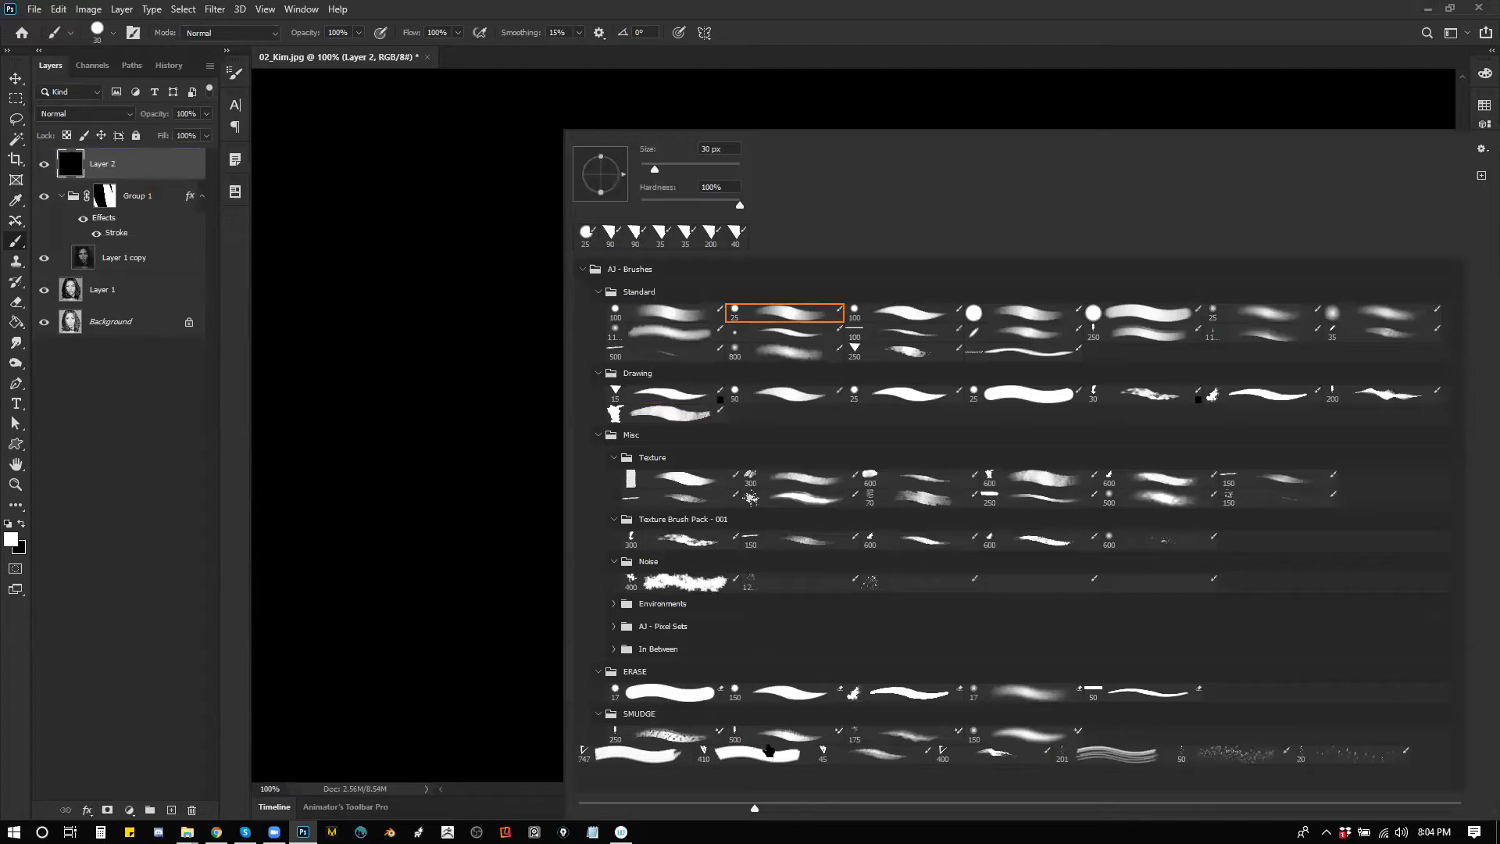
# Step: Choose the 400 px angular brush and paint light fan-like strokes forming a head shape on Layer 2, reducing the brush size between strokes
pyautogui.doubleClick(1013, 760)
pyautogui.moveTo(797, 266)
pyautogui.mouseDown()
pyautogui.moveTo(836, 305)
pyautogui.moveTo(812, 469)
pyautogui.moveTo(930, 355)
pyautogui.mouseUp()
pyautogui.press('[')
pyautogui.press('[')
pyautogui.press('[')
pyautogui.press('[')
pyautogui.press('[')
pyautogui.press('[')
pyautogui.moveTo(955, 205)
pyautogui.mouseDown()
pyautogui.moveTo(957, 244)
pyautogui.moveTo(703, 285)
pyautogui.moveTo(770, 234)
pyautogui.moveTo(687, 359)
pyautogui.mouseUp()
# Step: Paint dark curved strokes along the left edge and eye area of the light head shape
pyautogui.press('x')
pyautogui.moveTo(797, 205)
pyautogui.mouseDown()
pyautogui.moveTo(707, 344)
pyautogui.moveTo(754, 407)
pyautogui.moveTo(859, 375)
pyautogui.moveTo(840, 274)
pyautogui.moveTo(774, 234)
pyautogui.moveTo(897, 294)
pyautogui.moveTo(883, 375)
pyautogui.moveTo(762, 445)
pyautogui.moveTo(722, 383)
pyautogui.mouseUp()
pyautogui.press('x')
# Step: Choose the 600 px Texture brush and paint rough grey texture down the left side and neck of the head
pyautogui.rightClick(996, 442)
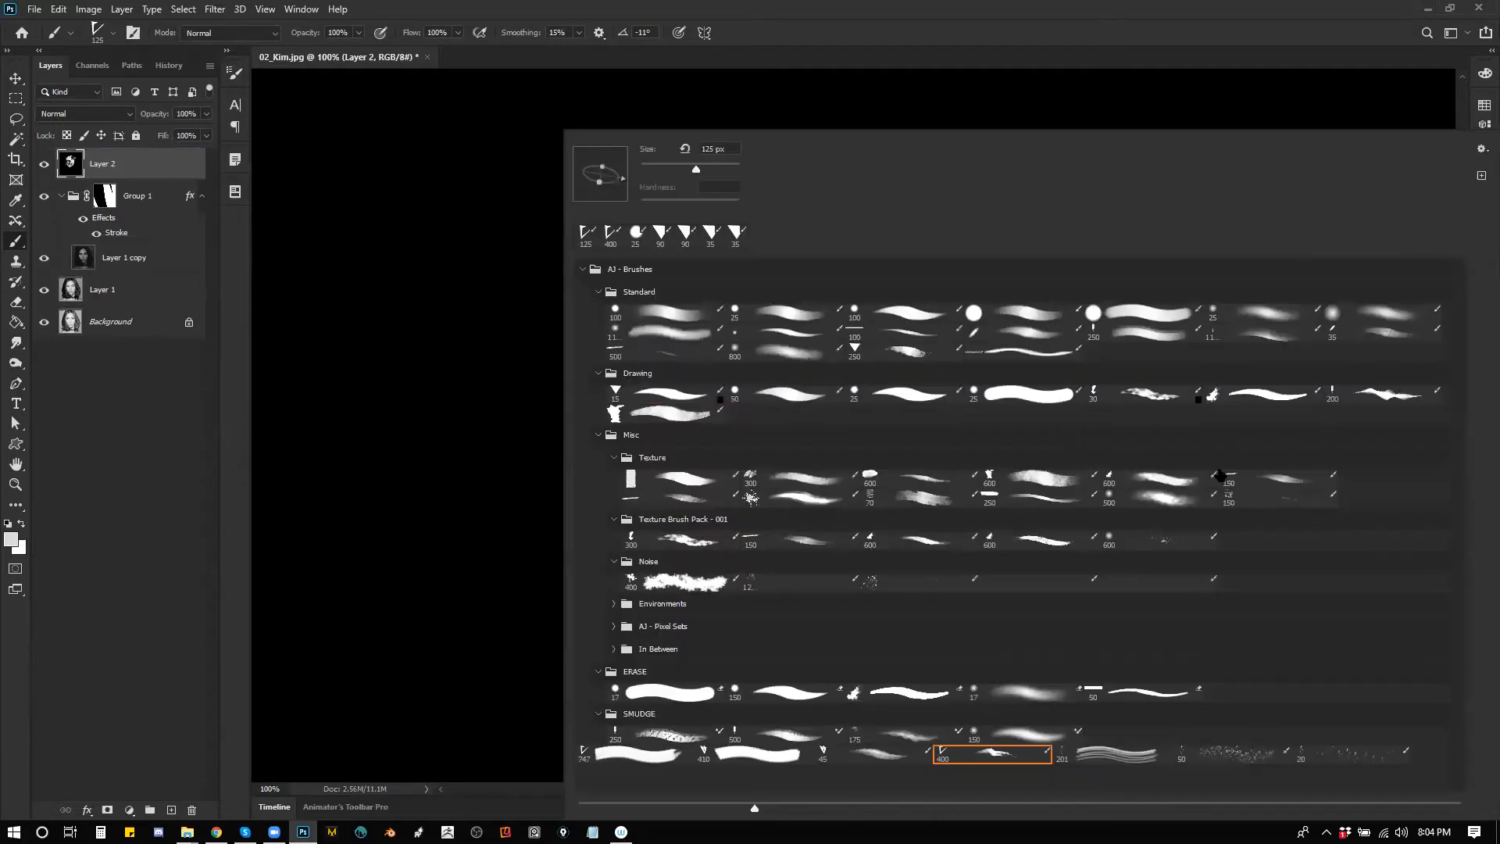
pyautogui.click(1108, 484)
pyautogui.moveTo(675, 367); pyautogui.dragTo(813, 563)
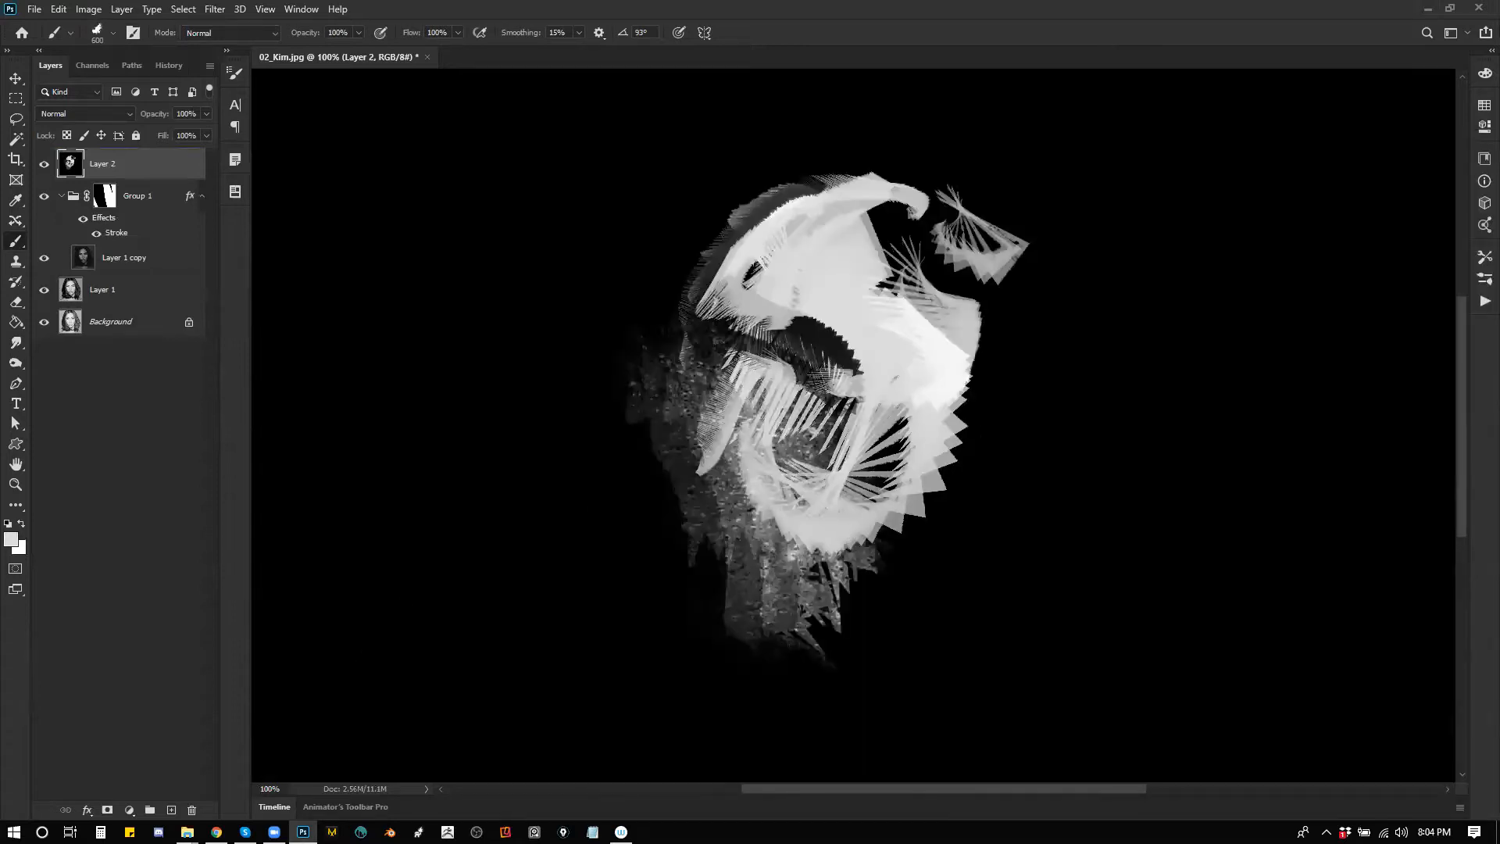
pyautogui.moveTo(890, 327); pyautogui.dragTo(972, 312)
pyautogui.hotkey('ctrl', 'z')
pyautogui.moveTo(957, 250); pyautogui.dragTo(992, 285)
# Step: Shrink the texture brush and paint speckled strokes around the upper right of the head
pyautogui.press('[')
pyautogui.press('[')
pyautogui.press('[')
pyautogui.press('[')
pyautogui.press('[')
pyautogui.press('[')
pyautogui.press('[')
pyautogui.press('[')
pyautogui.press('[')
pyautogui.press('[')
pyautogui.press('[')
pyautogui.press('[')
pyautogui.moveTo(946, 186)
pyautogui.mouseDown()
pyautogui.moveTo(869, 222)
pyautogui.moveTo(968, 246)
pyautogui.moveTo(965, 312)
pyautogui.mouseUp()
# Step: Choose the soft 35 px Standard brush and lasso the lower part of the head
pyautogui.rightClick(996, 309)
pyautogui.click(1381, 332)
pyautogui.click(1390, 312)
pyautogui.press('Return')
pyautogui.press('l')
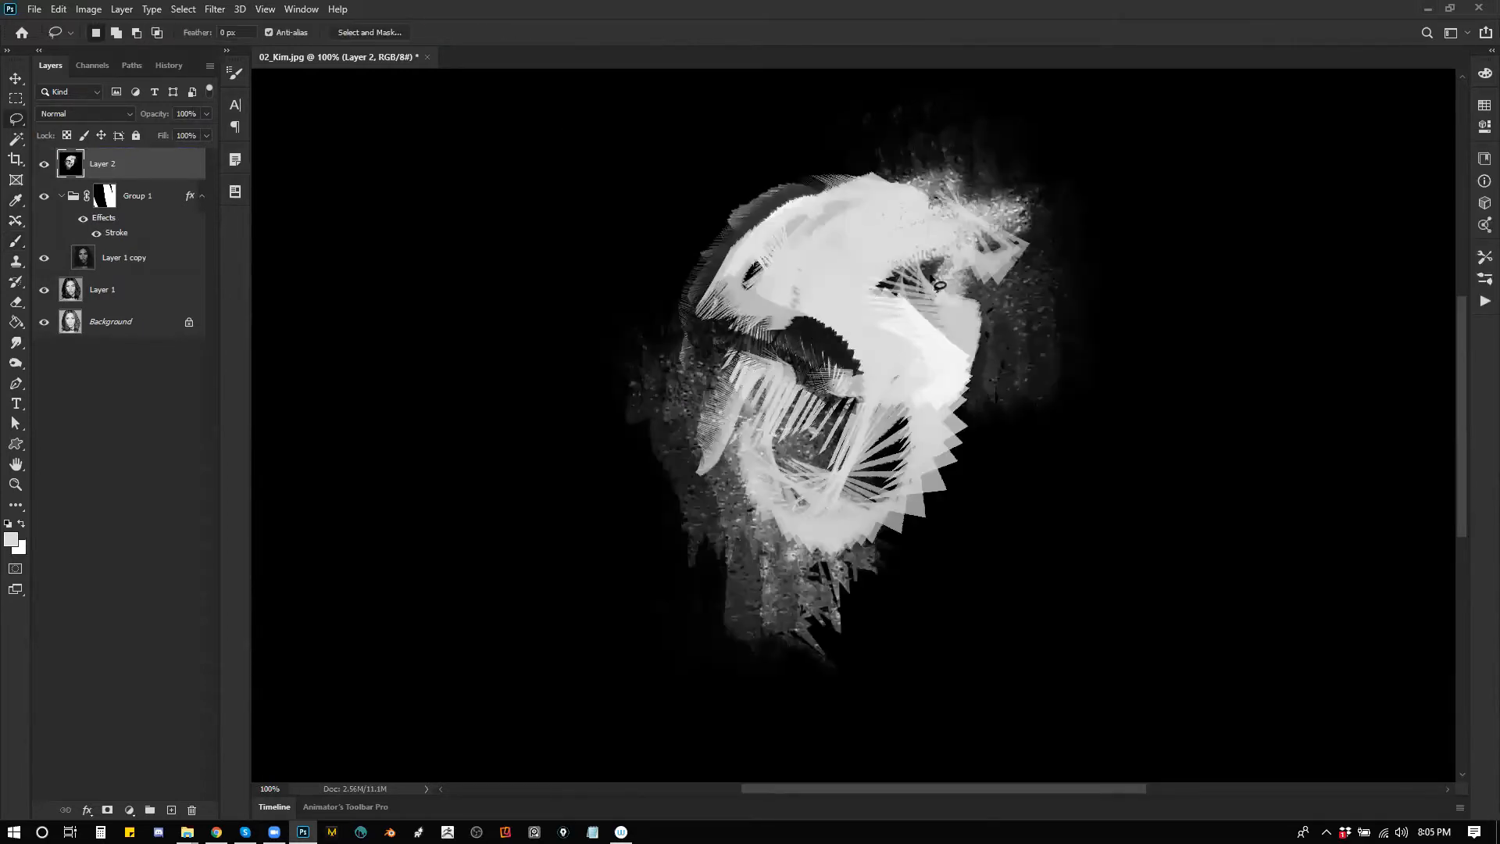
pyautogui.moveTo(771, 614); pyautogui.dragTo(1083, 225)
# Step: Shade the top of the selected lower face with a large soft black brush in full-screen view and deselect
pyautogui.press('r')
pyautogui.press('f')
pyautogui.moveTo(851, 312); pyautogui.dragTo(864, 318)
pyautogui.press('b')
pyautogui.press('x')
pyautogui.press(']')
pyautogui.press(']')
pyautogui.press(']')
pyautogui.press(']')
pyautogui.press(']')
pyautogui.press(']')
pyautogui.press(']')
pyautogui.press(']')
pyautogui.press(']')
pyautogui.press(']')
pyautogui.moveTo(746, 314)
pyautogui.mouseDown()
pyautogui.moveTo(855, 302)
pyautogui.moveTo(710, 400)
pyautogui.moveTo(775, 418)
pyautogui.moveTo(761, 324)
pyautogui.moveTo(879, 312)
pyautogui.moveTo(895, 338)
pyautogui.moveTo(828, 390)
pyautogui.mouseUp()
pyautogui.hotkey('ctrl', 'd')
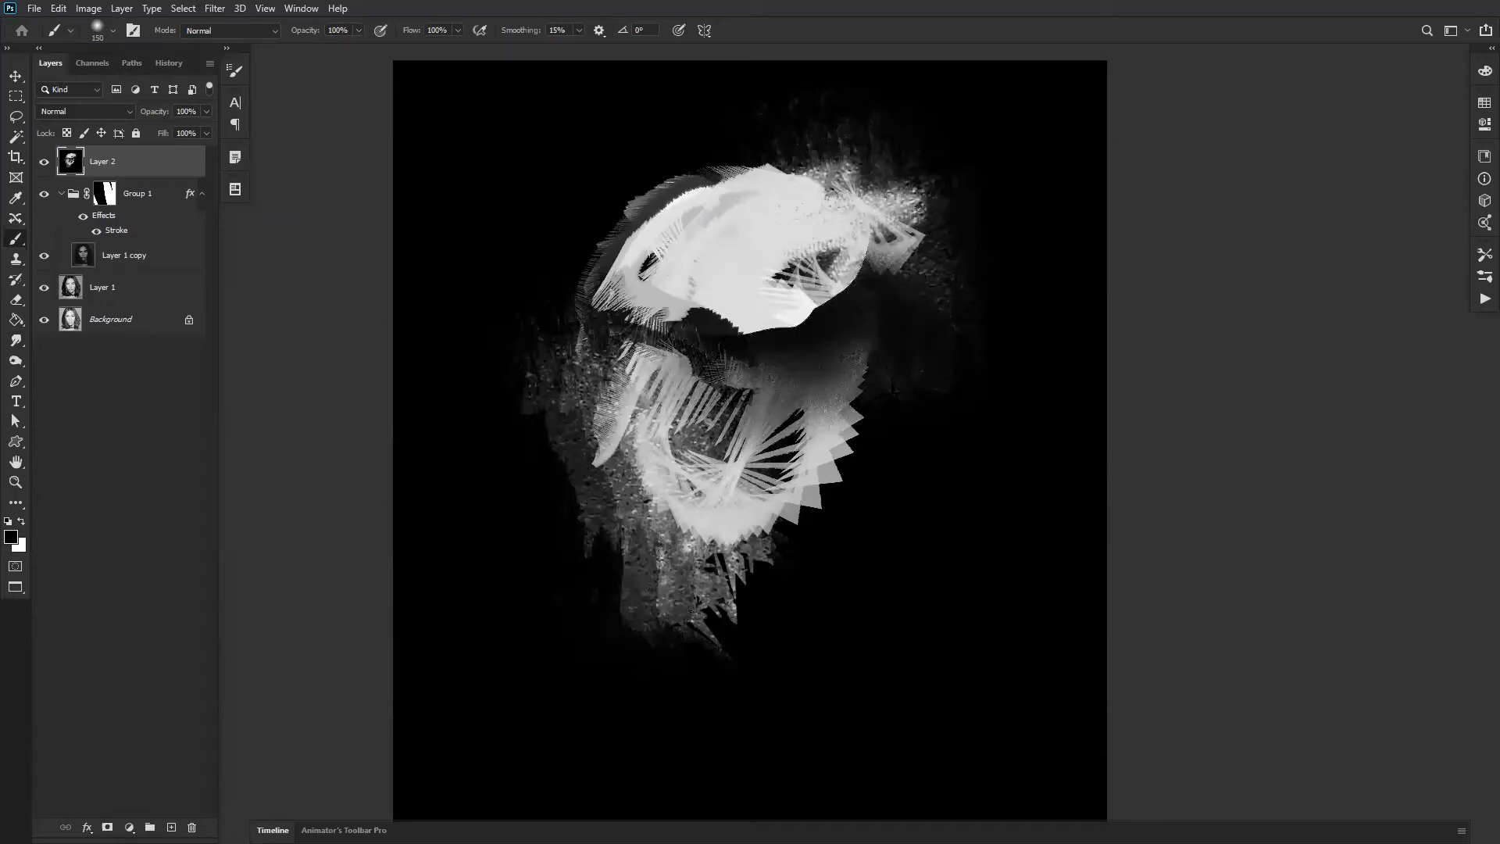
# Step: Lasso a rounded shape on the bright upper head and shade its lower edge with the soft black brush
pyautogui.moveTo(807, 321)
pyautogui.mouseDown()
pyautogui.moveTo(765, 324)
pyautogui.moveTo(776, 339)
pyautogui.moveTo(667, 338)
pyautogui.mouseUp()
pyautogui.press('[')
pyautogui.press('[')
pyautogui.press('[')
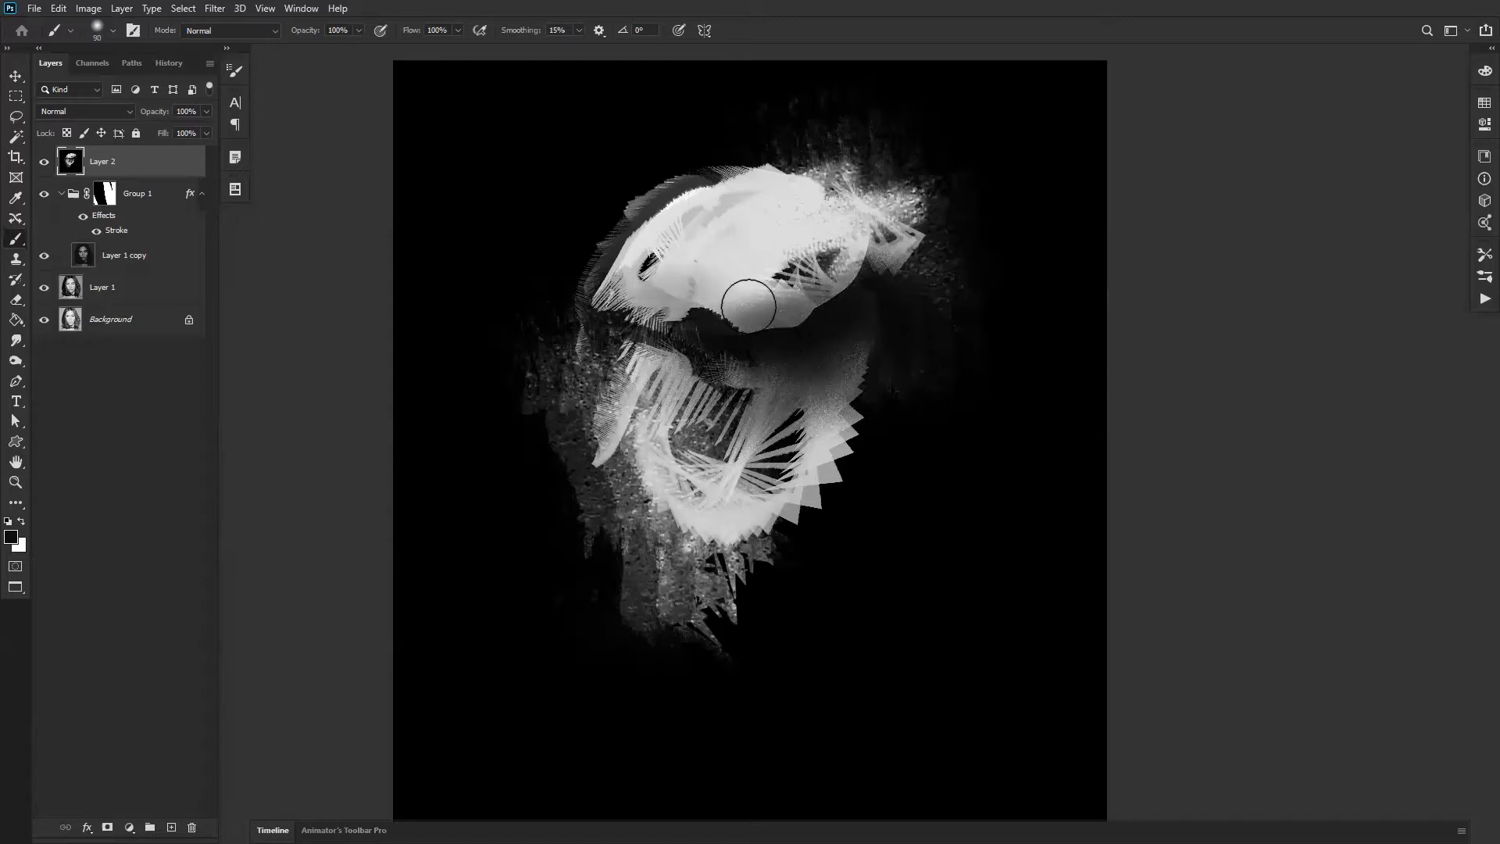
pyautogui.press('l')
pyautogui.moveTo(794, 283); pyautogui.dragTo(795, 233)
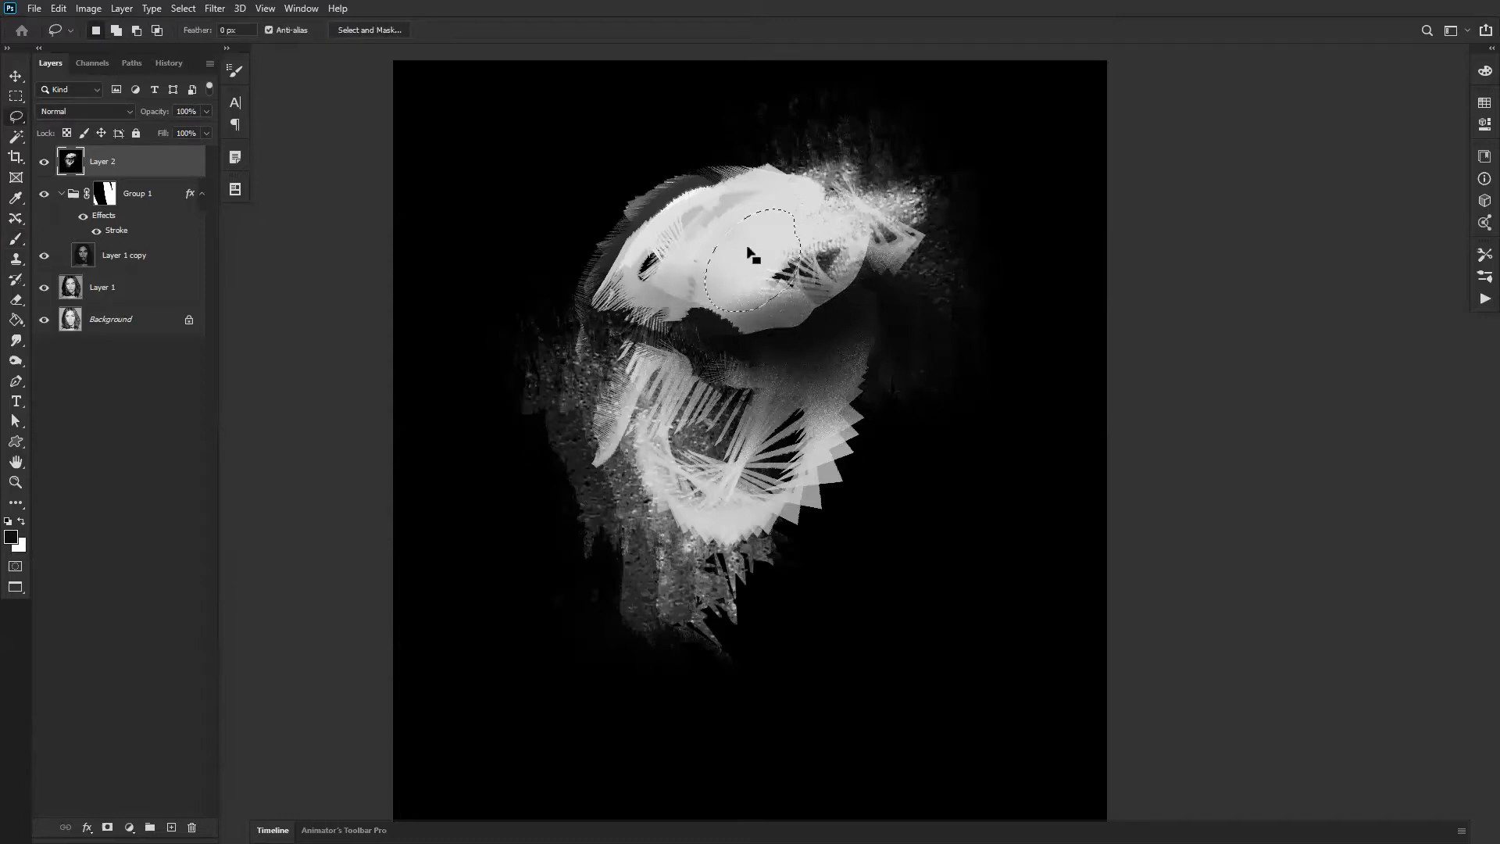
pyautogui.press('b')
pyautogui.moveTo(698, 279)
pyautogui.mouseDown()
pyautogui.moveTo(820, 275)
pyautogui.moveTo(670, 299)
pyautogui.mouseUp()
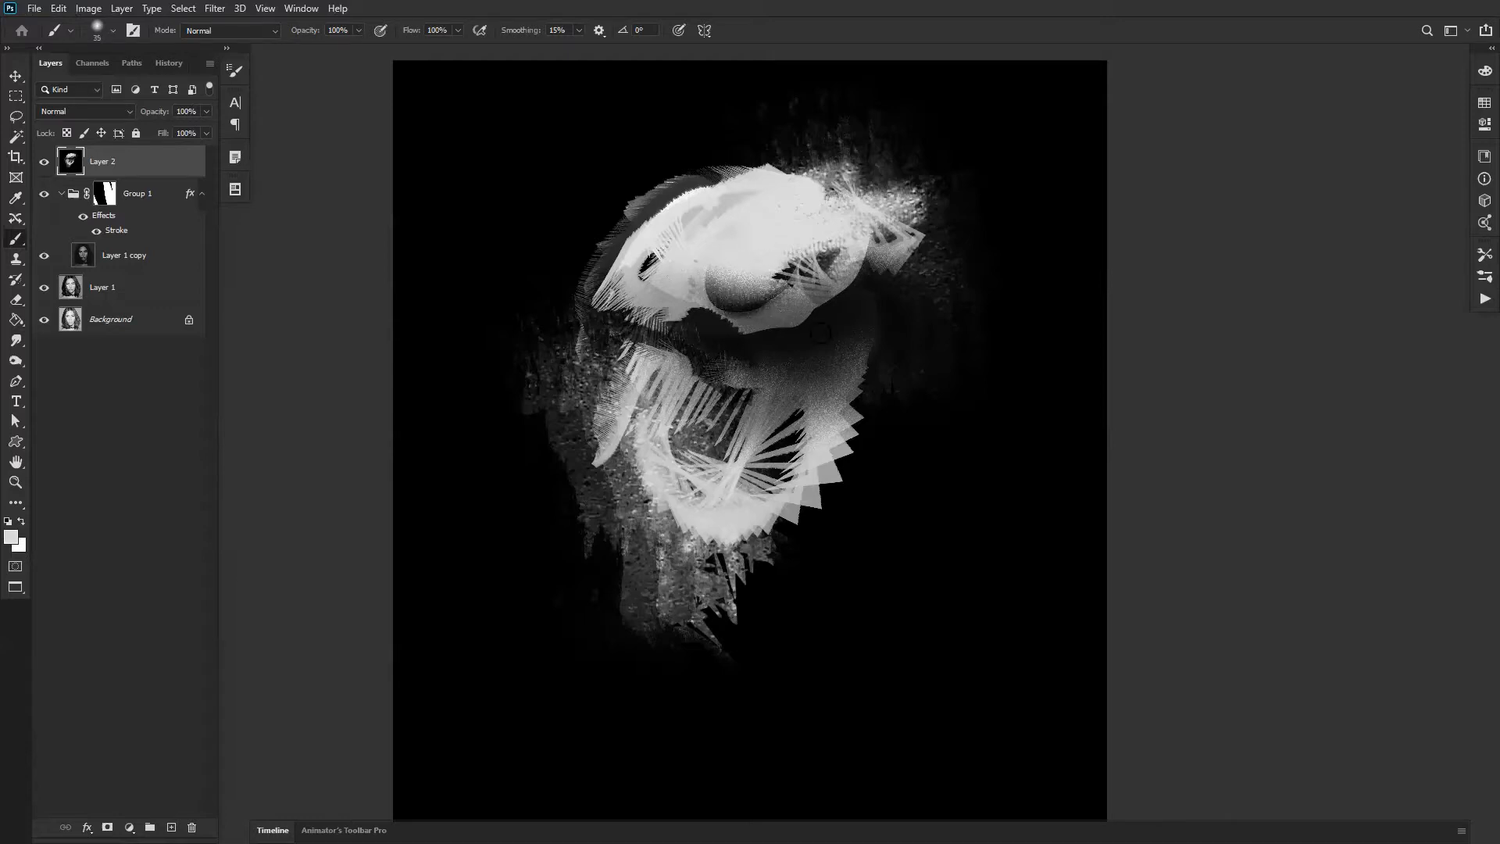
# Step: Enlarge the soft brush to 300 px and paint a faint light grey glow over the left side and below the chin
pyautogui.press(']')
pyautogui.press(']')
pyautogui.press(']')
pyautogui.press(']')
pyautogui.press(']')
pyautogui.press(']')
pyautogui.press(']')
pyautogui.press(']')
pyautogui.press(']')
pyautogui.press(']')
pyautogui.press(']')
pyautogui.press(']')
pyautogui.press(']')
pyautogui.press(']')
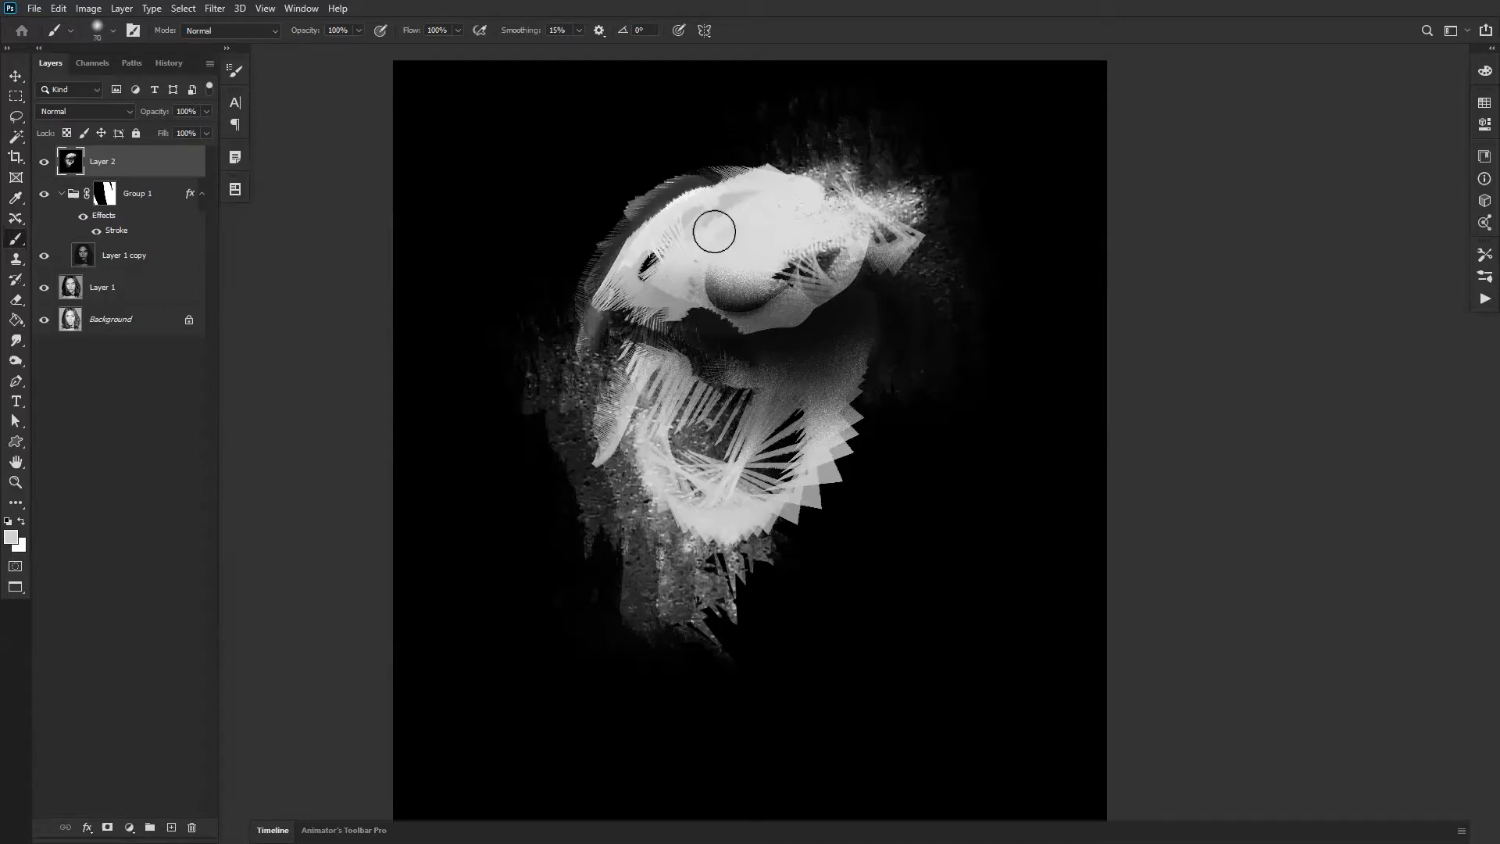
pyautogui.moveTo(625, 437); pyautogui.dragTo(644, 510)
pyautogui.moveTo(816, 569)
pyautogui.mouseDown()
pyautogui.moveTo(593, 565)
pyautogui.moveTo(558, 500)
pyautogui.mouseUp()
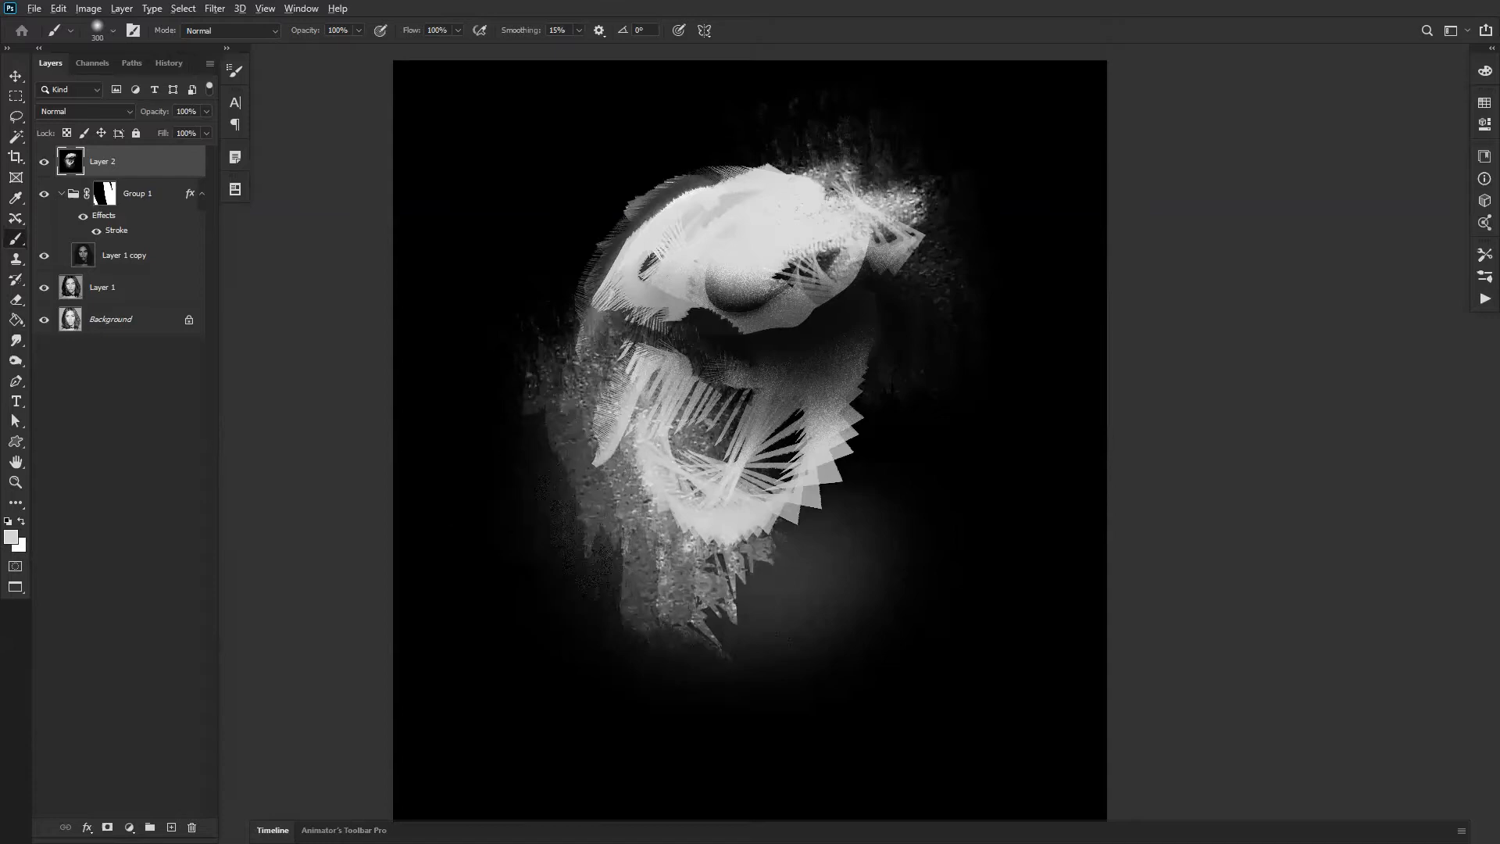
# Step: Sample the dark background colour, darken both outer sides of the head with it, and flip the canvas horizontally
pyautogui.keyDown('alt'); pyautogui.click(500, 344); pyautogui.keyUp('alt')
pyautogui.moveTo(511, 336); pyautogui.dragTo(516, 496)
pyautogui.moveTo(875, 382); pyautogui.dragTo(895, 564)
pyautogui.hotkey('ctrl', 'shift', 'h')
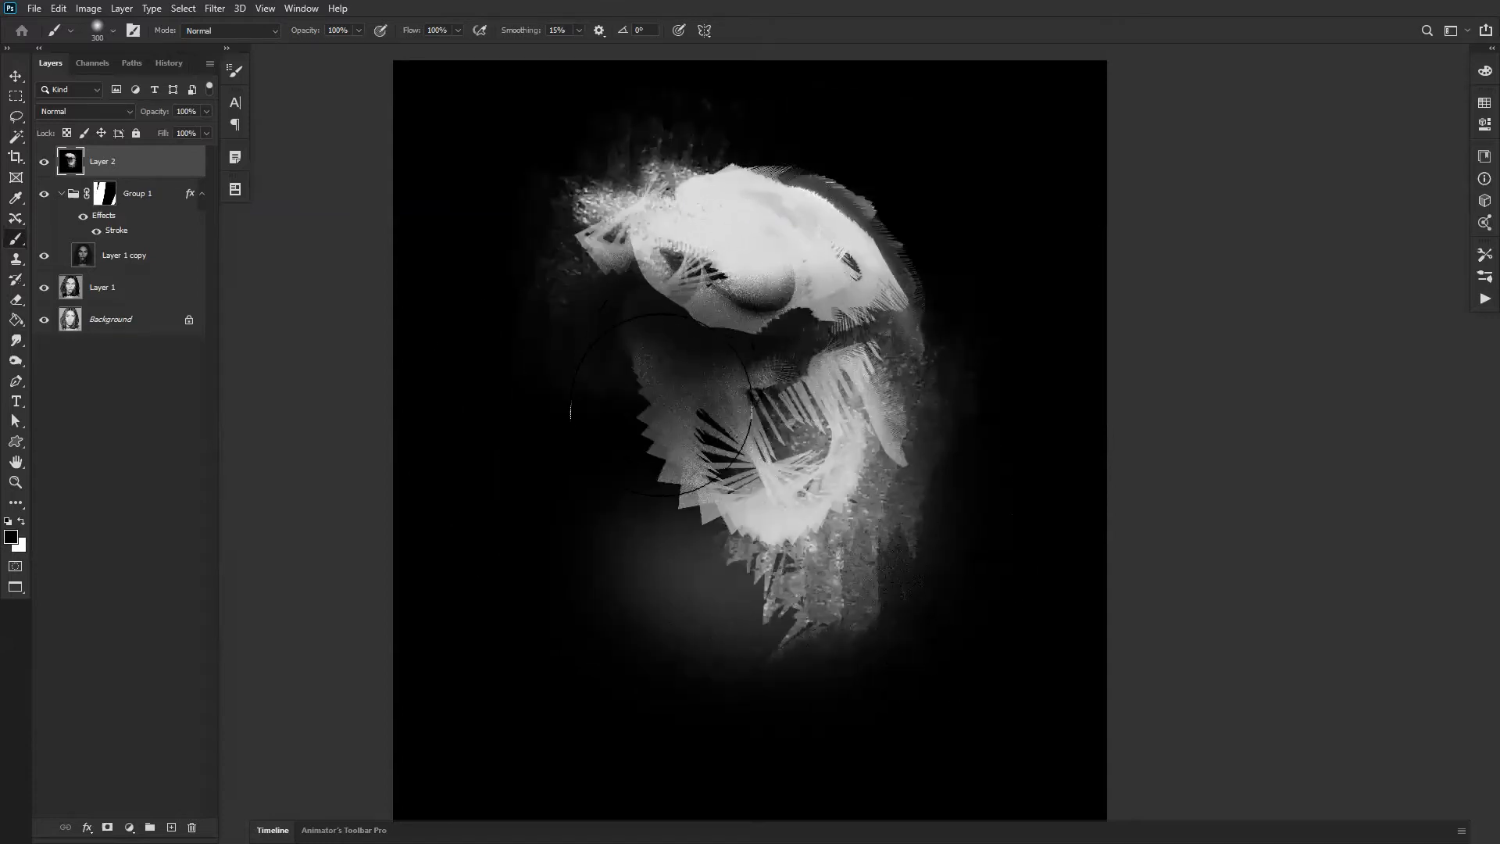
# Step: Sample a light grey, choose the 300 px Texture brush, shrink it, and paint a limb-like form hanging from the head's left side
pyautogui.keyDown('alt'); pyautogui.click(736, 254); pyautogui.keyUp('alt')
pyautogui.press('[')
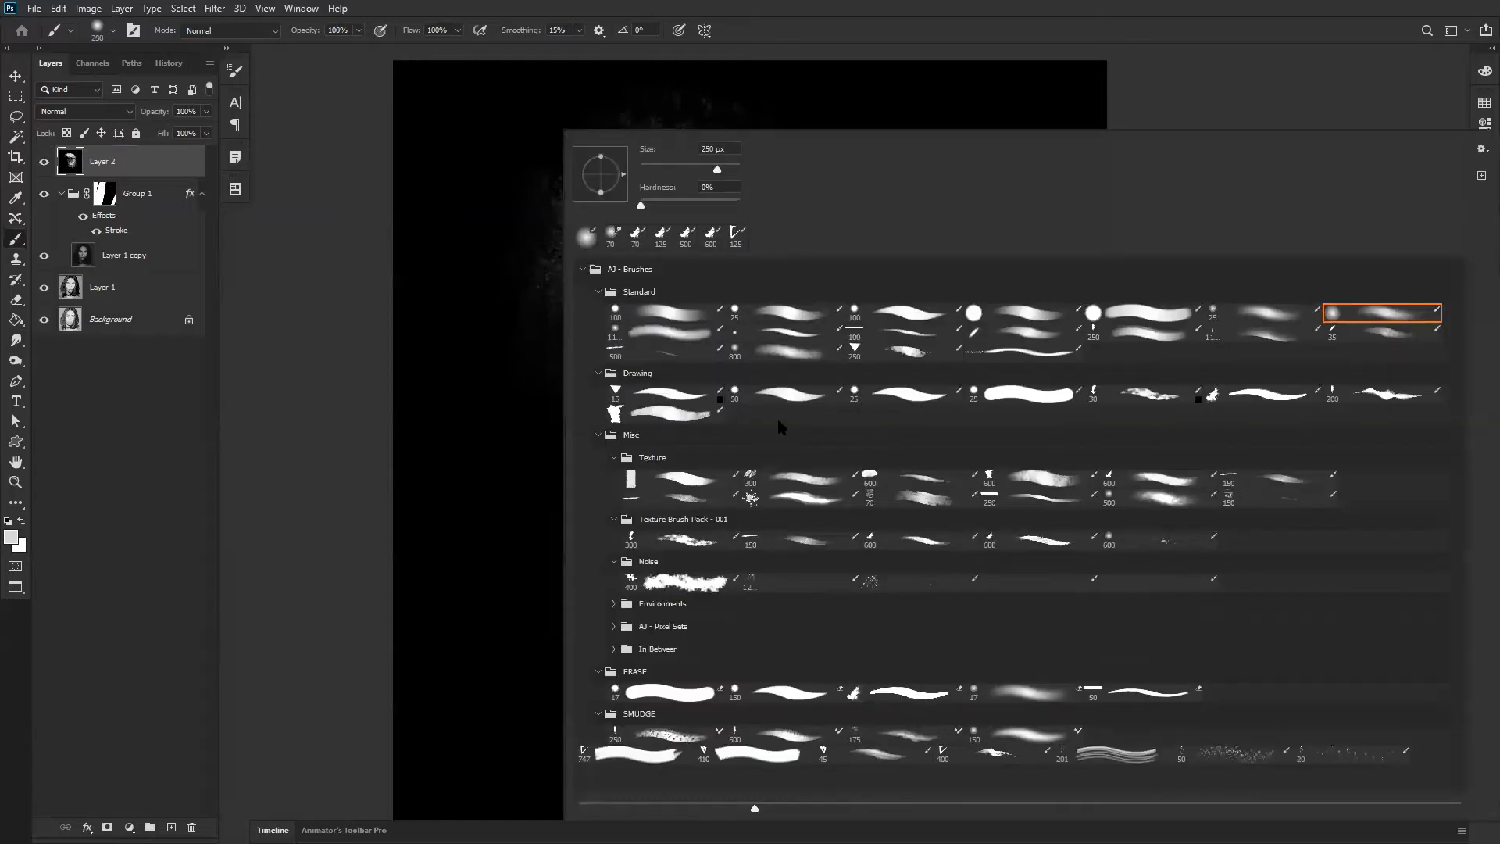
pyautogui.doubleClick(796, 474)
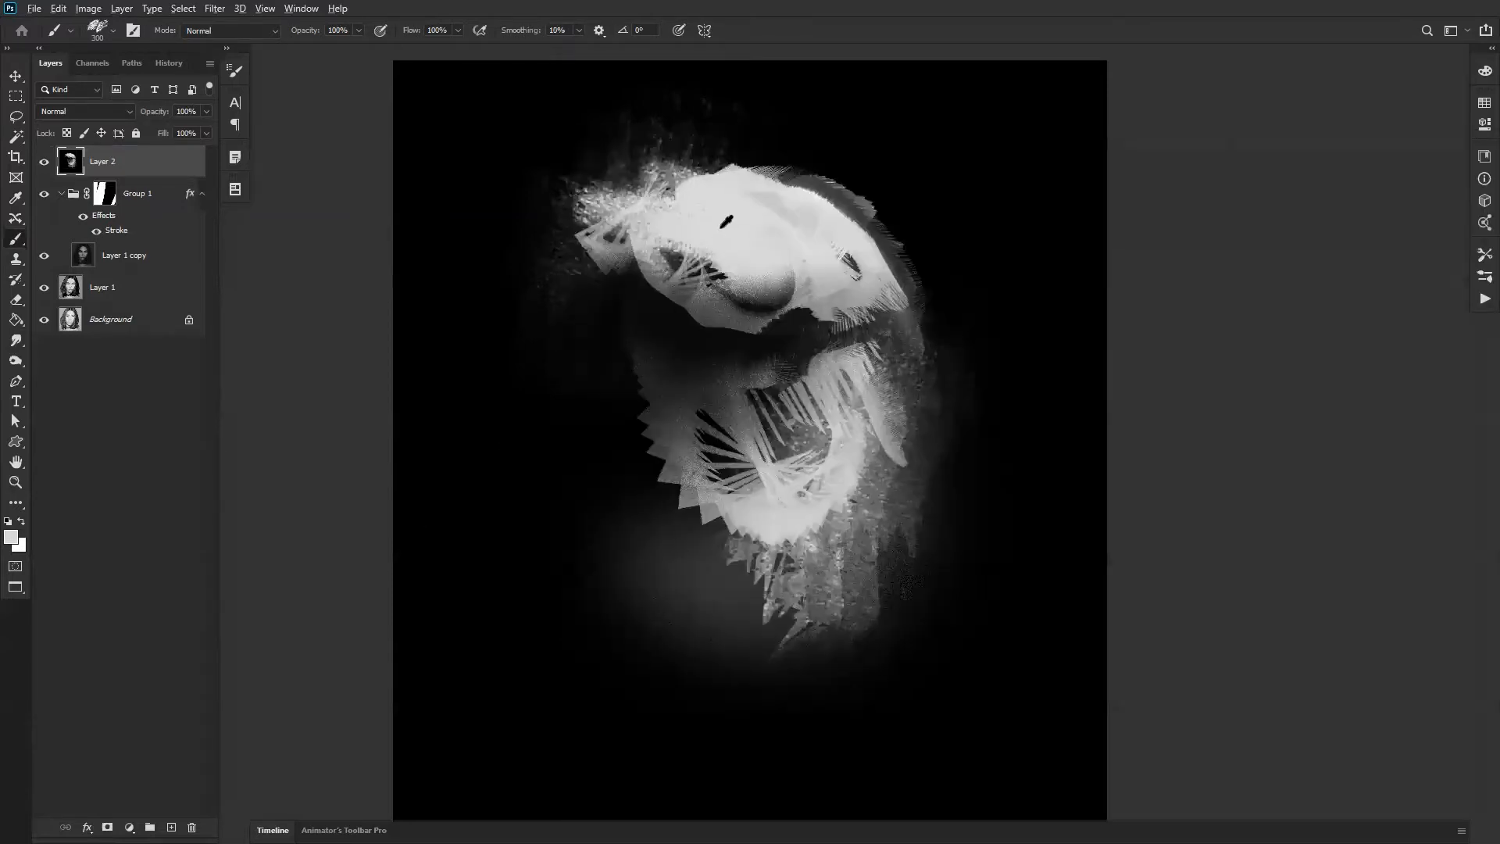
pyautogui.press('[')
pyautogui.press('[')
pyautogui.press('[')
pyautogui.press('[')
pyautogui.press('[')
pyautogui.press('[')
pyautogui.press('[')
pyautogui.press('[')
pyautogui.press('[')
pyautogui.press('[')
pyautogui.press('[')
pyautogui.press('[')
pyautogui.press('[')
pyautogui.press('[')
pyautogui.moveTo(643, 243)
pyautogui.mouseDown()
pyautogui.moveTo(624, 298)
pyautogui.moveTo(635, 253)
pyautogui.moveTo(643, 287)
pyautogui.moveTo(665, 264)
pyautogui.moveTo(616, 305)
pyautogui.moveTo(629, 263)
pyautogui.moveTo(610, 310)
pyautogui.moveTo(609, 268)
pyautogui.moveTo(655, 220)
pyautogui.moveTo(622, 318)
pyautogui.moveTo(619, 286)
pyautogui.moveTo(604, 360)
pyautogui.moveTo(629, 300)
pyautogui.moveTo(639, 314)
pyautogui.moveTo(617, 366)
pyautogui.mouseUp()
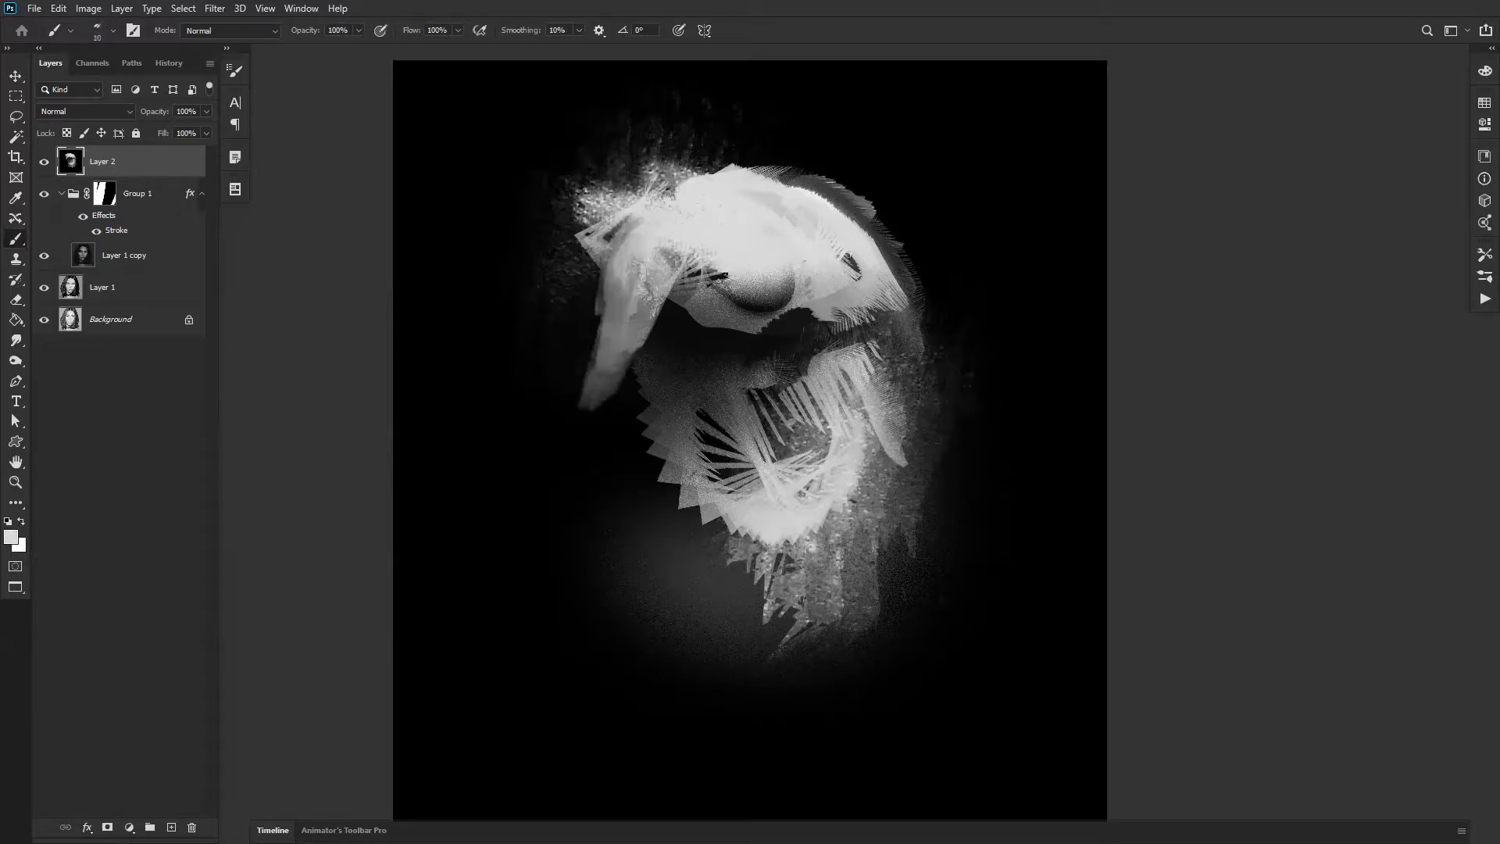
# Step: Zoom in on the rounded eye form and paint dark textured streaks beside its upper left edge
pyautogui.keyDown('ctrl'); pyautogui.click(728, 277); pyautogui.keyUp('ctrl')
pyautogui.keyDown('ctrl'); pyautogui.click(729, 277); pyautogui.keyUp('ctrl')
pyautogui.press('d')
pyautogui.press('[')
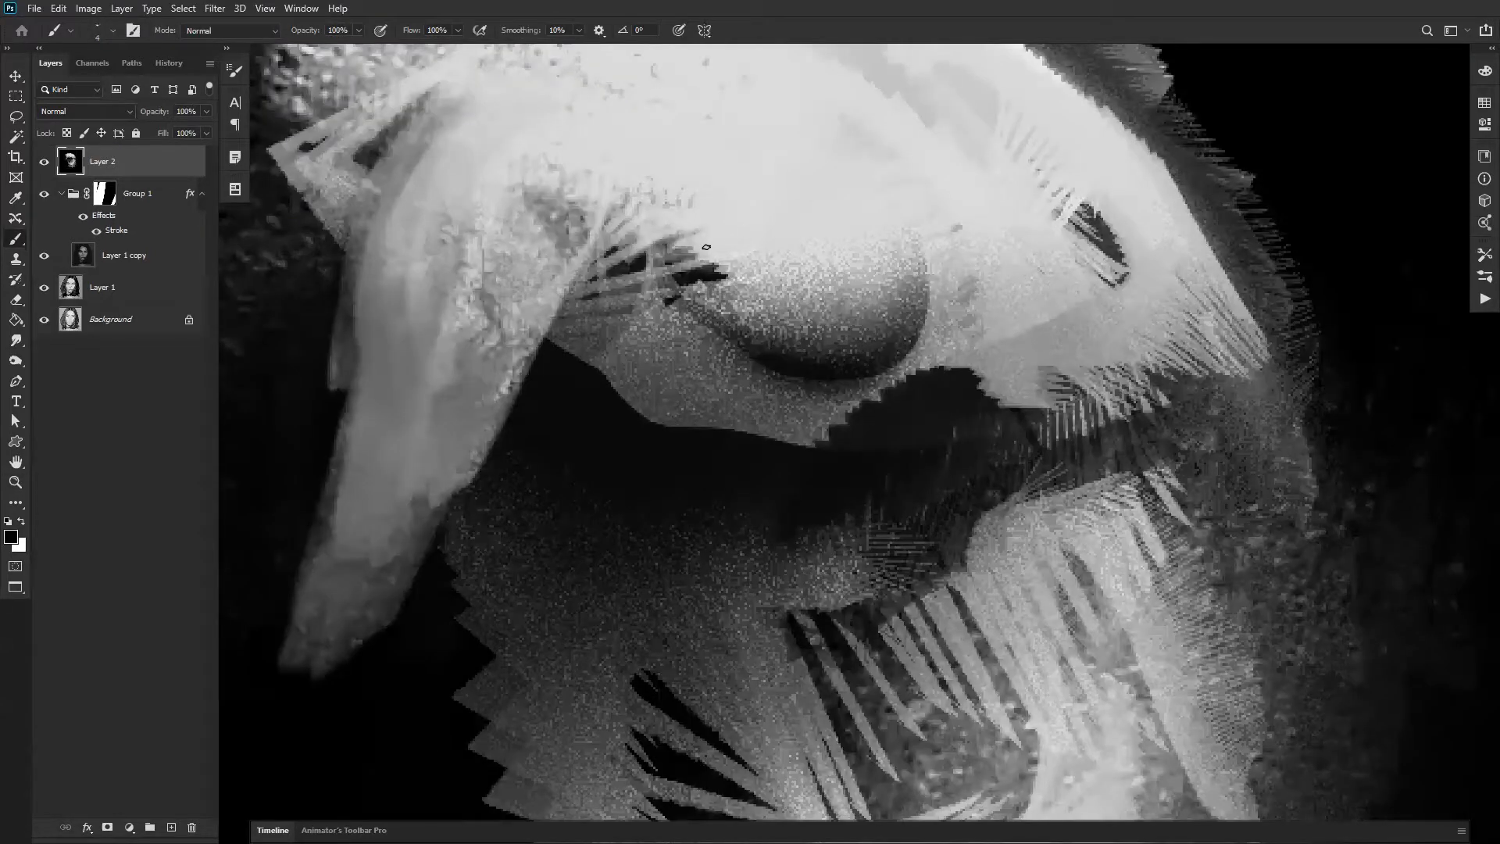
pyautogui.press(']')
pyautogui.press(']')
pyautogui.press(']')
pyautogui.press(']')
pyautogui.press(']')
pyautogui.press(']')
pyautogui.press(']')
pyautogui.moveTo(666, 217)
pyautogui.mouseDown()
pyautogui.moveTo(714, 189)
pyautogui.moveTo(663, 203)
pyautogui.moveTo(676, 260)
pyautogui.mouseUp()
# Step: Sample a light tone and paint a soft bright spot just below the dark streaks
pyautogui.keyDown('alt'); pyautogui.click(687, 165); pyautogui.keyUp('alt')
pyautogui.press('[')
pyautogui.press('[')
pyautogui.press('[')
pyautogui.press('[')
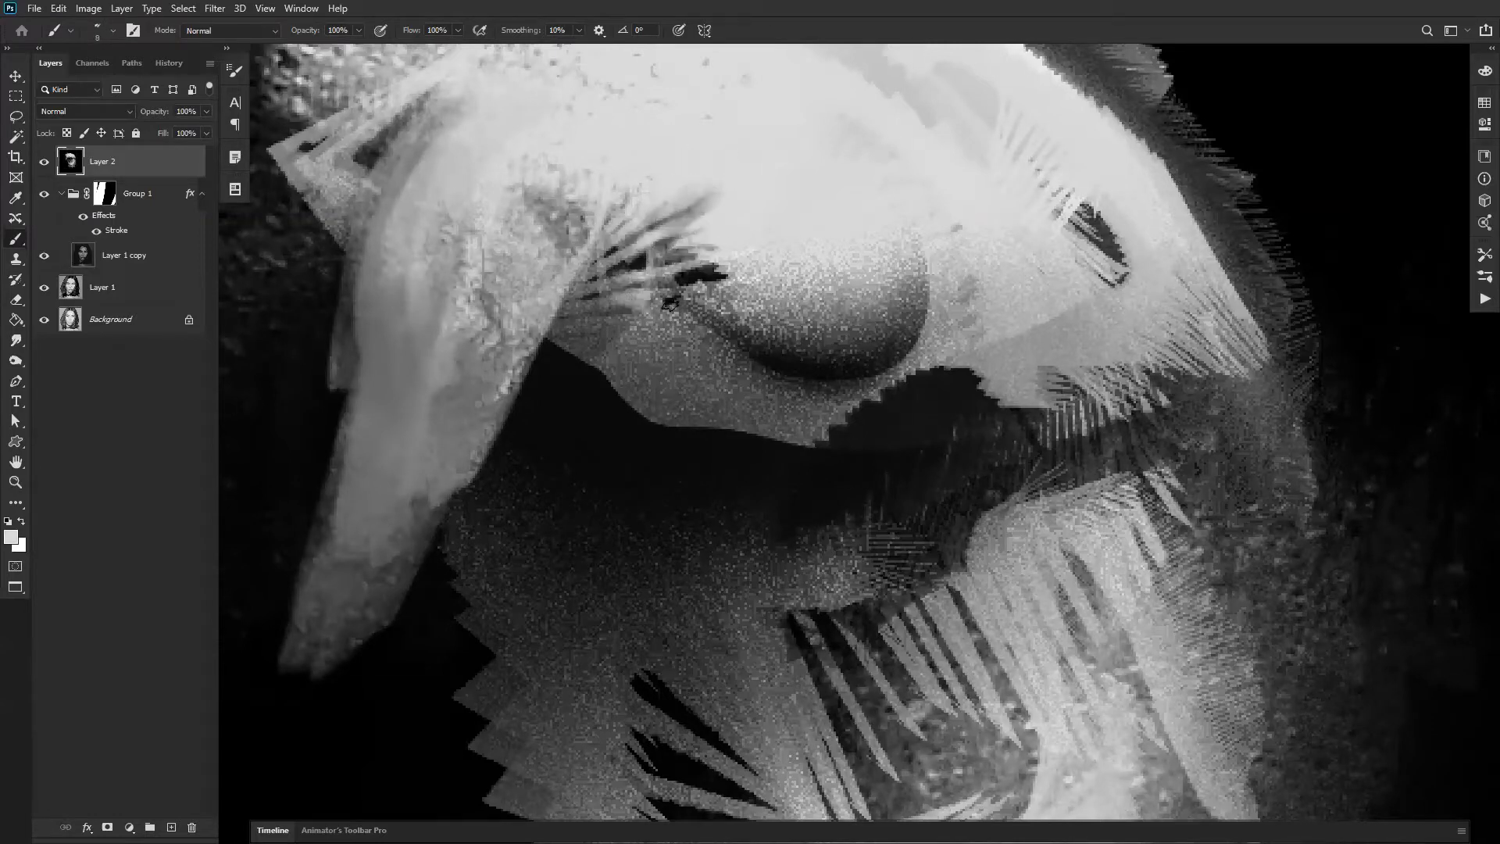
pyautogui.press(']')
pyautogui.press(']')
pyautogui.press(']')
pyautogui.press(']')
pyautogui.press(']')
pyautogui.moveTo(637, 322)
pyautogui.mouseDown()
pyautogui.moveTo(657, 348)
pyautogui.moveTo(630, 334)
pyautogui.mouseUp()
# Step: Reset to the default colours and paint dark shading beneath the bright spot
pyautogui.press('d')
pyautogui.press('[')
pyautogui.moveTo(677, 395); pyautogui.dragTo(628, 375)
# Step: Paint a thin stroke across the top edge of the rounded eye form with a smaller brush
pyautogui.press('[')
pyautogui.press('[')
pyautogui.press('[')
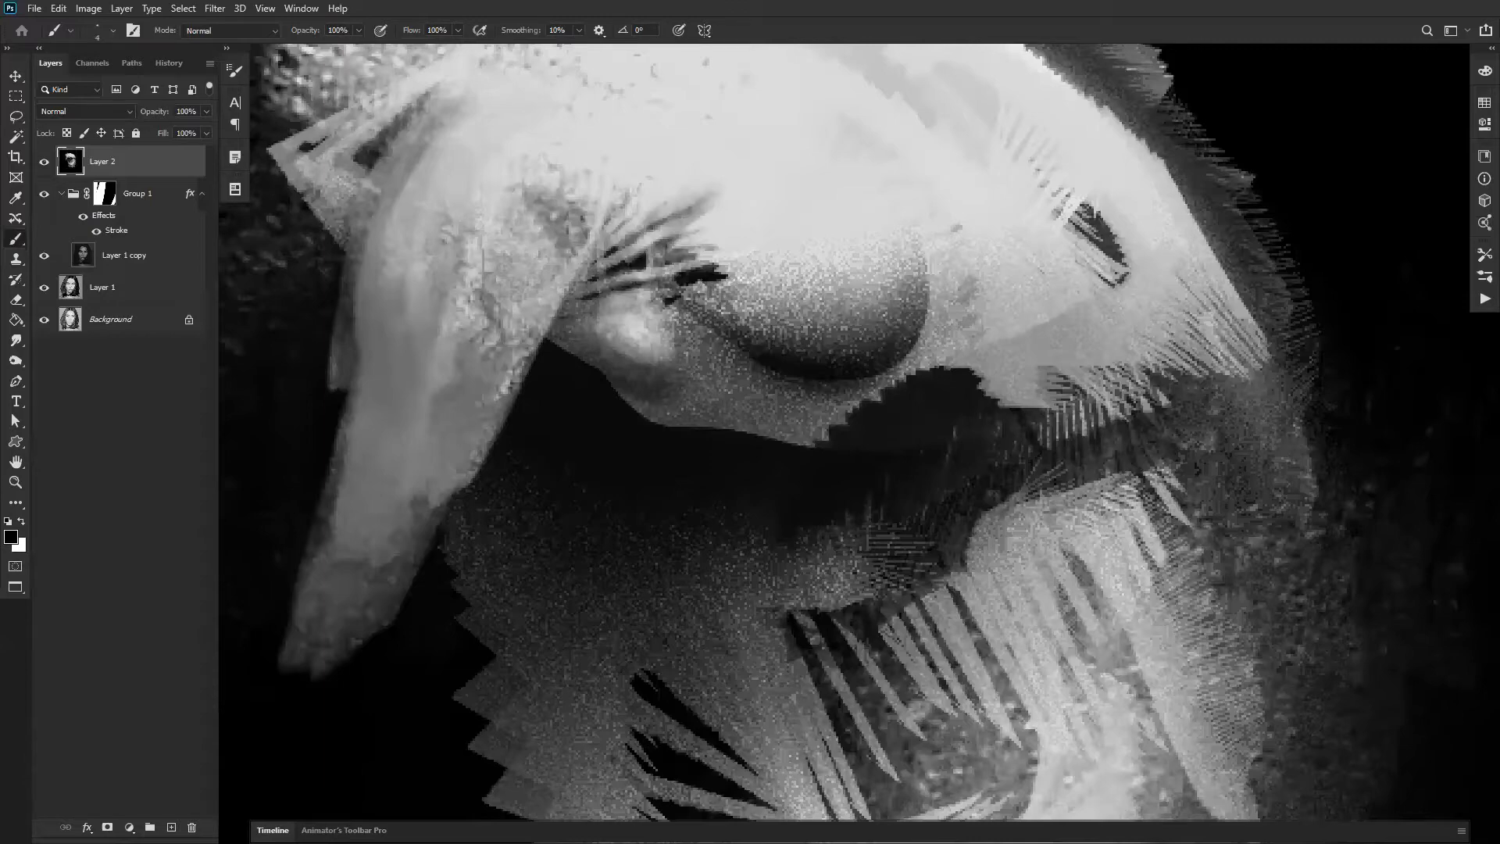
pyautogui.keyDown('alt'); pyautogui.click(729, 274); pyautogui.keyUp('alt')
pyautogui.keyDown('alt'); pyautogui.click(730, 274); pyautogui.keyUp('alt')
pyautogui.moveTo(757, 295); pyautogui.dragTo(791, 322)
pyautogui.keyDown('ctrl'); pyautogui.click(791, 321); pyautogui.keyUp('ctrl')
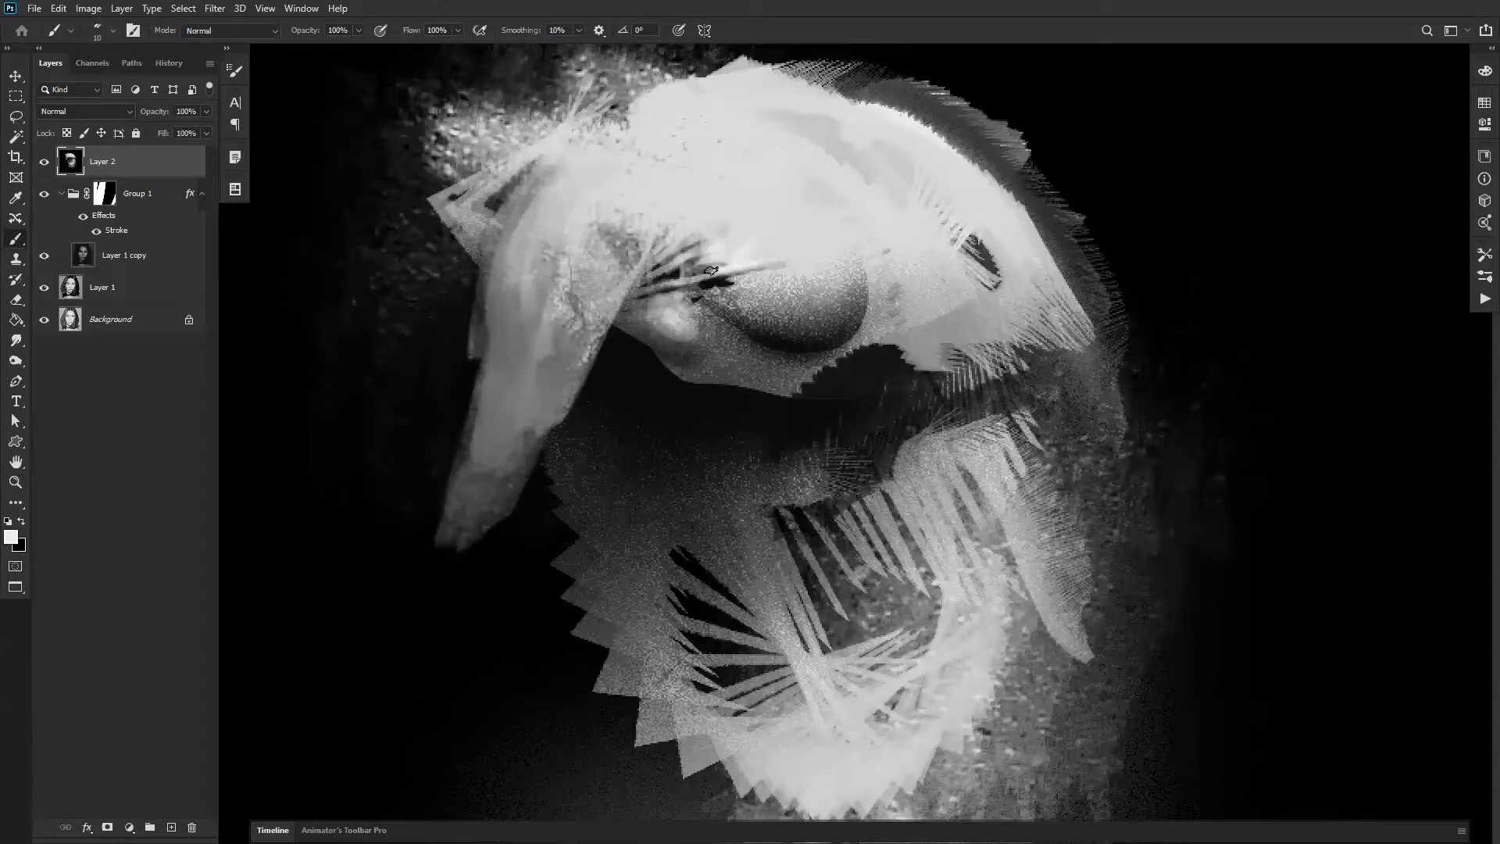
# Step: Enlarge the brush and dab white over the dark streaks above the rounded eye form
pyautogui.press(']')
pyautogui.press(']')
pyautogui.press(']')
pyautogui.press(']')
pyautogui.press(']')
pyautogui.press(']')
pyautogui.click(705, 229)
pyautogui.press('[')
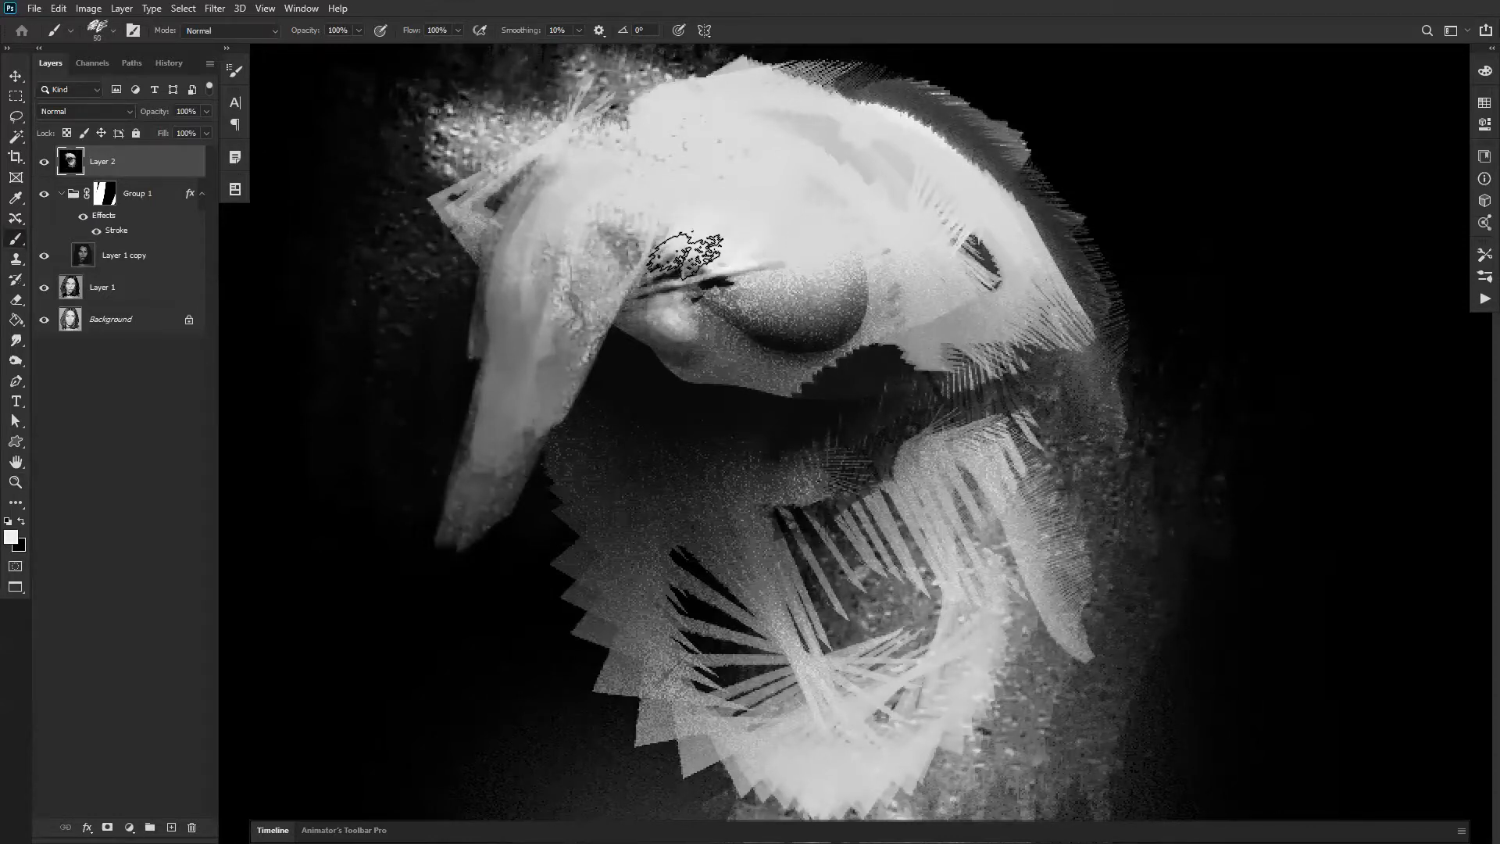
# Step: Try light and dark textured strokes around the eye area on a new layer
pyautogui.hotkey('ctrl', 'alt', 'shift', 'n')
pyautogui.moveTo(688, 252)
pyautogui.mouseDown()
pyautogui.moveTo(704, 278)
pyautogui.moveTo(659, 276)
pyautogui.moveTo(708, 252)
pyautogui.moveTo(686, 217)
pyautogui.moveTo(664, 252)
pyautogui.moveTo(563, 249)
pyautogui.moveTo(551, 209)
pyautogui.moveTo(603, 168)
pyautogui.moveTo(590, 157)
pyautogui.moveTo(620, 214)
pyautogui.moveTo(568, 293)
pyautogui.moveTo(661, 237)
pyautogui.moveTo(641, 264)
pyautogui.moveTo(750, 241)
pyautogui.moveTo(677, 263)
pyautogui.moveTo(746, 263)
pyautogui.moveTo(740, 295)
pyautogui.moveTo(845, 325)
pyautogui.moveTo(771, 279)
pyautogui.moveTo(839, 403)
pyautogui.mouseUp()
pyautogui.press('x')
pyautogui.moveTo(726, 297)
pyautogui.mouseDown()
pyautogui.moveTo(844, 335)
pyautogui.moveTo(910, 282)
pyautogui.mouseUp()
# Step: Undo the recent strokes around the eye area along with the new layer
pyautogui.hotkey('ctrl', 'z')
pyautogui.hotkey('ctrl', 'z')
pyautogui.hotkey('ctrl', 'z')
pyautogui.hotkey('ctrl', 'z')
pyautogui.hotkey('ctrl', 'z')
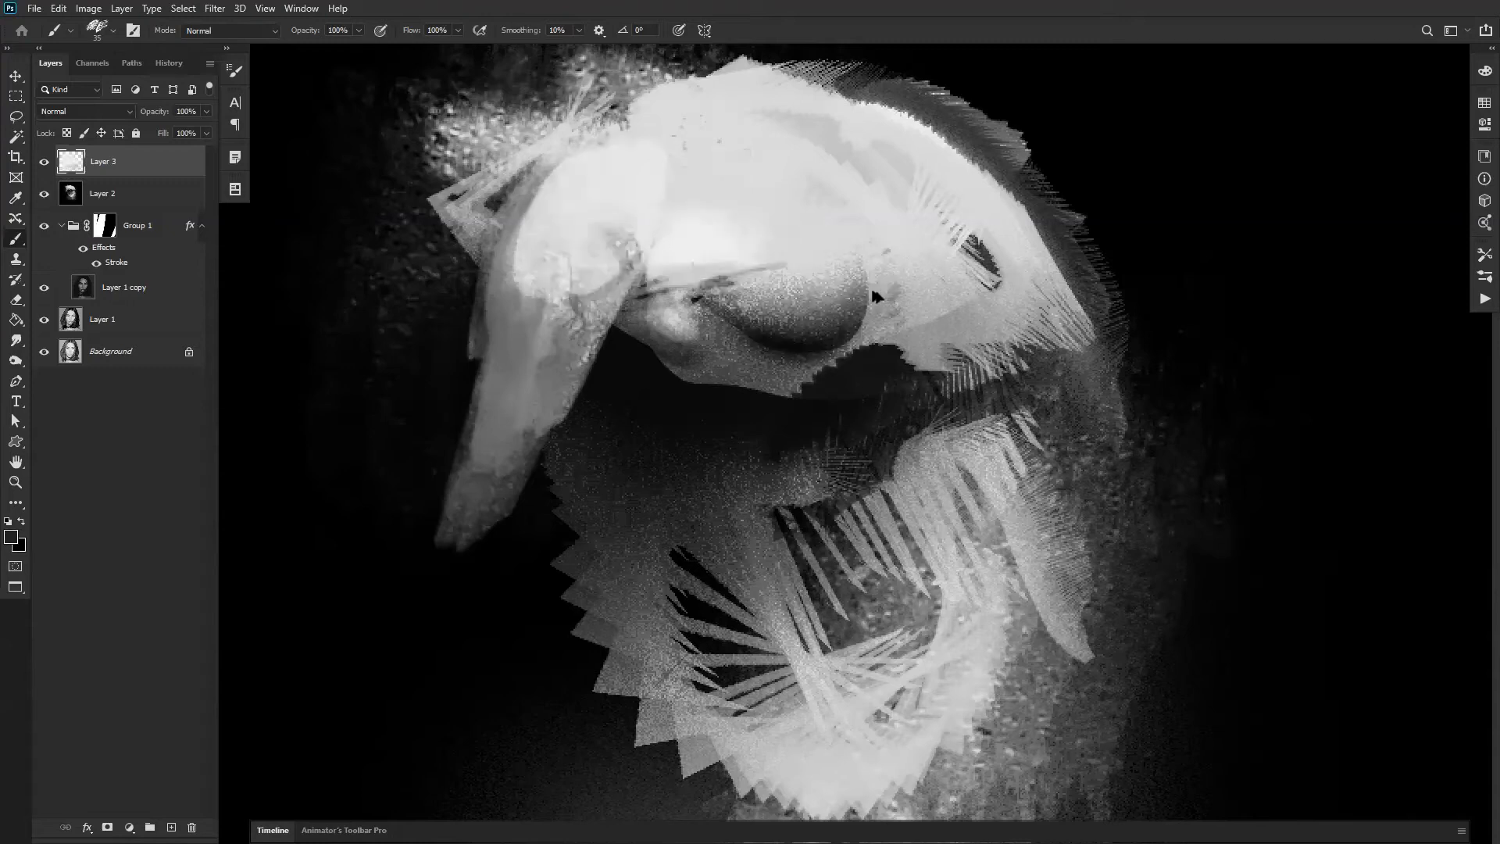
pyautogui.hotkey('ctrl', 'z')
pyautogui.hotkey('ctrl', 'z')
pyautogui.hotkey('ctrl', 'z')
pyautogui.hotkey('ctrl', 'z')
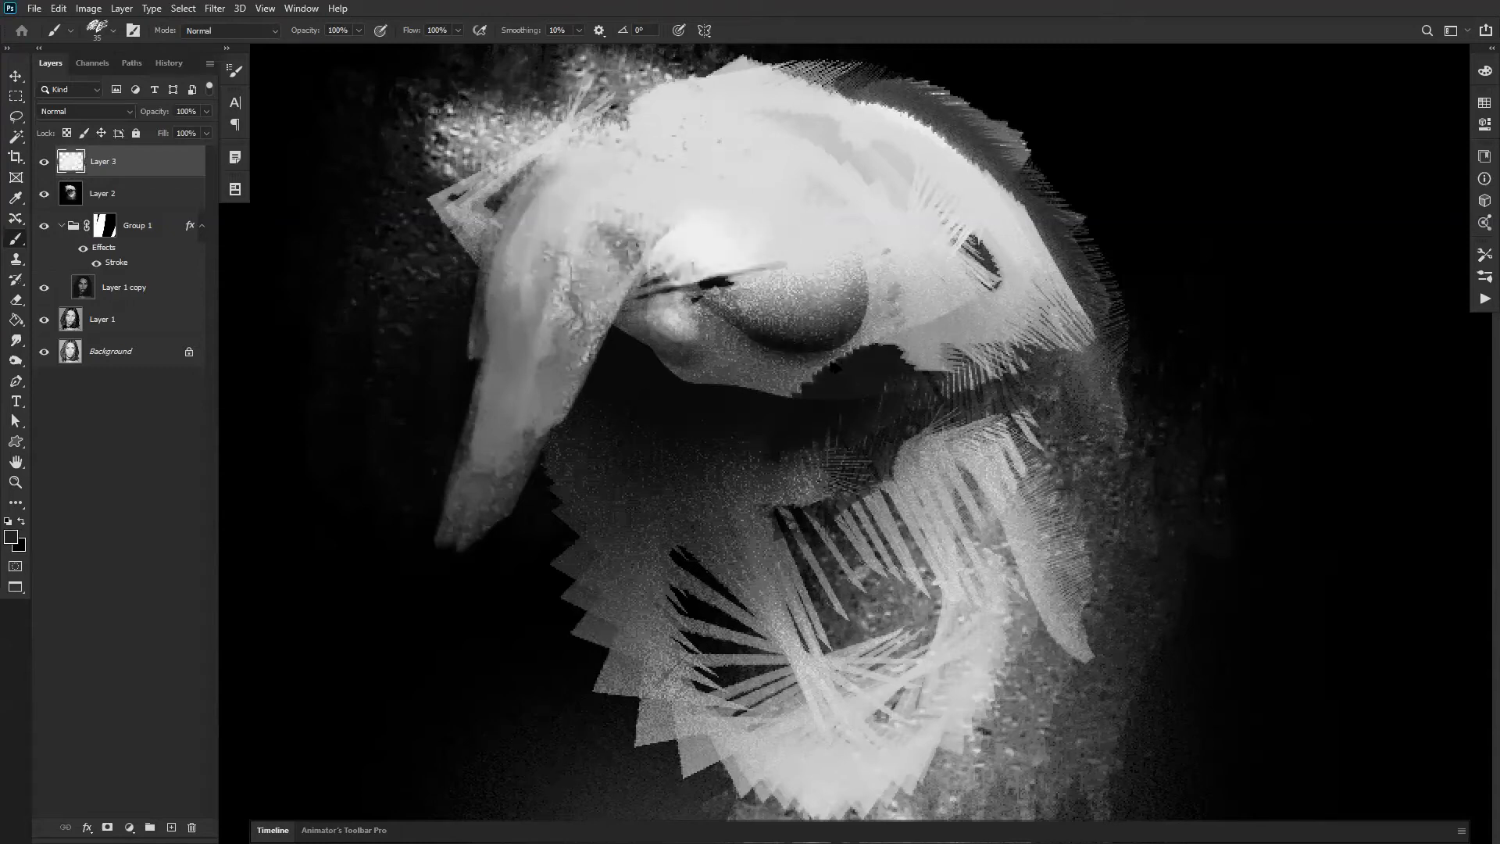
pyautogui.hotkey('ctrl', 'z')
# Step: Zoom out to the whole canvas and flip it horizontally
pyautogui.press('z')
pyautogui.keyDown('alt'); pyautogui.click(808, 336); pyautogui.keyUp('alt')
pyautogui.keyDown('alt'); pyautogui.click(811, 338); pyautogui.keyUp('alt')
pyautogui.keyDown('alt'); pyautogui.click(811, 337); pyautogui.keyUp('alt')
pyautogui.hotkey('ctrl', 'shift', 'h')
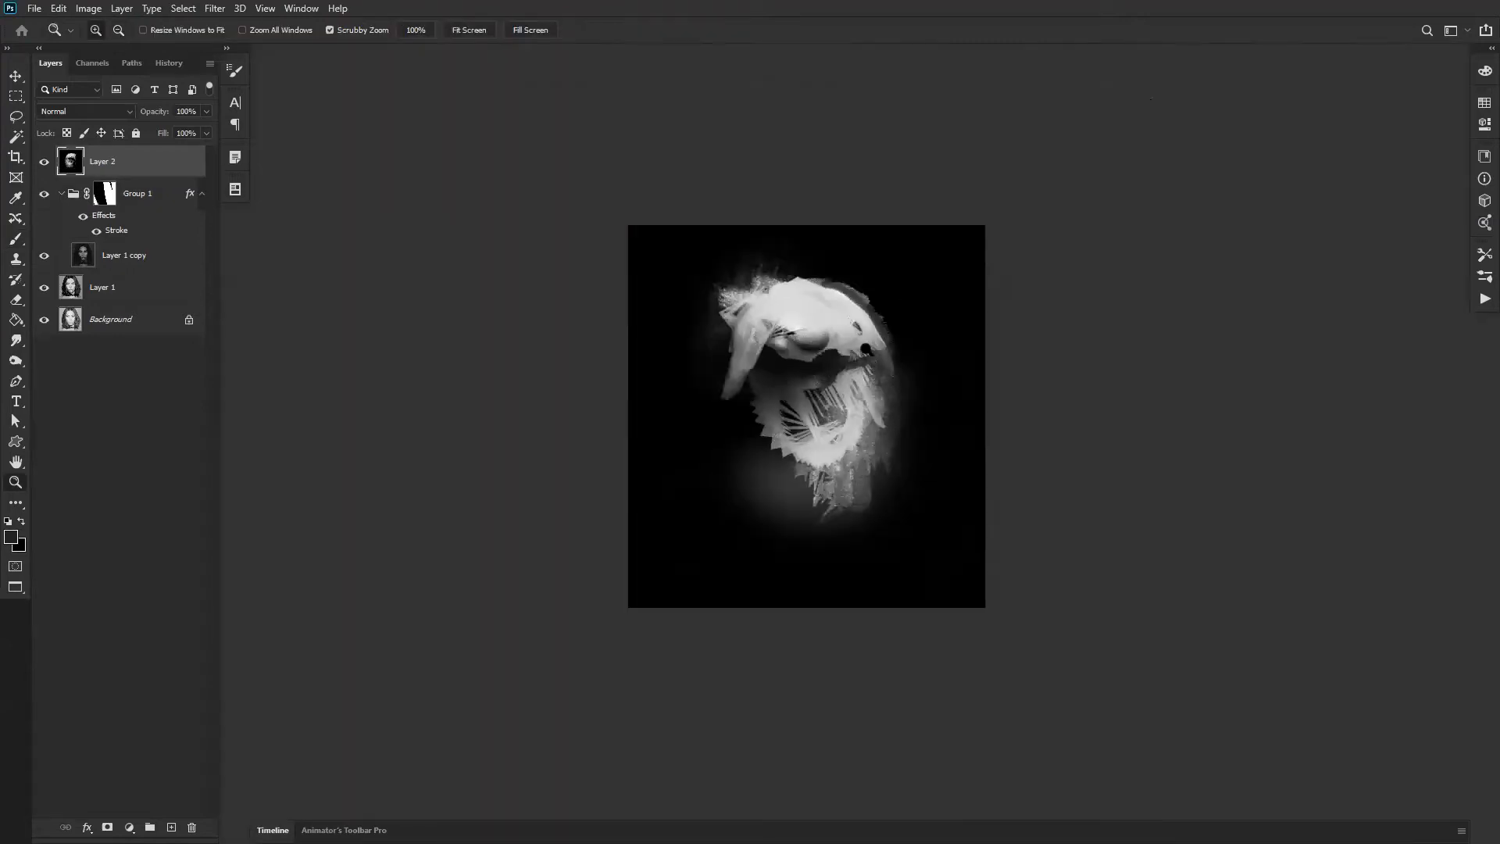
# Step: Paint white textured strokes along the snout and the edge of the upper jaw
pyautogui.click(848, 350)
pyautogui.press('b')
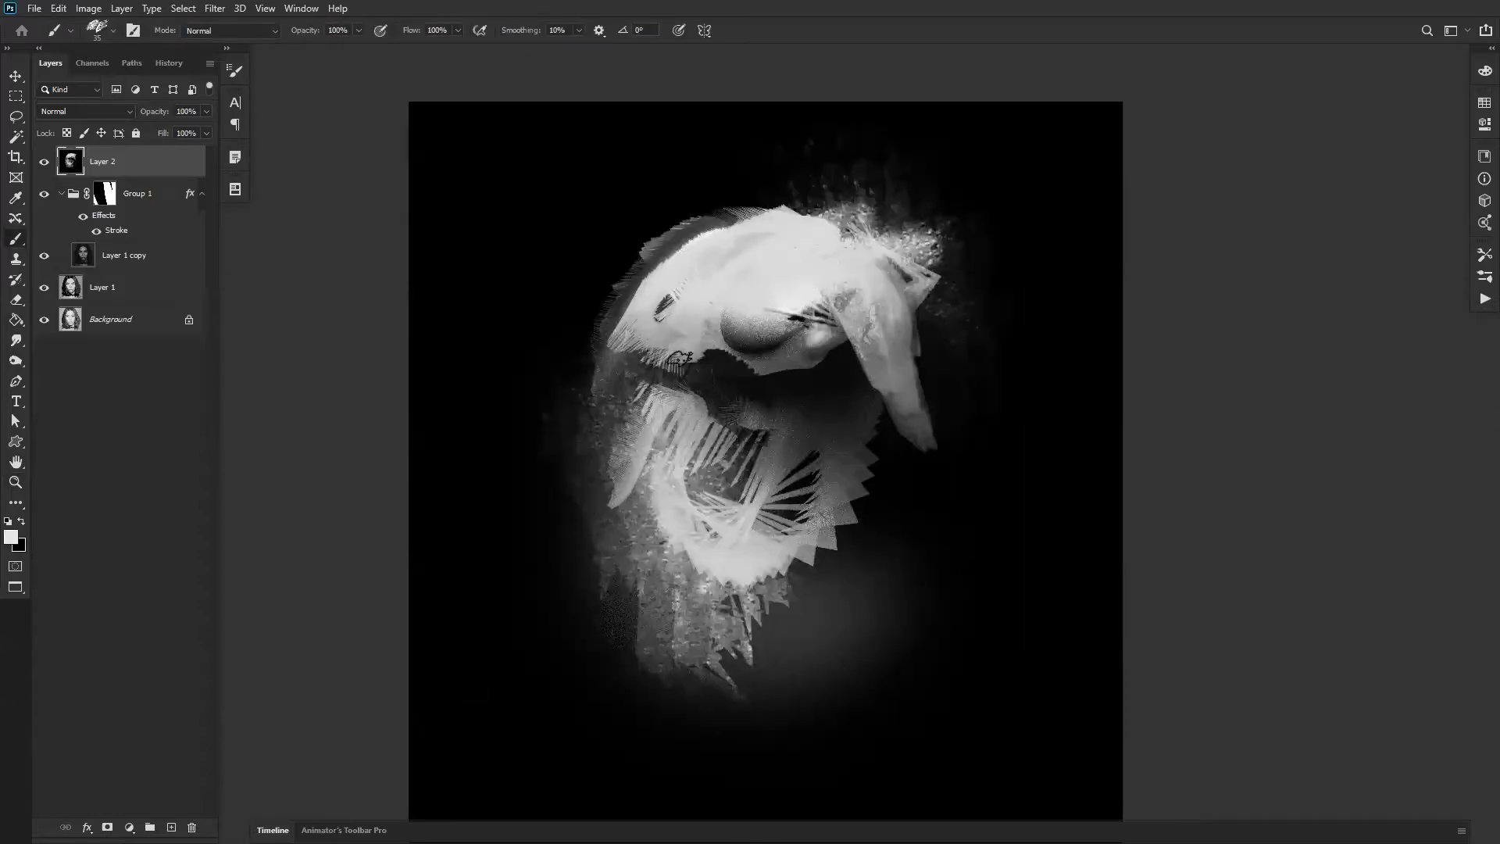
pyautogui.press(']')
pyautogui.moveTo(653, 349)
pyautogui.mouseDown()
pyautogui.moveTo(629, 314)
pyautogui.moveTo(697, 351)
pyautogui.moveTo(696, 290)
pyautogui.moveTo(714, 316)
pyautogui.mouseUp()
pyautogui.press('[')
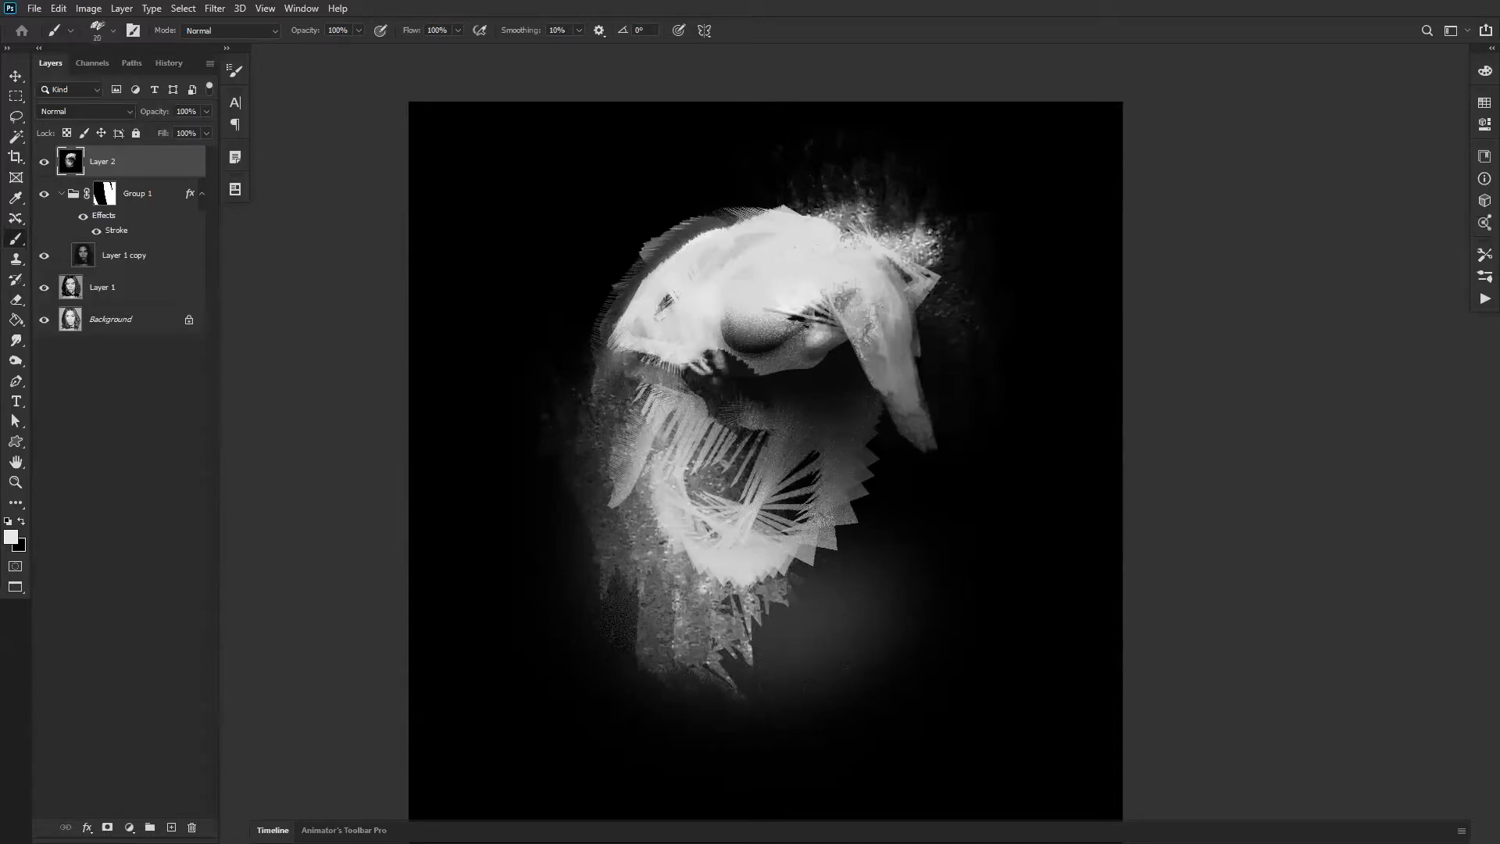
# Step: Lasso narrow spike-shaped areas rising from the back of the head
pyautogui.press('l')
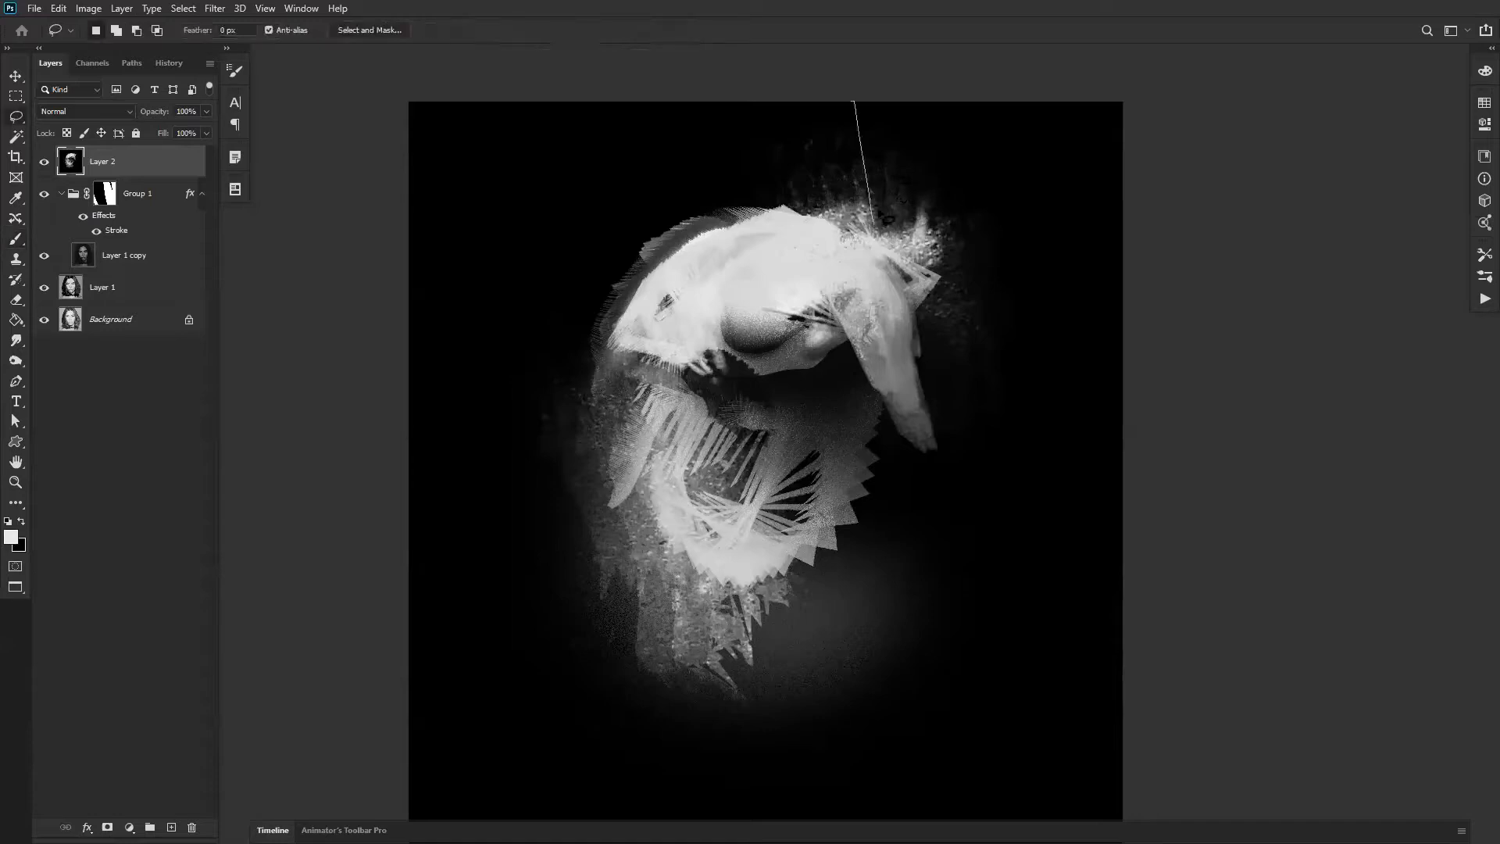
pyautogui.moveTo(951, 252)
pyautogui.mouseDown()
pyautogui.moveTo(1024, 118)
pyautogui.moveTo(950, 291)
pyautogui.moveTo(911, 301)
pyautogui.mouseUp()
pyautogui.moveTo(801, 115); pyautogui.dragTo(850, 209)
# Step: Paint the selected spikes white with progressively larger textured strokes and clear the selection
pyautogui.press('b')
pyautogui.press('d')
pyautogui.press('x')
pyautogui.moveTo(776, 91); pyautogui.dragTo(875, 242)
pyautogui.press(']')
pyautogui.moveTo(869, 73); pyautogui.dragTo(926, 247)
pyautogui.press(']')
pyautogui.press(']')
pyautogui.press(']')
pyautogui.press(']')
pyautogui.press(']')
pyautogui.moveTo(971, 78); pyautogui.dragTo(933, 250)
pyautogui.moveTo(1093, 28)
pyautogui.mouseDown()
pyautogui.moveTo(923, 293)
pyautogui.moveTo(1001, 176)
pyautogui.moveTo(973, 262)
pyautogui.mouseUp()
pyautogui.hotkey('ctrl', 'd')
# Step: Lasso the spikes with the back of the head and copy them to a new layer
pyautogui.press('l')
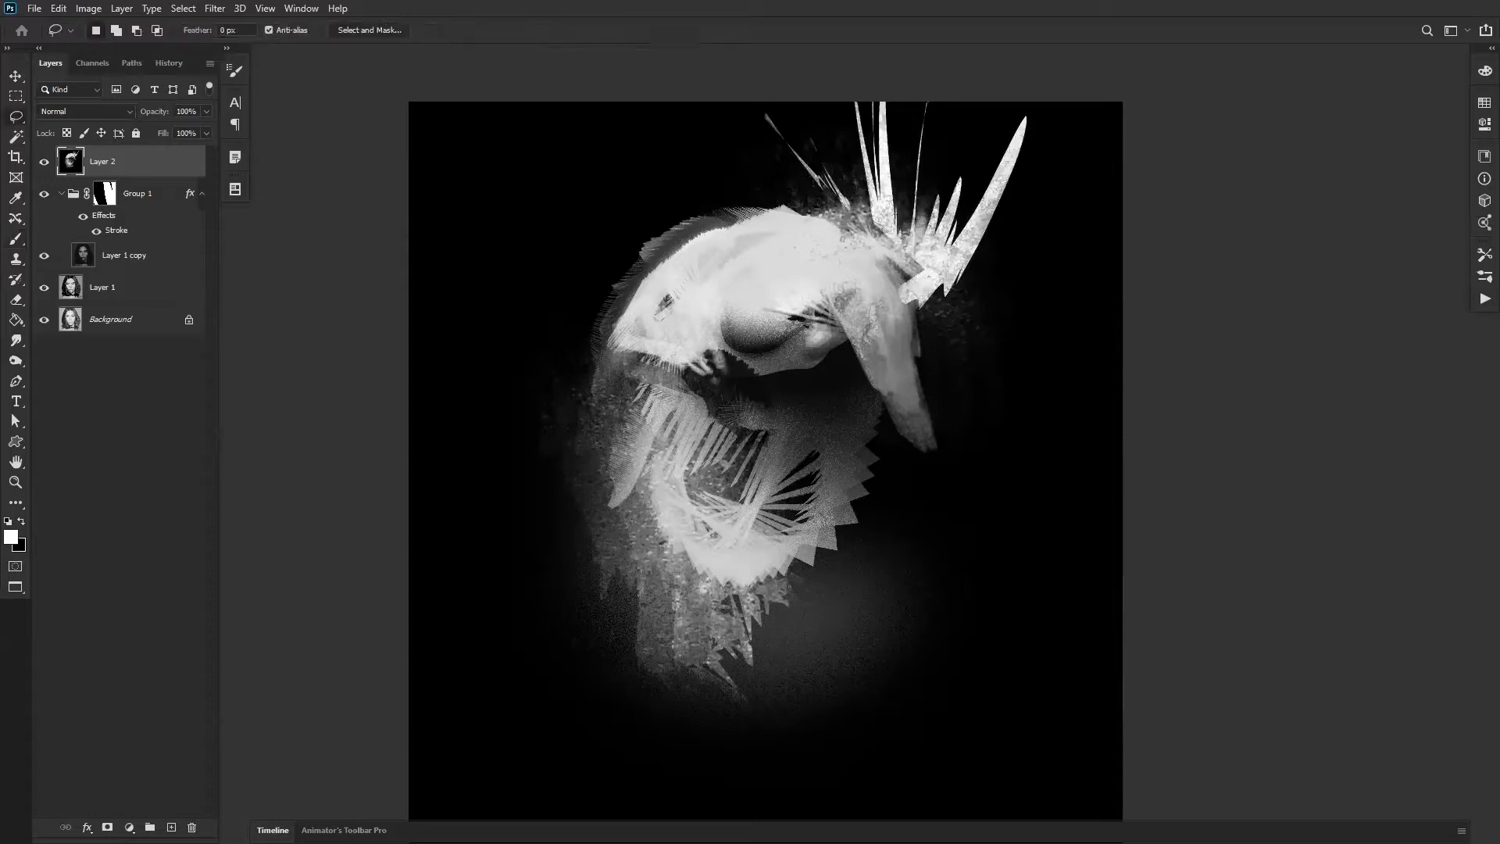
pyautogui.moveTo(821, 216)
pyautogui.mouseDown()
pyautogui.moveTo(1048, 90)
pyautogui.moveTo(817, 213)
pyautogui.mouseUp()
pyautogui.hotkey('ctrl', 'j')
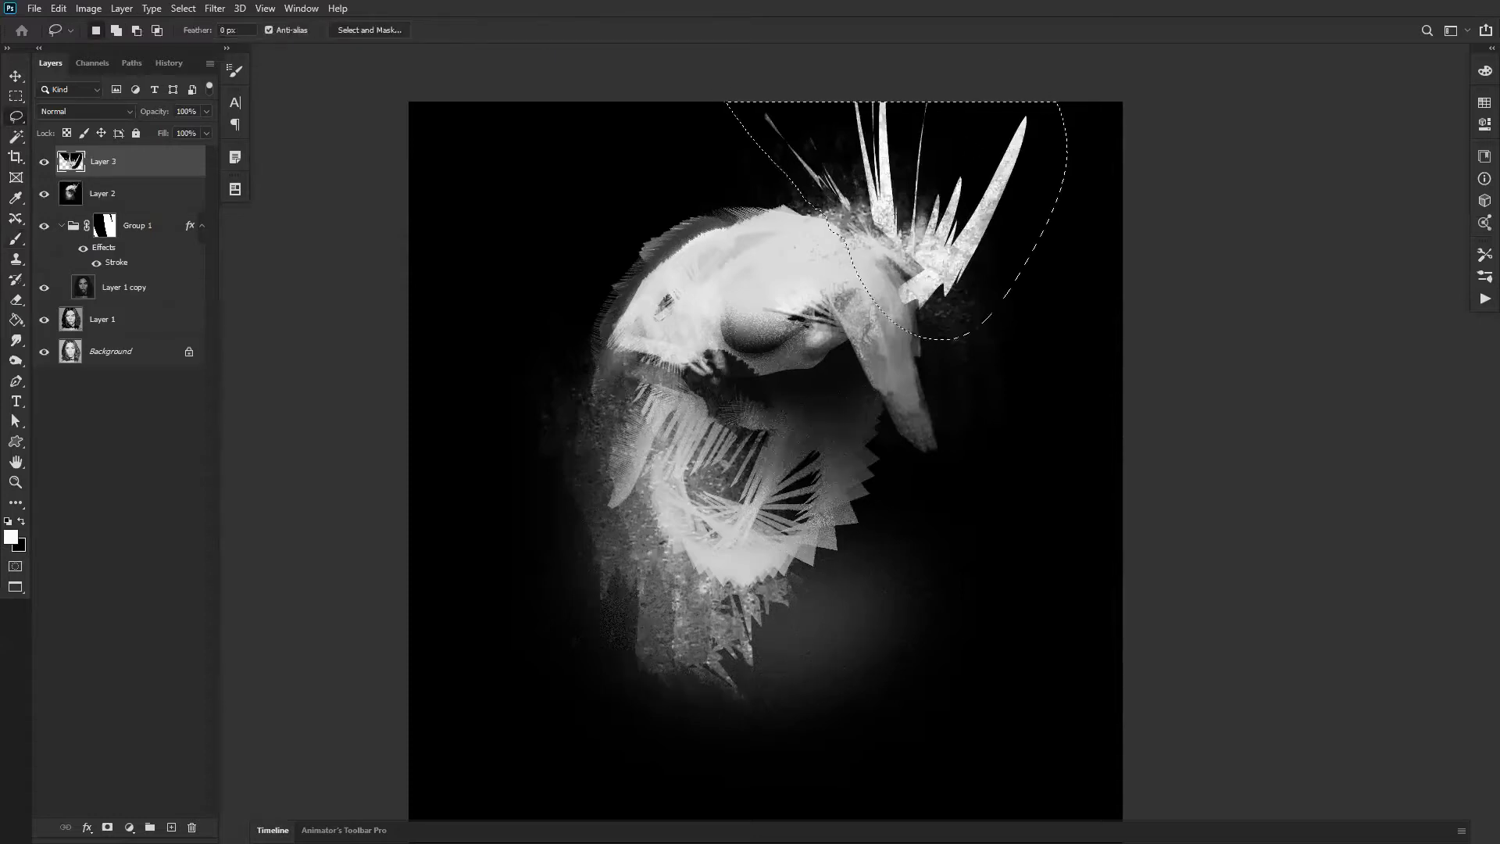
# Step: Apply Motion Blur to the copied spikes at a 79° angle and a distance of 26 pixels
pyautogui.hotkey('ctrl', 'alt', 'f')
pyautogui.click(1365, 185)
pyautogui.press('F6')
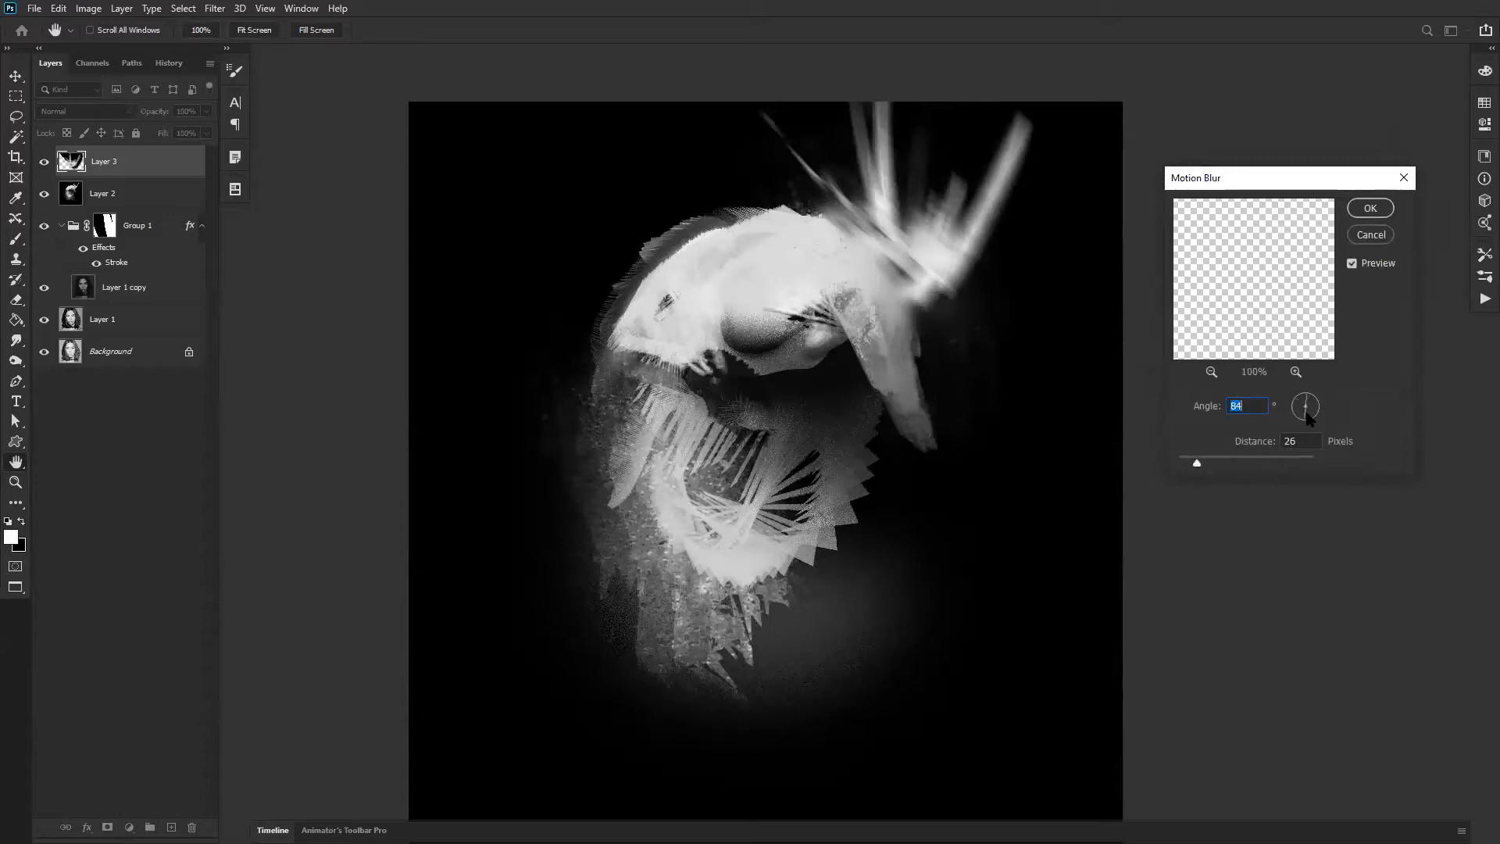
pyautogui.moveTo(1310, 418); pyautogui.dragTo(1313, 408)
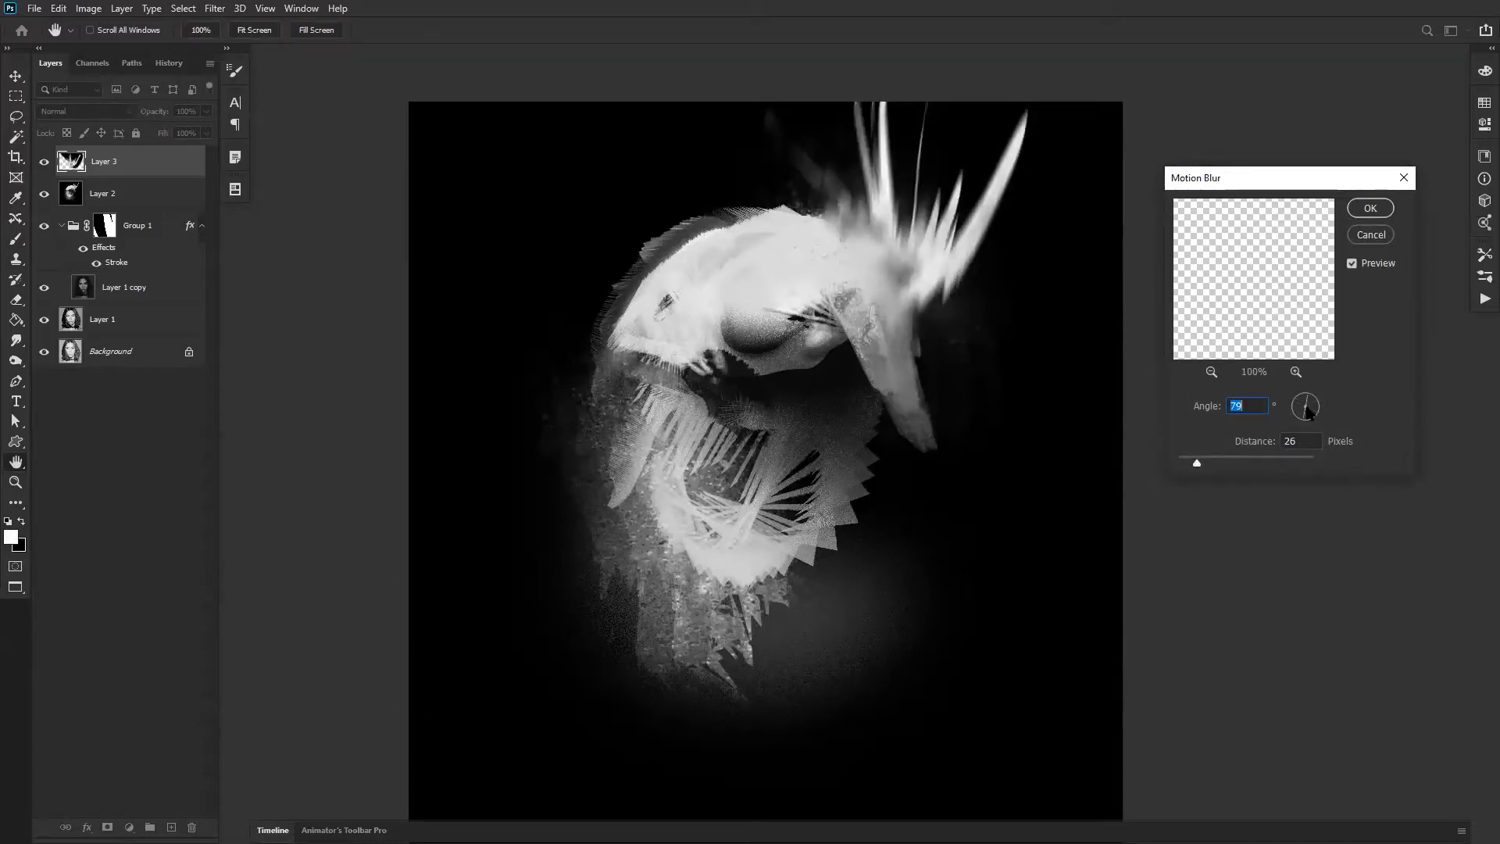
pyautogui.click(1370, 208)
# Step: Choose the soft eraser brush and blend the blurred spikes' layer into the head
pyautogui.press('e')
pyautogui.rightClick(889, 361)
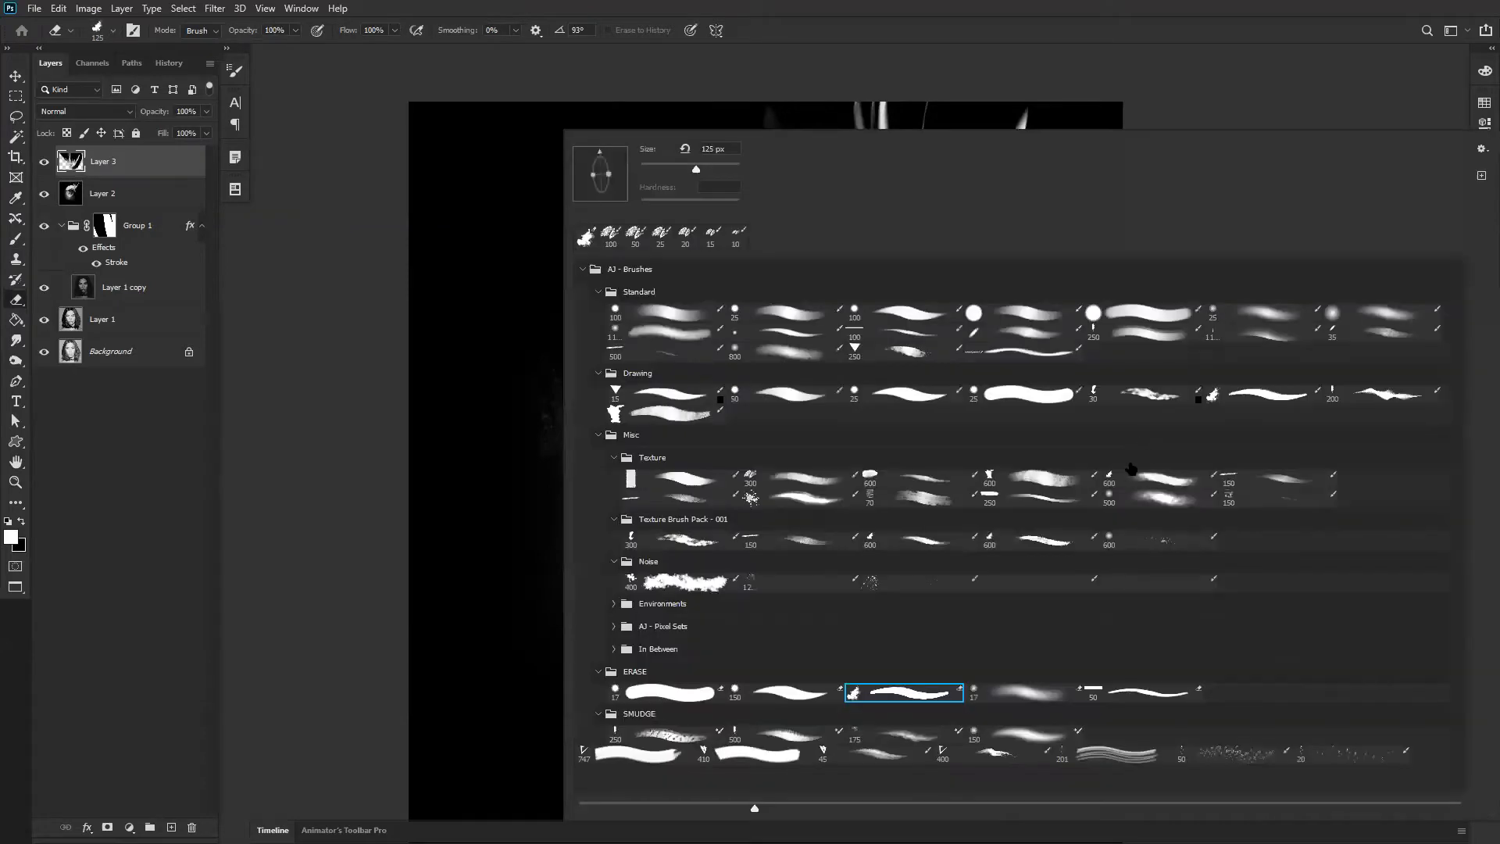
pyautogui.doubleClick(1008, 693)
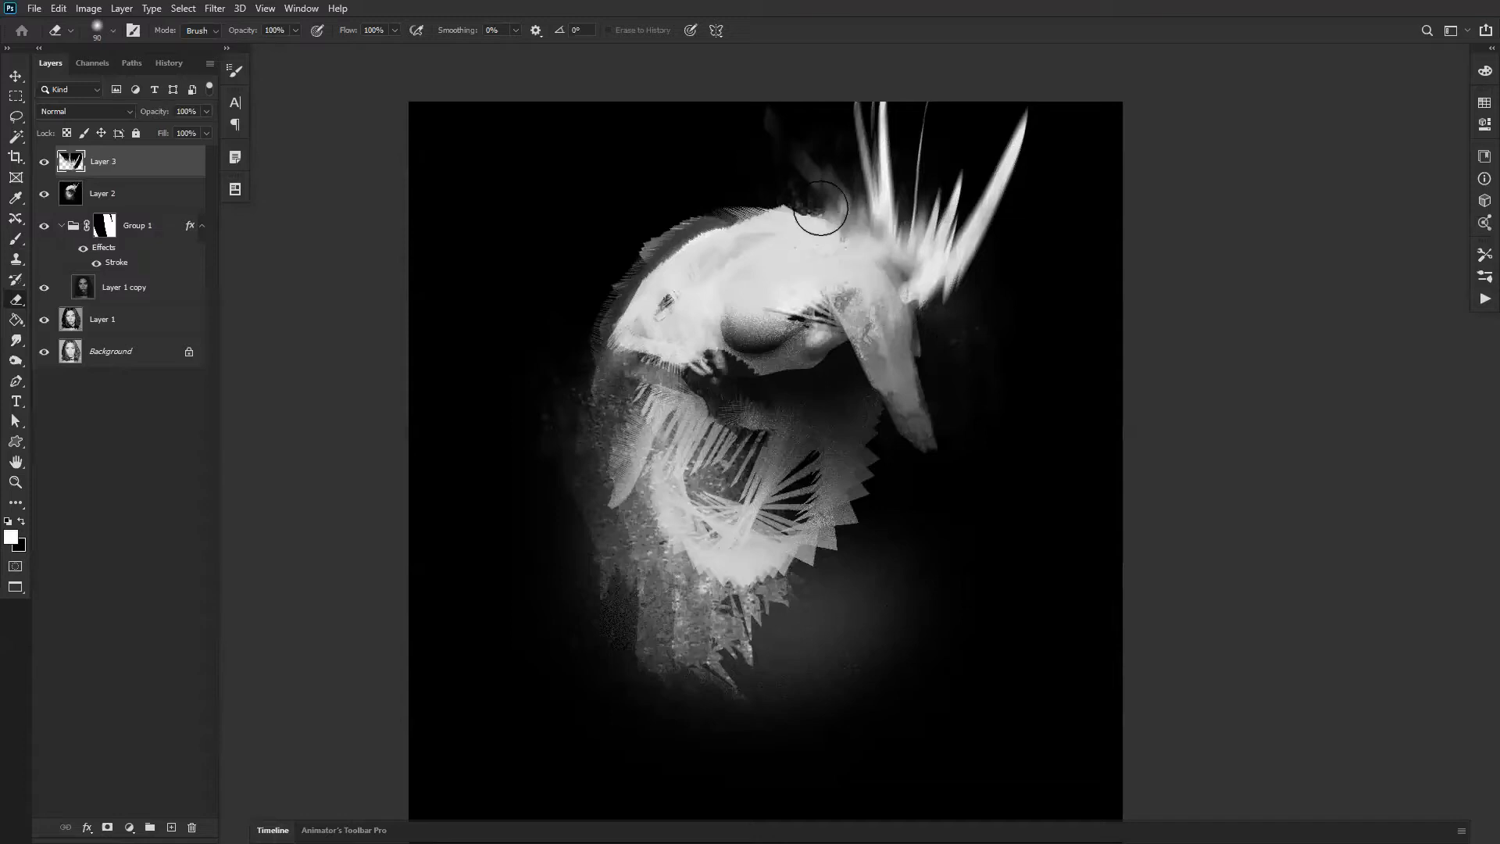
pyautogui.press('b')
pyautogui.press('[')
pyautogui.press('[')
pyautogui.press('[')
pyautogui.press('[')
pyautogui.press('[')
pyautogui.press('[')
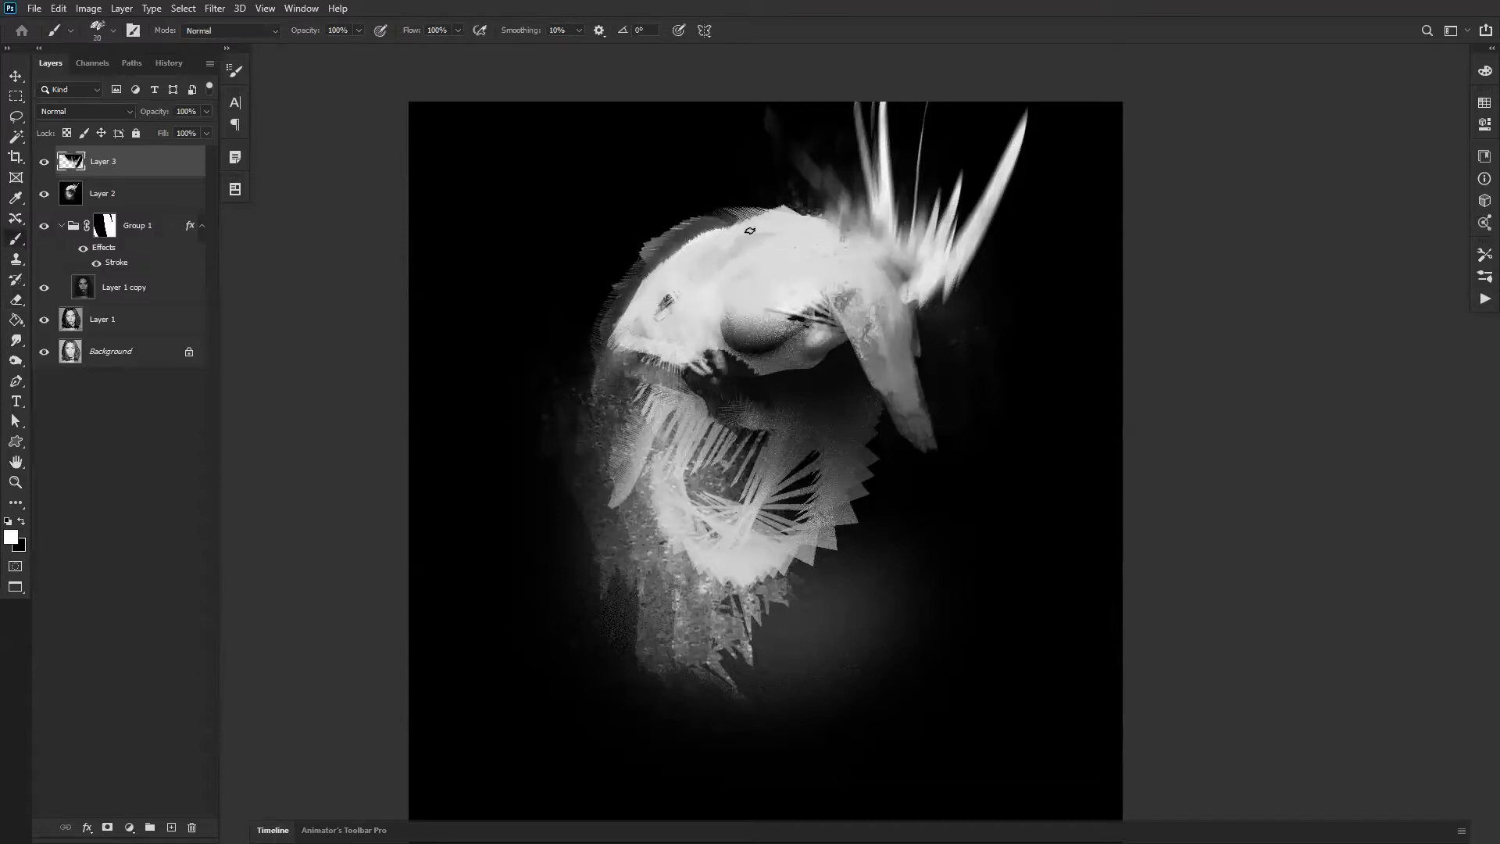
pyautogui.press('l')
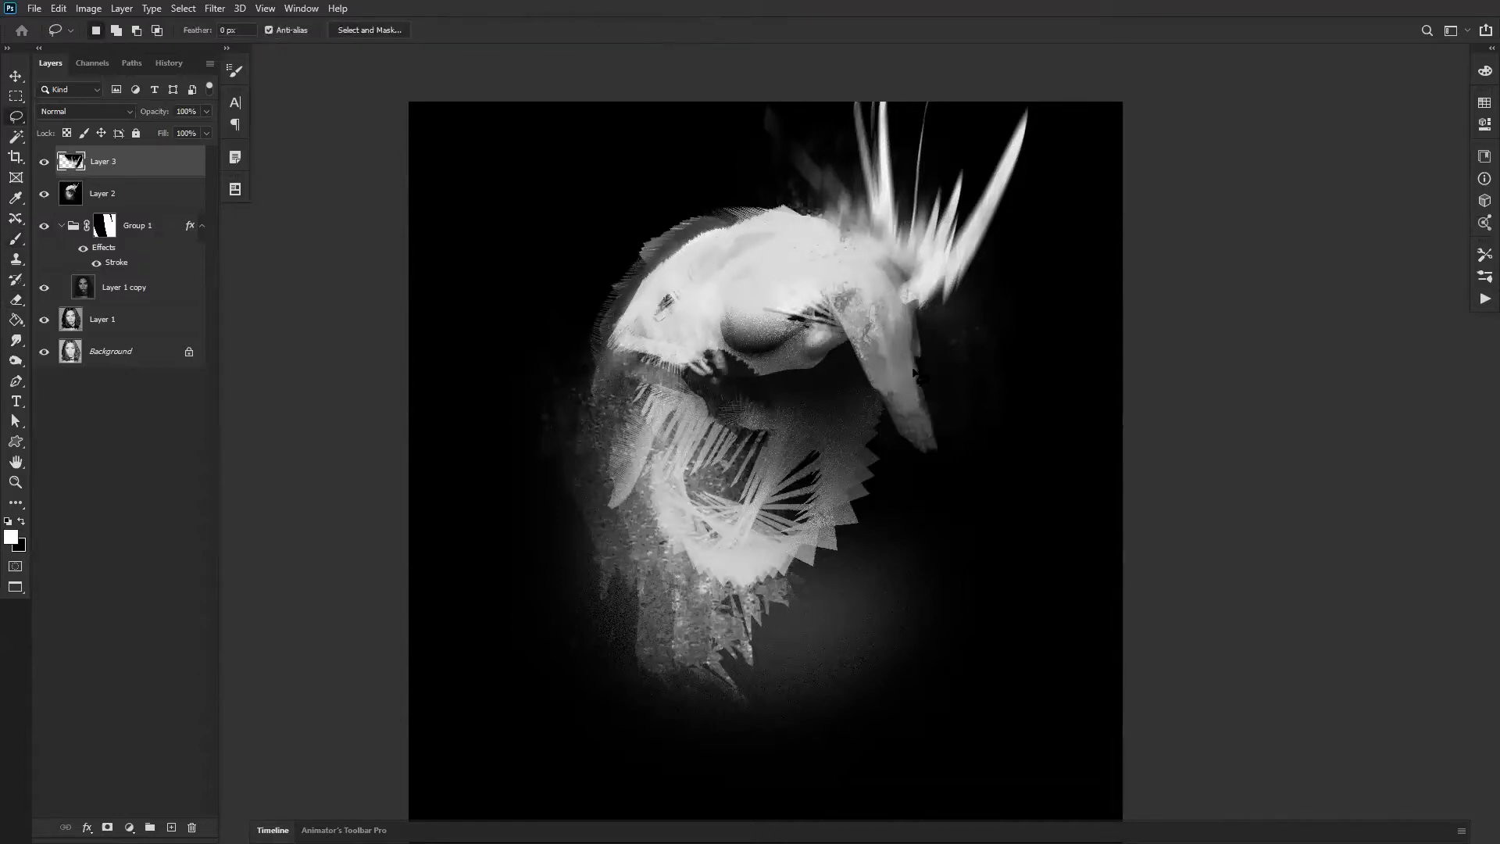
pyautogui.press('b')
# Step: Choose the jagged 400 px brush preset, reduce it to 200 px and add a new empty layer
pyautogui.rightClick(909, 374)
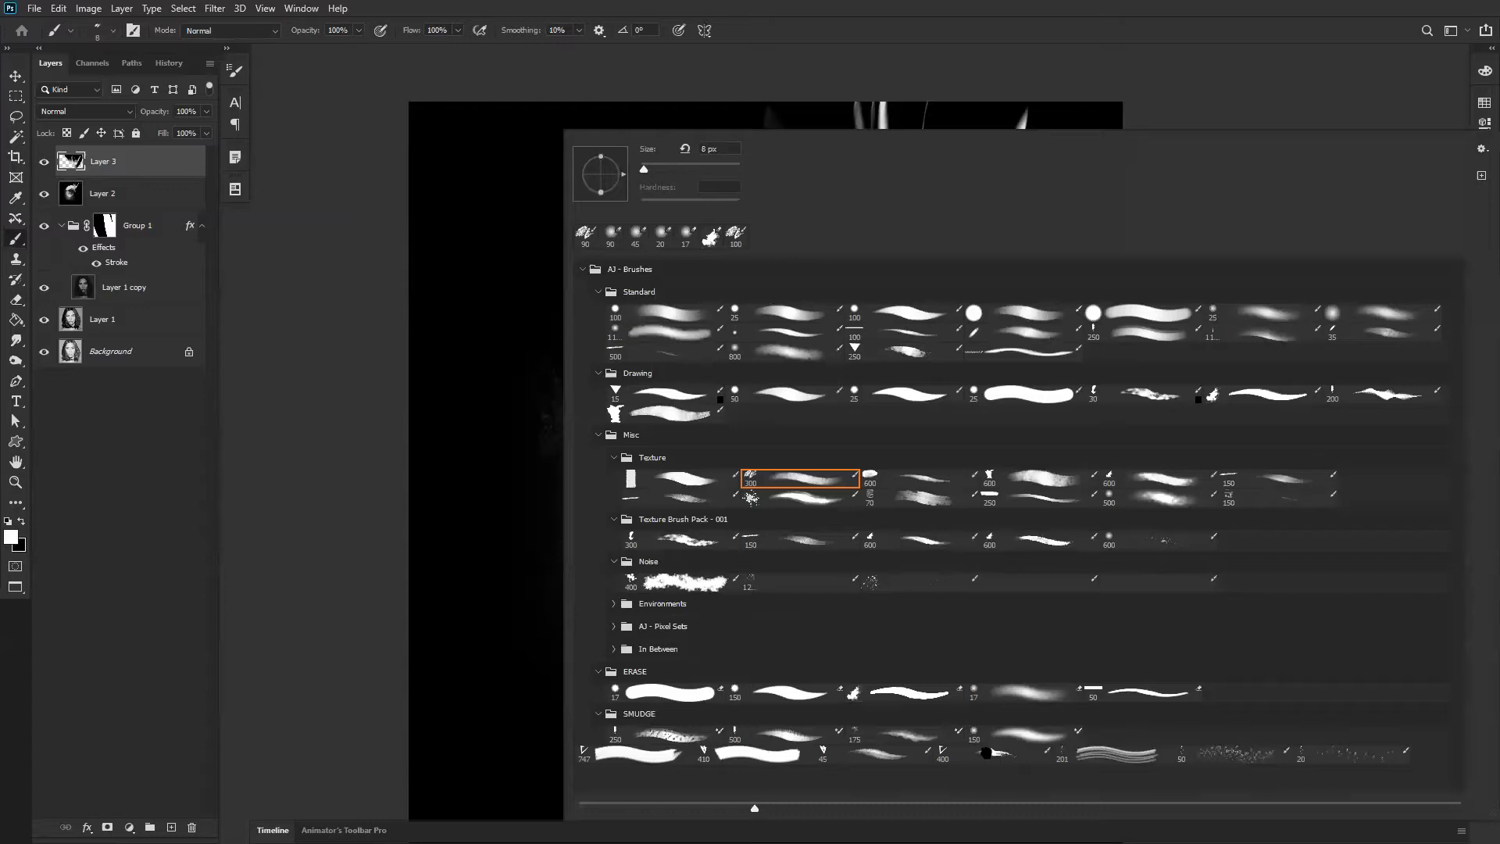
pyautogui.click(987, 753)
pyautogui.click(429, 590)
pyautogui.hotkey('ctrl', 'z')
pyautogui.press('q')
pyautogui.press('[')
pyautogui.press('[')
pyautogui.press('[')
pyautogui.hotkey('ctrl', 'shift', 'alt', 'n')
# Step: Try jagged brush strokes along the top of the head
pyautogui.moveTo(784, 250)
pyautogui.mouseDown()
pyautogui.moveTo(655, 287)
pyautogui.moveTo(654, 344)
pyautogui.mouseUp()
pyautogui.hotkey('ctrl', 'z')
pyautogui.moveTo(760, 253)
pyautogui.mouseDown()
pyautogui.moveTo(668, 283)
pyautogui.moveTo(661, 307)
pyautogui.moveTo(768, 225)
pyautogui.mouseUp()
pyautogui.hotkey('ctrl', 'z')
pyautogui.hotkey('ctrl', 'z')
# Step: Paint a jagged Quick Mask band along the crown from the back of the head to the snout and convert it to a selection
pyautogui.press('q')
pyautogui.moveTo(657, 342); pyautogui.dragTo(664, 277)
pyautogui.hotkey('ctrl', 'z')
pyautogui.moveTo(774, 238)
pyautogui.mouseDown()
pyautogui.moveTo(681, 291)
pyautogui.moveTo(669, 336)
pyautogui.mouseUp()
pyautogui.hotkey('ctrl', 'z')
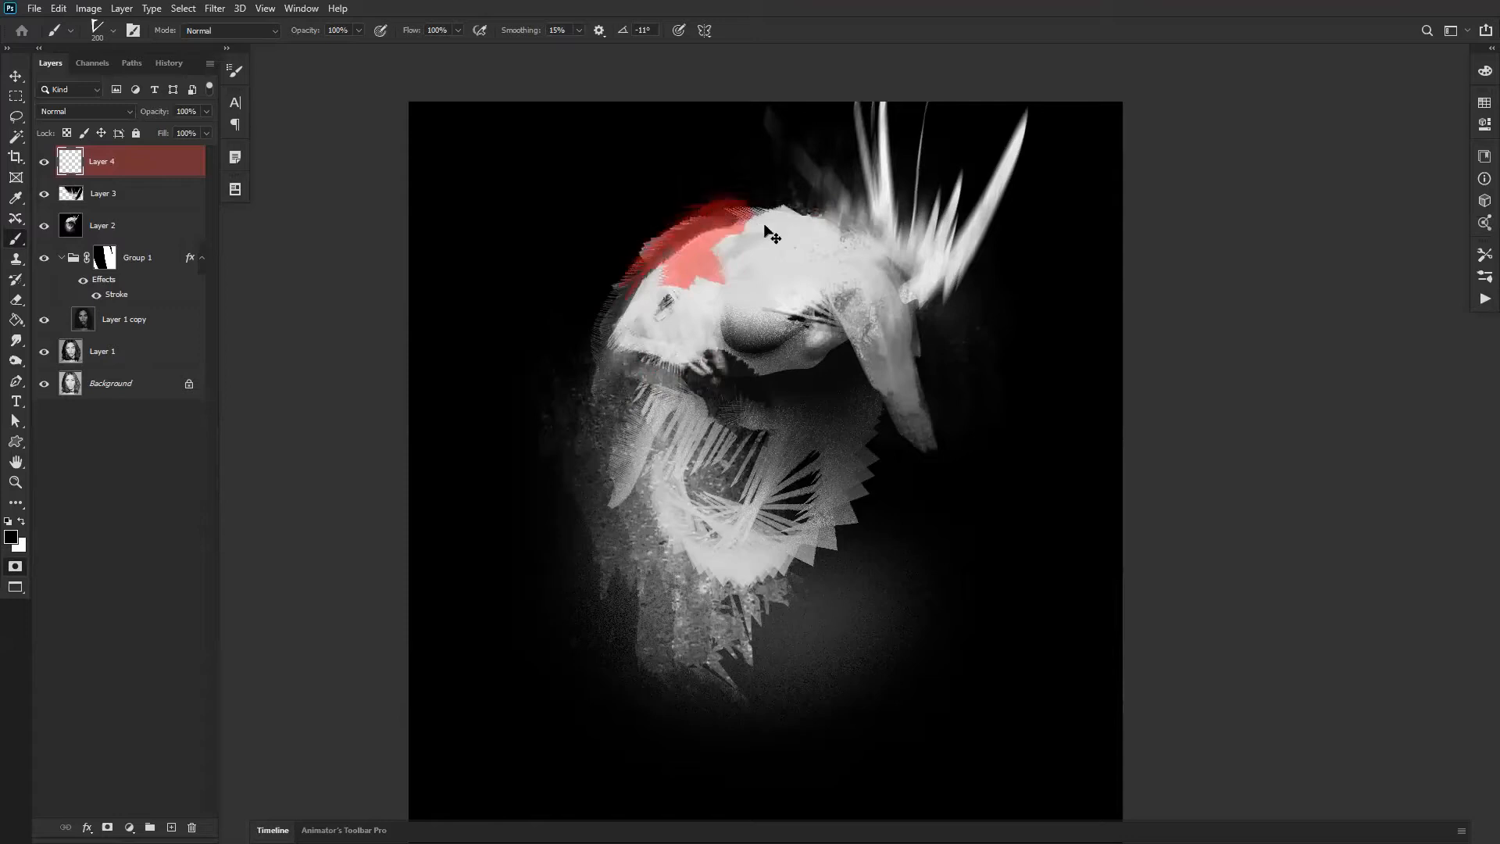
pyautogui.moveTo(812, 234); pyautogui.dragTo(618, 362)
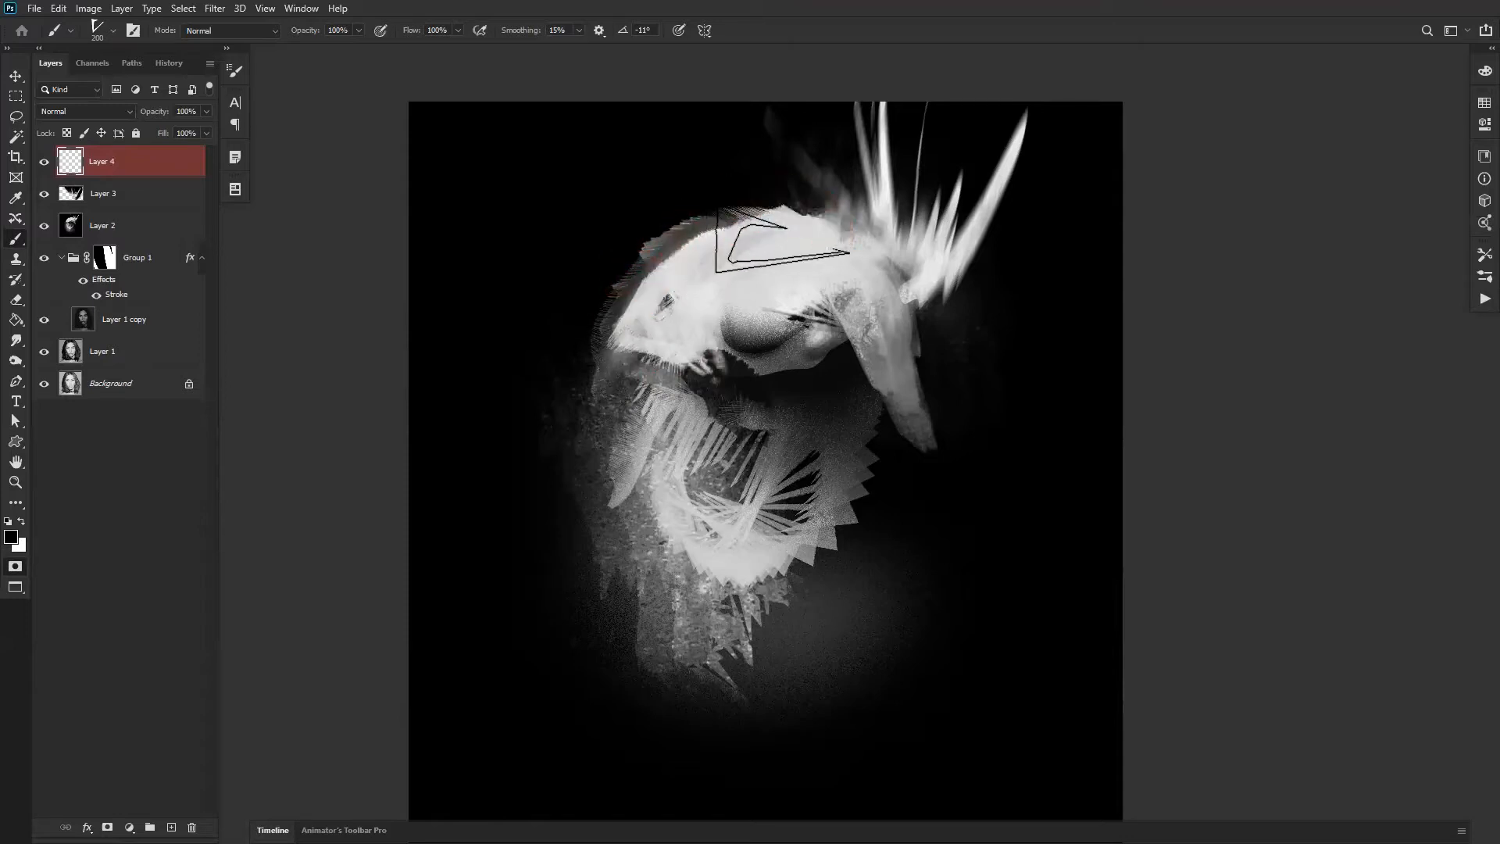
pyautogui.hotkey('ctrl', 'z')
pyautogui.moveTo(629, 357); pyautogui.dragTo(742, 246)
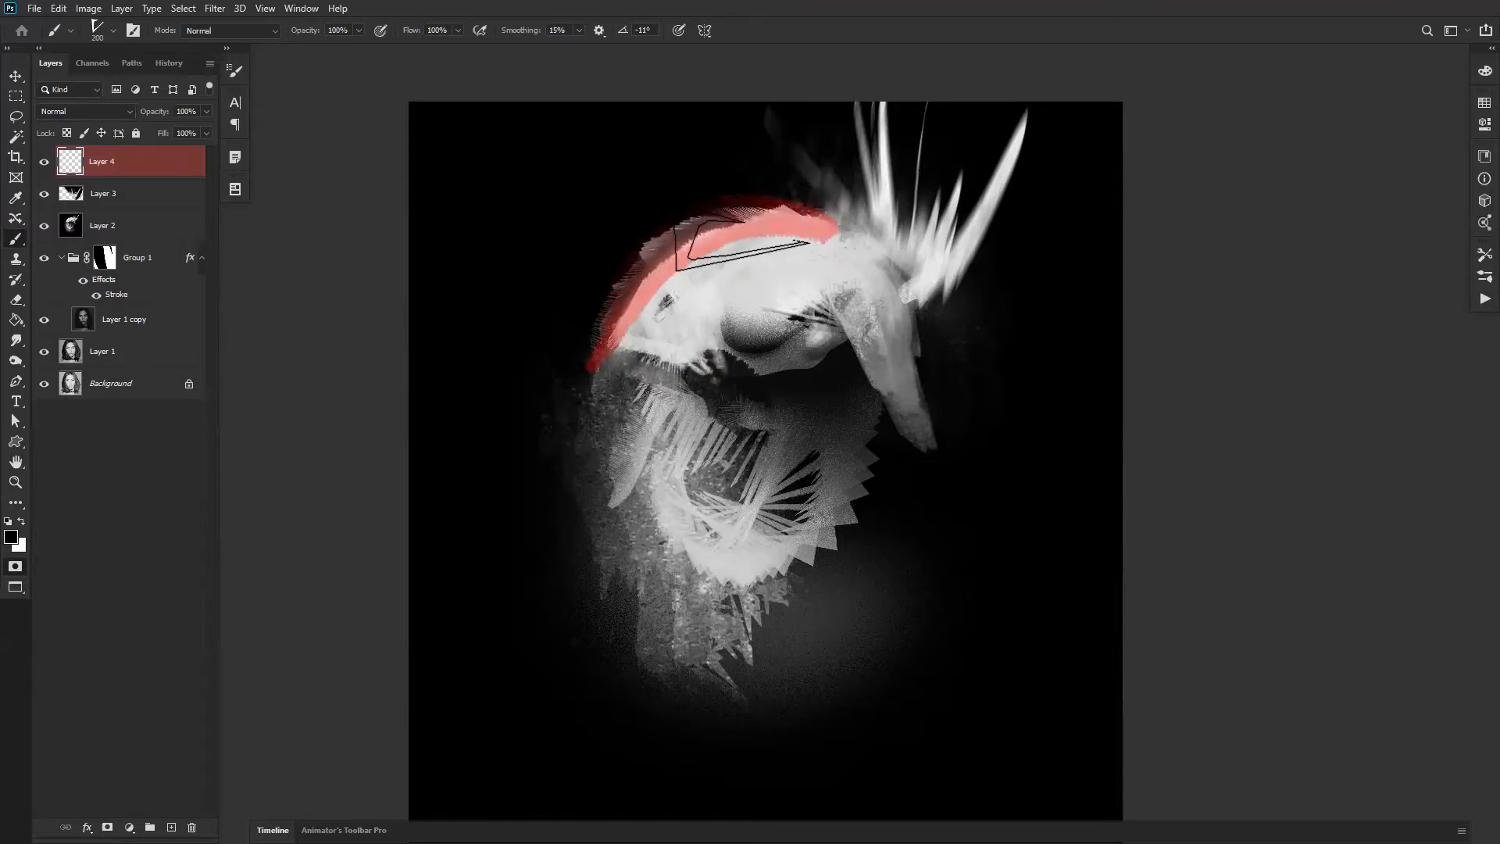
pyautogui.press('q')
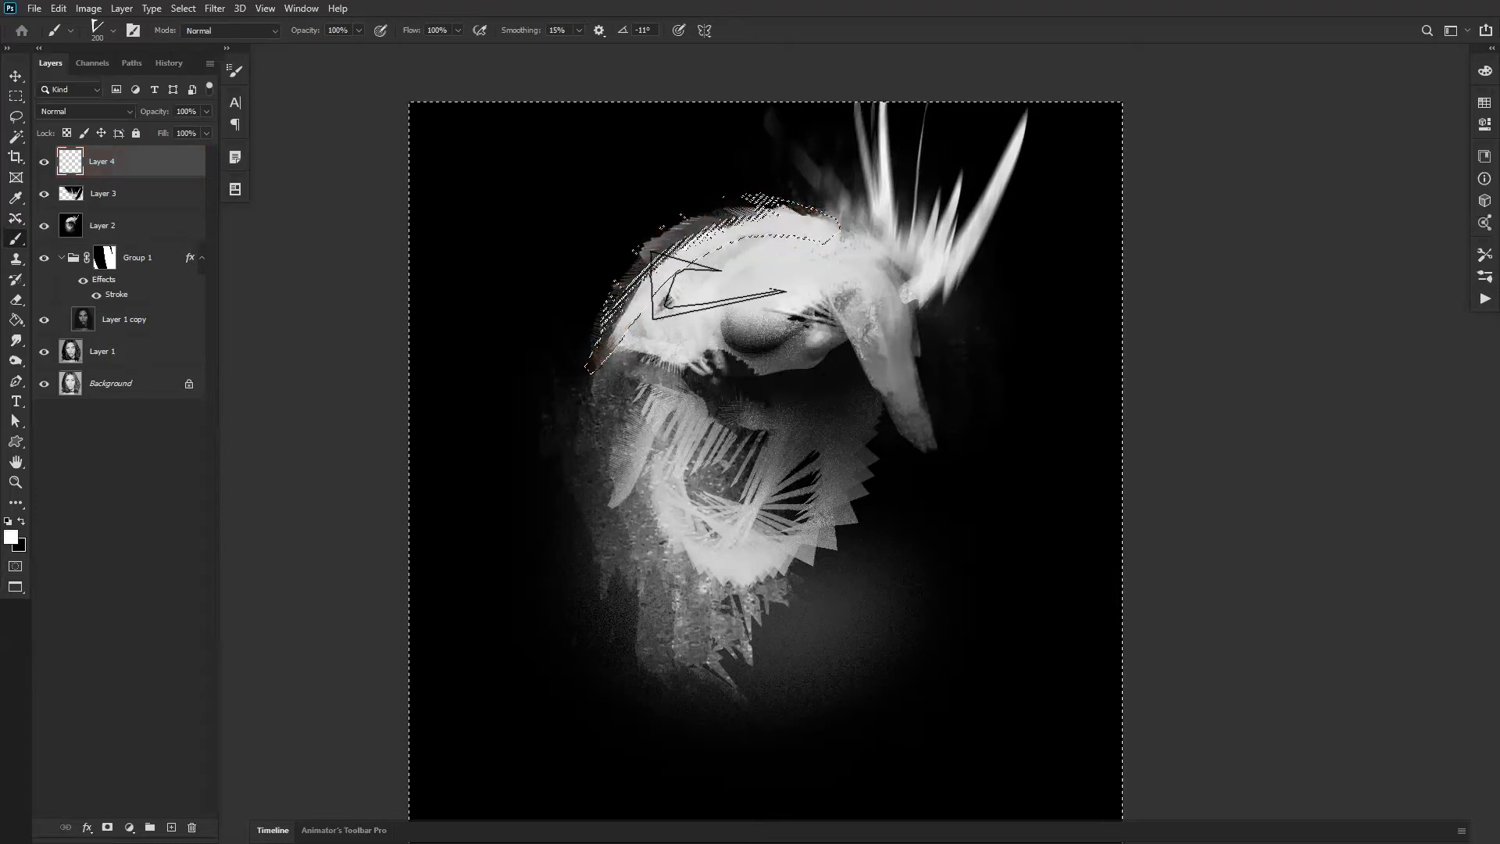
# Step: Choose a soft 200 px brush and shade the crown's comb-like edge within the selection
pyautogui.rightClick(769, 309)
pyautogui.click(1382, 313)
pyautogui.press('Return')
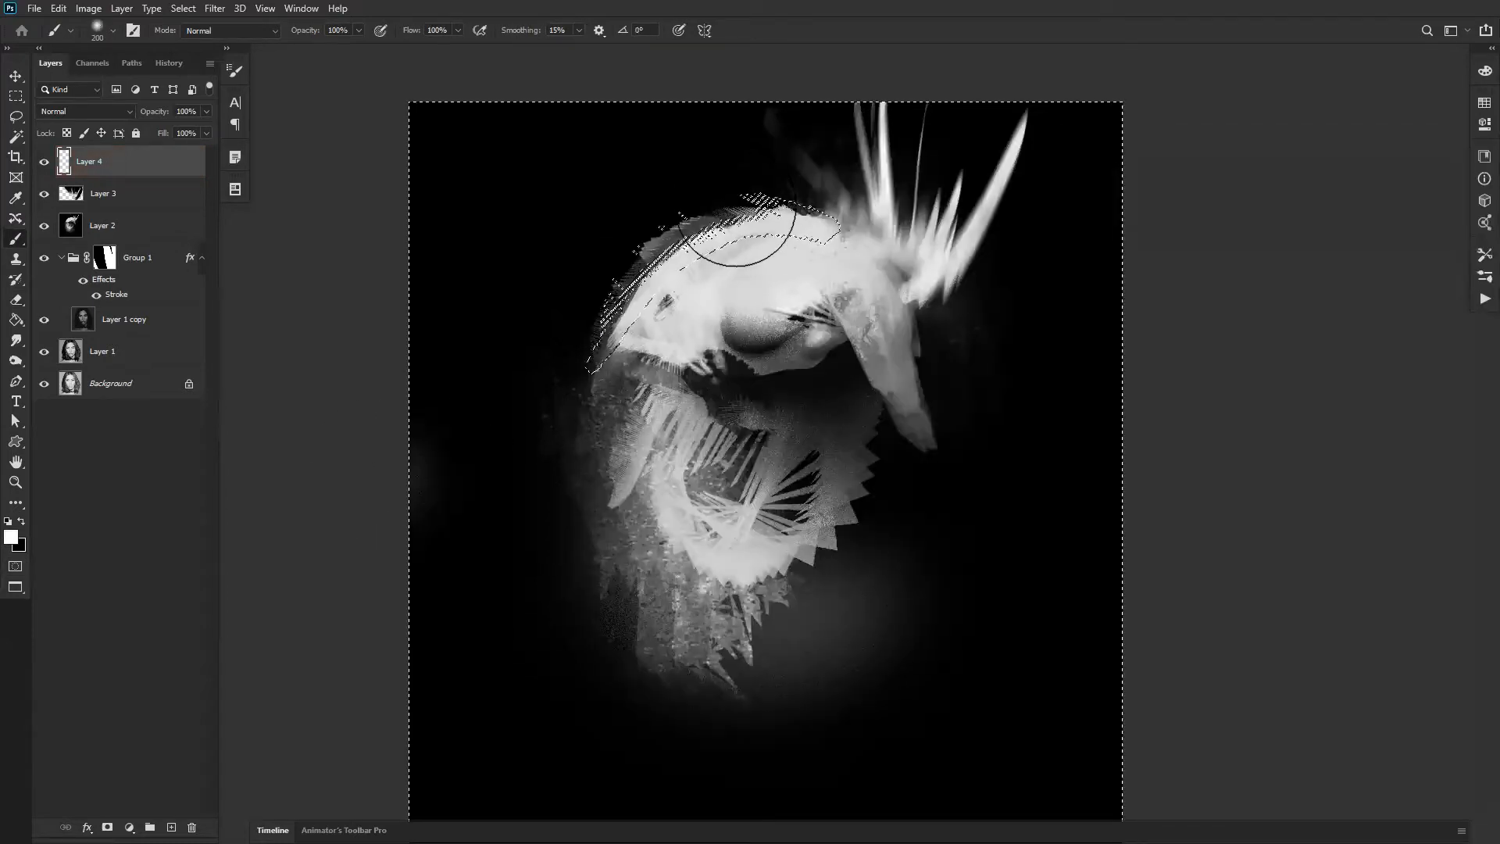
pyautogui.moveTo(735, 170); pyautogui.dragTo(626, 230)
pyautogui.hotkey('ctrl', 'z')
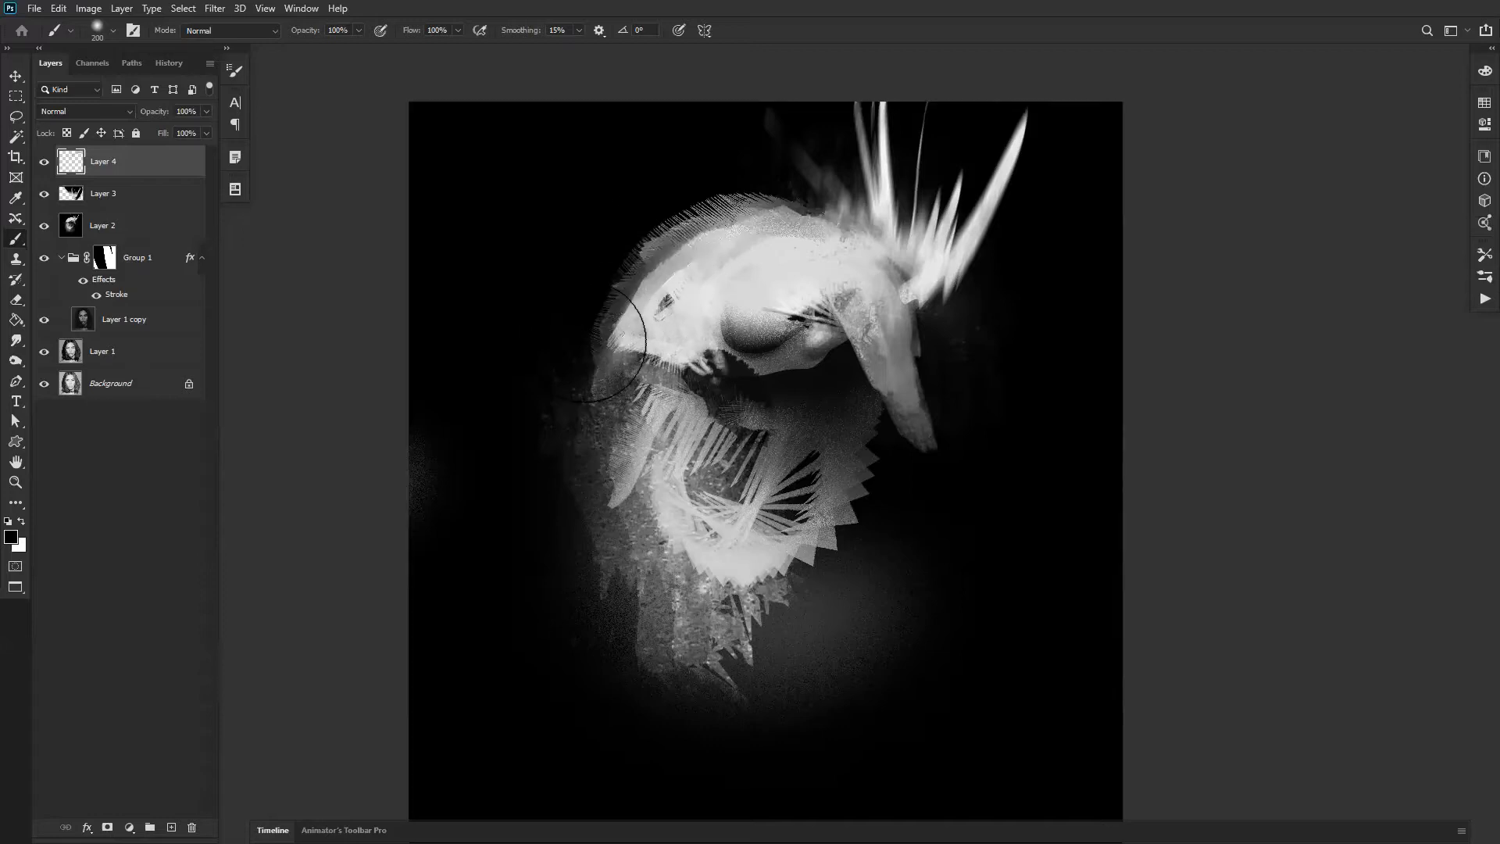
# Step: Enlarge the soft brush to 500 px and paint a faint white glow across the background in front of the snout
pyautogui.press('x')
pyautogui.moveTo(643, 297); pyautogui.dragTo(635, 300)
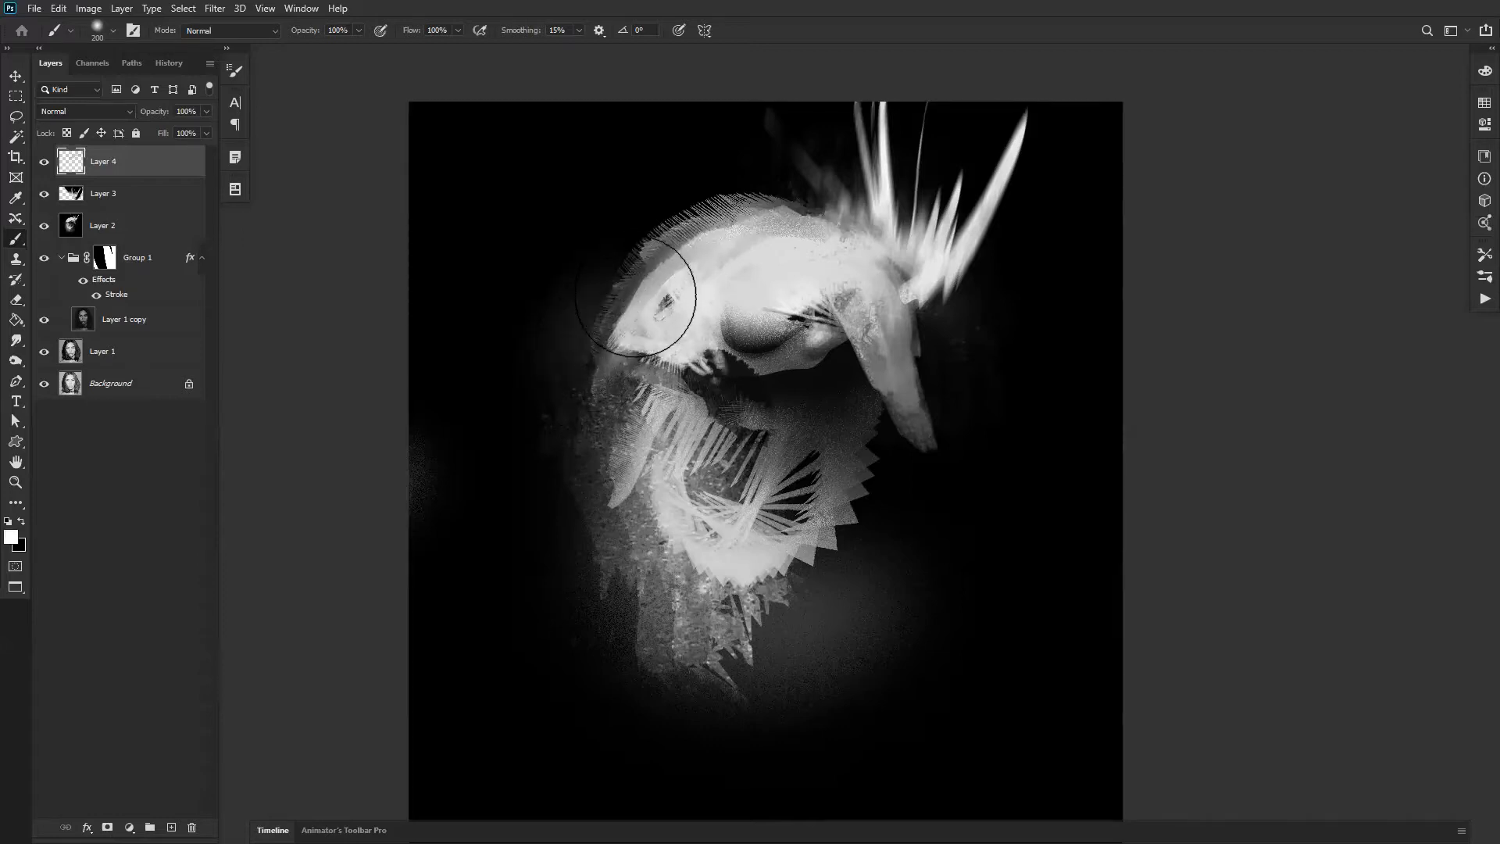
pyautogui.press(']')
pyautogui.moveTo(596, 363)
pyautogui.mouseDown()
pyautogui.moveTo(649, 362)
pyautogui.moveTo(305, 382)
pyautogui.mouseUp()
pyautogui.hotkey('ctrl', 'z')
pyautogui.press(']')
pyautogui.press(']')
pyautogui.moveTo(545, 423)
pyautogui.mouseDown()
pyautogui.moveTo(412, 441)
pyautogui.moveTo(519, 395)
pyautogui.moveTo(321, 369)
pyautogui.mouseUp()
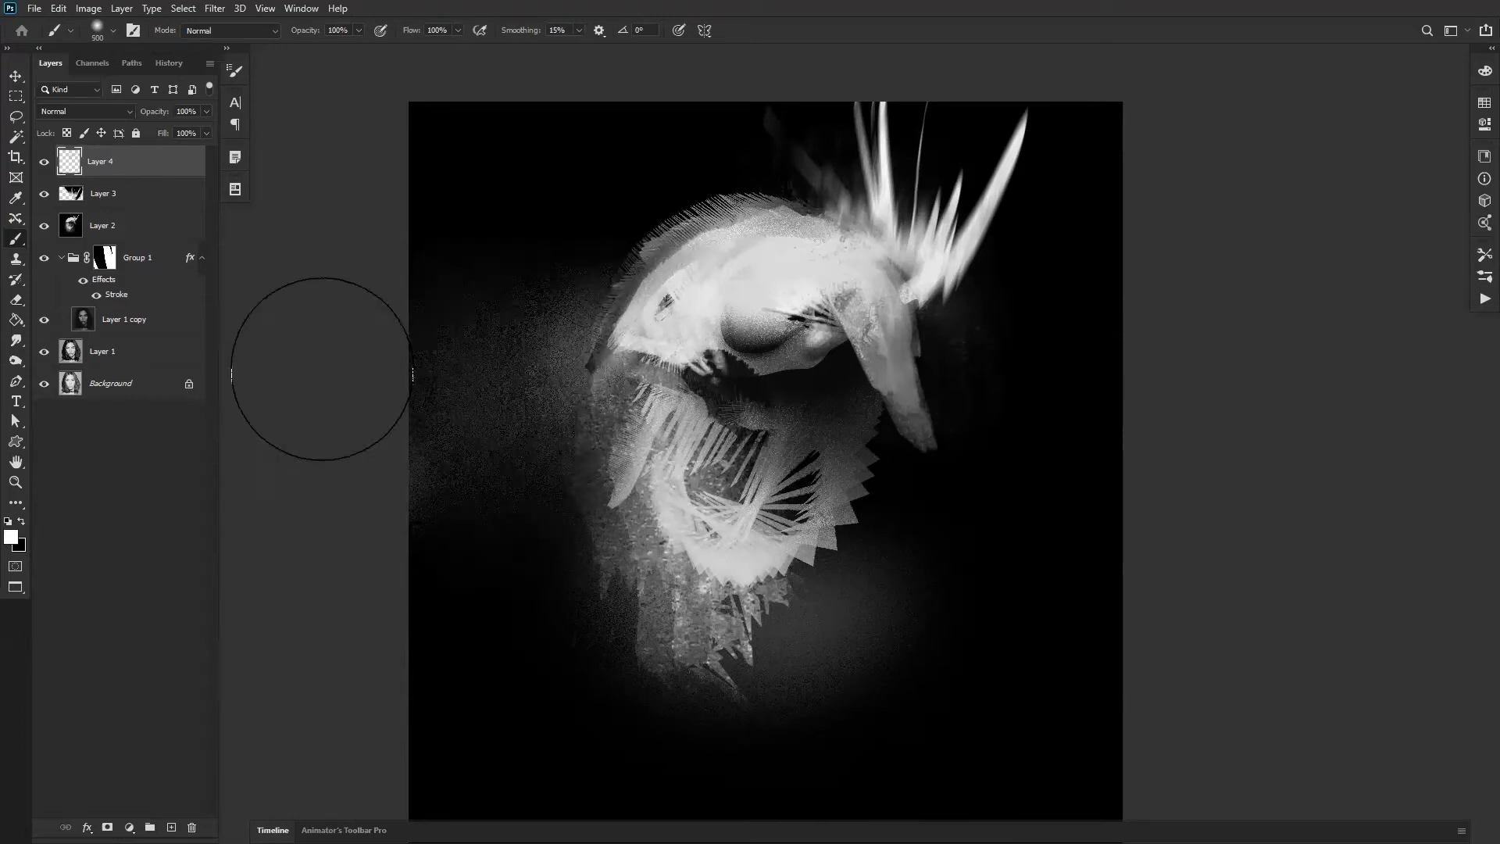
# Step: Zoom out to check the composition, flip the canvas horizontally and zoom back in
pyautogui.keyDown('alt'); pyautogui.click(798, 421); pyautogui.keyUp('alt')
pyautogui.keyDown('alt'); pyautogui.click(799, 422); pyautogui.keyUp('alt')
pyautogui.click(838, 409)
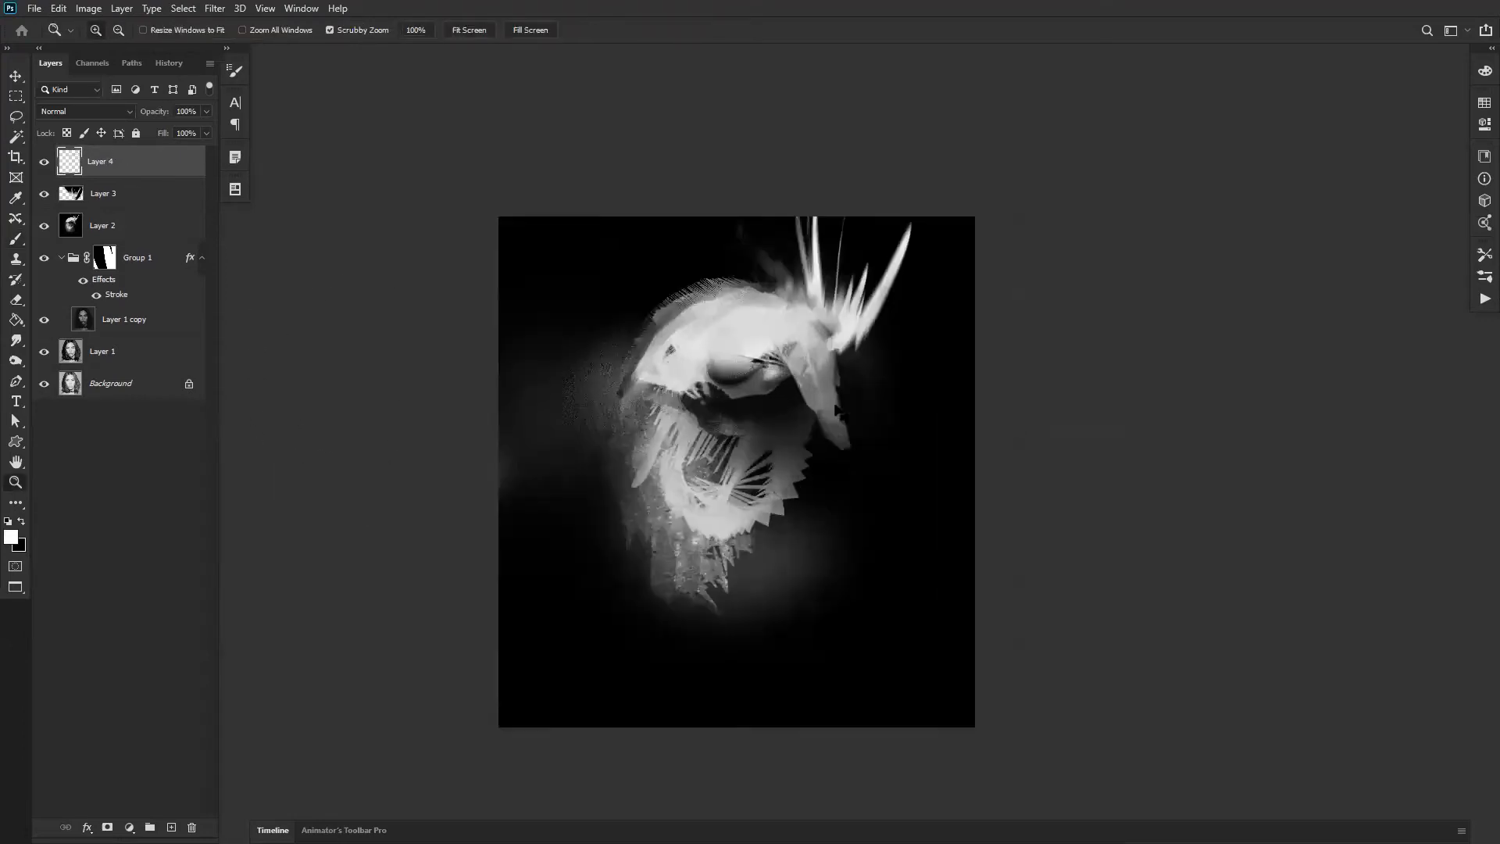
pyautogui.press('F2')
pyautogui.click(802, 428)
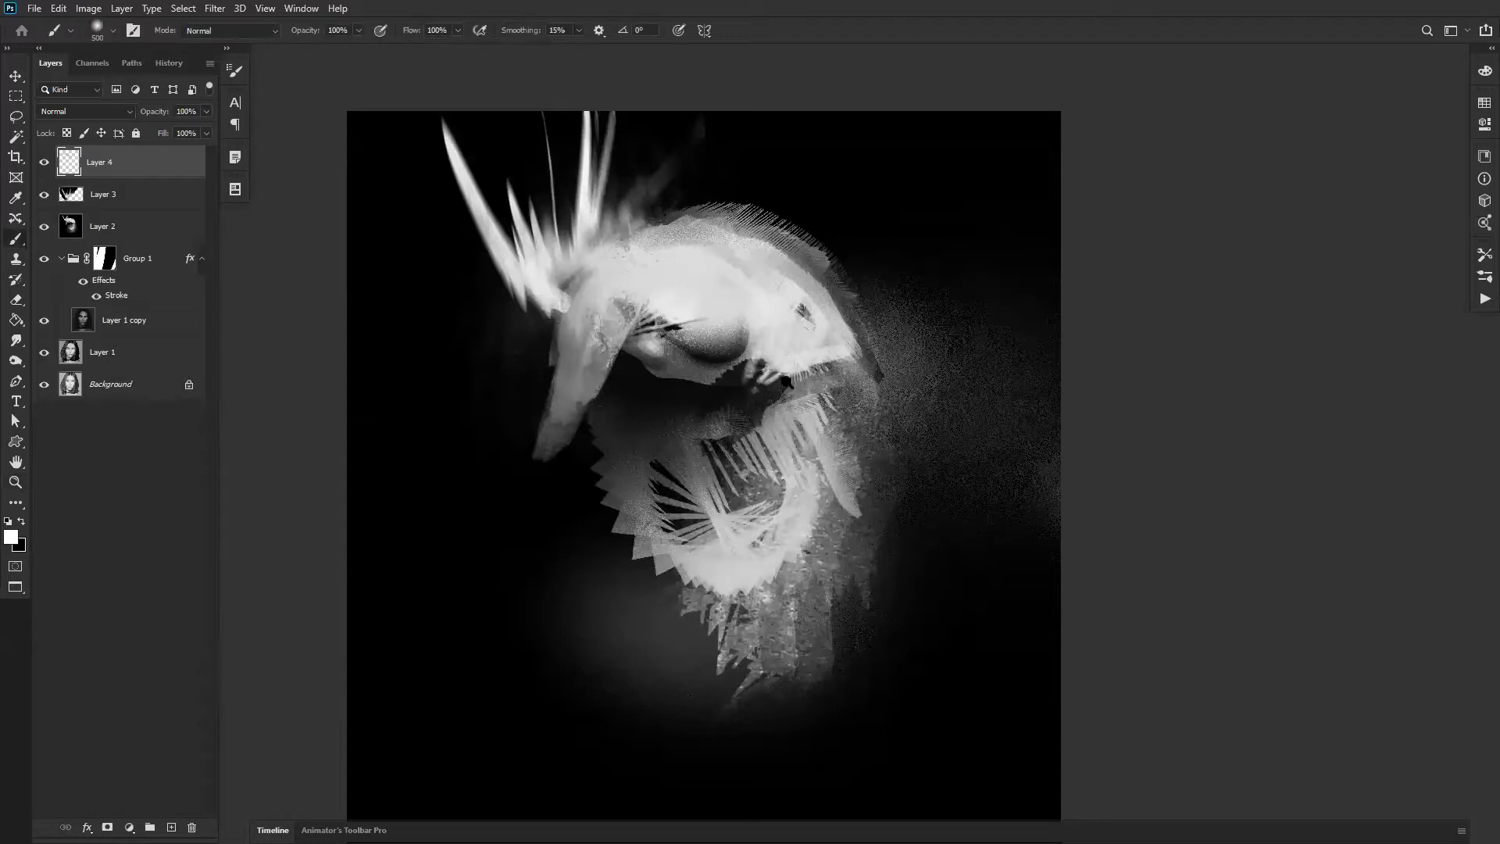
# Step: Lasso the grey area below the mouth gap, including the dark radiating streaks
pyautogui.press('l')
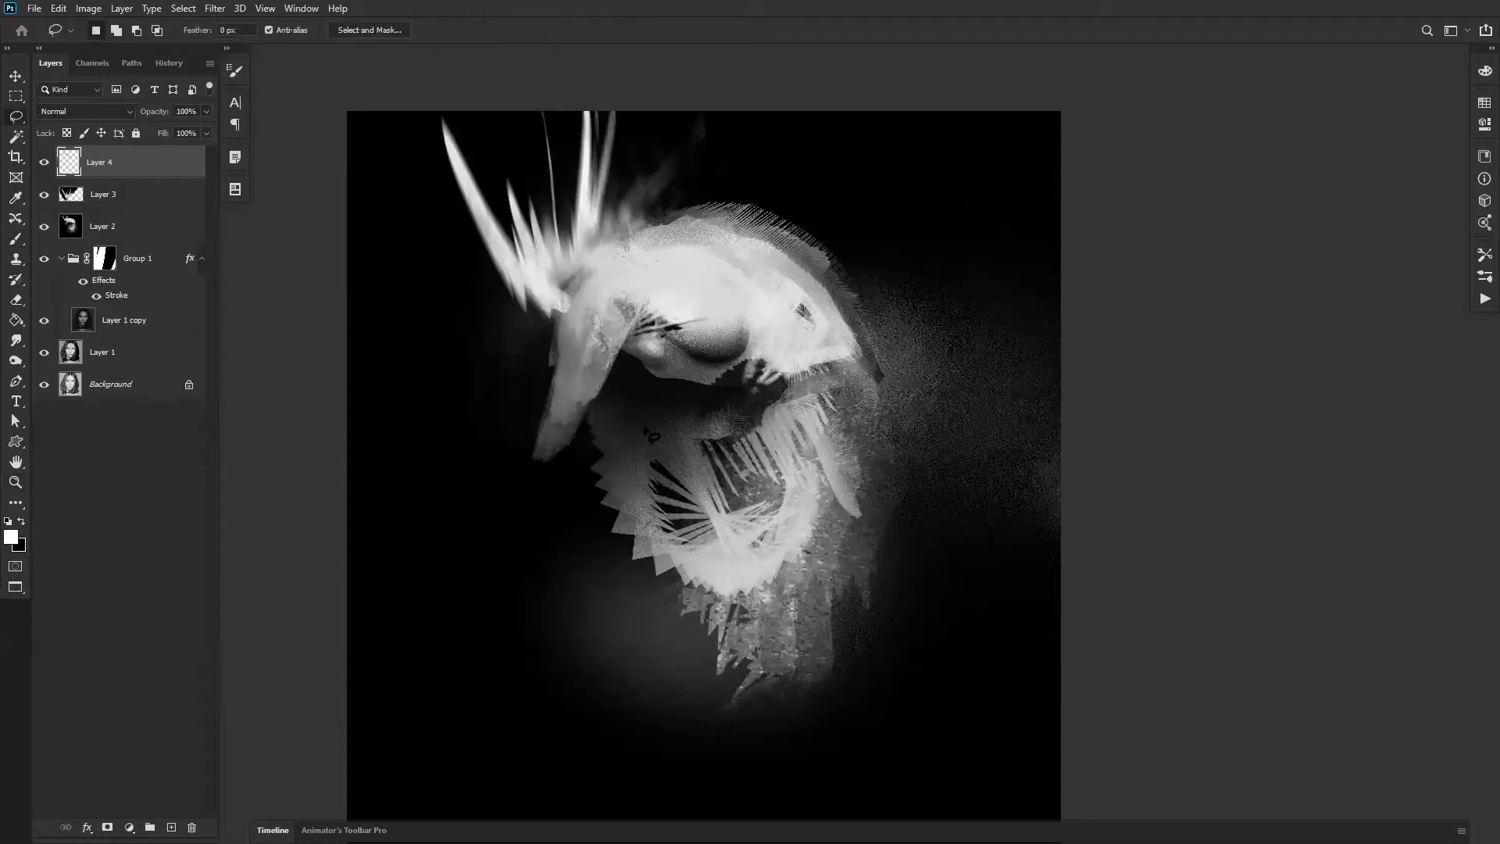
pyautogui.moveTo(746, 494); pyautogui.dragTo(716, 421)
pyautogui.hotkey('ctrl', 'd')
pyautogui.moveTo(747, 445); pyautogui.dragTo(742, 441)
# Step: Paint sampled grey tones over the selected lower area with a reduced 300 px textured brush preset and deselect
pyautogui.press('b')
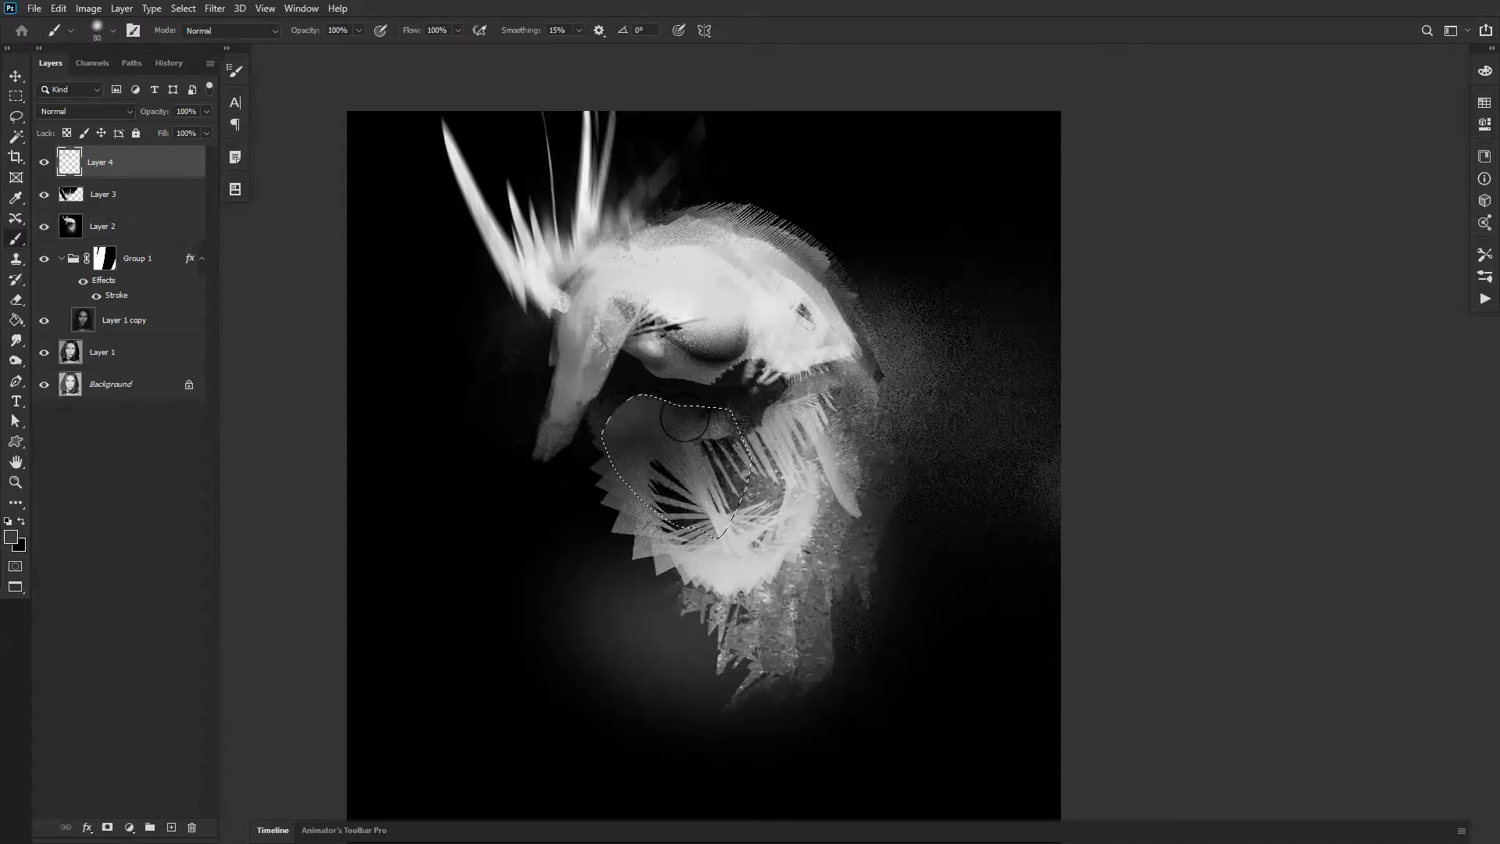
pyautogui.rightClick(689, 467)
pyautogui.click(804, 482)
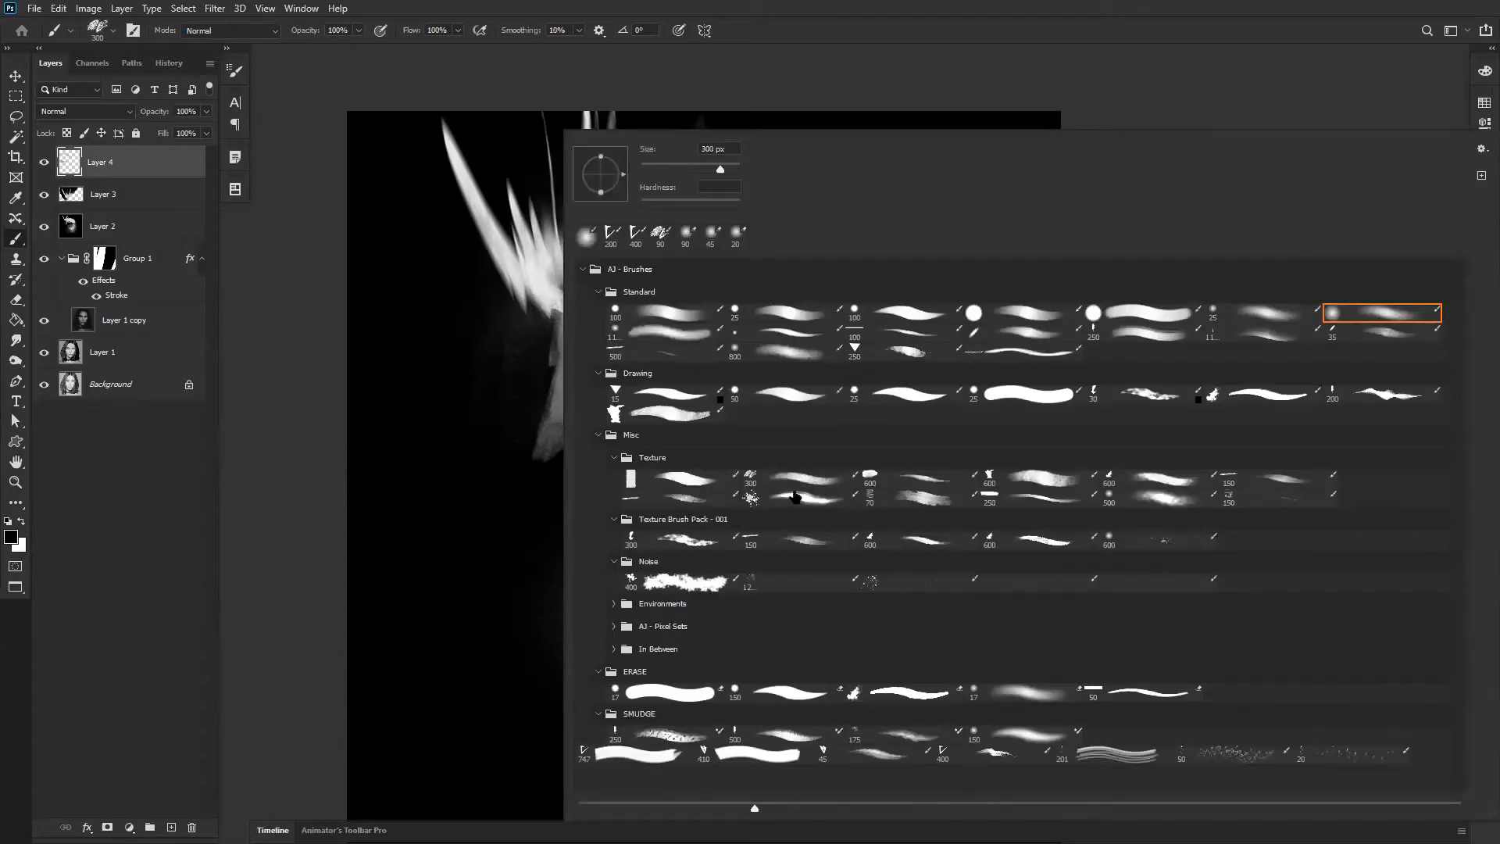
pyautogui.press('Return')
pyautogui.press('[')
pyautogui.press('[')
pyautogui.press('[')
pyautogui.press('[')
pyautogui.press('[')
pyautogui.press('[')
pyautogui.press('[')
pyautogui.press('[')
pyautogui.press('[')
pyautogui.press('[')
pyautogui.press('[')
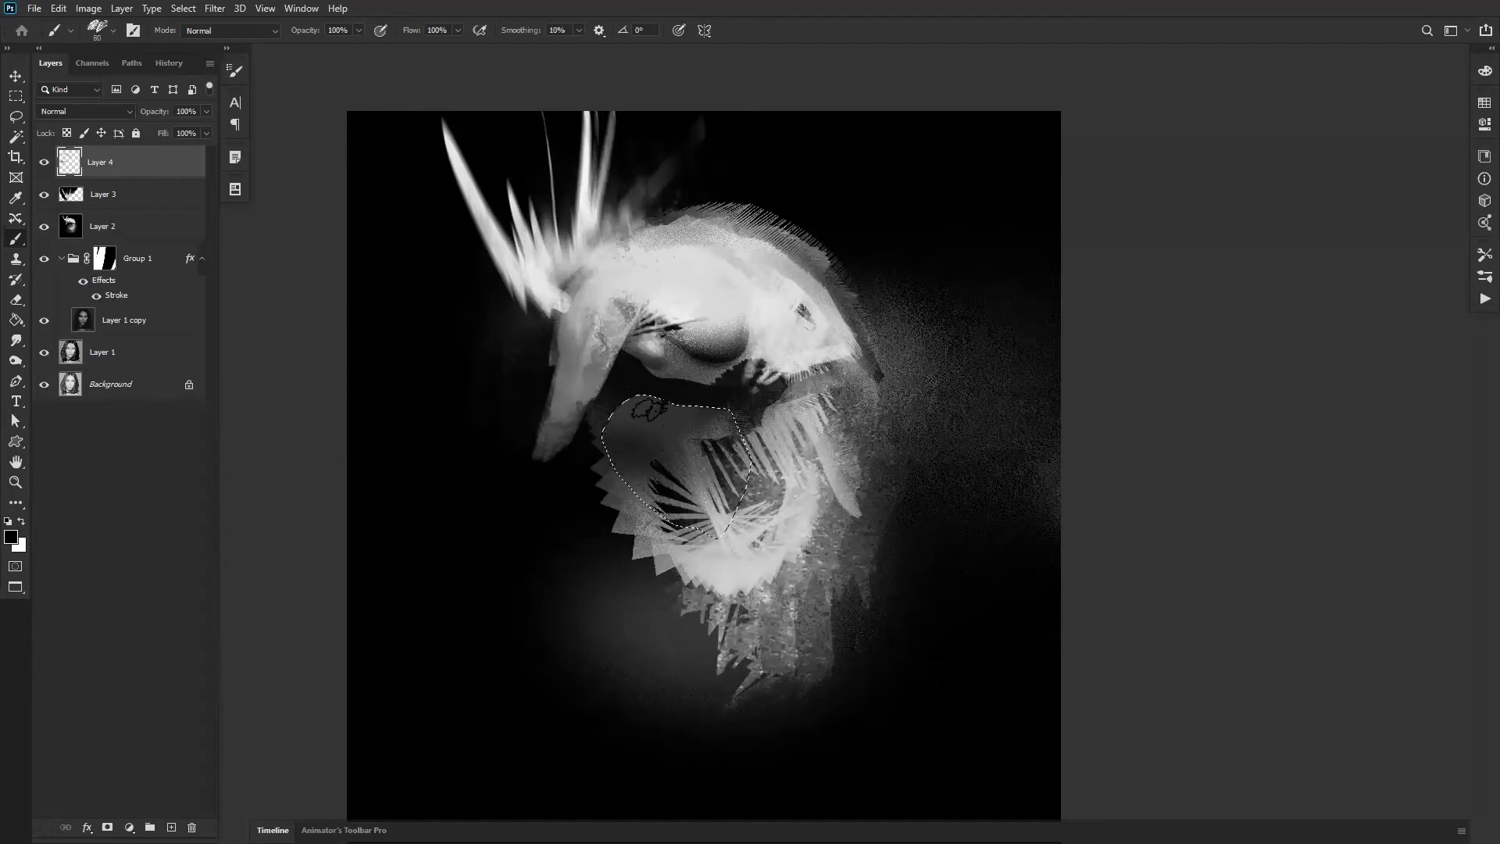
pyautogui.keyDown('alt'); pyautogui.click(656, 416); pyautogui.keyUp('alt')
pyautogui.keyDown('alt'); pyautogui.click(663, 406); pyautogui.keyUp('alt')
pyautogui.moveTo(612, 427)
pyautogui.mouseDown()
pyautogui.moveTo(688, 422)
pyautogui.moveTo(773, 446)
pyautogui.moveTo(770, 478)
pyautogui.moveTo(711, 480)
pyautogui.moveTo(746, 447)
pyautogui.mouseUp()
pyautogui.hotkey('ctrl', 'd')
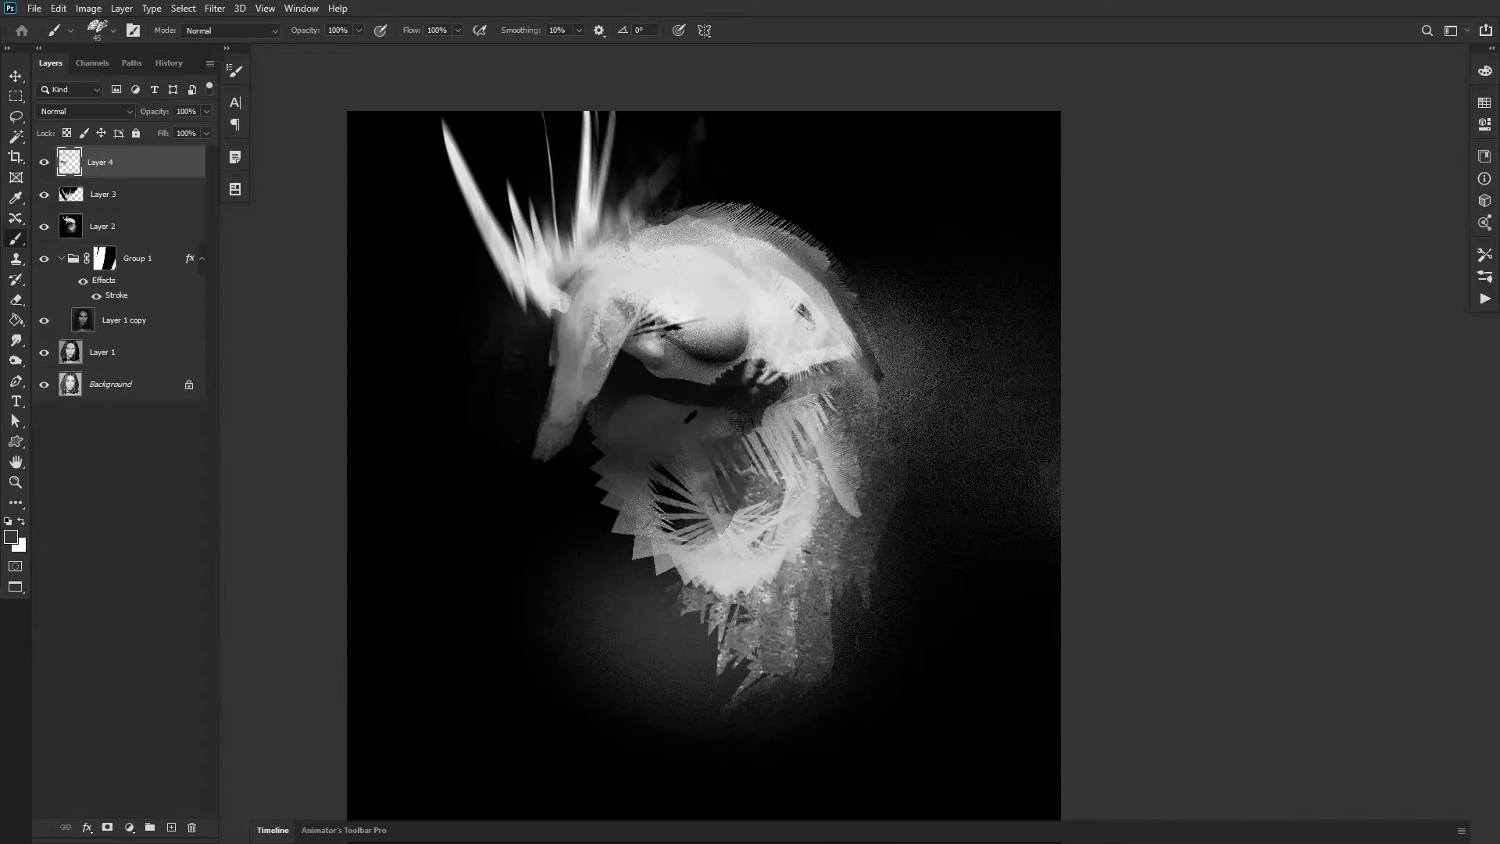
# Step: Repaint the rounded form and dark gap beneath it with sampled tones, and add thin strokes beyond the crest
pyautogui.keyDown('alt'); pyautogui.click(663, 380); pyautogui.keyUp('alt')
pyautogui.moveTo(709, 384)
pyautogui.mouseDown()
pyautogui.moveTo(653, 364)
pyautogui.moveTo(733, 354)
pyautogui.mouseUp()
pyautogui.press('[')
pyautogui.press('[')
pyautogui.press('[')
pyautogui.keyDown('alt'); pyautogui.click(695, 332); pyautogui.keyUp('alt')
pyautogui.press('[')
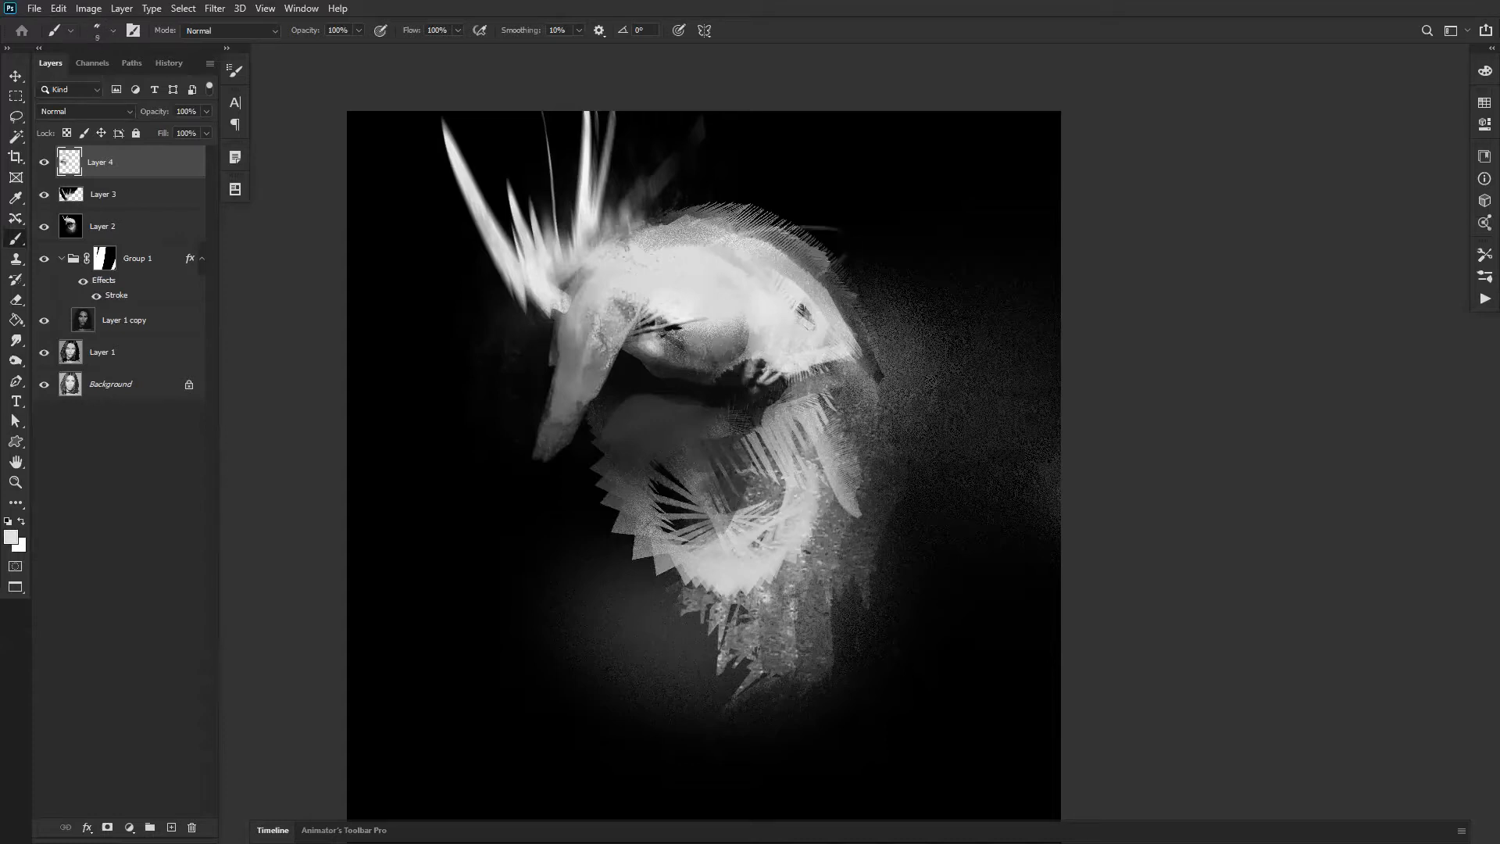
pyautogui.moveTo(856, 240); pyautogui.dragTo(872, 284)
# Step: Flip the canvas horizontally and enlarge the textured brush for broader strokes on the head
pyautogui.hotkey('ctrl', 'shift', 'h')
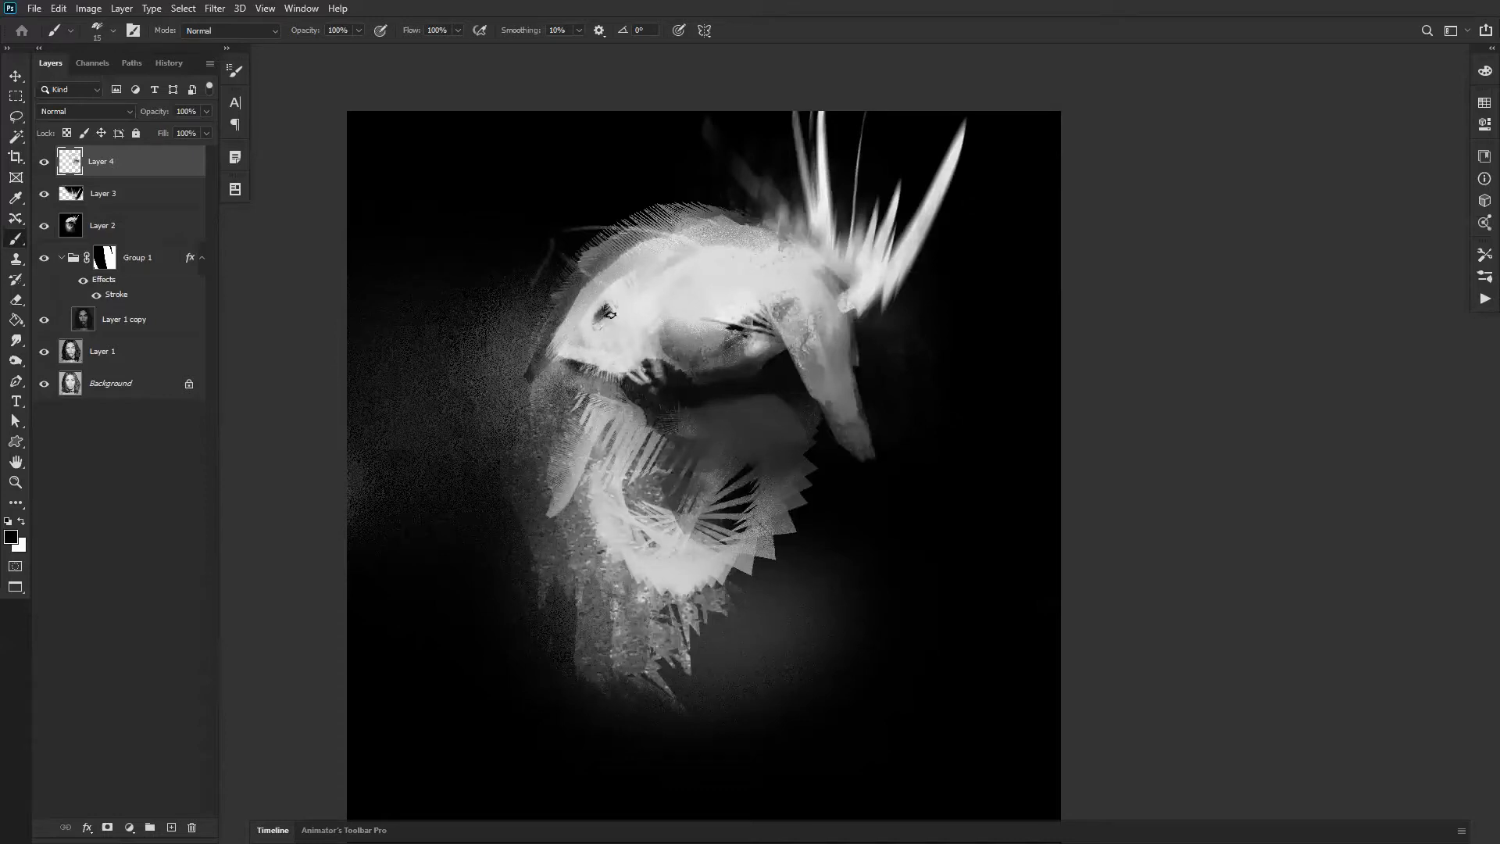
pyautogui.press(']')
pyautogui.press(']')
pyautogui.press(']')
pyautogui.press(']')
pyautogui.press(']')
pyautogui.press(']')
pyautogui.press(']')
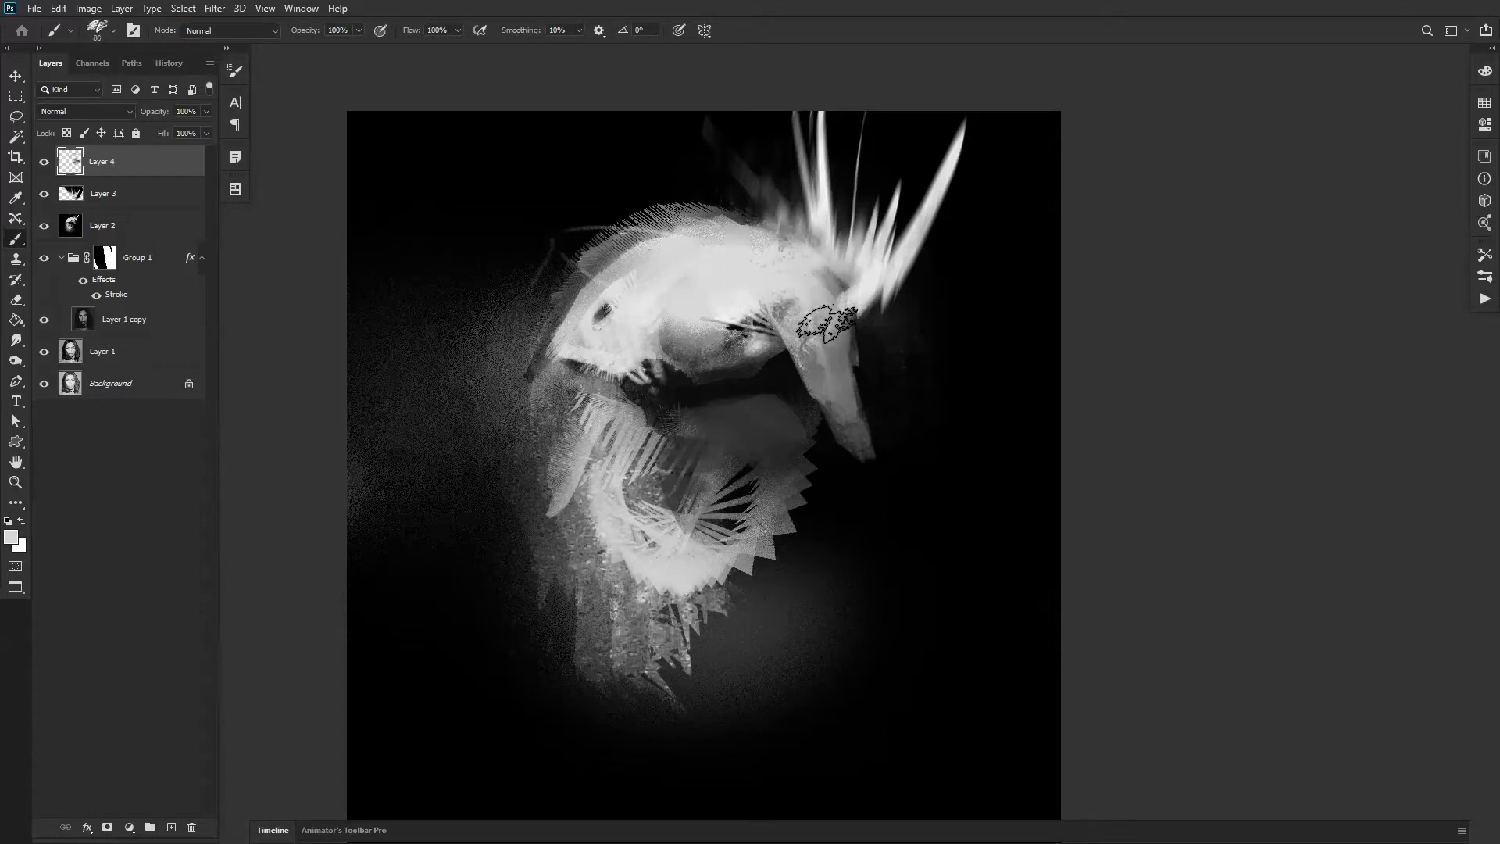
# Step: Extend the drooping form behind the head downward with small strokes in a sampled grey
pyautogui.press('[')
pyautogui.keyDown('alt'); pyautogui.click(835, 407); pyautogui.keyUp('alt')
pyautogui.moveTo(836, 409)
pyautogui.mouseDown()
pyautogui.moveTo(862, 451)
pyautogui.moveTo(841, 416)
pyautogui.mouseUp()
pyautogui.click(862, 451)
pyautogui.press('[')
pyautogui.press('[')
pyautogui.press('[')
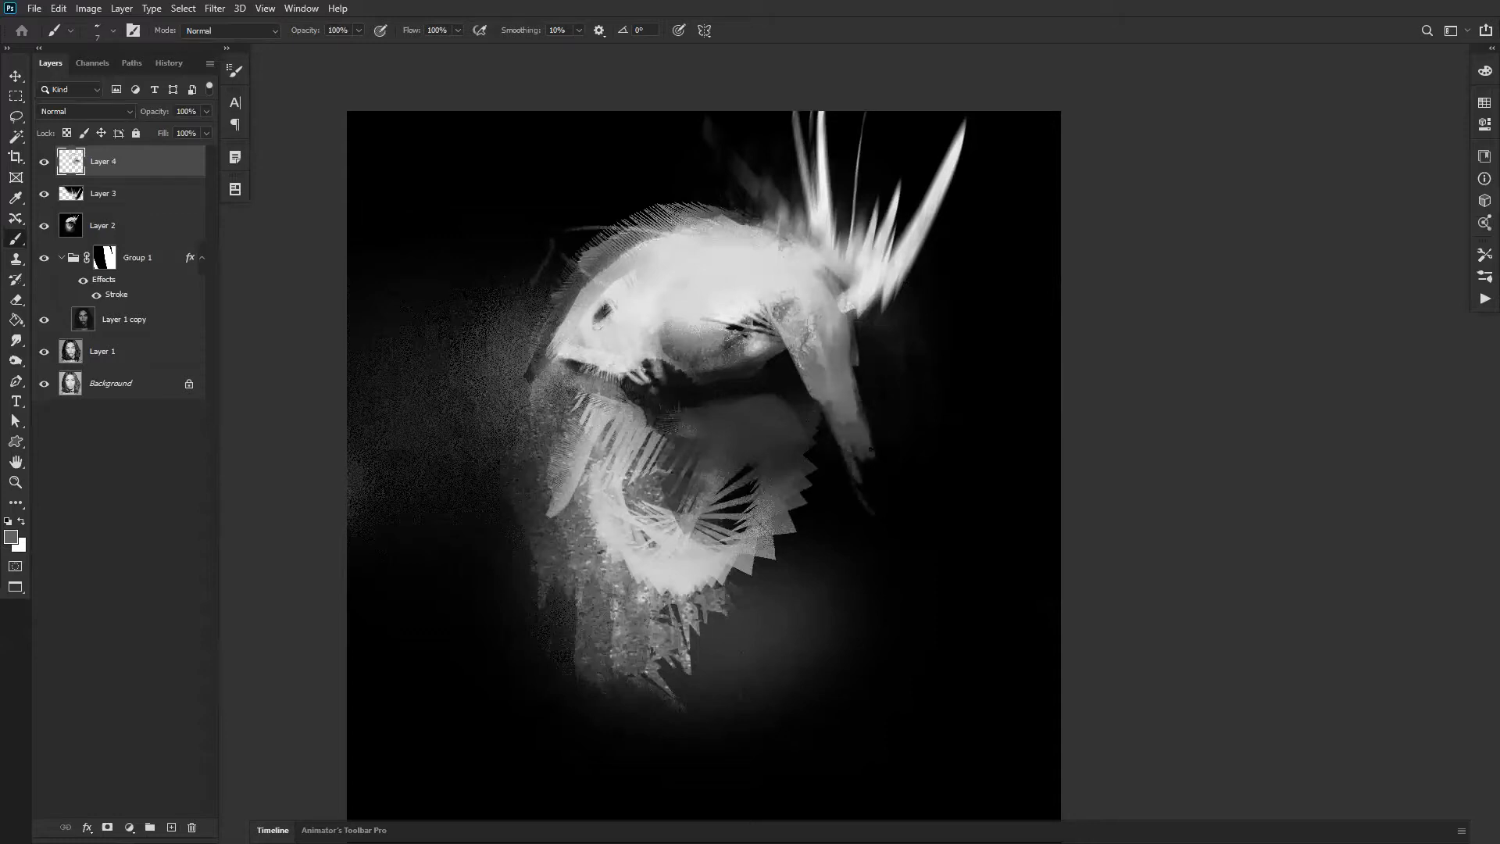
pyautogui.moveTo(863, 465); pyautogui.dragTo(898, 582)
pyautogui.moveTo(851, 477)
pyautogui.mouseDown()
pyautogui.moveTo(894, 608)
pyautogui.moveTo(902, 595)
pyautogui.moveTo(853, 500)
pyautogui.mouseUp()
# Step: Thicken and lengthen the drooping limb with sampled grey strokes, ending it in a hooked tip
pyautogui.press(']')
pyautogui.press(']')
pyautogui.press(']')
pyautogui.press(']')
pyautogui.keyDown('alt'); pyautogui.click(881, 526); pyautogui.keyUp('alt')
pyautogui.moveTo(889, 564); pyautogui.dragTo(904, 645)
pyautogui.press('[')
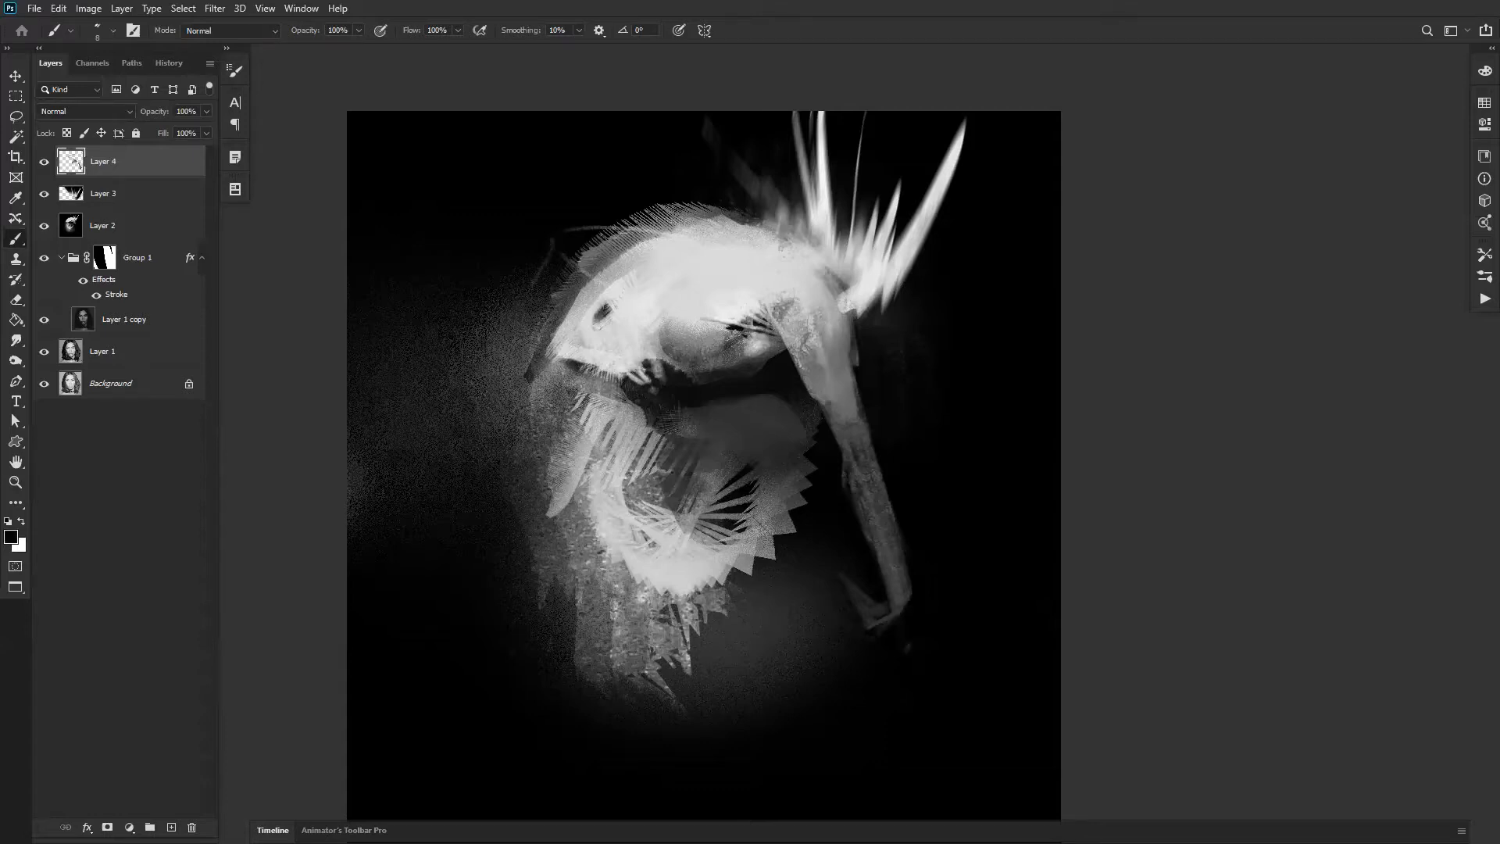
# Step: Flip the canvas horizontally, lasso a narrow strip along the drooping limb's outer edge, and brush a white highlight there
pyautogui.hotkey('ctrl', 'shift', 'h')
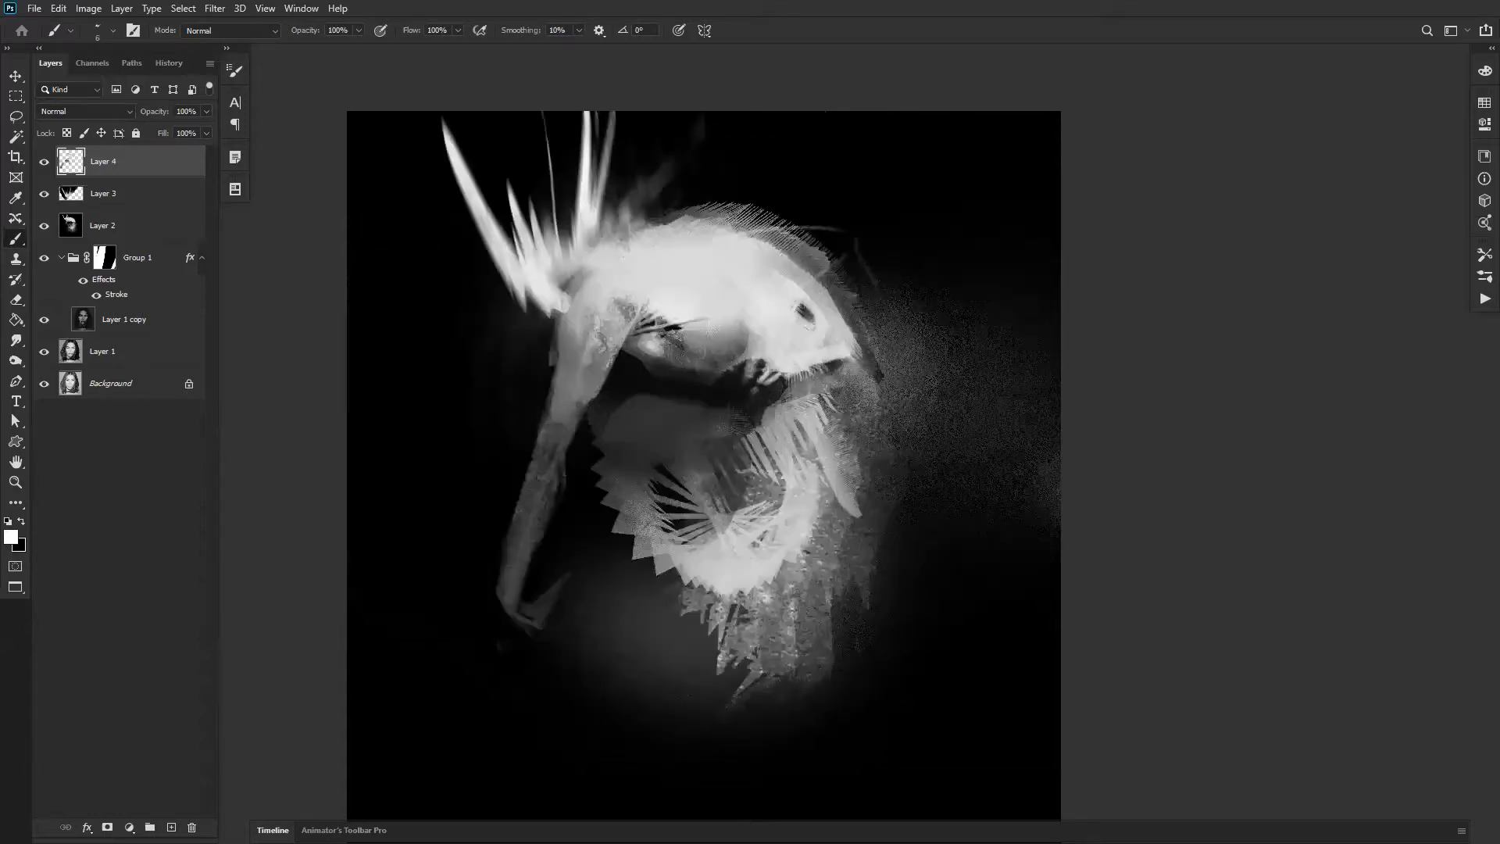
pyautogui.press('l')
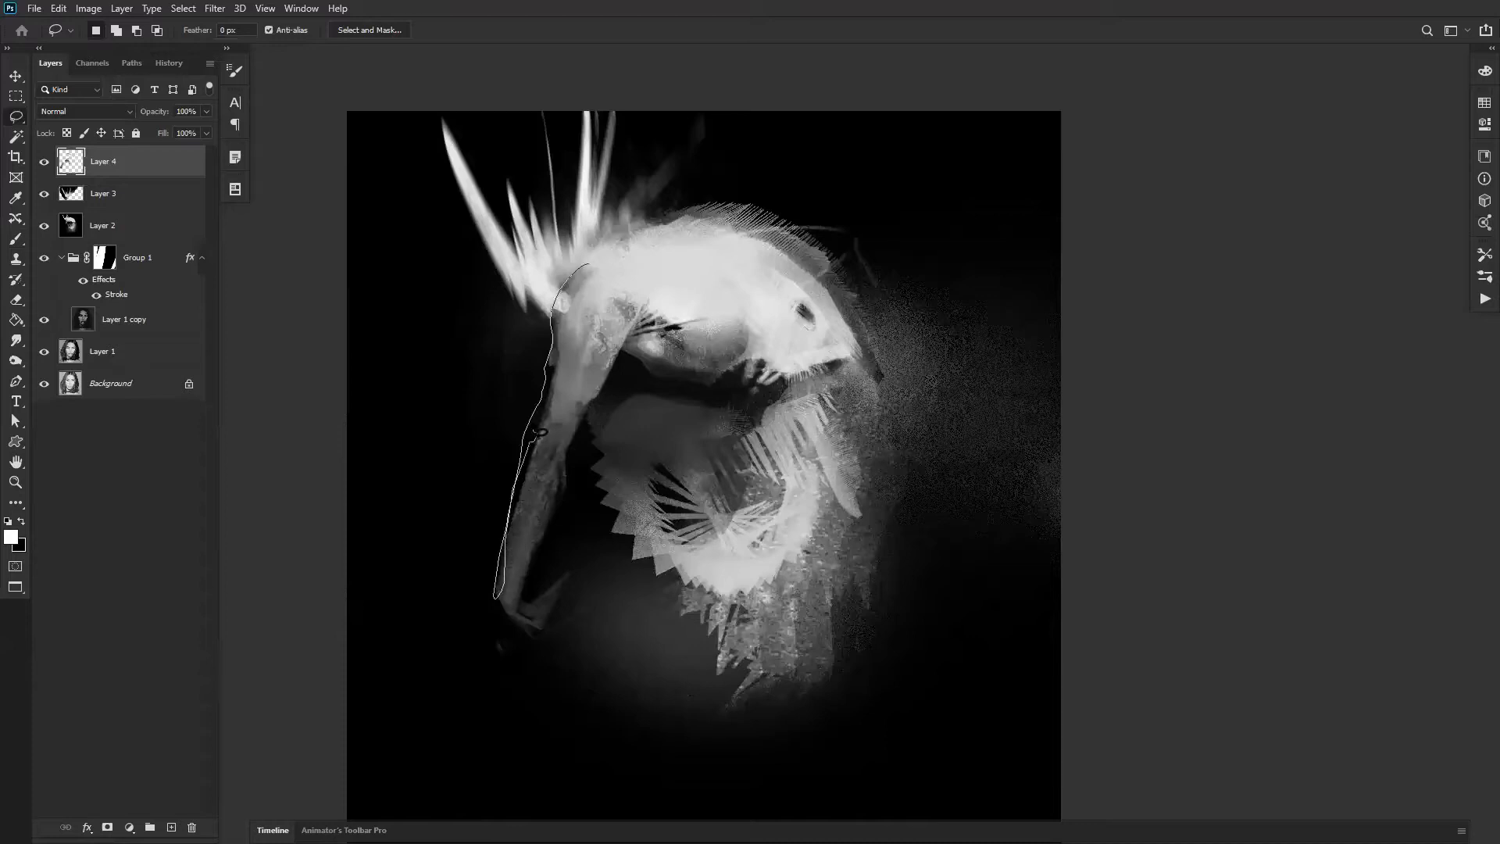
pyautogui.moveTo(583, 282); pyautogui.dragTo(614, 256)
pyautogui.press('b')
pyautogui.press('x')
pyautogui.press('x')
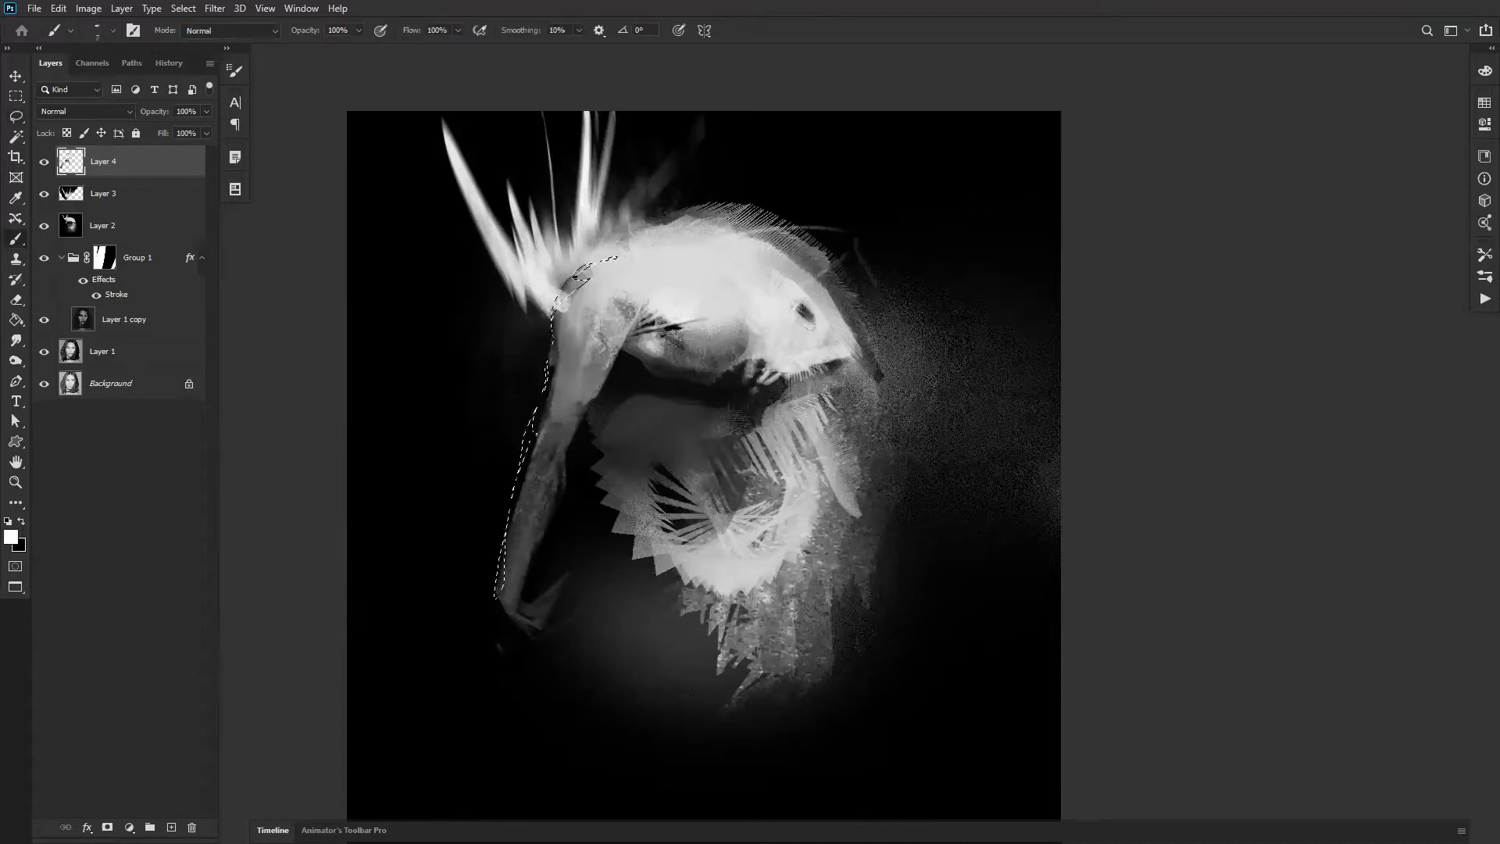
pyautogui.press(']')
pyautogui.press(']')
pyautogui.hotkey('ctrl', 'd')
pyautogui.moveTo(585, 268)
pyautogui.mouseDown()
pyautogui.moveTo(553, 320)
pyautogui.moveTo(504, 582)
pyautogui.moveTo(530, 445)
pyautogui.mouseUp()
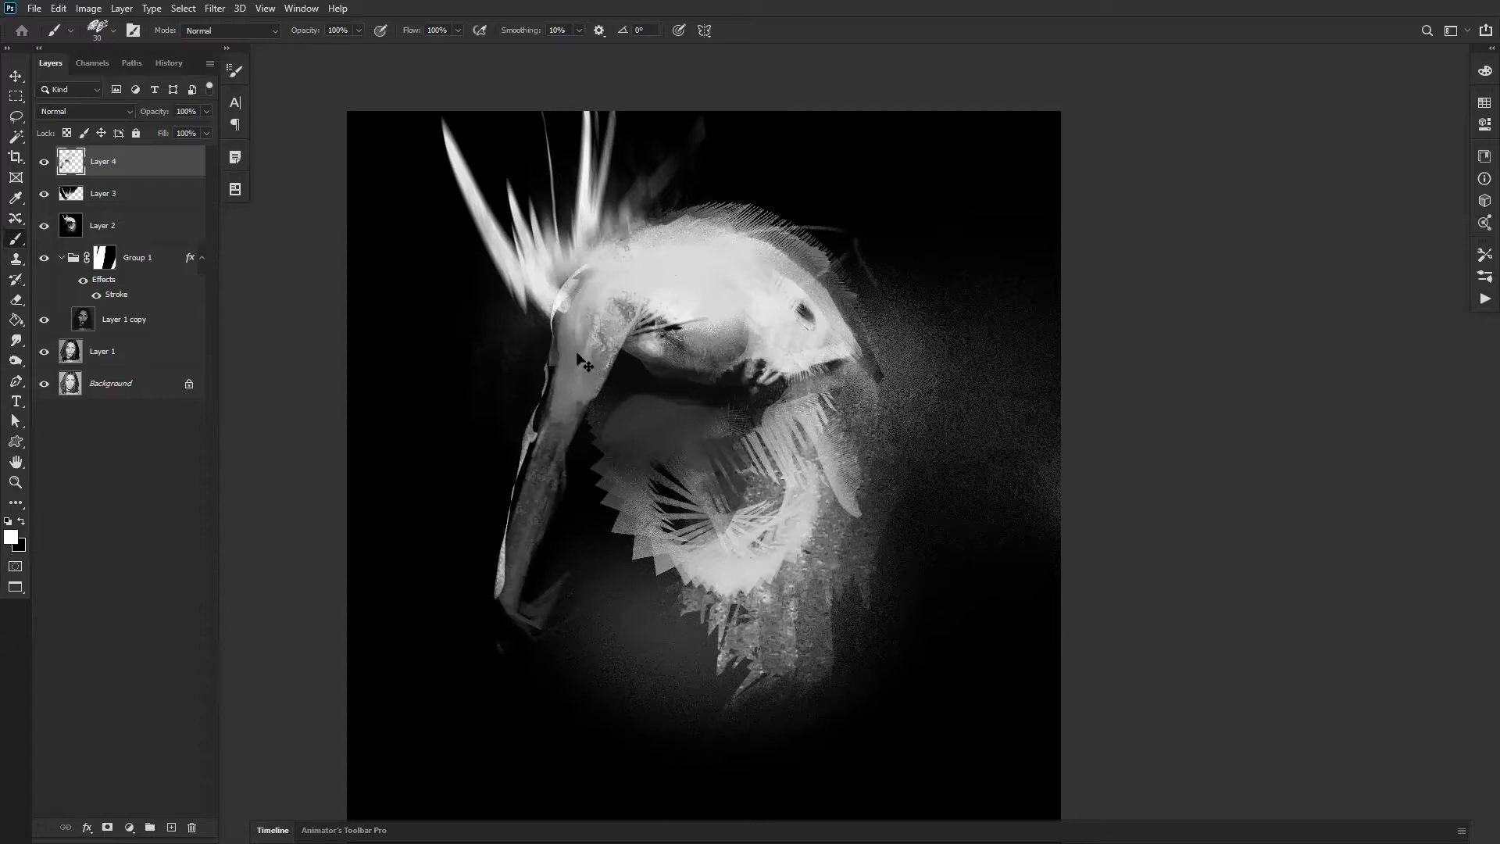
# Step: Stamp all visible layers into a new layer and smudge the highlight along the limb's outer edge at 25% strength
pyautogui.press('r')
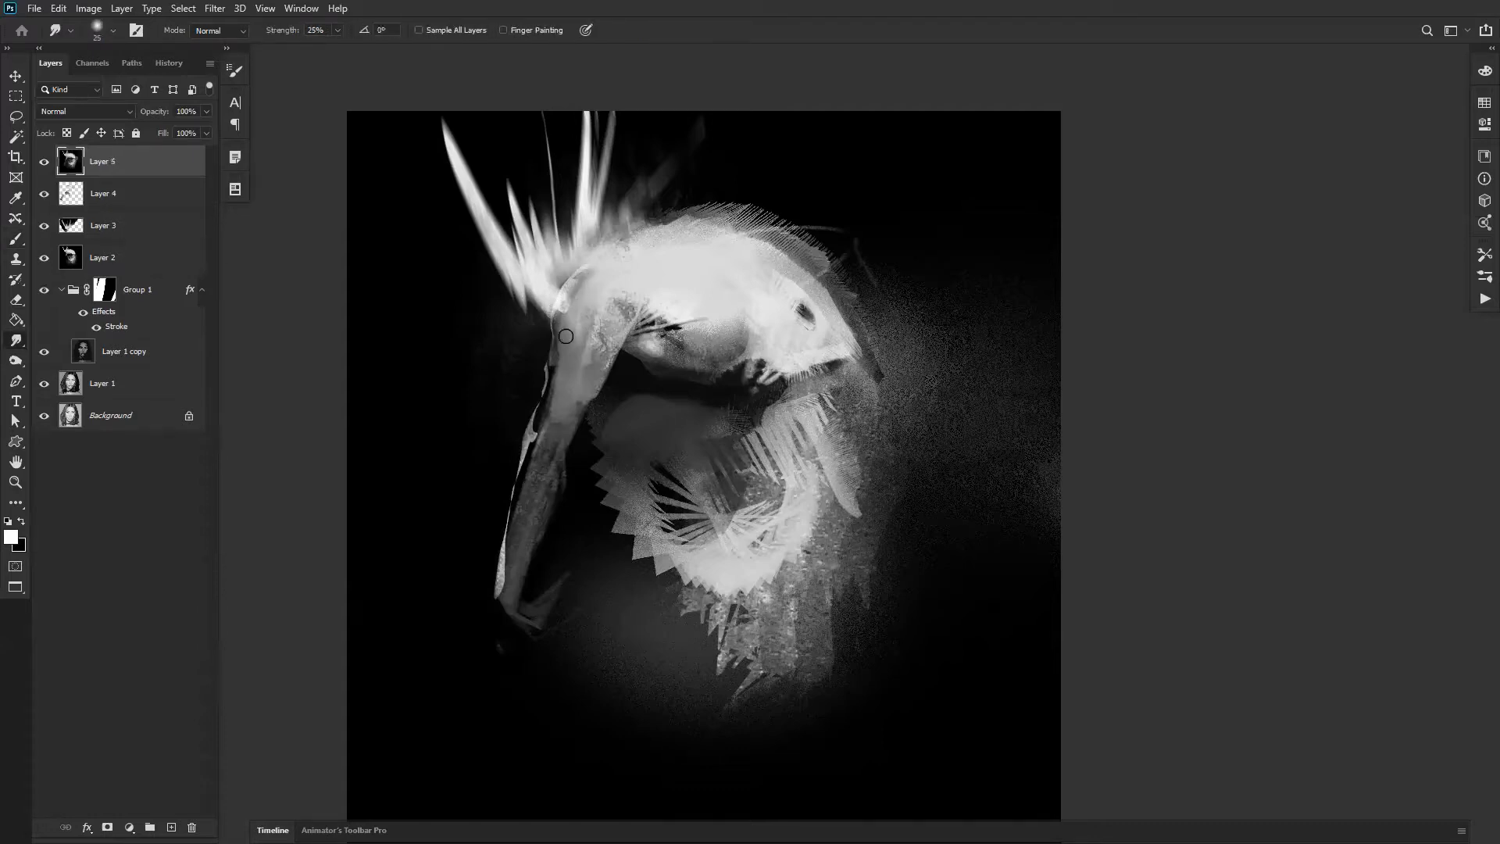
pyautogui.hotkey('ctrl', 'shift', 'alt', 'e')
pyautogui.moveTo(527, 453); pyautogui.dragTo(503, 600)
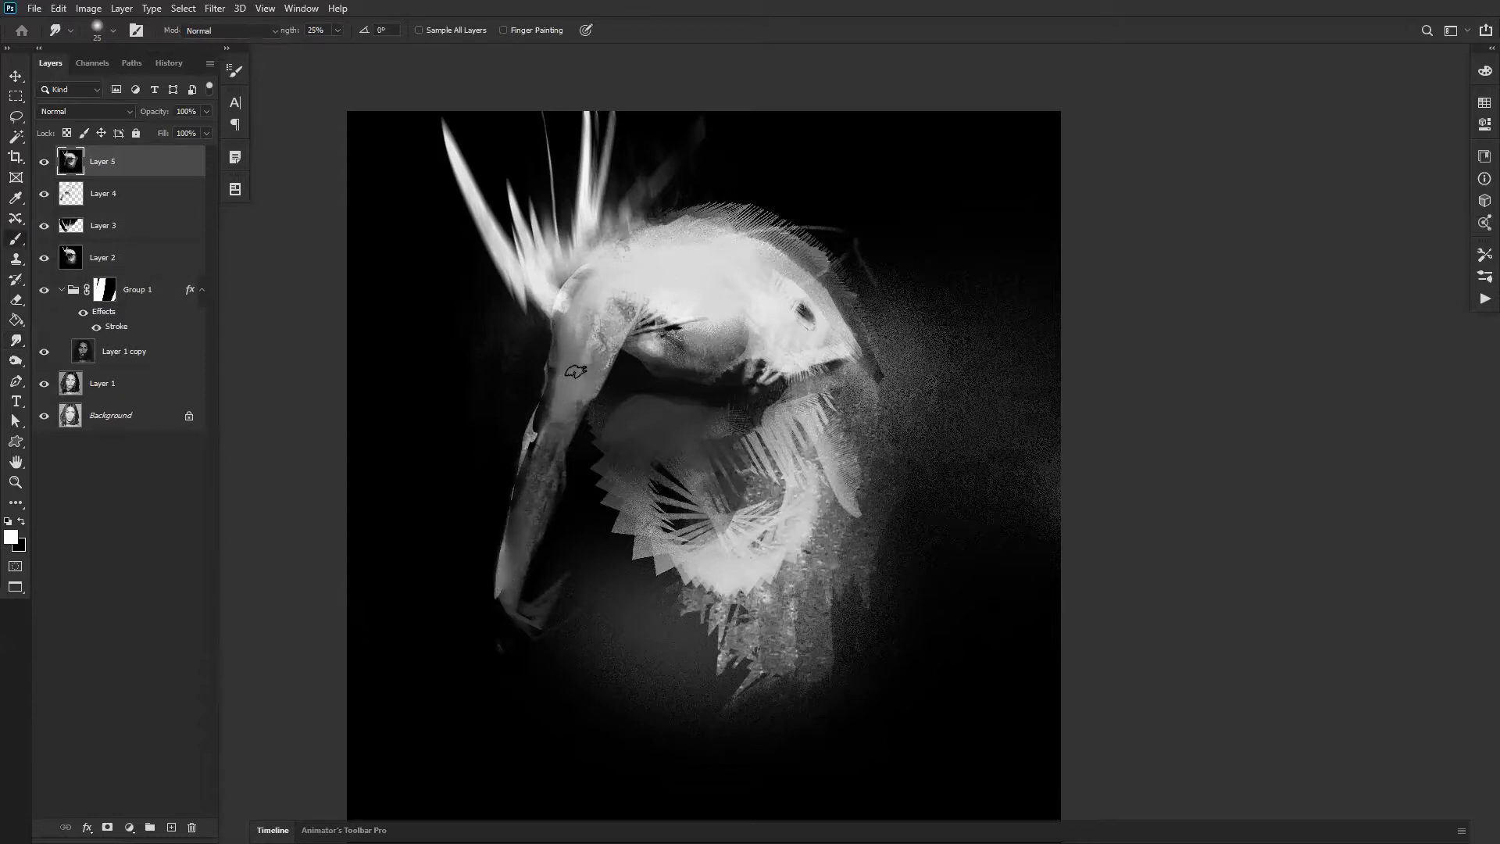
pyautogui.press('b')
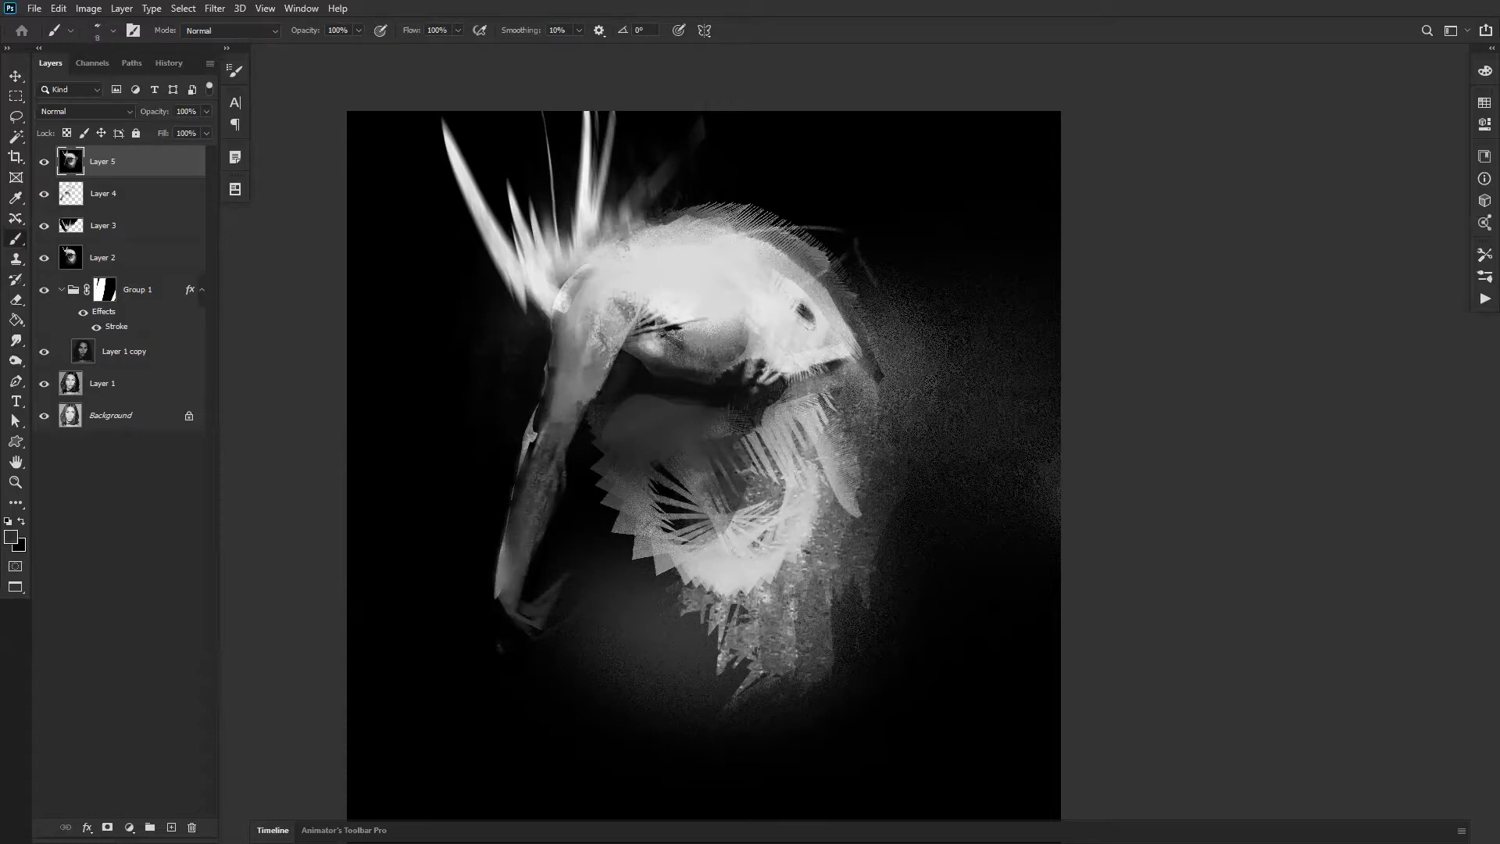
# Step: Resize the image to 3500 pixels wide, keeping proportions and automatic resampling
pyautogui.hotkey('ctrl', 'alt', 'i')
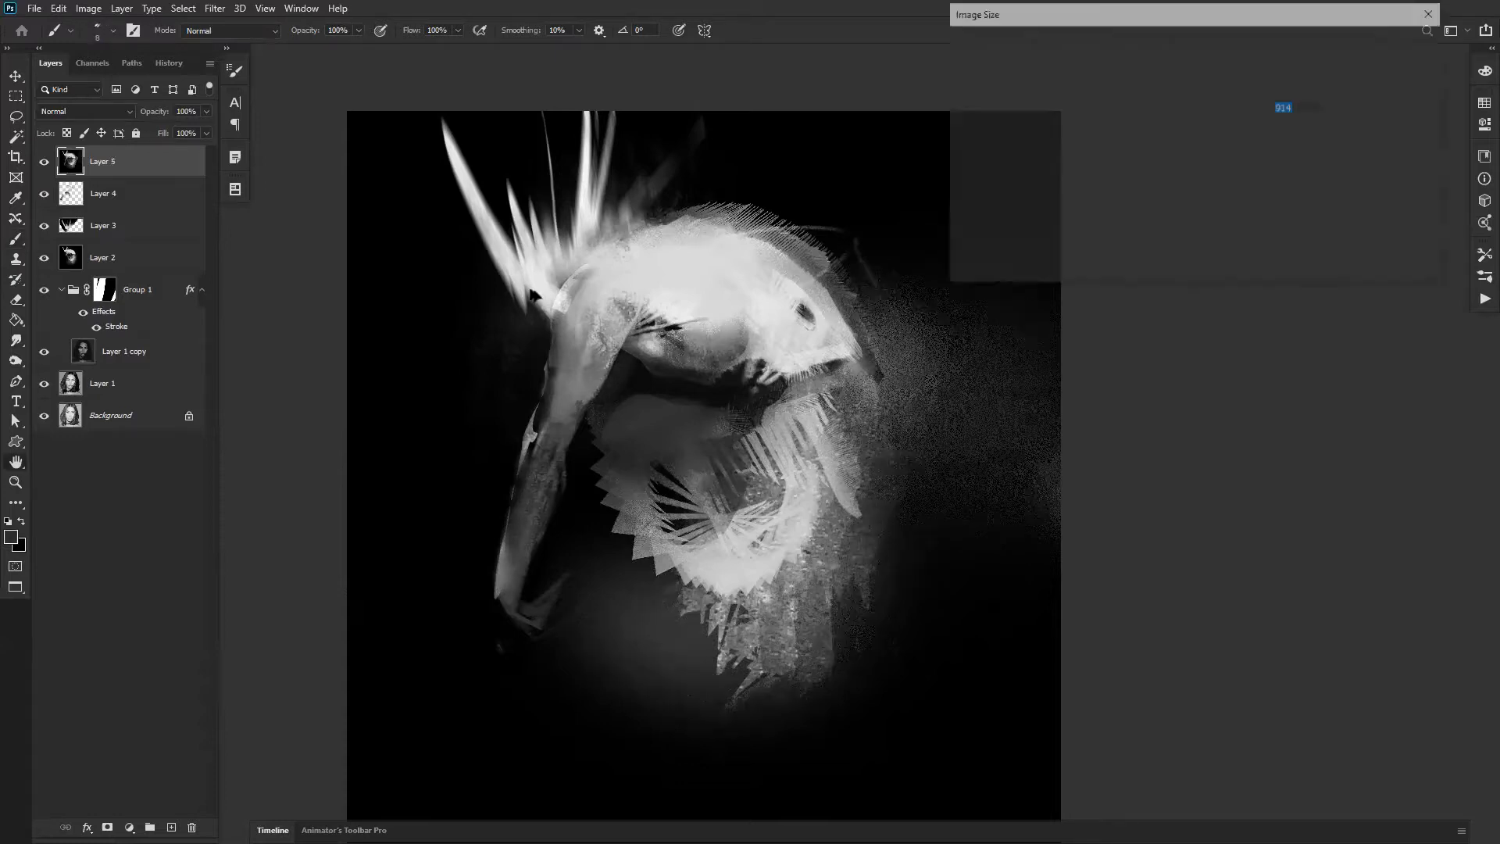
pyautogui.write('3500')
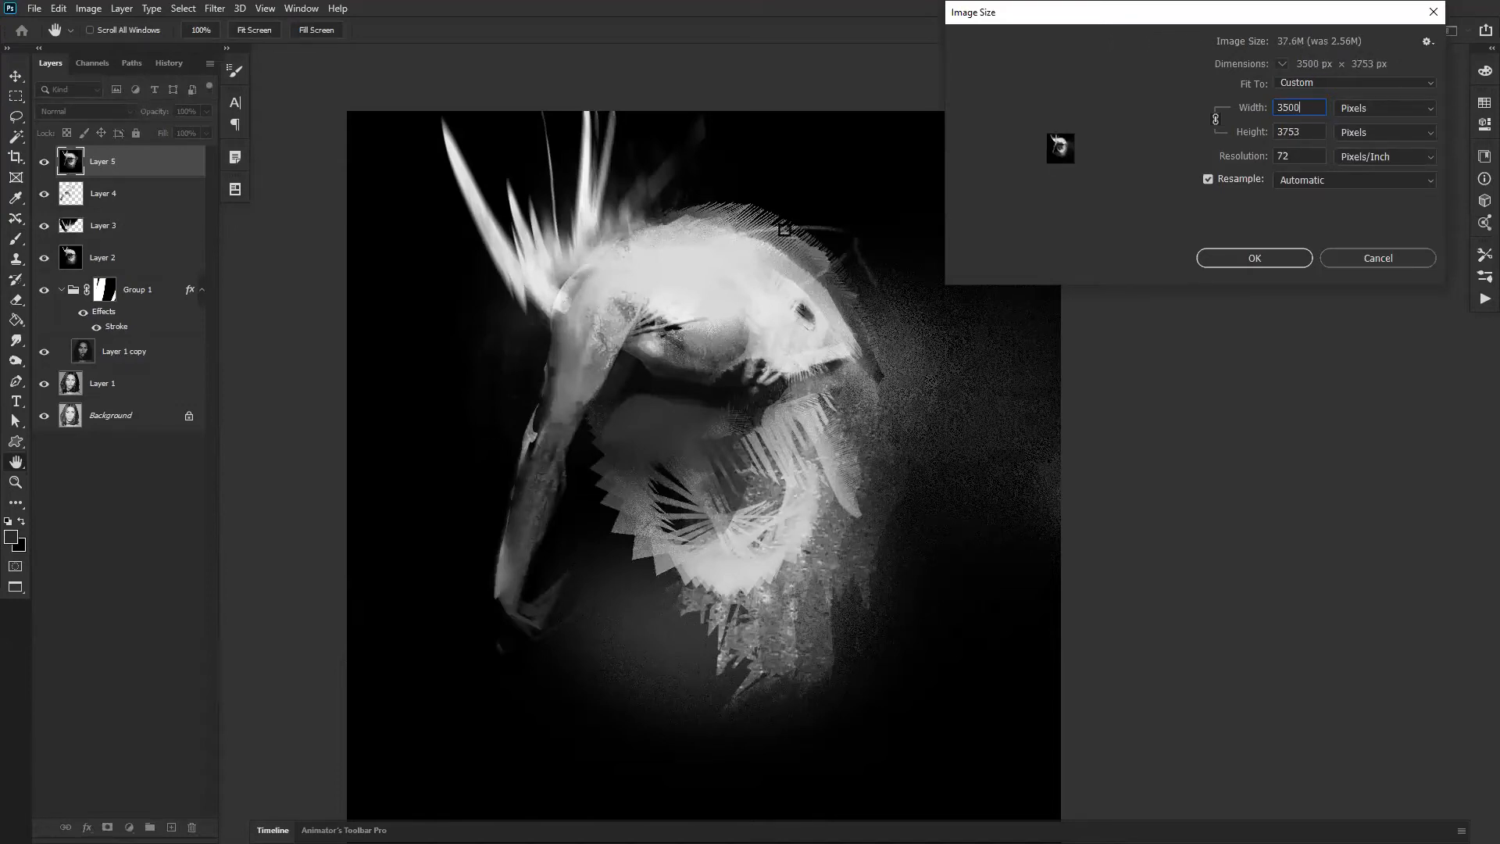
pyautogui.click(1256, 258)
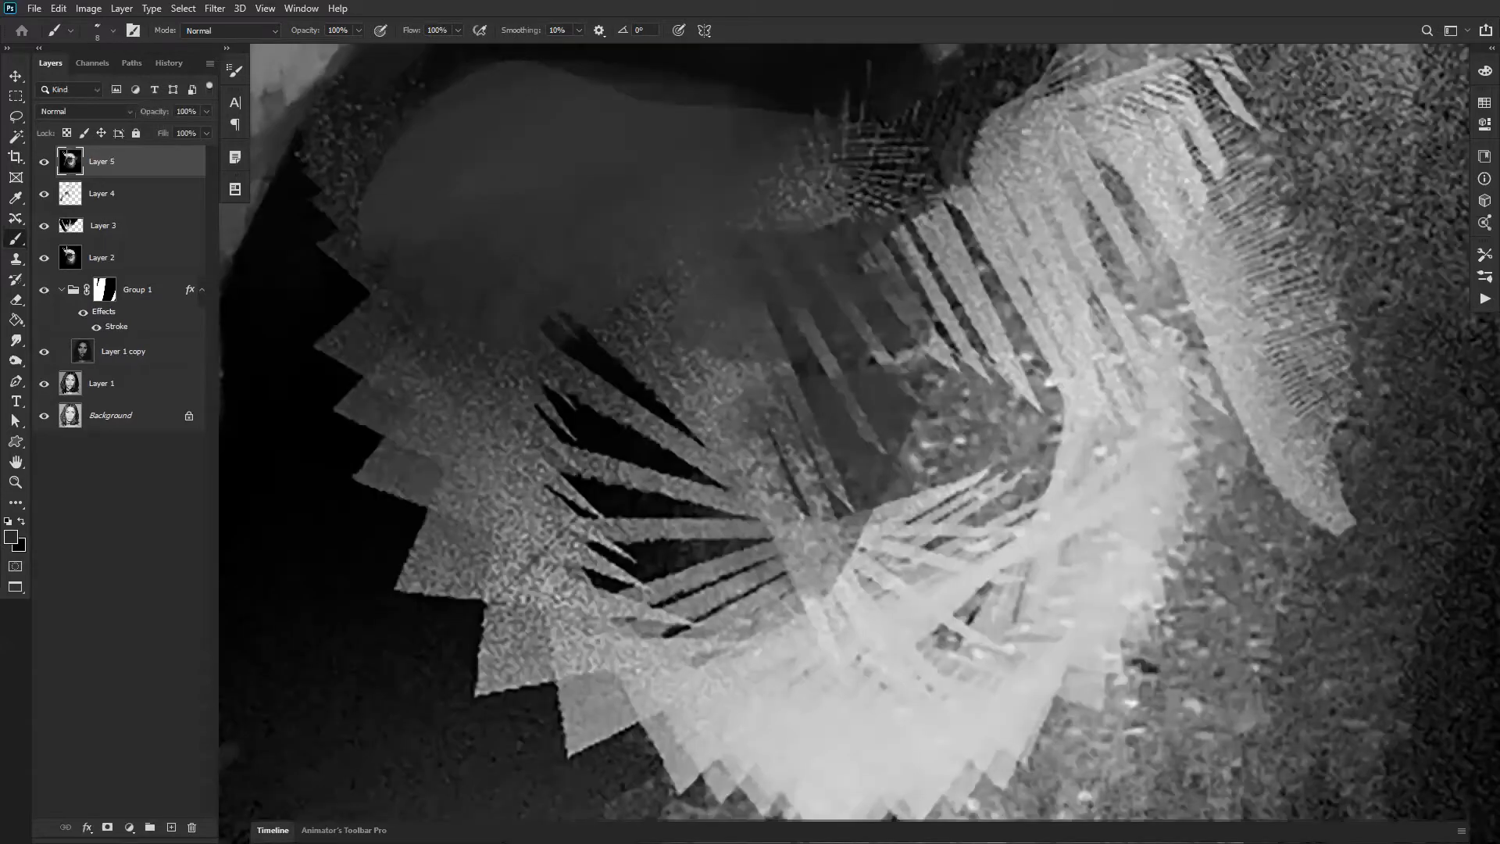
# Step: Zoom out to the whole painting and check the composition in both horizontal orientations
pyautogui.press('z')
pyautogui.keyDown('alt'); pyautogui.click(875, 363); pyautogui.keyUp('alt')
pyautogui.keyDown('alt'); pyautogui.click(875, 363); pyautogui.keyUp('alt')
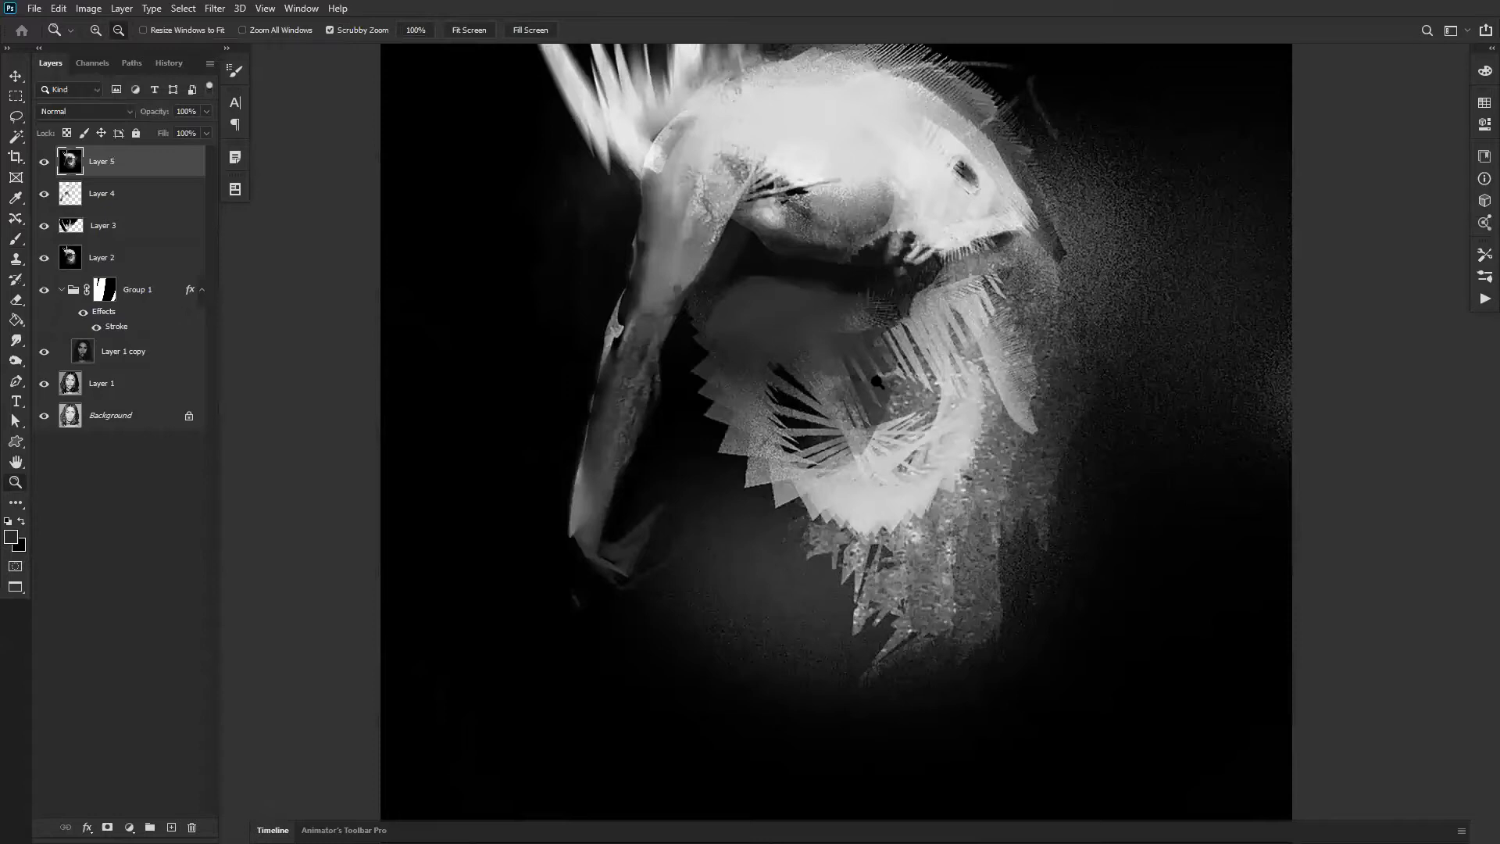
pyautogui.keyDown('alt'); pyautogui.click(875, 363); pyautogui.keyUp('alt')
pyautogui.hotkey('ctrl', 'h')
pyautogui.moveTo(926, 297); pyautogui.dragTo(893, 393)
pyautogui.click(888, 355)
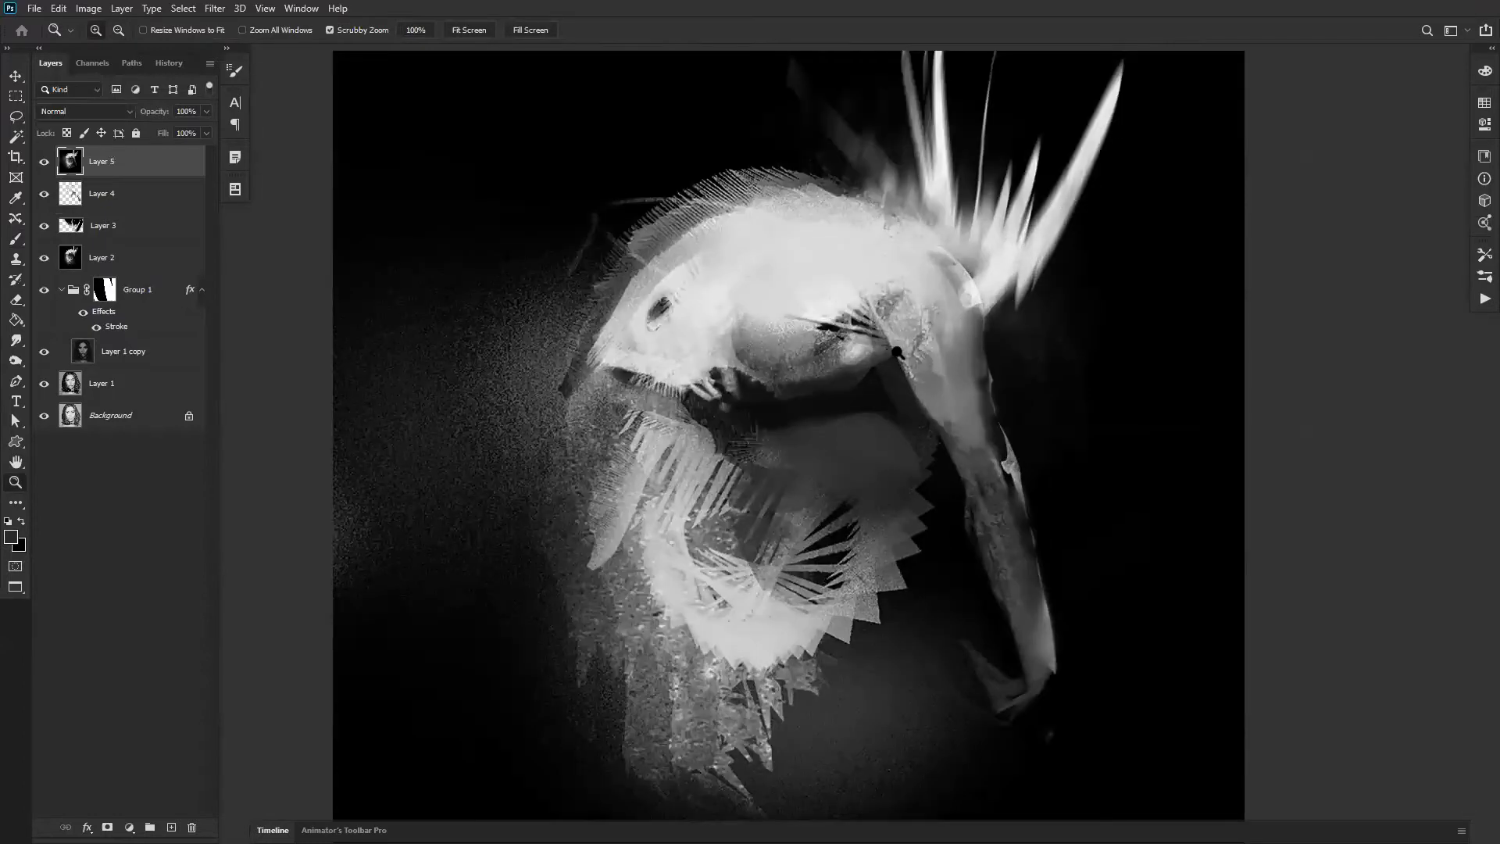
pyautogui.keyDown('alt'); pyautogui.click(900, 362); pyautogui.keyUp('alt')
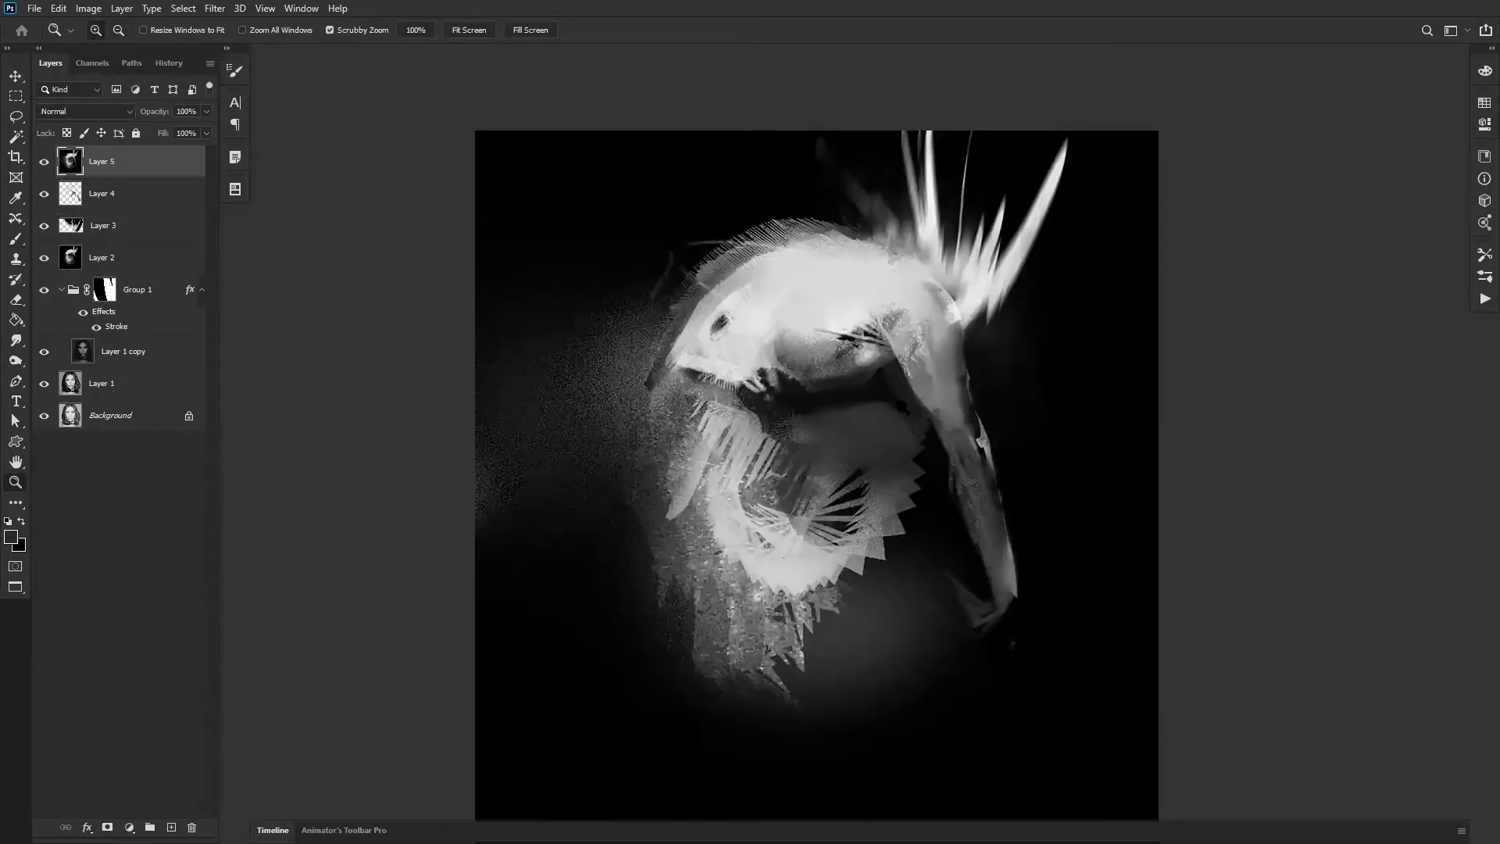
pyautogui.click(902, 403)
pyautogui.hotkey('ctrl', 'h')
# Step: Enlarge the textured brush and paint light grey strokes over the rounded form's edge and the eye
pyautogui.press('b')
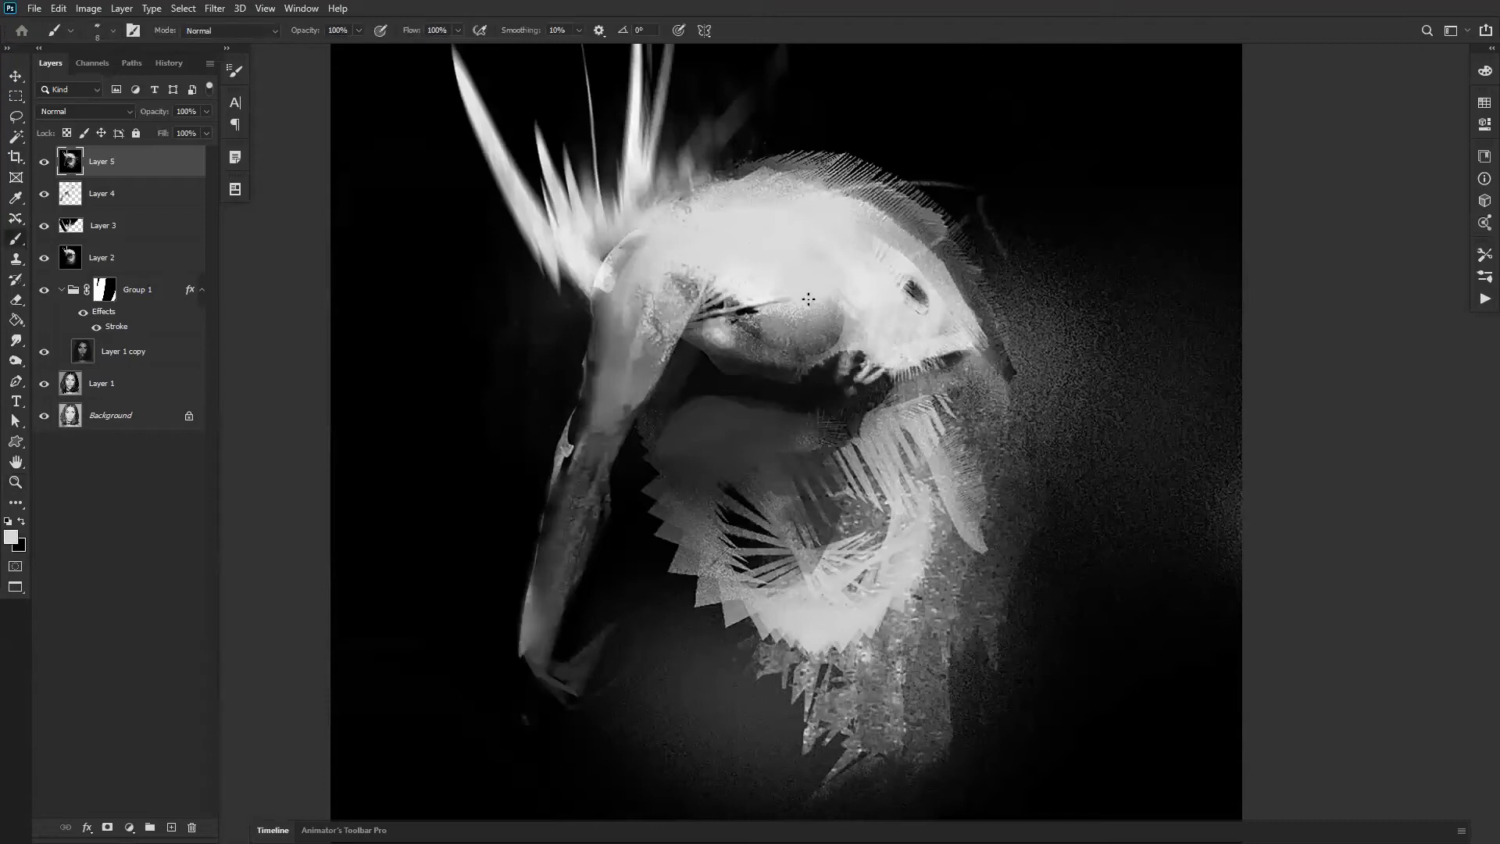
pyautogui.press(']')
pyautogui.press(']')
pyautogui.press(']')
pyautogui.press(']')
pyautogui.press(']')
pyautogui.press(']')
pyautogui.press(']')
pyautogui.press(']')
pyautogui.press(']')
pyautogui.moveTo(829, 314)
pyautogui.mouseDown()
pyautogui.moveTo(842, 336)
pyautogui.moveTo(813, 340)
pyautogui.mouseUp()
pyautogui.moveTo(932, 241)
pyautogui.mouseDown()
pyautogui.moveTo(888, 252)
pyautogui.moveTo(951, 305)
pyautogui.mouseUp()
# Step: Enlarge the textured brush to 125 px and add strokes on the limb's upper part and above the rounded form
pyautogui.press(']')
pyautogui.press(']')
pyautogui.press(']')
pyautogui.press(']')
pyautogui.moveTo(657, 245)
pyautogui.mouseDown()
pyautogui.moveTo(635, 284)
pyautogui.moveTo(626, 274)
pyautogui.moveTo(656, 235)
pyautogui.moveTo(662, 349)
pyautogui.mouseUp()
pyautogui.press('x')
pyautogui.moveTo(731, 273); pyautogui.dragTo(759, 266)
pyautogui.keyDown('alt'); pyautogui.click(699, 308); pyautogui.keyUp('alt')
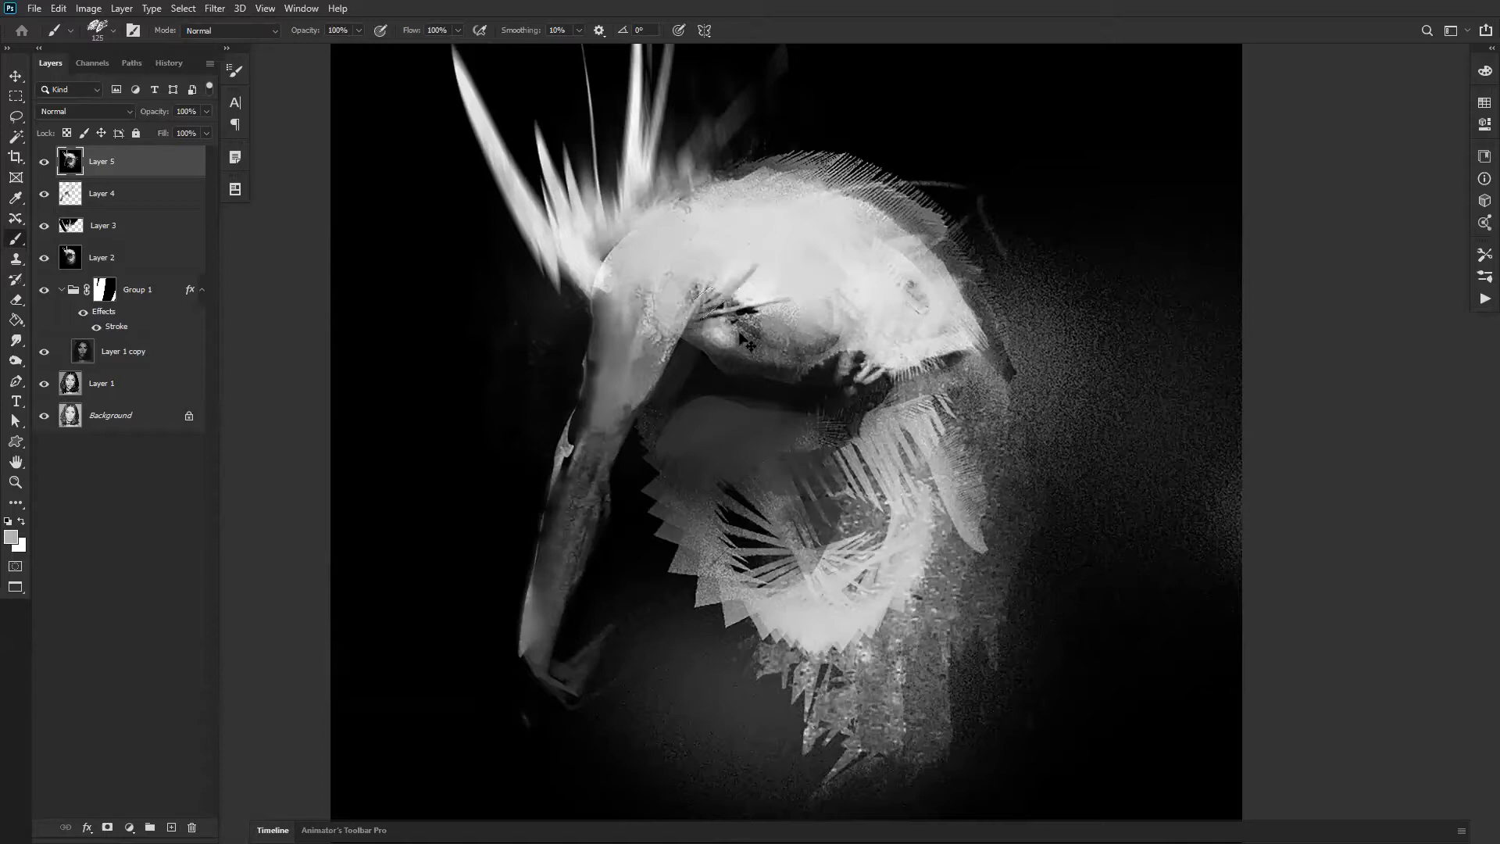
# Step: Soften the rounded form with the Mixer Brush and use the 175 px textured smudge brush to blend the limb and toothed edge
pyautogui.press('r')
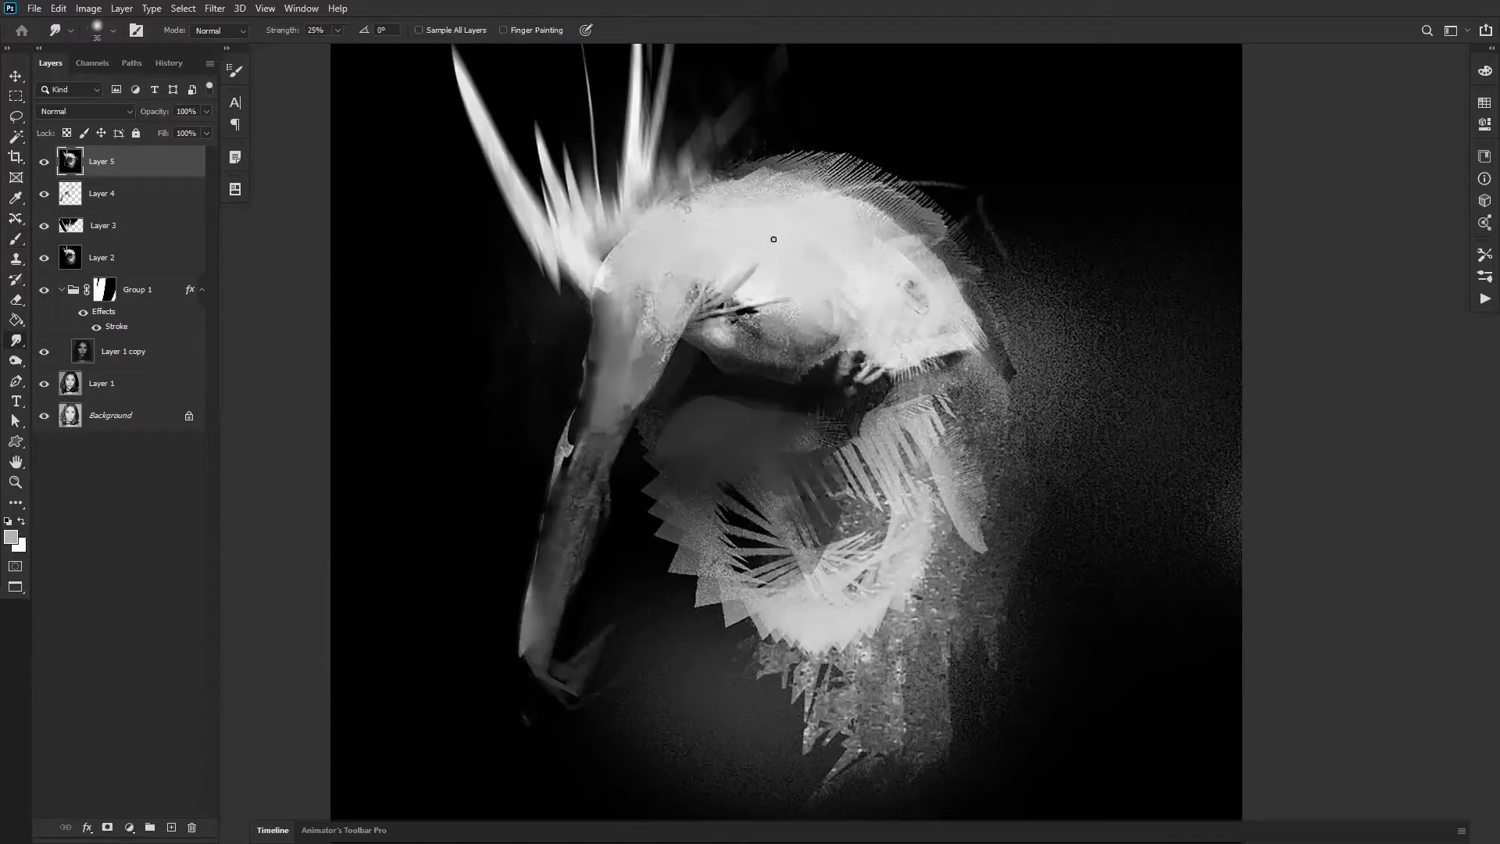
pyautogui.press('b')
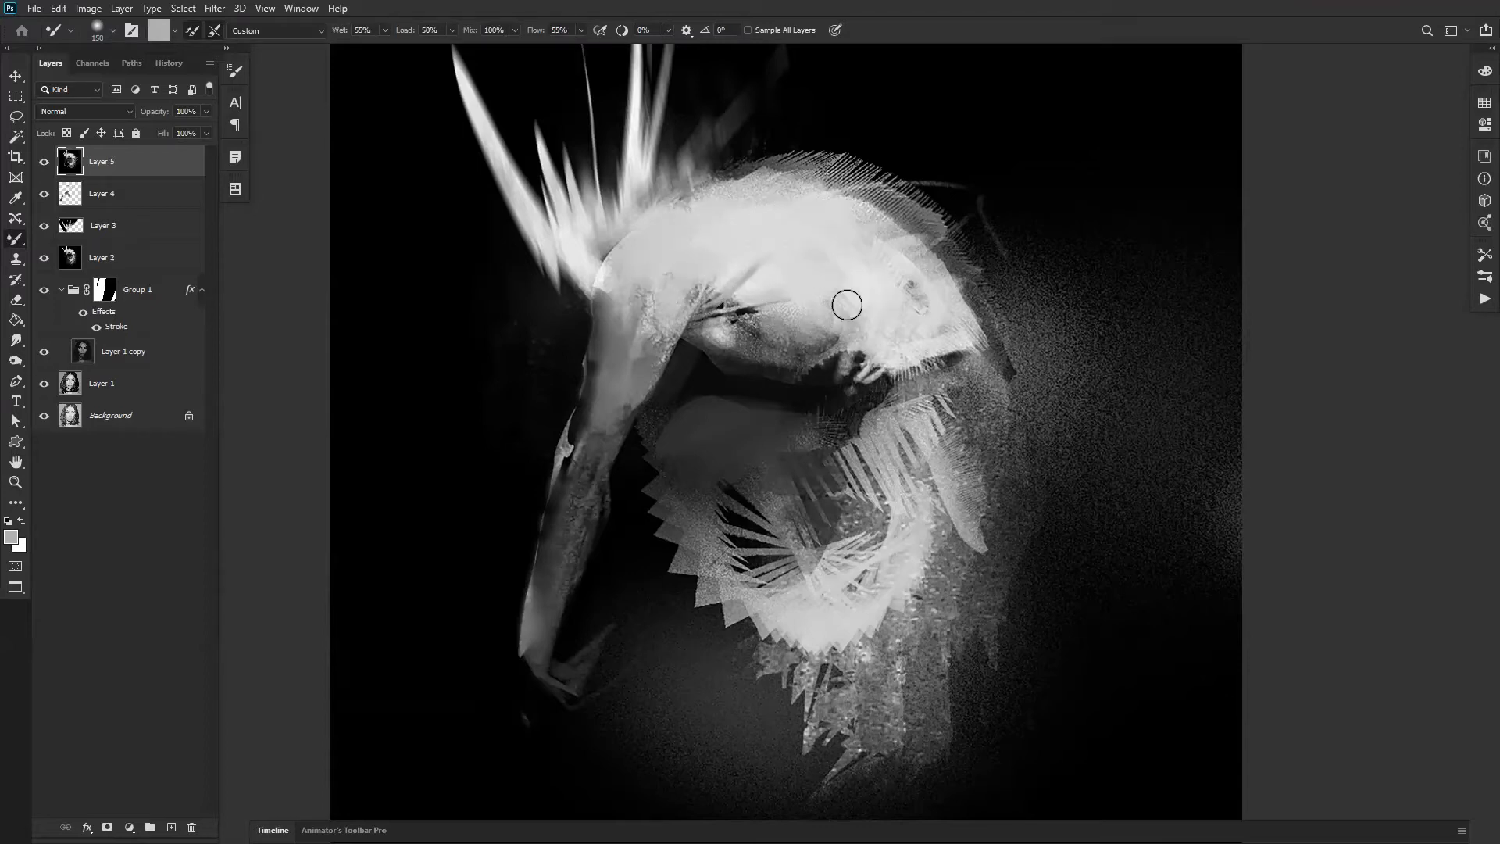
pyautogui.moveTo(825, 311)
pyautogui.mouseDown()
pyautogui.moveTo(775, 363)
pyautogui.moveTo(796, 359)
pyautogui.mouseUp()
pyautogui.press(']')
pyautogui.press(']')
pyautogui.press(']')
pyautogui.rightClick(796, 358)
pyautogui.doubleClick(909, 737)
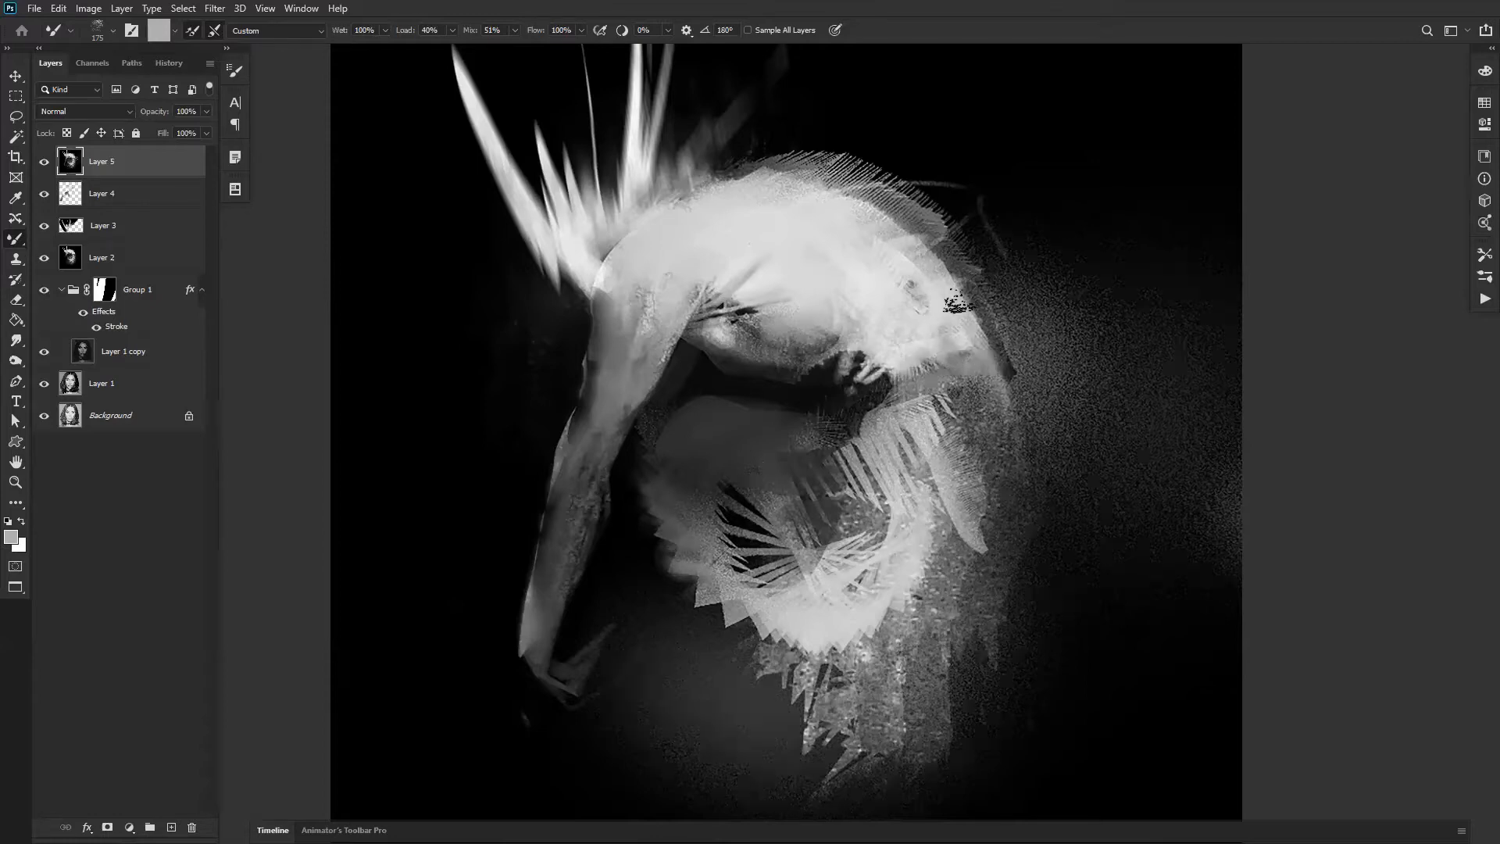
# Step: Flip the canvas horizontally and blend the tones between the rounded form and the brow above it
pyautogui.hotkey('ctrl', 'shift', 'h')
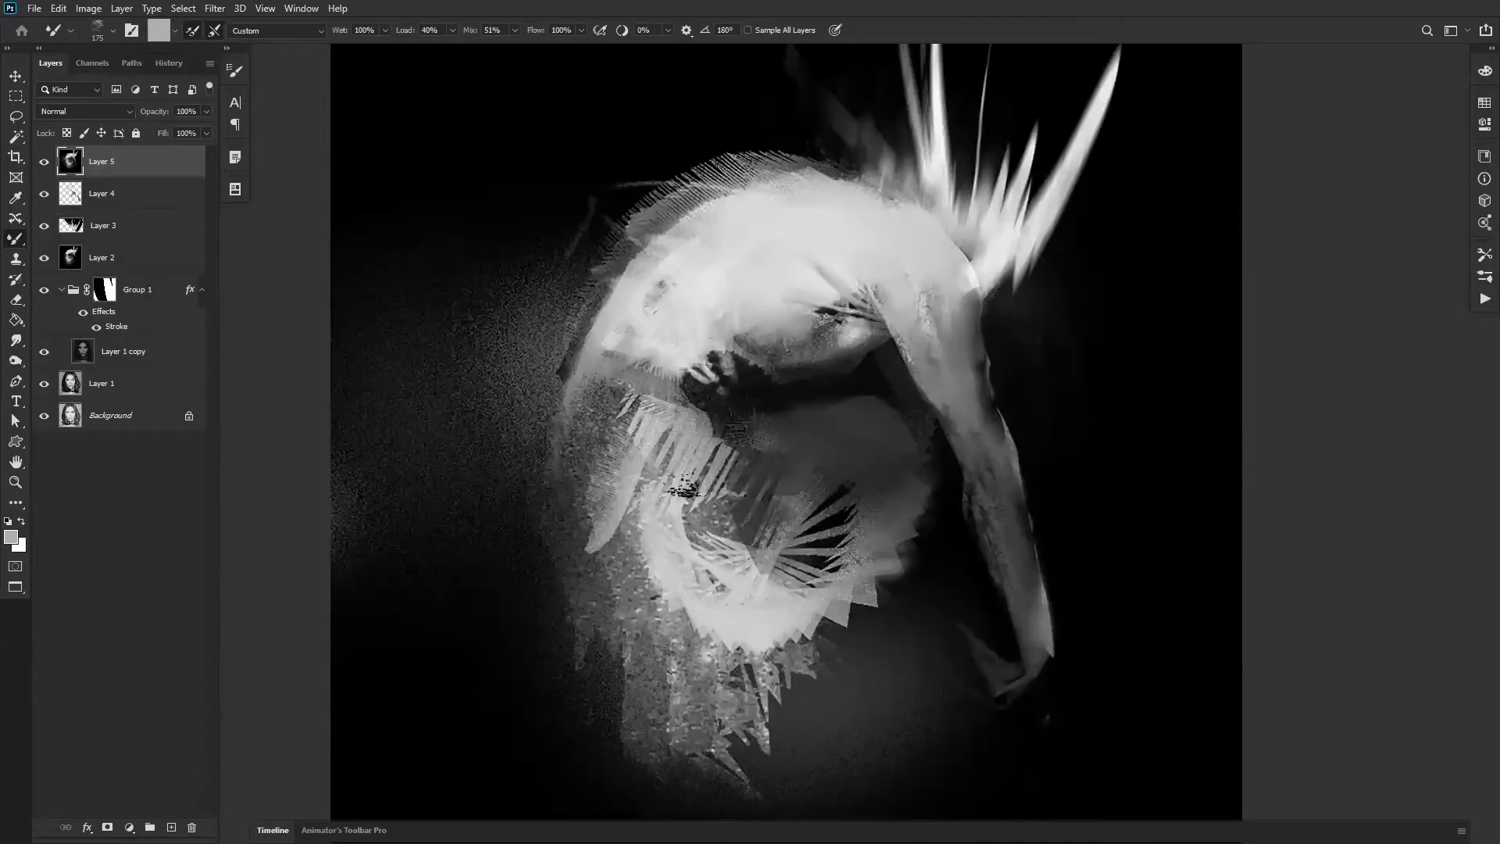
pyautogui.keyDown('alt'); pyautogui.click(688, 422); pyautogui.keyUp('alt')
pyautogui.moveTo(788, 336); pyautogui.dragTo(849, 288)
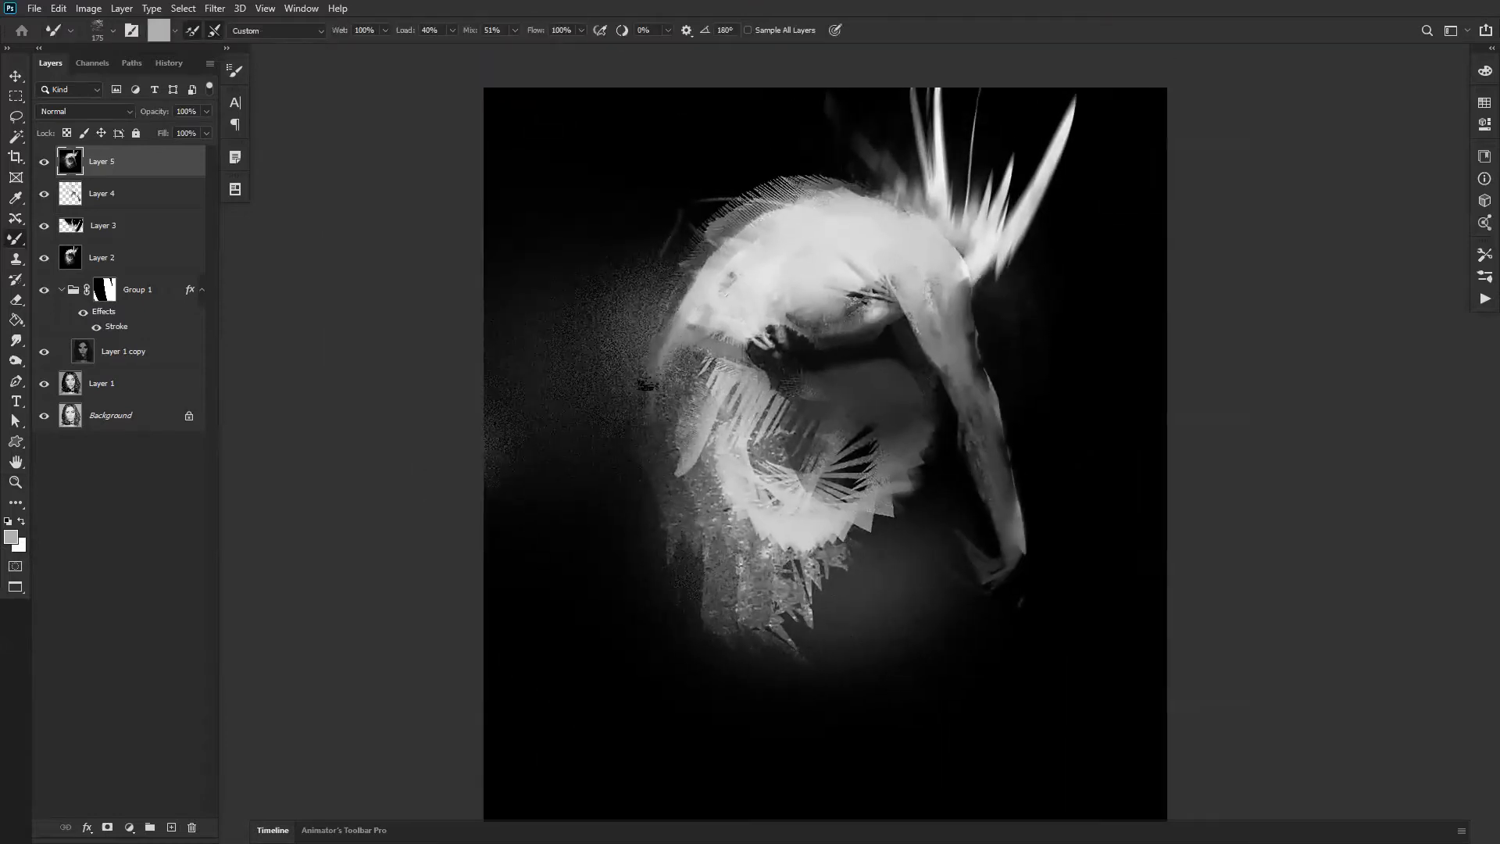
# Step: Enlarge the textured mixer brush to 900 px and smear the ragged strands below the head into soft wisps
pyautogui.press(']')
pyautogui.press(']')
pyautogui.press(']')
pyautogui.press(']')
pyautogui.press(']')
pyautogui.press(']')
pyautogui.press(']')
pyautogui.press(']')
pyautogui.press(']')
pyautogui.moveTo(762, 561); pyautogui.dragTo(768, 672)
pyautogui.moveTo(695, 540); pyautogui.dragTo(801, 707)
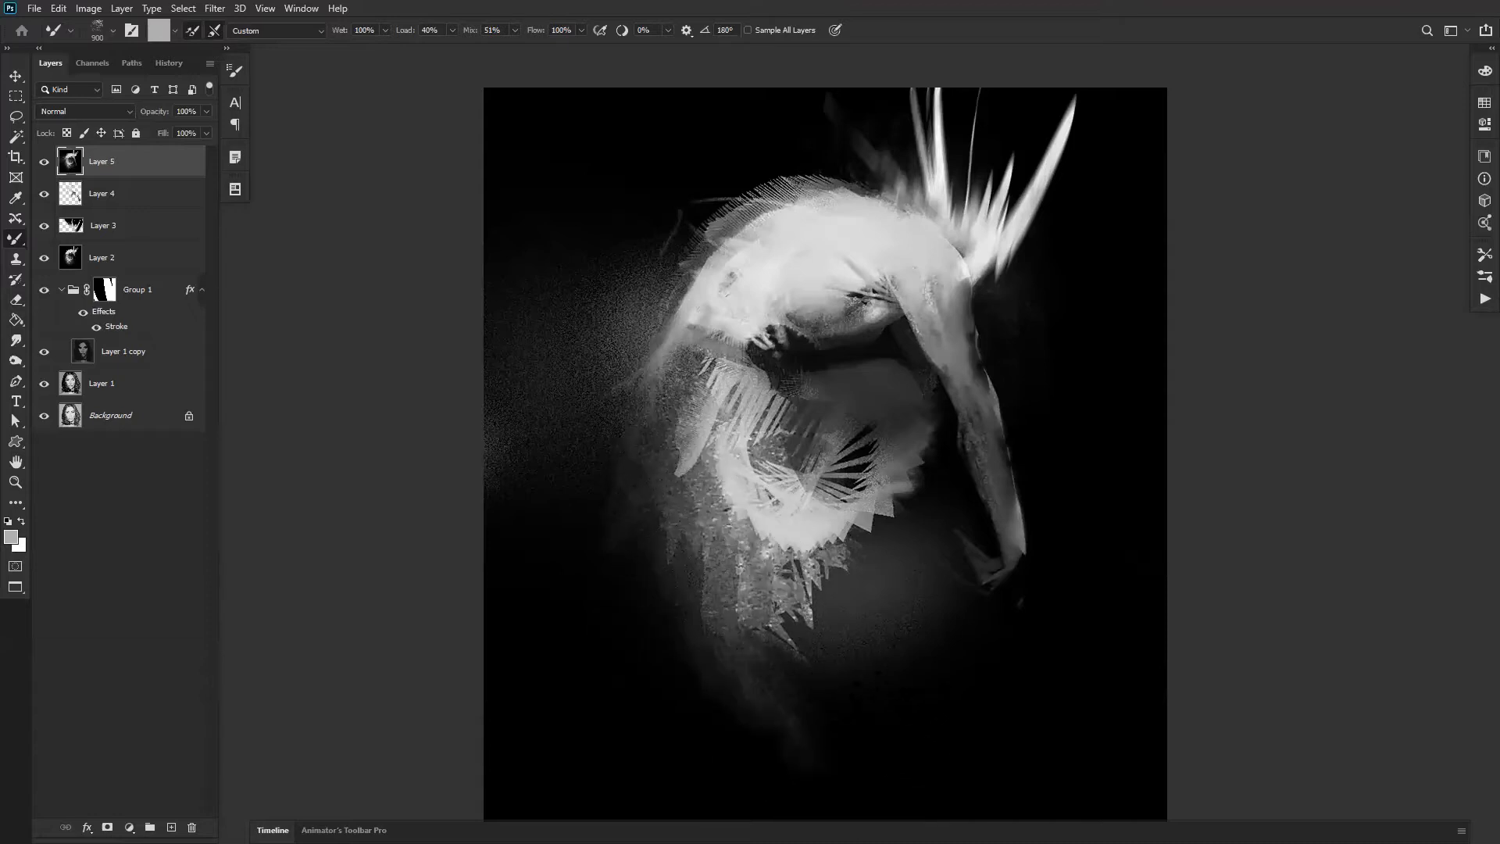
pyautogui.moveTo(789, 625); pyautogui.dragTo(883, 719)
pyautogui.moveTo(855, 566); pyautogui.dragTo(942, 588)
# Step: Reduce the mixer brush to 300 px and pull blurred streaks from the back of the head up through the spikes
pyautogui.press('[')
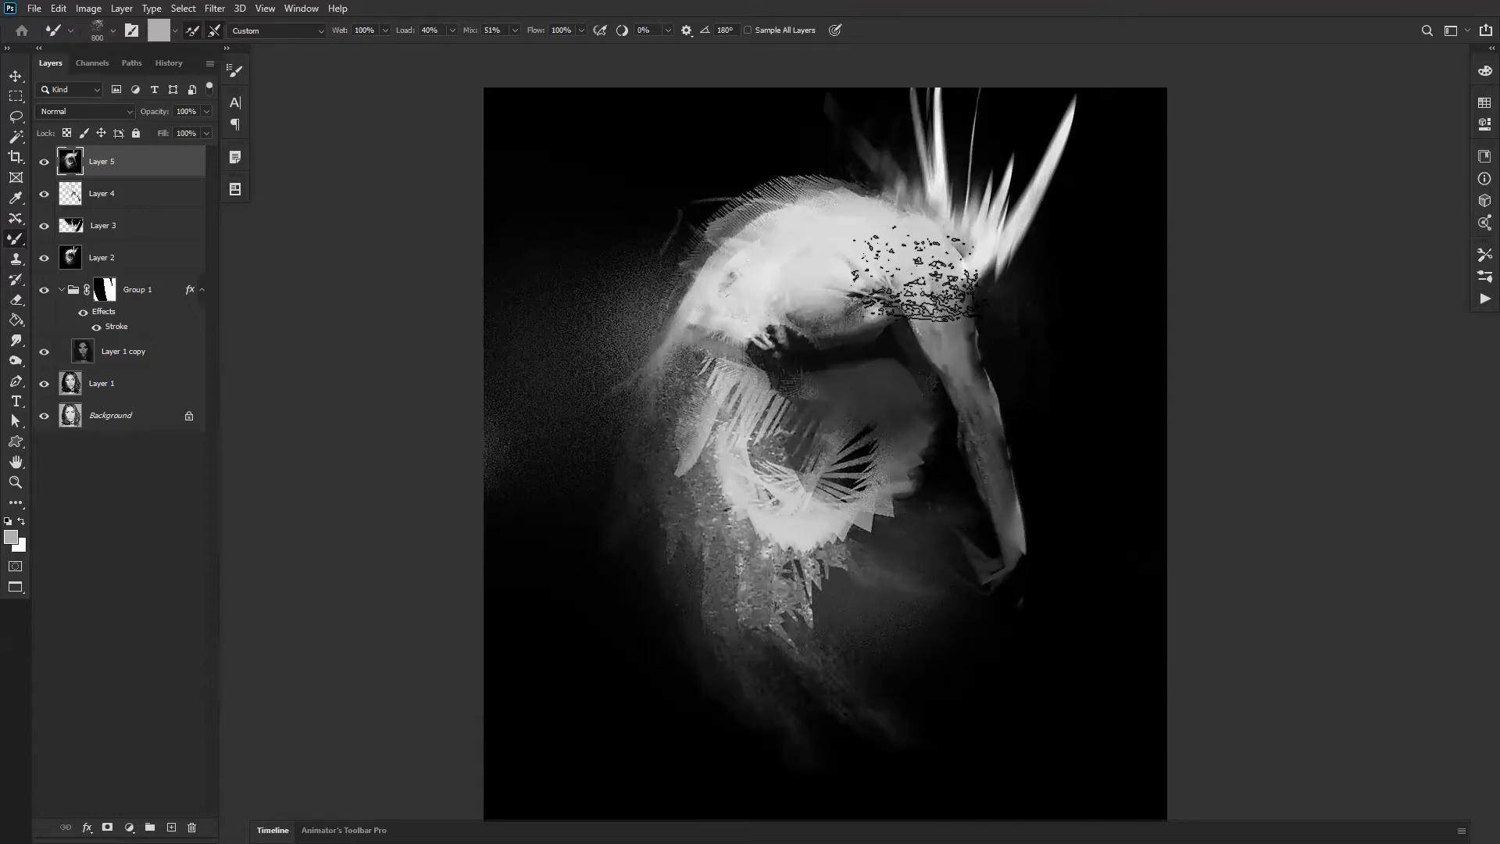
pyautogui.press('[')
pyautogui.press('[')
pyautogui.press('[')
pyautogui.press('[')
pyautogui.press('[')
pyautogui.press('[')
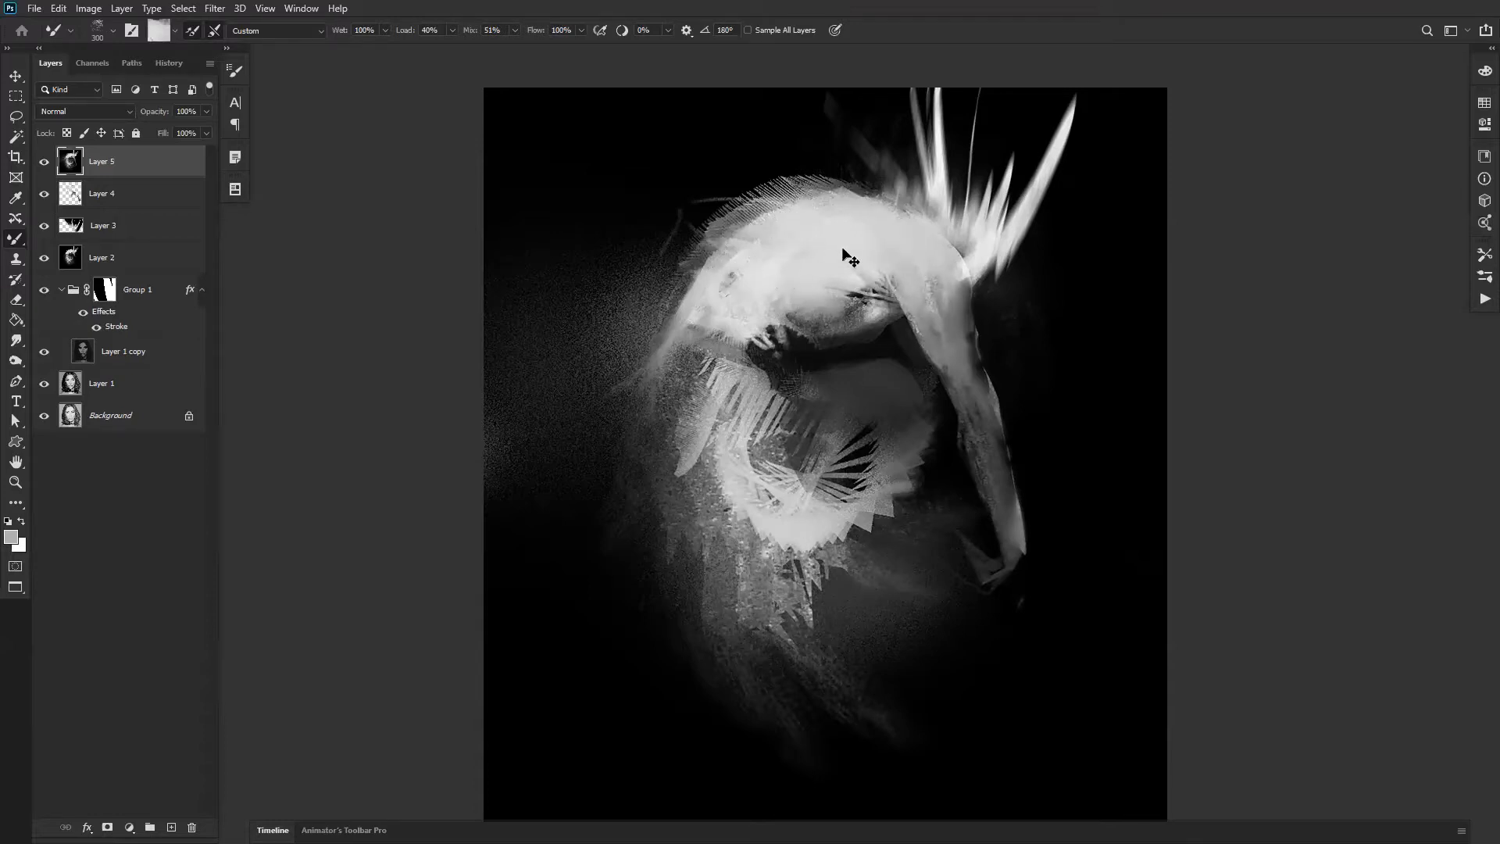
pyautogui.moveTo(898, 233)
pyautogui.mouseDown()
pyautogui.moveTo(864, 162)
pyautogui.moveTo(860, 189)
pyautogui.moveTo(865, 148)
pyautogui.mouseUp()
pyautogui.moveTo(945, 209); pyautogui.dragTo(930, 109)
pyautogui.moveTo(961, 264); pyautogui.dragTo(969, 180)
pyautogui.moveTo(977, 259); pyautogui.dragTo(1021, 76)
pyautogui.moveTo(990, 232); pyautogui.dragTo(1005, 72)
pyautogui.moveTo(1031, 195)
pyautogui.mouseDown()
pyautogui.moveTo(1070, 81)
pyautogui.moveTo(1082, 39)
pyautogui.mouseUp()
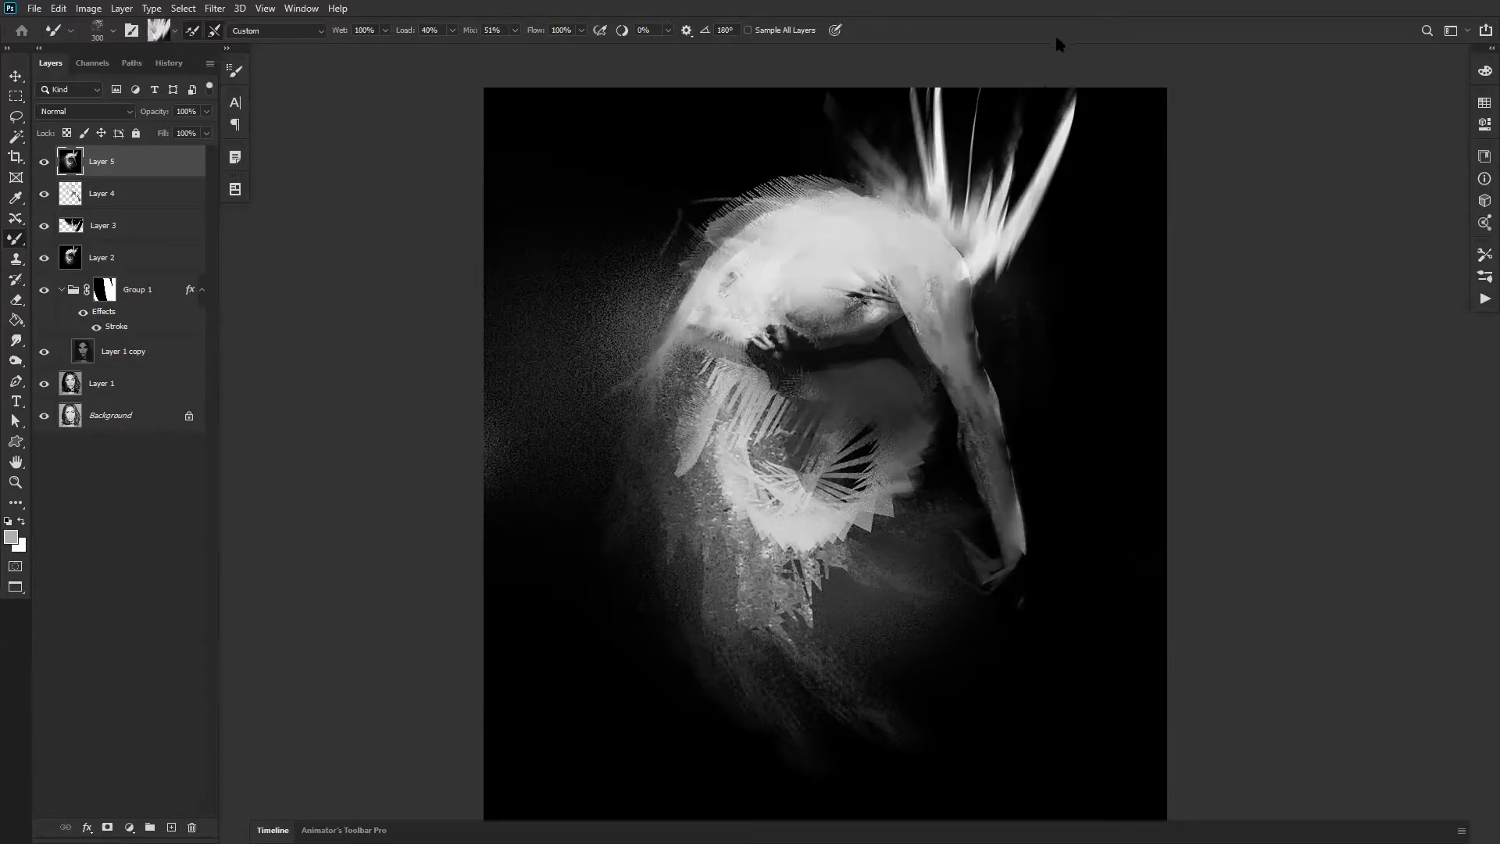
pyautogui.moveTo(891, 190); pyautogui.dragTo(800, 92)
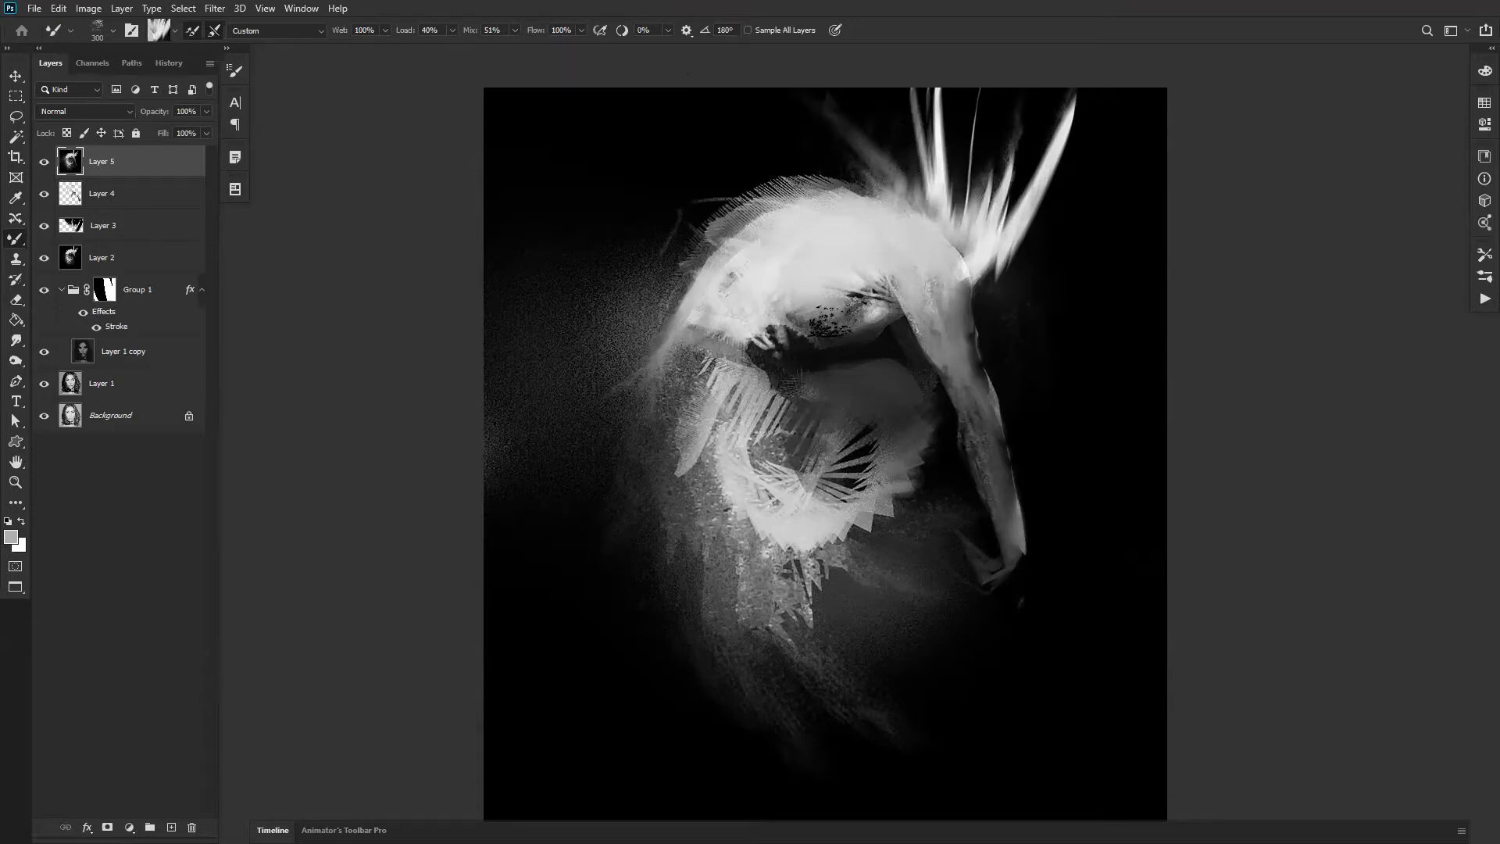
# Step: Choose a soft round brush, adjust its size, and smooth the dark marks above the rounded form with a sampled light grey
pyautogui.rightClick(833, 395)
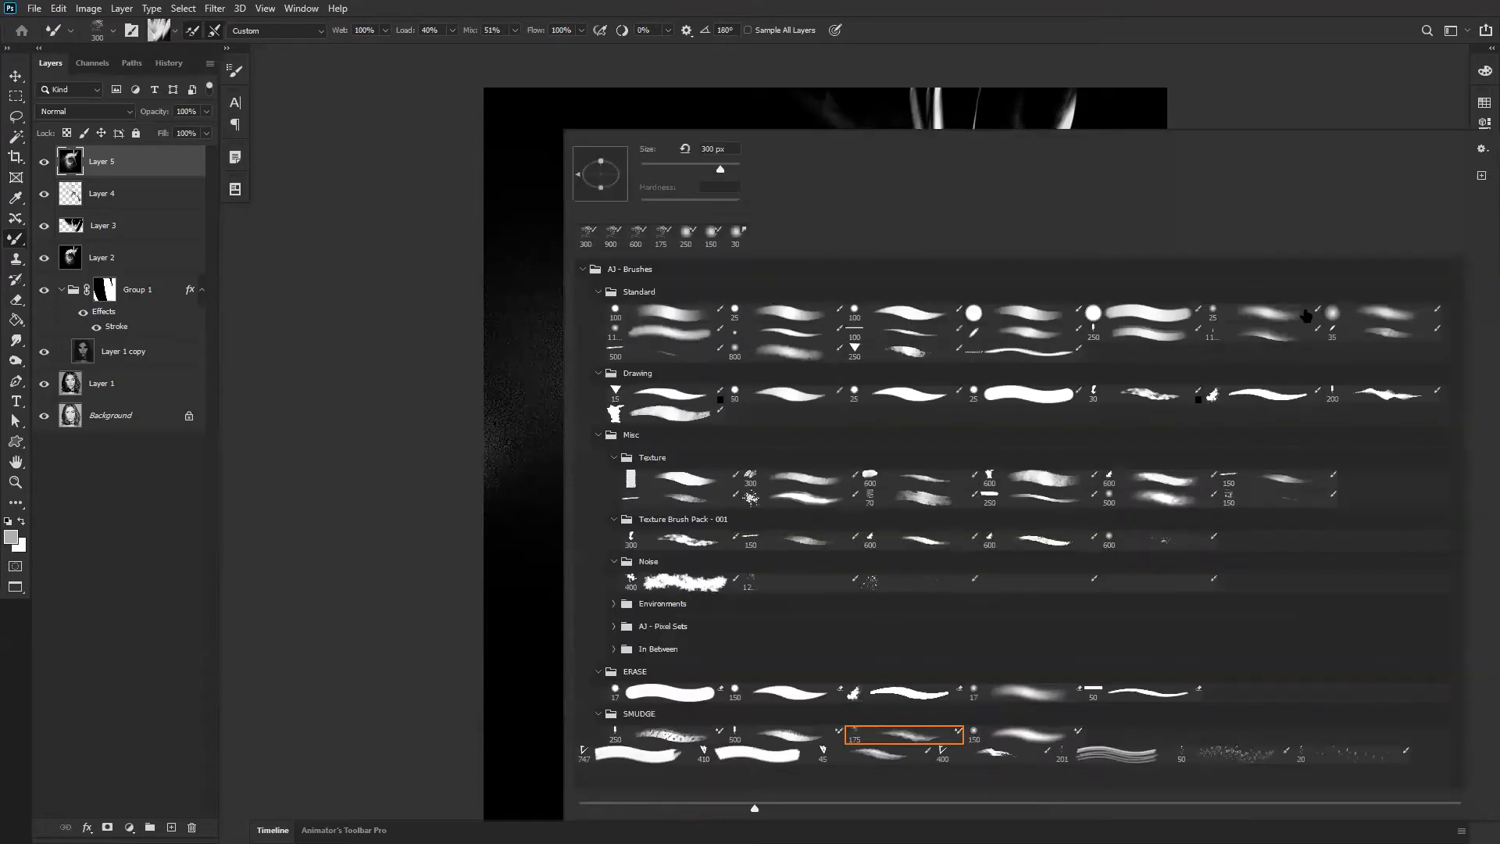
pyautogui.click(1400, 314)
pyautogui.click(386, 496)
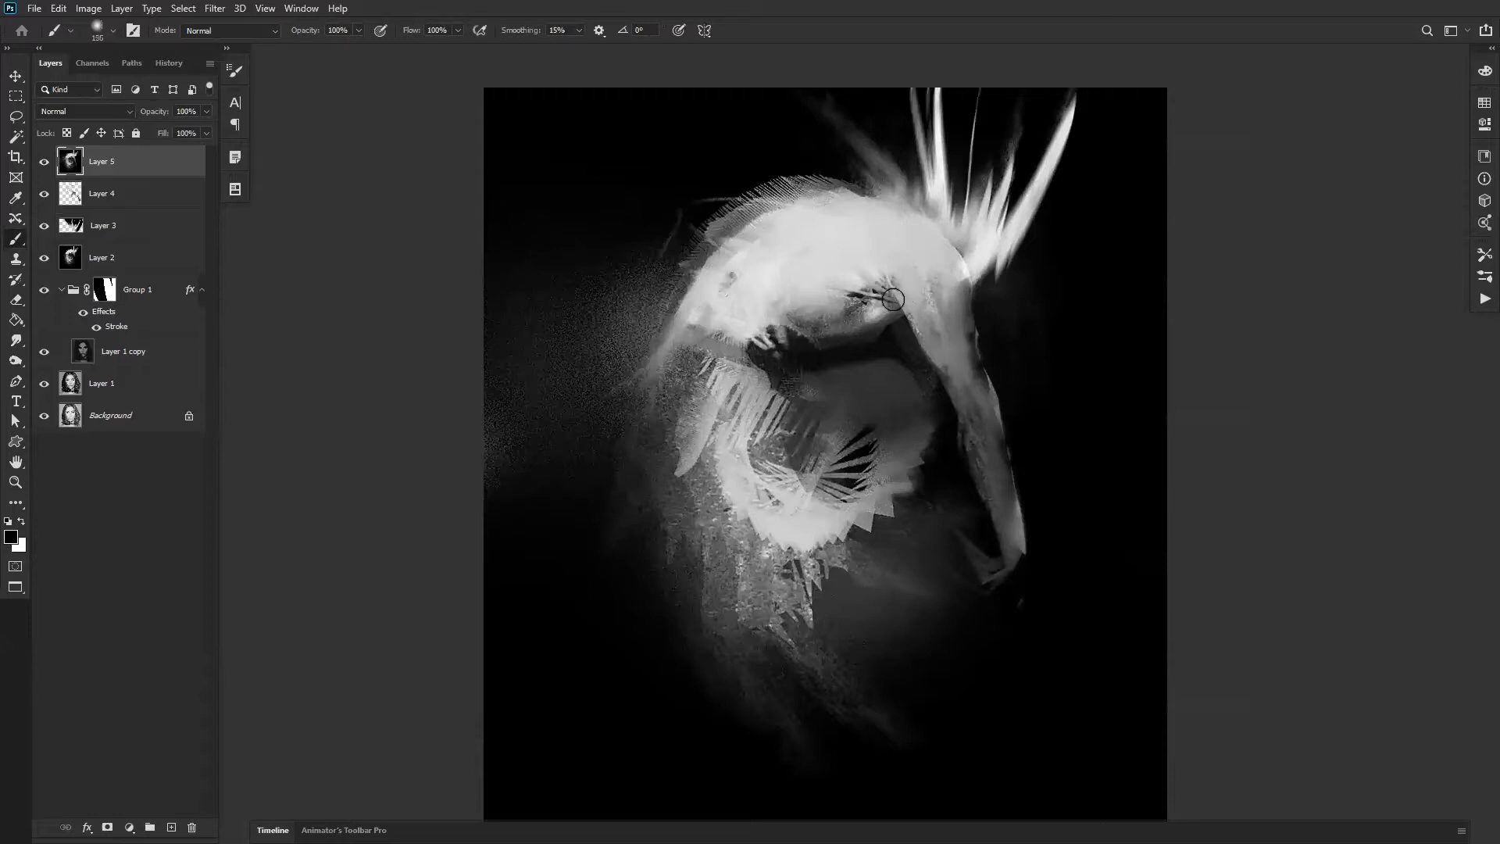
pyautogui.press('[')
pyautogui.press(']')
pyautogui.press(']')
pyautogui.press(']')
pyautogui.press(']')
pyautogui.press(']')
pyautogui.press(']')
pyautogui.press(']')
pyautogui.press(']')
pyautogui.moveTo(848, 248); pyautogui.dragTo(900, 286)
pyautogui.keyDown('alt'); pyautogui.click(843, 234); pyautogui.keyUp('alt')
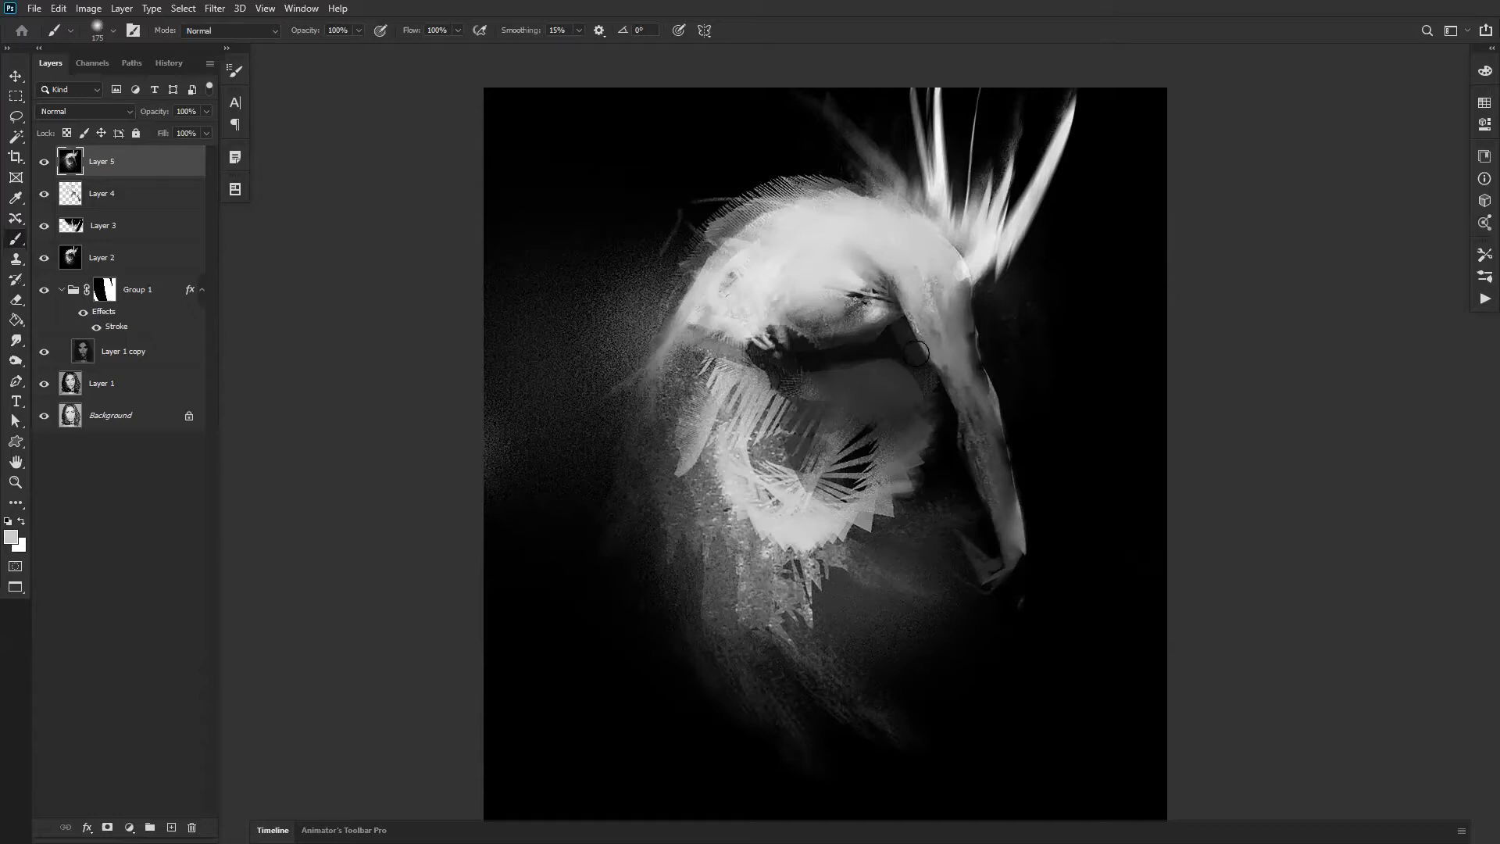
# Step: Choose a flat standard brush, reduce it to 90 px, and repaint the bend at the limb's top with sampled greys
pyautogui.rightClick(887, 400)
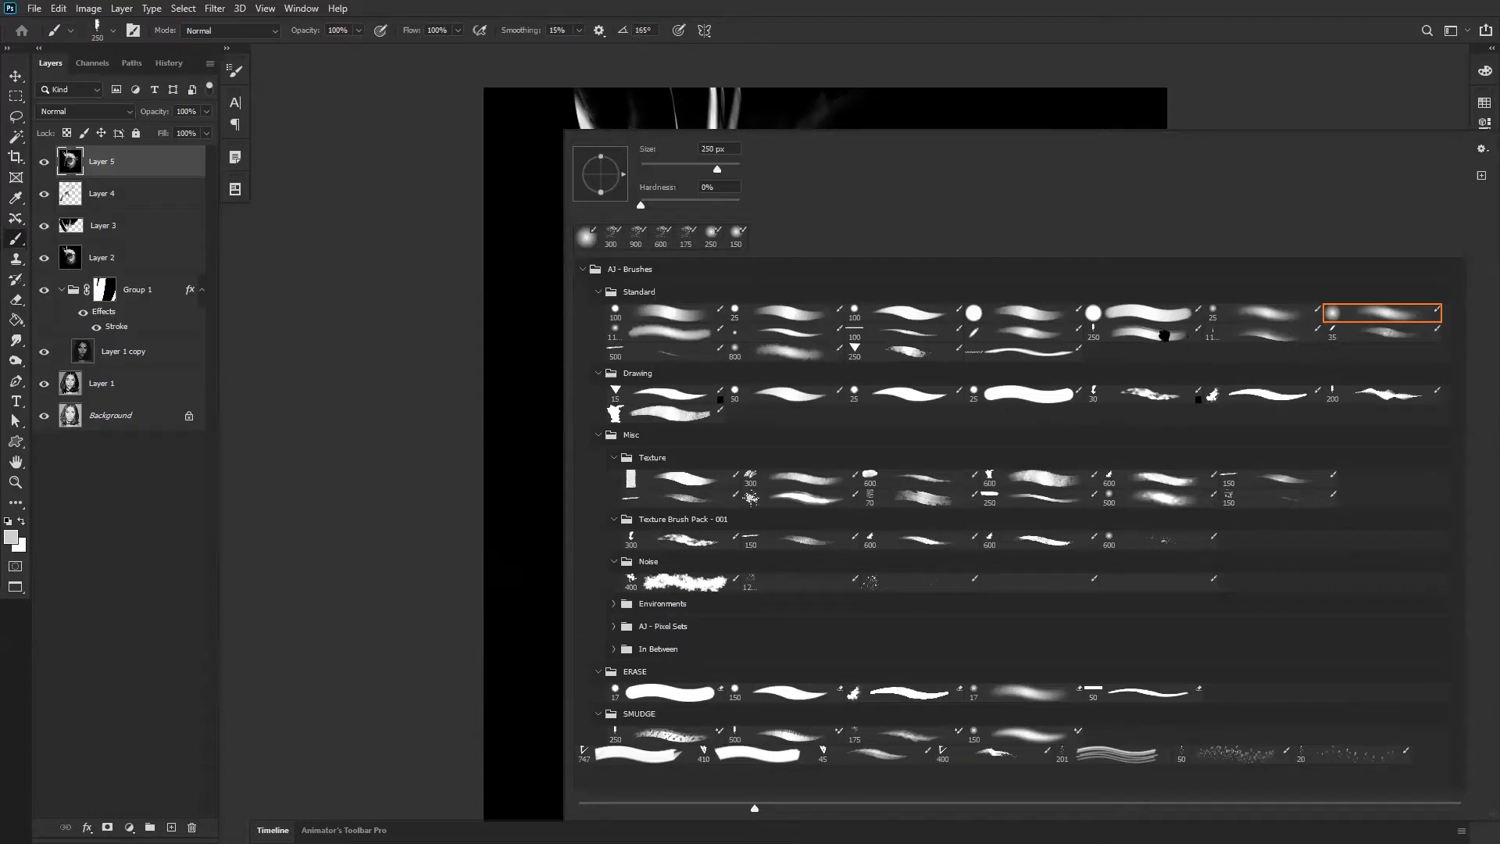
pyautogui.click(1163, 334)
pyautogui.press('Return')
pyautogui.press('[')
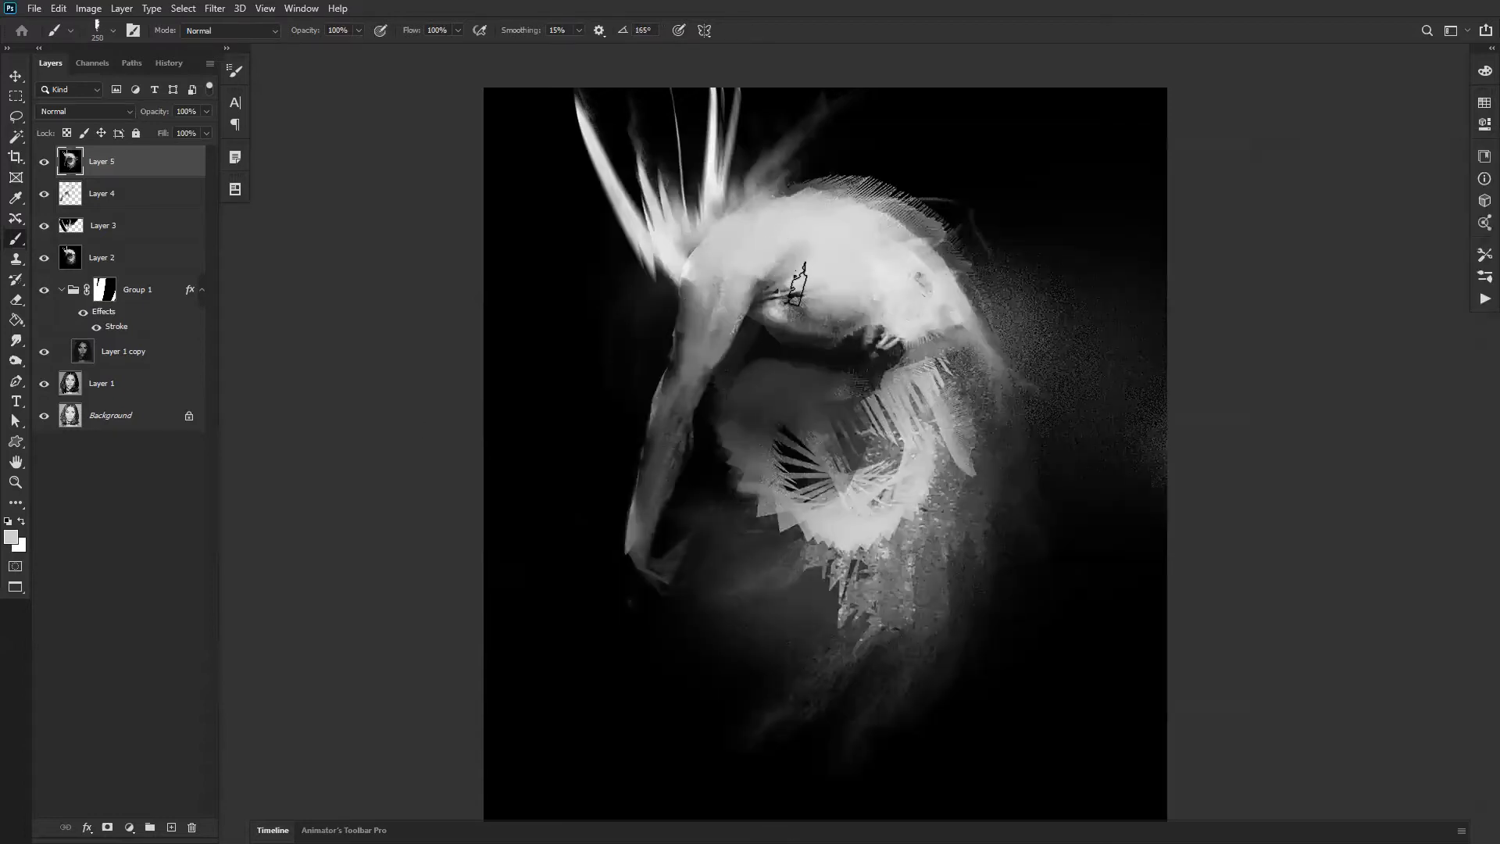
pyautogui.press('[')
pyautogui.press('[')
pyautogui.press('[')
pyautogui.press('[')
pyautogui.moveTo(700, 264); pyautogui.dragTo(689, 289)
pyautogui.keyDown('alt'); pyautogui.click(694, 314); pyautogui.keyUp('alt')
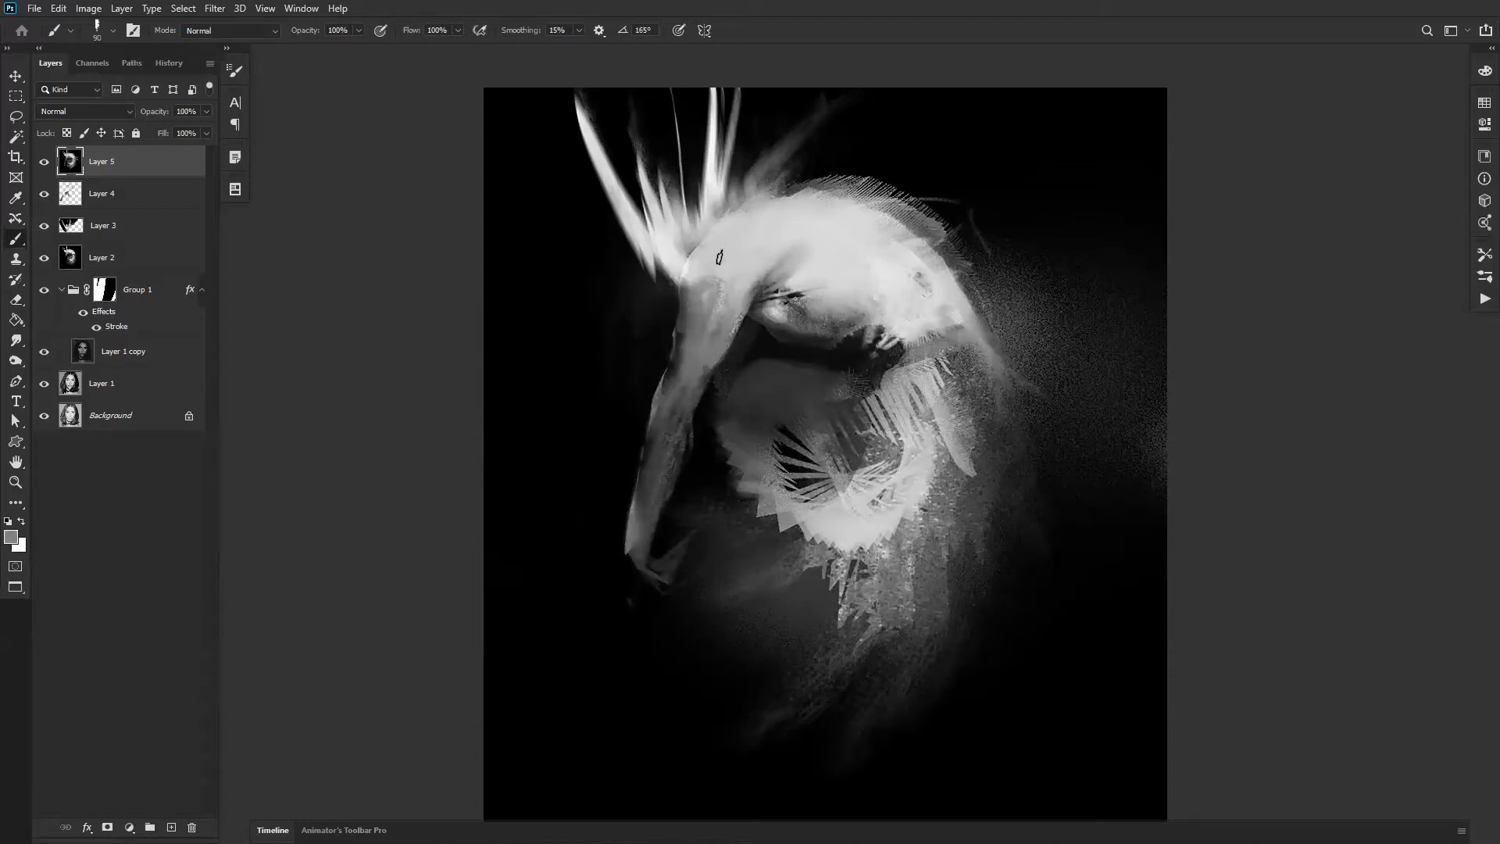
pyautogui.moveTo(744, 220); pyautogui.dragTo(691, 279)
pyautogui.keyDown('alt'); pyautogui.click(749, 234); pyautogui.keyUp('alt')
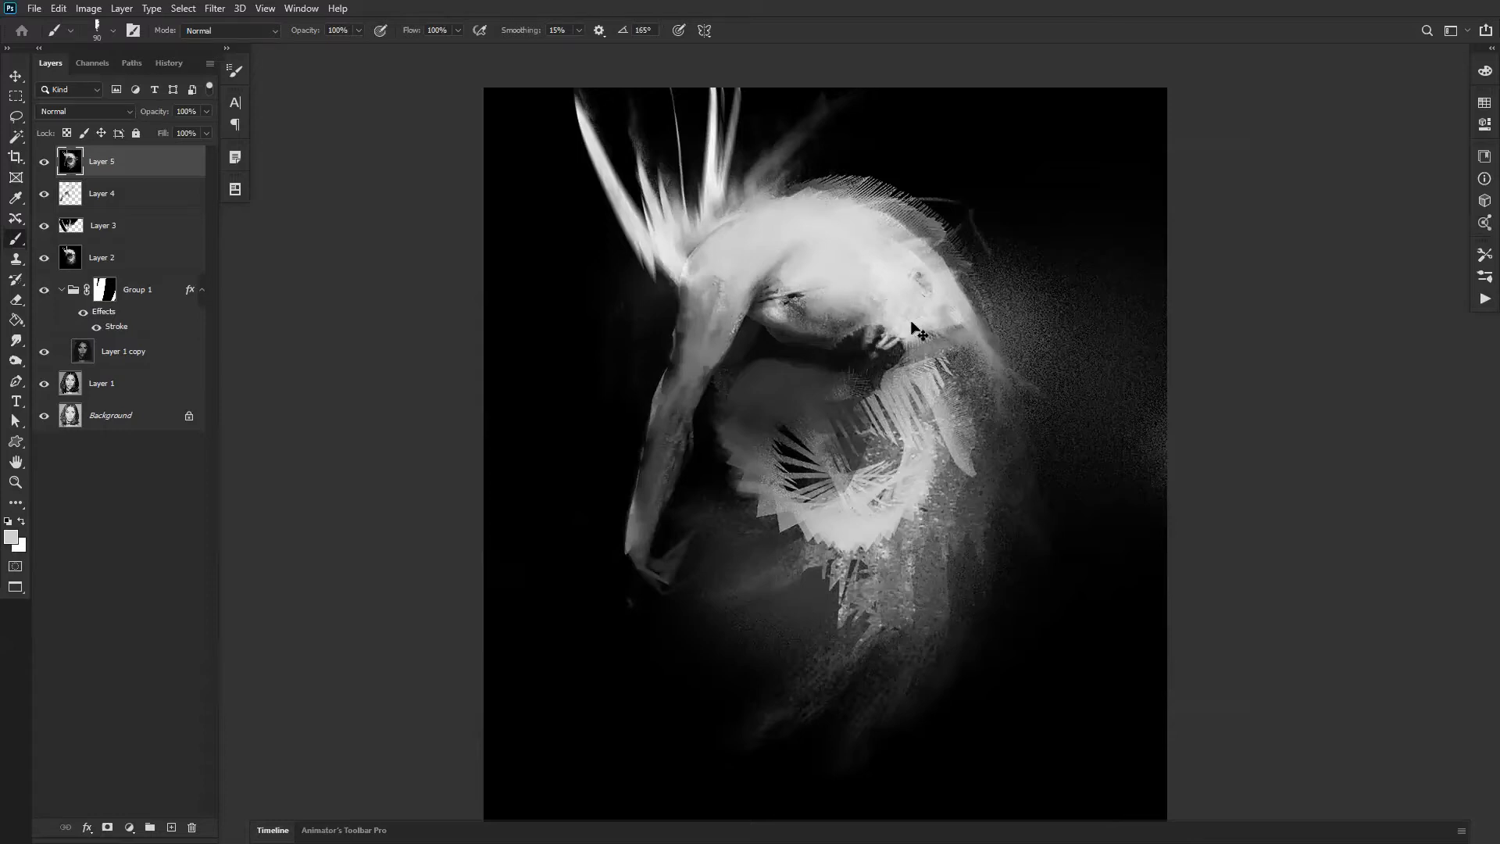
# Step: Flip the canvas horizontally and touch up the dark marks beside the rounded form, sampling tones from it
pyautogui.hotkey('ctrl', 'shift', 'h')
pyautogui.moveTo(862, 307); pyautogui.dragTo(856, 319)
pyautogui.keyDown('alt'); pyautogui.click(869, 312); pyautogui.keyUp('alt')
pyautogui.keyDown('alt'); pyautogui.click(822, 321); pyautogui.keyUp('alt')
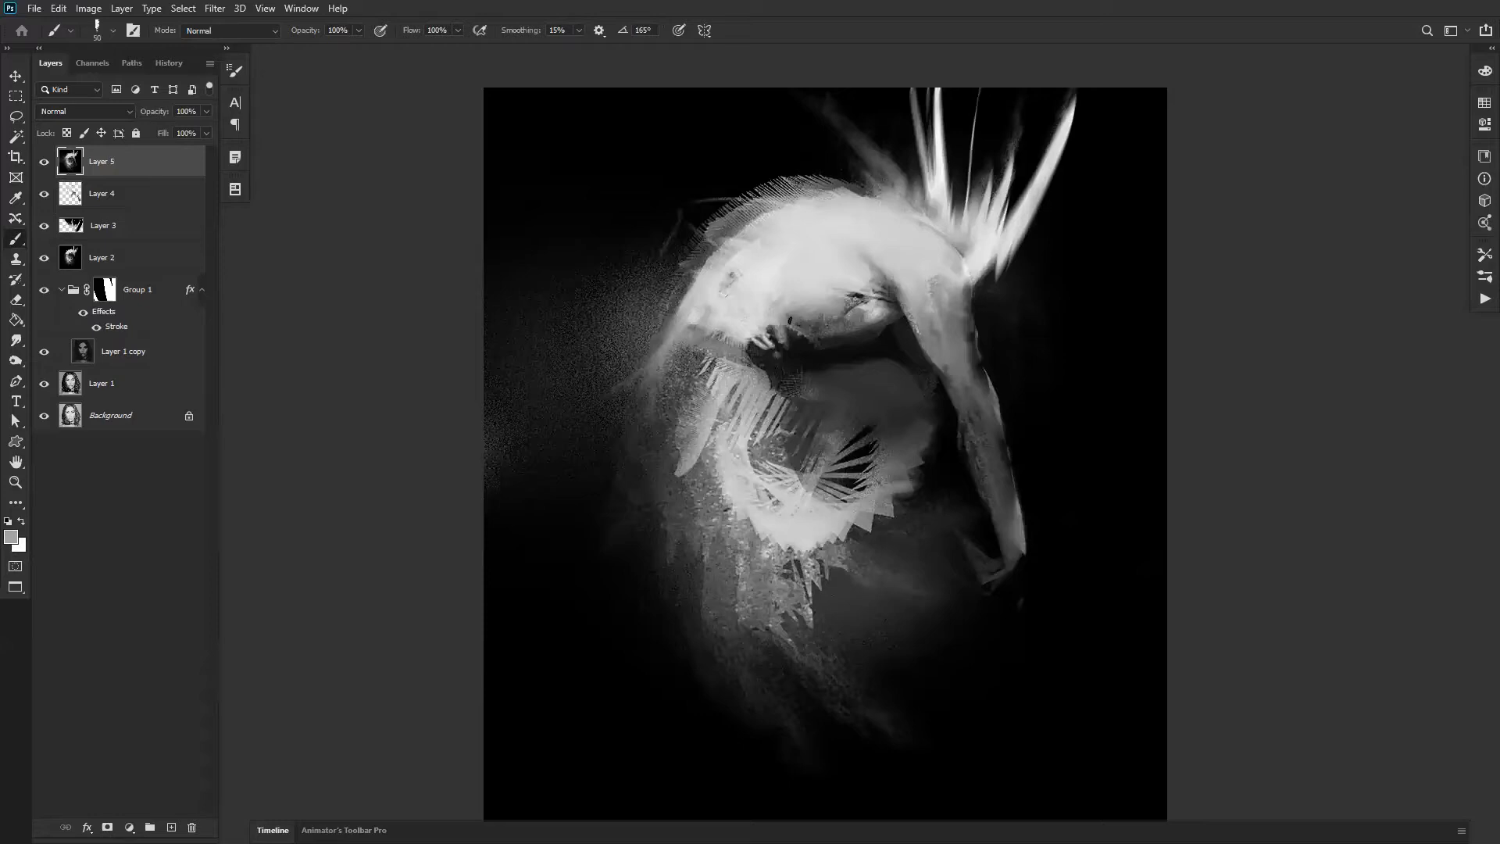
pyautogui.keyDown('alt'); pyautogui.click(785, 334); pyautogui.keyUp('alt')
# Step: Enlarge the brush to 90 px and repaint the dark gap beneath the rounded form and jaw with sampled dark tones
pyautogui.press(']')
pyautogui.press(']')
pyautogui.press(']')
pyautogui.press(']')
pyautogui.click(894, 337)
pyautogui.moveTo(810, 340)
pyautogui.mouseDown()
pyautogui.moveTo(862, 343)
pyautogui.moveTo(813, 393)
pyautogui.mouseUp()
pyautogui.keyDown('alt'); pyautogui.click(897, 368); pyautogui.keyUp('alt')
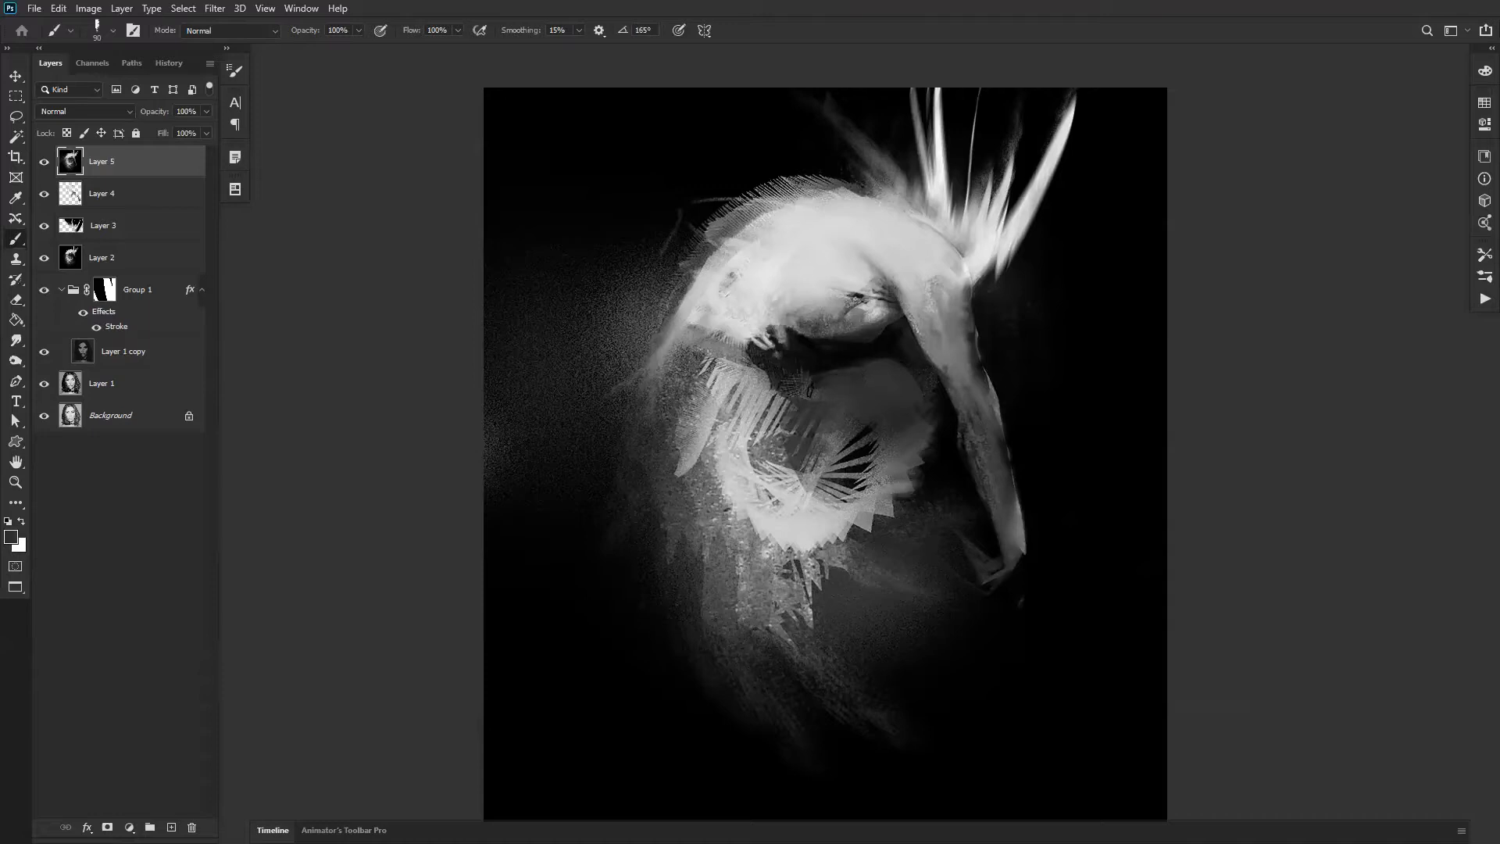
pyautogui.keyDown('alt'); pyautogui.click(773, 385); pyautogui.keyUp('alt')
pyautogui.keyDown('alt'); pyautogui.click(780, 348); pyautogui.keyUp('alt')
pyautogui.moveTo(703, 349)
pyautogui.mouseDown()
pyautogui.moveTo(682, 358)
pyautogui.moveTo(698, 351)
pyautogui.mouseUp()
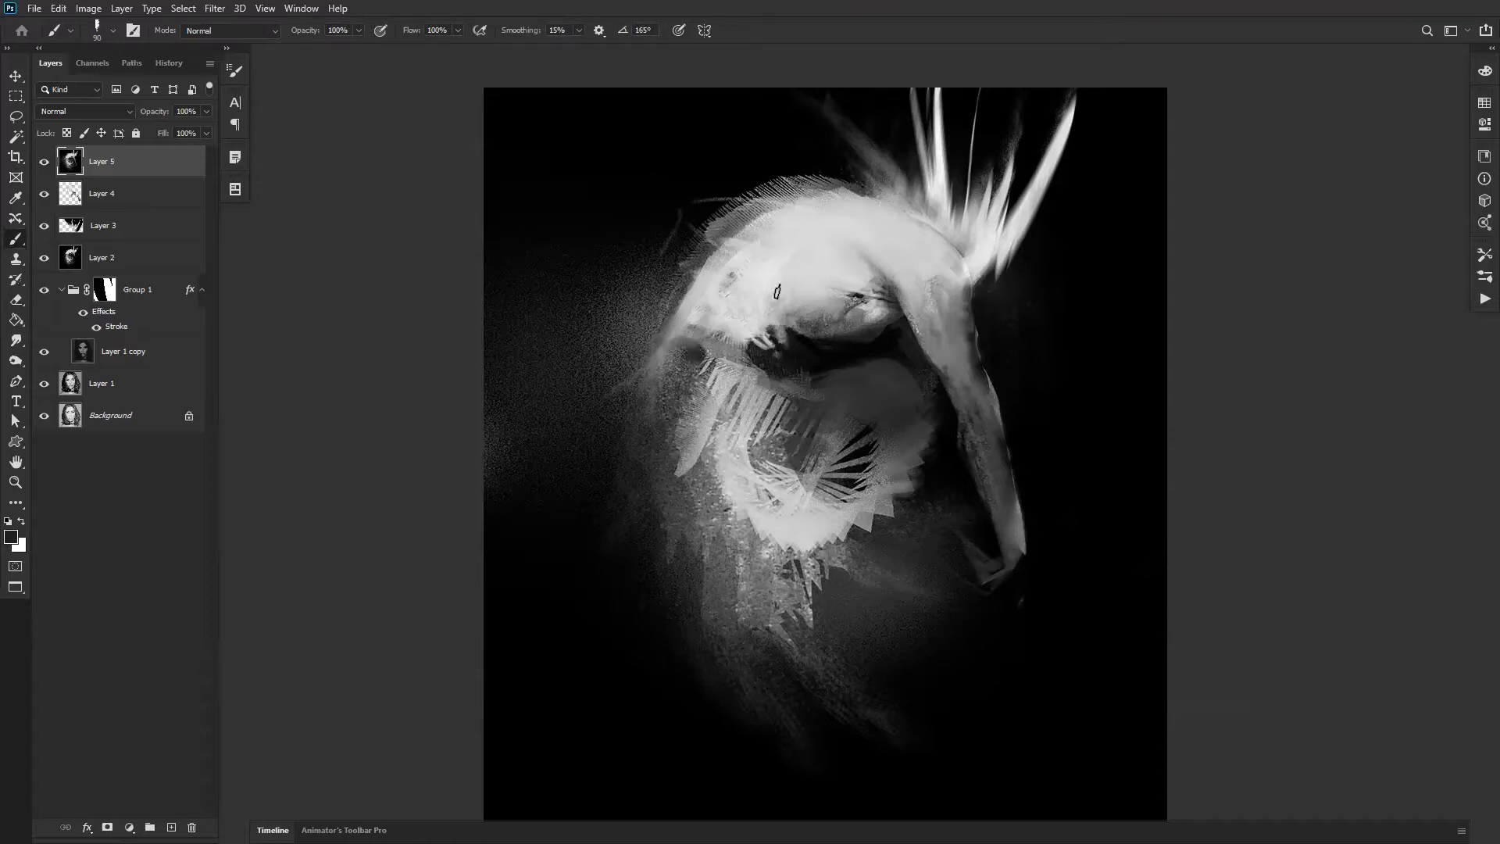
# Step: Reduce the brush and paint a thin curved line across the head's pale dome with a sampled light grey
pyautogui.moveTo(812, 279); pyautogui.dragTo(844, 242)
pyautogui.hotkey('ctrl', 'z')
pyautogui.press('[')
pyautogui.hotkey('ctrl', 'z')
pyautogui.keyDown('alt'); pyautogui.click(854, 233); pyautogui.keyUp('alt')
# Step: Flip the canvas horizontally and examine the whole painting at a reduced view size
pyautogui.press('z')
pyautogui.keyDown('alt'); pyautogui.click(876, 296); pyautogui.keyUp('alt')
pyautogui.keyDown('alt'); pyautogui.click(882, 312); pyautogui.keyUp('alt')
pyautogui.hotkey('ctrl', 'shift', 'h')
pyautogui.click(830, 419)
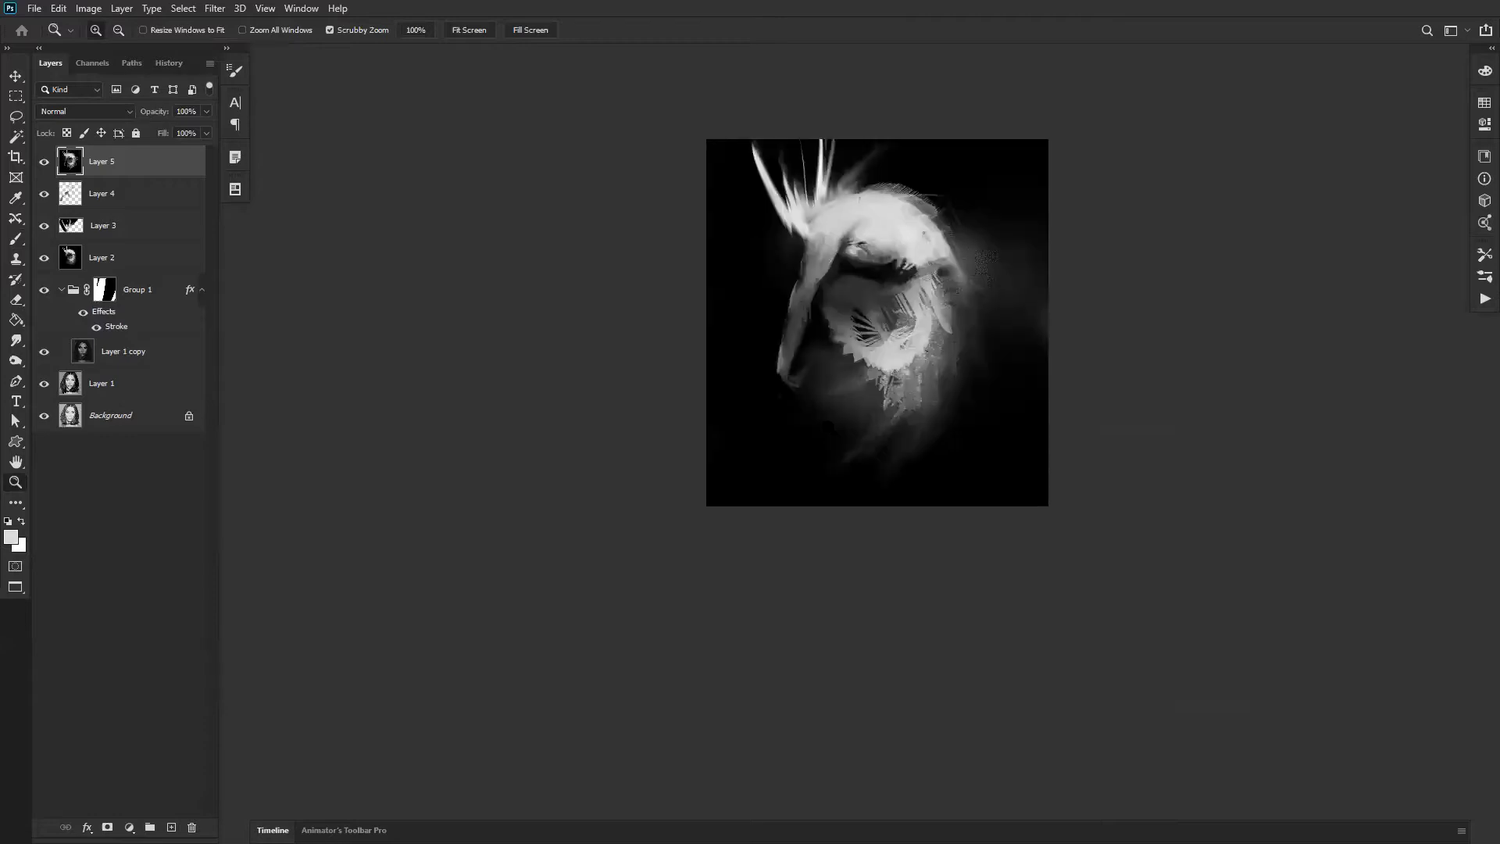
pyautogui.click(828, 427)
pyautogui.moveTo(992, 349); pyautogui.dragTo(965, 400)
pyautogui.click(913, 295)
pyautogui.press('b')
pyautogui.moveTo(685, 188)
pyautogui.mouseDown()
pyautogui.moveTo(737, 270)
pyautogui.moveTo(688, 251)
pyautogui.mouseUp()
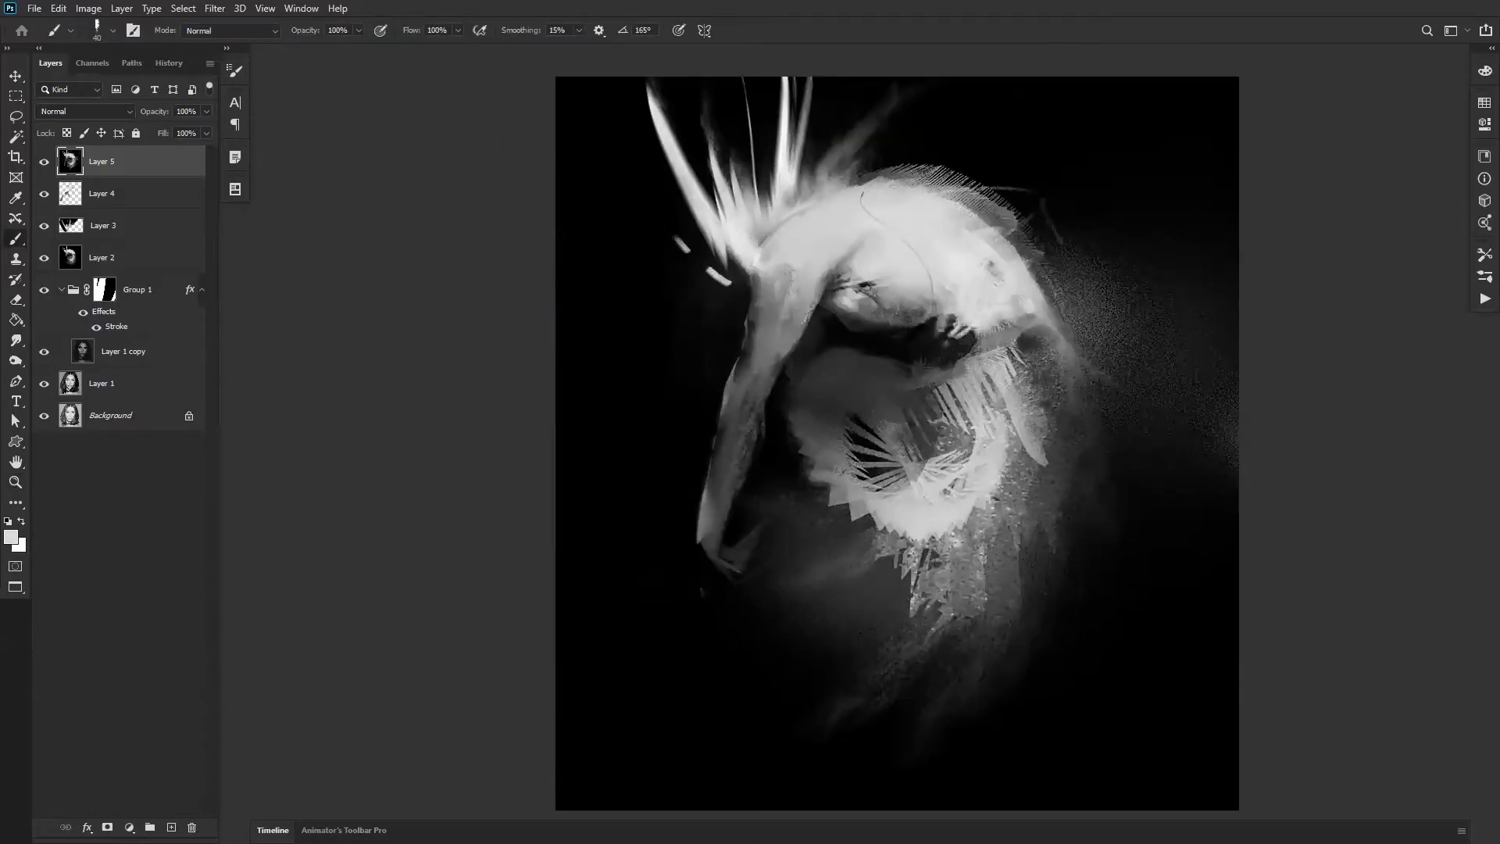
pyautogui.hotkey('ctrl', 'z')
pyautogui.hotkey('ctrl', 'z')
# Step: Add a new layer and paint small light dashes beside the spikes and above the back of the head
pyautogui.hotkey('ctrl', 'shift', 'alt', 'n')
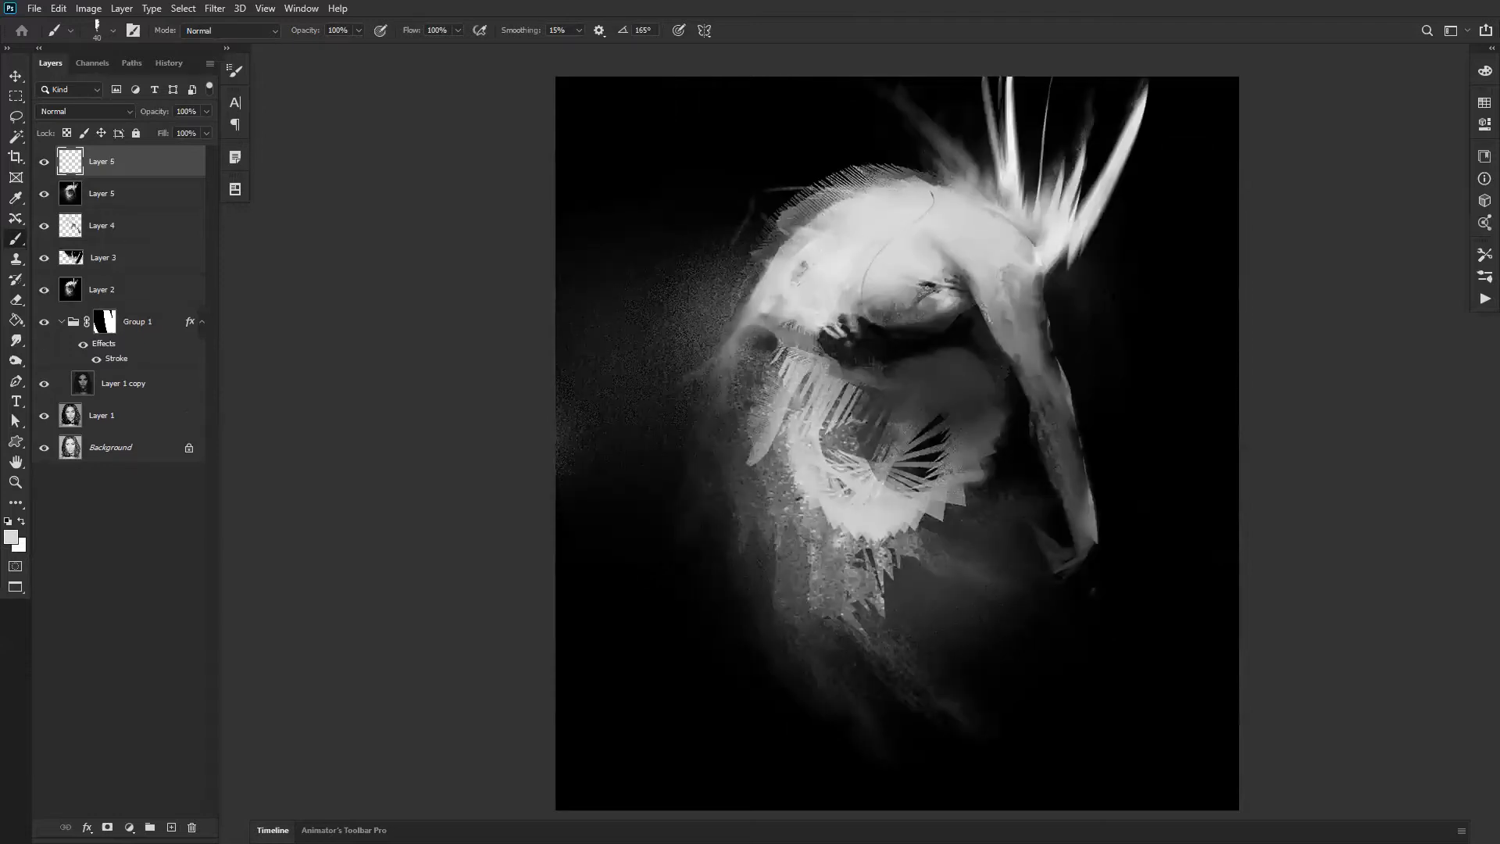
pyautogui.moveTo(1106, 288); pyautogui.dragTo(1125, 262)
pyautogui.moveTo(847, 131); pyautogui.dragTo(765, 121)
pyautogui.moveTo(725, 125); pyautogui.dragTo(713, 123)
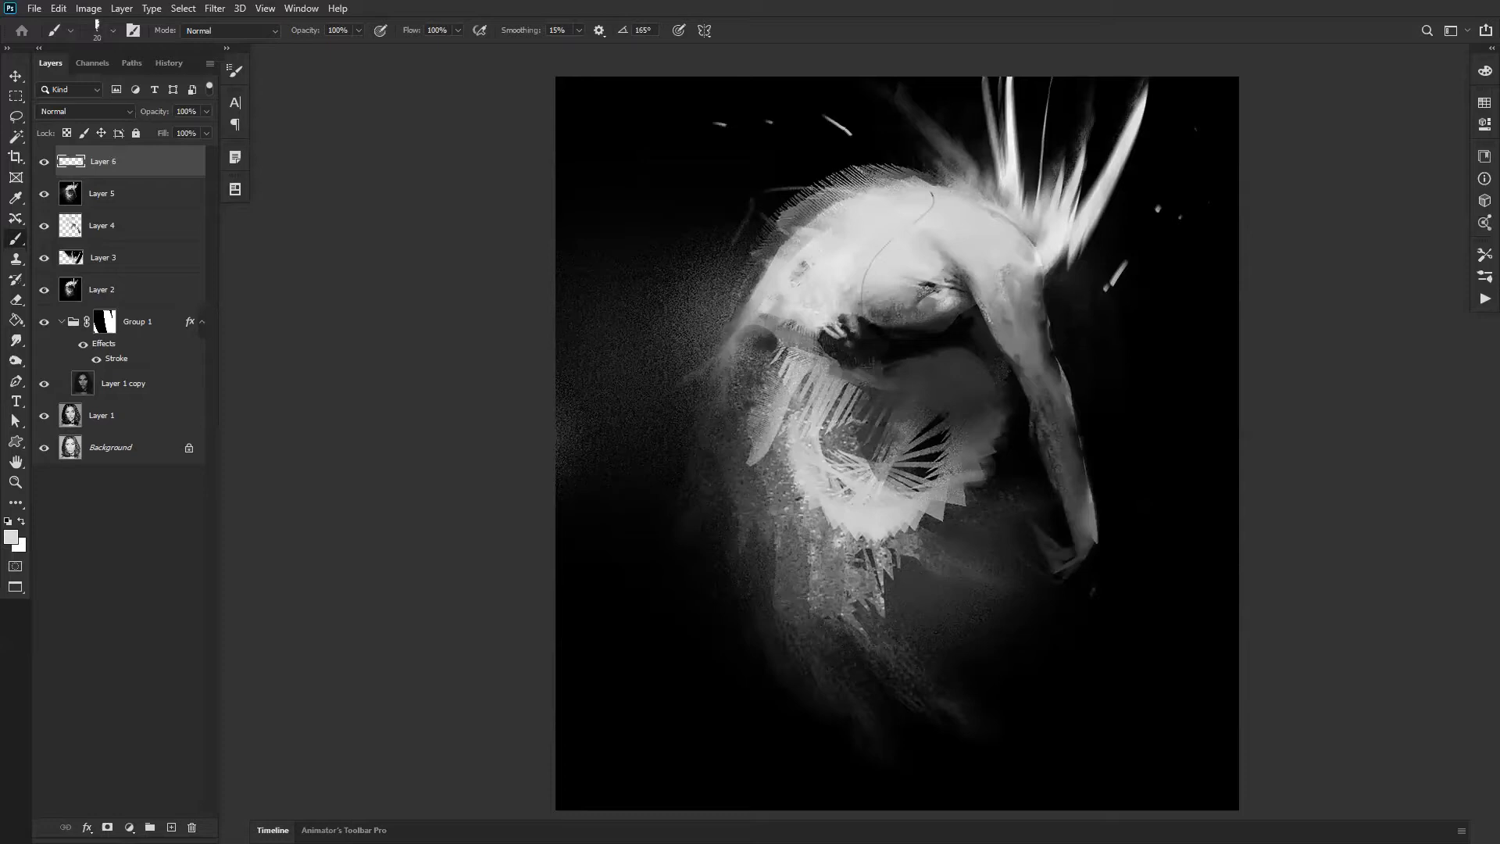
# Step: Set the brush to 35 px and touch up the drooping limb with greys sampled along its length
pyautogui.keyDown('alt'); pyautogui.click(1091, 526); pyautogui.keyUp('alt')
pyautogui.press(']')
pyautogui.keyDown('alt'); pyautogui.click(1039, 428); pyautogui.keyUp('alt')
pyautogui.keyDown('alt'); pyautogui.click(1041, 400); pyautogui.keyUp('alt')
pyautogui.keyDown('alt'); pyautogui.click(1026, 357); pyautogui.keyUp('alt')
pyautogui.keyDown('alt'); pyautogui.click(1074, 338); pyautogui.keyUp('alt')
pyautogui.keyDown('alt'); pyautogui.click(1047, 331); pyautogui.keyUp('alt')
# Step: Choose a 600 px texture brush, reduce it to 100 px, and rework the limb's upper shaft with sampled greys
pyautogui.rightClick(1046, 330)
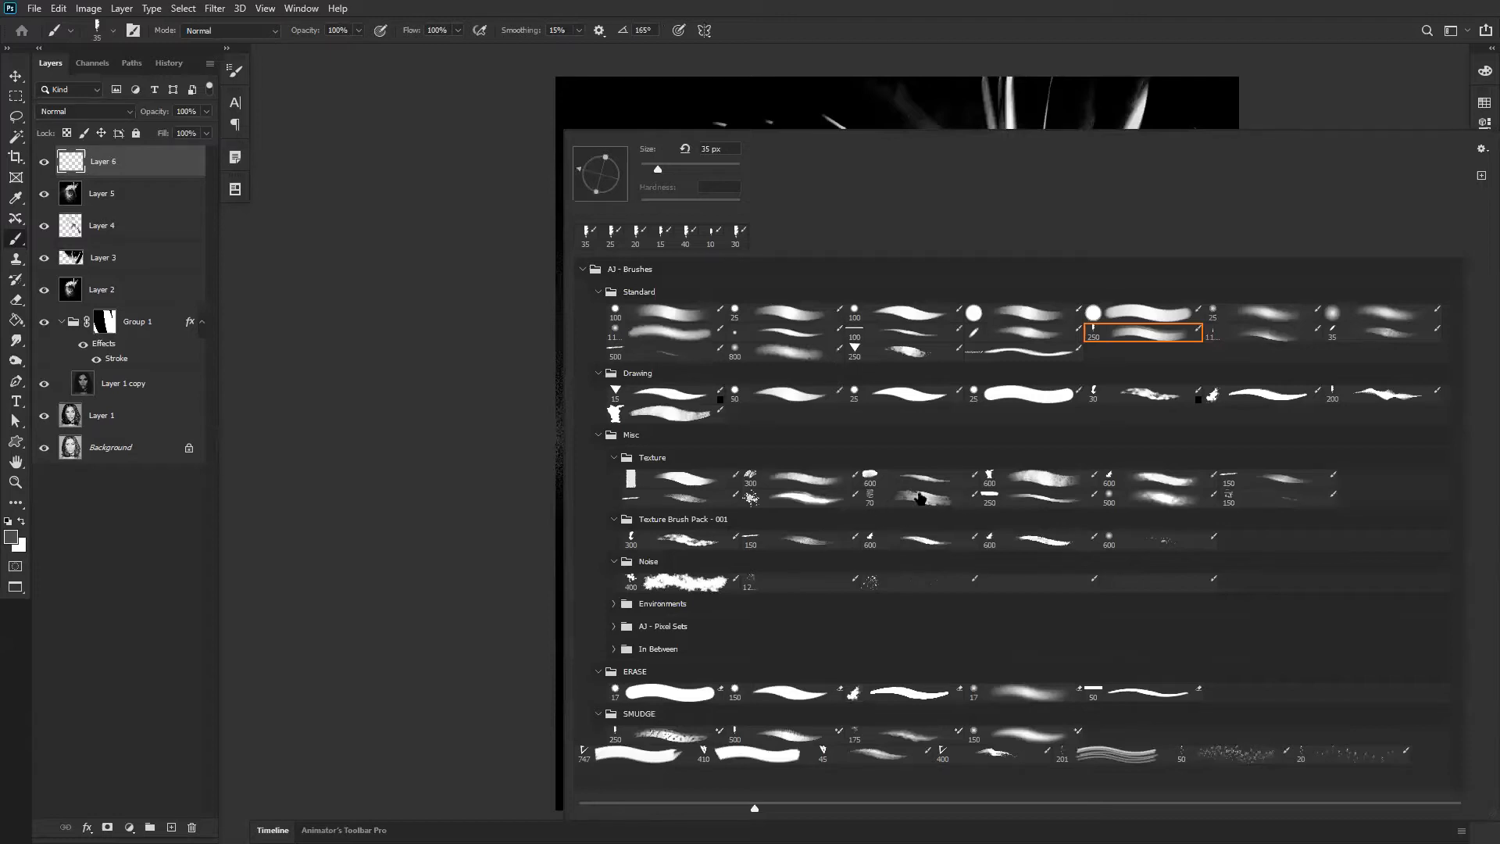
pyautogui.click(1123, 490)
pyautogui.click(457, 619)
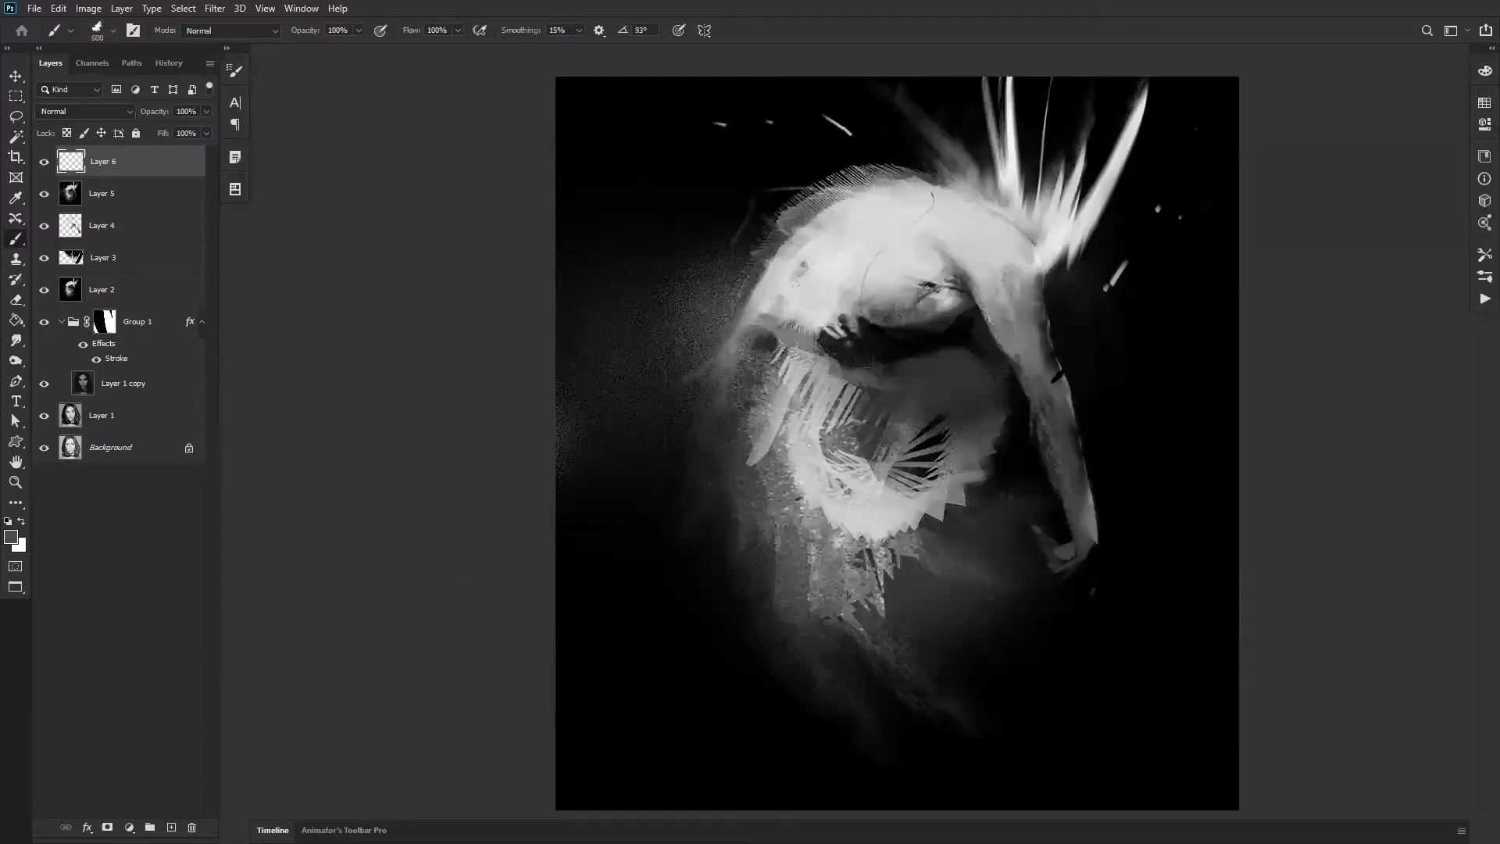
pyautogui.keyDown('alt'); pyautogui.click(1030, 378); pyautogui.keyUp('alt')
pyautogui.keyDown('alt'); pyautogui.click(1040, 348); pyautogui.keyUp('alt')
pyautogui.press('[')
pyautogui.press('[')
pyautogui.press('[')
pyautogui.press('[')
pyautogui.press('[')
pyautogui.press('[')
pyautogui.press('[')
pyautogui.press('[')
pyautogui.press('[')
pyautogui.keyDown('alt'); pyautogui.click(1015, 329); pyautogui.keyUp('alt')
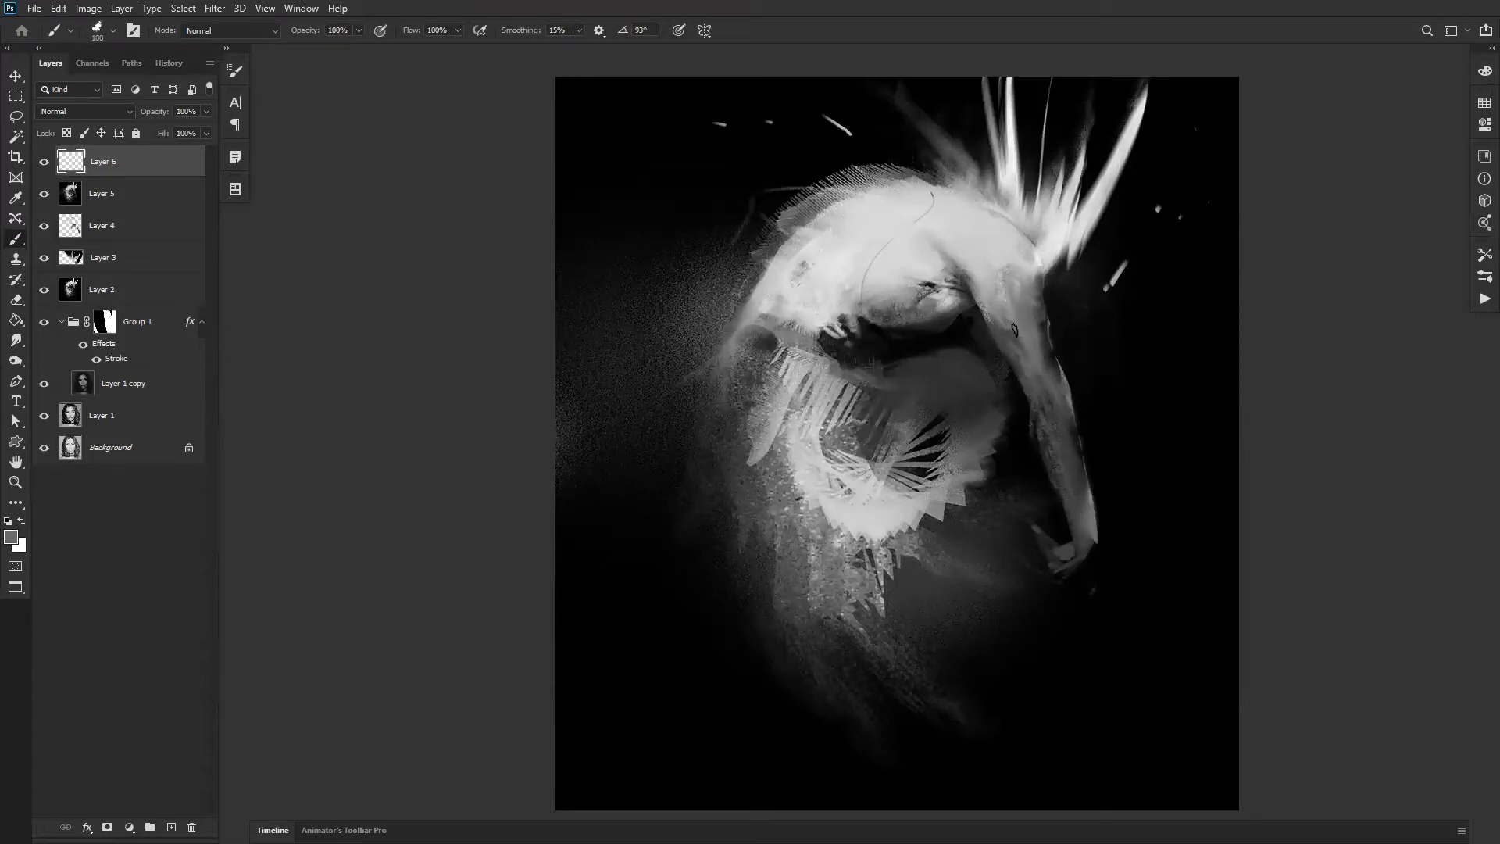
# Step: Enlarge the texture brush to 125 px and blend the limb's top into the dome with sampled light greys
pyautogui.keyDown('alt'); pyautogui.click(1004, 308); pyautogui.keyUp('alt')
pyautogui.press('[')
pyautogui.keyDown('alt'); pyautogui.click(1014, 327); pyautogui.keyUp('alt')
pyautogui.keyDown('alt'); pyautogui.click(1047, 325); pyautogui.keyUp('alt')
pyautogui.press(']')
pyautogui.press(']')
pyautogui.keyDown('alt'); pyautogui.click(996, 272); pyautogui.keyUp('alt')
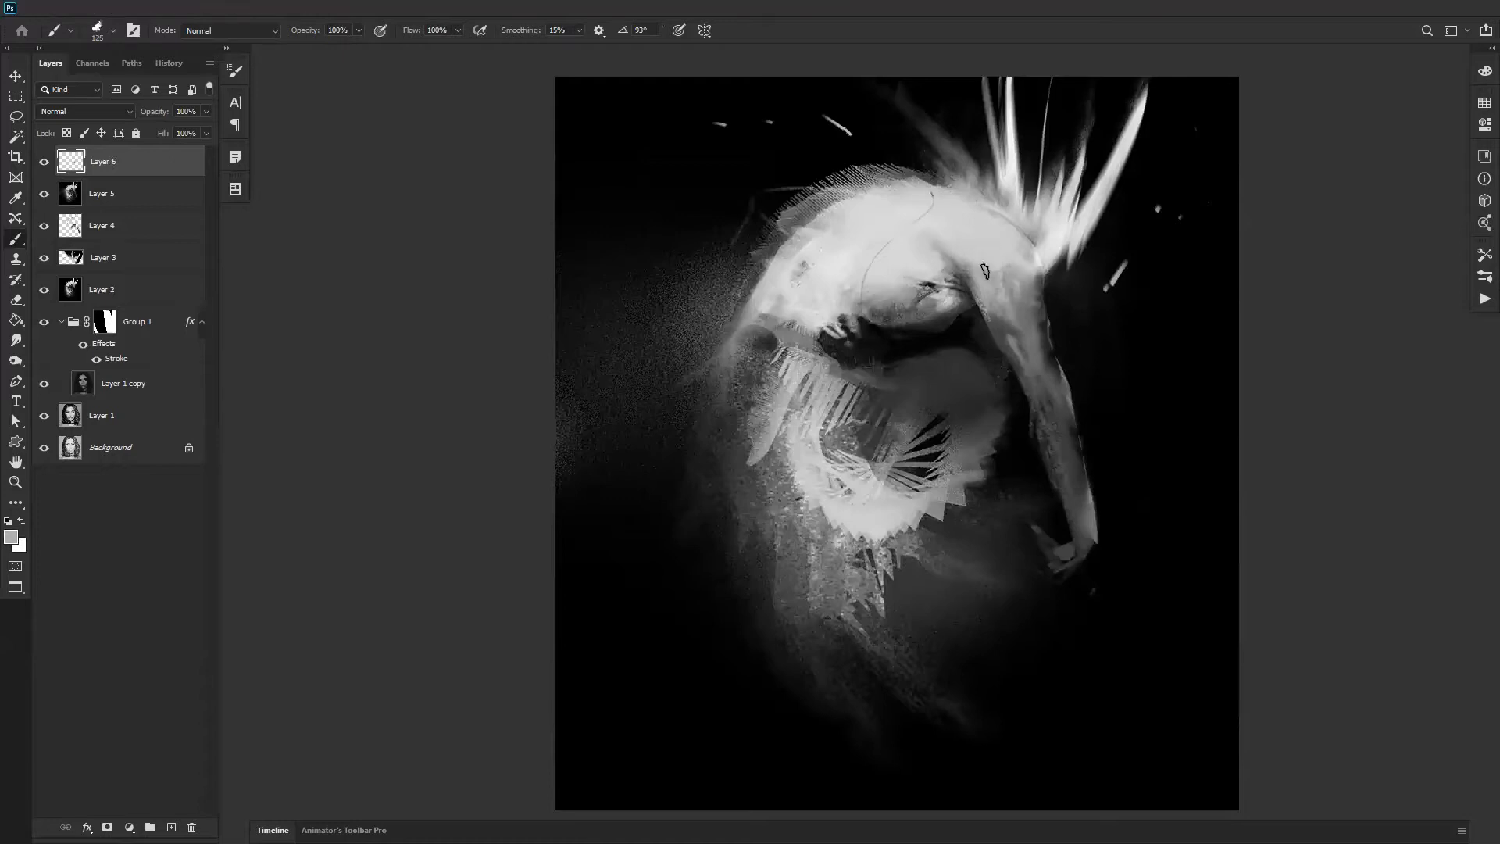
pyautogui.keyDown('alt'); pyautogui.click(1004, 225); pyautogui.keyUp('alt')
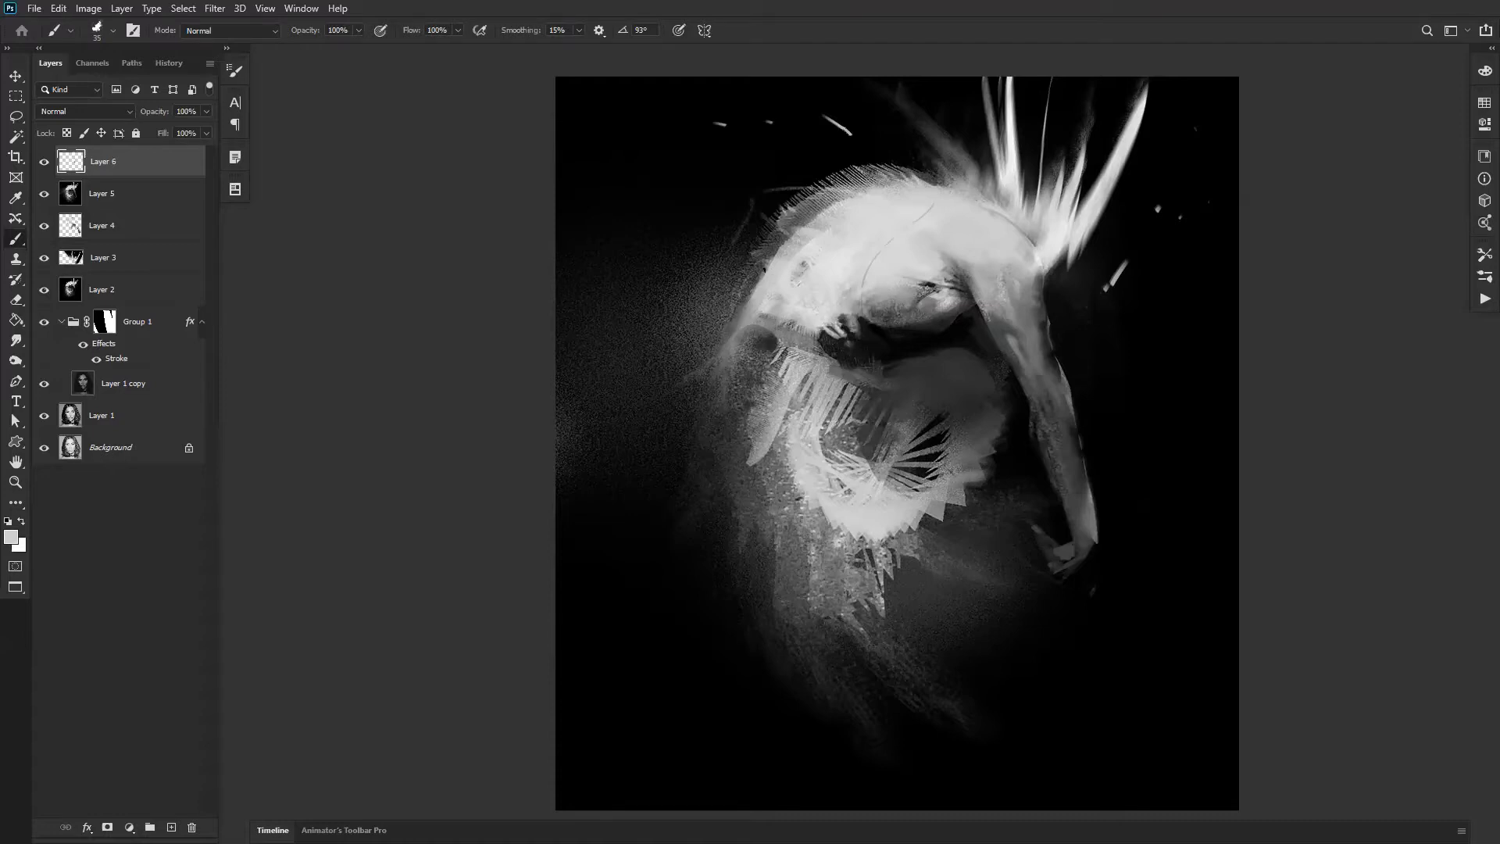
# Step: Paint a pale rim along the back of the head and textured grey strokes beneath it with sampled tones
pyautogui.moveTo(723, 348); pyautogui.dragTo(746, 315)
pyautogui.keyDown('alt'); pyautogui.click(777, 340); pyautogui.keyUp('alt')
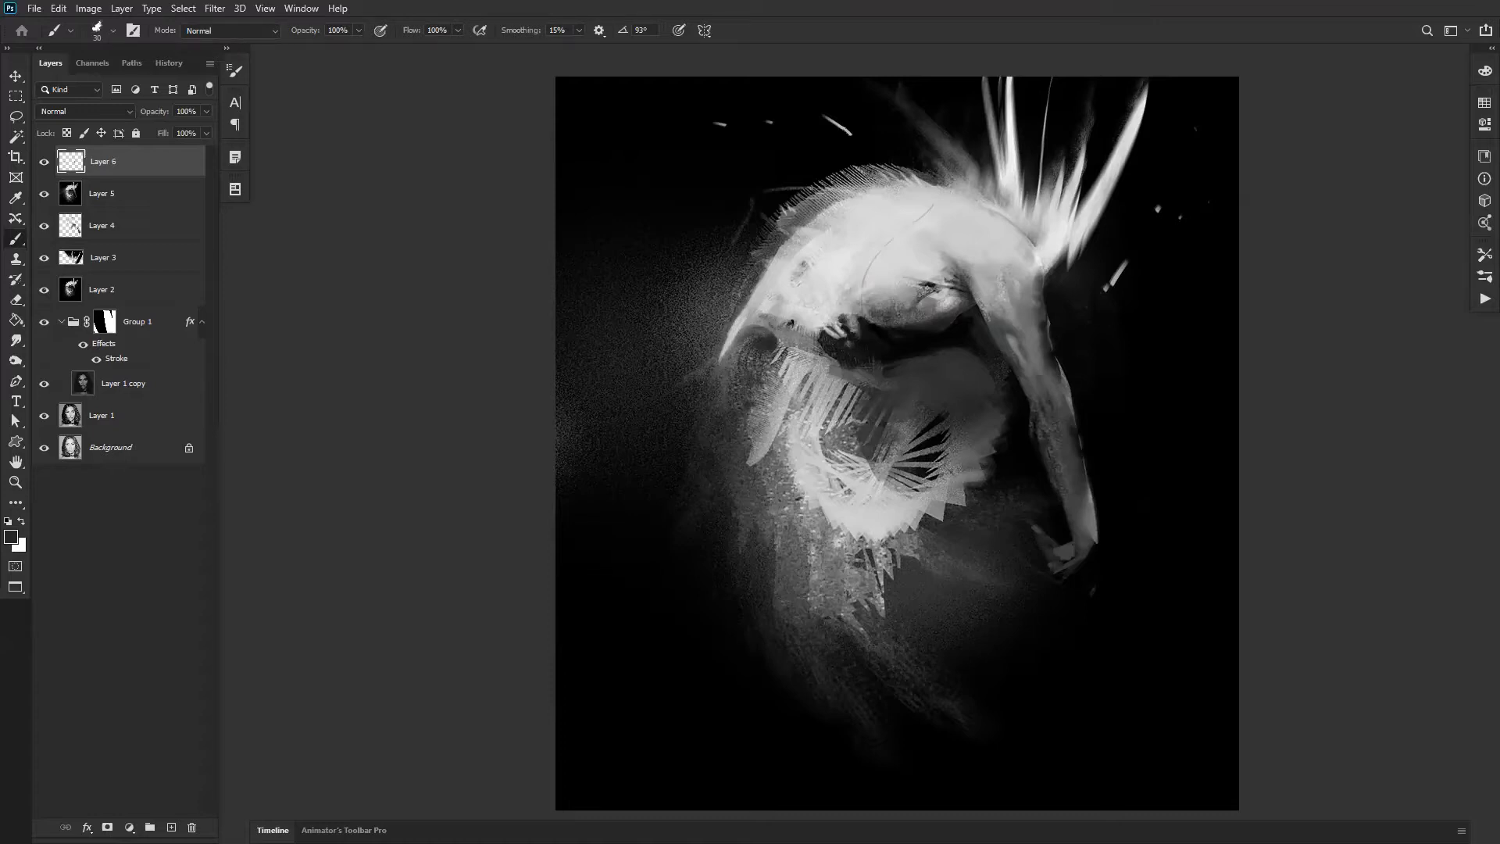
pyautogui.keyDown('alt'); pyautogui.click(765, 309); pyautogui.keyUp('alt')
pyautogui.moveTo(726, 420)
pyautogui.mouseDown()
pyautogui.moveTo(731, 403)
pyautogui.moveTo(720, 414)
pyautogui.moveTo(738, 439)
pyautogui.mouseUp()
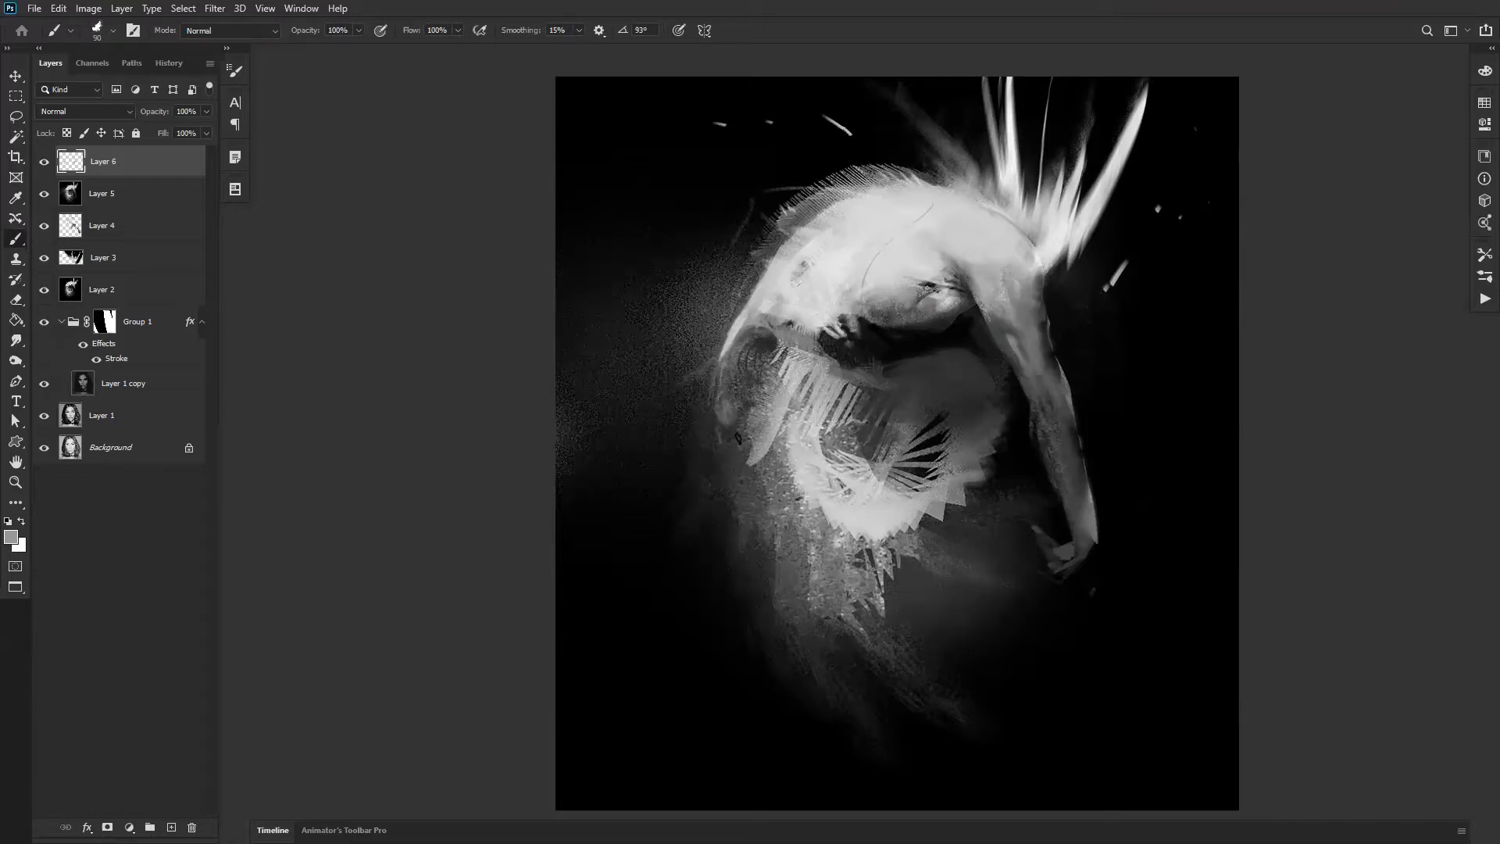
# Step: Flip the canvas horizontally, reduce the brush to 45 px, and paint light strokes along the jaw beneath the dark gap
pyautogui.hotkey('ctrl', 'shift', 'h')
pyautogui.moveTo(1072, 423); pyautogui.dragTo(950, 417)
pyautogui.keyDown('alt'); pyautogui.click(867, 321); pyautogui.keyUp('alt')
pyautogui.press('[')
pyautogui.press('[')
pyautogui.press('[')
pyautogui.press('[')
pyautogui.press('[')
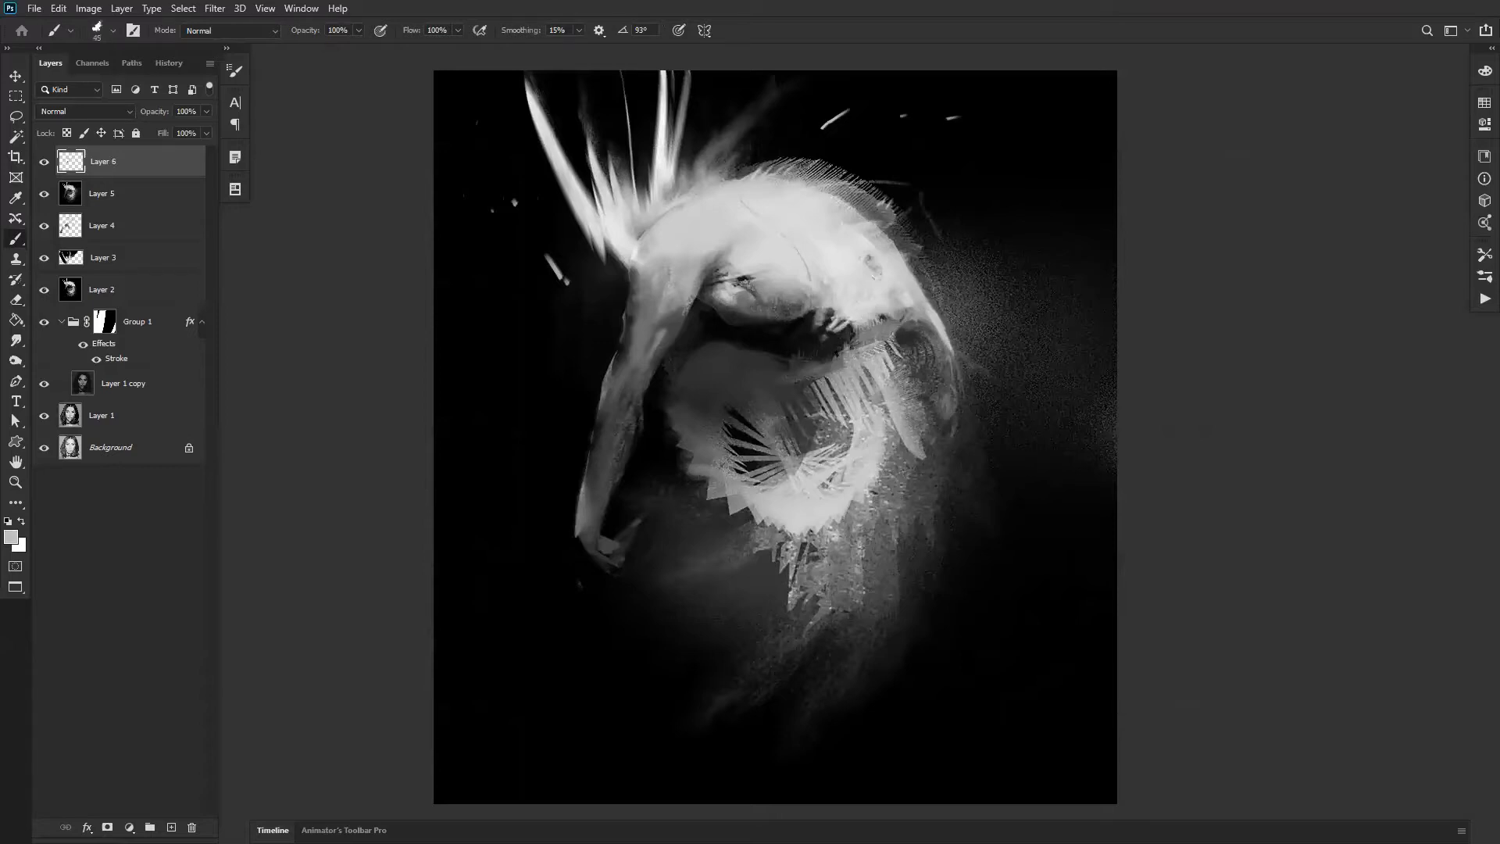
pyautogui.moveTo(848, 344); pyautogui.dragTo(796, 372)
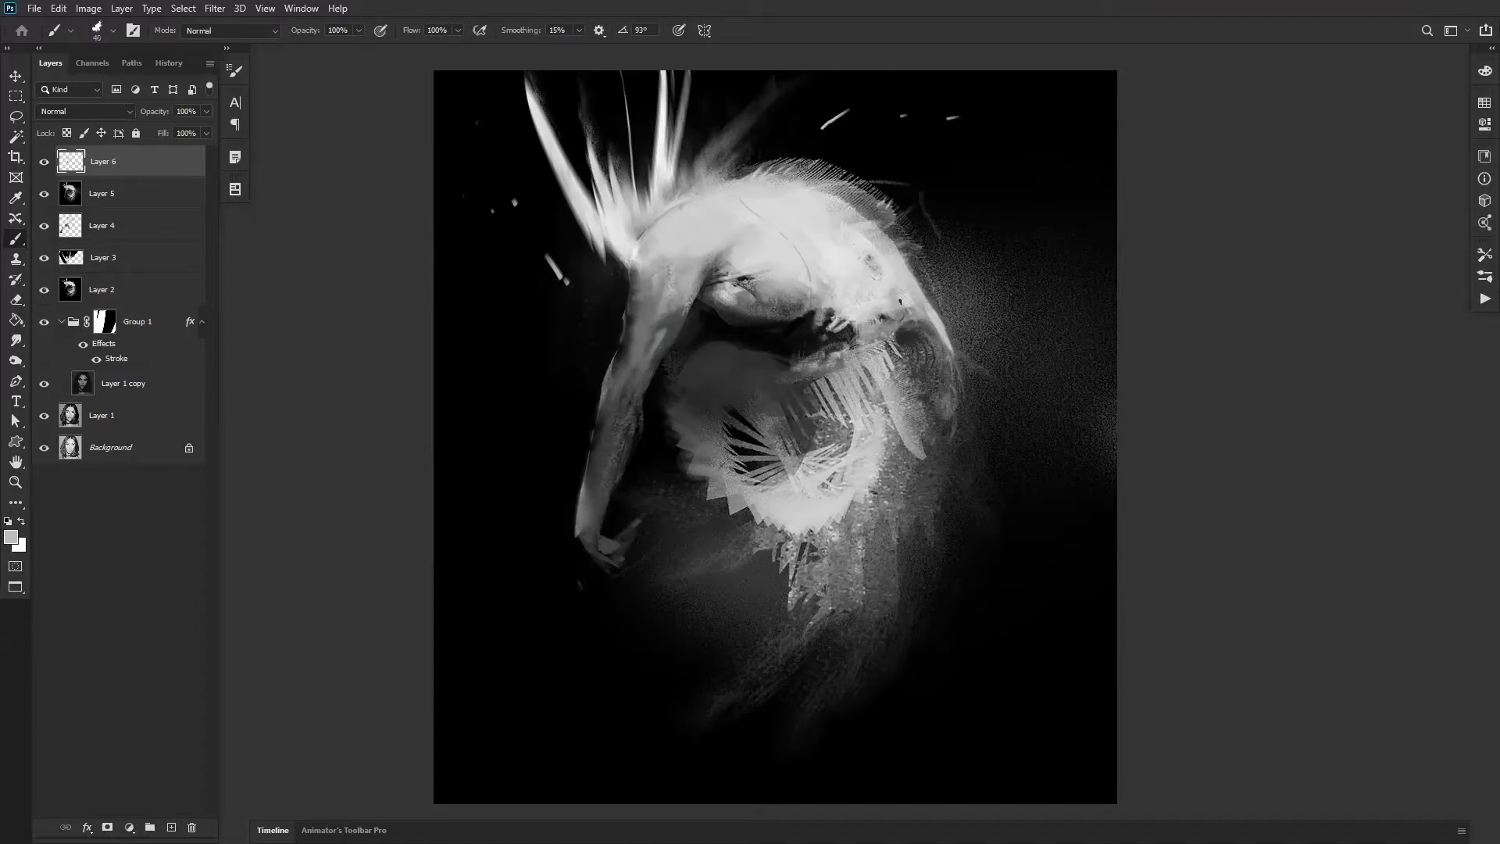
pyautogui.keyDown('alt'); pyautogui.click(868, 302); pyautogui.keyUp('alt')
# Step: Flip the canvas back, sample tones around the head's back edge, and choose a 100 px soft round brush
pyautogui.hotkey('ctrl', 'f')
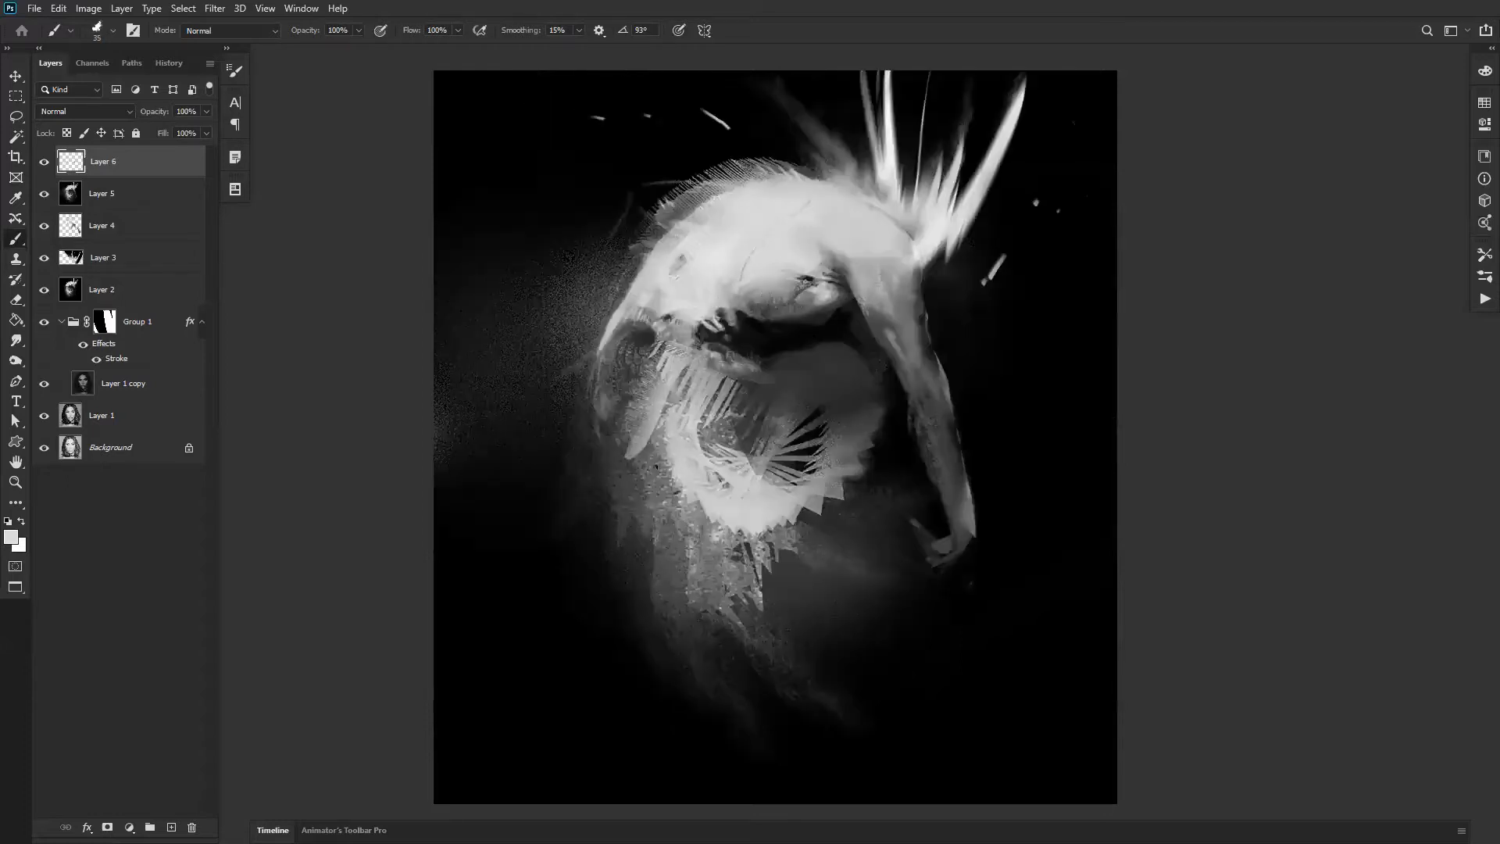
pyautogui.keyDown('alt'); pyautogui.click(640, 437); pyautogui.keyUp('alt')
pyautogui.keyDown('alt'); pyautogui.click(588, 434); pyautogui.keyUp('alt')
pyautogui.rightClick(824, 398)
pyautogui.click(1398, 313)
pyautogui.click(336, 633)
# Step: Try a Motion Blur with a 79° angle and 92-pixel distance on the layer with the dashes
pyautogui.hotkey('ctrl', 'alt', 'f')
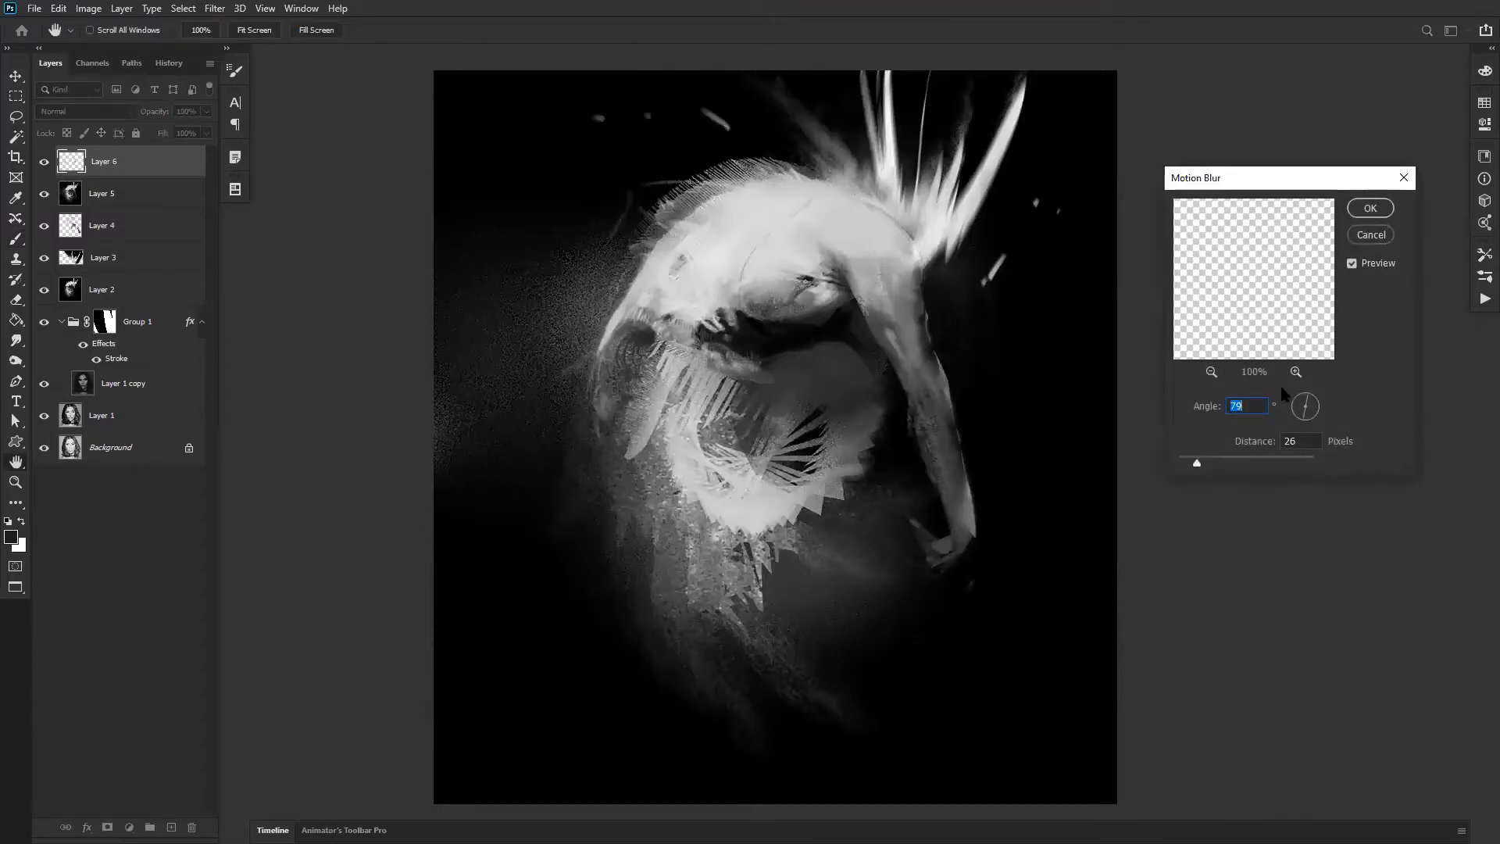
pyautogui.click(1221, 461)
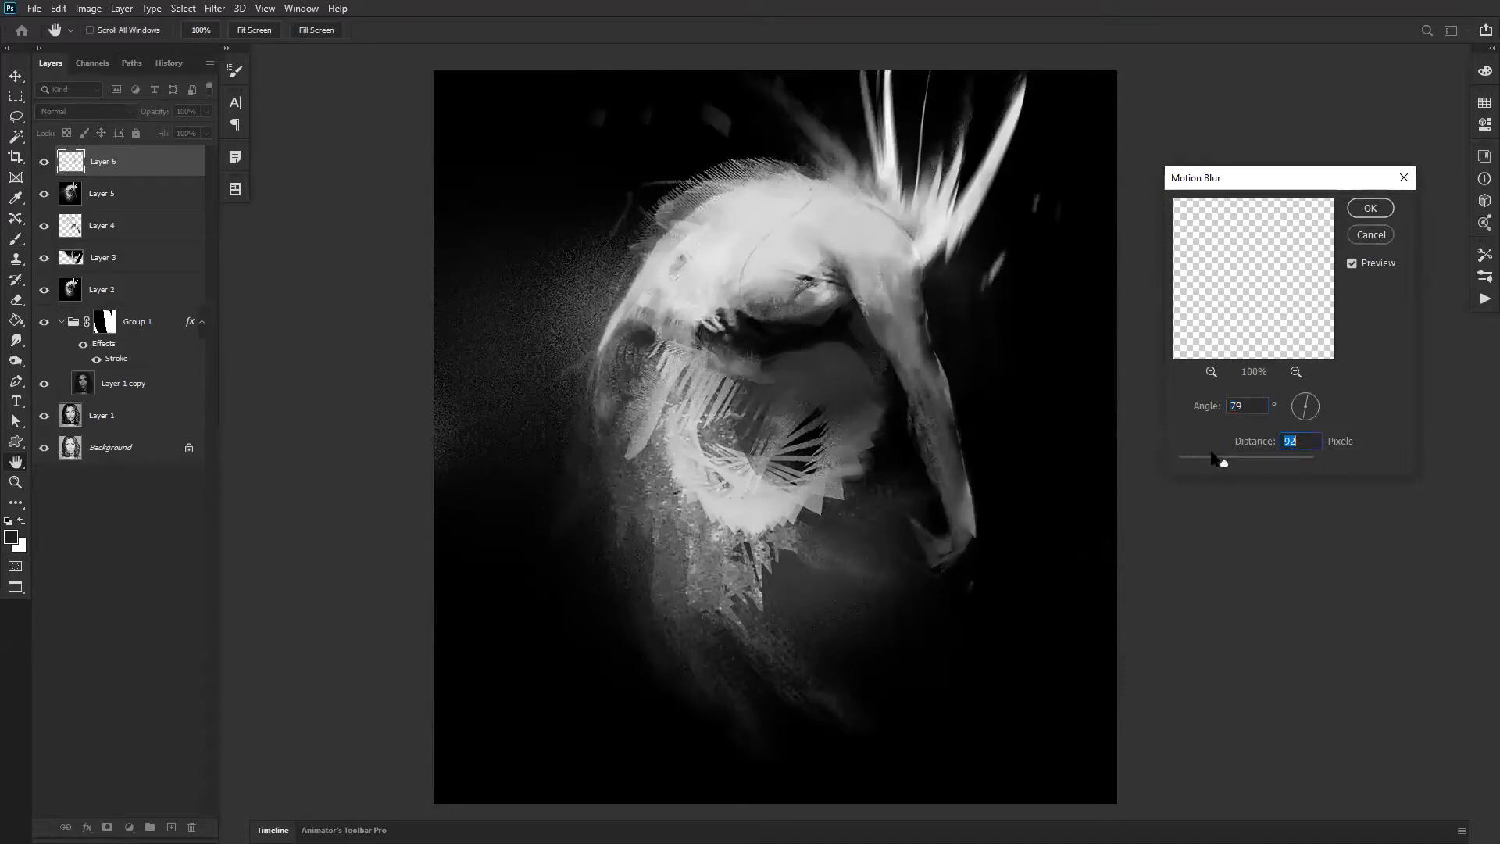
pyautogui.click(1370, 208)
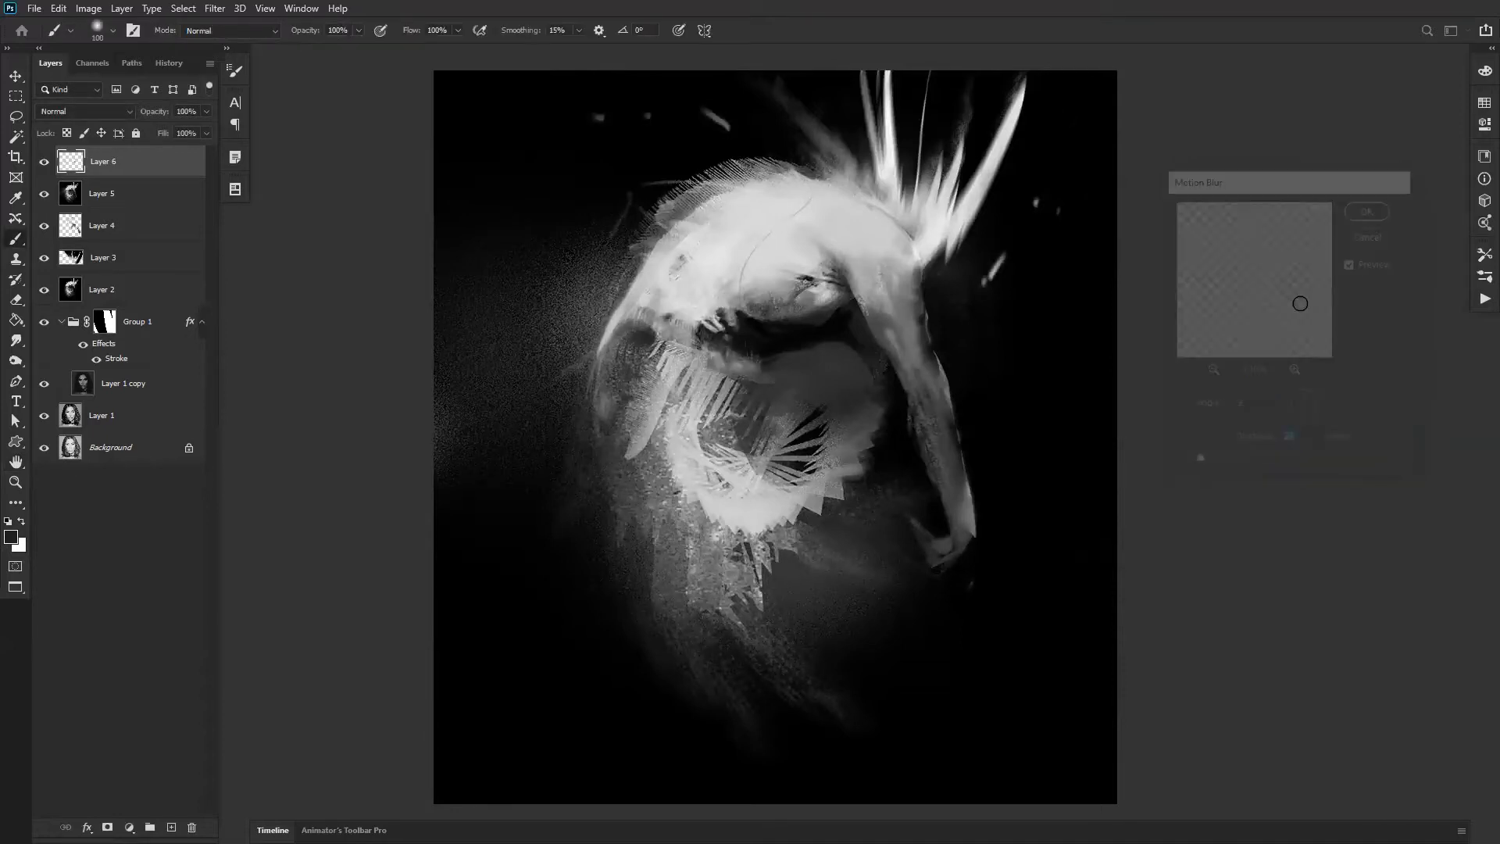
# Step: Merge the dashes layer into the layer below, add a new empty layer, and sample a light grey from the rim
pyautogui.hotkey('ctrl', 'e')
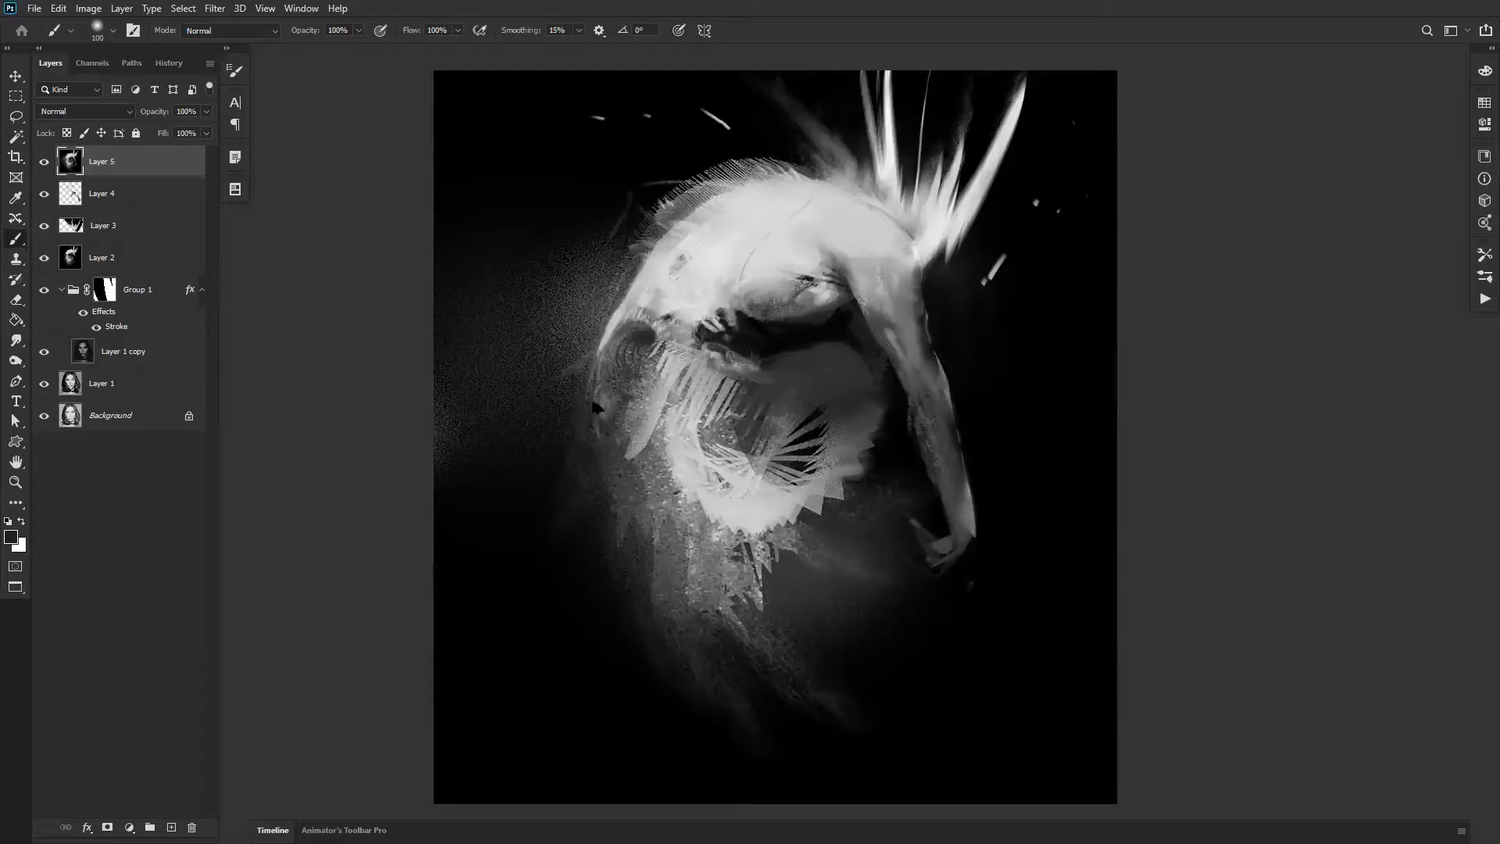
pyautogui.hotkey('ctrl', 'shift', 'alt', 'n')
pyautogui.press('l')
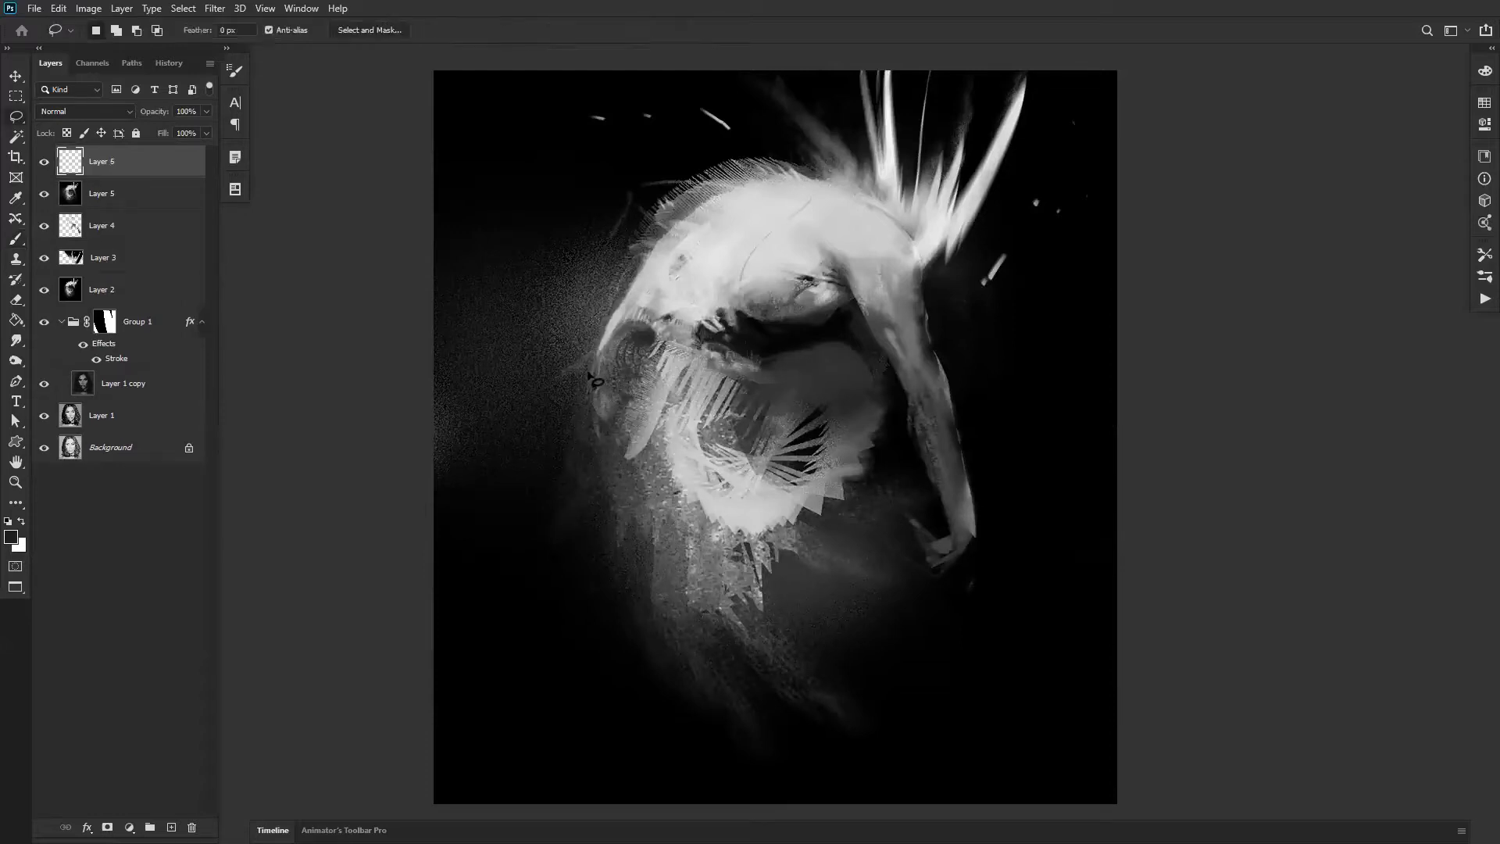
pyautogui.press('b')
pyautogui.keyDown('alt'); pyautogui.click(600, 356); pyautogui.keyUp('alt')
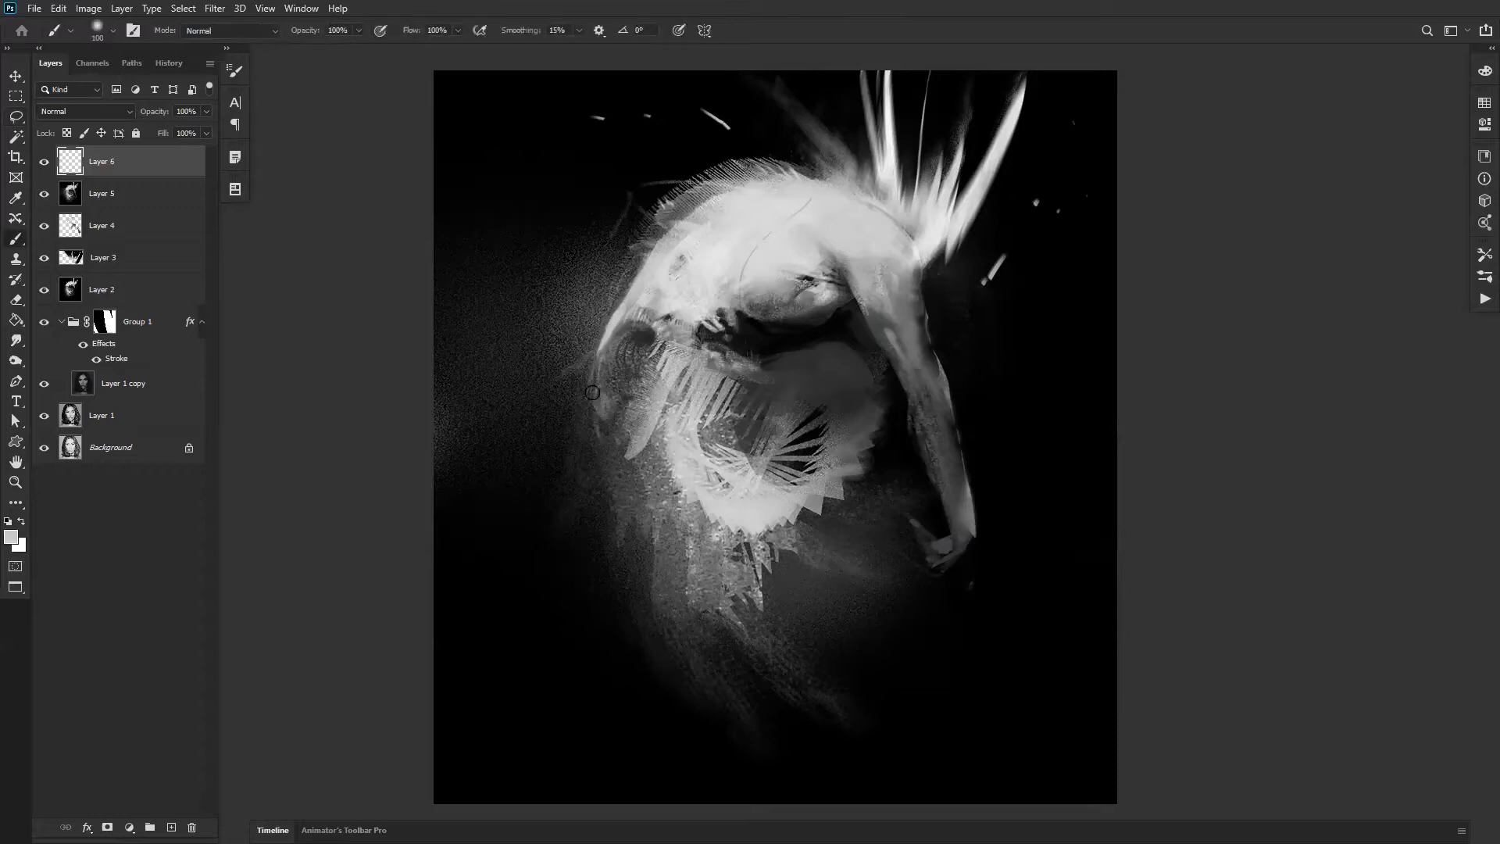
pyautogui.rightClick(593, 393)
pyautogui.press('Escape')
# Step: Lasso several long thin shards trailing from the back of the head, plus small detached slivers beside them
pyautogui.press('l')
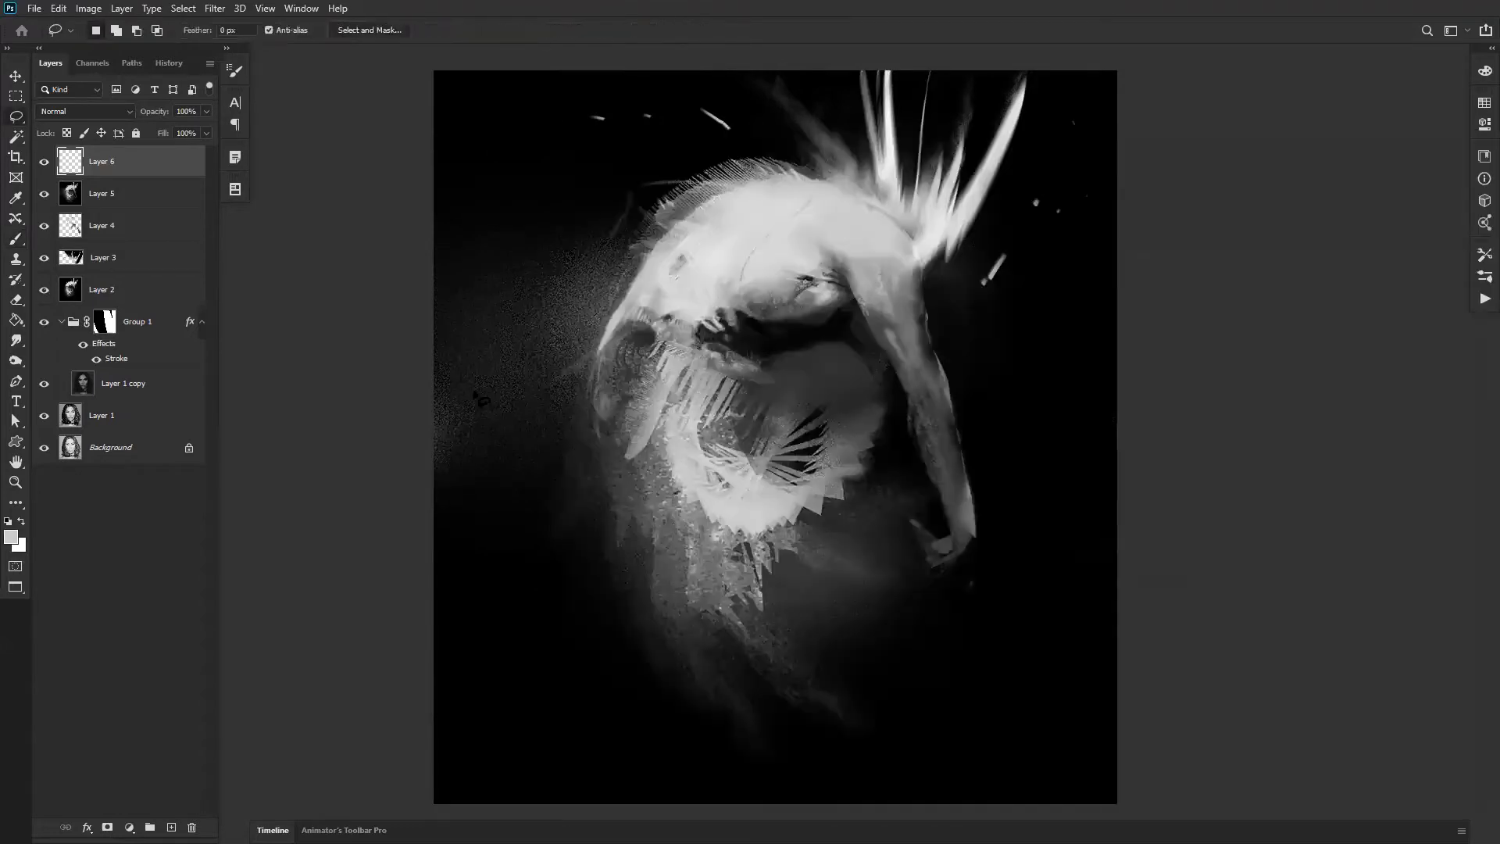
pyautogui.moveTo(607, 332); pyautogui.dragTo(586, 520)
pyautogui.moveTo(583, 587)
pyautogui.mouseDown()
pyautogui.moveTo(603, 355)
pyautogui.moveTo(603, 633)
pyautogui.moveTo(641, 753)
pyautogui.moveTo(600, 501)
pyautogui.moveTo(595, 556)
pyautogui.moveTo(640, 583)
pyautogui.moveTo(618, 492)
pyautogui.mouseUp()
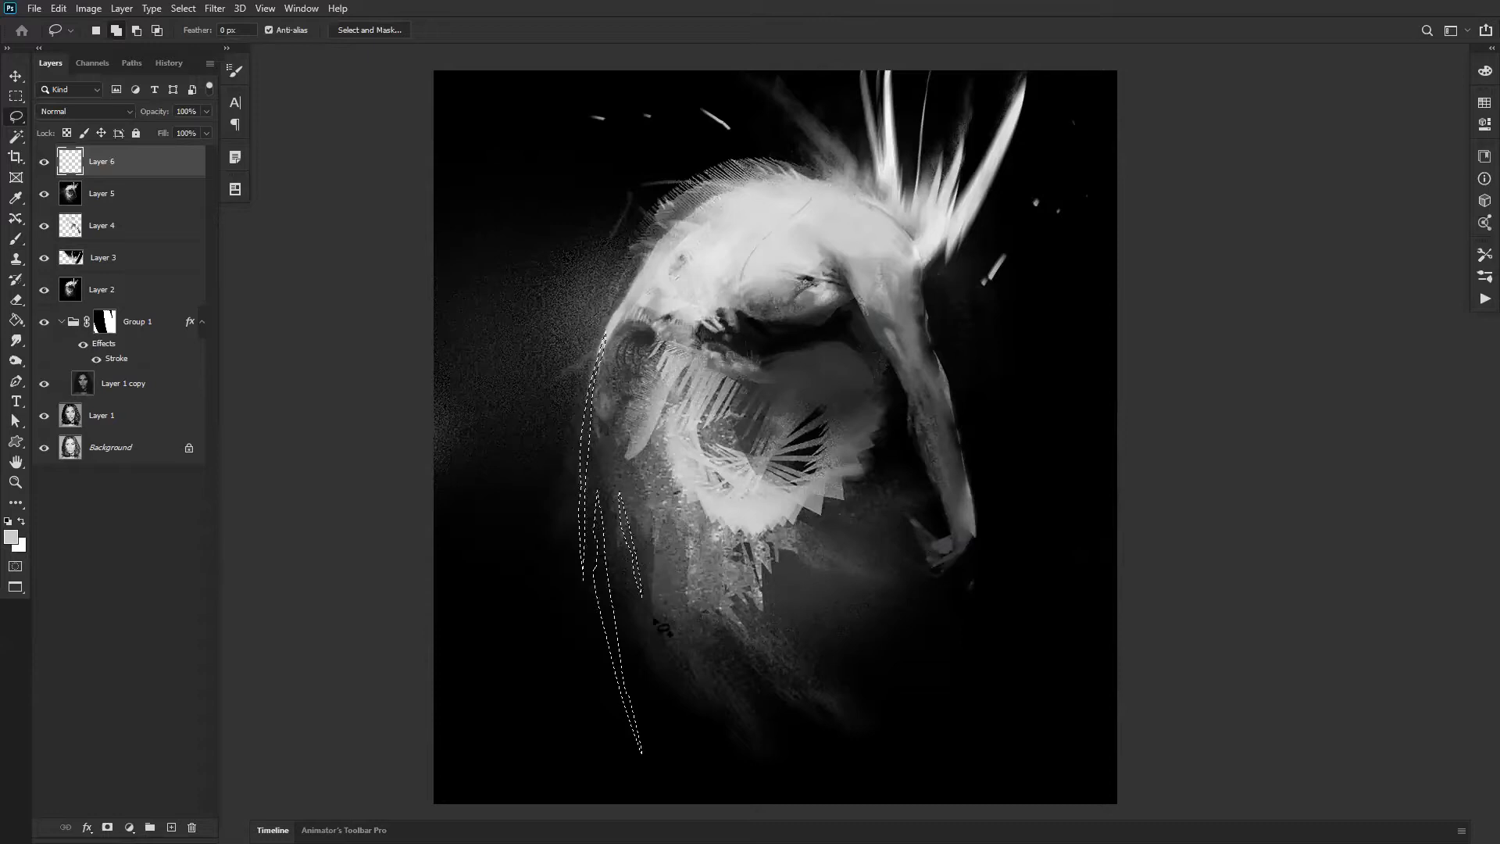
pyautogui.moveTo(658, 577); pyautogui.dragTo(647, 551)
pyautogui.moveTo(562, 366)
pyautogui.mouseDown()
pyautogui.moveTo(523, 450)
pyautogui.moveTo(578, 321)
pyautogui.mouseUp()
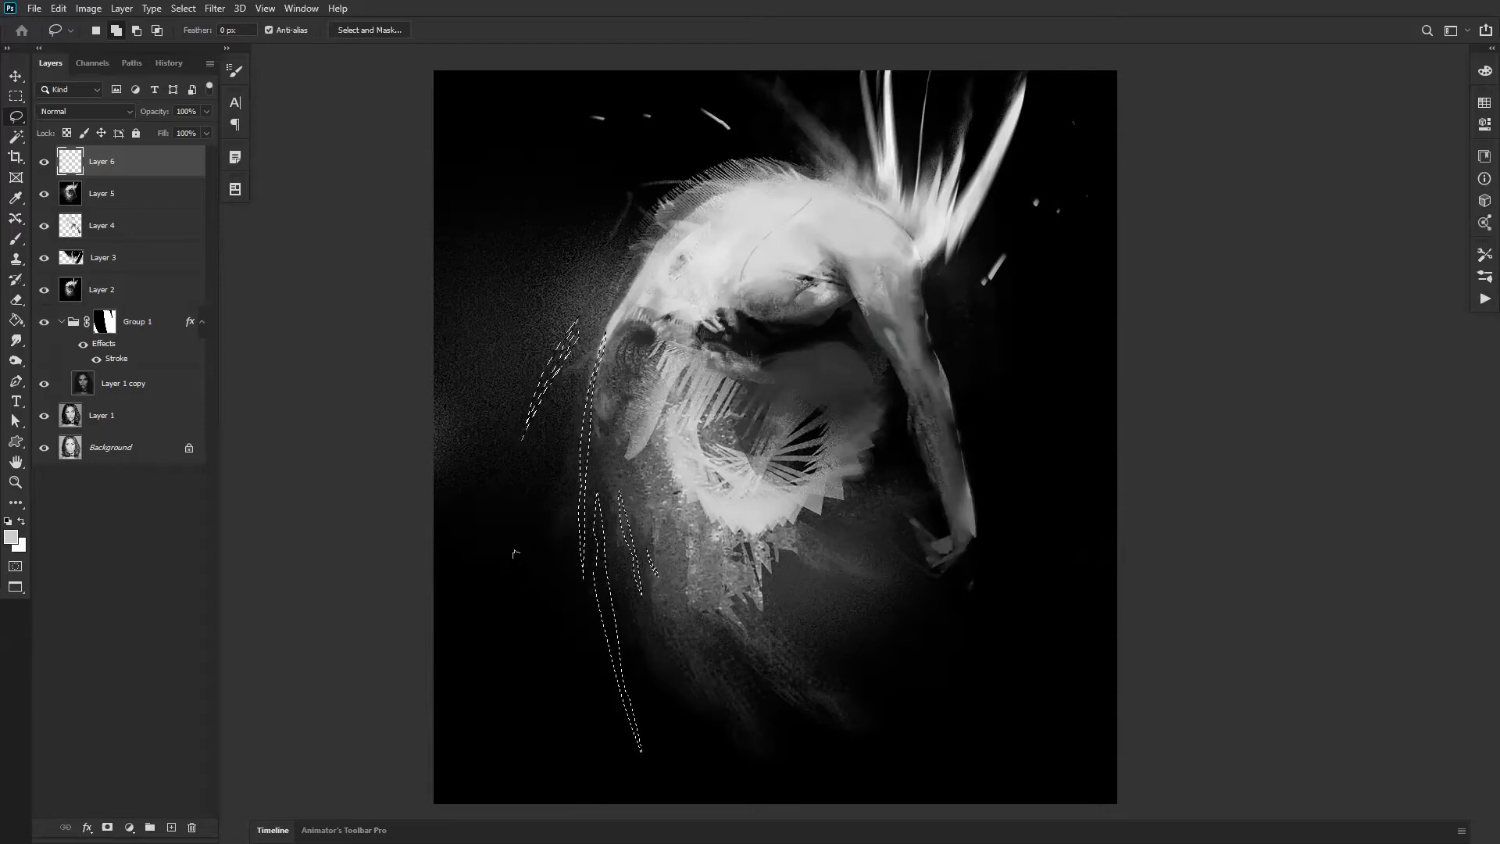
pyautogui.moveTo(514, 552); pyautogui.dragTo(517, 557)
# Step: Fill the selected shards with white using a 700 px soft brush and clear the selection
pyautogui.press('b')
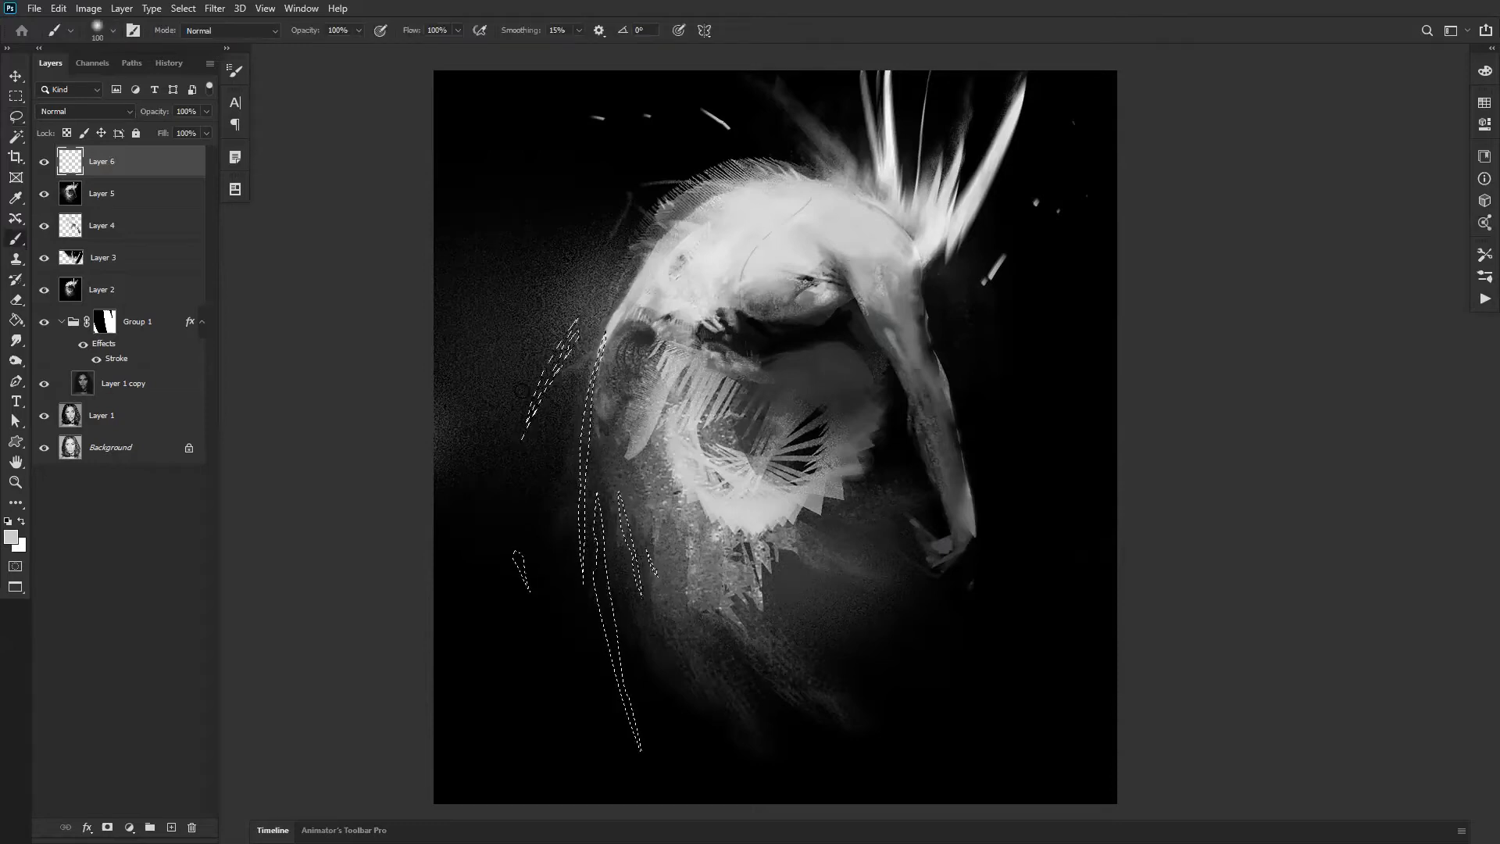
pyautogui.press(']')
pyautogui.press(']')
pyautogui.press(']')
pyautogui.press(']')
pyautogui.press(']')
pyautogui.press(']')
pyautogui.press(']')
pyautogui.press(']')
pyautogui.press(']')
pyautogui.press(']')
pyautogui.press('d')
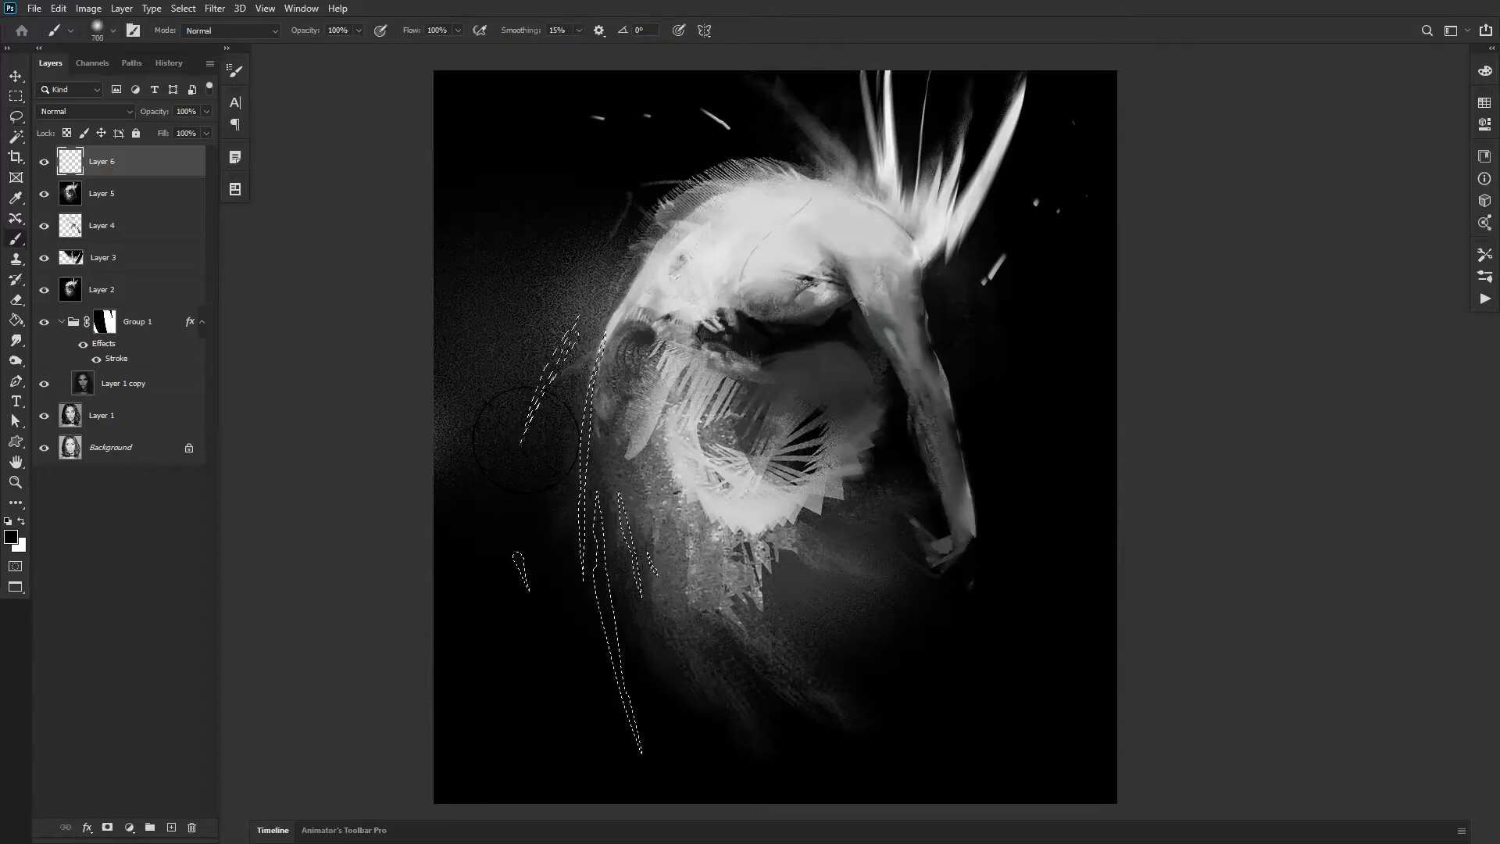
pyautogui.press('x')
pyautogui.moveTo(540, 363)
pyautogui.mouseDown()
pyautogui.moveTo(539, 394)
pyautogui.moveTo(579, 310)
pyautogui.moveTo(518, 424)
pyautogui.moveTo(545, 412)
pyautogui.moveTo(588, 472)
pyautogui.moveTo(650, 764)
pyautogui.mouseUp()
pyautogui.hotkey('ctrl', 'd')
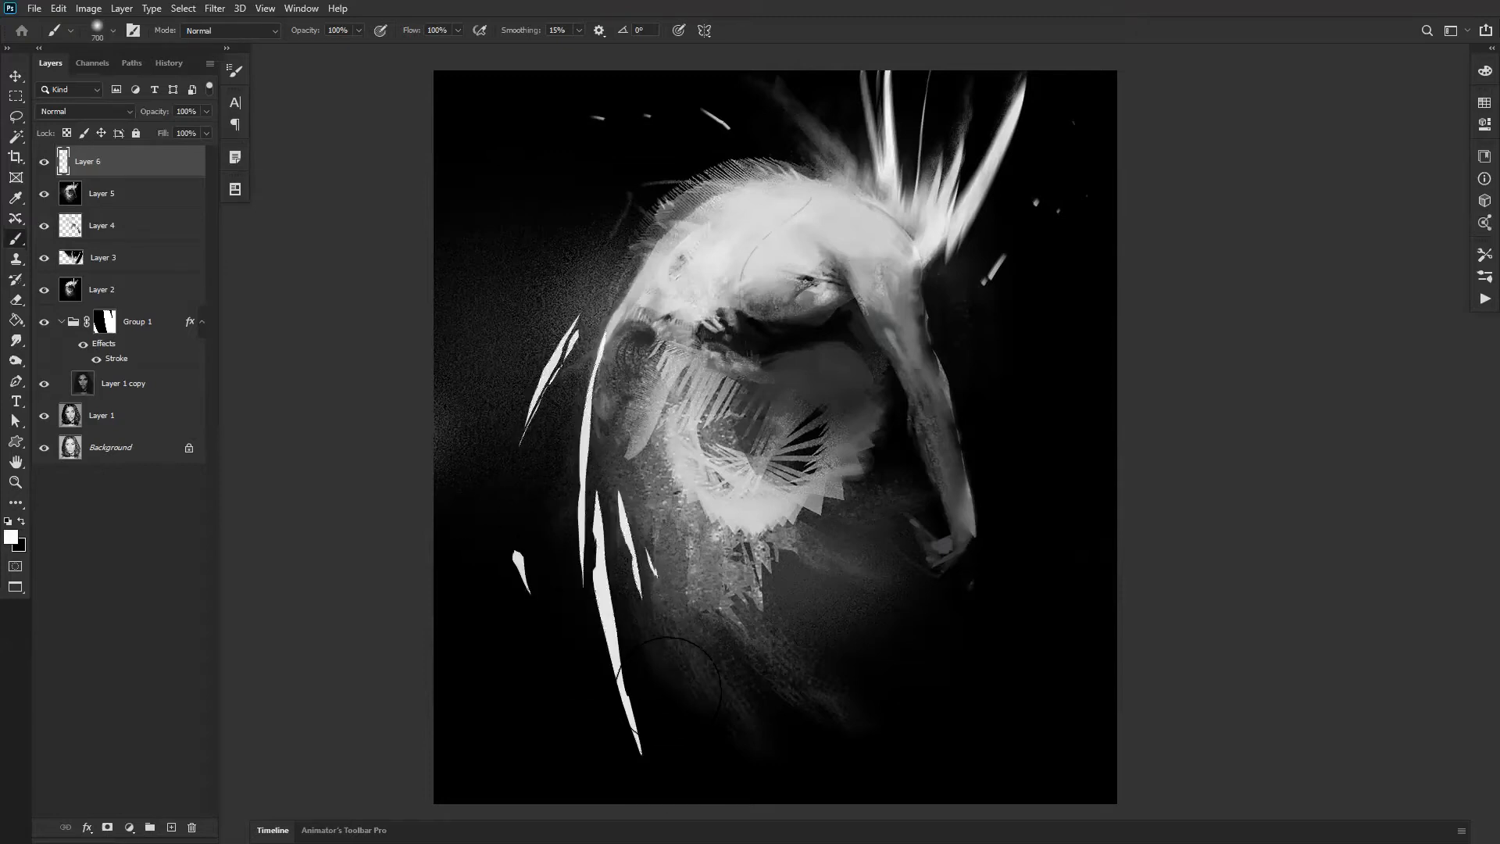
# Step: Apply a Motion Blur to the white shards with a 63° angle and a 96-pixel distance
pyautogui.hotkey('ctrl', 'alt', 'f')
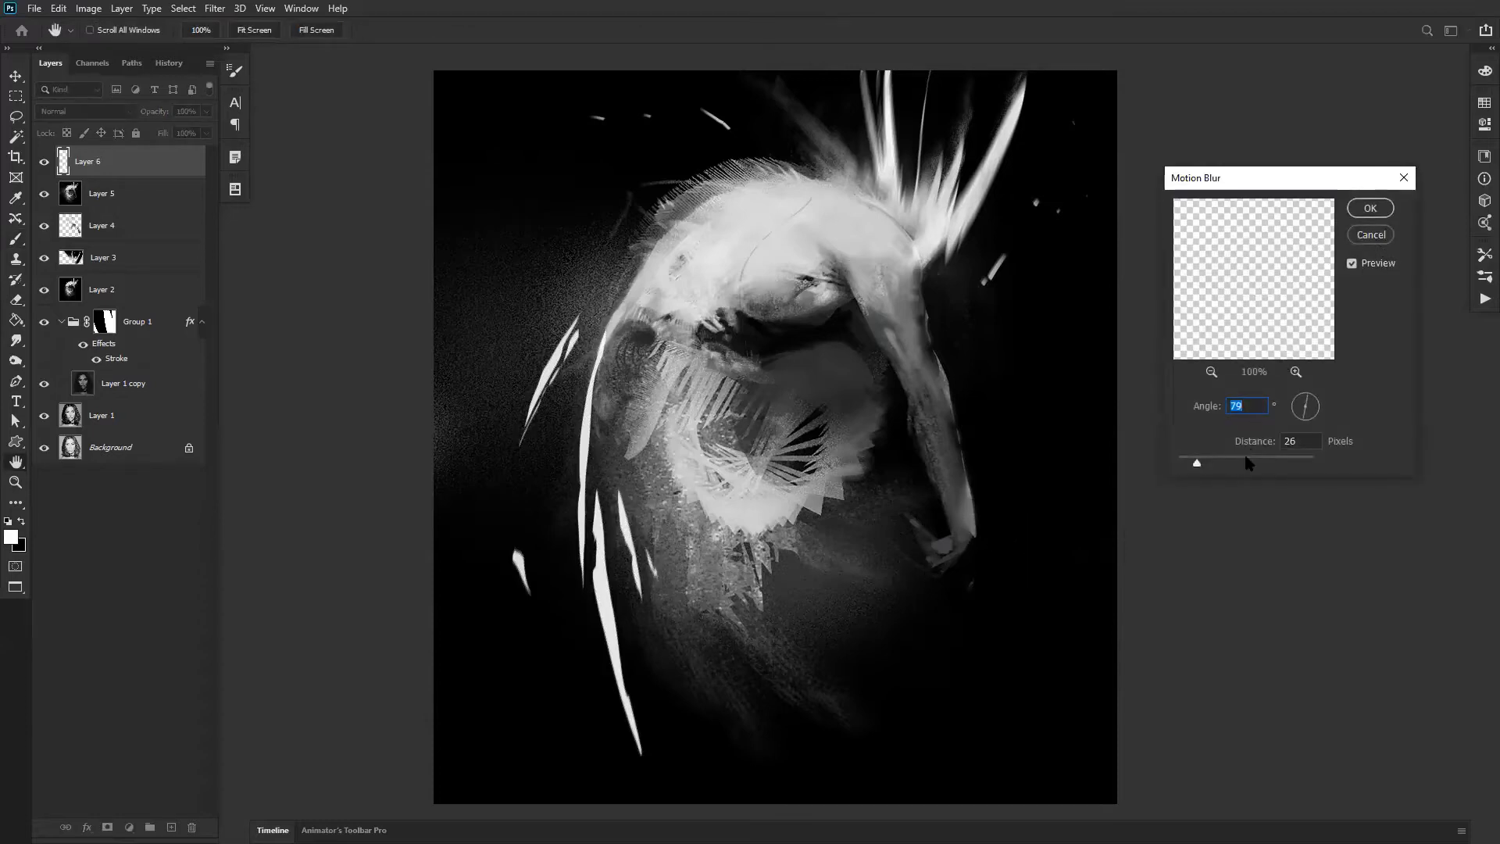
pyautogui.click(1222, 462)
pyautogui.click(1315, 405)
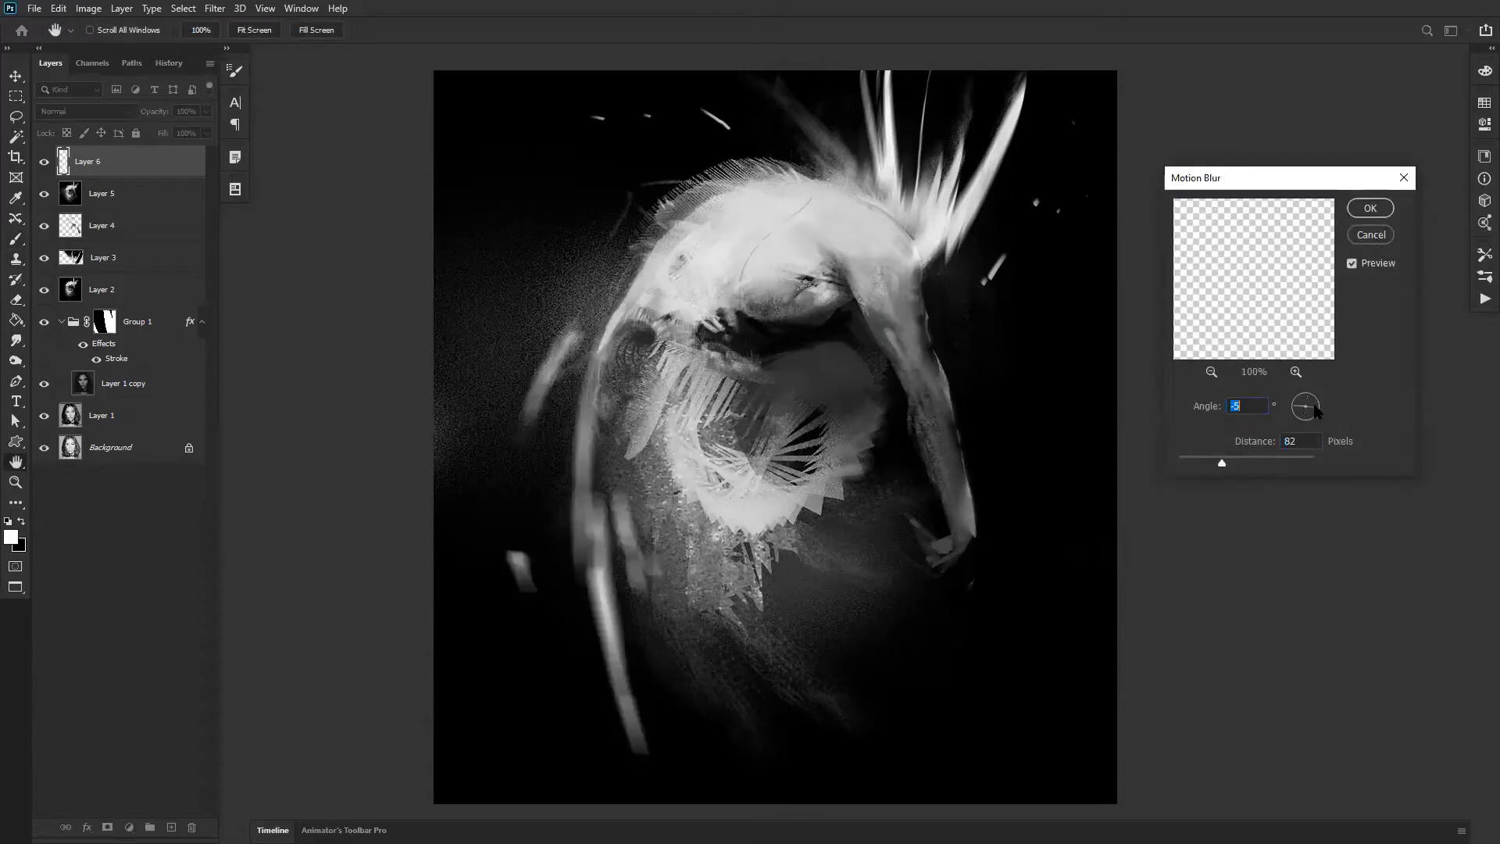
pyautogui.moveTo(1314, 405); pyautogui.dragTo(1309, 400)
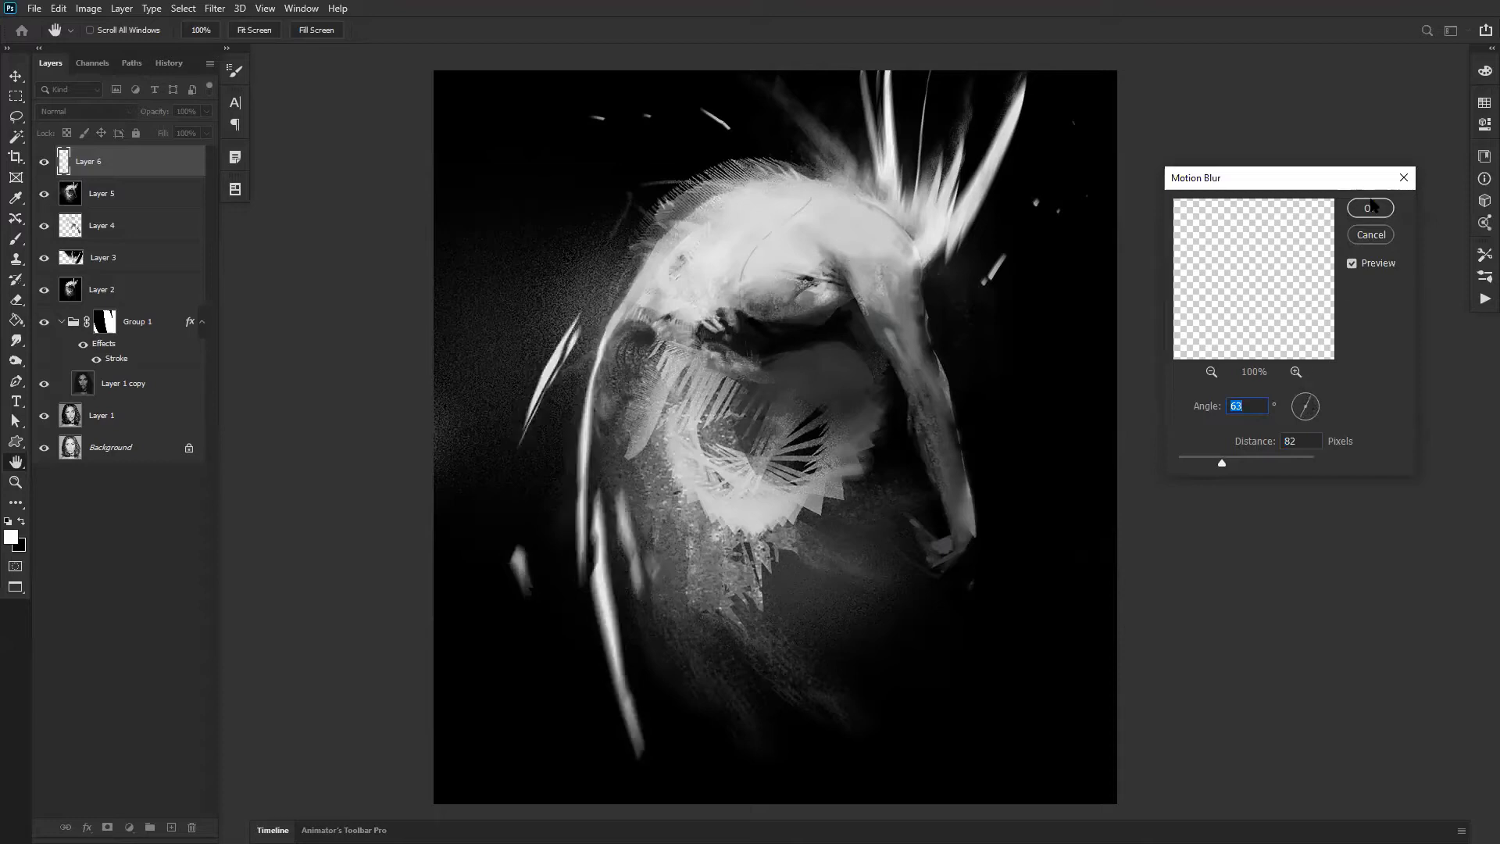
pyautogui.click(1238, 460)
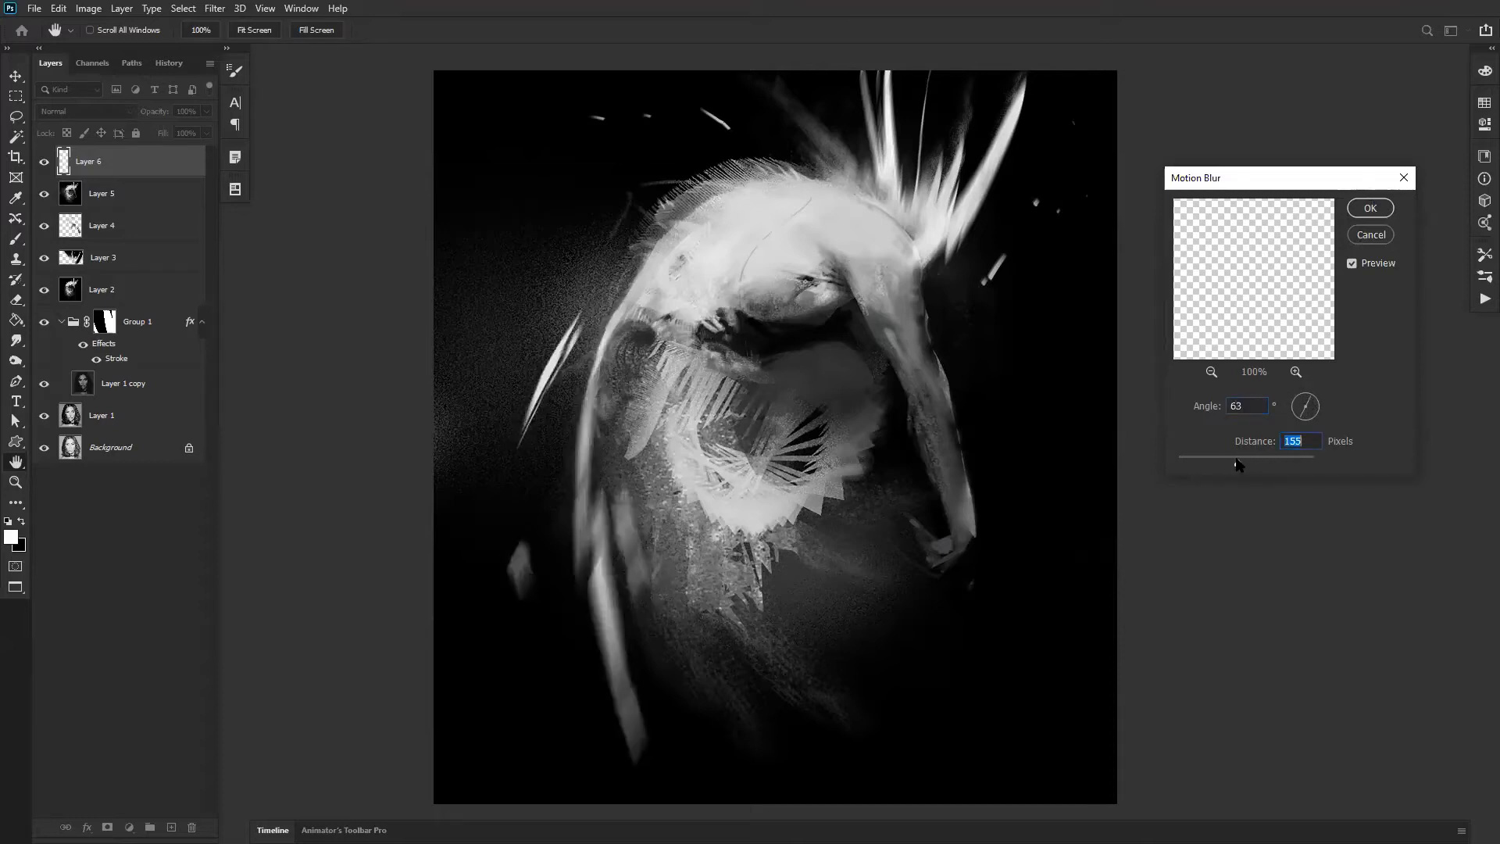
pyautogui.click(1225, 461)
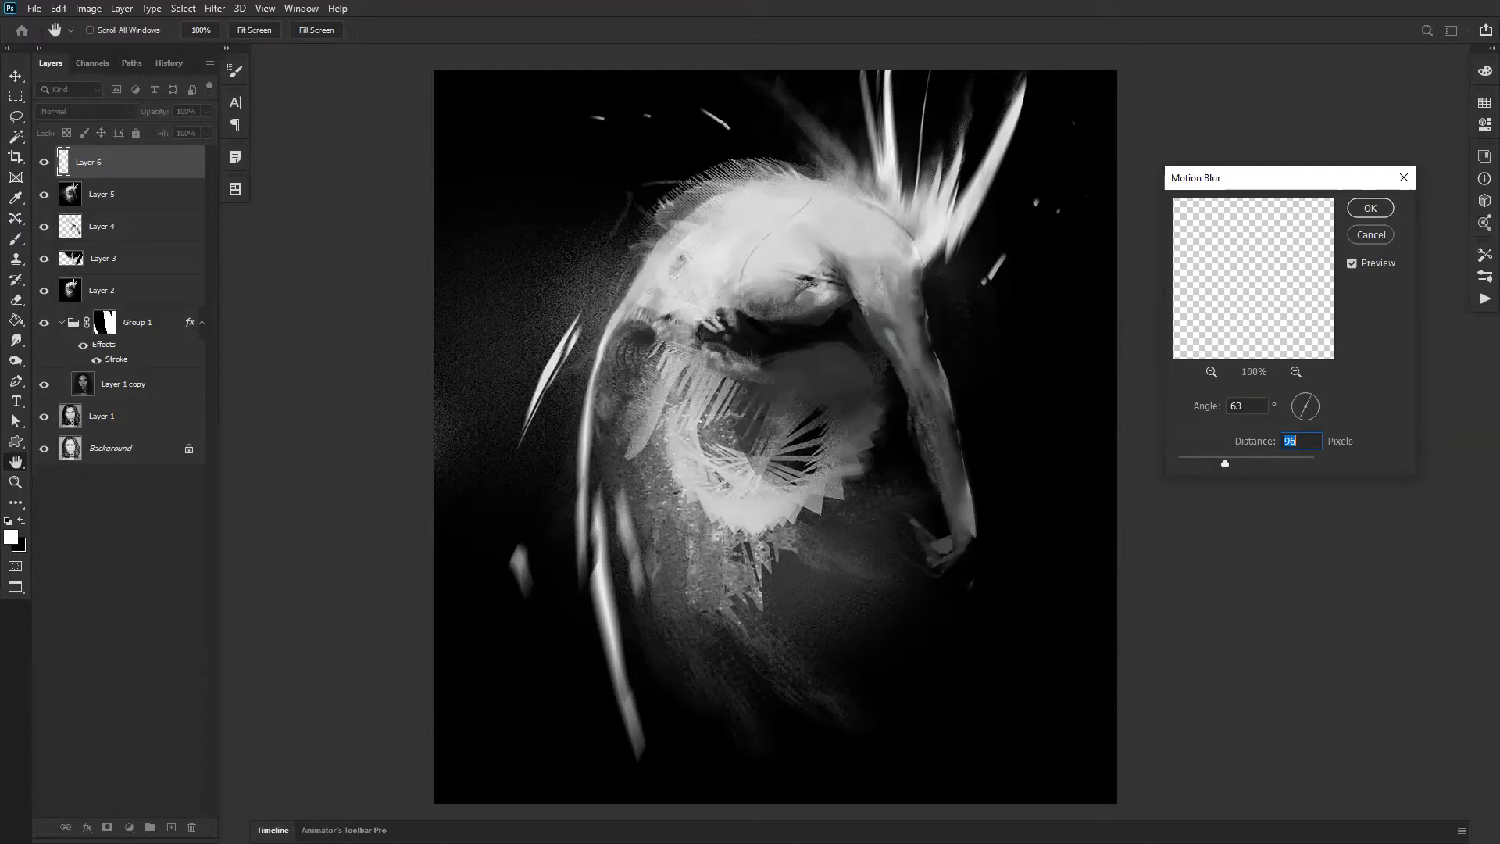
pyautogui.click(1370, 207)
# Step: Enlarge the soft eraser to 200 px and fade the detached sliver and the upper strand behind the head
pyautogui.press('e')
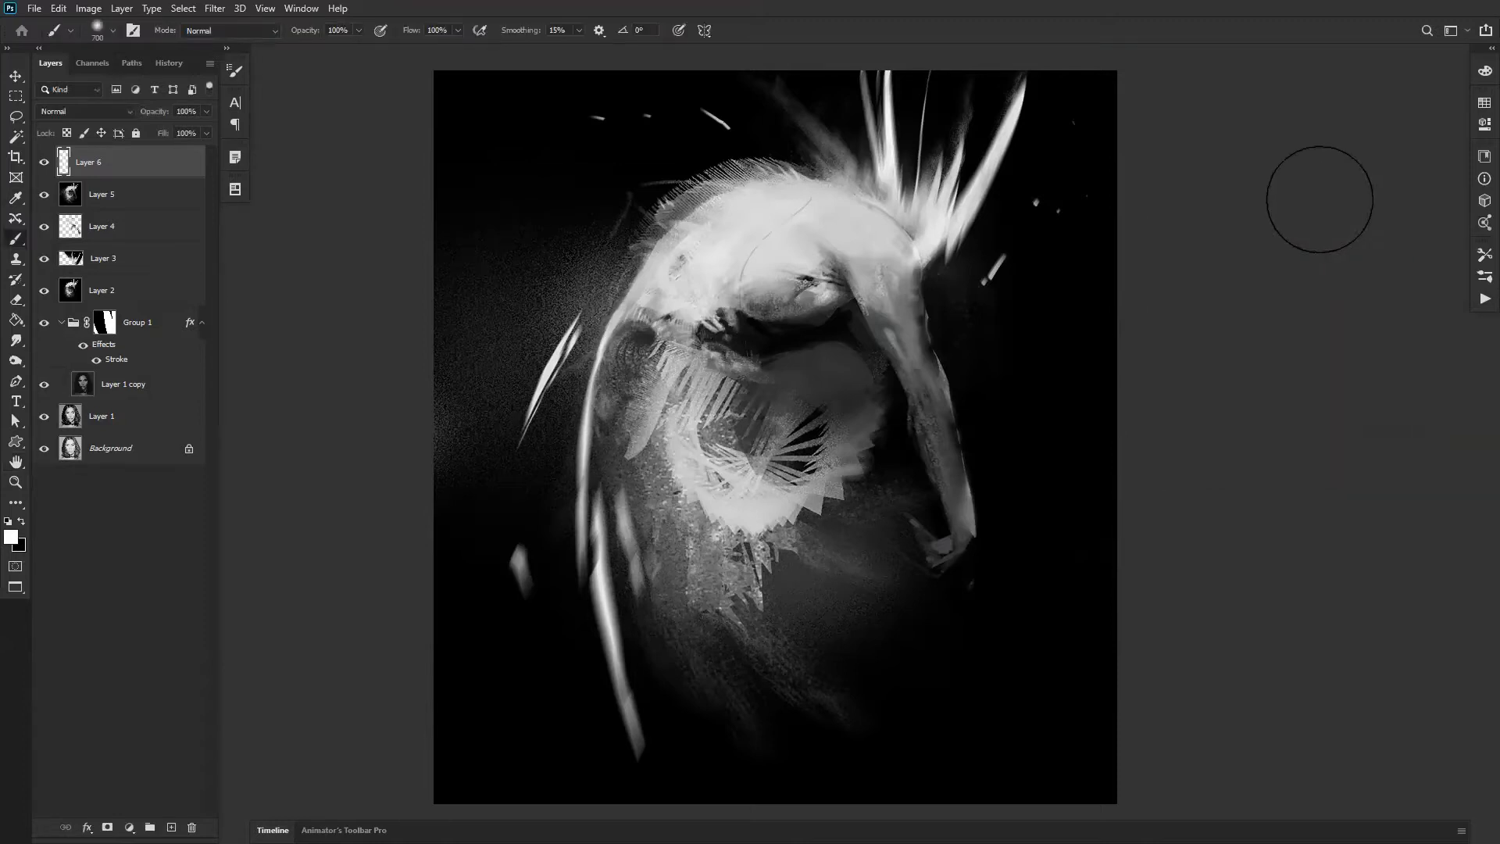
pyautogui.press(']')
pyautogui.press(']')
pyautogui.press(']')
pyautogui.press(']')
pyautogui.press(']')
pyautogui.moveTo(579, 320); pyautogui.dragTo(557, 375)
pyautogui.moveTo(596, 422)
pyautogui.mouseDown()
pyautogui.moveTo(628, 318)
pyautogui.moveTo(587, 469)
pyautogui.moveTo(593, 582)
pyautogui.moveTo(542, 597)
pyautogui.mouseUp()
# Step: Flip the canvas horizontally and soften the outer sliver and the short inner strands with the eraser
pyautogui.hotkey('ctrl', 'f')
pyautogui.moveTo(989, 365)
pyautogui.mouseDown()
pyautogui.moveTo(998, 382)
pyautogui.moveTo(1001, 351)
pyautogui.moveTo(989, 352)
pyautogui.moveTo(1023, 437)
pyautogui.mouseUp()
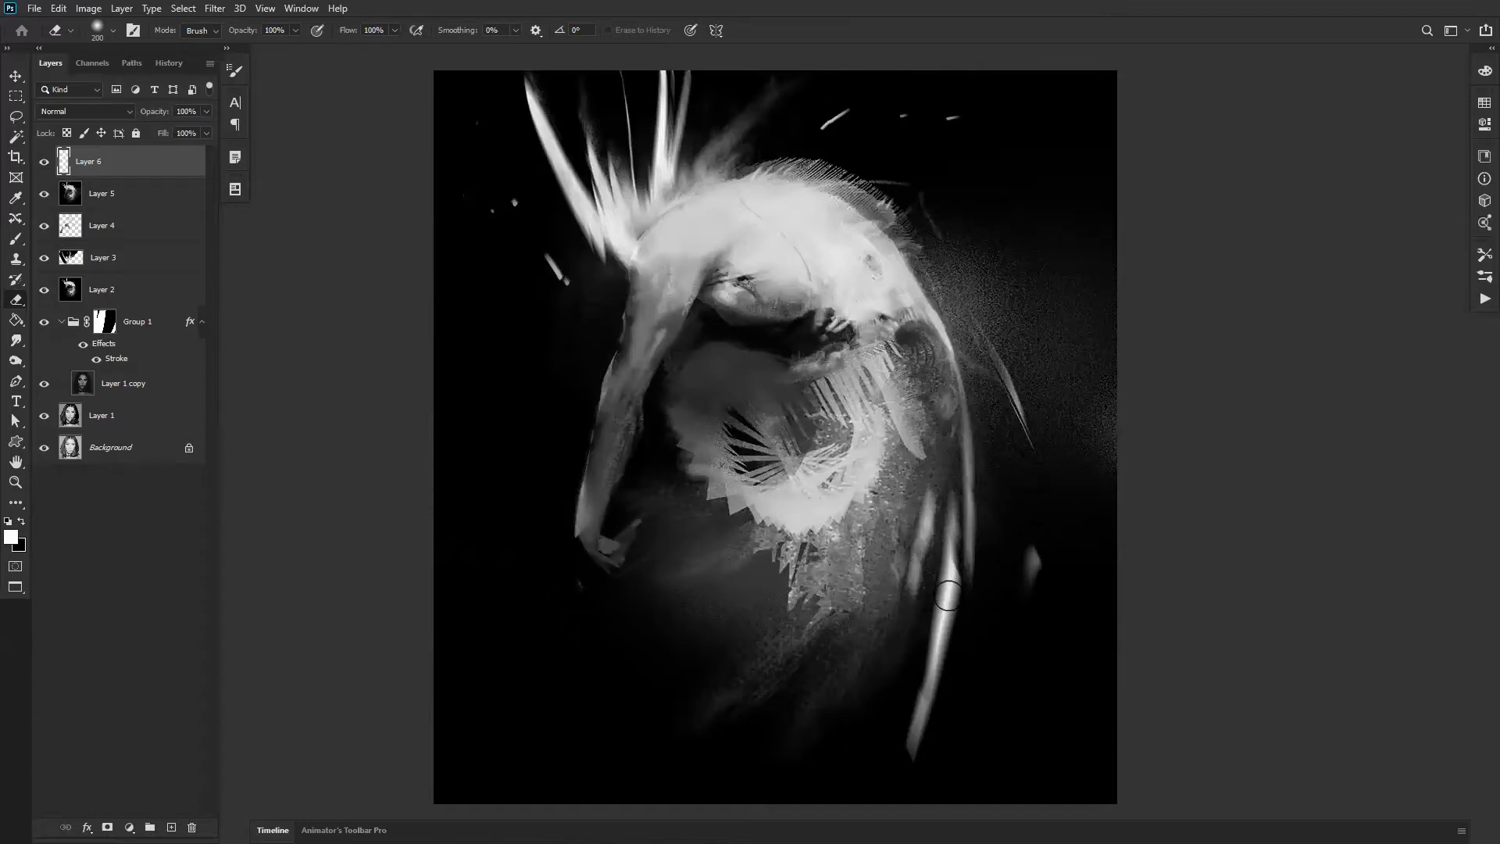
pyautogui.moveTo(942, 504); pyautogui.dragTo(914, 703)
pyautogui.hotkey('ctrl', 'z')
pyautogui.moveTo(912, 500)
pyautogui.mouseDown()
pyautogui.moveTo(883, 580)
pyautogui.moveTo(900, 589)
pyautogui.mouseUp()
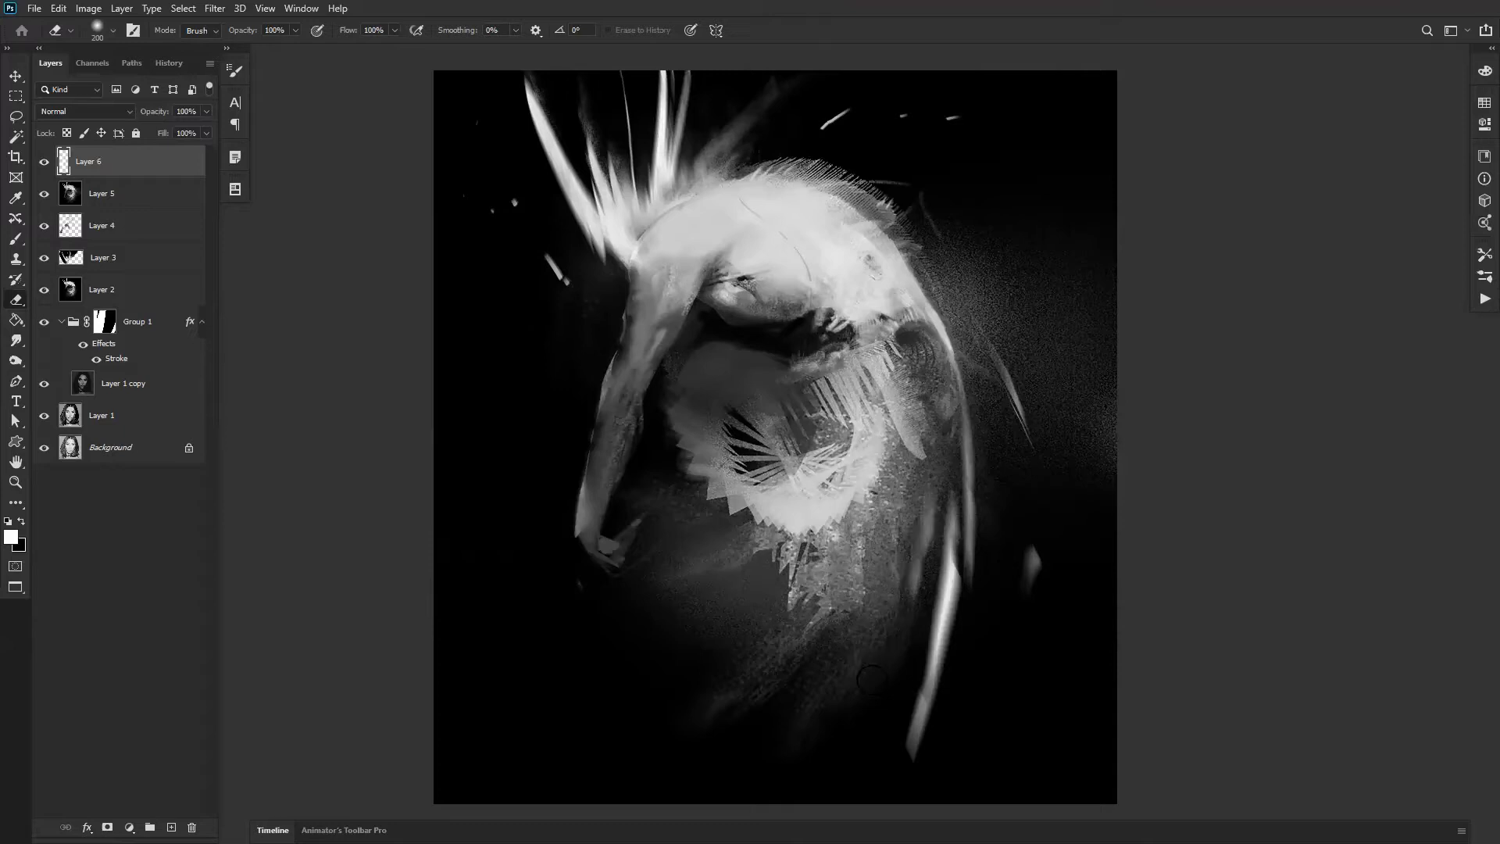
# Step: Merge the top layer into the one below and copy a lassoed area of the fan-shaped centre to a new layer
pyautogui.press('b')
pyautogui.moveTo(754, 471); pyautogui.dragTo(786, 503)
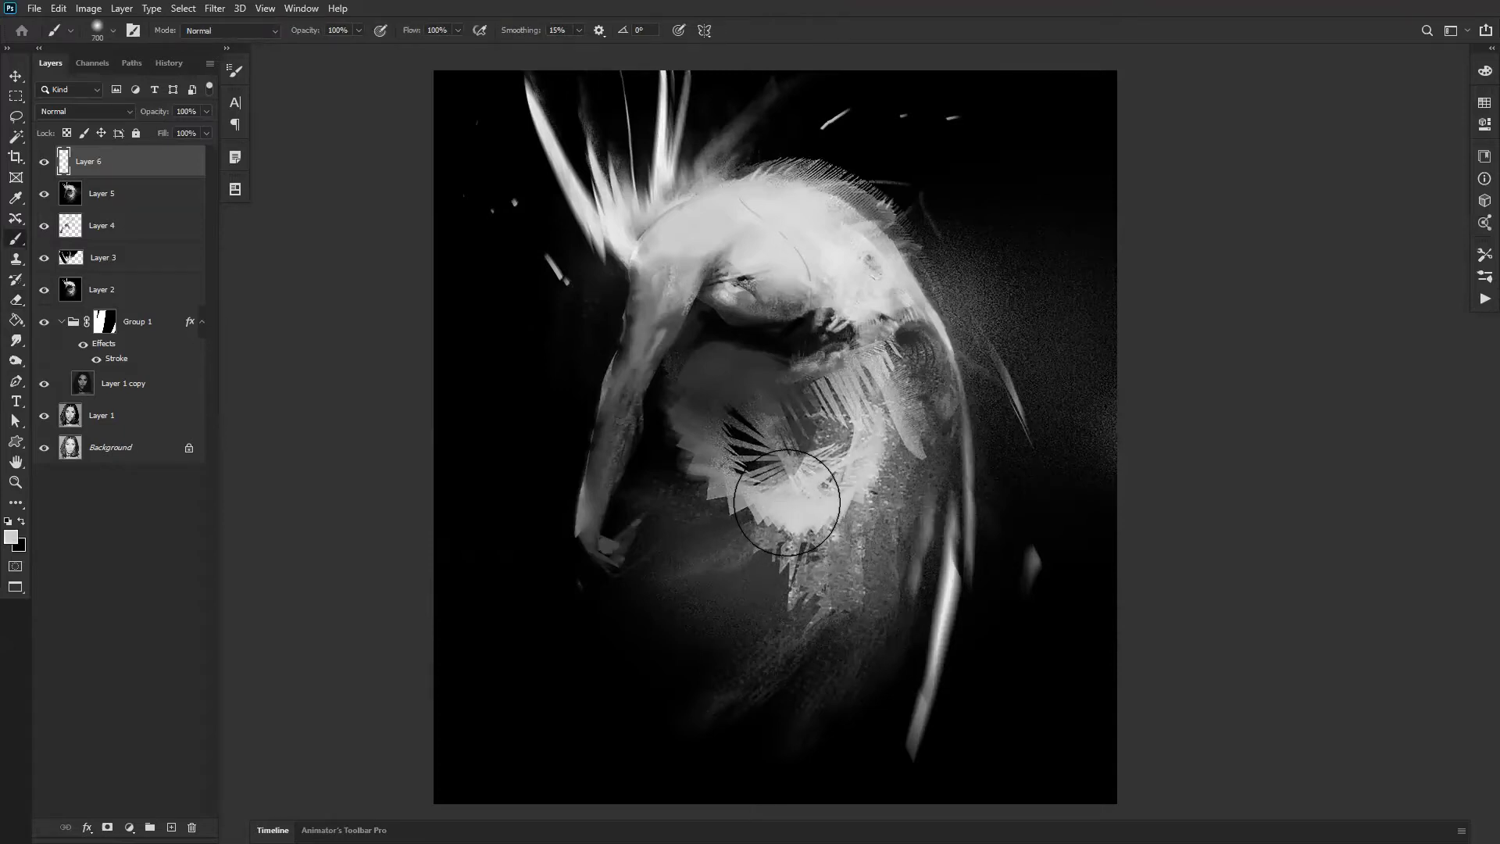
pyautogui.hotkey('ctrl', 'e')
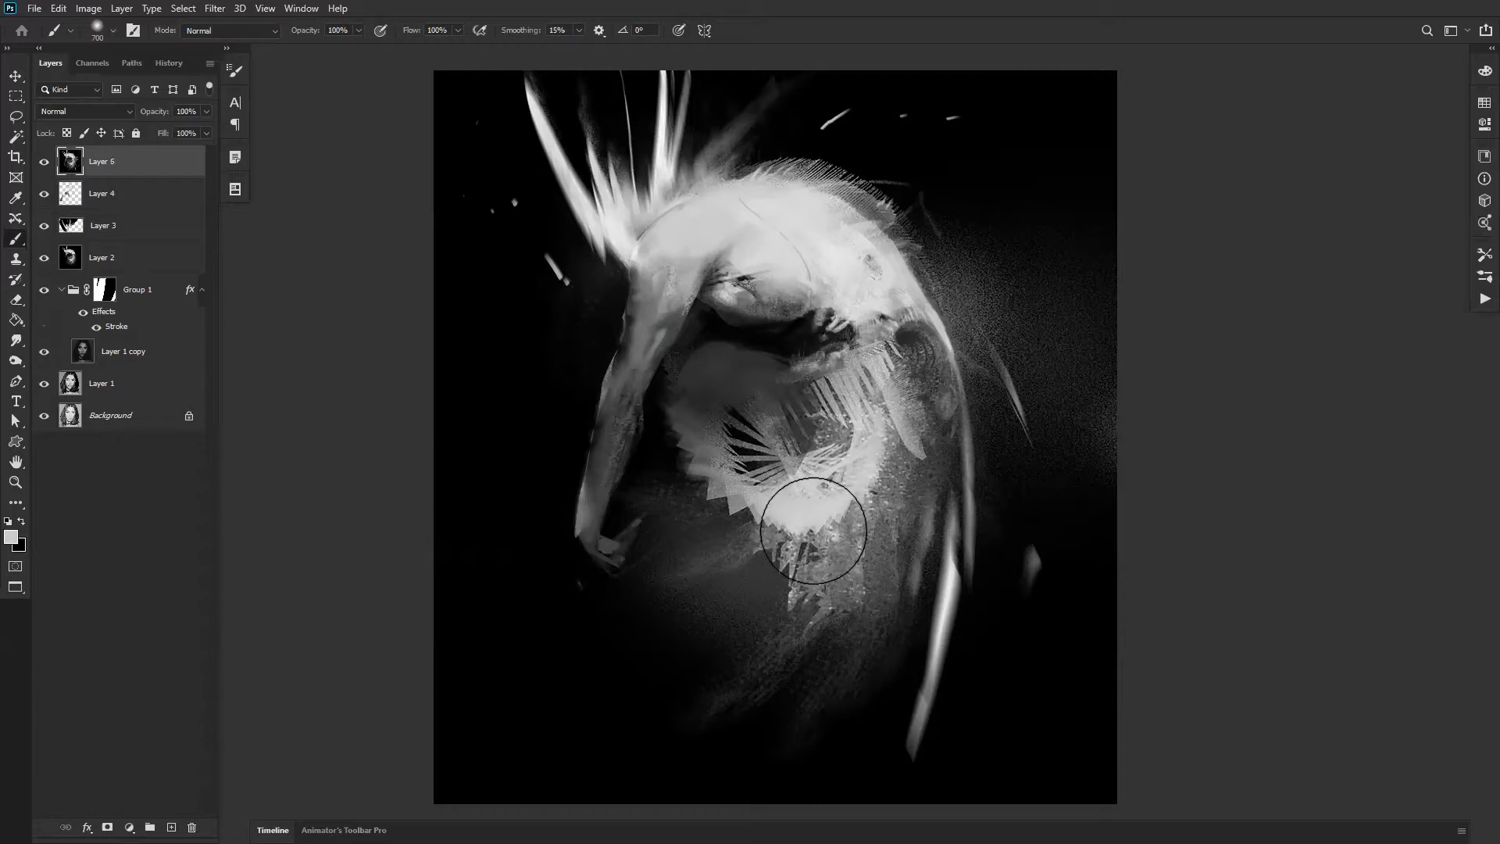
pyautogui.press('l')
pyautogui.moveTo(709, 364)
pyautogui.mouseDown()
pyautogui.moveTo(660, 421)
pyautogui.moveTo(699, 510)
pyautogui.moveTo(763, 550)
pyautogui.moveTo(863, 452)
pyautogui.mouseUp()
pyautogui.hotkey('ctrl', 'j')
# Step: Move the fan copy to the lower canvas, enlarge it to about 327% wide by 219% high and rotate it about 20°
pyautogui.press('v')
pyautogui.moveTo(805, 516); pyautogui.dragTo(743, 610)
pyautogui.hotkey('ctrl', 't')
pyautogui.moveTo(822, 457); pyautogui.dragTo(941, 461)
pyautogui.moveTo(568, 342); pyautogui.dragTo(442, 221)
pyautogui.moveTo(682, 471); pyautogui.dragTo(614, 558)
pyautogui.moveTo(798, 694); pyautogui.dragTo(996, 700)
# Step: Warp the fan copy into a broad curved sweep across the lower canvas and apply the transformation
pyautogui.rightClick(532, 420)
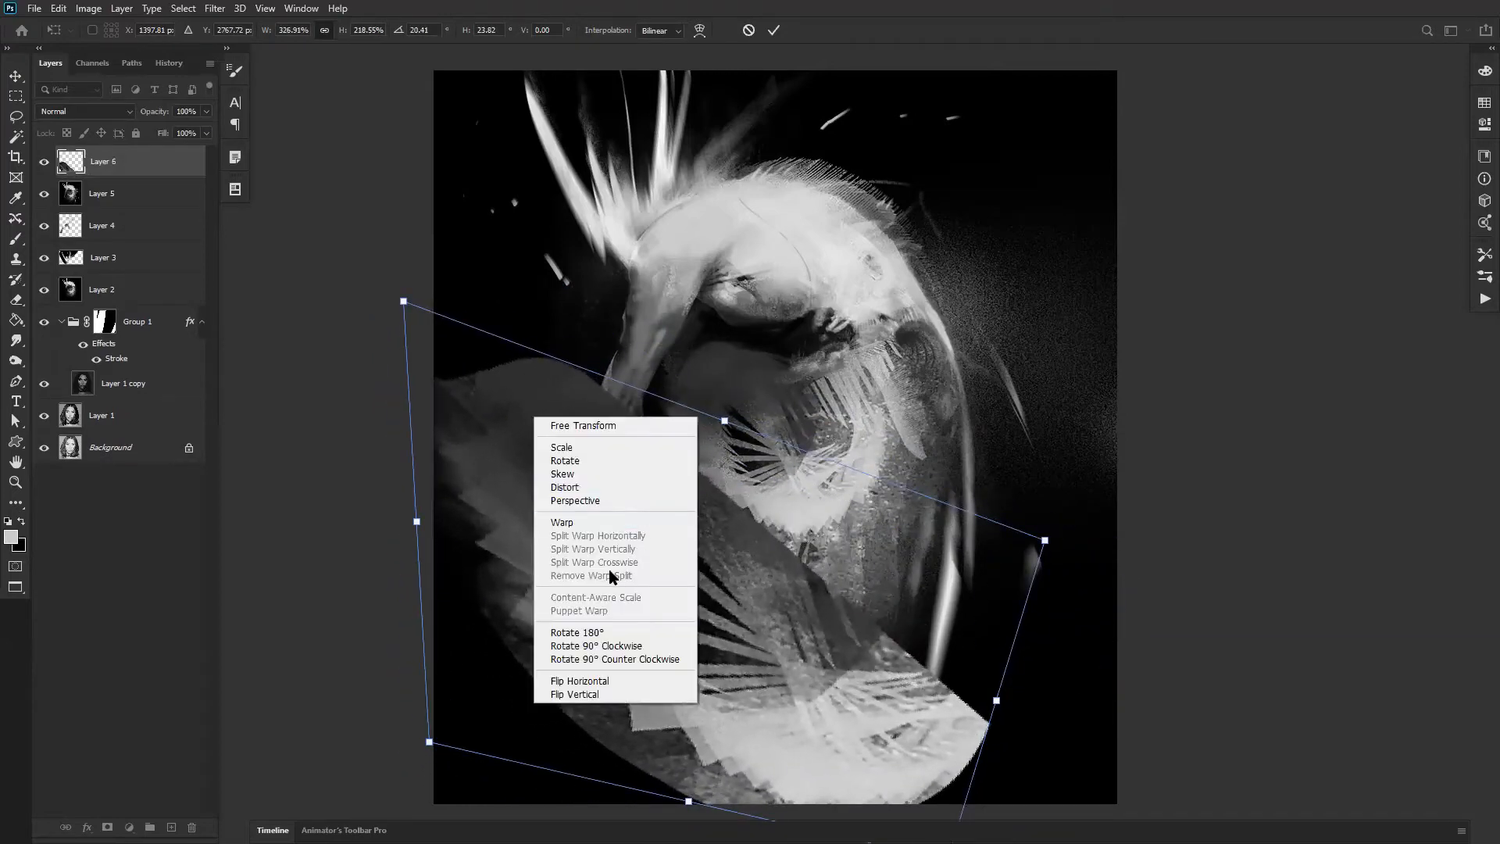
pyautogui.click(607, 523)
pyautogui.moveTo(539, 360); pyautogui.dragTo(378, 208)
pyautogui.moveTo(700, 505); pyautogui.dragTo(478, 759)
pyautogui.moveTo(634, 616); pyautogui.dragTo(665, 598)
pyautogui.moveTo(981, 721); pyautogui.dragTo(1091, 711)
pyautogui.press('Return')
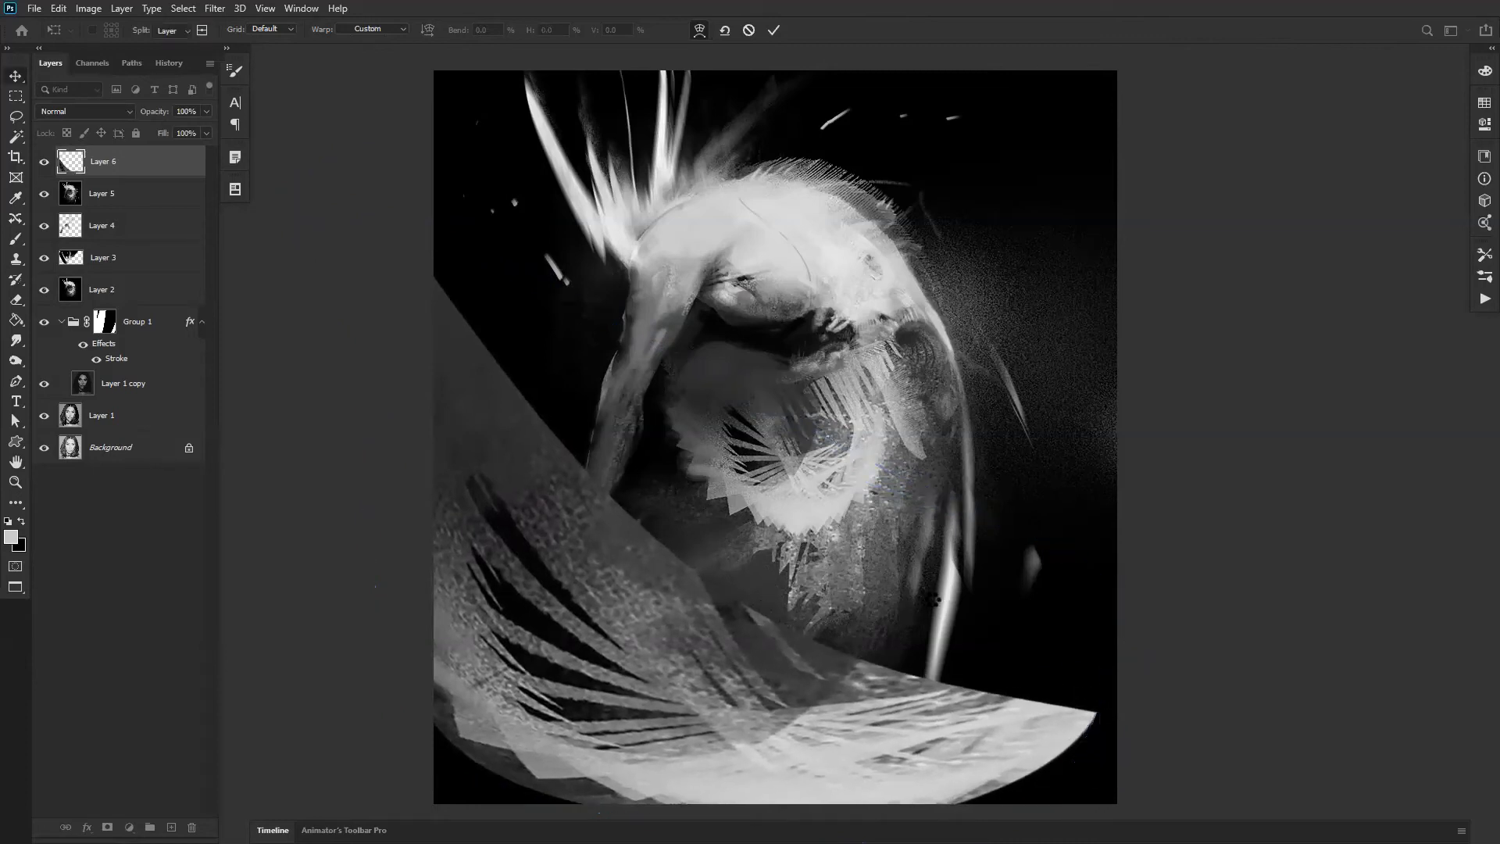
pyautogui.hotkey('ctrl', 'alt', 'f')
pyautogui.click(1240, 369)
pyautogui.click(1221, 369)
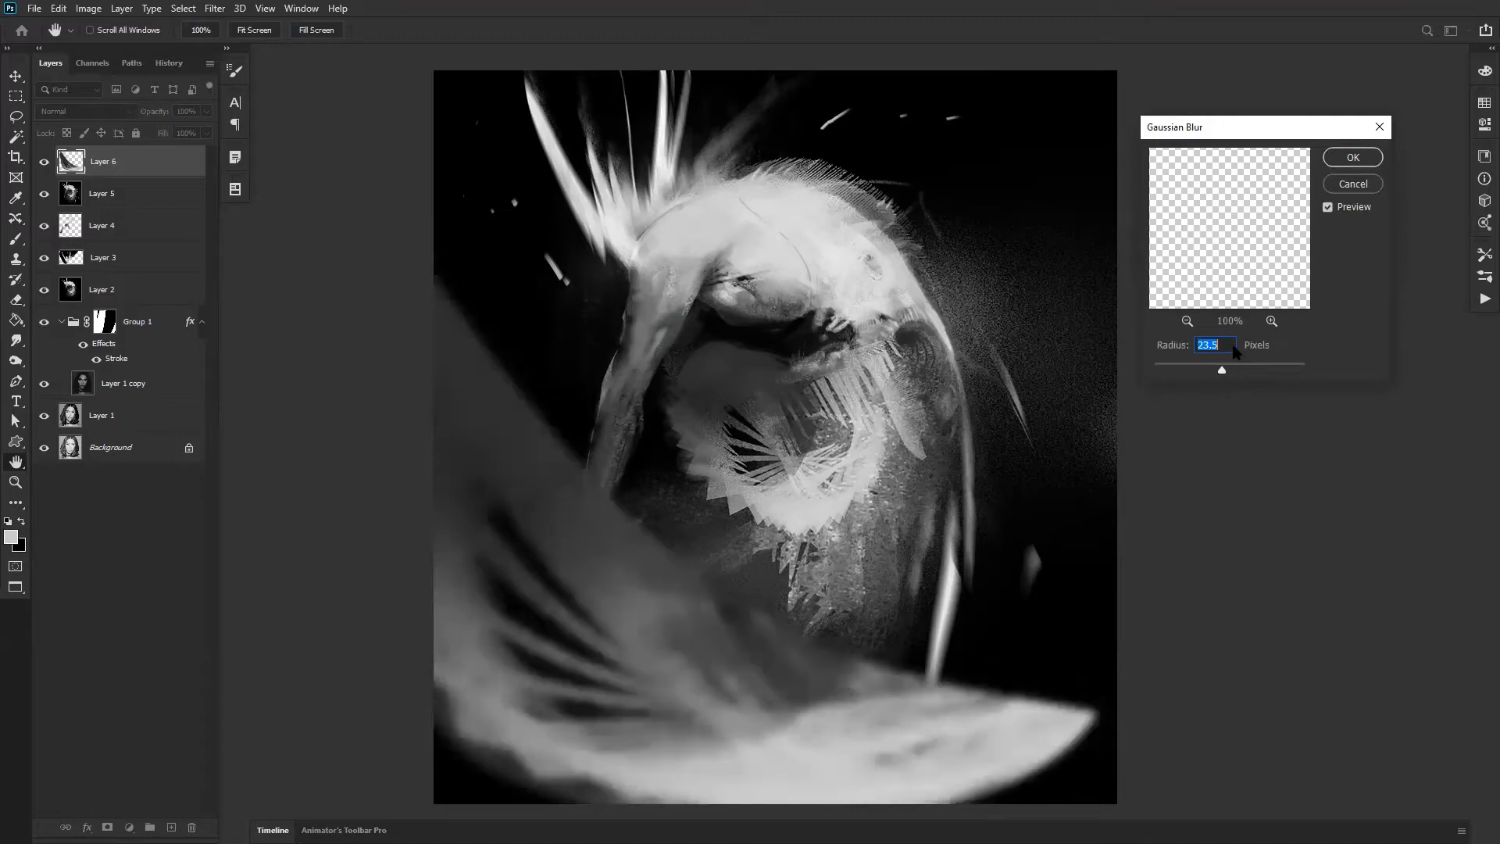
pyautogui.click(1348, 189)
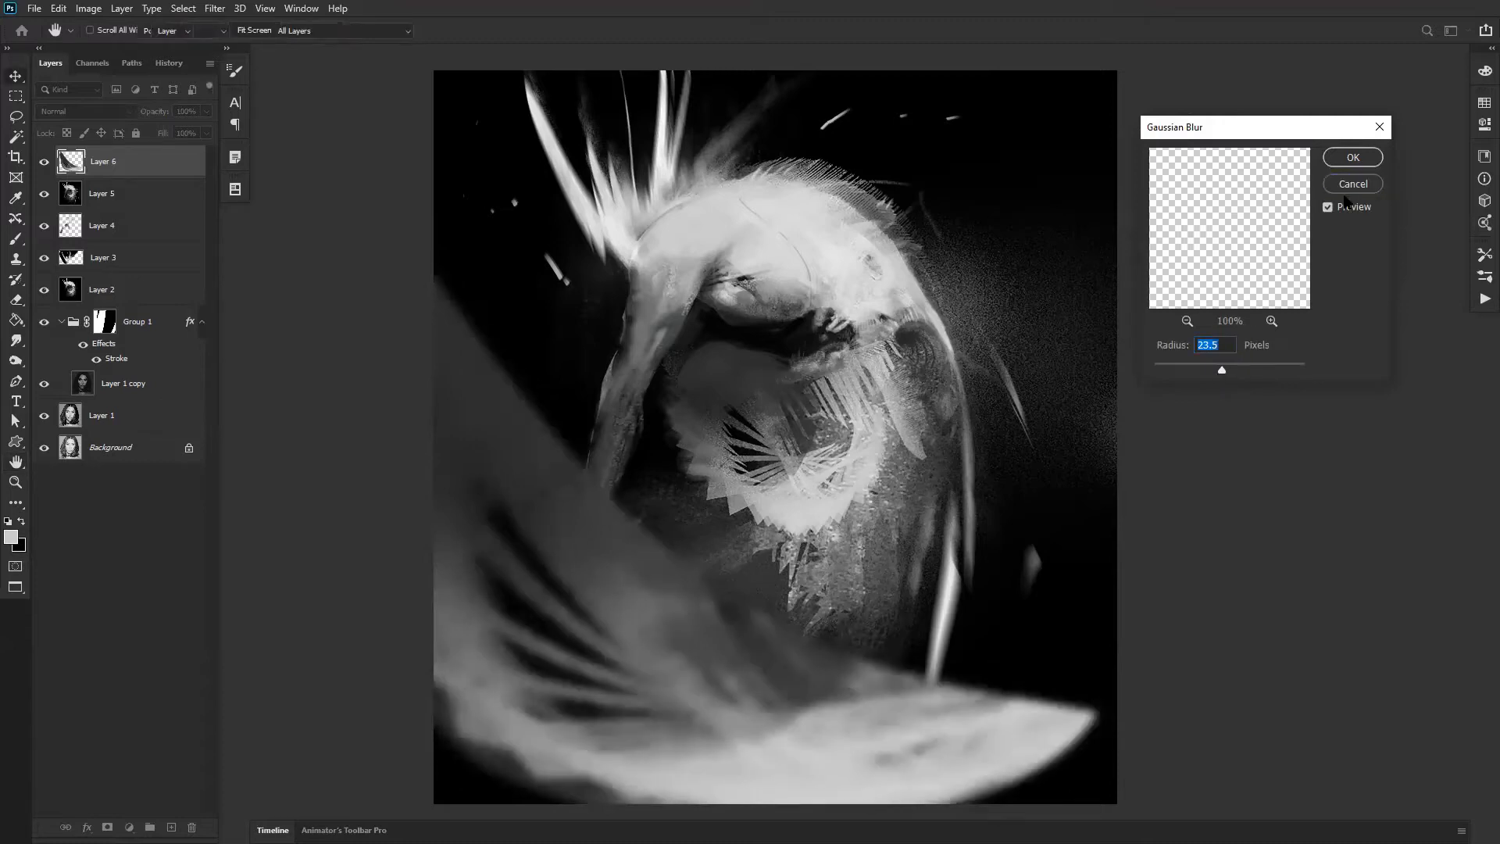
# Step: Apply a Motion Blur to the curved sweep with a 21° angle and a 117-pixel distance
pyautogui.hotkey('ctrl', 'alt', 'f')
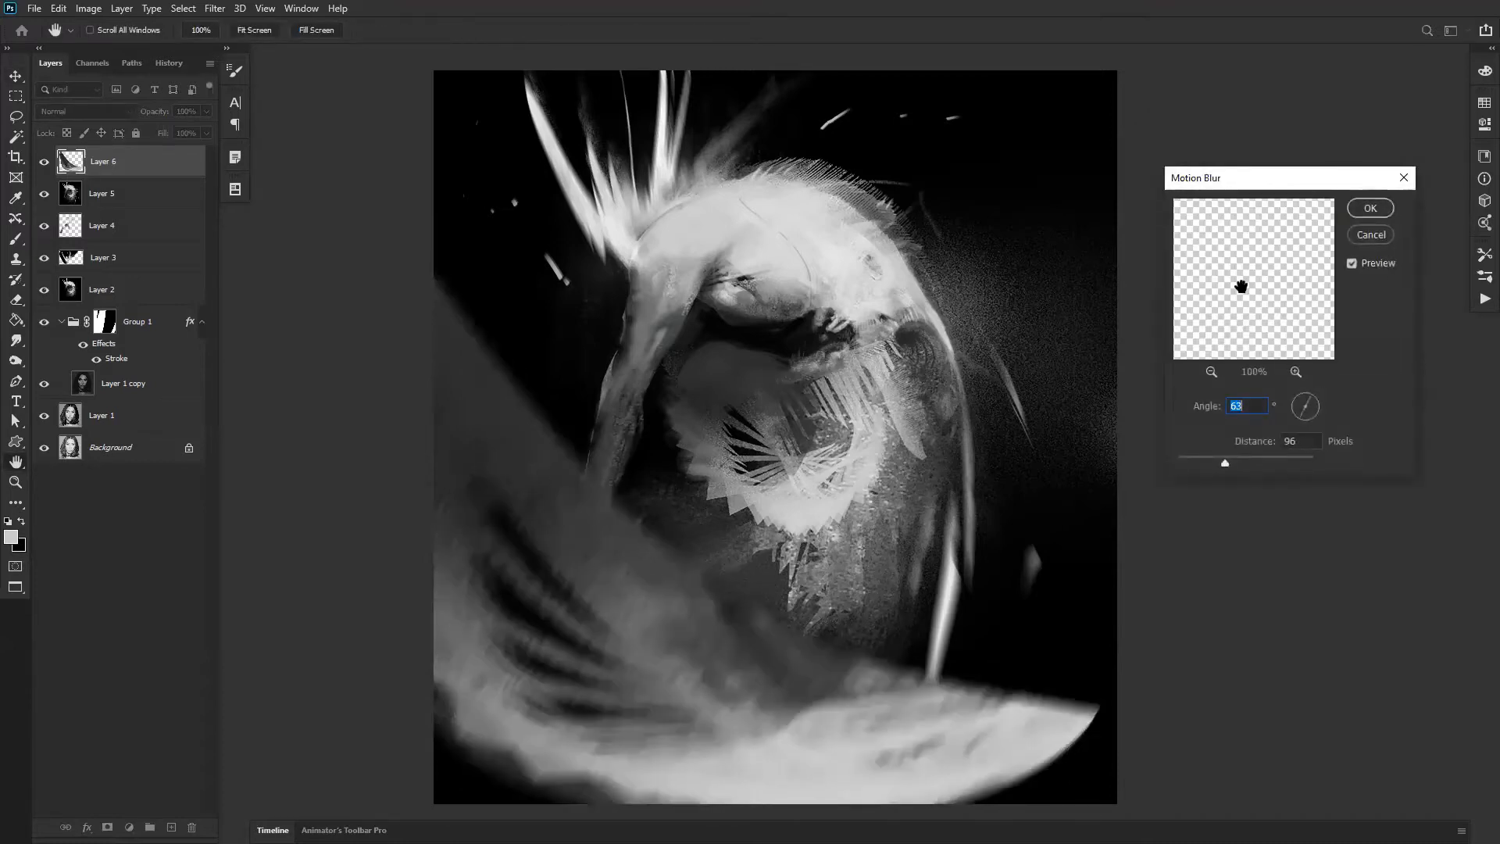
pyautogui.click(1251, 460)
pyautogui.click(1227, 461)
pyautogui.moveTo(1310, 414); pyautogui.dragTo(1311, 409)
pyautogui.click(1373, 212)
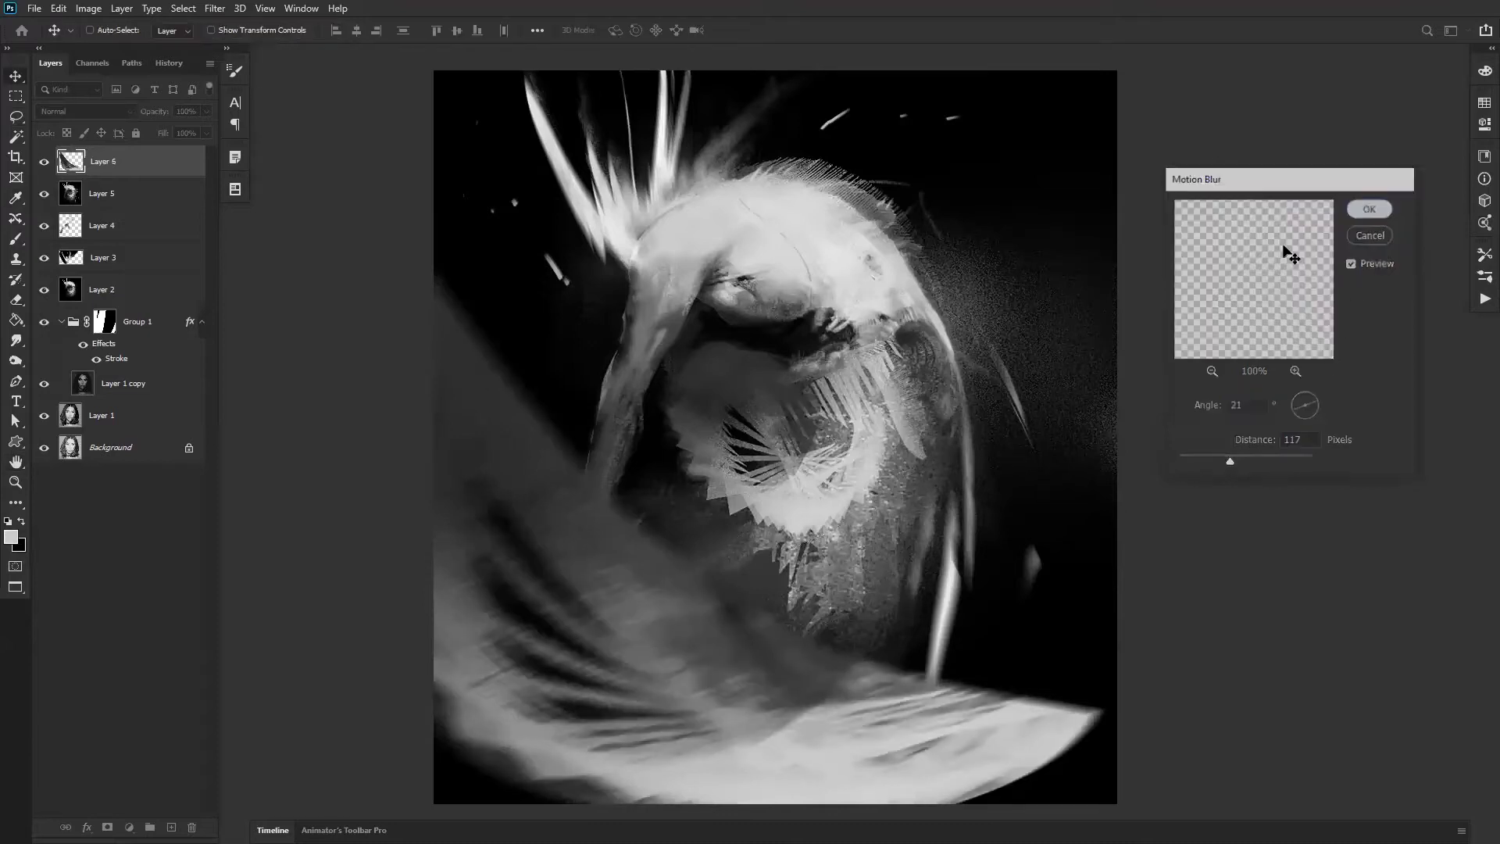
# Step: Fade the upper edge of the blurred sweep around the drooping limb with a 1000 px soft eraser
pyautogui.press('e')
pyautogui.press(']')
pyautogui.press(']')
pyautogui.press(']')
pyautogui.press(']')
pyautogui.press(']')
pyautogui.moveTo(539, 449); pyautogui.dragTo(463, 385)
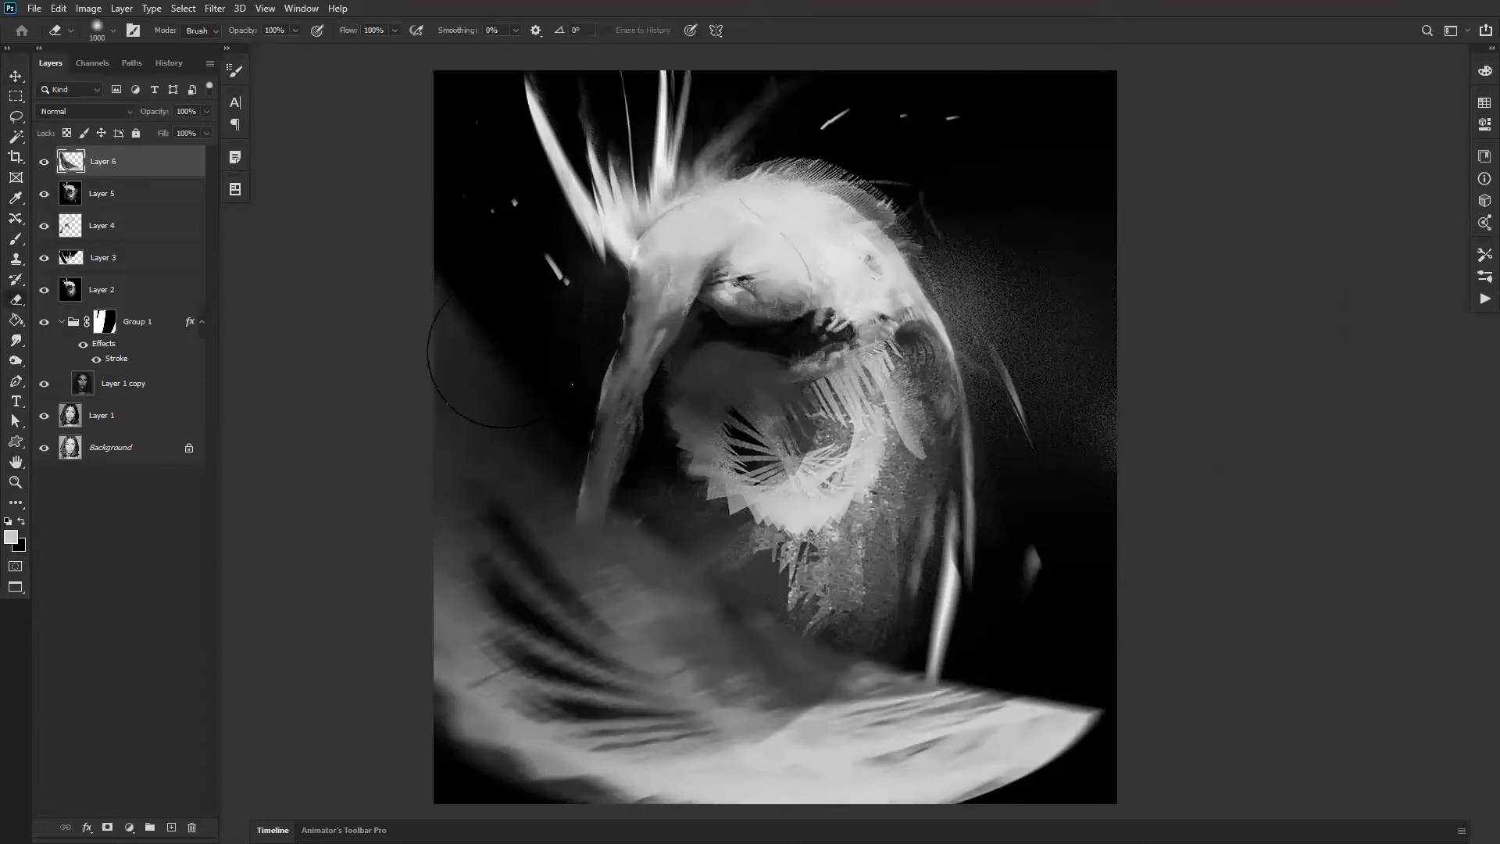
pyautogui.moveTo(733, 595); pyautogui.dragTo(640, 564)
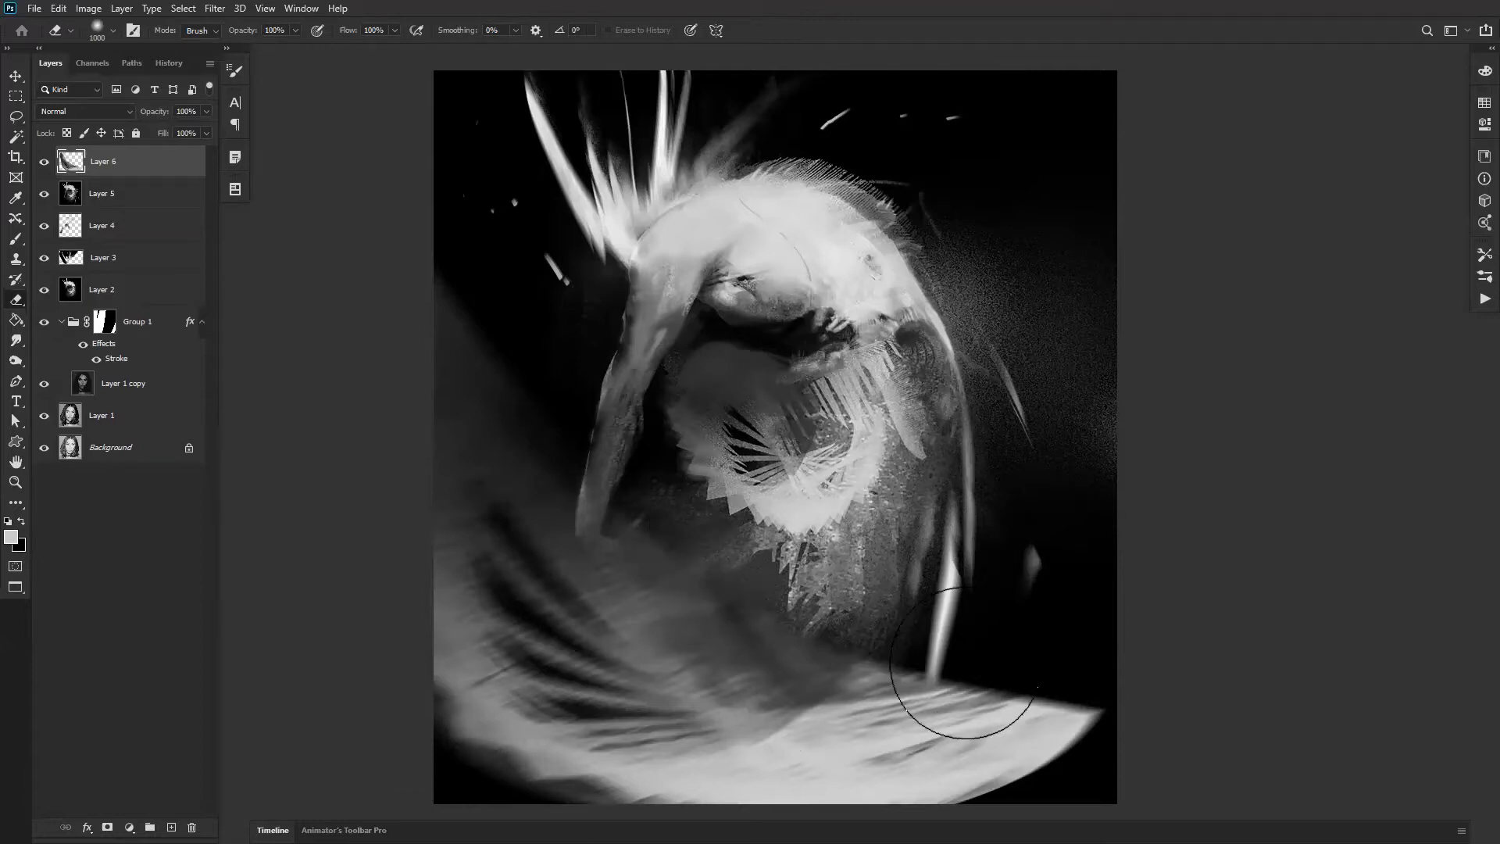
# Step: Smear the pointed end of the sweep outward to the canvas edge with the Mixer Brush, starting at 300 px
pyautogui.press('b')
pyautogui.hotkey('shift', 'b')
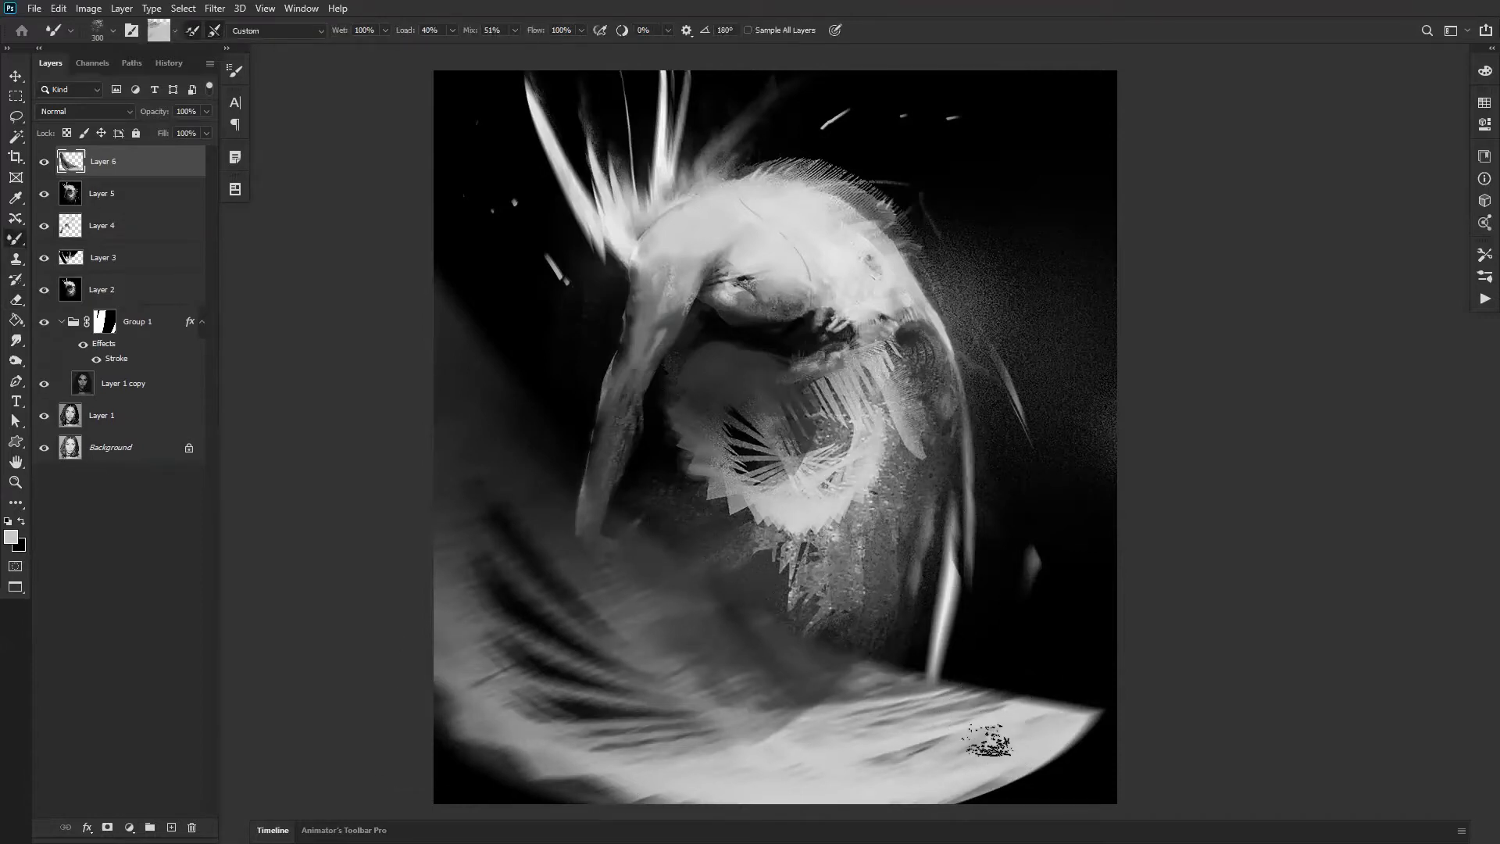
pyautogui.moveTo(989, 737); pyautogui.dragTo(1164, 682)
pyautogui.moveTo(945, 757); pyautogui.dragTo(1206, 640)
pyautogui.press(']')
pyautogui.moveTo(1119, 666); pyautogui.dragTo(1035, 676)
# Step: Enlarge the Mixer Brush to 1000 px and blend the sweep's upper edge into the dark background
pyautogui.press(']')
pyautogui.press(']')
pyautogui.press(']')
pyautogui.press(']')
pyautogui.press(']')
pyautogui.press(']')
pyautogui.moveTo(1150, 617)
pyautogui.mouseDown()
pyautogui.moveTo(1021, 692)
pyautogui.moveTo(1156, 613)
pyautogui.mouseUp()
pyautogui.moveTo(844, 676); pyautogui.dragTo(965, 553)
pyautogui.moveTo(560, 438)
pyautogui.mouseDown()
pyautogui.moveTo(364, 157)
pyautogui.moveTo(532, 398)
pyautogui.moveTo(341, 180)
pyautogui.moveTo(538, 492)
pyautogui.moveTo(361, 190)
pyautogui.moveTo(497, 619)
pyautogui.moveTo(504, 547)
pyautogui.moveTo(375, 139)
pyautogui.moveTo(418, 228)
pyautogui.moveTo(445, 234)
pyautogui.moveTo(580, 528)
pyautogui.moveTo(937, 737)
pyautogui.moveTo(877, 659)
pyautogui.moveTo(863, 582)
pyautogui.moveTo(916, 569)
pyautogui.moveTo(870, 552)
pyautogui.moveTo(878, 542)
pyautogui.moveTo(932, 549)
pyautogui.mouseUp()
# Step: Flip the canvas horizontally and choose a textured 600 px preset for the Brush tool
pyautogui.press('e')
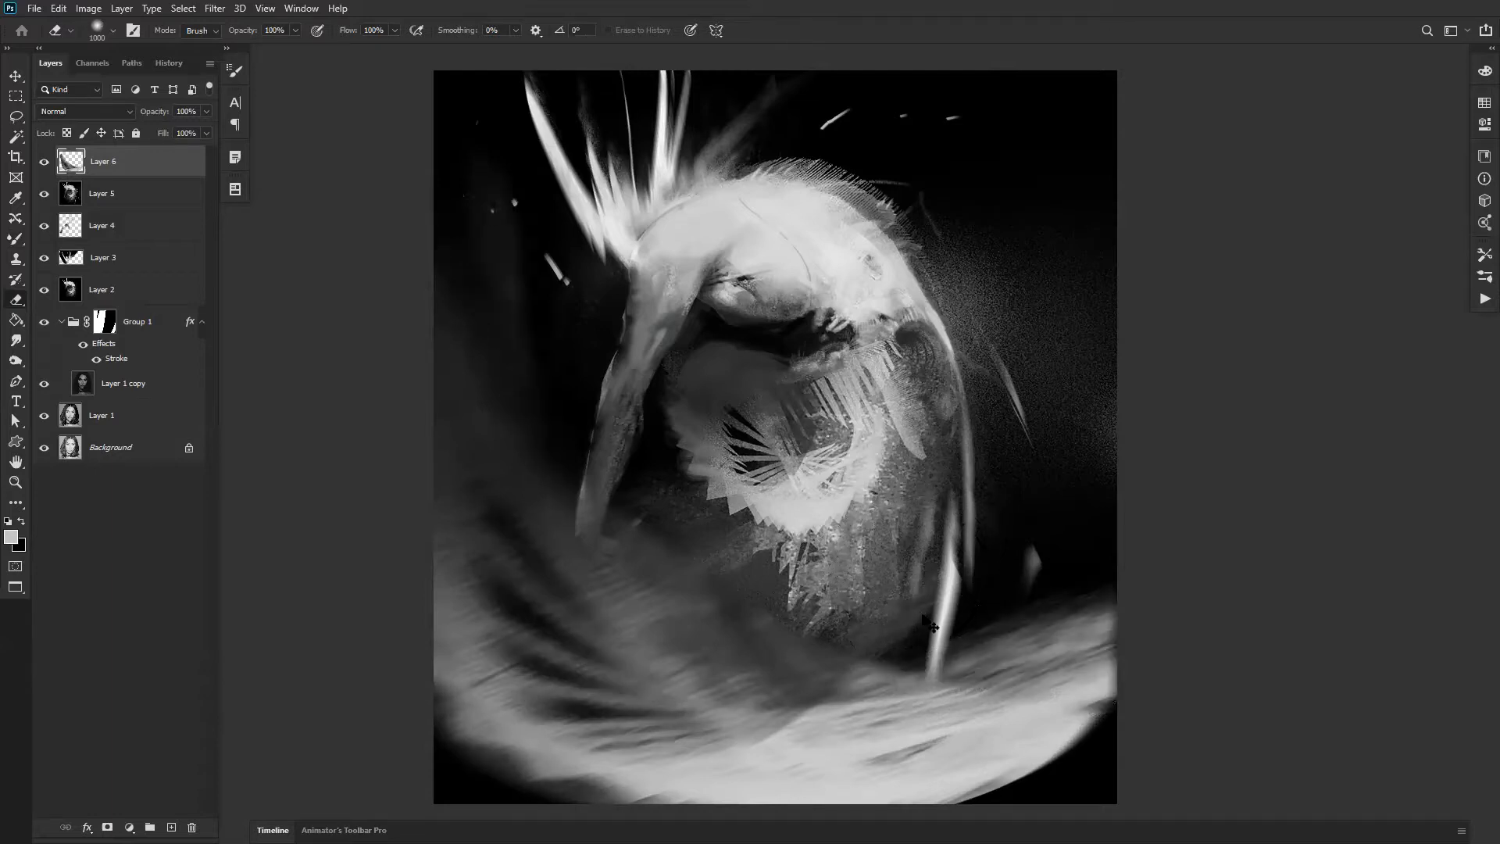
pyautogui.hotkey('ctrl', 'shift', 'h')
pyautogui.press('b')
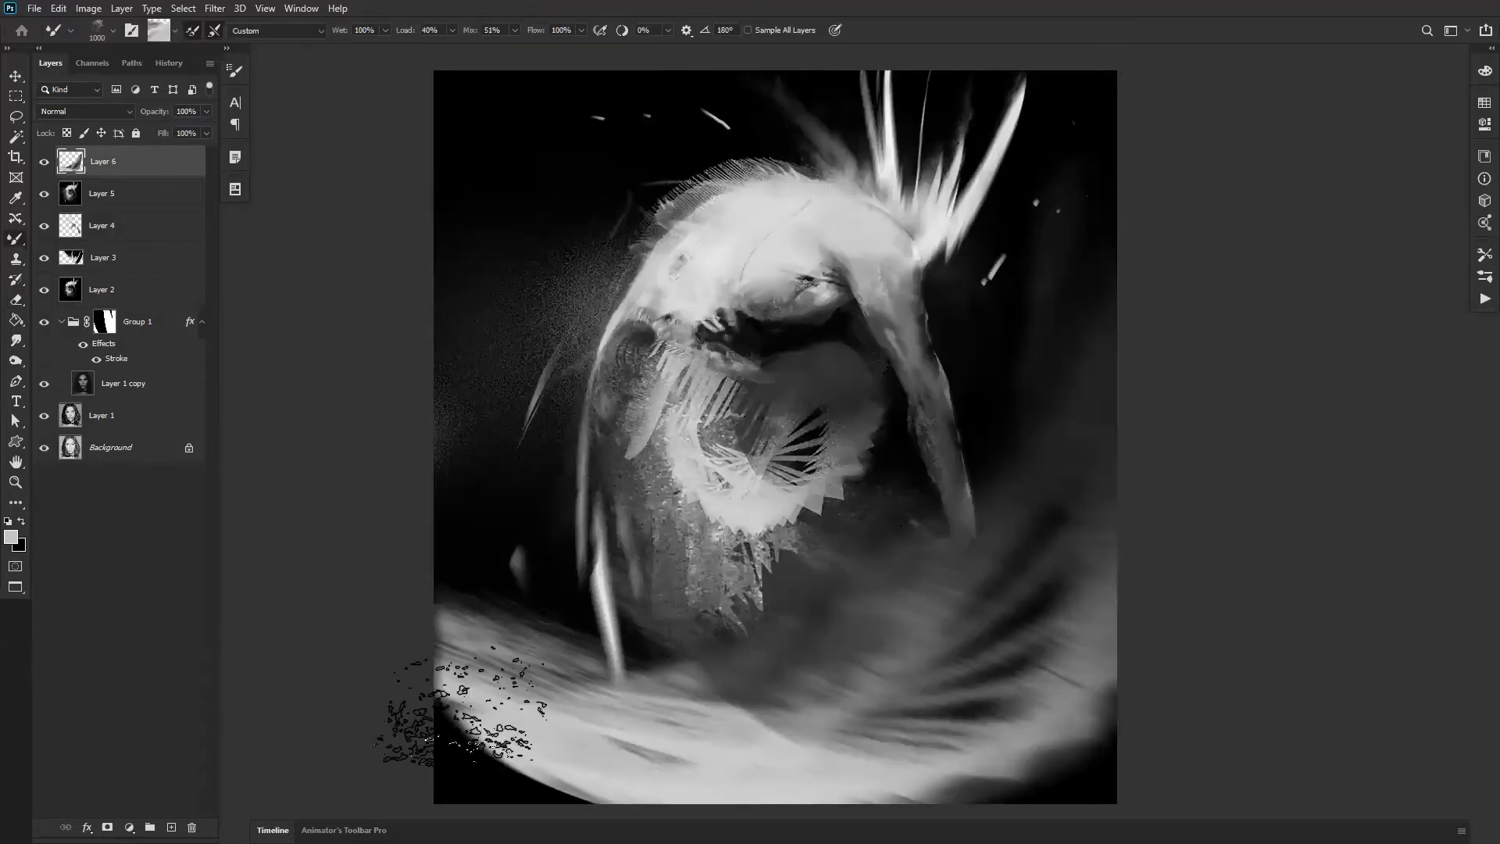
pyautogui.rightClick(593, 547)
pyautogui.click(1162, 477)
pyautogui.click(361, 484)
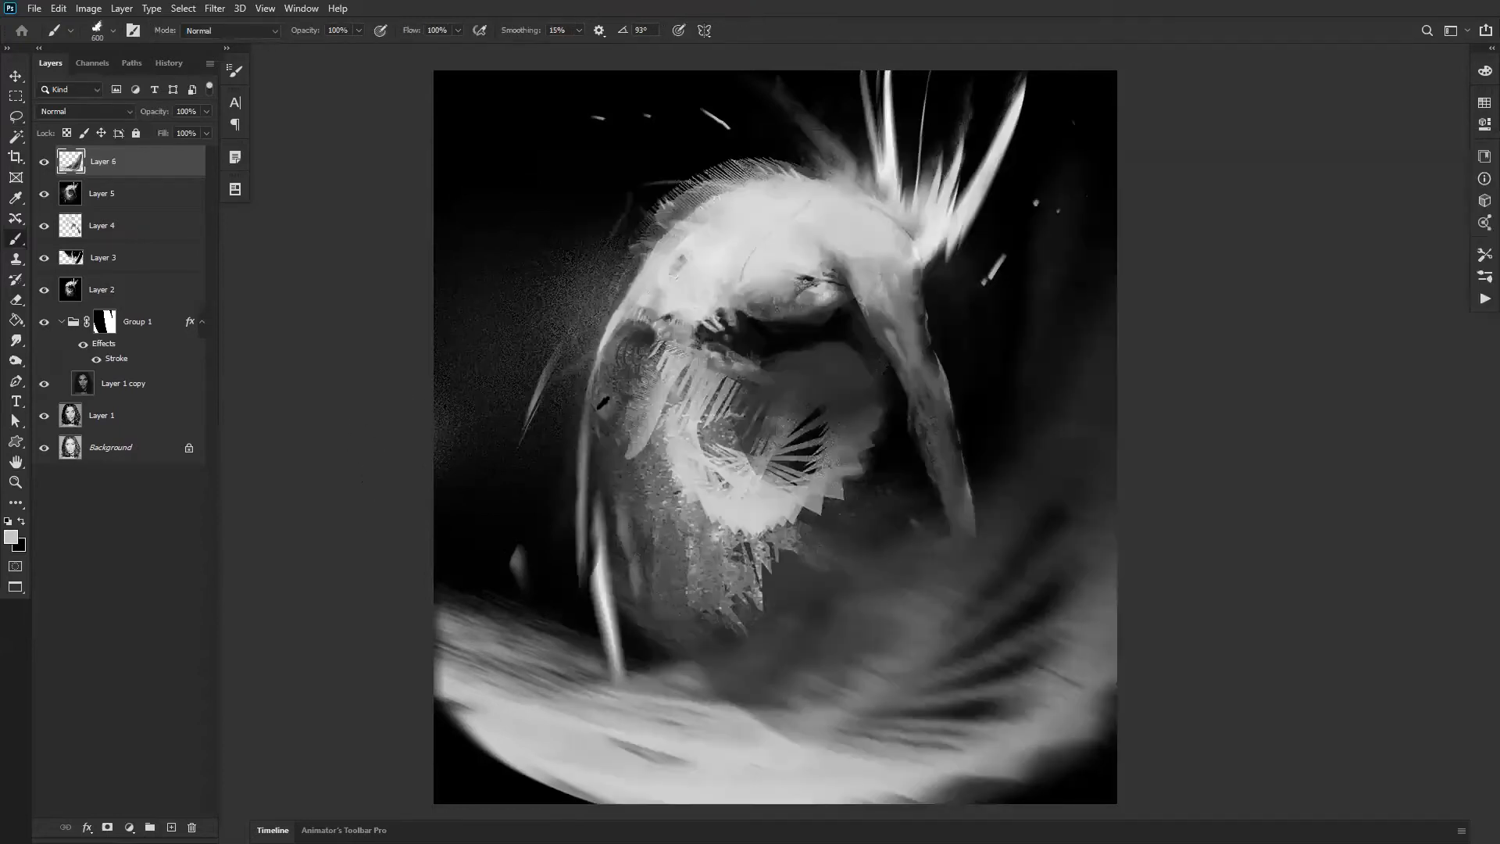
# Step: On a new layer, paint small light flecks and a thin curved line outside the head with the textured brush reduced to about 45 px
pyautogui.keyDown('alt'); pyautogui.click(648, 295); pyautogui.keyUp('alt')
pyautogui.press('[')
pyautogui.press('[')
pyautogui.press('[')
pyautogui.press('[')
pyautogui.press('[')
pyautogui.press('[')
pyautogui.press('[')
pyautogui.press('[')
pyautogui.press('[')
pyautogui.press('[')
pyautogui.press('[')
pyautogui.press('[')
pyautogui.press('[')
pyautogui.press('[')
pyautogui.hotkey('ctrl', 'shift', 'alt', 'n')
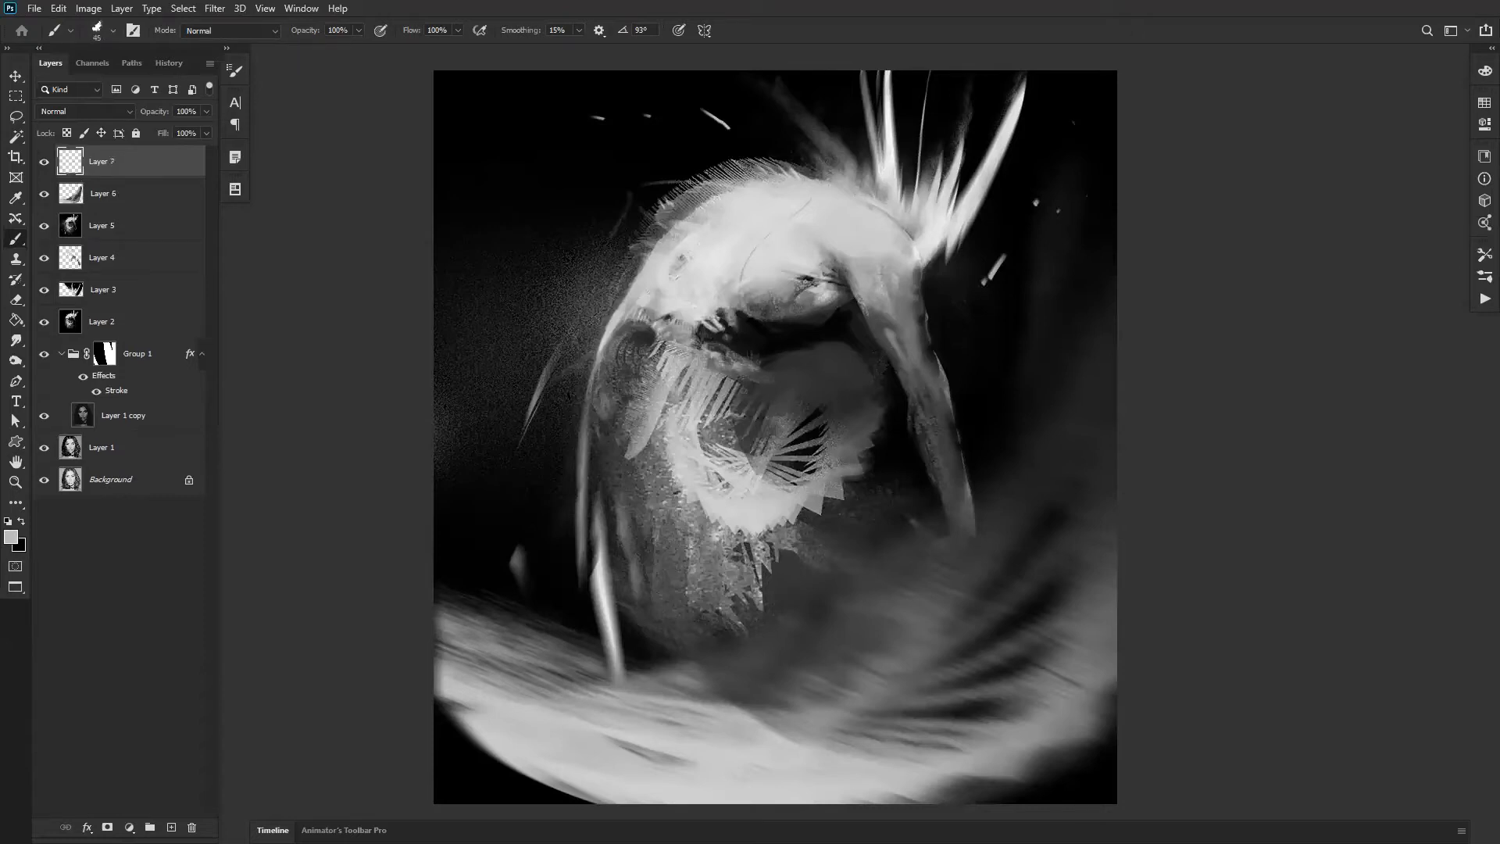
pyautogui.moveTo(573, 448); pyautogui.dragTo(574, 455)
pyautogui.moveTo(572, 397); pyautogui.dragTo(573, 415)
pyautogui.press('[')
pyautogui.moveTo(680, 267); pyautogui.dragTo(675, 278)
pyautogui.click(536, 229)
pyautogui.click(498, 498)
pyautogui.moveTo(641, 280)
pyautogui.mouseDown()
pyautogui.moveTo(545, 409)
pyautogui.moveTo(617, 473)
pyautogui.mouseUp()
pyautogui.hotkey('ctrl', 'z')
# Step: Paint textured dabs along the upper and middle part of the drooping limb, undoing a stray dab
pyautogui.click(859, 274)
pyautogui.click(933, 417)
pyautogui.hotkey('ctrl', 'z')
pyautogui.click(914, 369)
pyautogui.click(922, 382)
pyautogui.press(']')
pyautogui.press(']')
pyautogui.press(']')
pyautogui.press(']')
pyautogui.moveTo(915, 381)
pyautogui.mouseDown()
pyautogui.moveTo(932, 420)
pyautogui.moveTo(947, 411)
pyautogui.mouseUp()
# Step: Refine the limb's surface with greys sampled from it, using the textured brush at 70 to 90 px
pyautogui.keyDown('alt'); pyautogui.click(924, 379); pyautogui.keyUp('alt')
pyautogui.press('[')
pyautogui.press('[')
pyautogui.press('[')
pyautogui.press('[')
pyautogui.press('[')
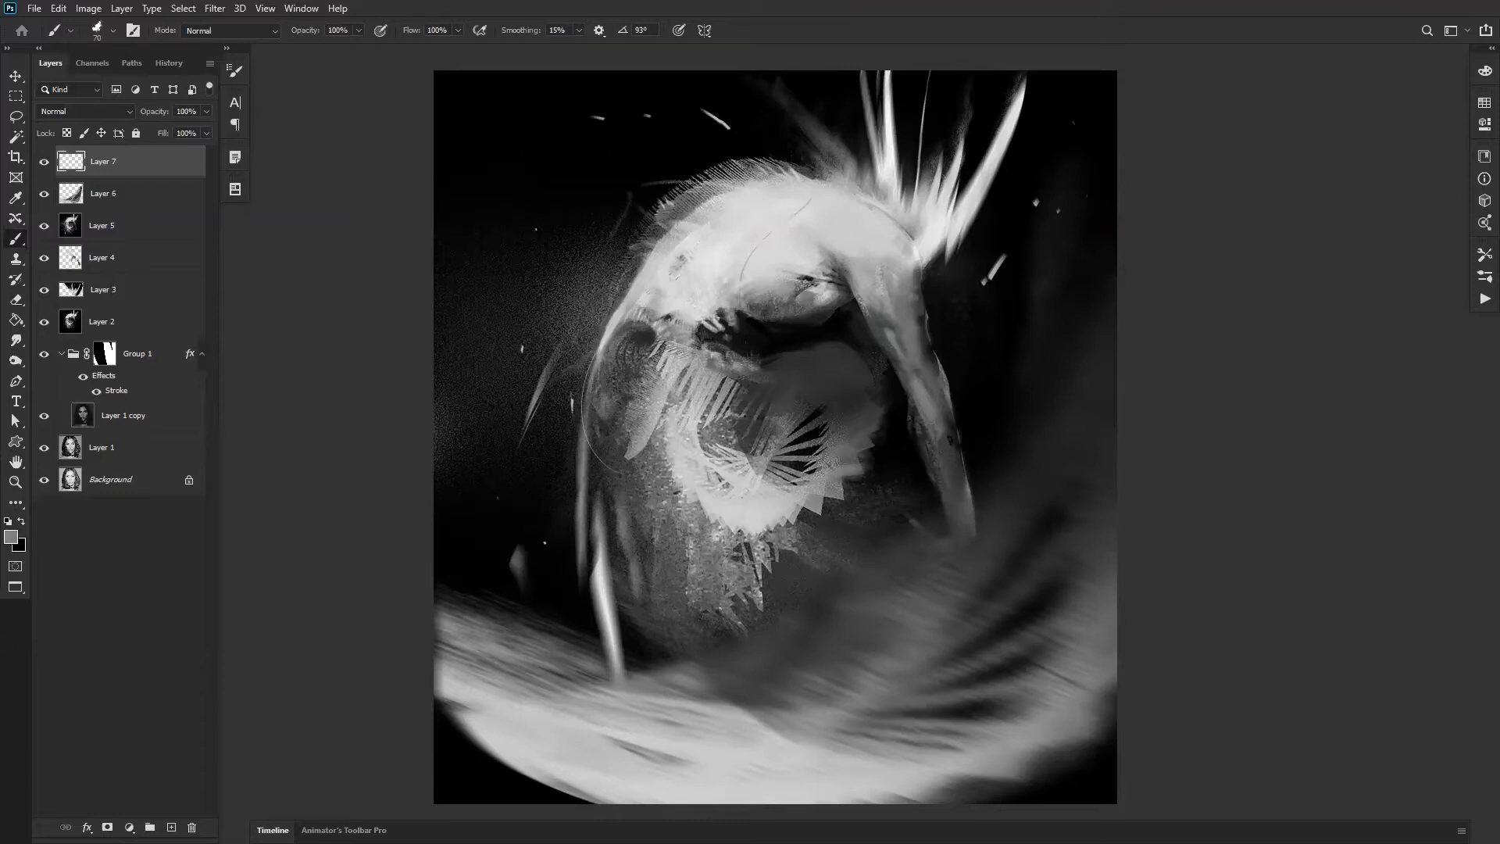
pyautogui.keyDown('alt'); pyautogui.click(891, 333); pyautogui.keyUp('alt')
pyautogui.keyDown('alt'); pyautogui.click(922, 322); pyautogui.keyUp('alt')
pyautogui.keyDown('alt'); pyautogui.click(909, 320); pyautogui.keyUp('alt')
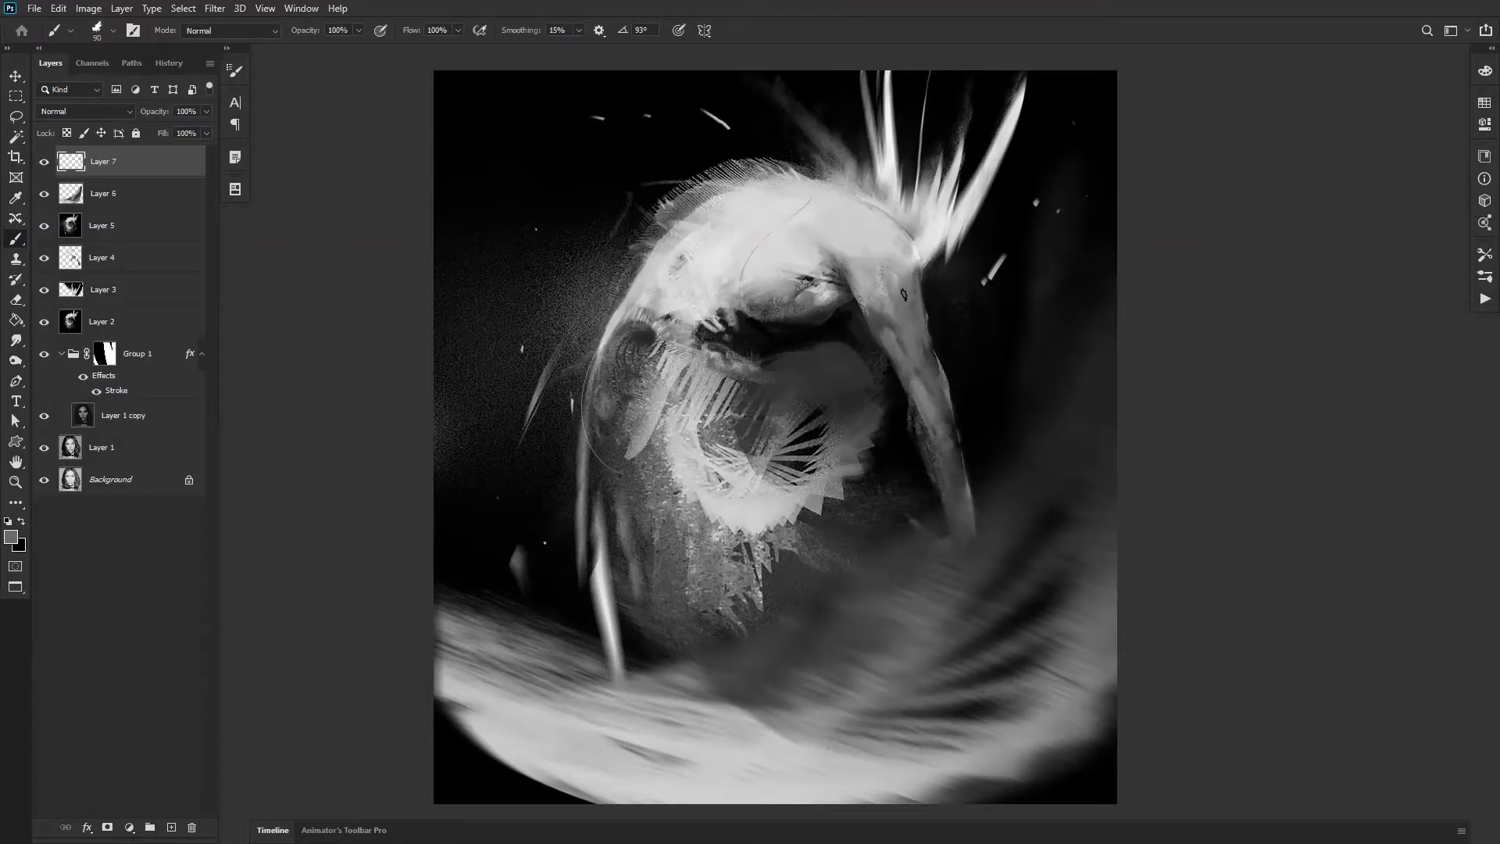
# Step: Flip the canvas horizontally and rework the limb's upper edge with sampled light grey, reducing the brush to 45 px
pyautogui.hotkey('ctrl', 'shift', 'h')
pyautogui.press(']')
pyautogui.press(']')
pyautogui.press(']')
pyautogui.press(']')
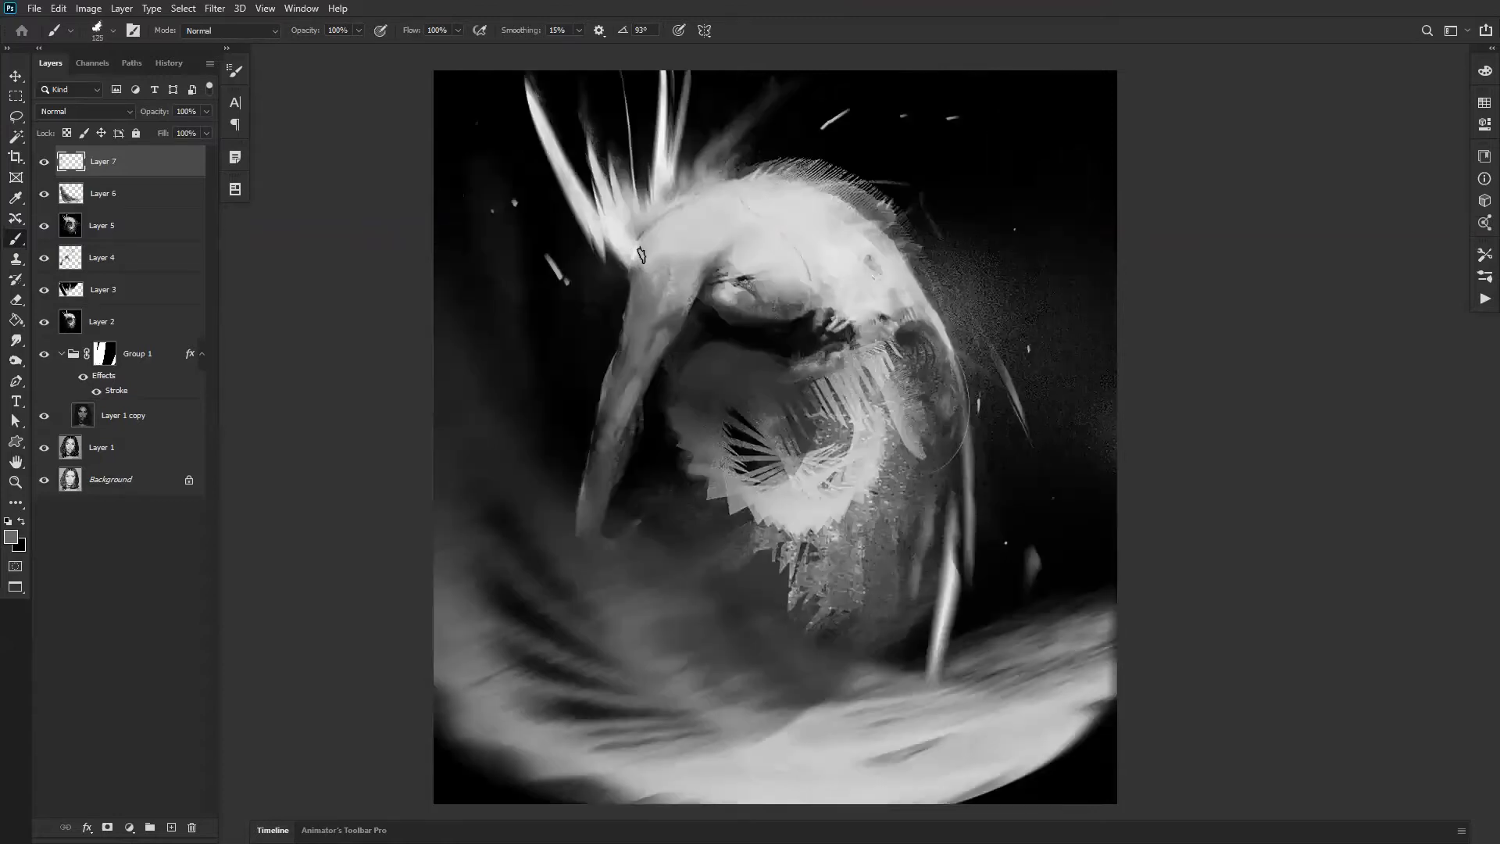
pyautogui.press('[')
pyautogui.keyDown('alt'); pyautogui.click(696, 217); pyautogui.keyUp('alt')
pyautogui.press('[')
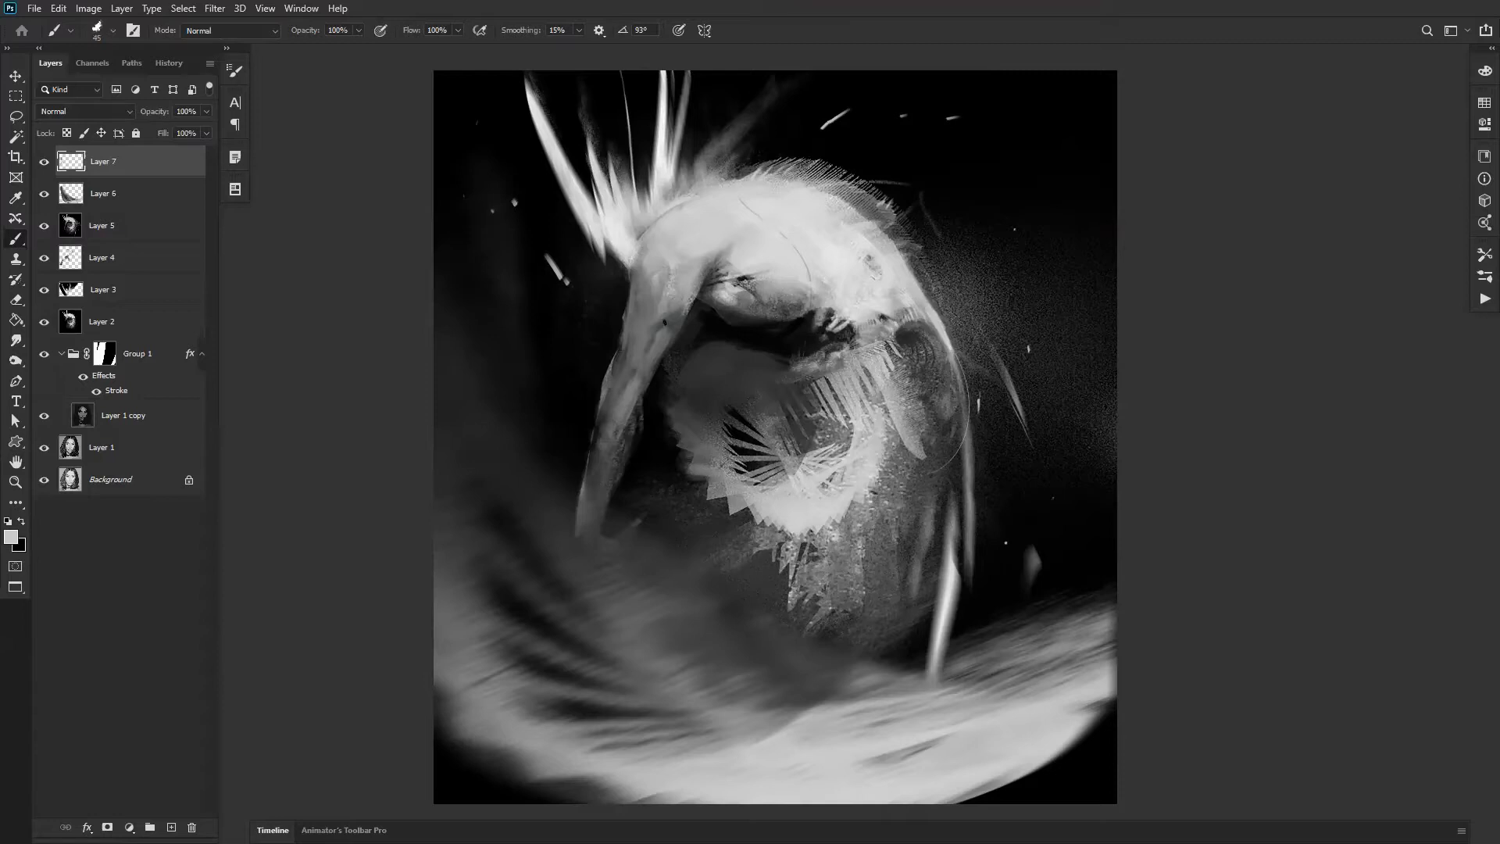
# Step: Blend the joint between head and limb with a 200 px textured brush and add white edge highlights at 30 px
pyautogui.press(']')
pyautogui.press(']')
pyautogui.press(']')
pyautogui.press(']')
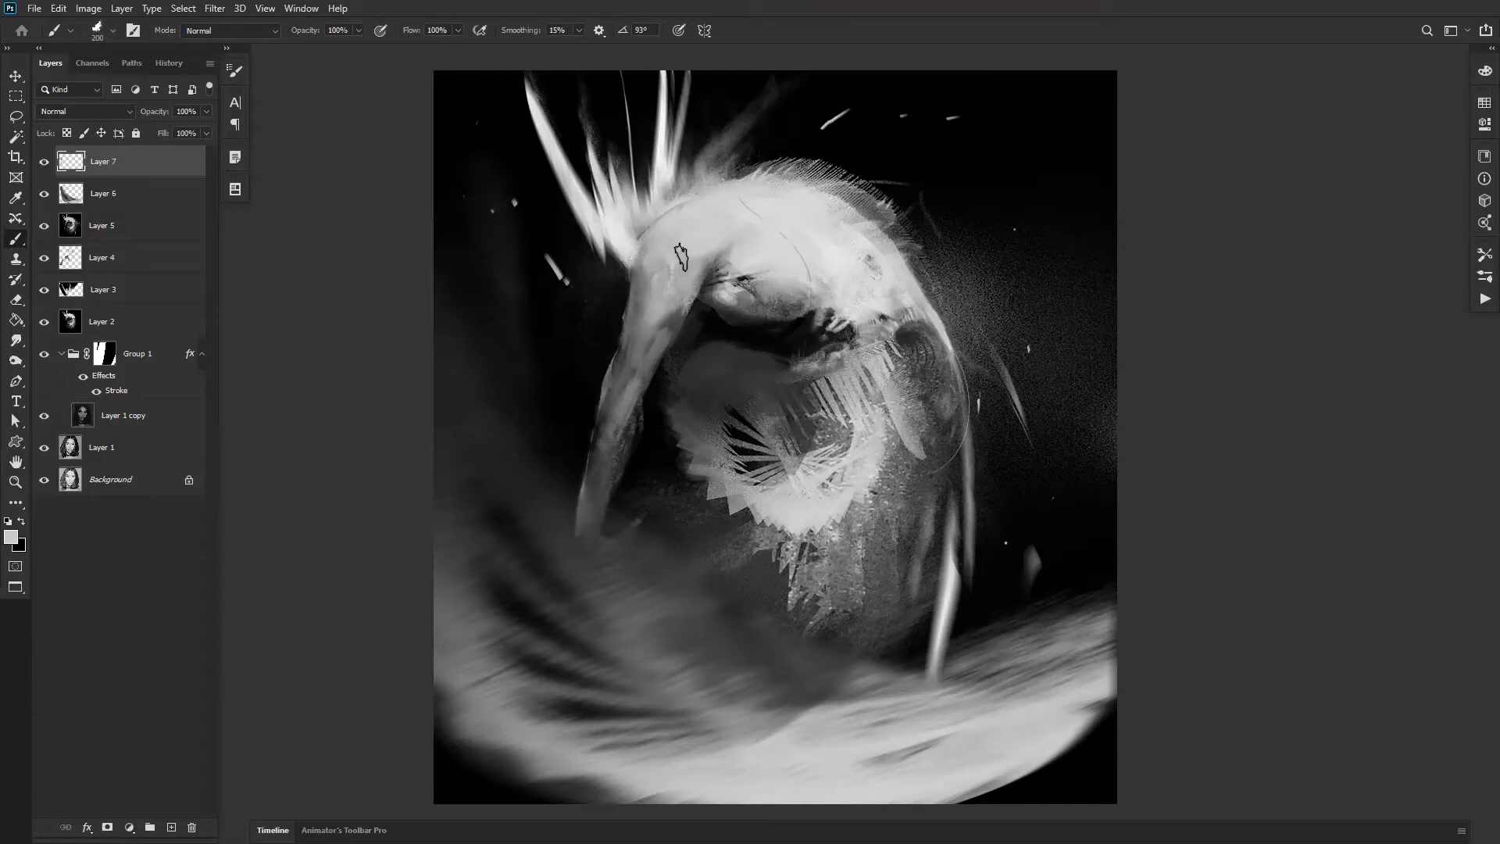
pyautogui.press('[')
pyautogui.press('[')
pyautogui.press('[')
pyautogui.press('[')
pyautogui.press('[')
pyautogui.press('[')
pyautogui.press('[')
pyautogui.press('[')
pyautogui.press('[')
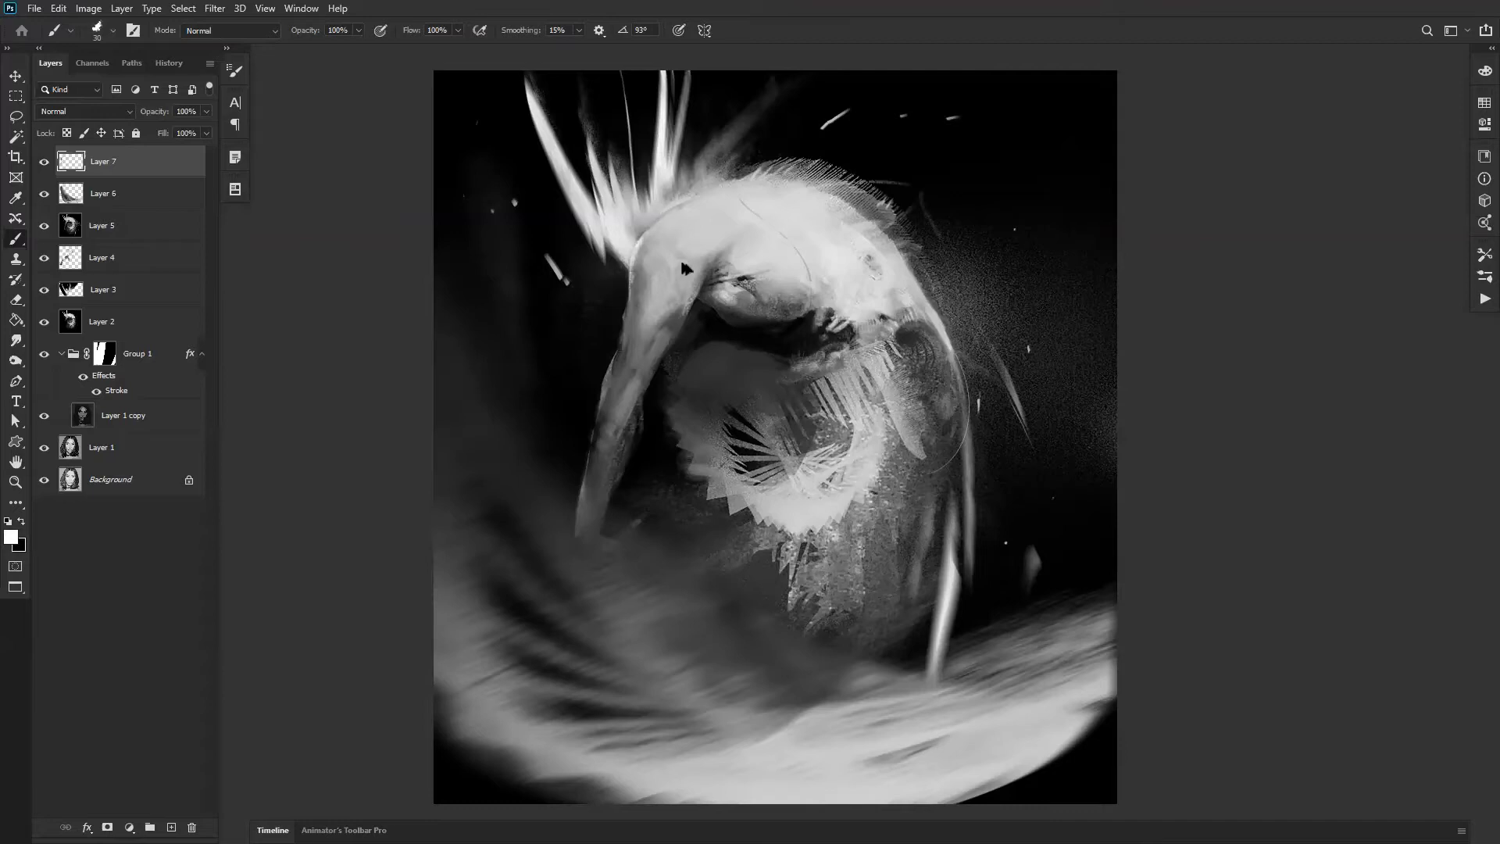
# Step: Paint fine light and black detail strokes around the eye with the 30 px textured brush
pyautogui.keyDown('alt'); pyautogui.click(807, 212); pyautogui.keyUp('alt')
pyautogui.press('[')
pyautogui.press('[')
pyautogui.press('d')
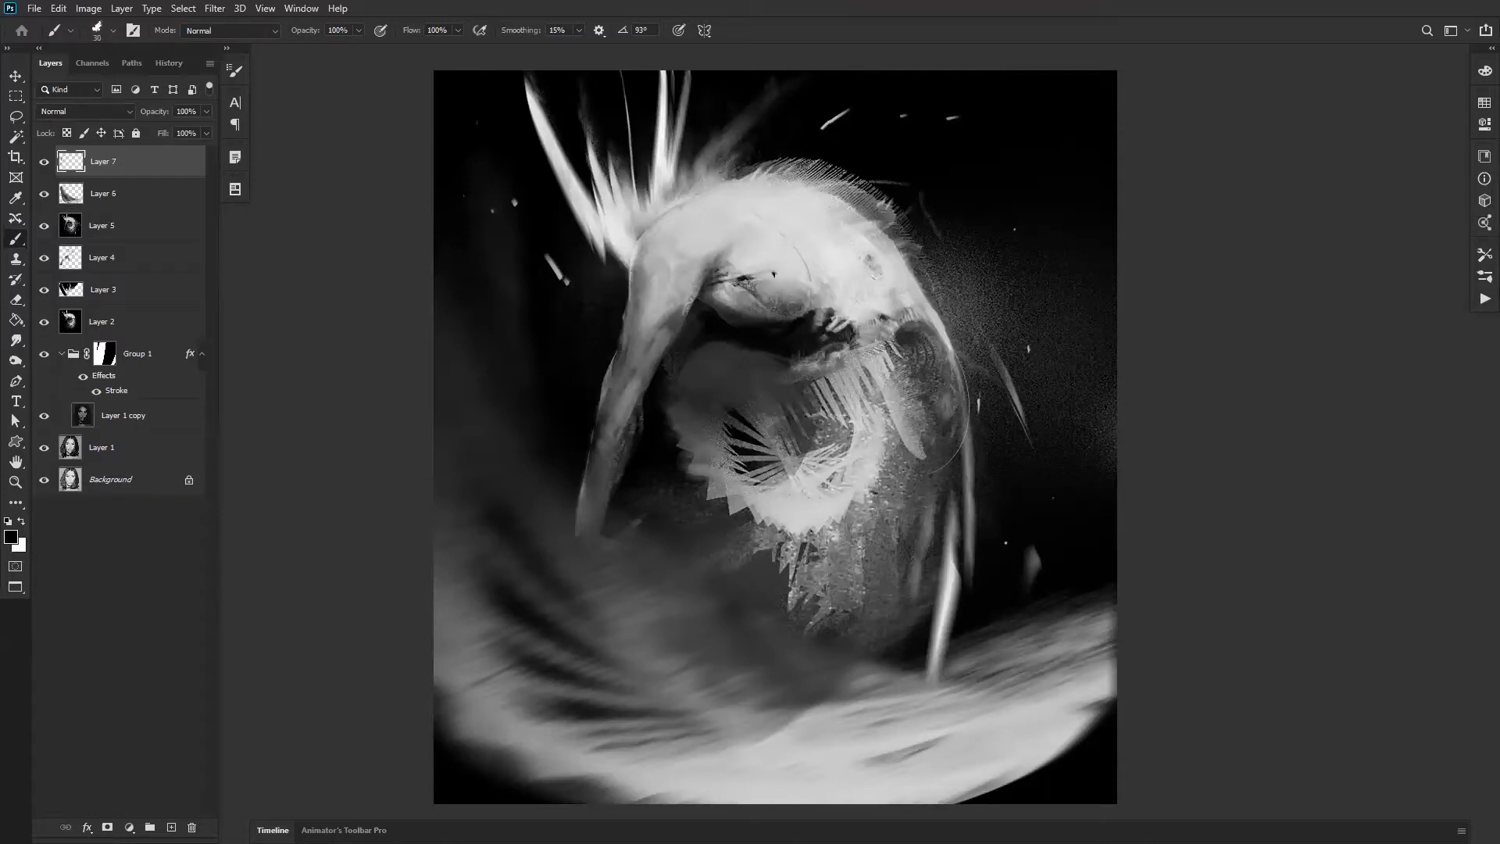
pyautogui.keyDown('alt'); pyautogui.click(787, 279); pyautogui.keyUp('alt')
# Step: Refine the eyelid strokes with the brush and the Smudge tool at 25% strength, flipping the canvas horizontally and back
pyautogui.hotkey('ctrl', 'shift', 'h')
pyautogui.press('r')
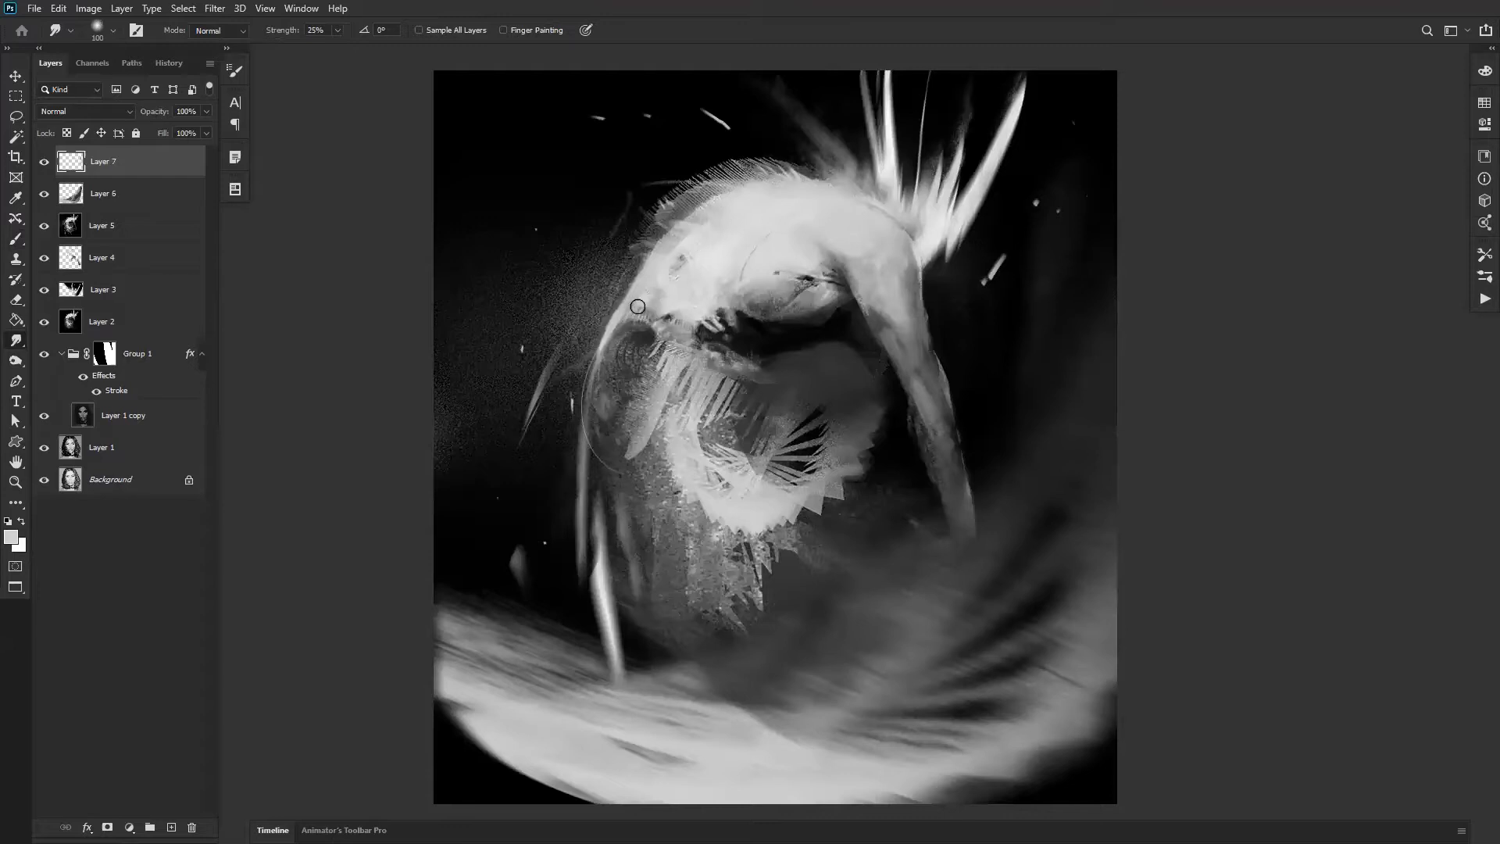
pyautogui.press('b')
pyautogui.press('d')
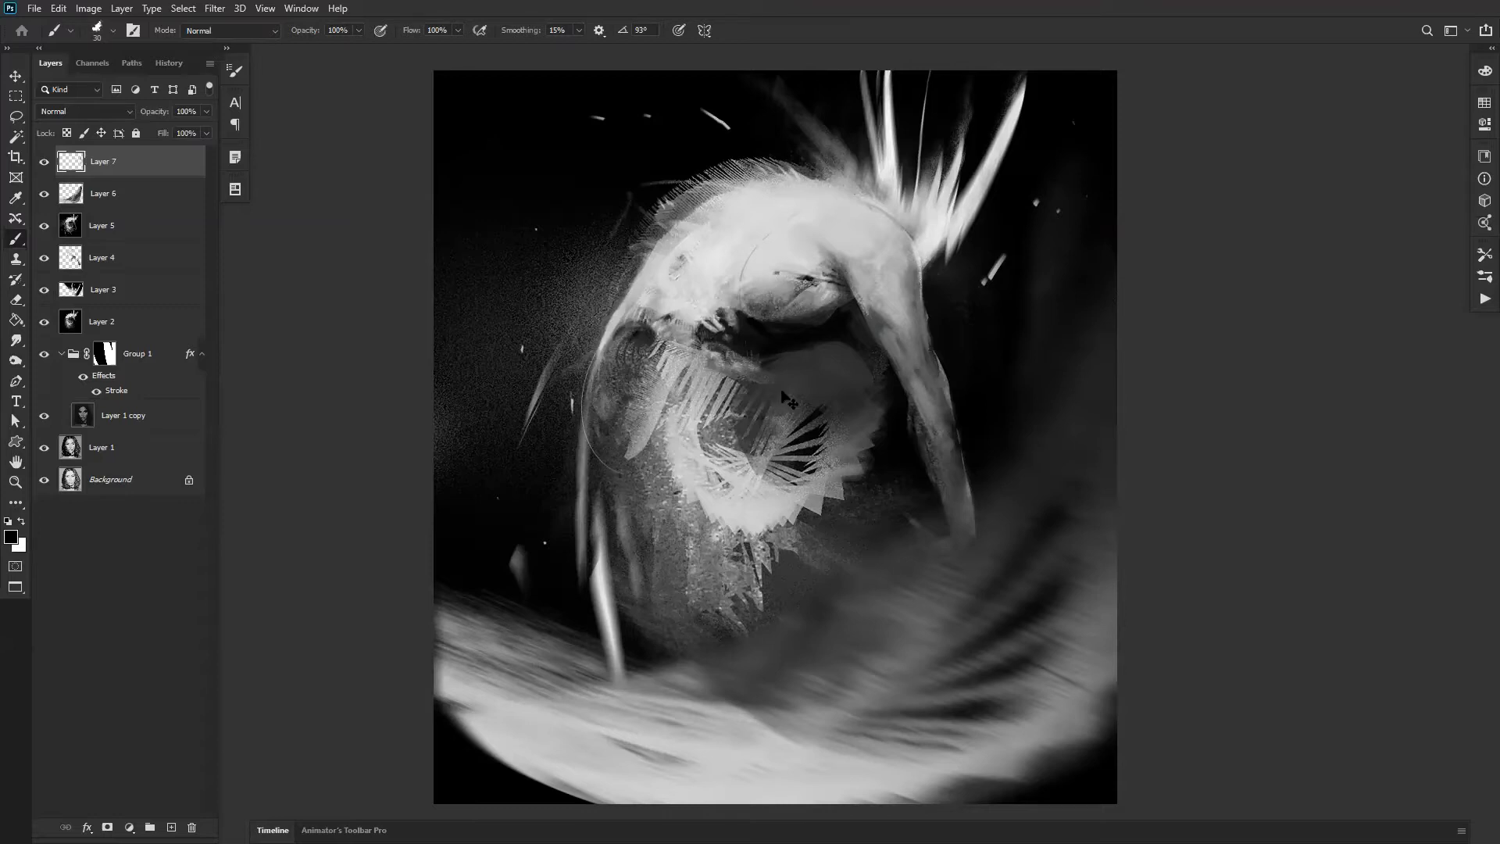
pyautogui.hotkey('ctrl', 'shift', 'h')
pyautogui.press('r')
pyautogui.moveTo(731, 274); pyautogui.dragTo(774, 271)
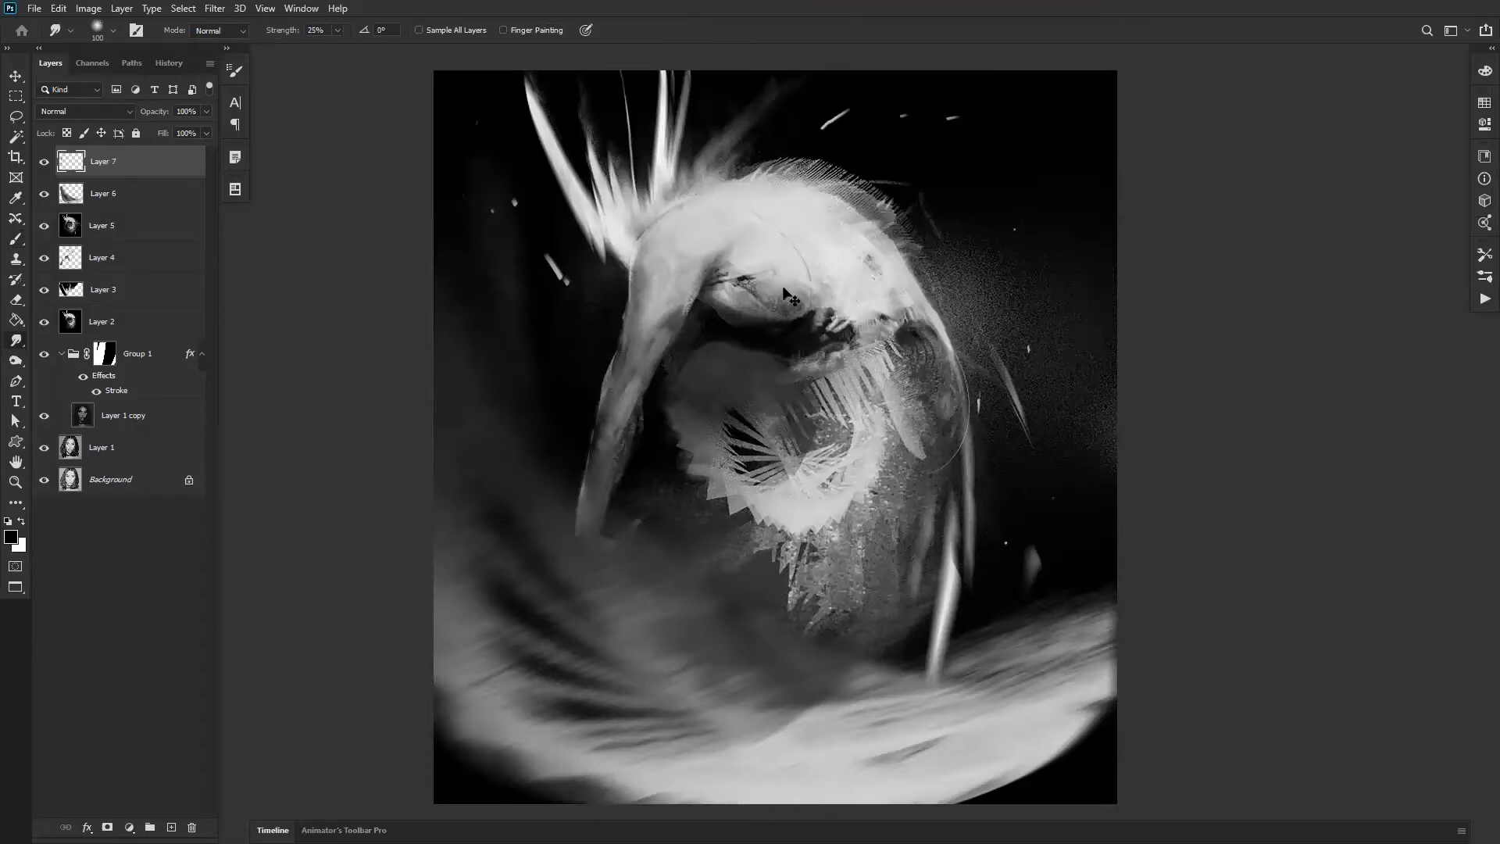
# Step: Deepen the hollow beneath the eye with black, using the textured brush at 250 px
pyautogui.press('b')
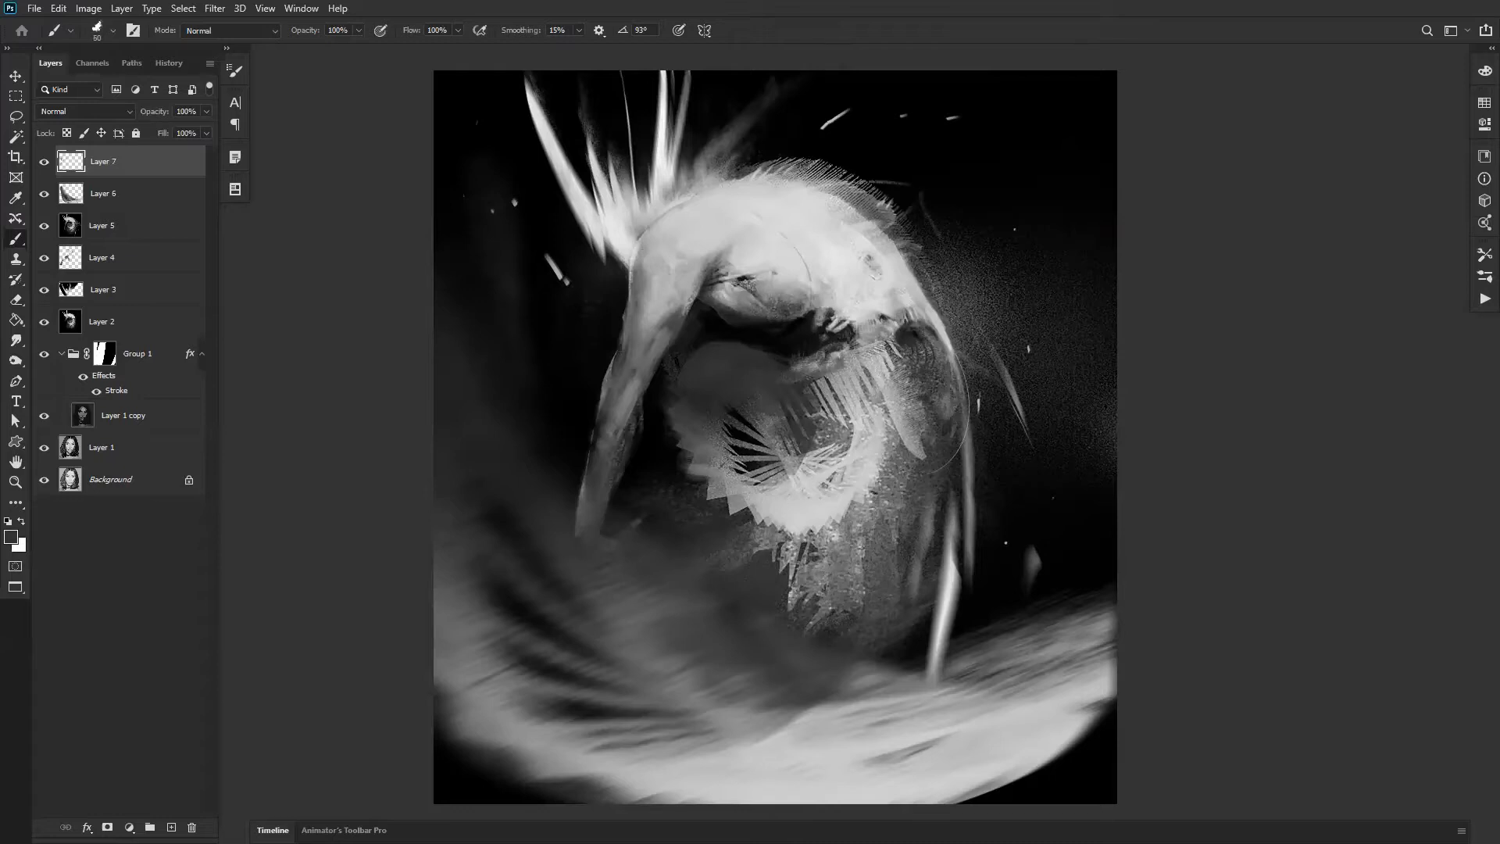
pyautogui.keyDown('alt'); pyautogui.click(793, 336); pyautogui.keyUp('alt')
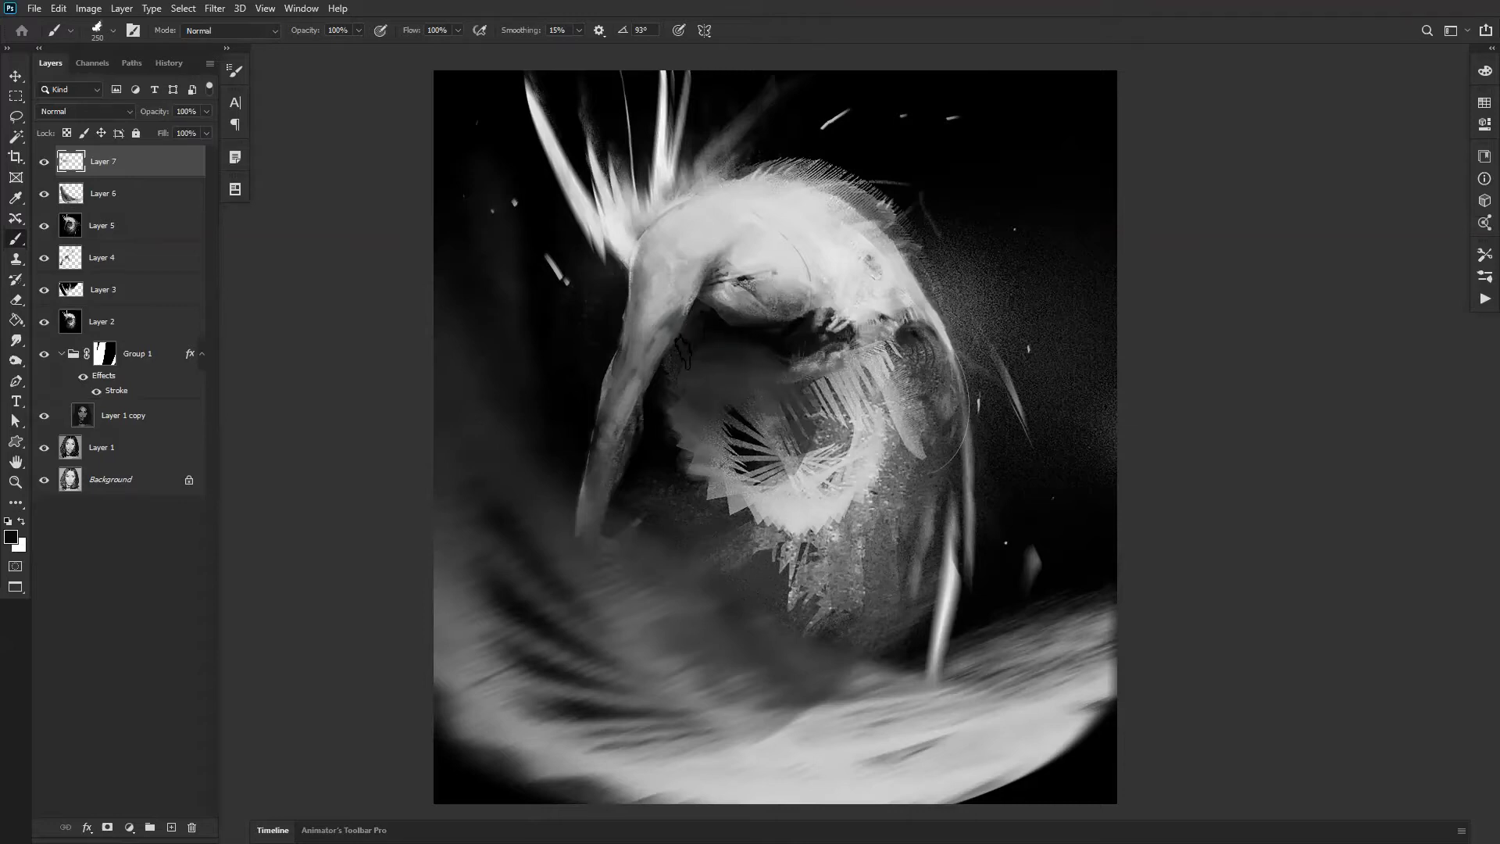
pyautogui.press('[')
# Step: Paint small tufts in sampled light greys along the hollow's inner edge at 40 px and flip the canvas horizontally
pyautogui.keyDown('alt'); pyautogui.click(838, 294); pyautogui.keyUp('alt')
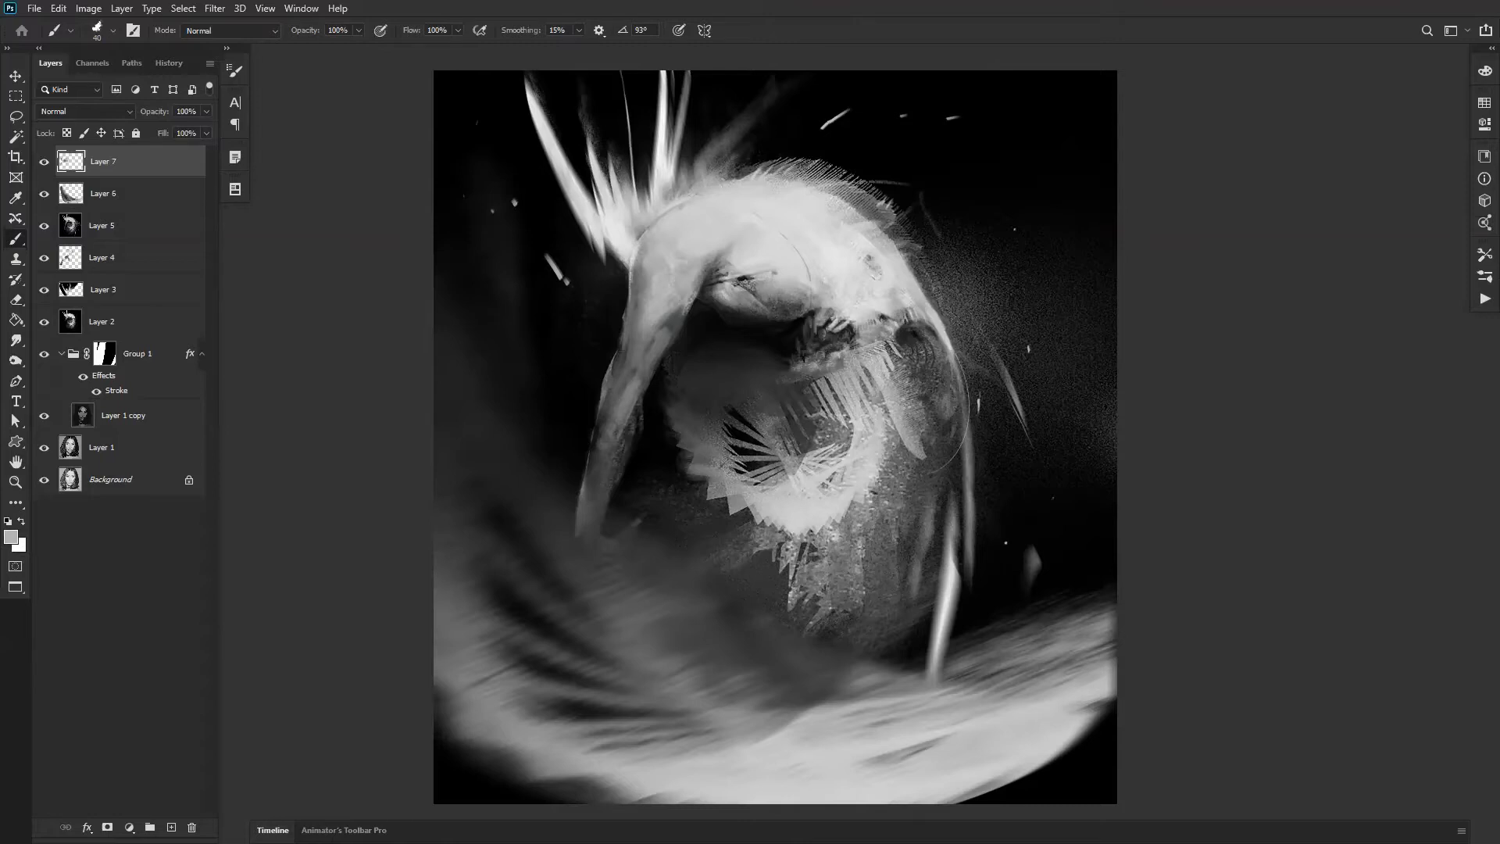
pyautogui.moveTo(825, 344); pyautogui.dragTo(833, 356)
pyautogui.keyDown('alt'); pyautogui.click(857, 320); pyautogui.keyUp('alt')
pyautogui.click(865, 338)
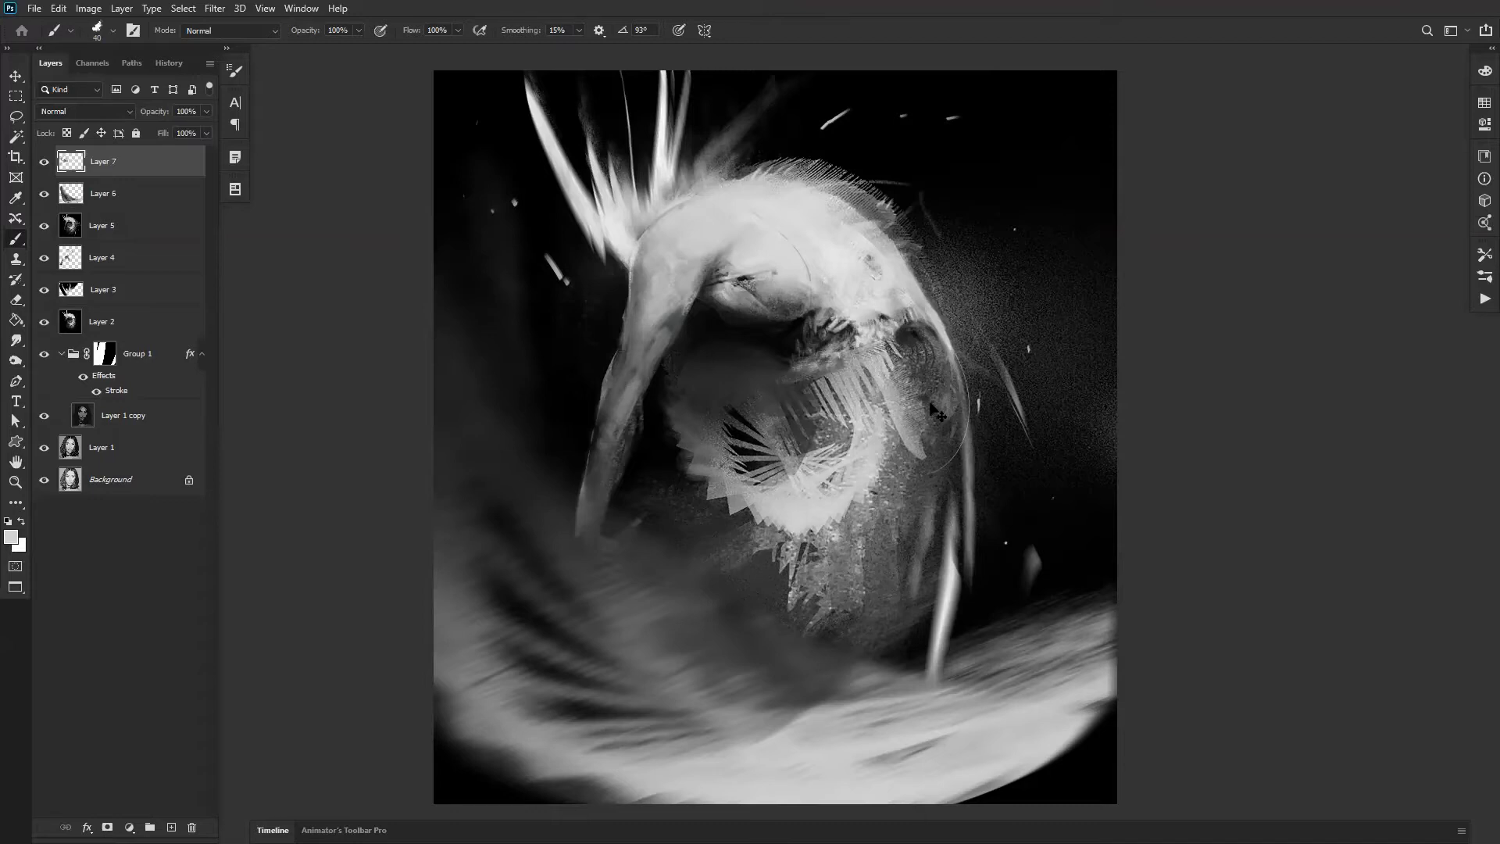
pyautogui.hotkey('ctrl', 'shift', 'h')
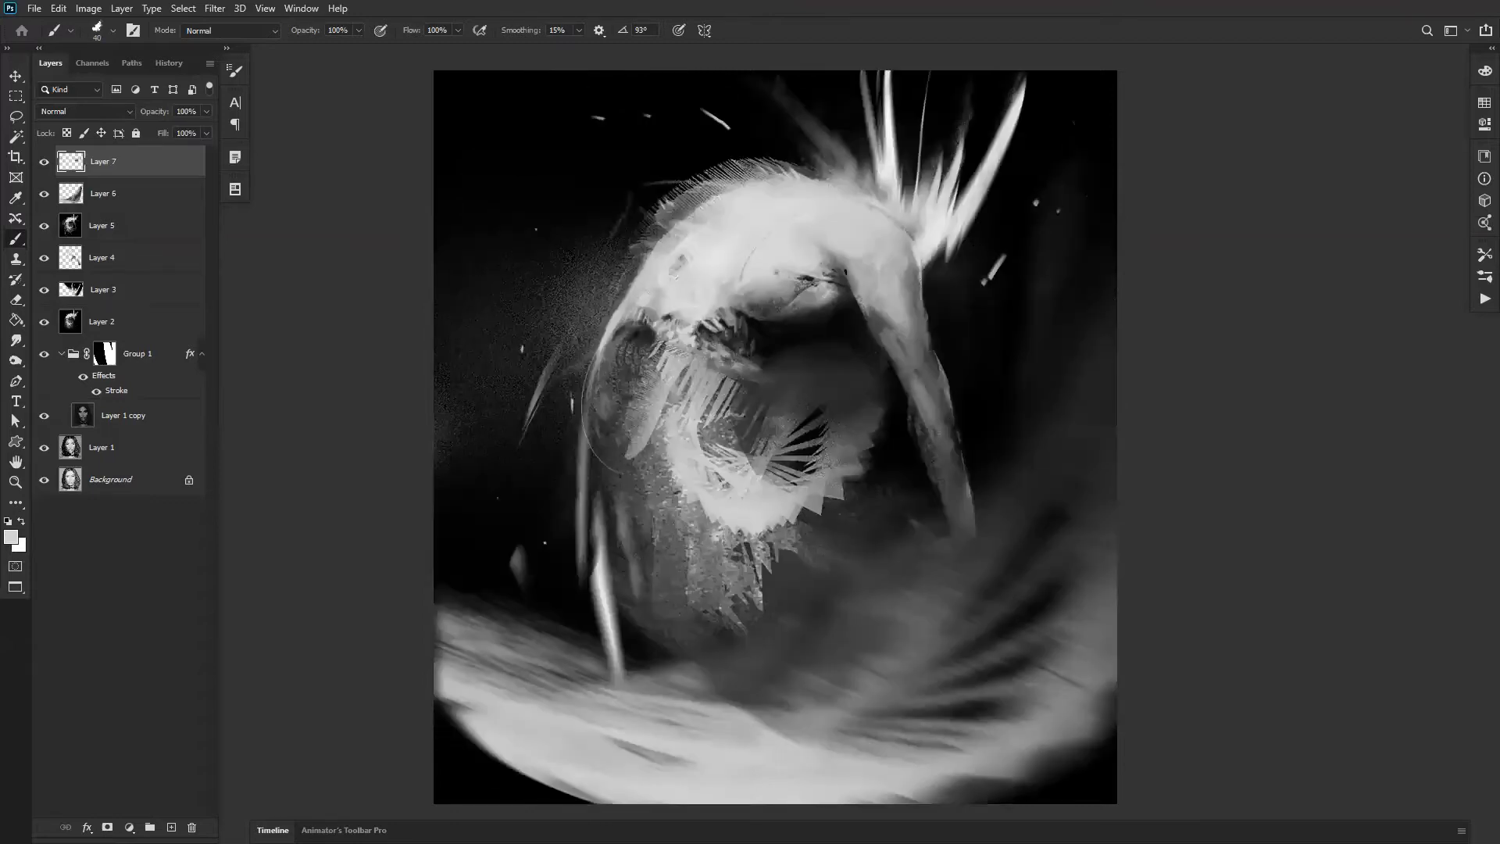
# Step: Choose the soft round brush, greatly enlarge it and sample a light grey beside the base of the spikes
pyautogui.keyDown('alt'); pyautogui.click(667, 239); pyautogui.keyUp('alt')
pyautogui.rightClick(706, 311)
pyautogui.click(1381, 321)
pyautogui.click(1320, 91)
pyautogui.keyDown('alt'); pyautogui.click(934, 204); pyautogui.keyUp('alt')
pyautogui.press(']')
pyautogui.press(']')
pyautogui.press(']')
pyautogui.press(']')
pyautogui.press(']')
pyautogui.press(']')
pyautogui.press(']')
pyautogui.press(']')
pyautogui.press(']')
pyautogui.press(']')
pyautogui.press(']')
pyautogui.press(']')
pyautogui.press(']')
pyautogui.press(']')
pyautogui.press(']')
pyautogui.press(']')
pyautogui.press(']')
# Step: Try broad soft light dabs around the spikes and the drooping limb, enlarging the brush up to 2200 px
pyautogui.click(929, 163)
pyautogui.click(922, 132)
pyautogui.hotkey('ctrl', 'alt', 'z')
pyautogui.press(']')
pyautogui.press(']')
pyautogui.press(']')
pyautogui.press(']')
pyautogui.press(']')
pyautogui.click(933, 213)
pyautogui.hotkey('ctrl', 'z')
pyautogui.press(']')
pyautogui.press(']')
pyautogui.click(922, 244)
pyautogui.hotkey('ctrl', 'z')
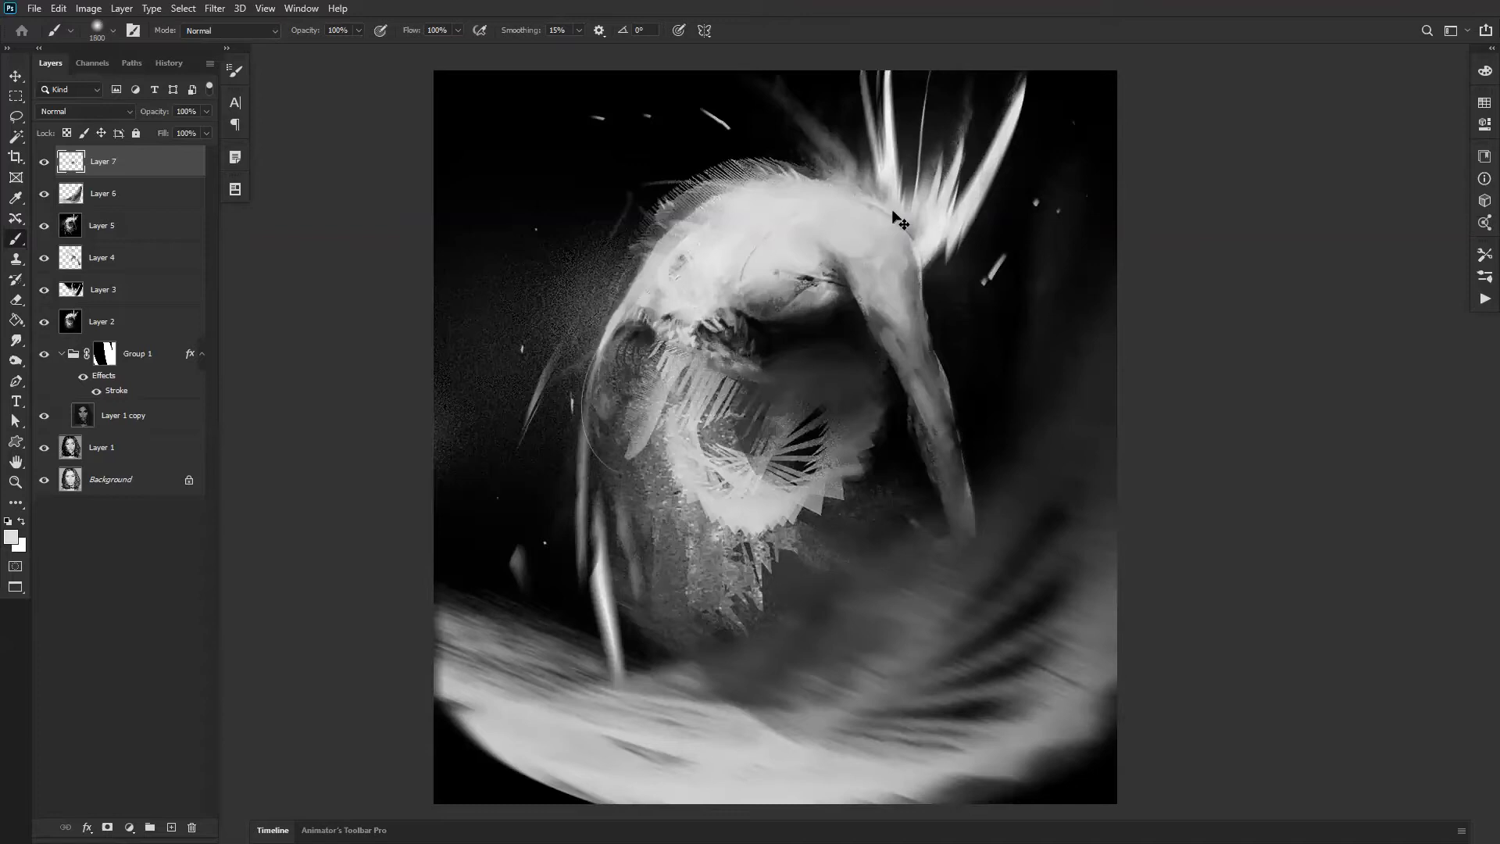
pyautogui.click(902, 238)
pyautogui.hotkey('ctrl', 'z')
pyautogui.keyDown('ctrl'); pyautogui.click(925, 237); pyautogui.keyUp('ctrl')
pyautogui.click(938, 191)
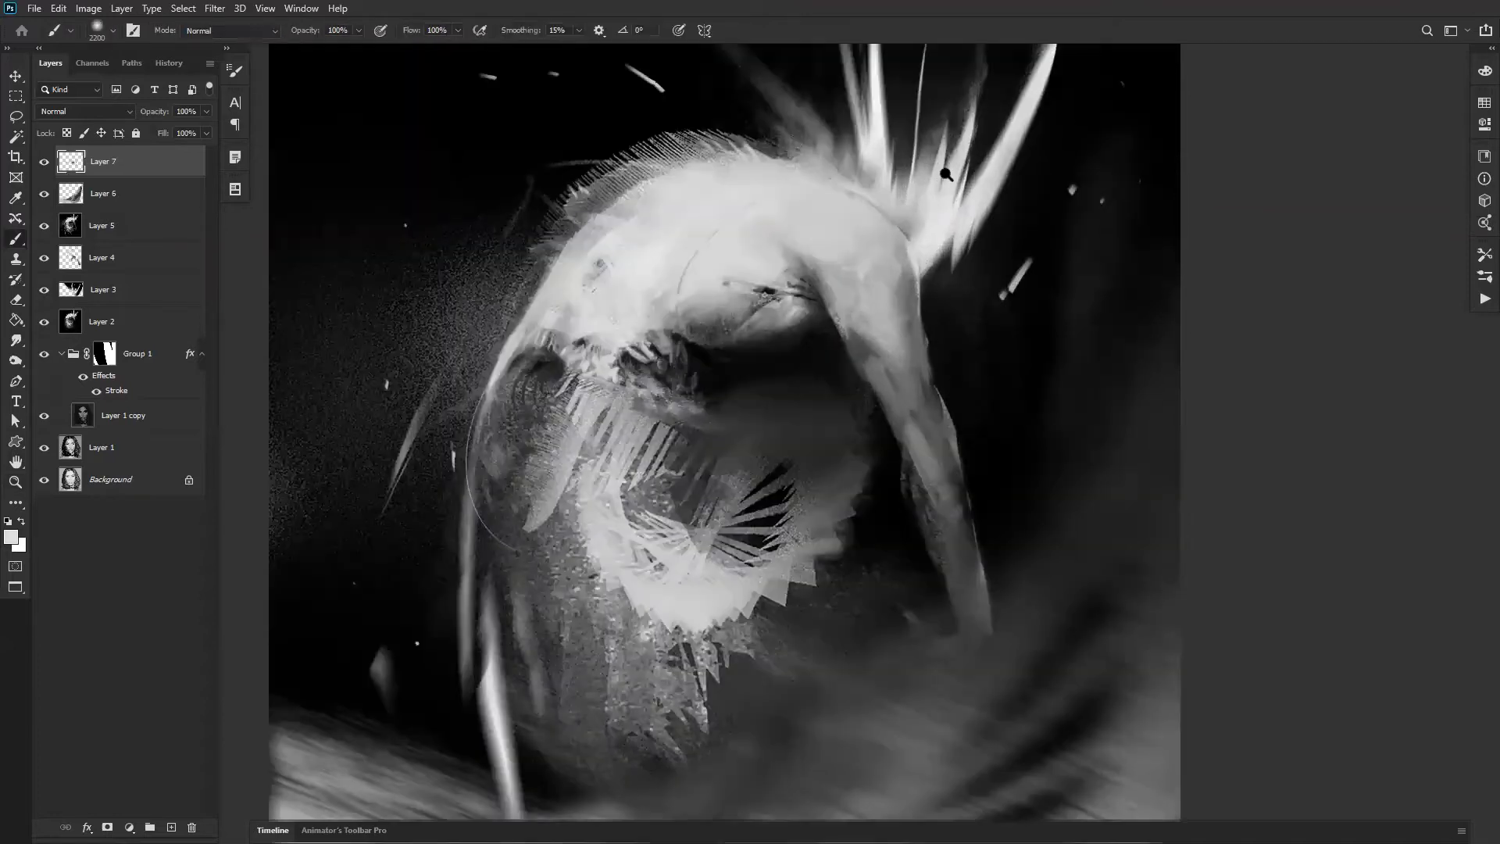
pyautogui.hotkey('ctrl', 'z')
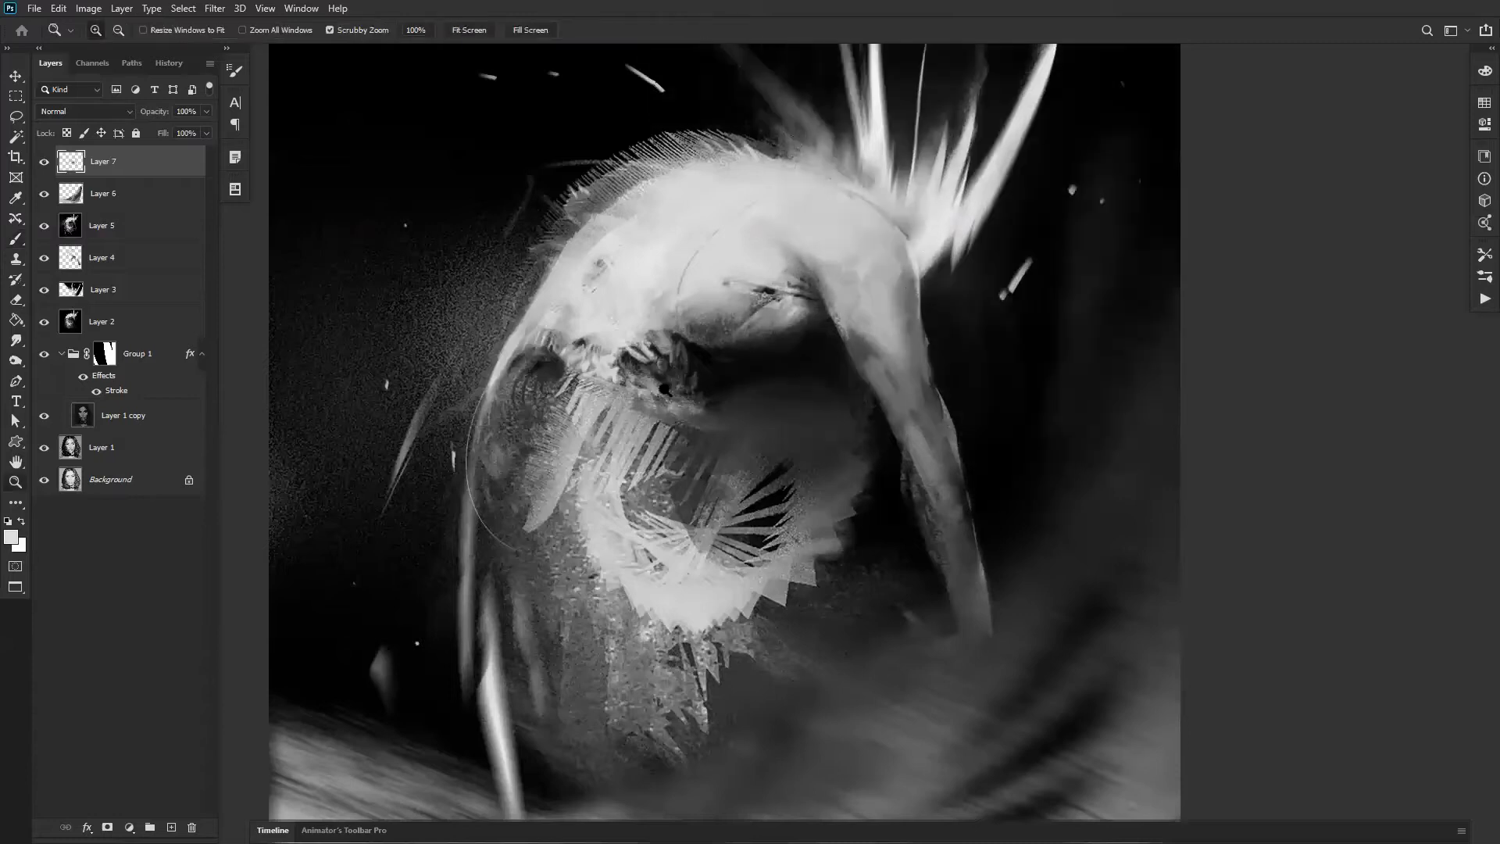
# Step: Resize the image to a width of 1200 pixels
pyautogui.keyDown('ctrl'); pyautogui.click(660, 383); pyautogui.keyUp('ctrl')
pyautogui.keyDown('alt'); pyautogui.click(457, 322); pyautogui.keyUp('alt')
pyautogui.keyDown('alt'); pyautogui.click(458, 327); pyautogui.keyUp('alt')
pyautogui.keyDown('alt'); pyautogui.click(478, 332); pyautogui.keyUp('alt')
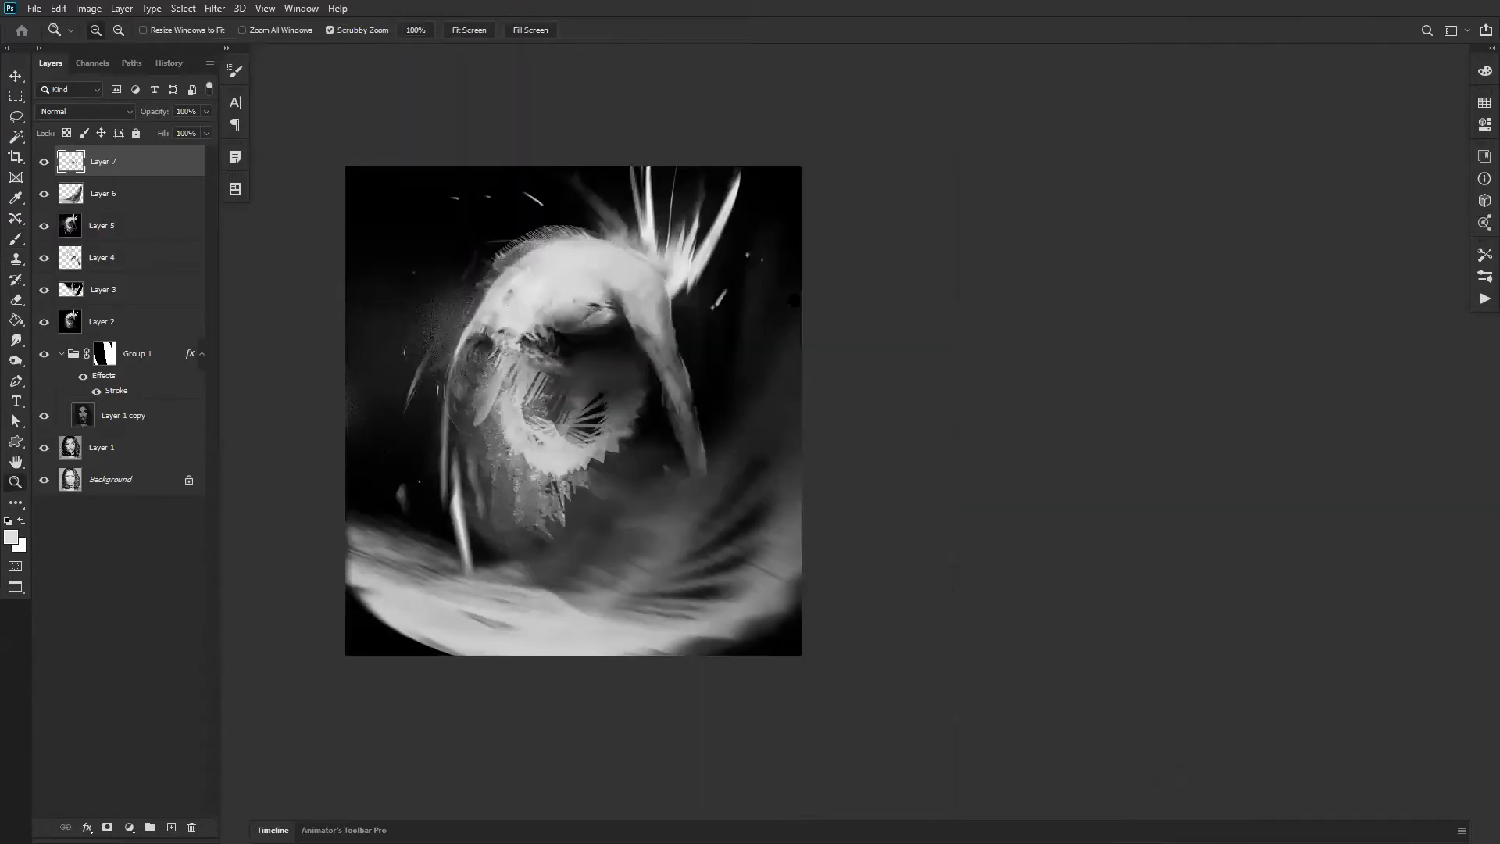
pyautogui.moveTo(643, 314); pyautogui.dragTo(841, 336)
pyautogui.hotkey('ctrl', 'alt', 'i')
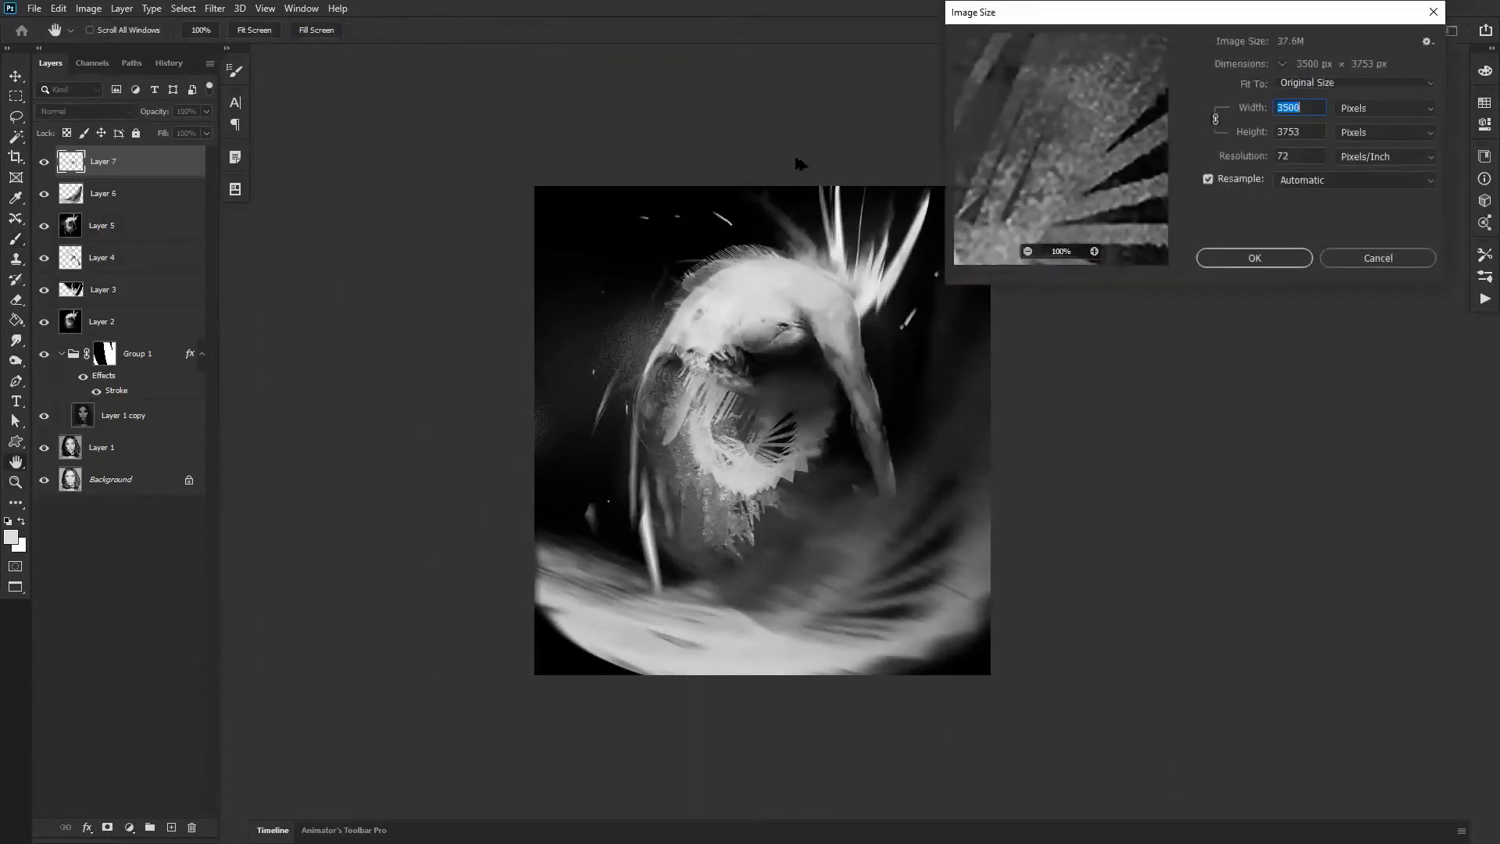
pyautogui.write('1200')
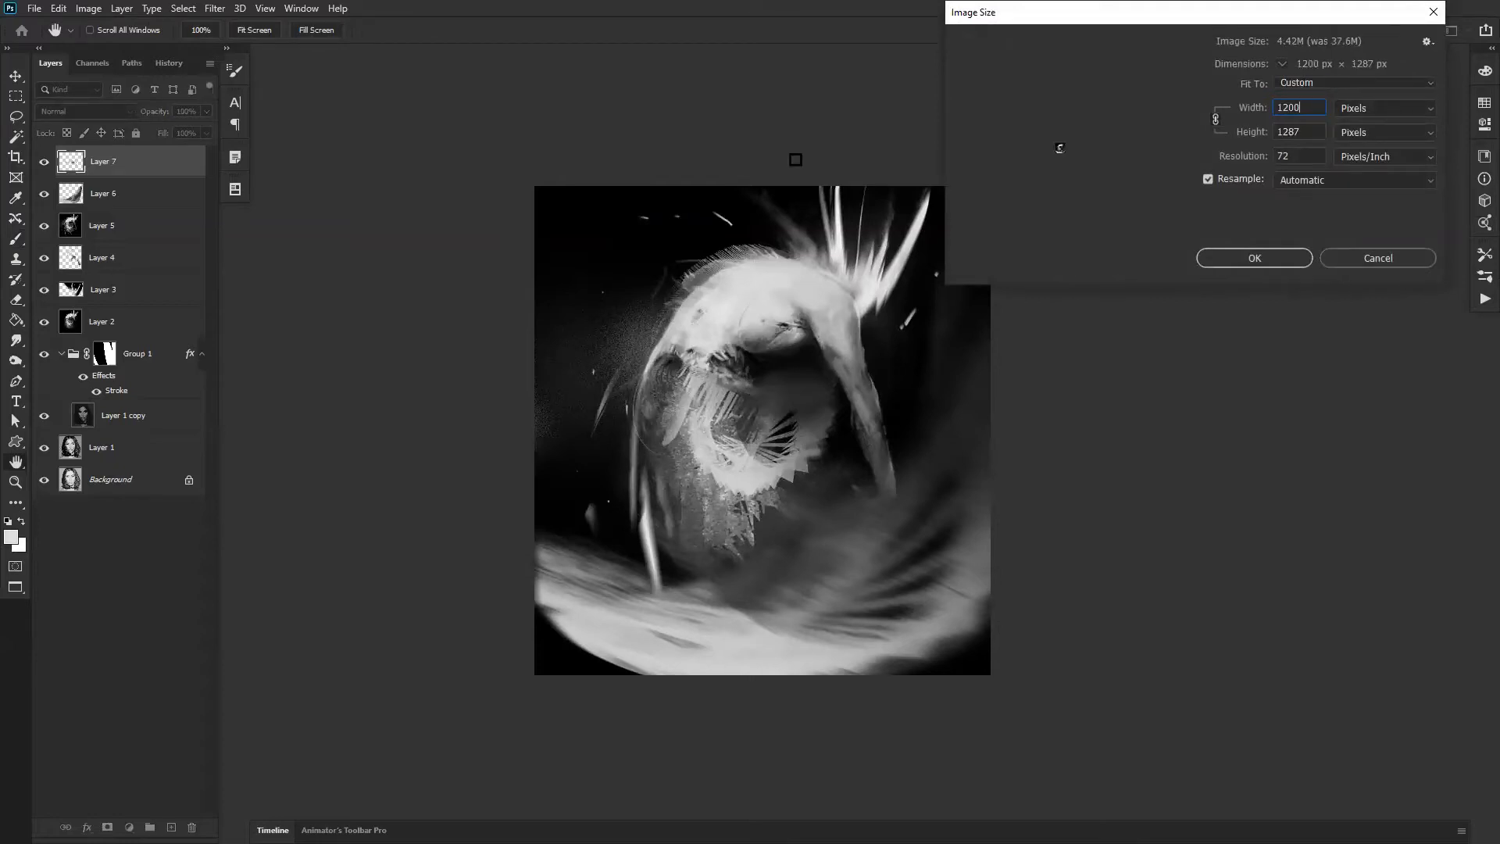
pyautogui.press('Return')
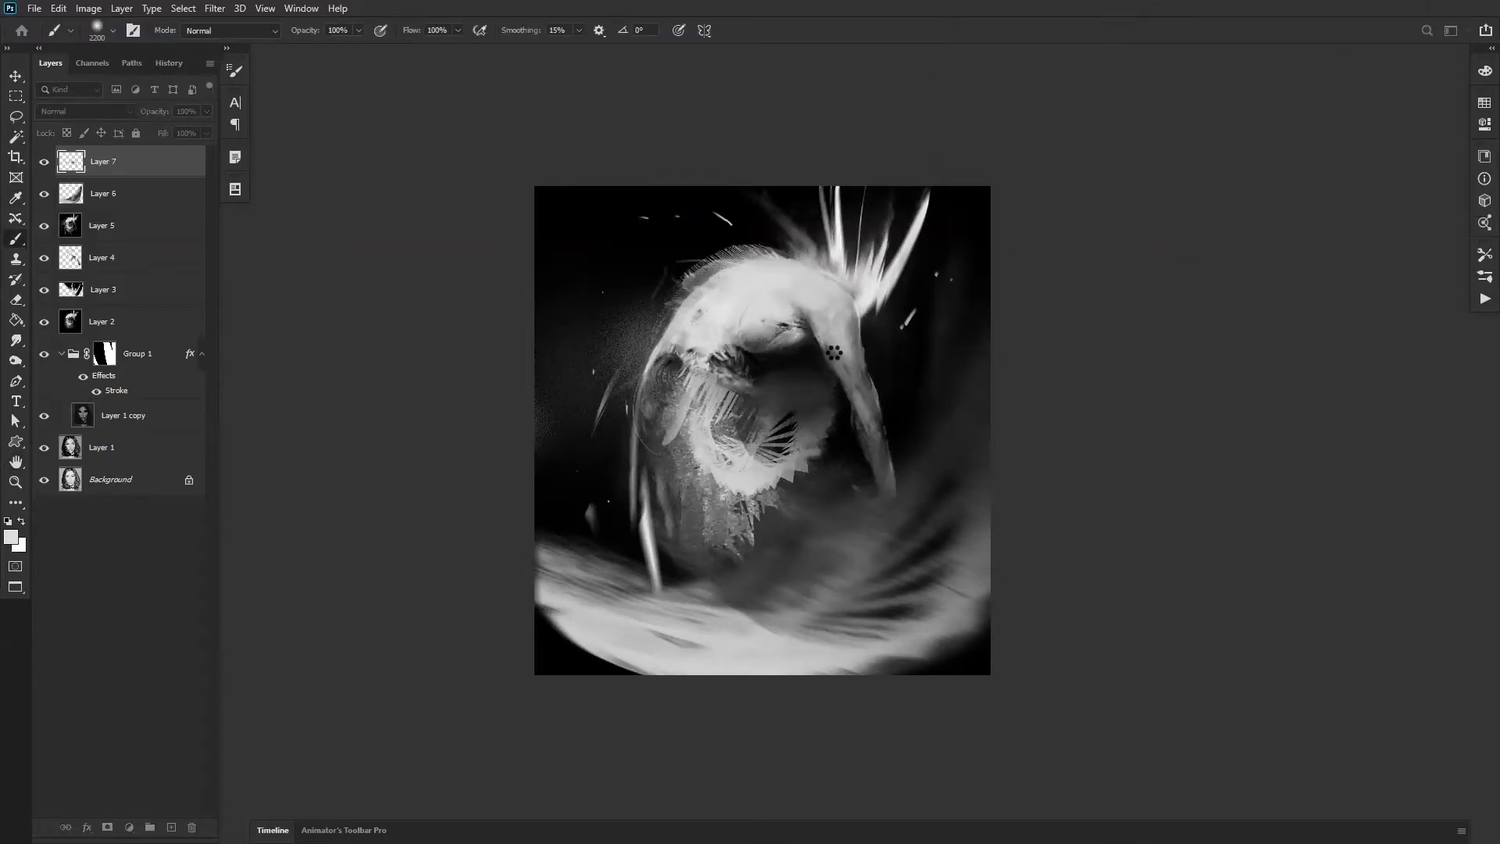
# Step: Add a faint white glow to the dark background behind the head, using the soft round brush at 1300 px
pyautogui.press('z')
pyautogui.click(828, 405)
pyautogui.click(828, 405)
pyautogui.click(828, 405)
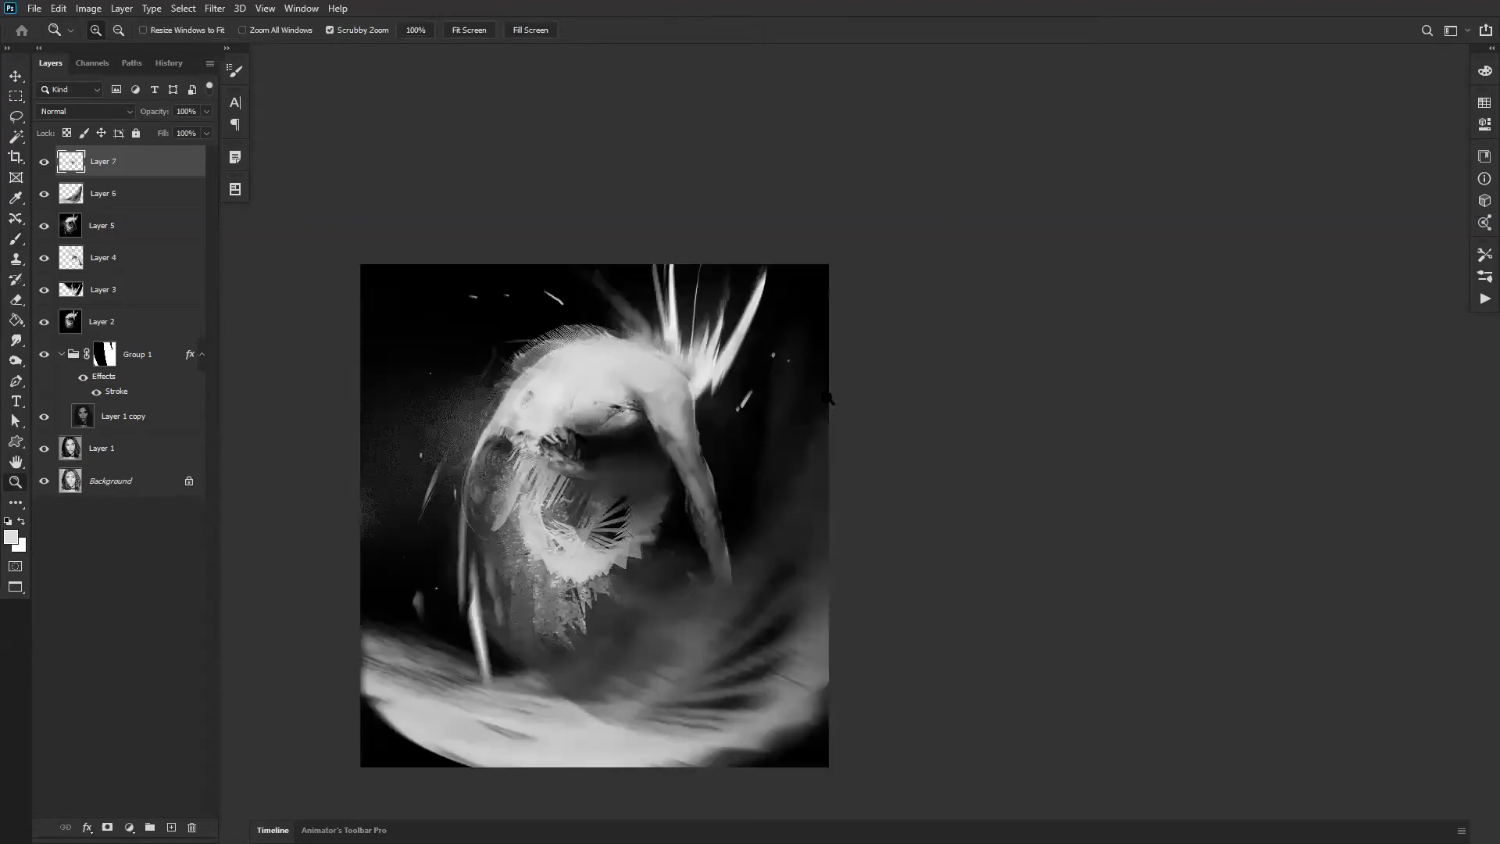
pyautogui.click(828, 405)
pyautogui.press('b')
pyautogui.moveTo(694, 389); pyautogui.dragTo(910, 341)
pyautogui.press('d')
pyautogui.press('[')
pyautogui.press('[')
pyautogui.press('[')
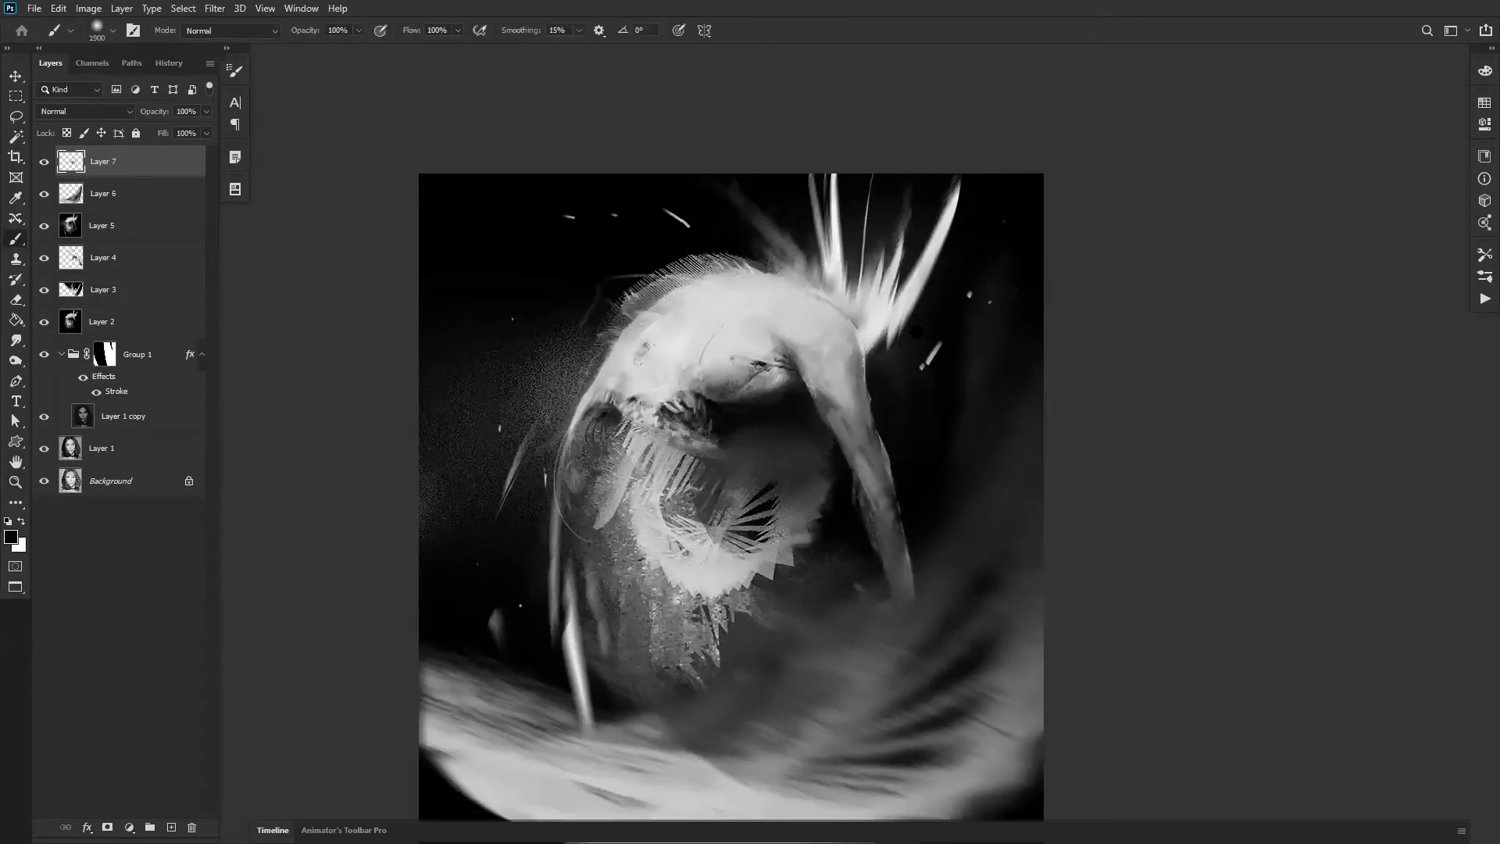
pyautogui.press('x')
pyautogui.press('[')
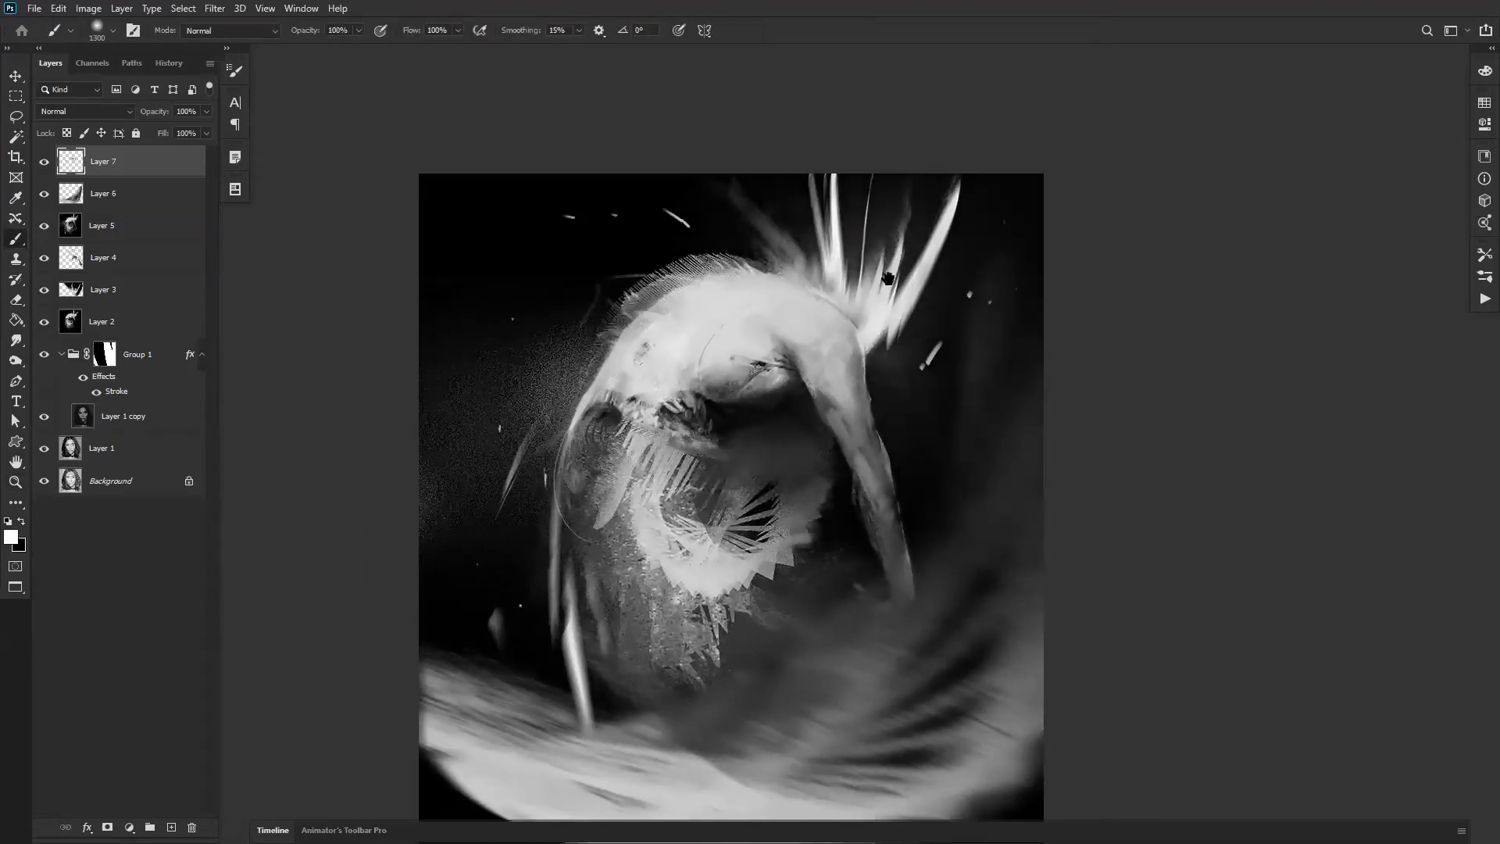
pyautogui.press('[')
pyautogui.click(906, 345)
pyautogui.hotkey('ctrl', 'z')
pyautogui.press('[')
pyautogui.press('[')
pyautogui.press('[')
pyautogui.press('[')
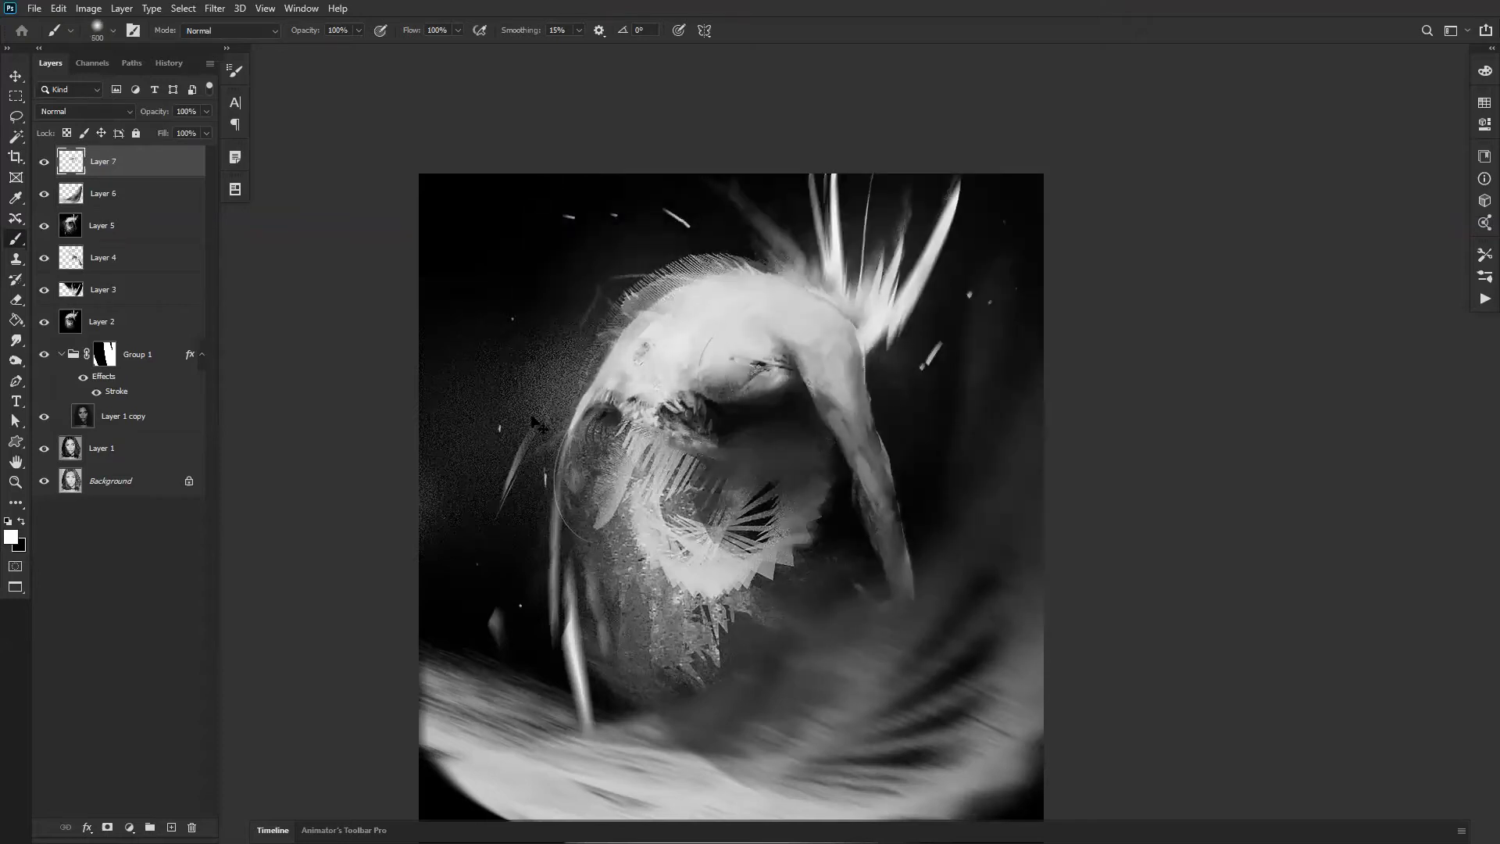
pyautogui.press(']')
pyautogui.press(']')
pyautogui.press(']')
pyautogui.press(']')
pyautogui.press(']')
pyautogui.click(481, 328)
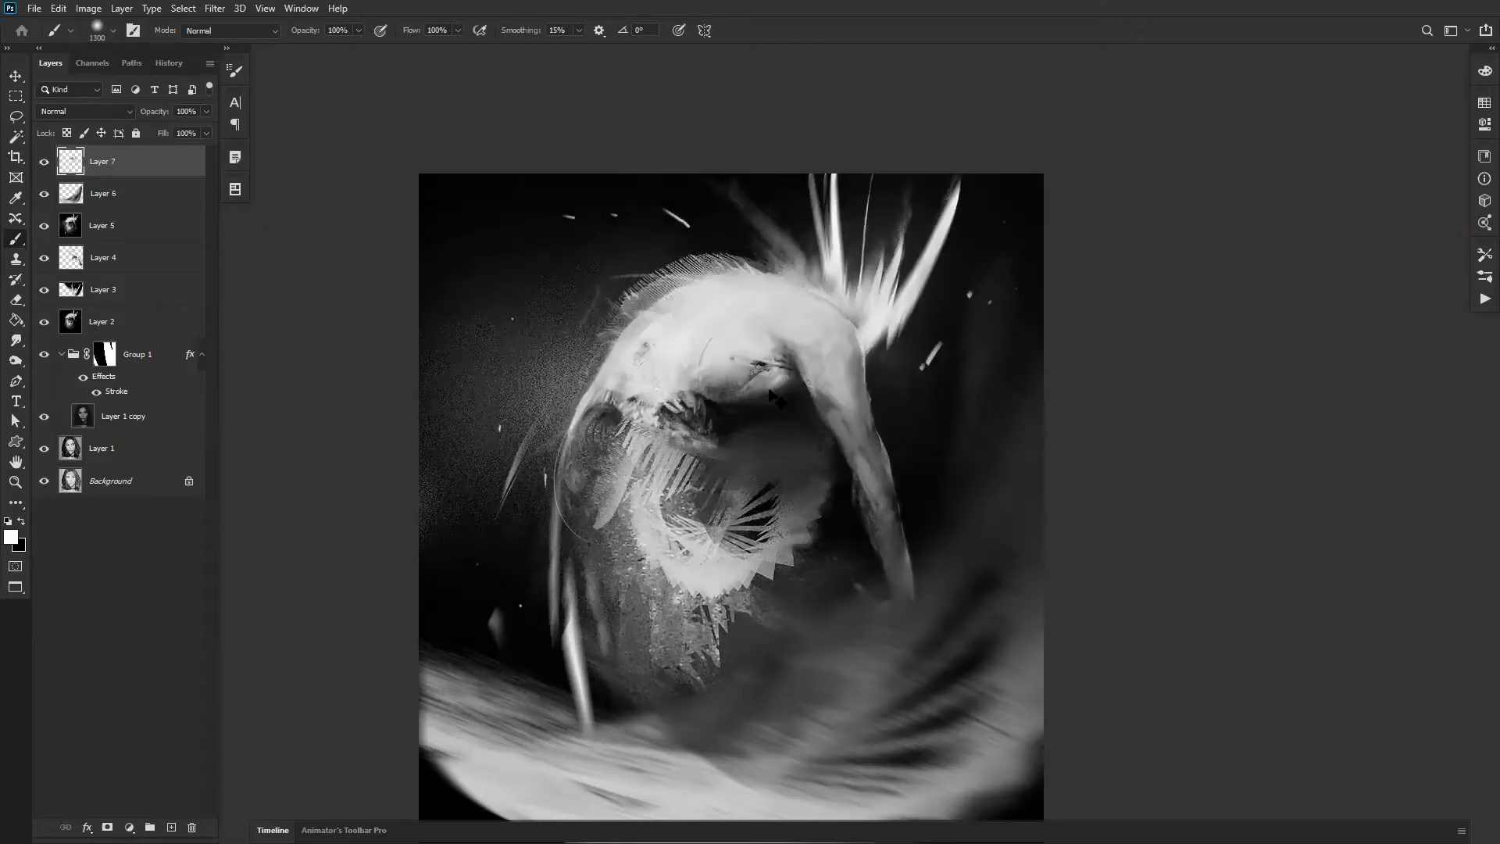
# Step: Brighten the top of the head with light soft strokes, using the soft round brush at 200 to 250 px
pyautogui.press('[')
pyautogui.press('[')
pyautogui.press('[')
pyautogui.press('[')
pyautogui.press('[')
pyautogui.press('[')
pyautogui.press('[')
pyautogui.press('[')
pyautogui.press('[')
pyautogui.press('[')
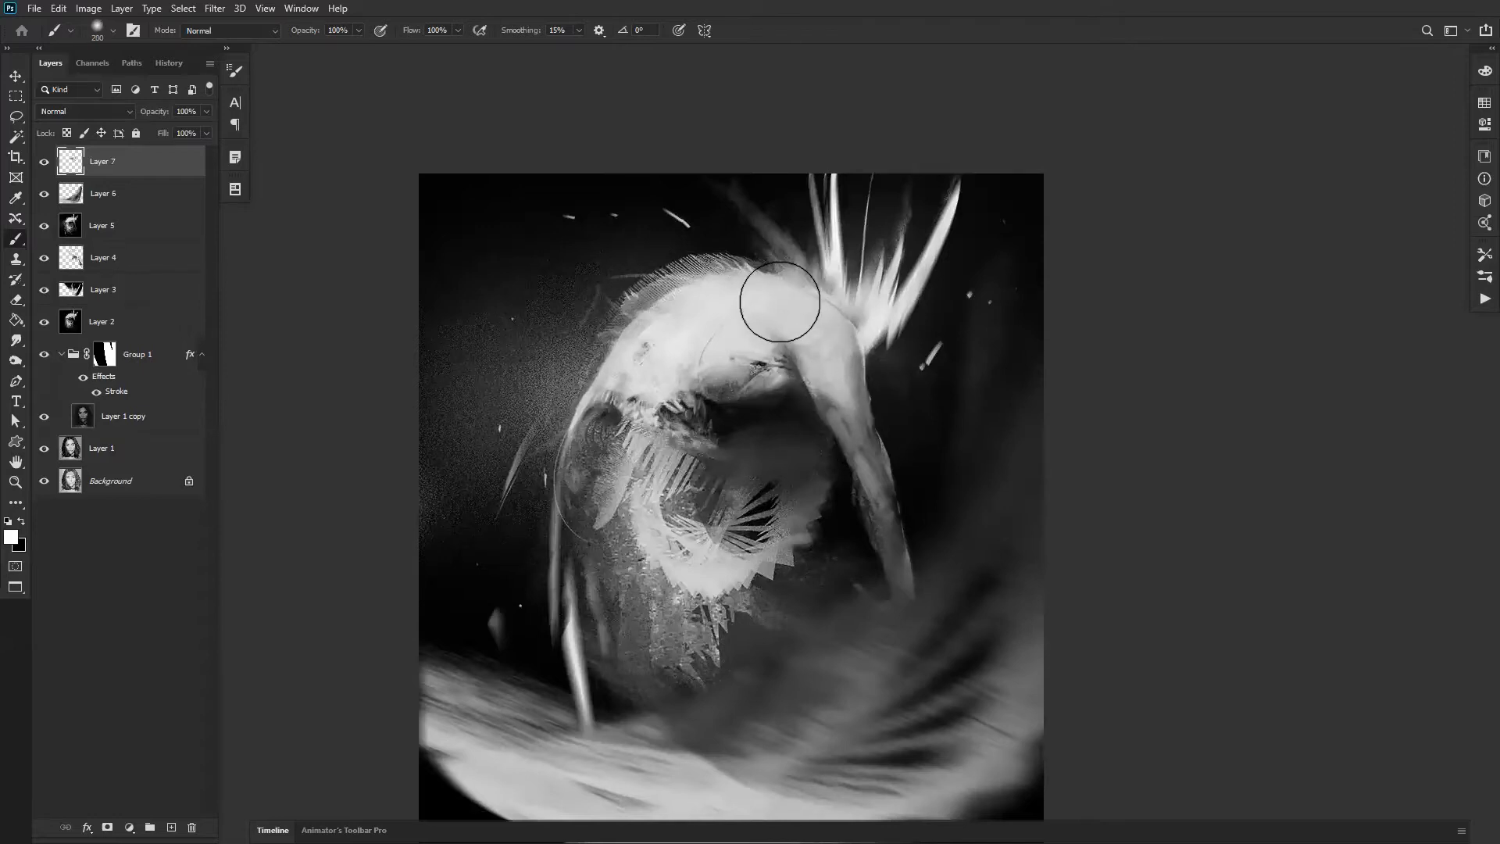
pyautogui.press(']')
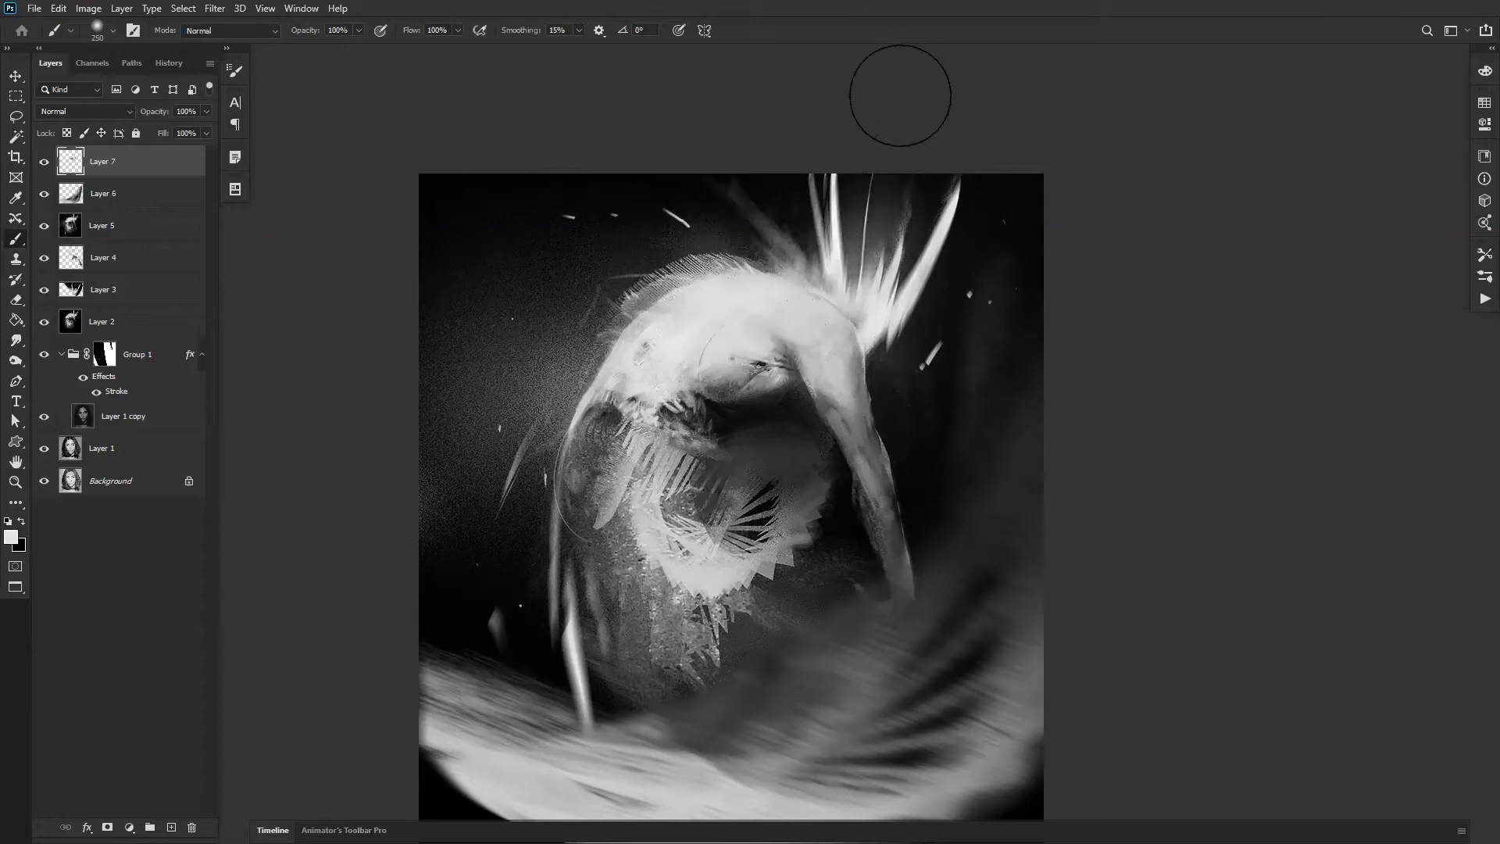
# Step: Choose the 600 px textured brush from the Texture set and flip the canvas horizontally
pyautogui.moveTo(867, 471); pyautogui.dragTo(920, 341)
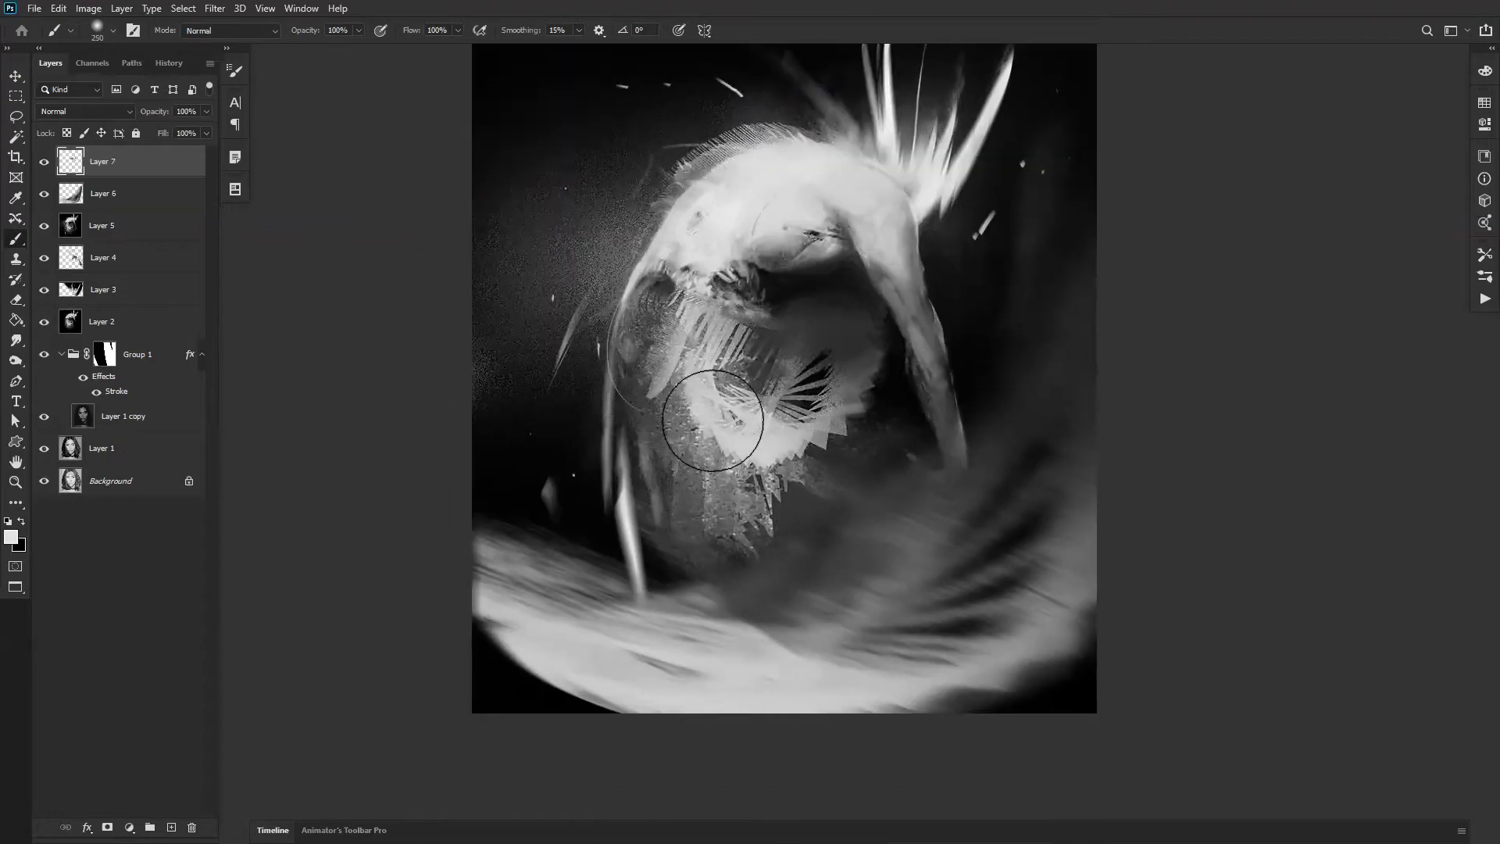
pyautogui.rightClick(743, 435)
pyautogui.click(1169, 480)
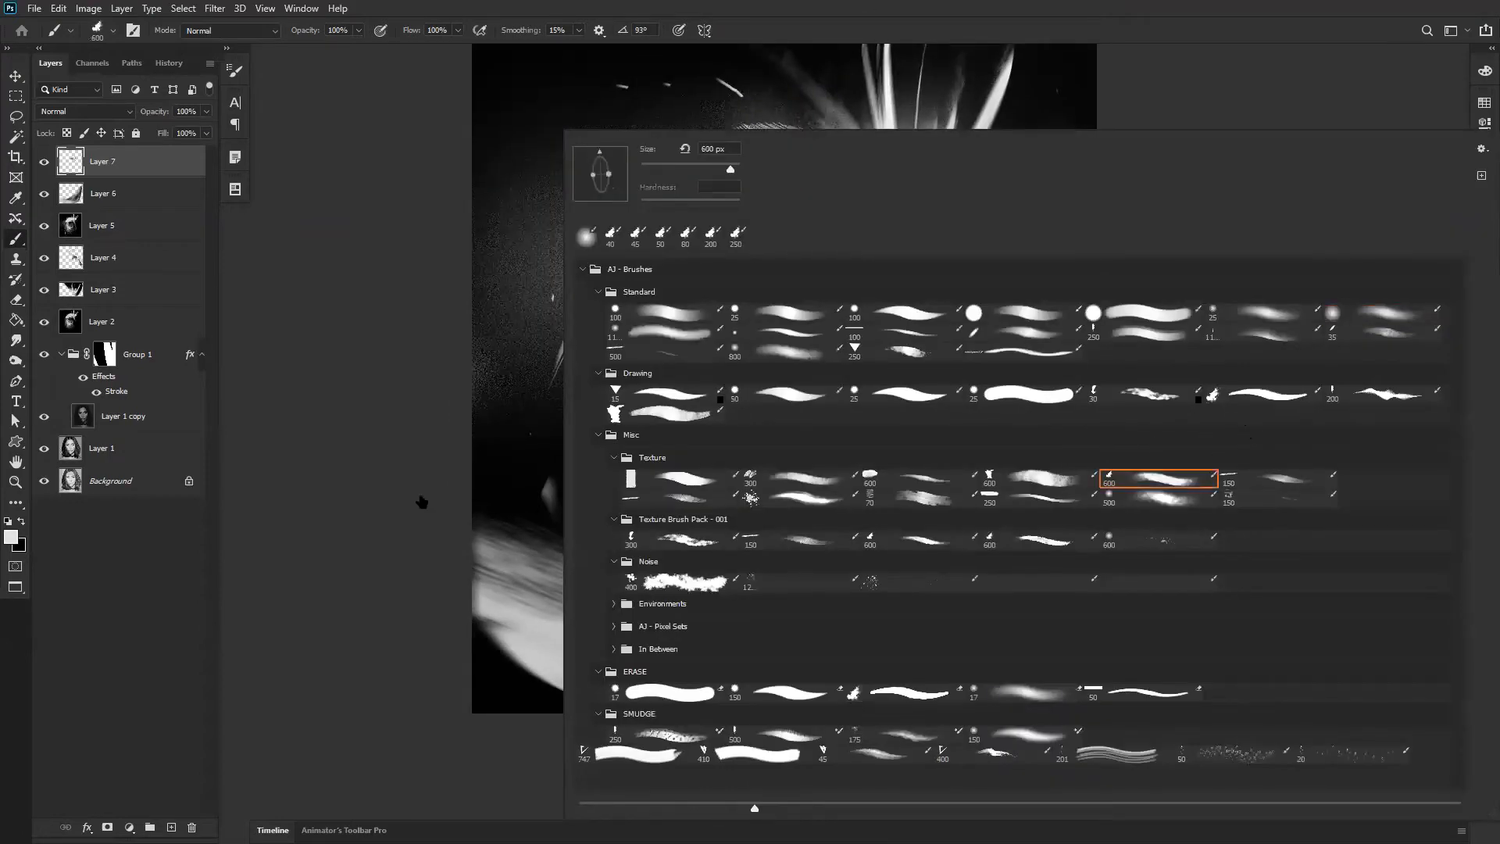
pyautogui.press('Return')
pyautogui.hotkey('ctrl', 'f')
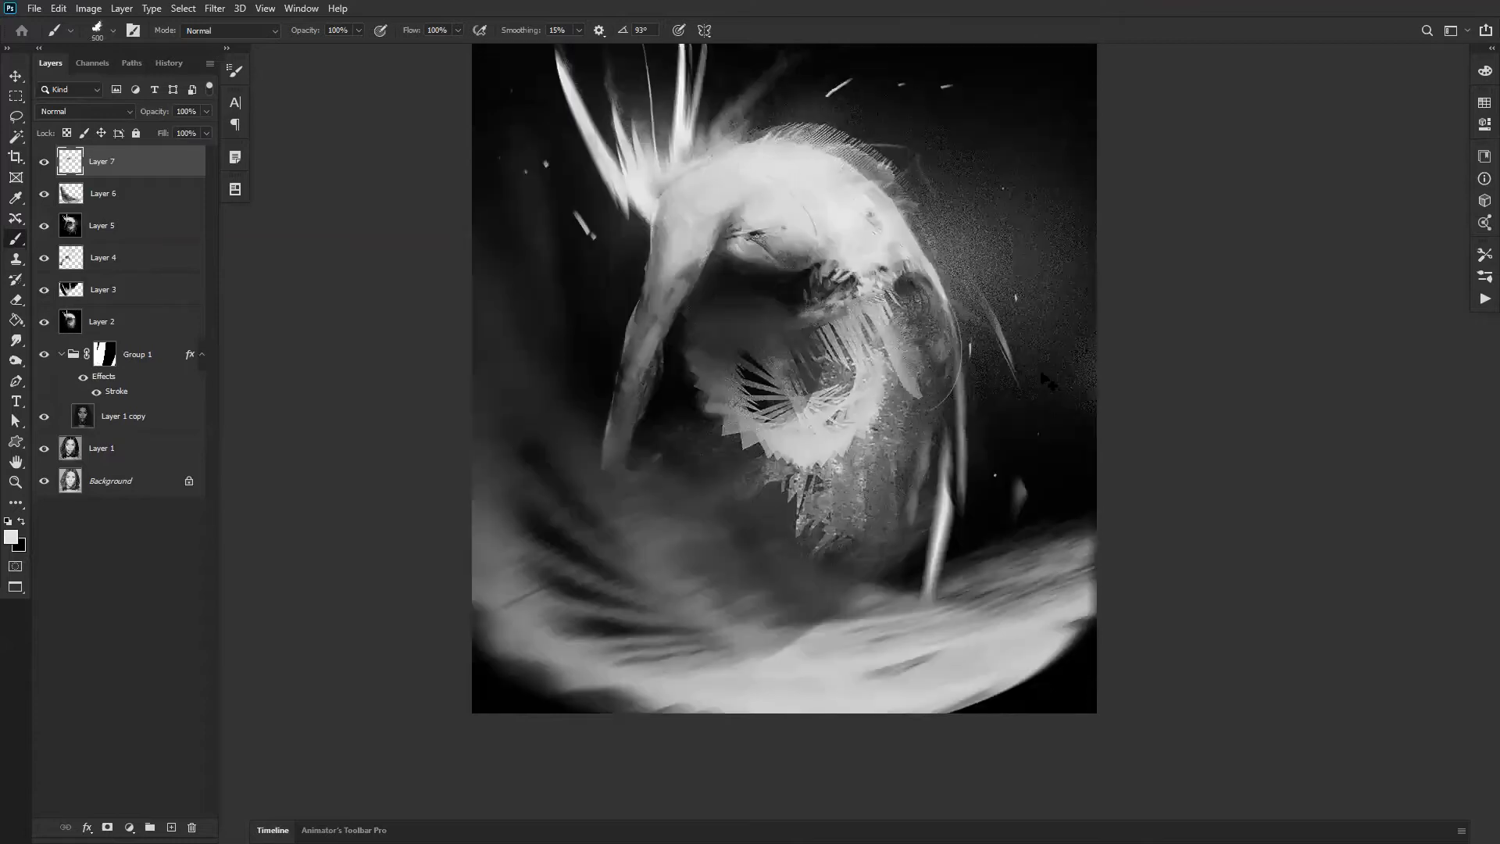
# Step: Roughen the hollow's outer and lower jagged edges with small strokes in sampled greys, using the textured brush at 25 px
pyautogui.keyDown('alt'); pyautogui.click(1089, 396); pyautogui.keyUp('alt')
pyautogui.press('[')
pyautogui.press('[')
pyautogui.press('[')
pyautogui.press('[')
pyautogui.press('[')
pyautogui.press('[')
pyautogui.press('[')
pyautogui.press('[')
pyautogui.press('[')
pyautogui.press('[')
pyautogui.press('[')
pyautogui.press('[')
pyautogui.press('[')
pyautogui.press('[')
pyautogui.press('[')
pyautogui.press('[')
pyautogui.press('[')
pyautogui.keyDown('alt'); pyautogui.click(742, 408); pyautogui.keyUp('alt')
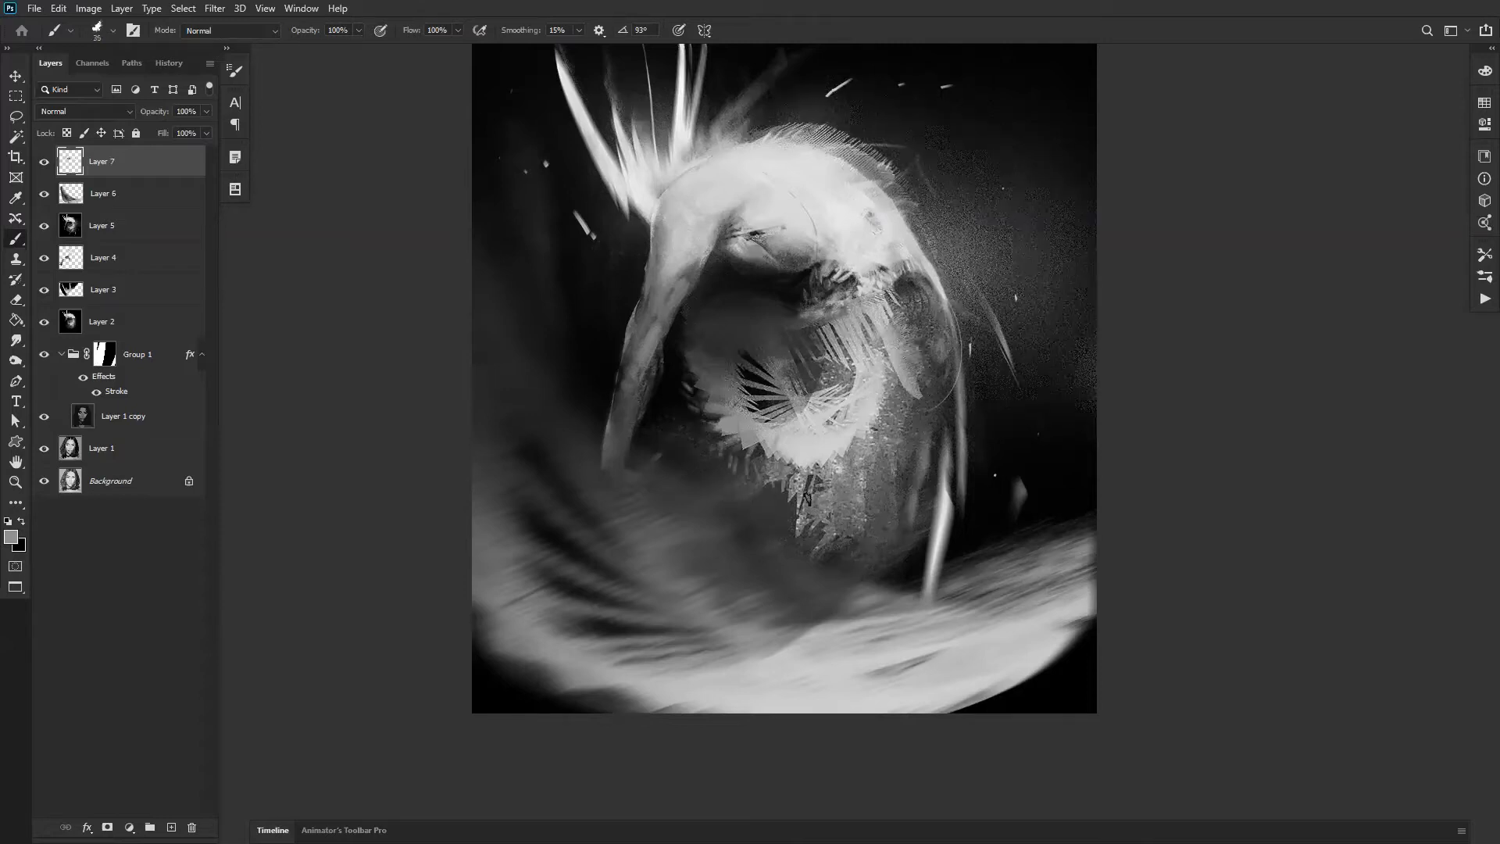
# Step: Lasso a narrow pointed strip beneath the hollow, darken its edge with black using the textured brush at 200 px, and deselect
pyautogui.press('d')
pyautogui.press('l')
pyautogui.moveTo(891, 334)
pyautogui.mouseDown()
pyautogui.moveTo(904, 450)
pyautogui.moveTo(894, 513)
pyautogui.moveTo(875, 431)
pyautogui.moveTo(829, 473)
pyautogui.mouseUp()
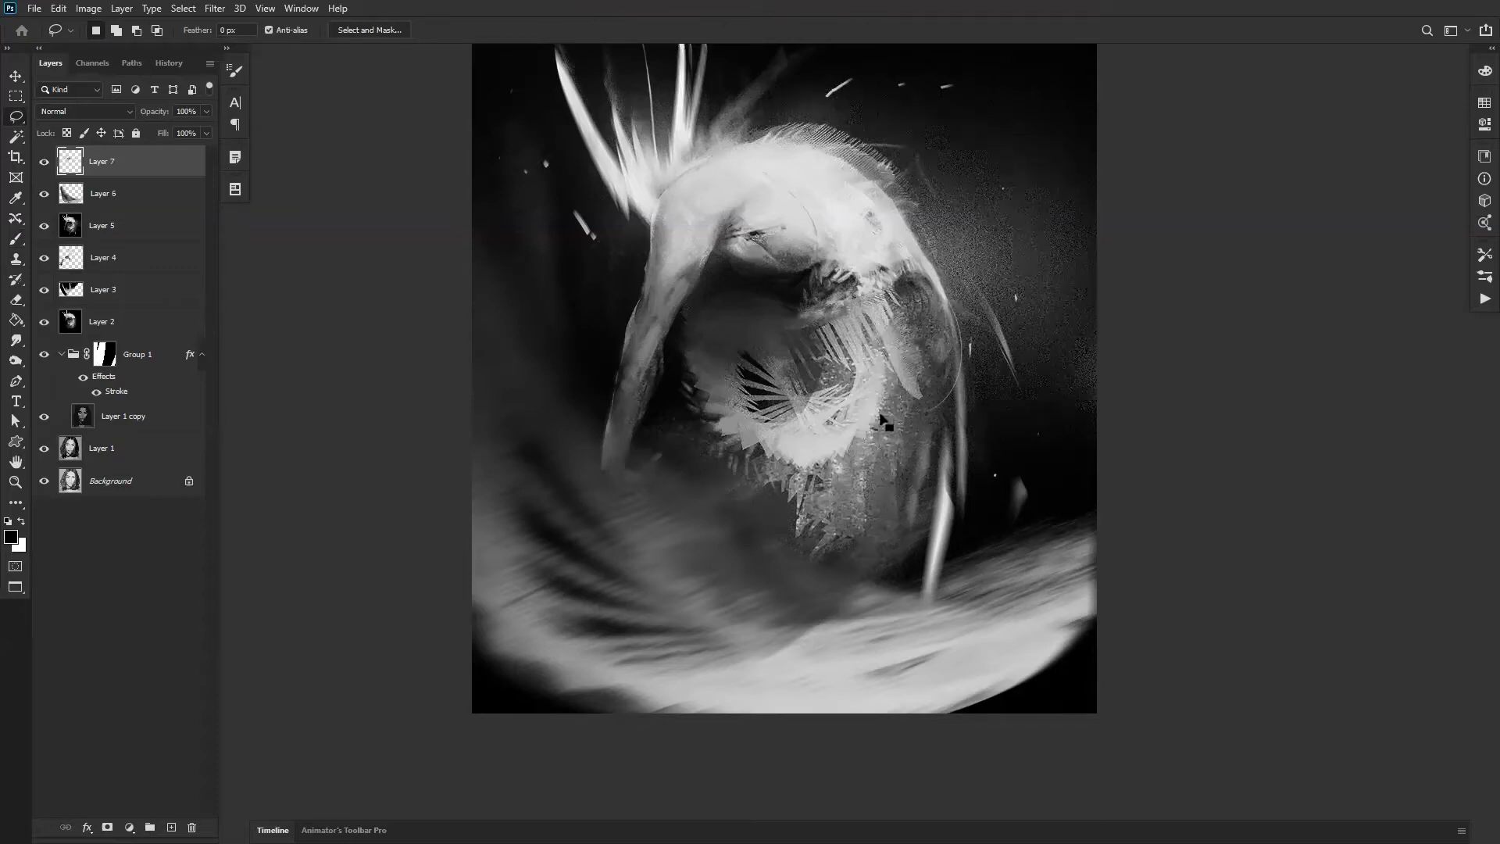
pyautogui.press('b')
pyautogui.press(']')
pyautogui.press(']')
pyautogui.press(']')
pyautogui.press(']')
pyautogui.press(']')
pyautogui.press(']')
pyautogui.press(']')
pyautogui.press(']')
pyautogui.press(']')
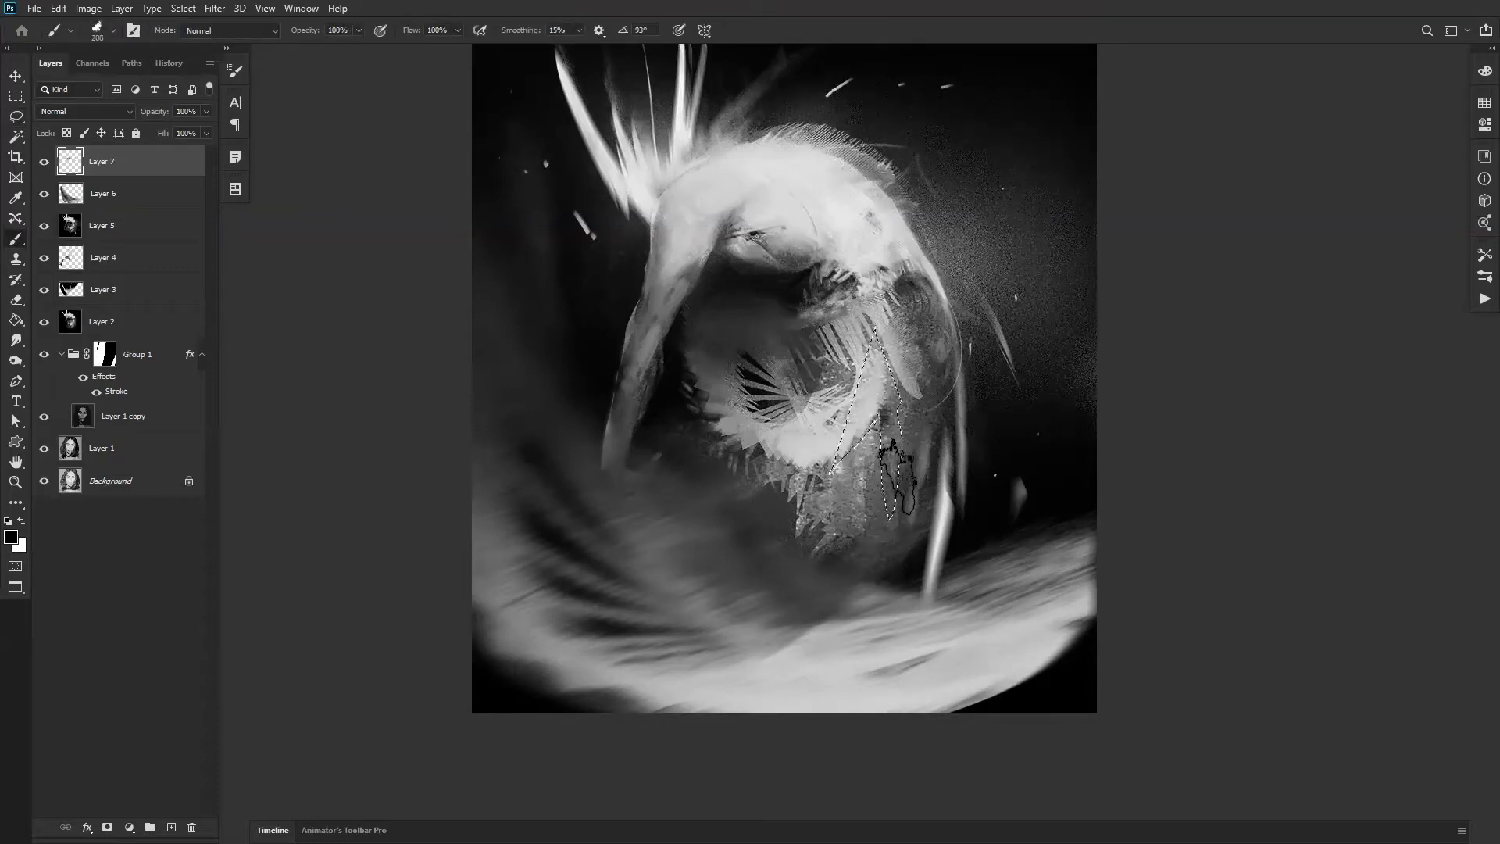
pyautogui.moveTo(884, 500); pyautogui.dragTo(898, 410)
pyautogui.hotkey('ctrl', 'd')
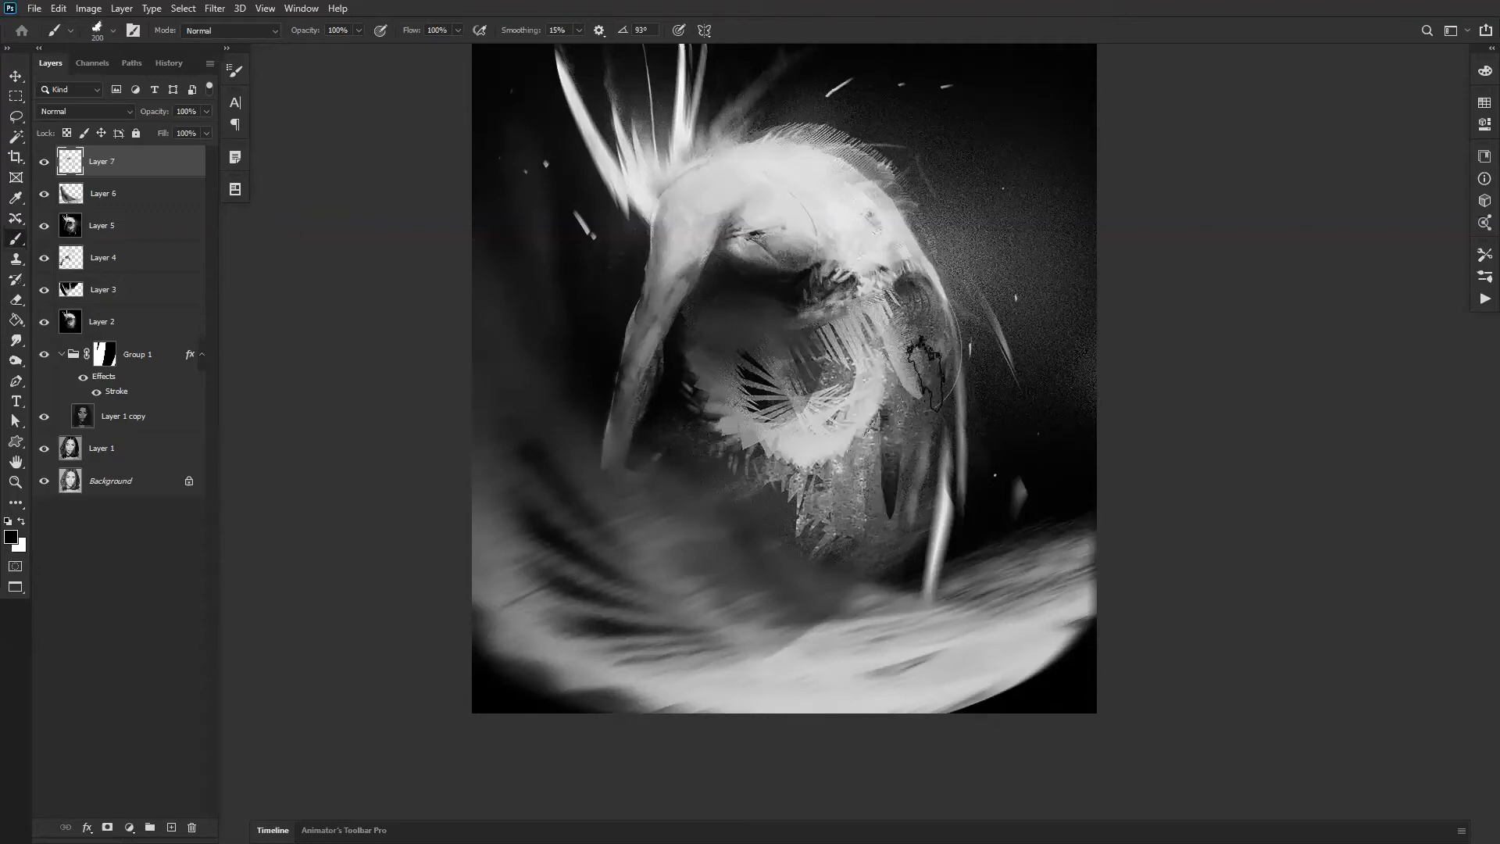
# Step: Blend the dark strip's upper end with the Smudge tool at 25% strength, reducing its size to 90 px
pyautogui.press('r')
pyautogui.press('[')
pyautogui.press('[')
pyautogui.press('[')
pyautogui.press('[')
pyautogui.press('[')
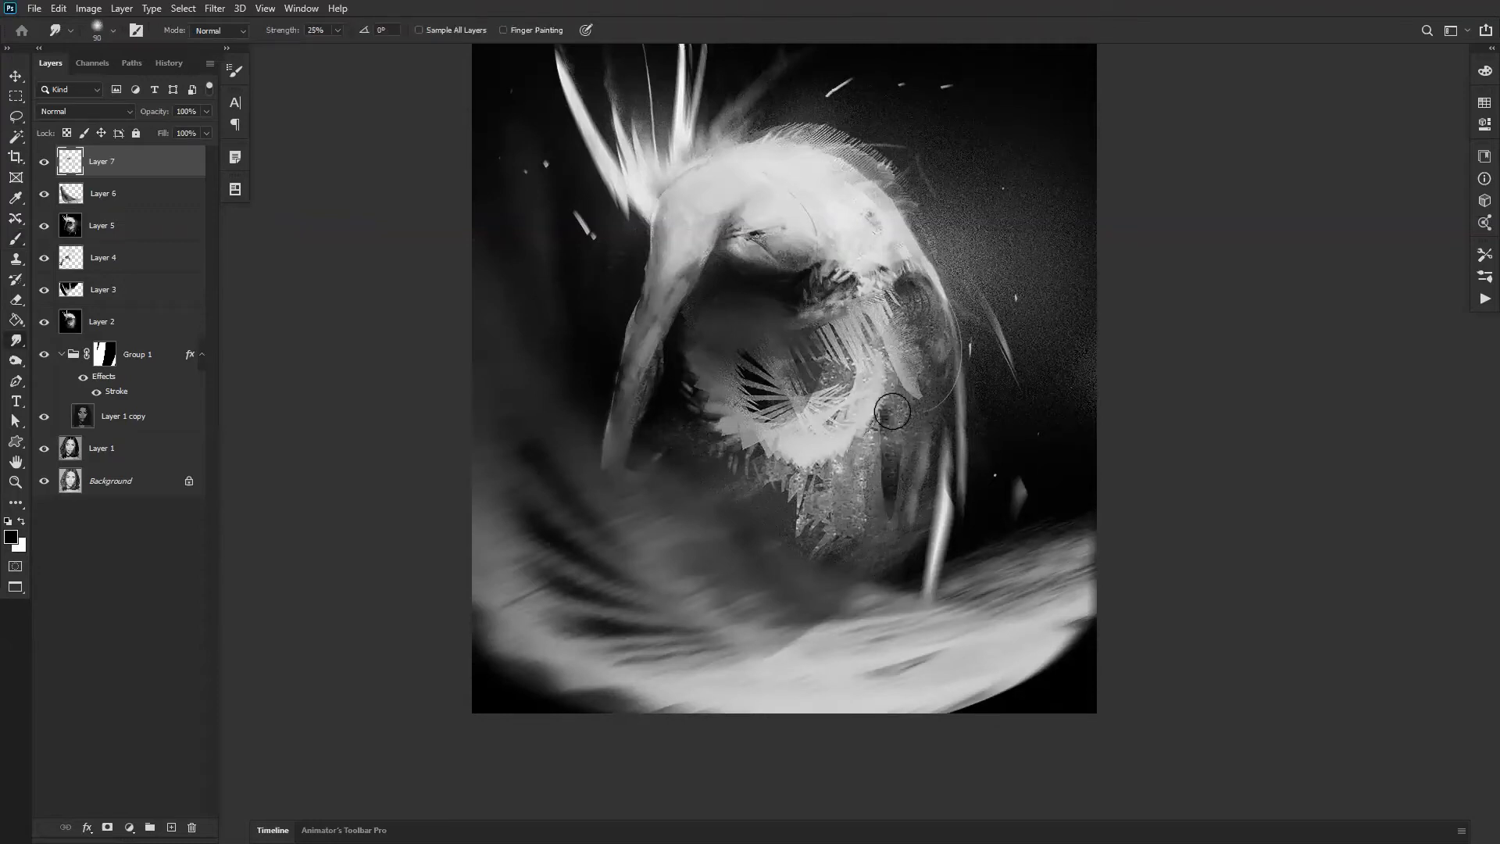
# Step: Lasso another narrow strip in the hanging texture, darken it with black at 200 px and switch to smudging at 25% strength
pyautogui.press('l')
pyautogui.moveTo(831, 516); pyautogui.dragTo(828, 527)
pyautogui.press('b')
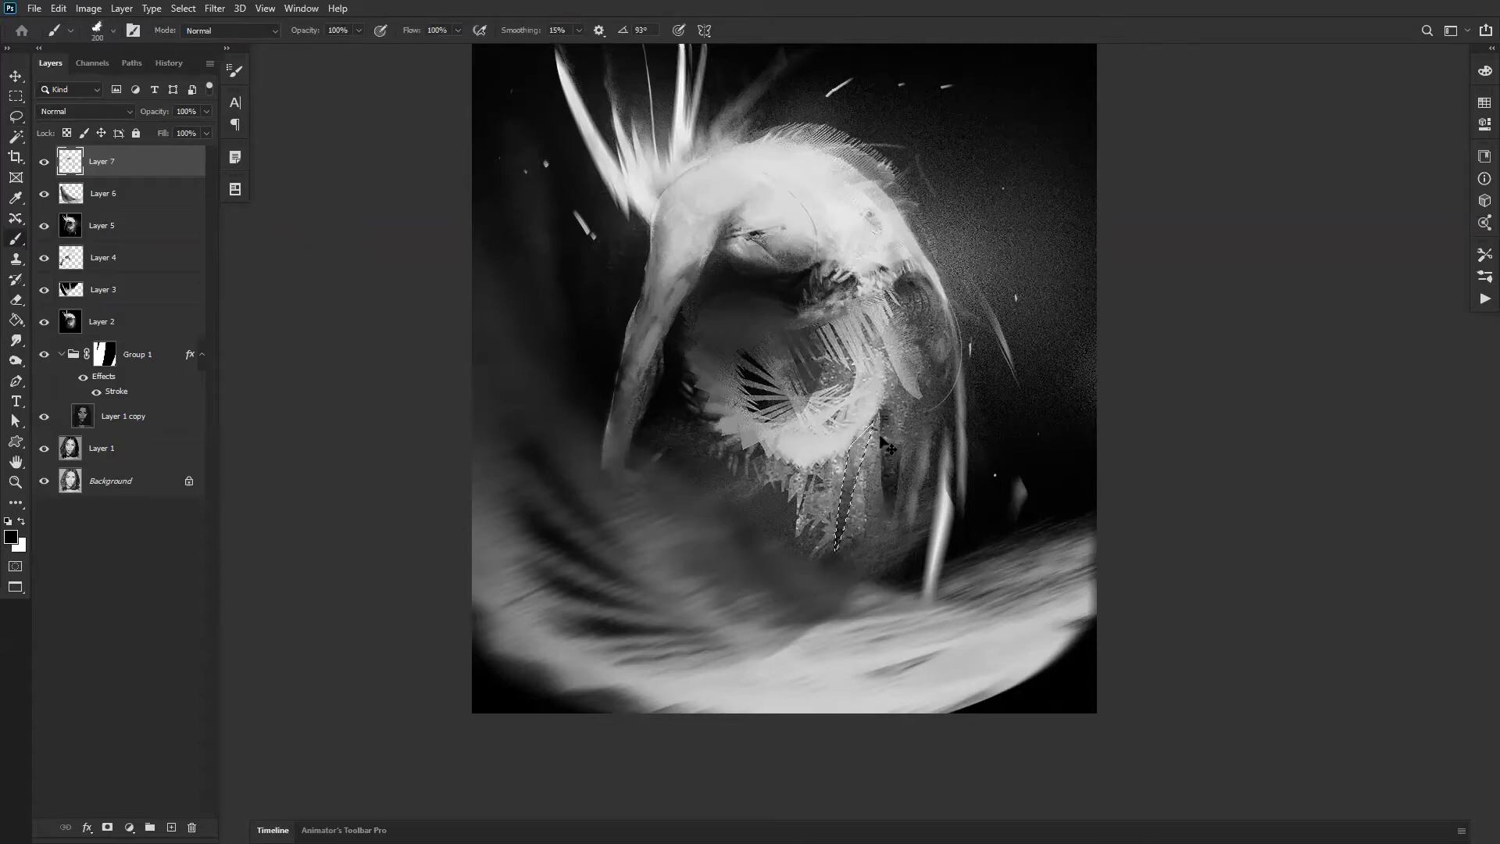
pyautogui.press('r')
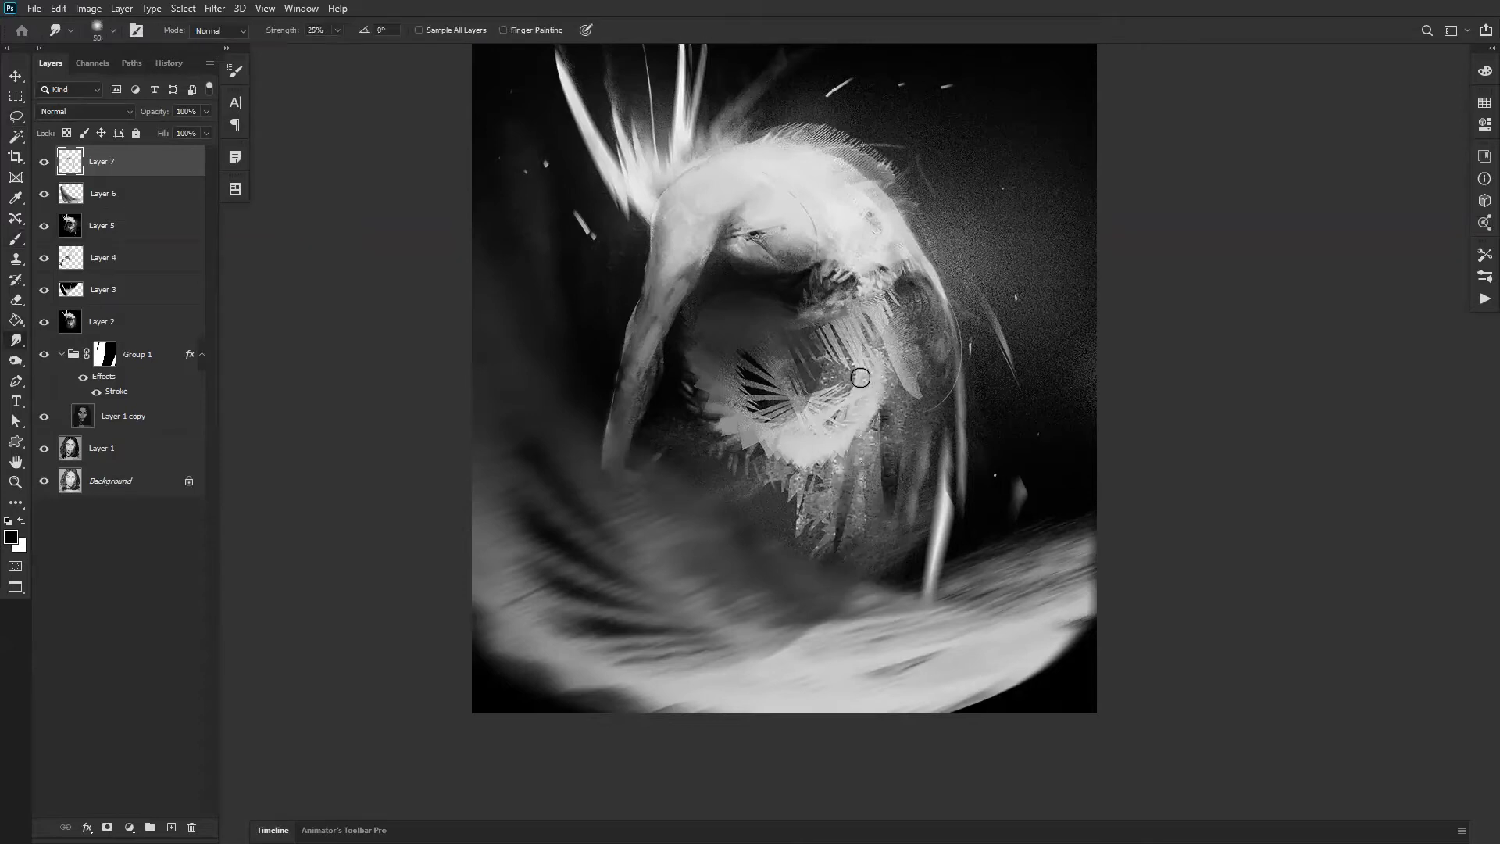
# Step: Refine the upper part of the drooping limb with very small textured brush strokes in greys sampled from the limb and its surroundings
pyautogui.press('b')
pyautogui.press('[')
pyautogui.press('[')
pyautogui.press('[')
pyautogui.press('[')
pyautogui.press('[')
pyautogui.press('[')
pyautogui.press('[')
pyautogui.press('[')
pyautogui.press('[')
pyautogui.keyDown('alt'); pyautogui.click(637, 319); pyautogui.keyUp('alt')
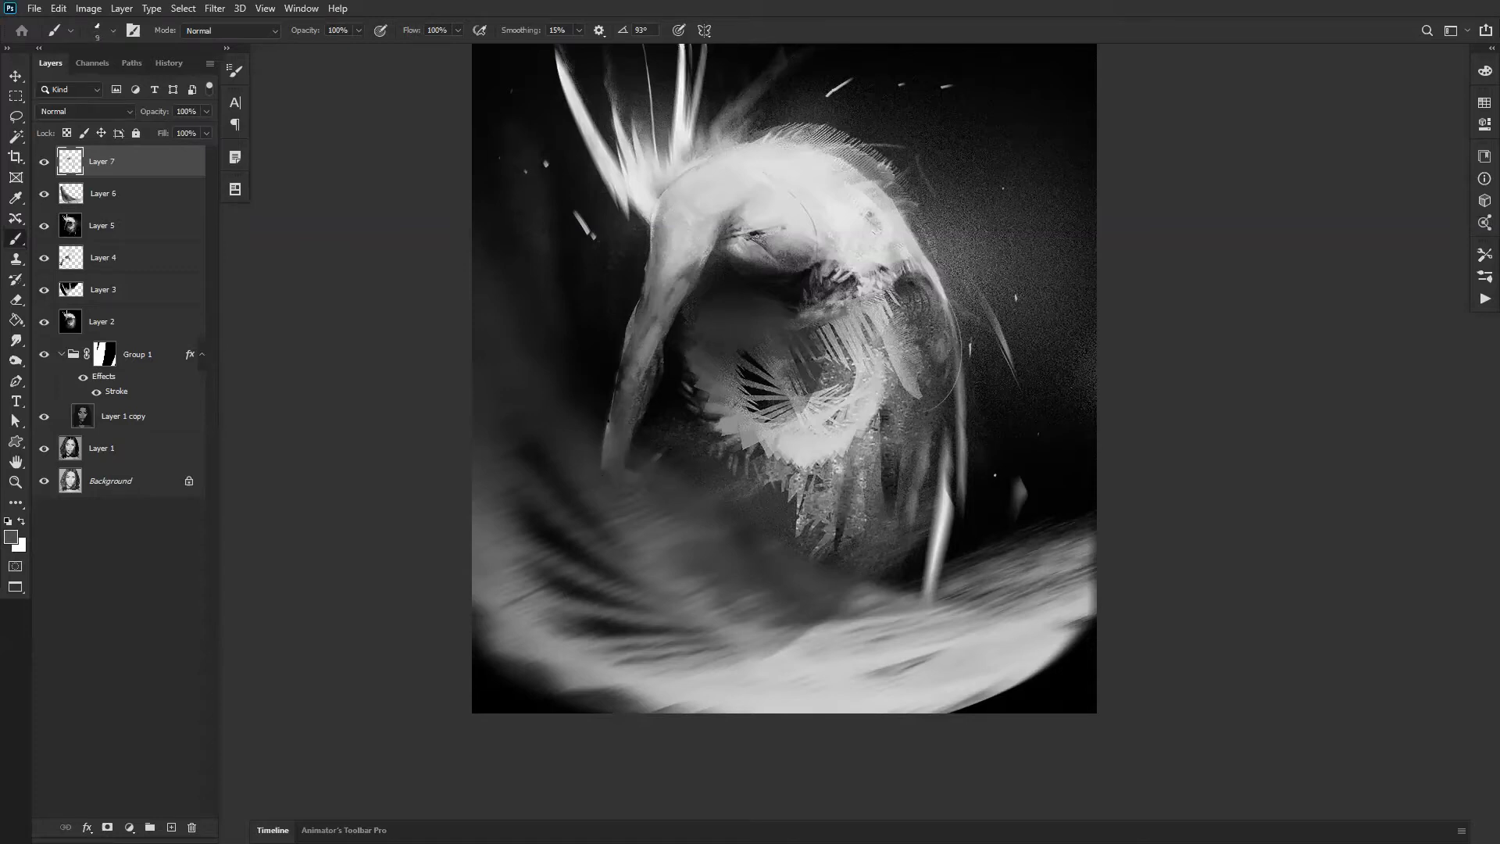
pyautogui.keyDown('alt'); pyautogui.click(650, 238); pyautogui.keyUp('alt')
pyautogui.keyDown('alt'); pyautogui.click(648, 246); pyautogui.keyUp('alt')
pyautogui.keyDown('alt'); pyautogui.click(684, 273); pyautogui.keyUp('alt')
pyautogui.keyDown('alt'); pyautogui.click(651, 242); pyautogui.keyUp('alt')
pyautogui.keyDown('alt'); pyautogui.click(676, 260); pyautogui.keyUp('alt')
# Step: Lasso a narrow strip on the upper limb, lighten it with grey sampled from the head using a larger textured brush, and deselect
pyautogui.press('l')
pyautogui.moveTo(668, 247)
pyautogui.mouseDown()
pyautogui.moveTo(703, 230)
pyautogui.moveTo(712, 254)
pyautogui.moveTo(683, 311)
pyautogui.moveTo(672, 300)
pyautogui.mouseUp()
pyautogui.press('b')
pyautogui.keyDown('alt'); pyautogui.click(738, 181); pyautogui.keyUp('alt')
pyautogui.press(']')
pyautogui.press(']')
pyautogui.press(']')
pyautogui.press(']')
pyautogui.press(']')
pyautogui.press(']')
pyautogui.press(']')
pyautogui.moveTo(702, 238)
pyautogui.mouseDown()
pyautogui.moveTo(670, 267)
pyautogui.moveTo(696, 237)
pyautogui.mouseUp()
pyautogui.hotkey('ctrl', 'd')
# Step: Add small light grey strokes along the middle of the drooping limb using the textured brush at 30 px
pyautogui.press(']')
pyautogui.press('r')
pyautogui.press('b')
pyautogui.press('[')
pyautogui.press('[')
pyautogui.press('[')
pyautogui.press('[')
pyautogui.press('[')
pyautogui.press('[')
pyautogui.press('[')
pyautogui.press('[')
pyautogui.press(']')
pyautogui.press(']')
pyautogui.press(']')
pyautogui.press(']')
pyautogui.press(']')
pyautogui.moveTo(668, 285); pyautogui.dragTo(630, 291)
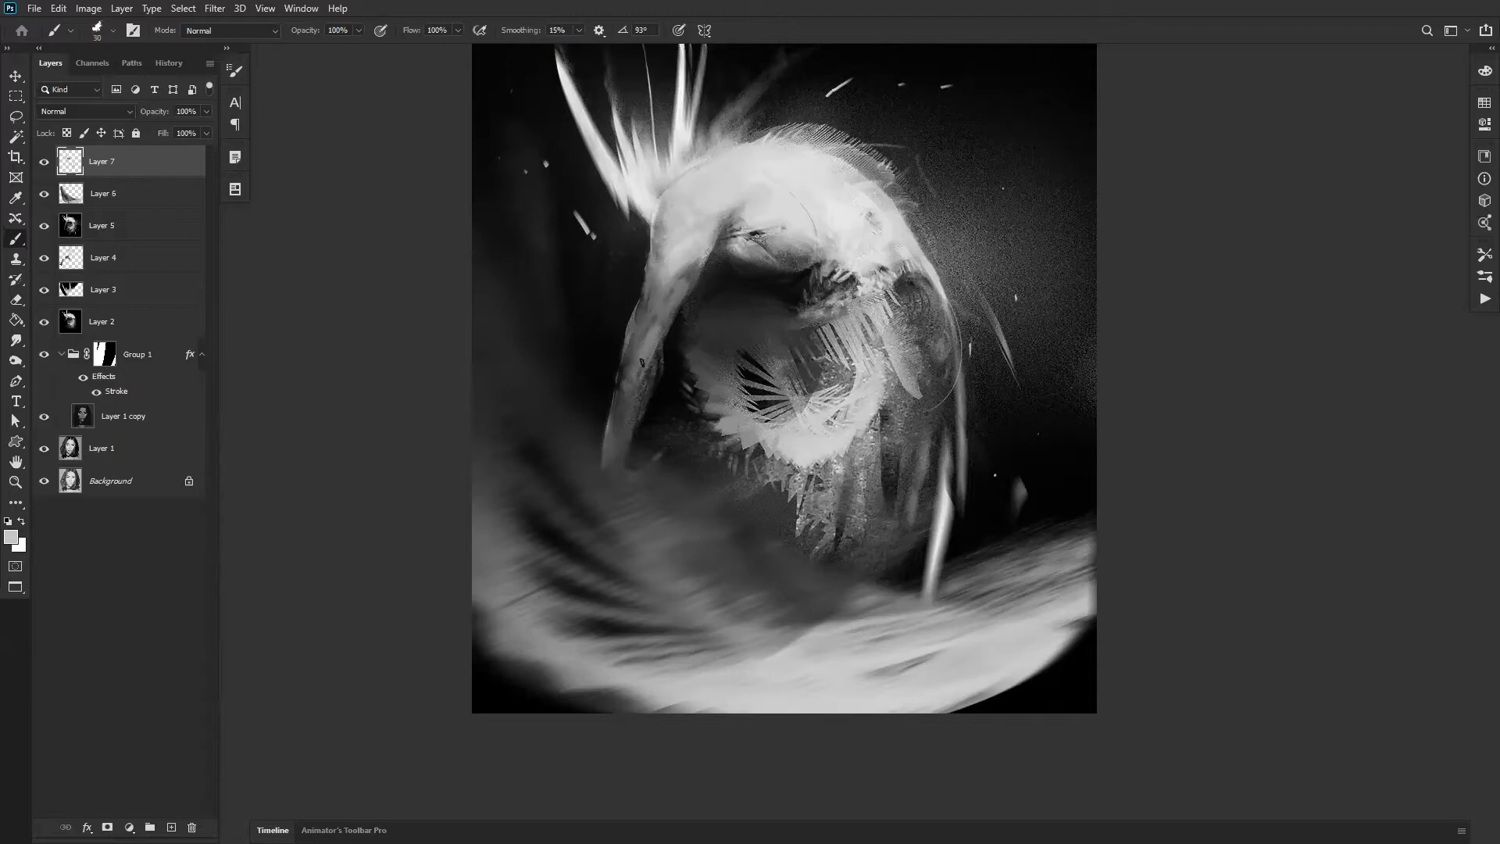
pyautogui.keyDown('alt'); pyautogui.click(646, 353); pyautogui.keyUp('alt')
# Step: Flip the canvas horizontally and blend the head's underside near the limb with the Mixer Brush at 45 px
pyautogui.keyDown('alt'); pyautogui.click(884, 321); pyautogui.keyUp('alt')
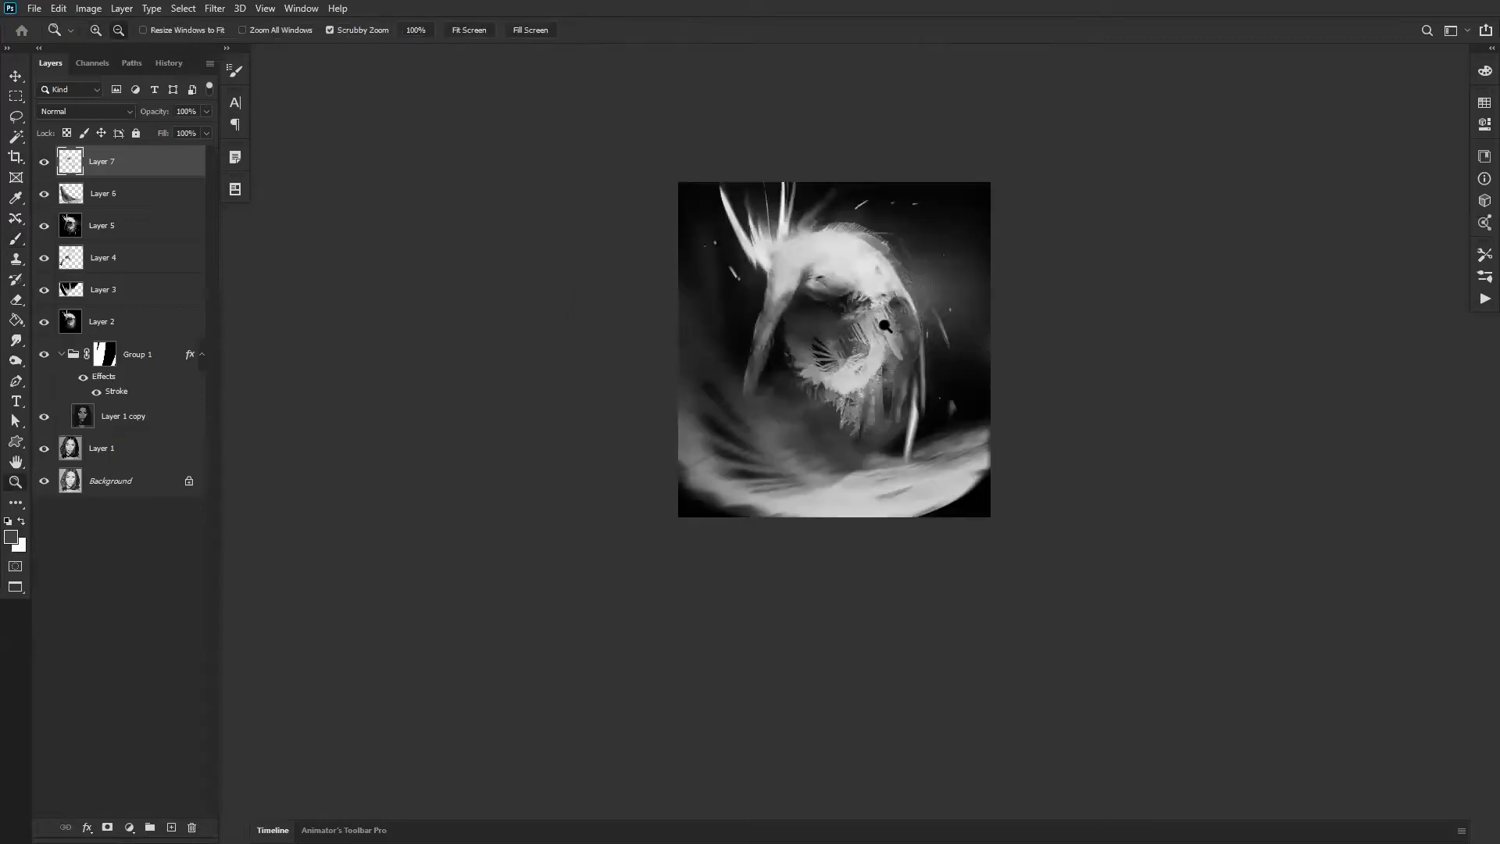
pyautogui.hotkey('ctrl', 'shift', 'h')
pyautogui.click(882, 310)
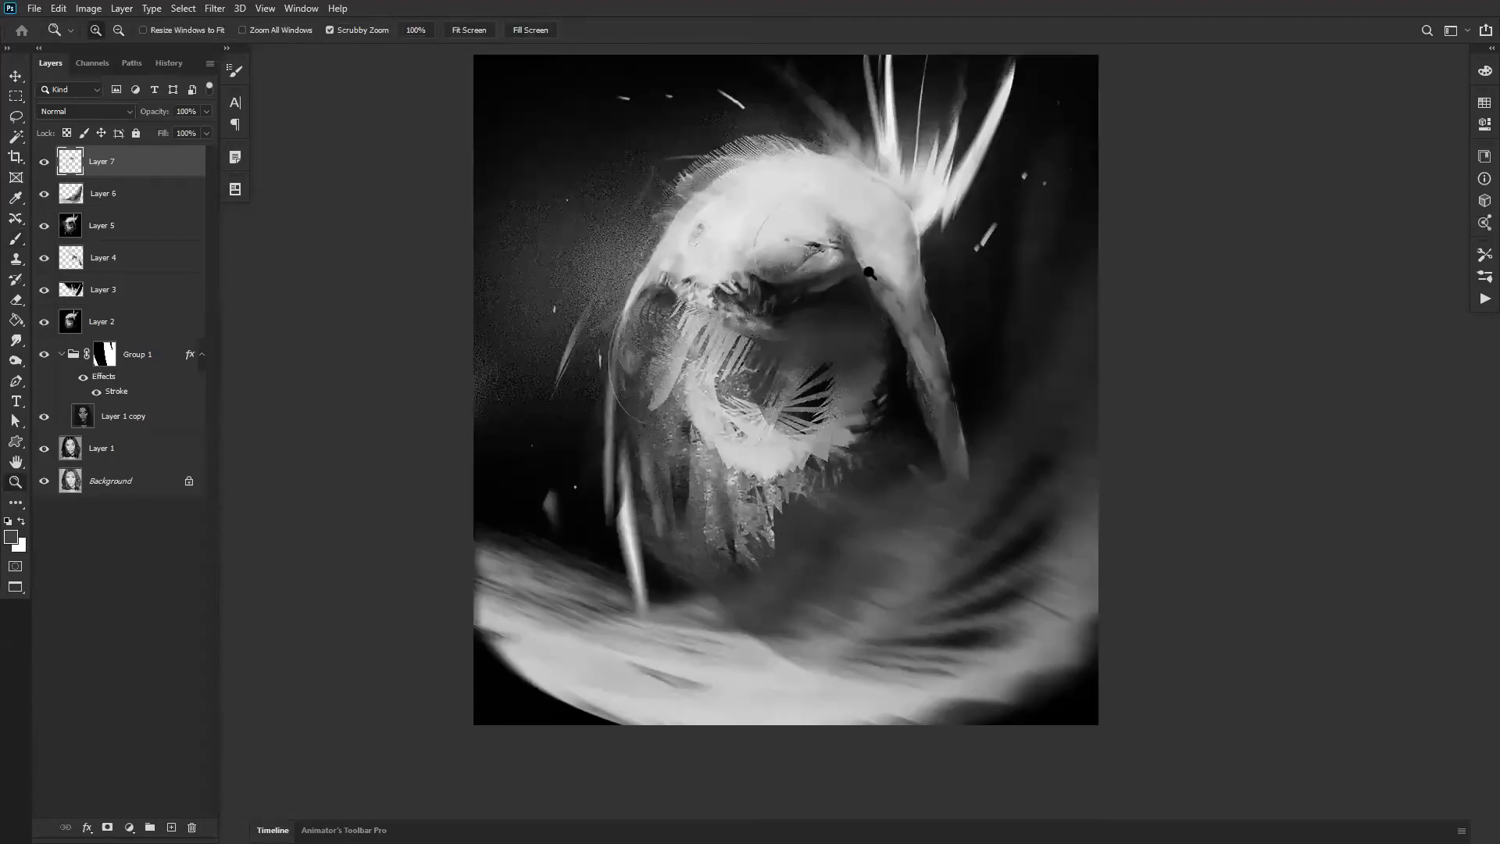
pyautogui.press('b')
pyautogui.press('[')
pyautogui.press('[')
pyautogui.press('[')
pyautogui.press('[')
pyautogui.press('[')
pyautogui.press('[')
pyautogui.press('[')
pyautogui.press('[')
pyautogui.press('[')
pyautogui.moveTo(827, 282)
pyautogui.mouseDown()
pyautogui.moveTo(842, 266)
pyautogui.moveTo(816, 294)
pyautogui.mouseUp()
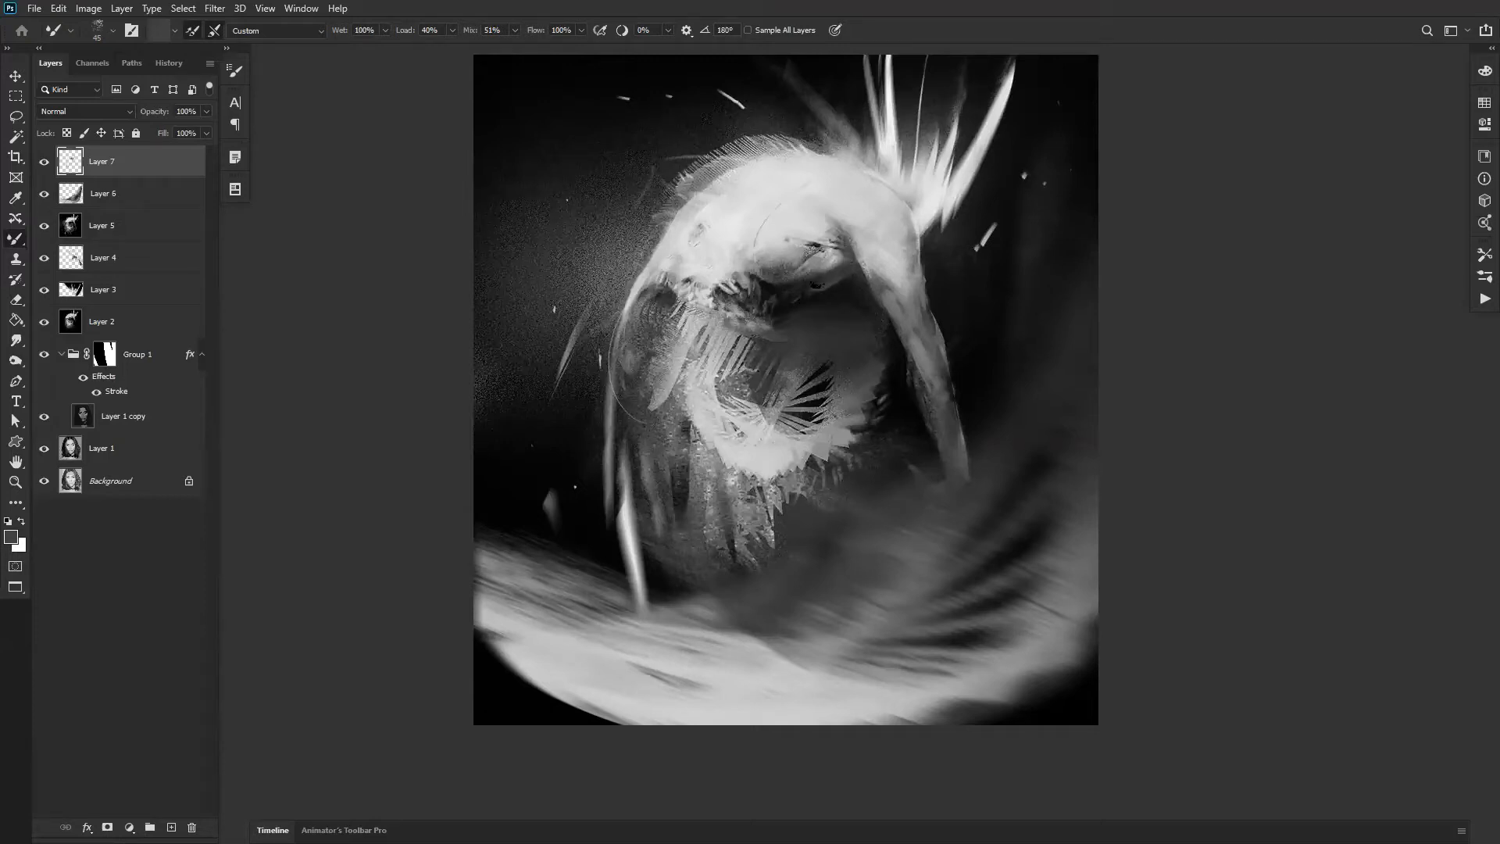
pyautogui.moveTo(834, 242); pyautogui.dragTo(830, 267)
# Step: Blend the jagged lower edge of the hollow and the hanging texture beneath it with the Mixer Brush at 175 px
pyautogui.press(']')
pyautogui.press(']')
pyautogui.press(']')
pyautogui.press(']')
pyautogui.press(']')
pyautogui.press(']')
pyautogui.press(']')
pyautogui.press(']')
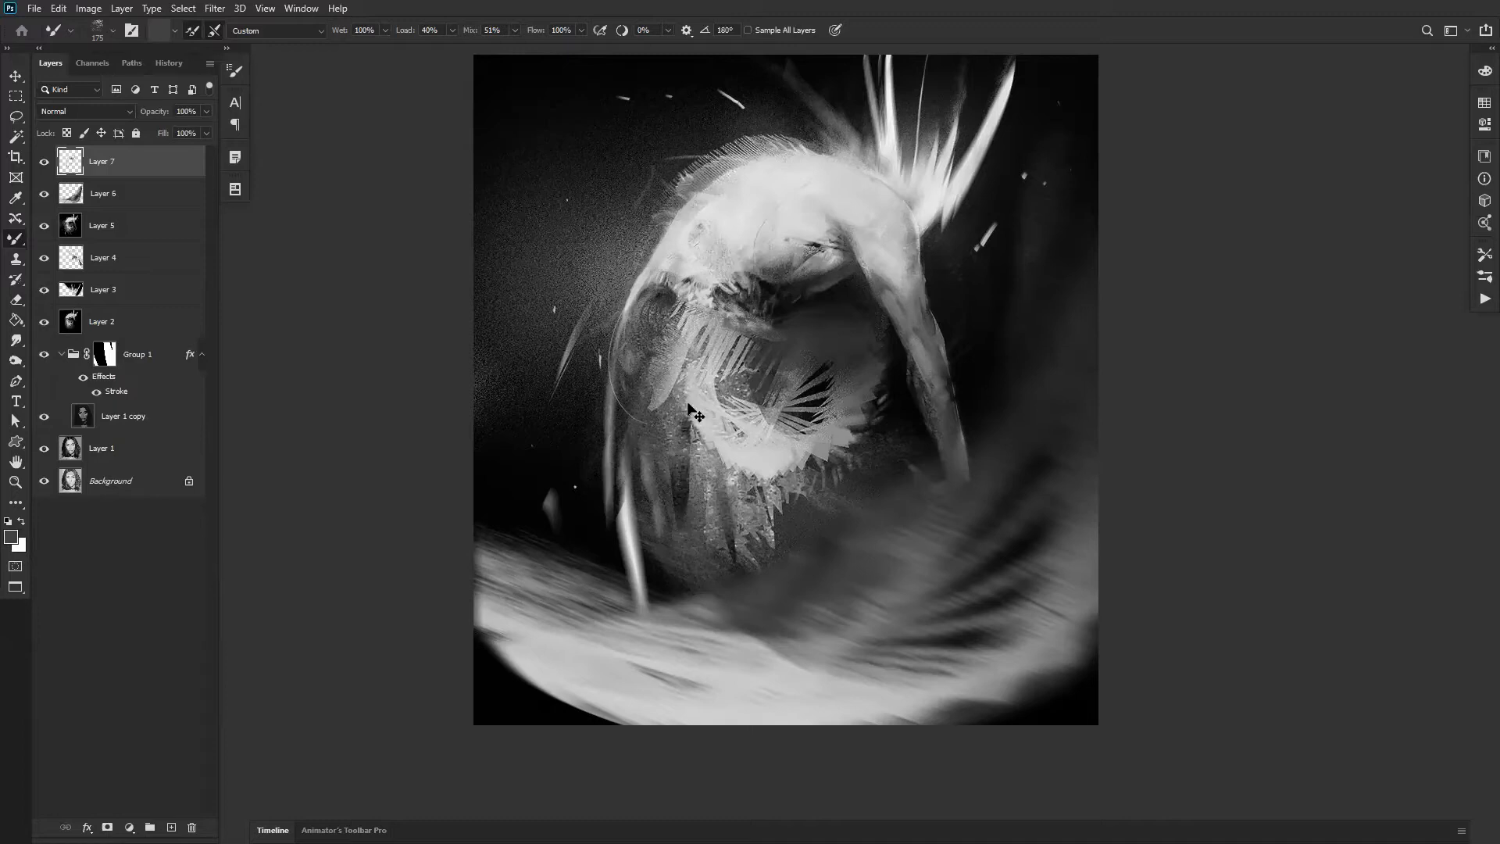
pyautogui.moveTo(736, 451); pyautogui.dragTo(767, 522)
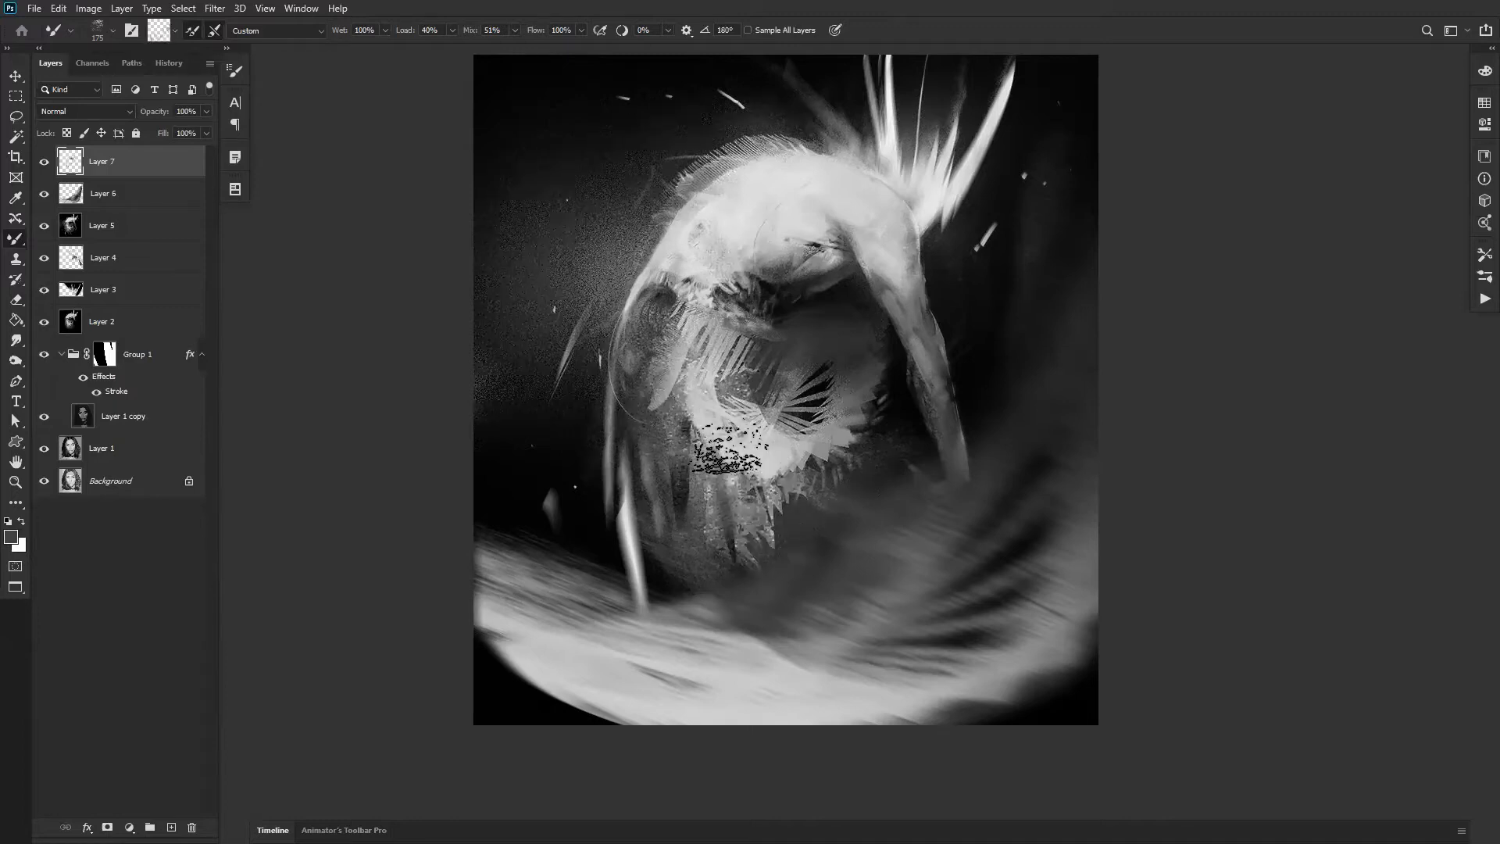
pyautogui.moveTo(759, 453); pyautogui.dragTo(827, 570)
pyautogui.moveTo(820, 490)
pyautogui.mouseDown()
pyautogui.moveTo(886, 520)
pyautogui.moveTo(781, 539)
pyautogui.mouseUp()
pyautogui.moveTo(783, 451)
pyautogui.mouseDown()
pyautogui.moveTo(884, 497)
pyautogui.moveTo(906, 453)
pyautogui.mouseUp()
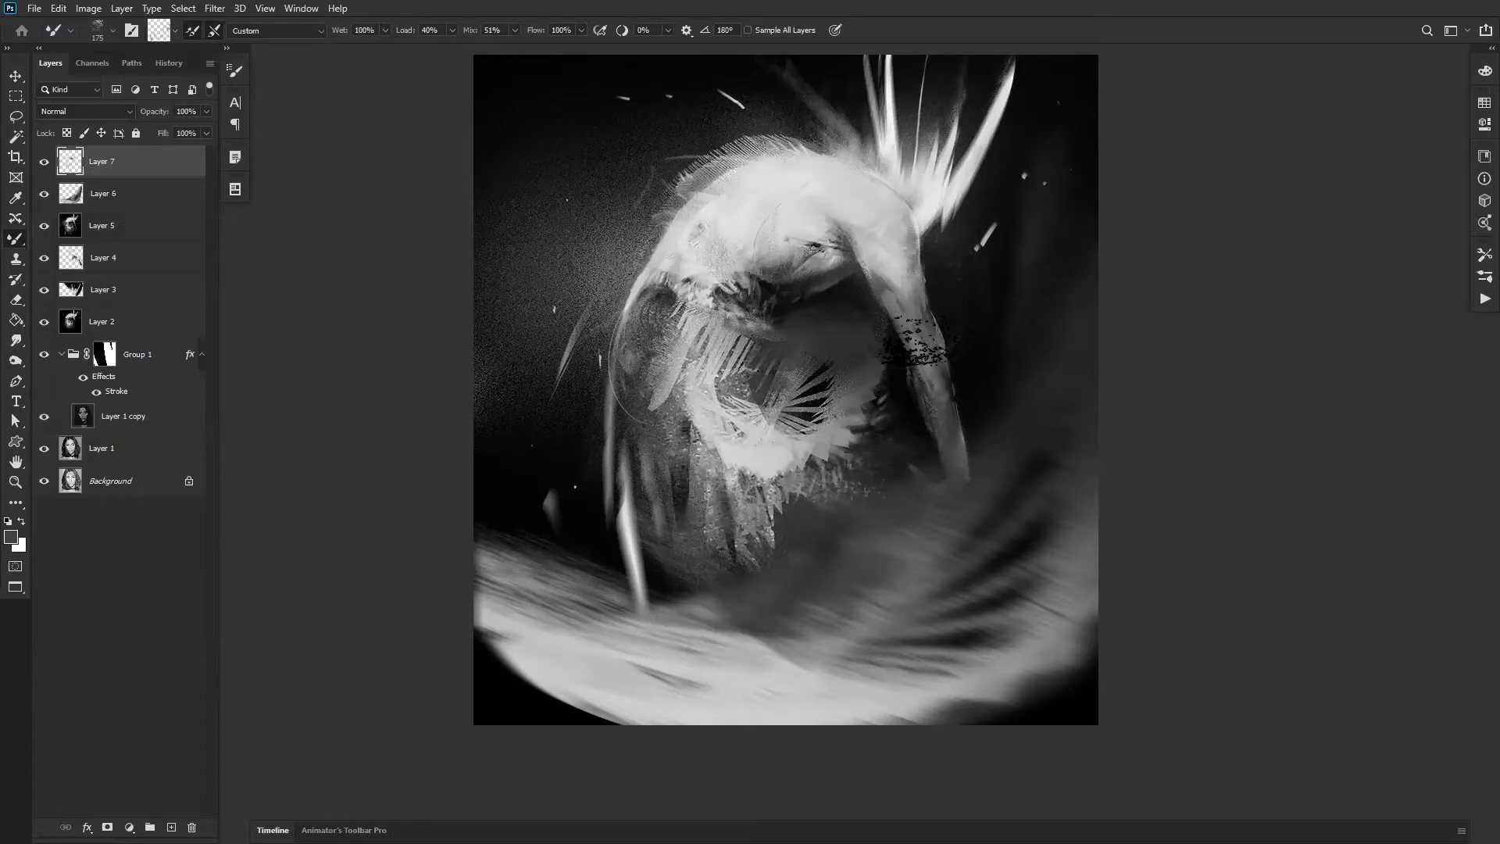
pyautogui.moveTo(854, 218)
pyautogui.mouseDown()
pyautogui.moveTo(833, 188)
pyautogui.moveTo(553, 254)
pyautogui.moveTo(510, 344)
pyautogui.mouseUp()
pyautogui.hotkey('ctrl', 'z')
pyautogui.hotkey('ctrl', 'z')
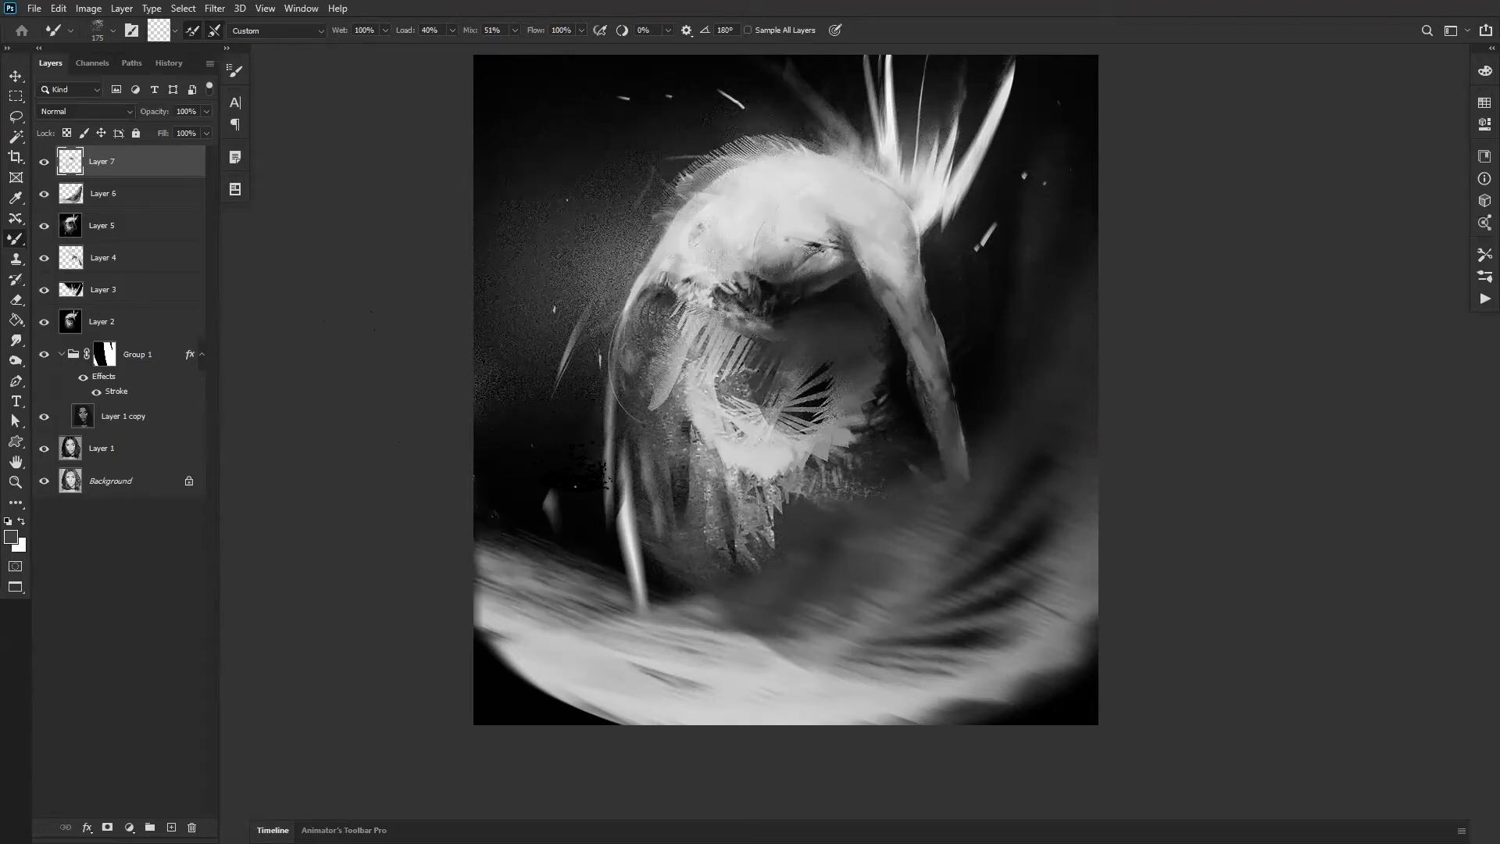
# Step: Flip the canvas horizontally and choose the soft round brush from the Standard brush group
pyautogui.hotkey('ctrl', 'shift', 'h')
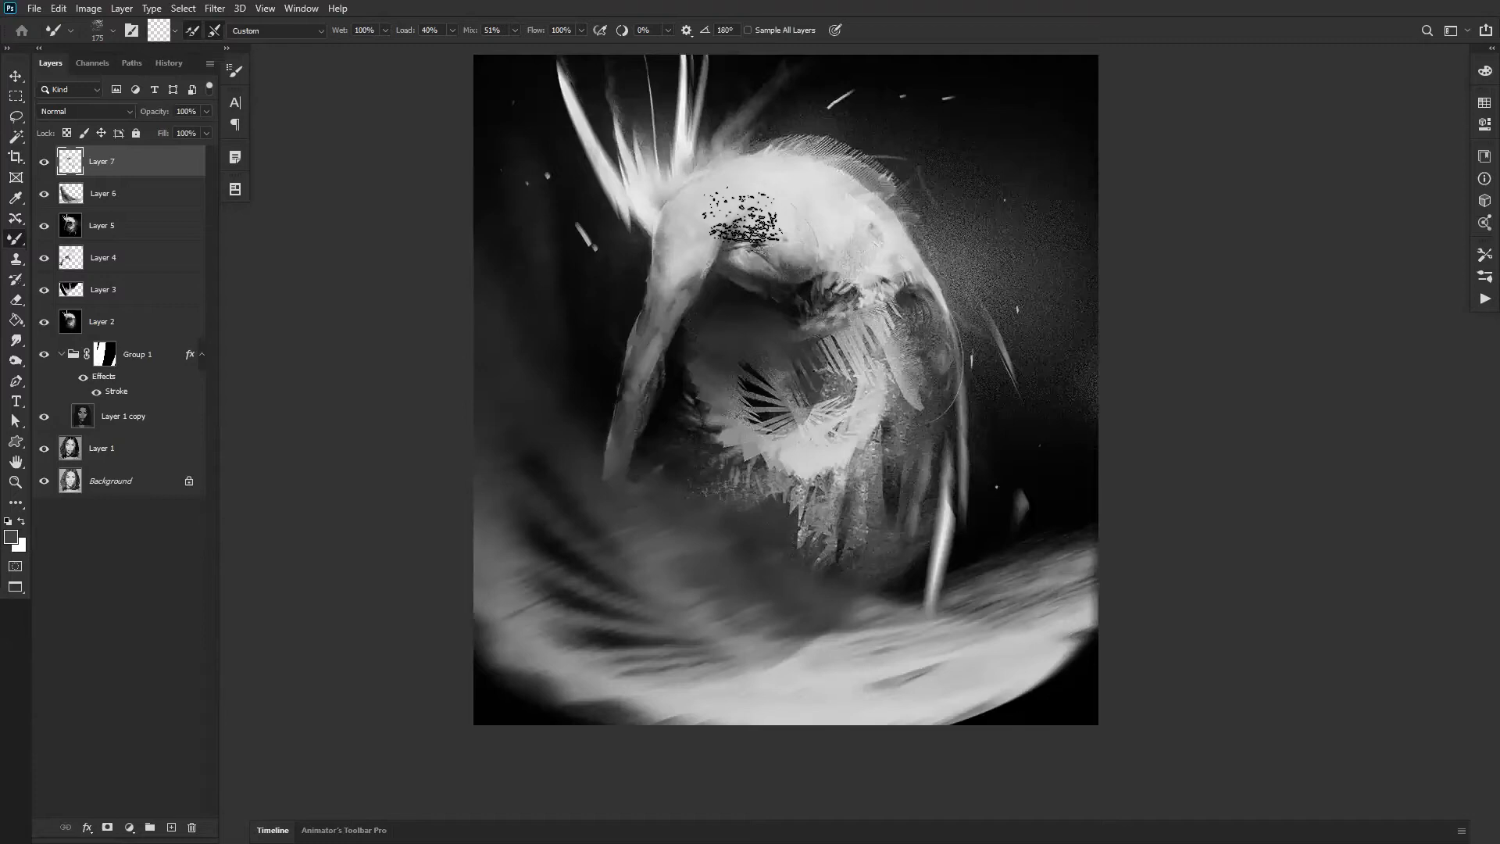
pyautogui.rightClick(742, 234)
pyautogui.click(1401, 321)
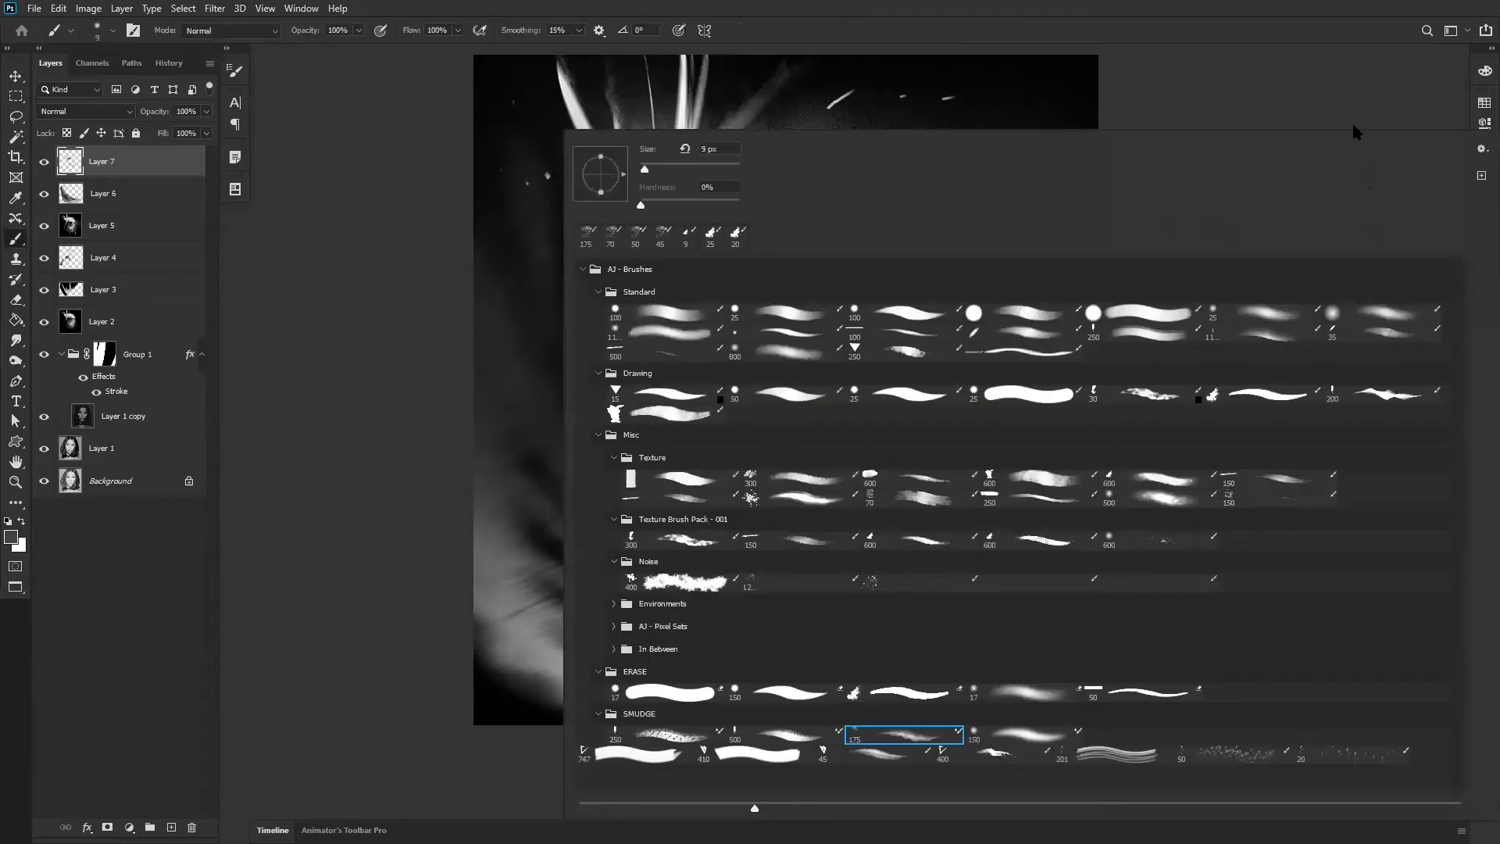
pyautogui.click(1362, 100)
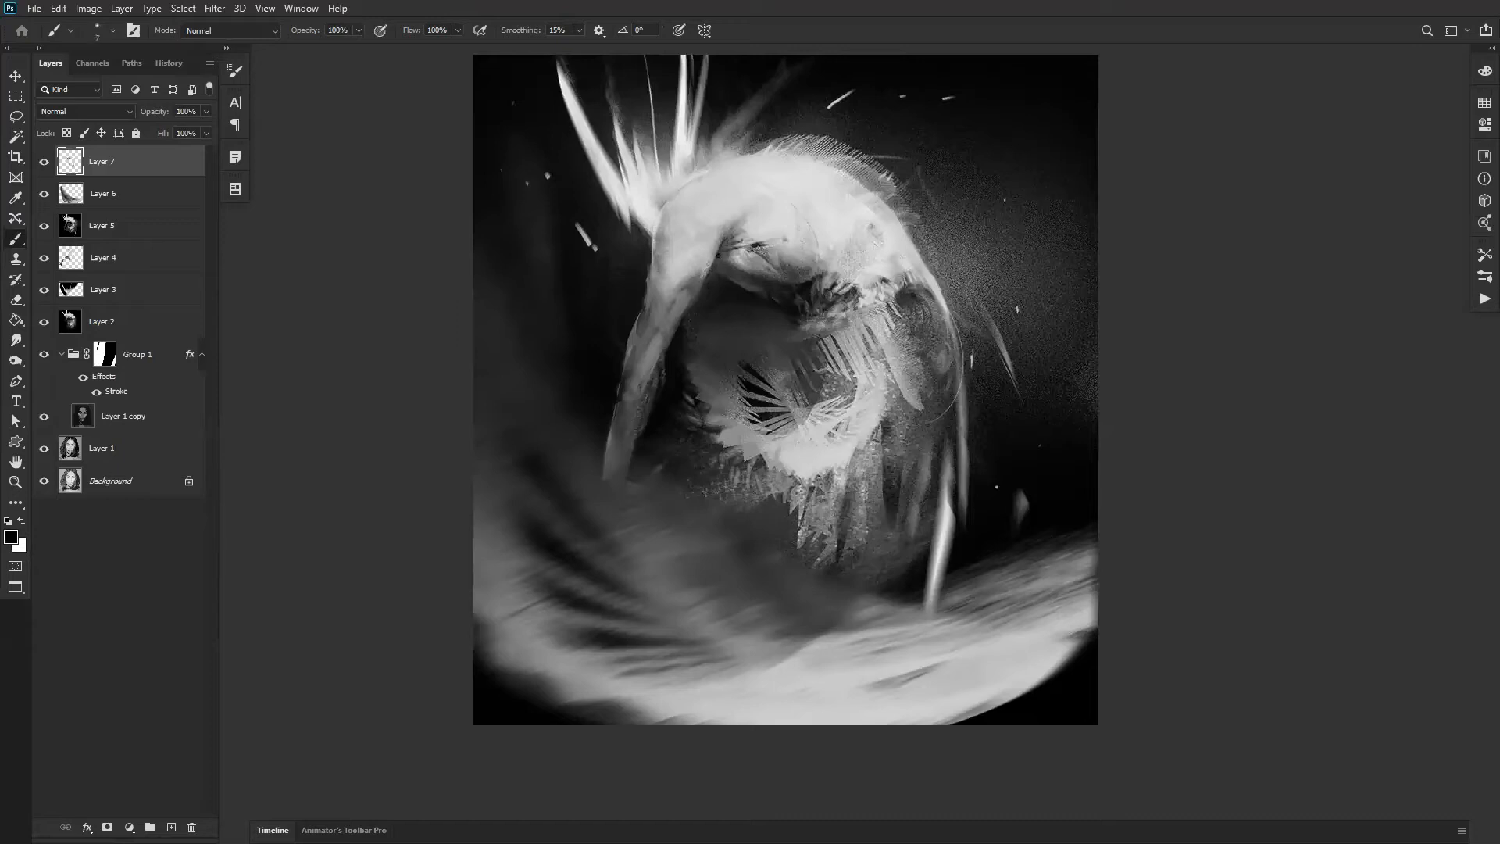
# Step: Brush a faint white glow over the outer edge of the sweeping foreground using the soft round brush at 500 px
pyautogui.keyDown('alt'); pyautogui.click(747, 181); pyautogui.keyUp('alt')
pyautogui.press(']')
pyautogui.press(']')
pyautogui.press(']')
pyautogui.press(']')
pyautogui.press(']')
pyautogui.press(']')
pyautogui.press(']')
pyautogui.press(']')
pyautogui.press(']')
pyautogui.press(']')
pyautogui.press(']')
pyautogui.press(']')
pyautogui.press(']')
pyautogui.press(']')
pyautogui.press(']')
pyautogui.press(']')
pyautogui.press(']')
pyautogui.press(']')
pyautogui.press(']')
pyautogui.press(']')
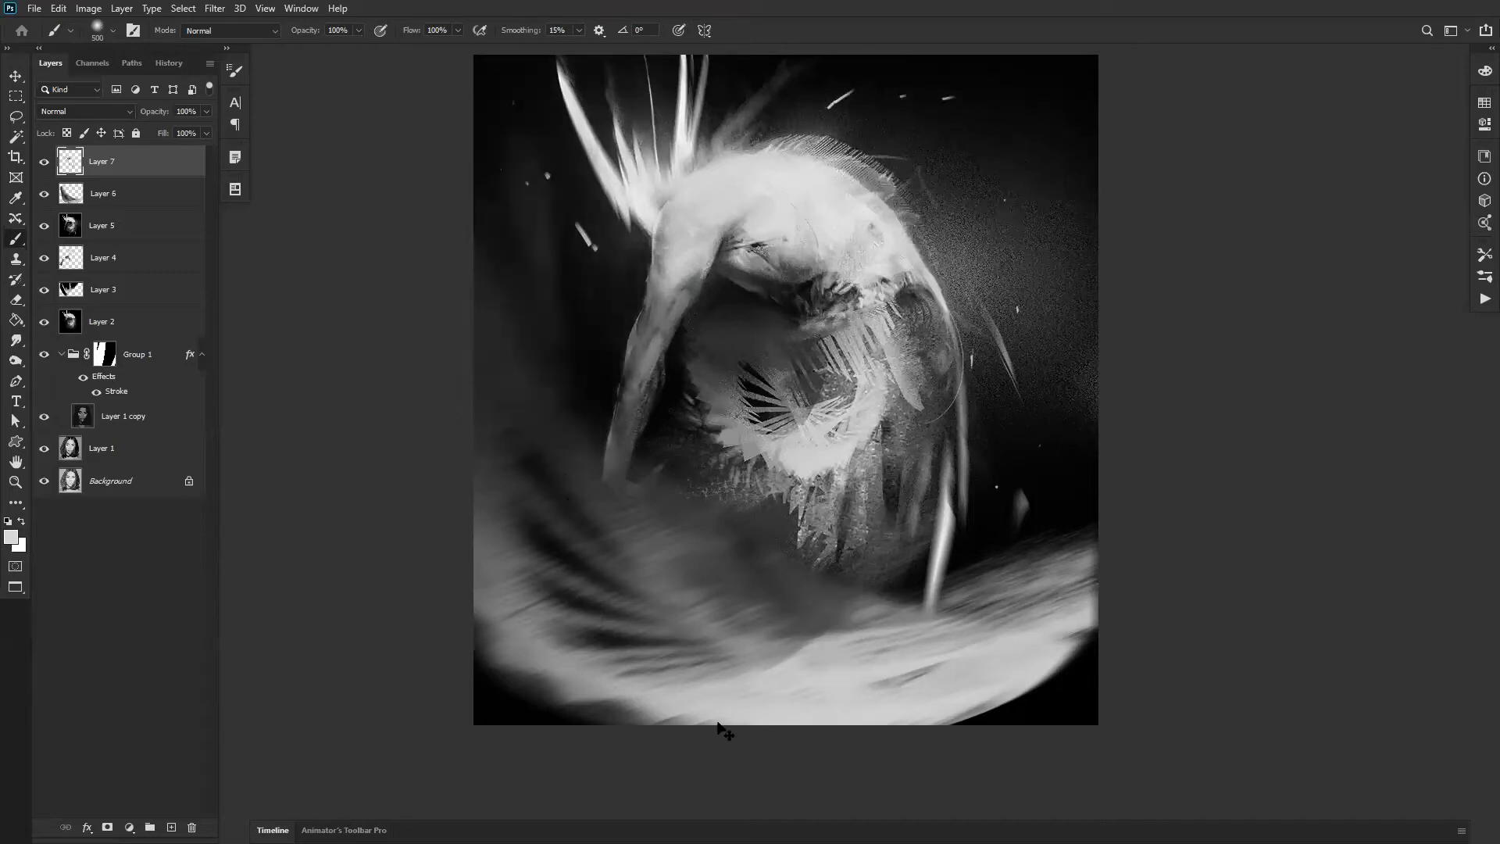
pyautogui.press('d')
pyautogui.press('x')
pyautogui.moveTo(1083, 599)
pyautogui.mouseDown()
pyautogui.moveTo(713, 711)
pyautogui.moveTo(1207, 491)
pyautogui.mouseUp()
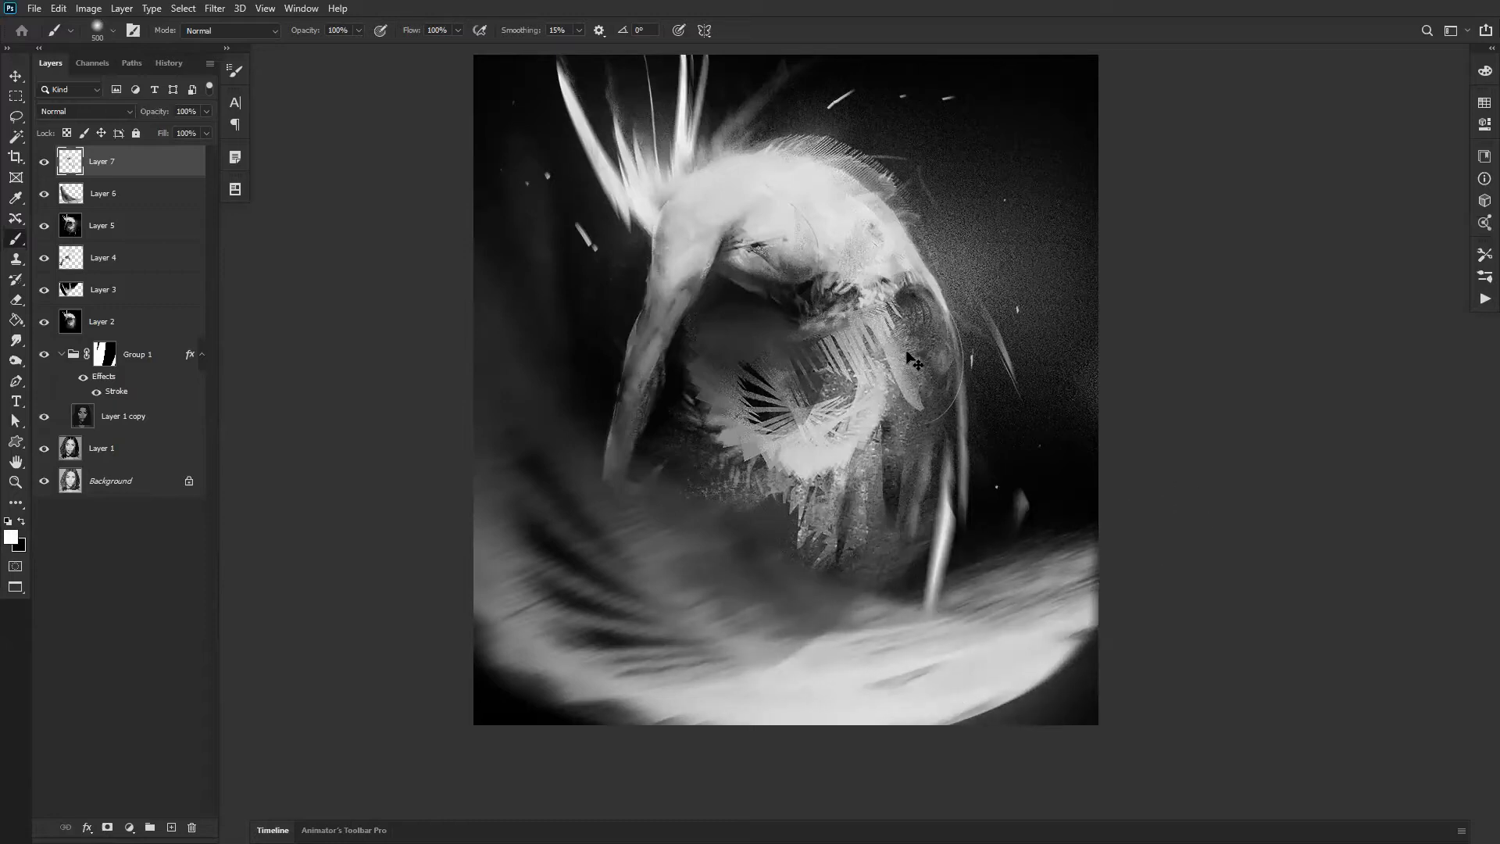
# Step: Darken the small pocket beside the hollow and the shadow under the head with soft black strokes at 70 px
pyautogui.press('[')
pyautogui.press('[')
pyautogui.press('[')
pyautogui.press('[')
pyautogui.press('[')
pyautogui.press('[')
pyautogui.press('[')
pyautogui.press('[')
pyautogui.press('[')
pyautogui.press('[')
pyautogui.press('[')
pyautogui.press('x')
pyautogui.moveTo(918, 291); pyautogui.dragTo(910, 303)
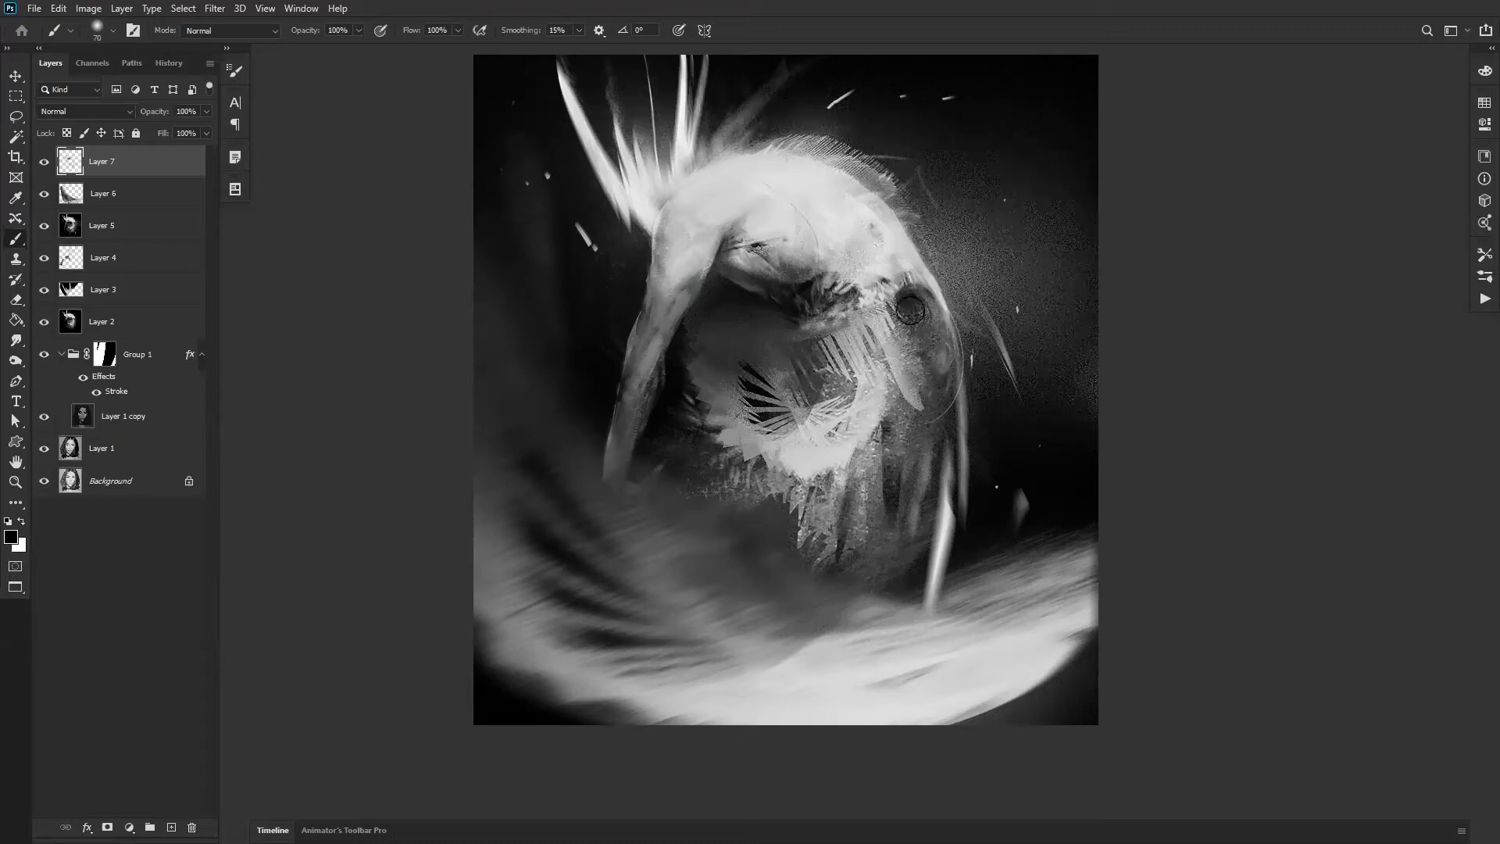
pyautogui.moveTo(903, 281); pyautogui.dragTo(836, 273)
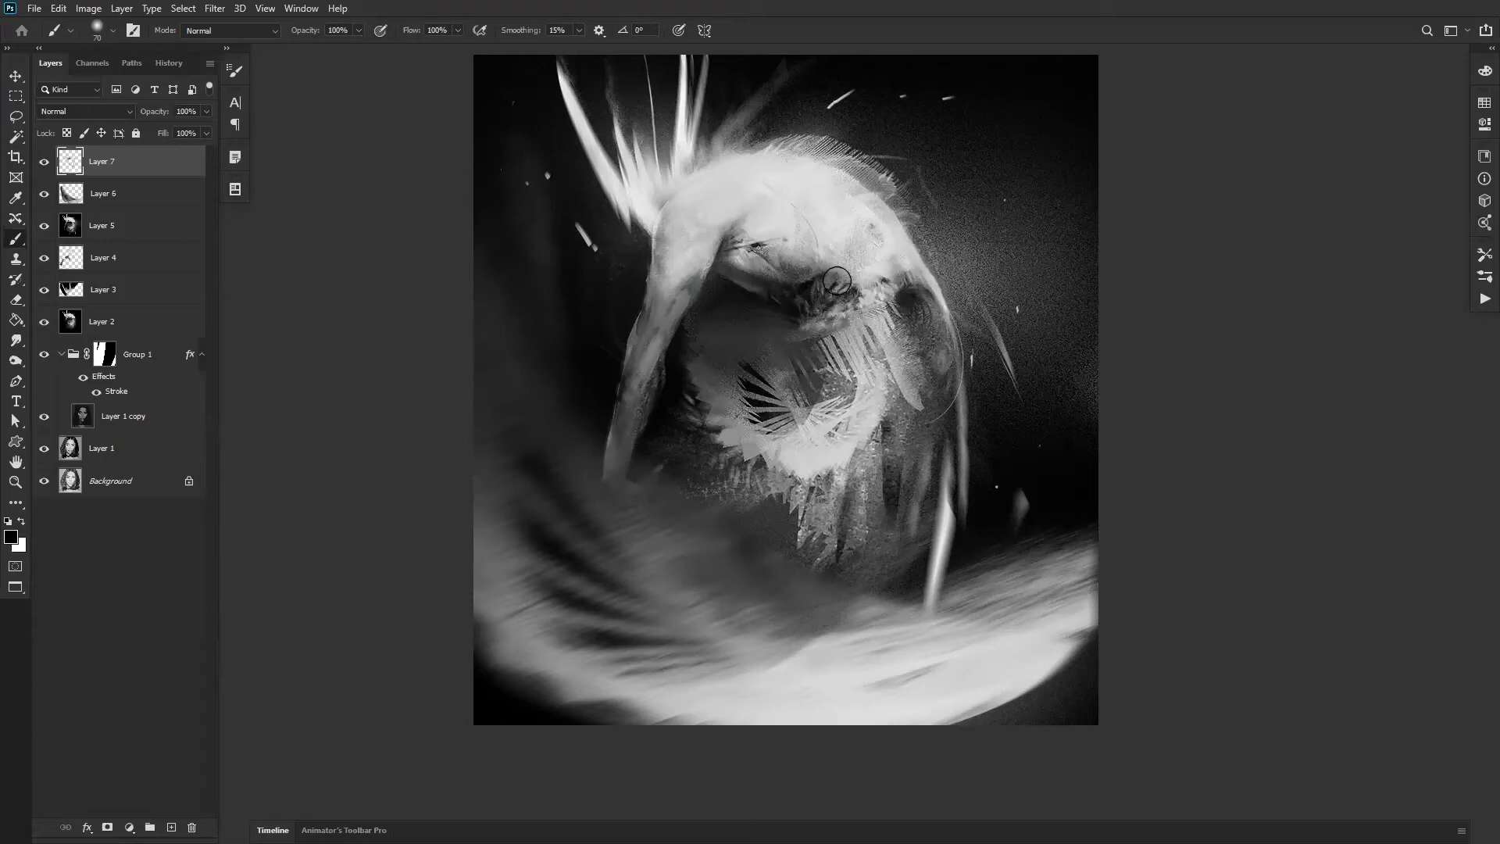
# Step: Brighten the lower part of the head with soft white strokes and enlarge the brush to 100 px
pyautogui.press('x')
pyautogui.moveTo(849, 223); pyautogui.dragTo(851, 228)
pyautogui.press(']')
pyautogui.press(']')
pyautogui.press(']')
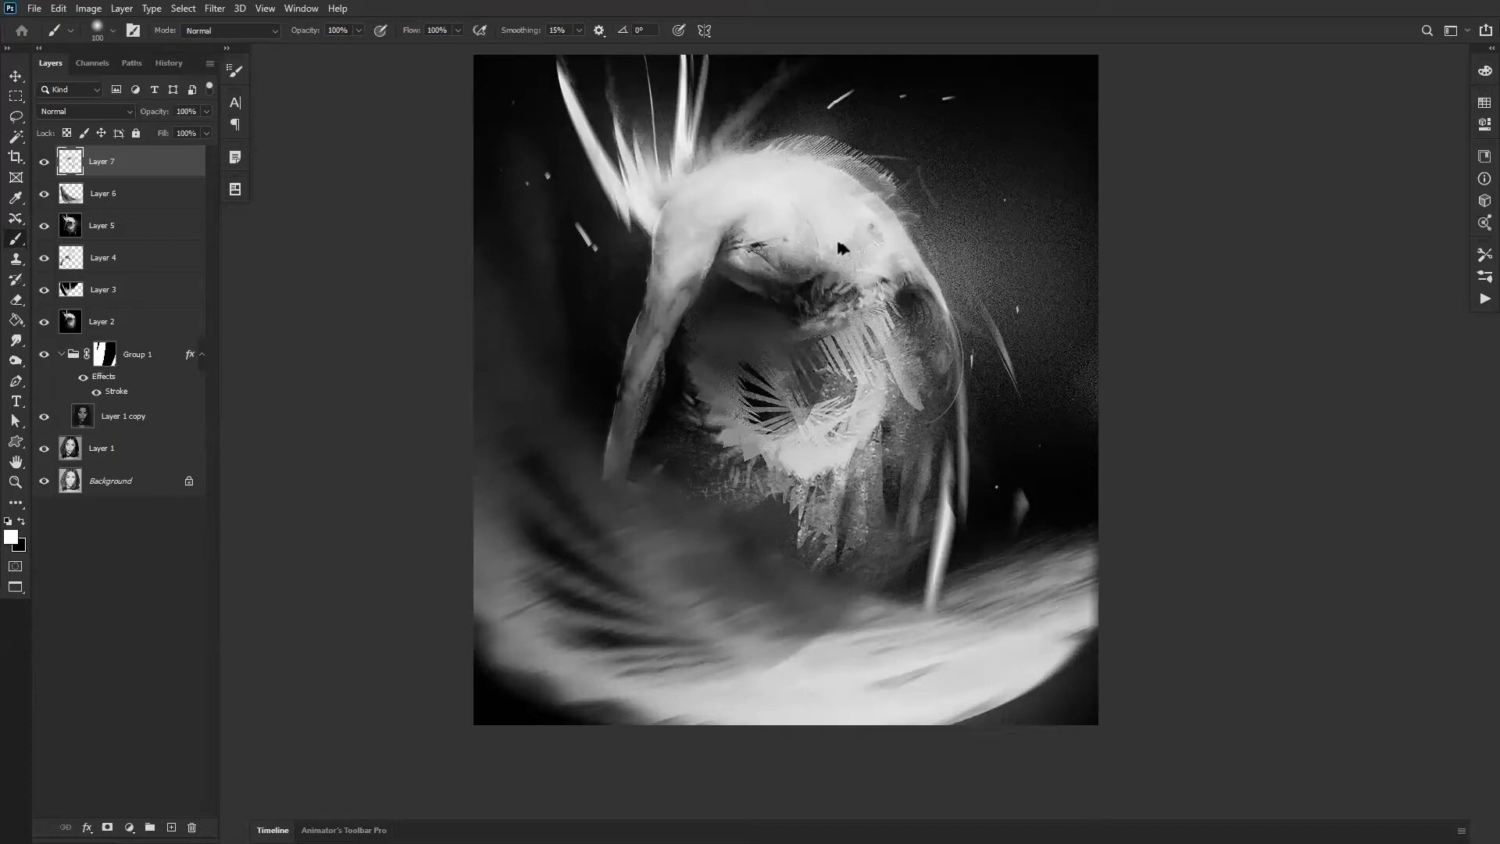
# Step: Flip the canvas horizontally and return to the 100 px soft brush
pyautogui.press('z')
pyautogui.keyDown('alt'); pyautogui.click(867, 325); pyautogui.keyUp('alt')
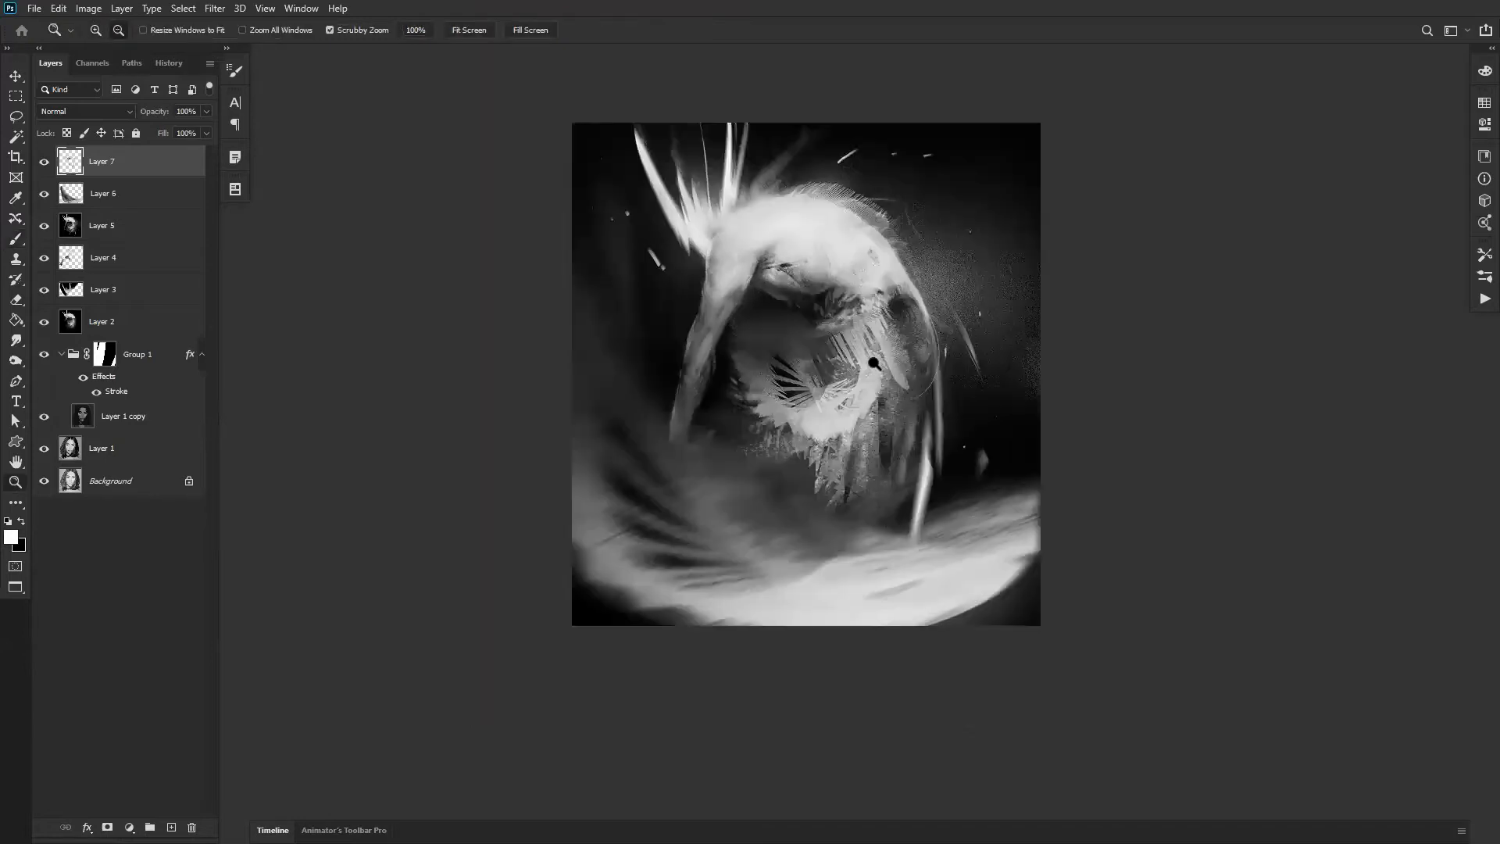
pyautogui.keyDown('alt'); pyautogui.click(875, 351); pyautogui.keyUp('alt')
pyautogui.hotkey('ctrl', 'shift', 'h')
pyautogui.click(855, 363)
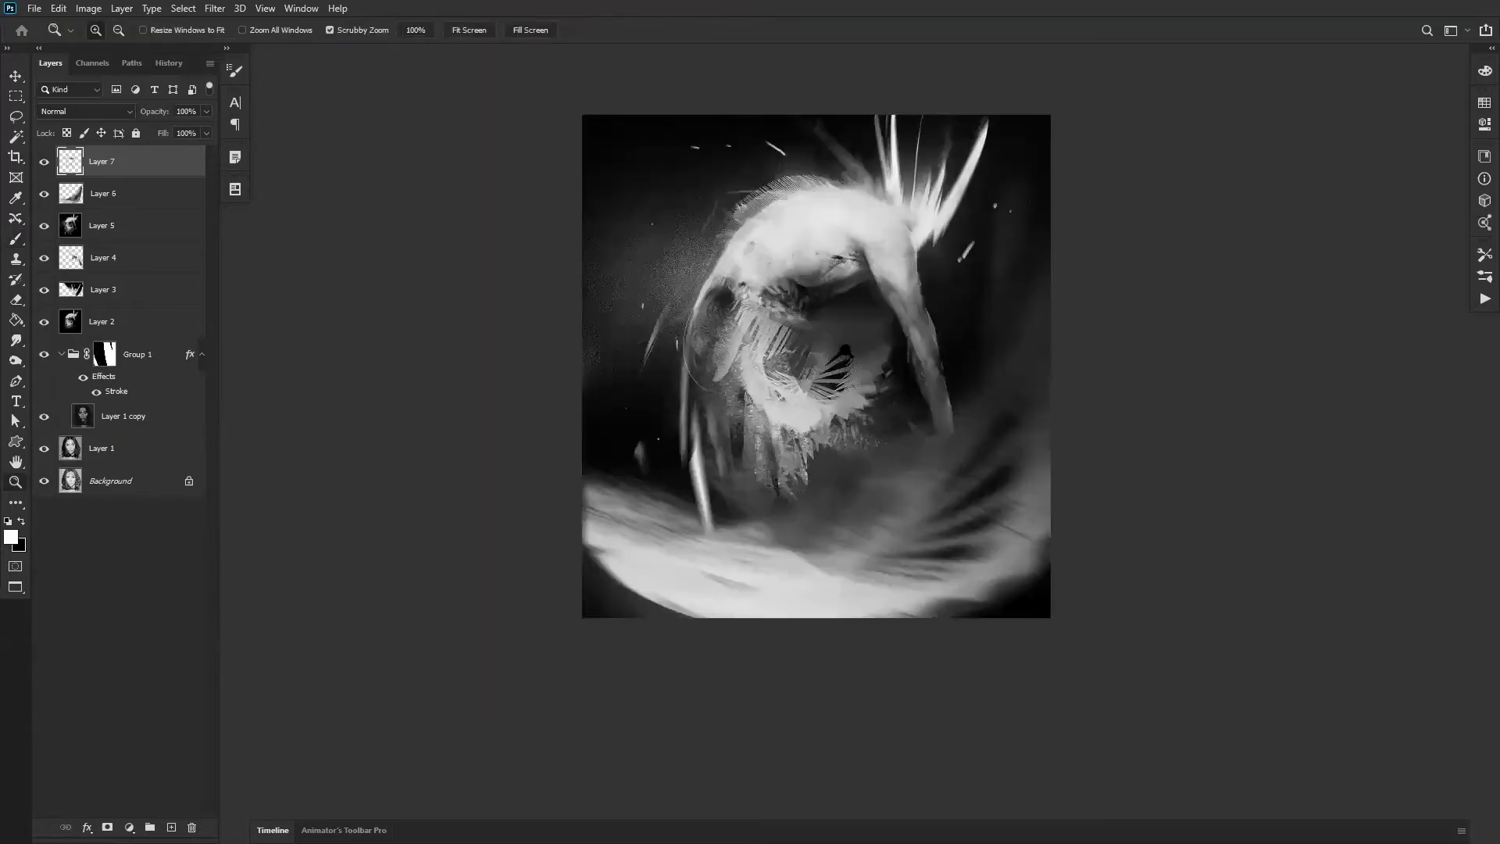
pyautogui.press('b')
pyautogui.press('z')
pyautogui.click(849, 335)
pyautogui.press('b')
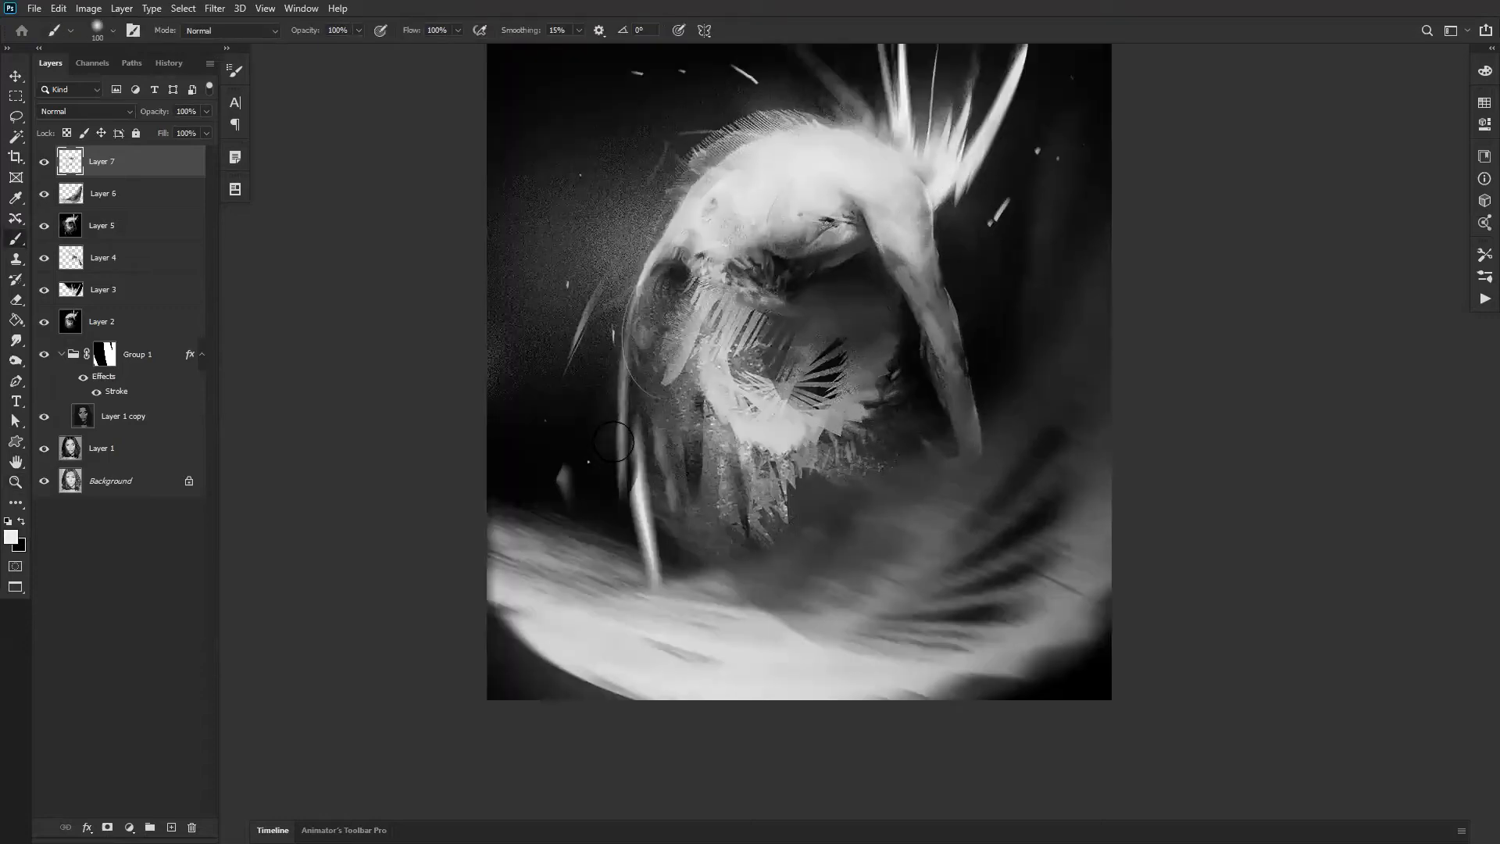
# Step: Lasso several thin pointed spikes reaching in from the canvas edge beside and across the sweeping foreground
pyautogui.press('l')
pyautogui.moveTo(603, 536)
pyautogui.mouseDown()
pyautogui.moveTo(522, 424)
pyautogui.moveTo(546, 469)
pyautogui.moveTo(503, 348)
pyautogui.moveTo(613, 559)
pyautogui.mouseUp()
pyautogui.moveTo(584, 622)
pyautogui.mouseDown()
pyautogui.moveTo(516, 605)
pyautogui.moveTo(622, 682)
pyautogui.mouseUp()
pyautogui.press('b')
pyautogui.press('x')
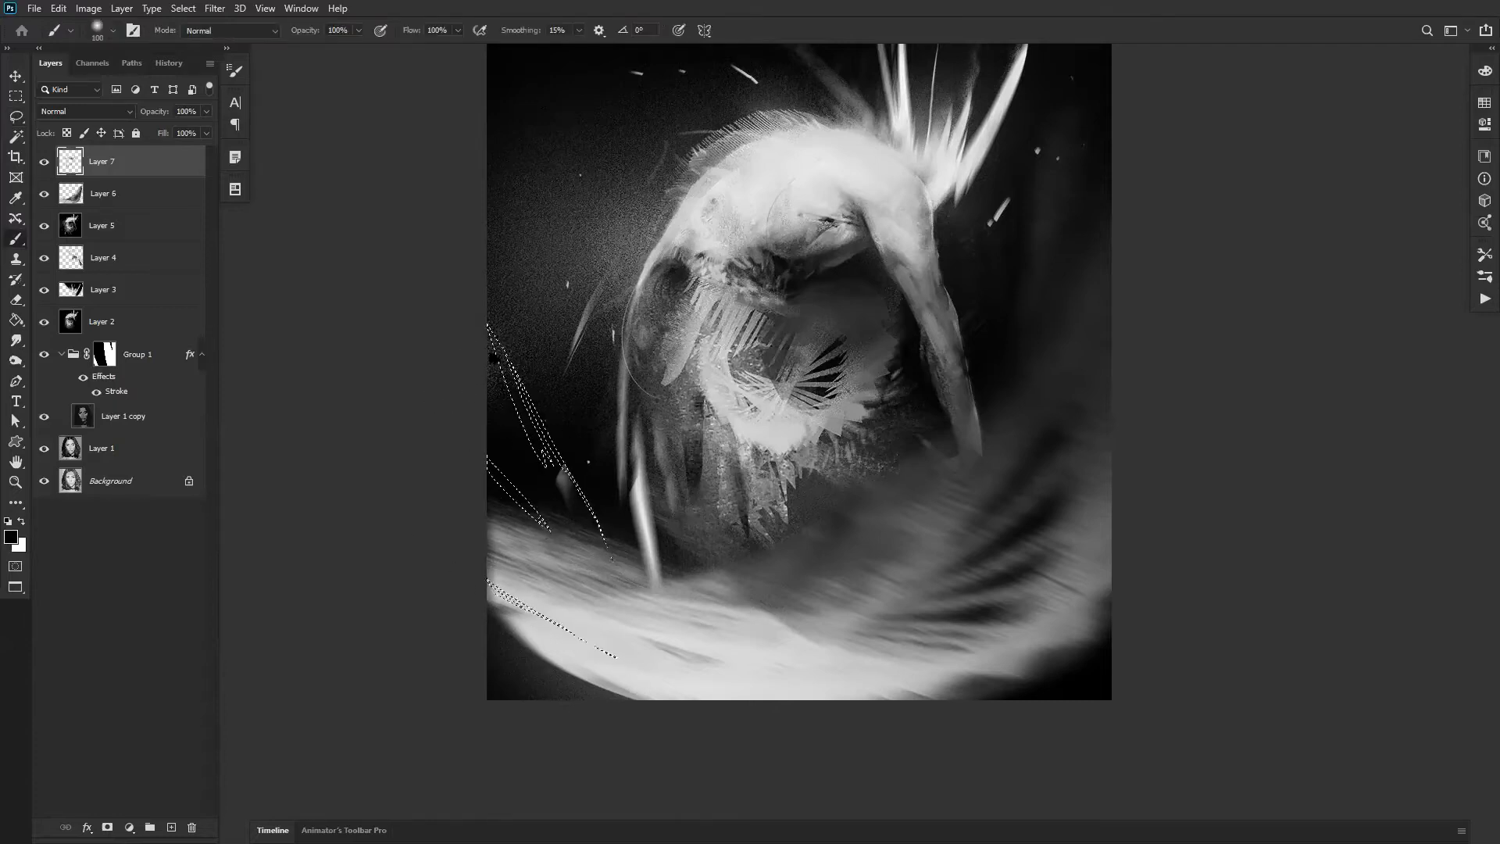
# Step: Merge Layers 5 to 7 with a new layer, then add another empty layer above for the lassoed spikes
pyautogui.hotkey('ctrl', 'alt', 'shift', 'n')
pyautogui.keyDown('shift'); pyautogui.click(148, 264); pyautogui.keyUp('shift')
pyautogui.hotkey('ctrl', 'e')
pyautogui.press('x')
pyautogui.hotkey('ctrl', 'alt', 'shift', 'n')
# Step: Paint the lassoed spikes white on the new layer using the soft brush at 100 px
pyautogui.moveTo(563, 474); pyautogui.dragTo(478, 336)
pyautogui.moveTo(550, 522); pyautogui.dragTo(465, 432)
pyautogui.moveTo(565, 593); pyautogui.dragTo(419, 536)
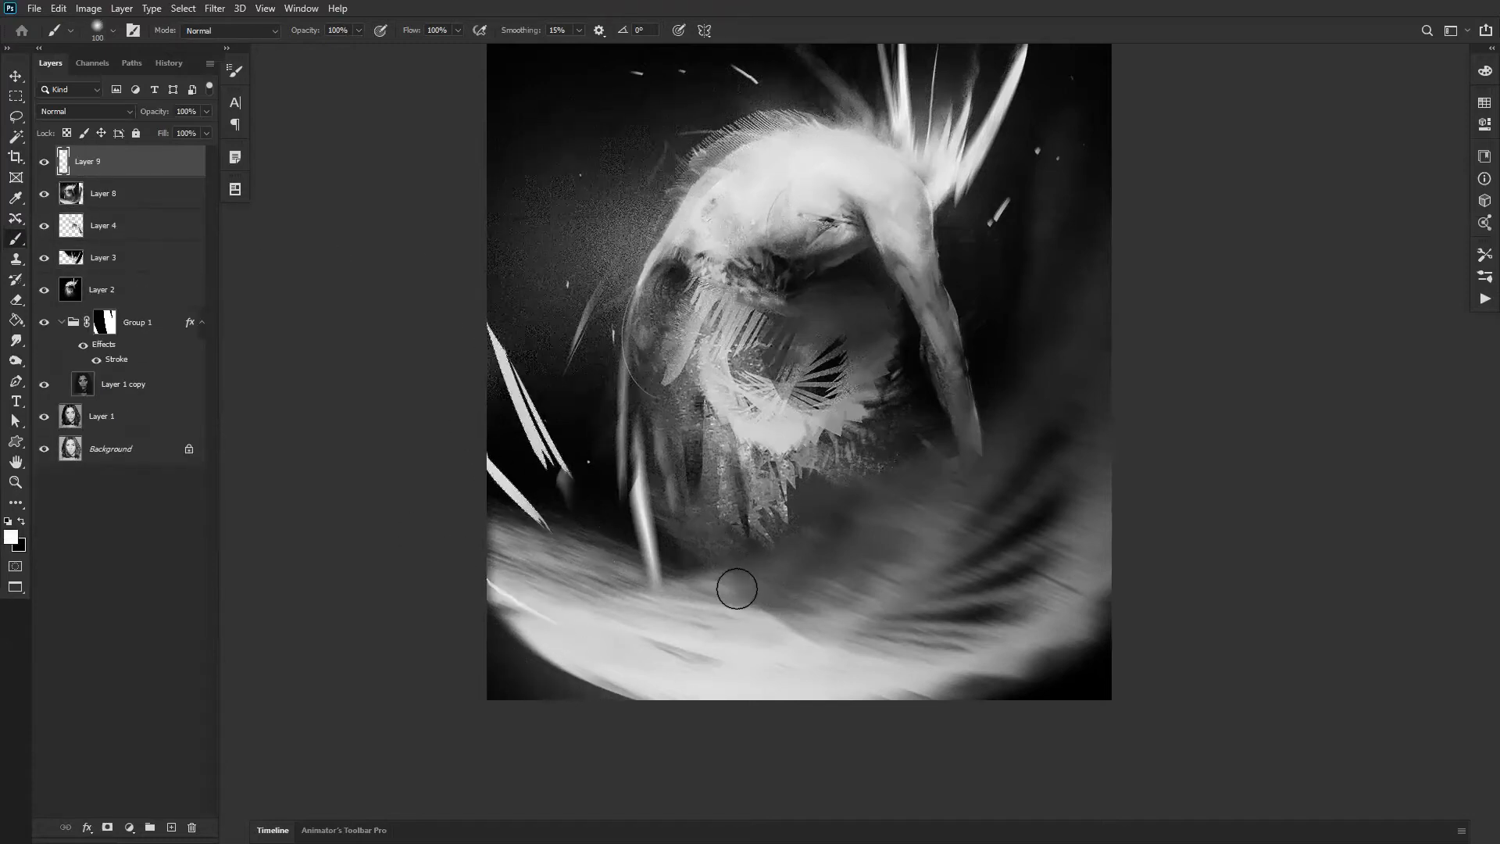
# Step: Apply a Motion Blur to the white spikes layer with an angle of -83° and a distance of 117 pixels
pyautogui.hotkey('ctrl', 'alt', 'f')
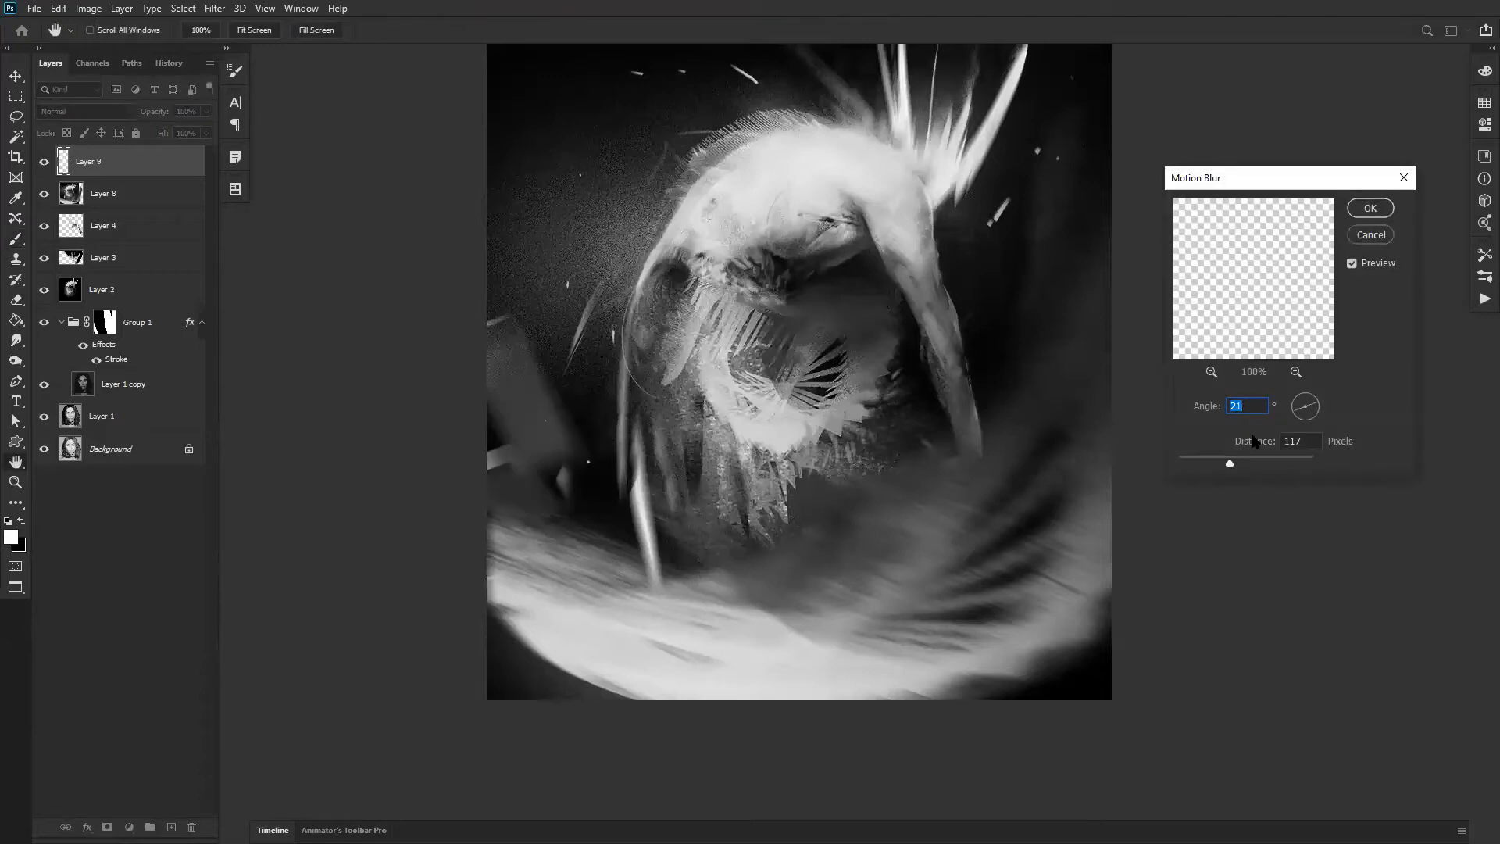
pyautogui.moveTo(1310, 407); pyautogui.dragTo(1307, 426)
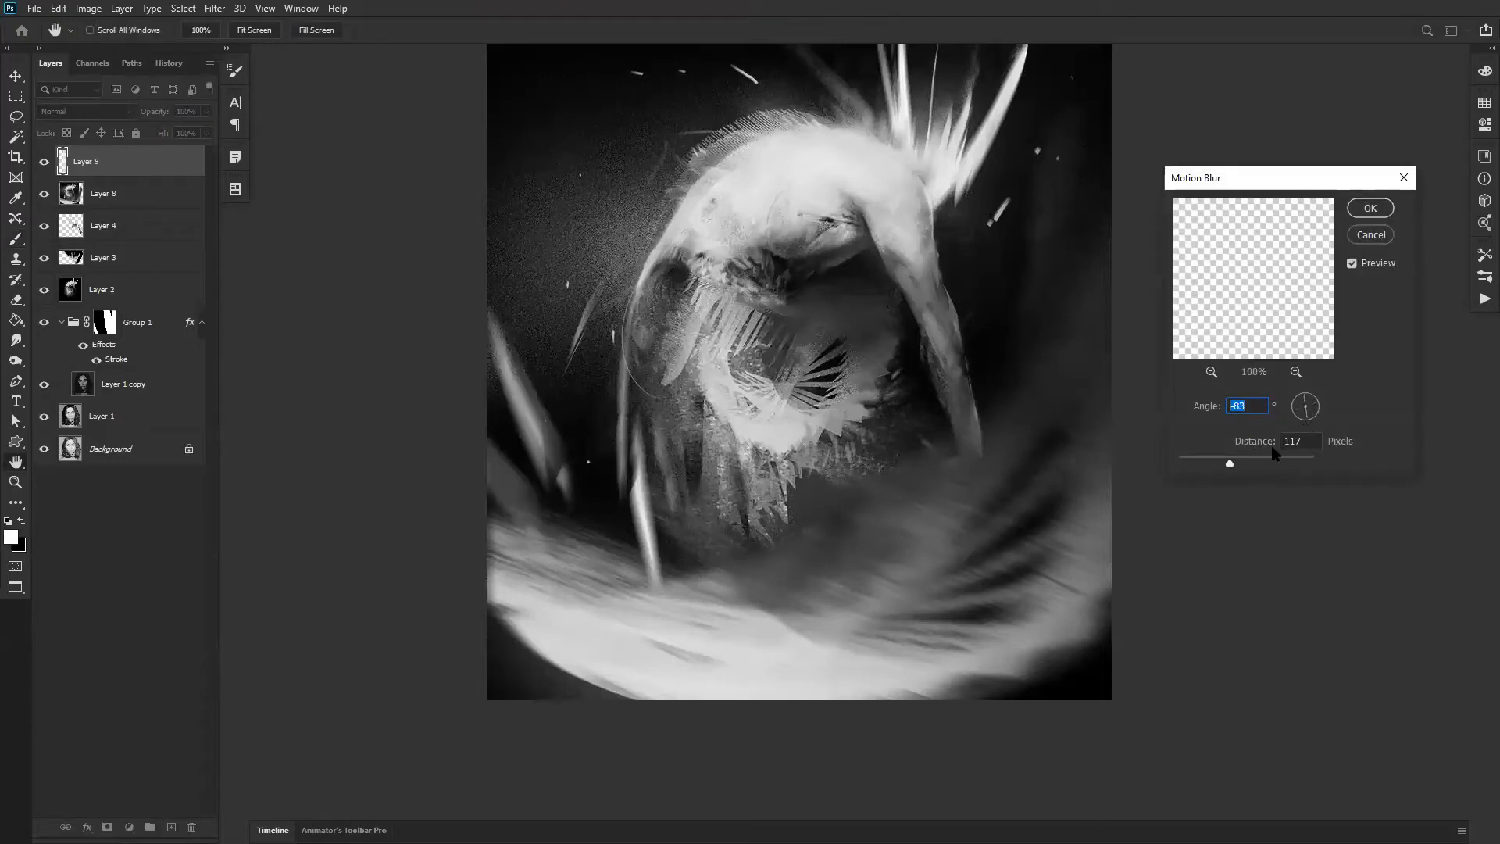
pyautogui.click(1376, 208)
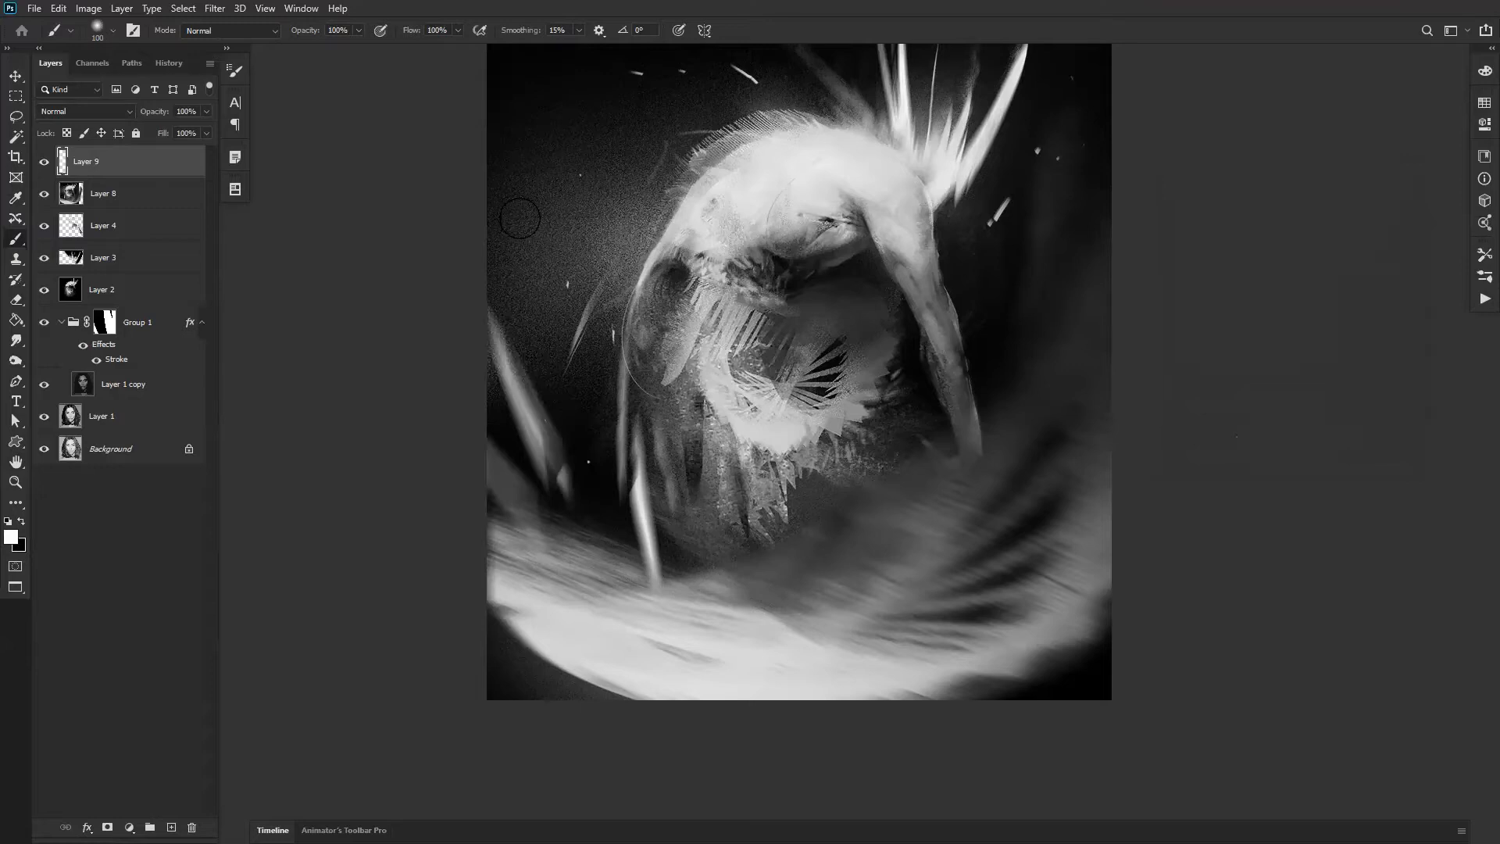
# Step: Dot small white flecks across the dark background beside the head using the rough-edged Drawing brush at a small size
pyautogui.rightClick(565, 235)
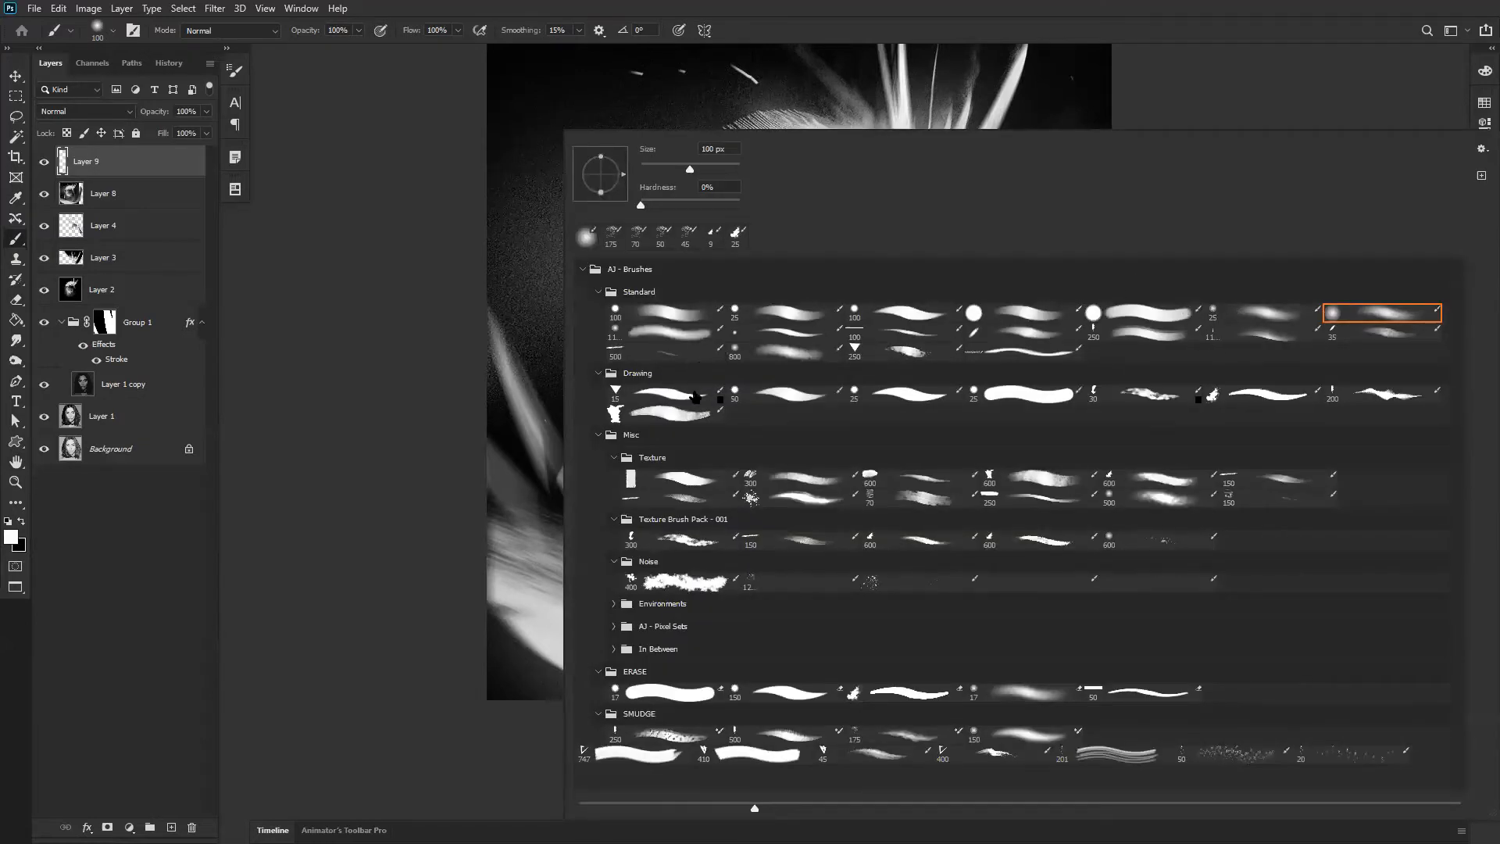
pyautogui.click(1256, 403)
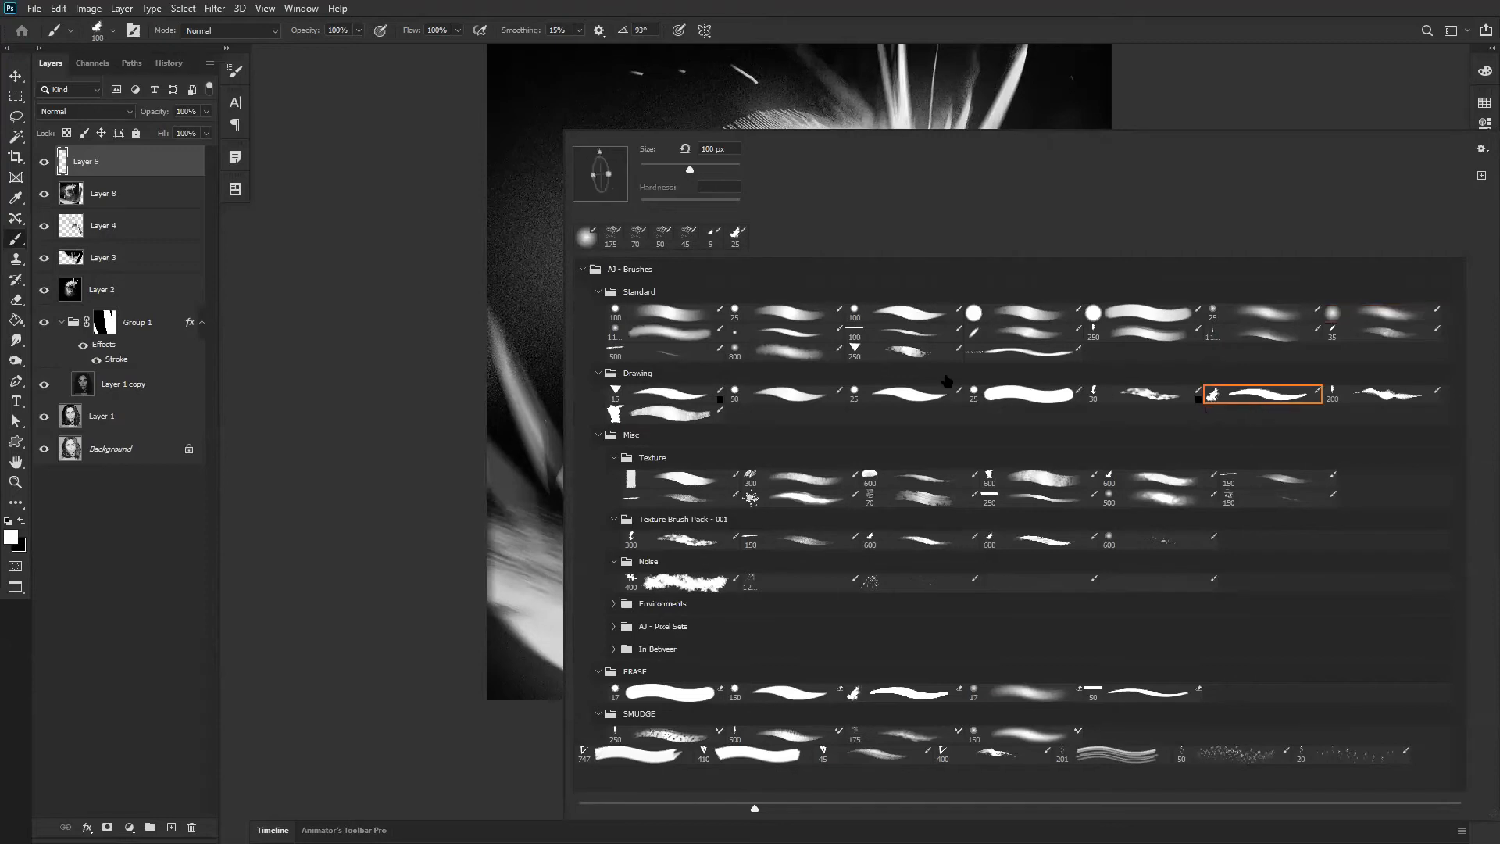
pyautogui.click(346, 350)
pyautogui.press('[')
pyautogui.moveTo(531, 115); pyautogui.dragTo(529, 143)
pyautogui.press('[')
pyautogui.press('[')
pyautogui.press('[')
pyautogui.press('[')
pyautogui.press('[')
pyautogui.press('[')
pyautogui.press('[')
pyautogui.hotkey('ctrl', 'z')
pyautogui.press('[')
pyautogui.click(500, 153)
pyautogui.click(517, 175)
pyautogui.press(']')
pyautogui.moveTo(564, 103); pyautogui.dragTo(578, 111)
pyautogui.moveTo(648, 146); pyautogui.dragTo(653, 150)
pyautogui.moveTo(723, 322); pyautogui.dragTo(789, 446)
pyautogui.moveTo(597, 190); pyautogui.dragTo(532, 212)
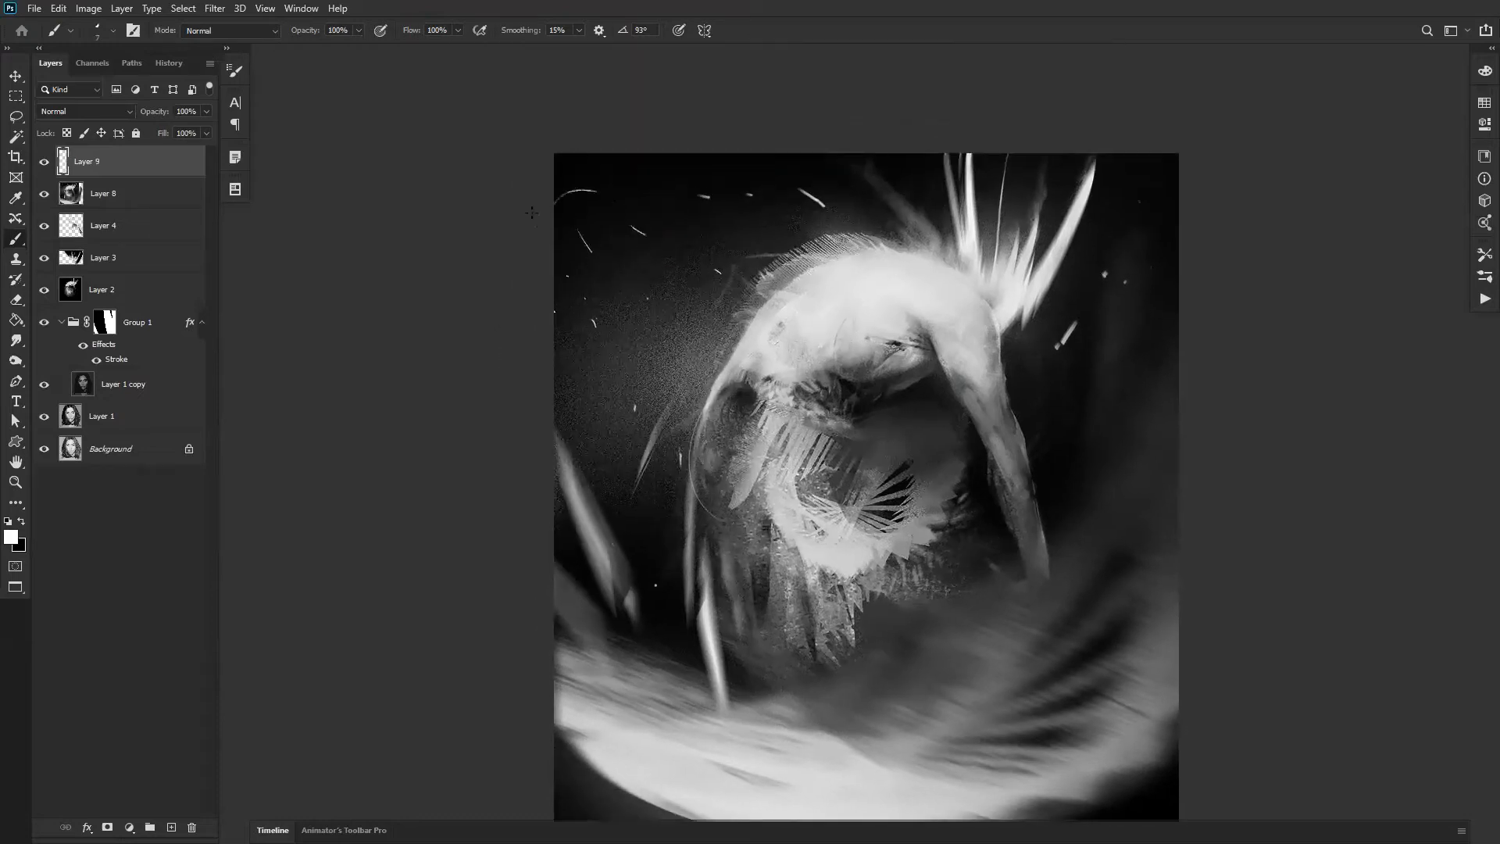
# Step: Paint solid white shards at the canvas edges and on the sweeping foreground, using the rough brush at up to 80 px
pyautogui.moveTo(1029, 645); pyautogui.dragTo(981, 563)
pyautogui.hotkey('ctrl', 'z')
pyautogui.press(']')
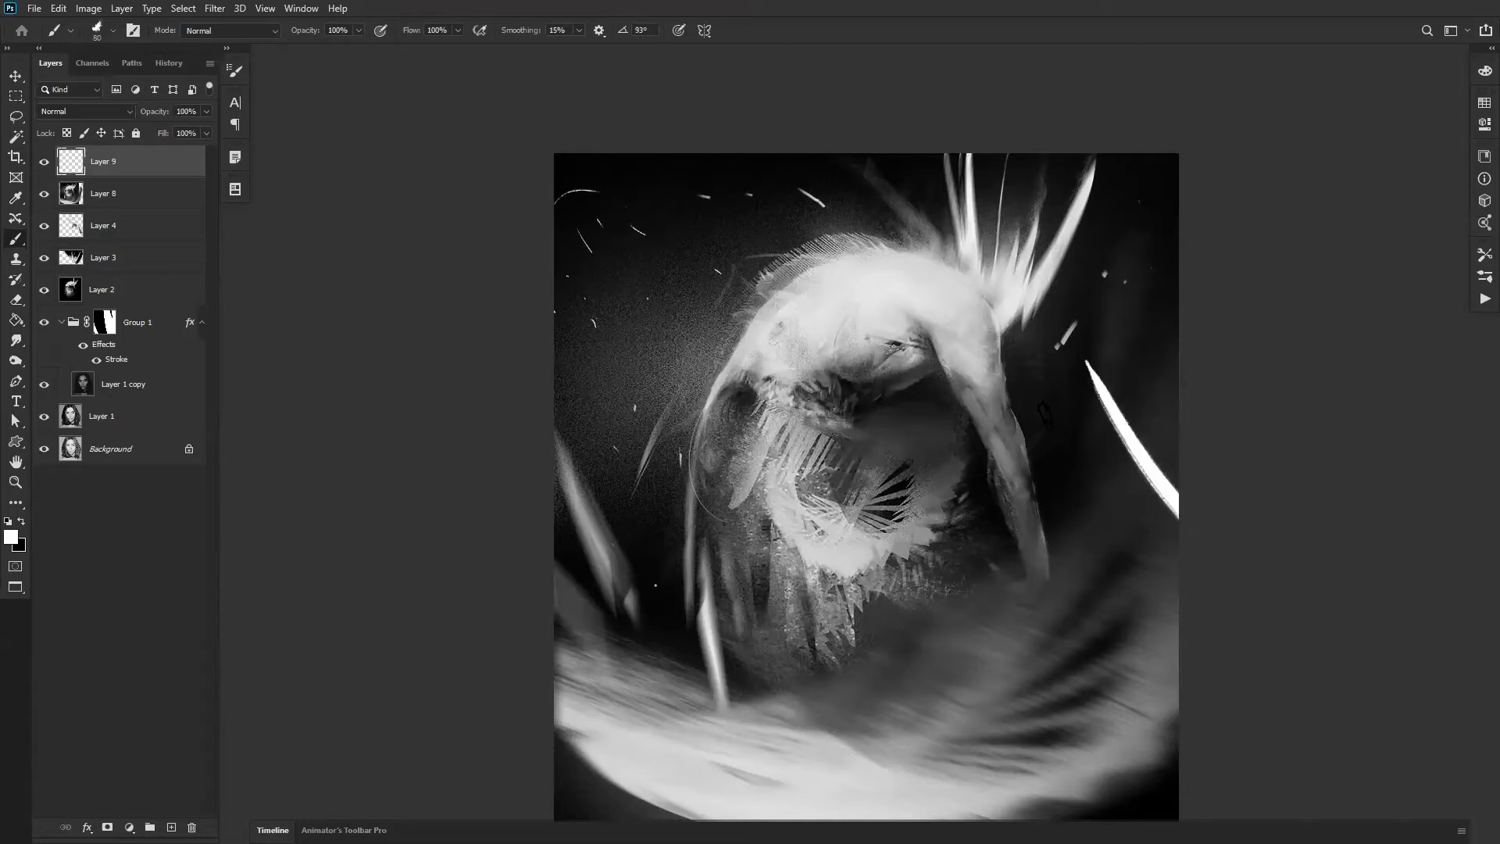
pyautogui.moveTo(1164, 672); pyautogui.dragTo(1054, 644)
pyautogui.hotkey('ctrl', 'z')
pyautogui.moveTo(1181, 585); pyautogui.dragTo(1144, 554)
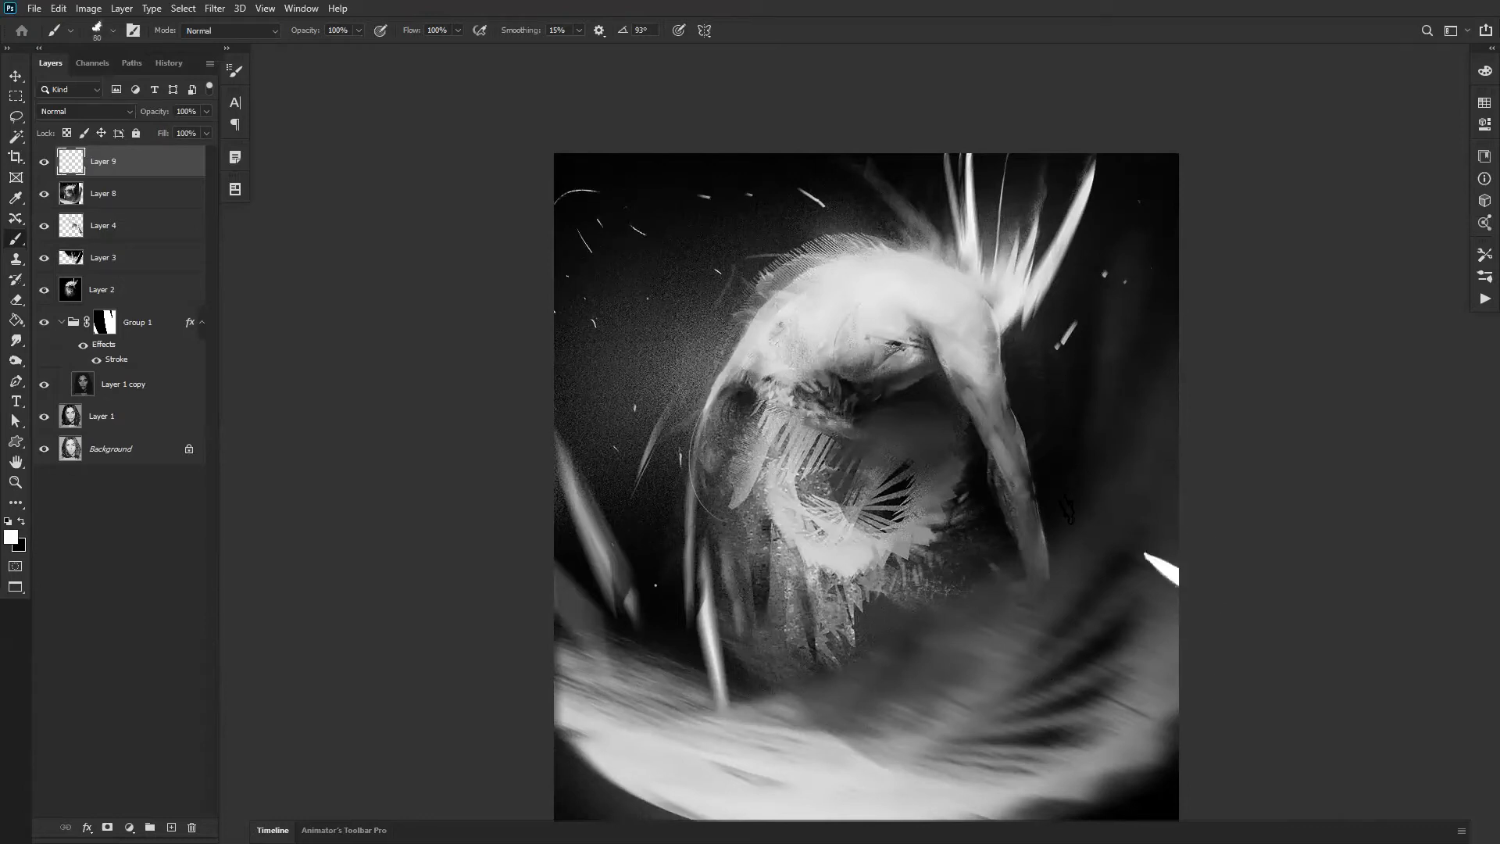
pyautogui.moveTo(670, 709); pyautogui.dragTo(508, 687)
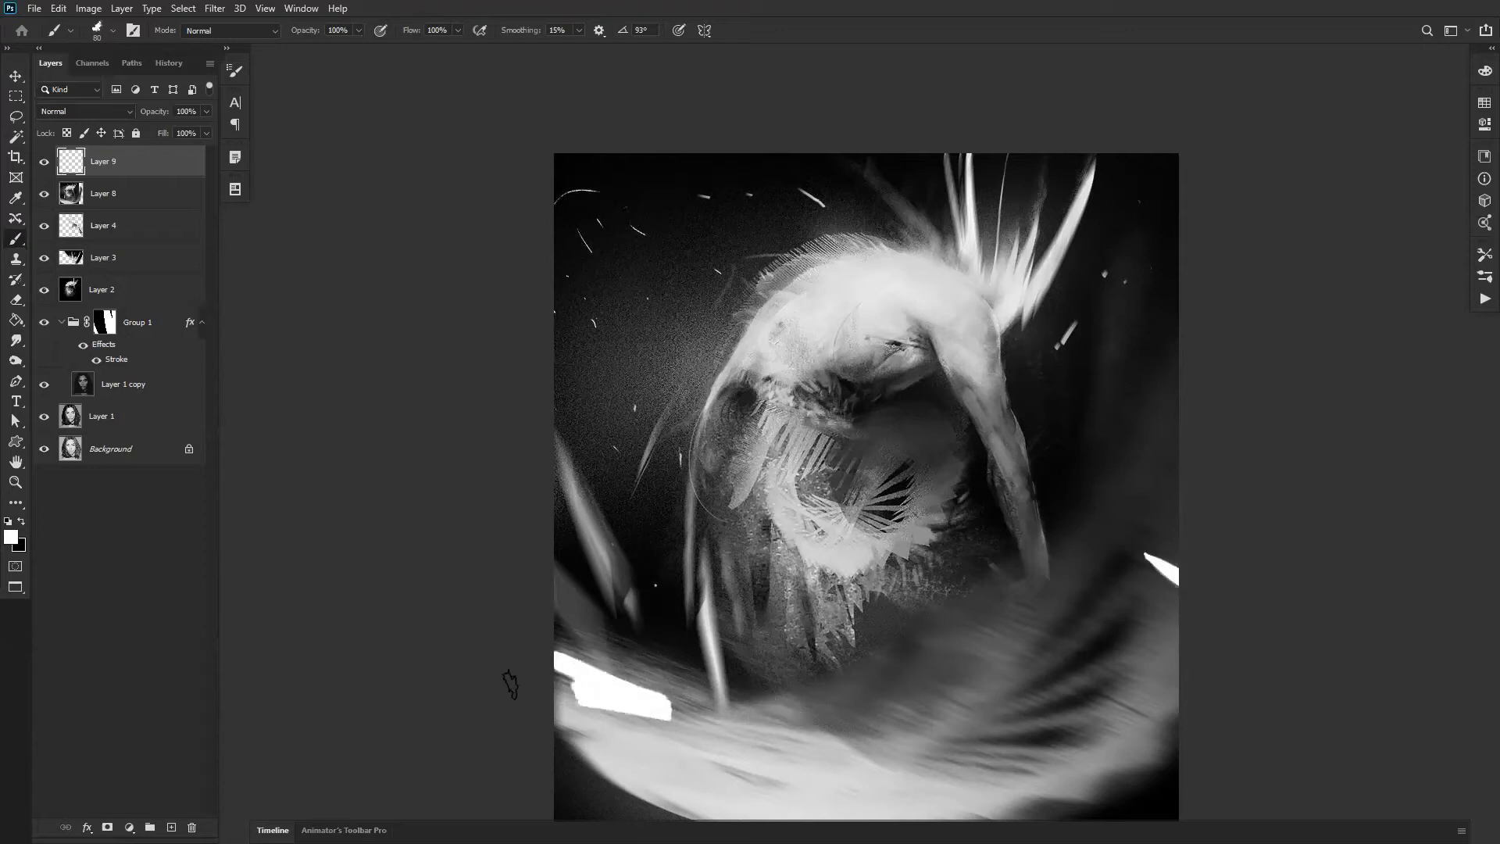
pyautogui.moveTo(860, 742); pyautogui.dragTo(895, 765)
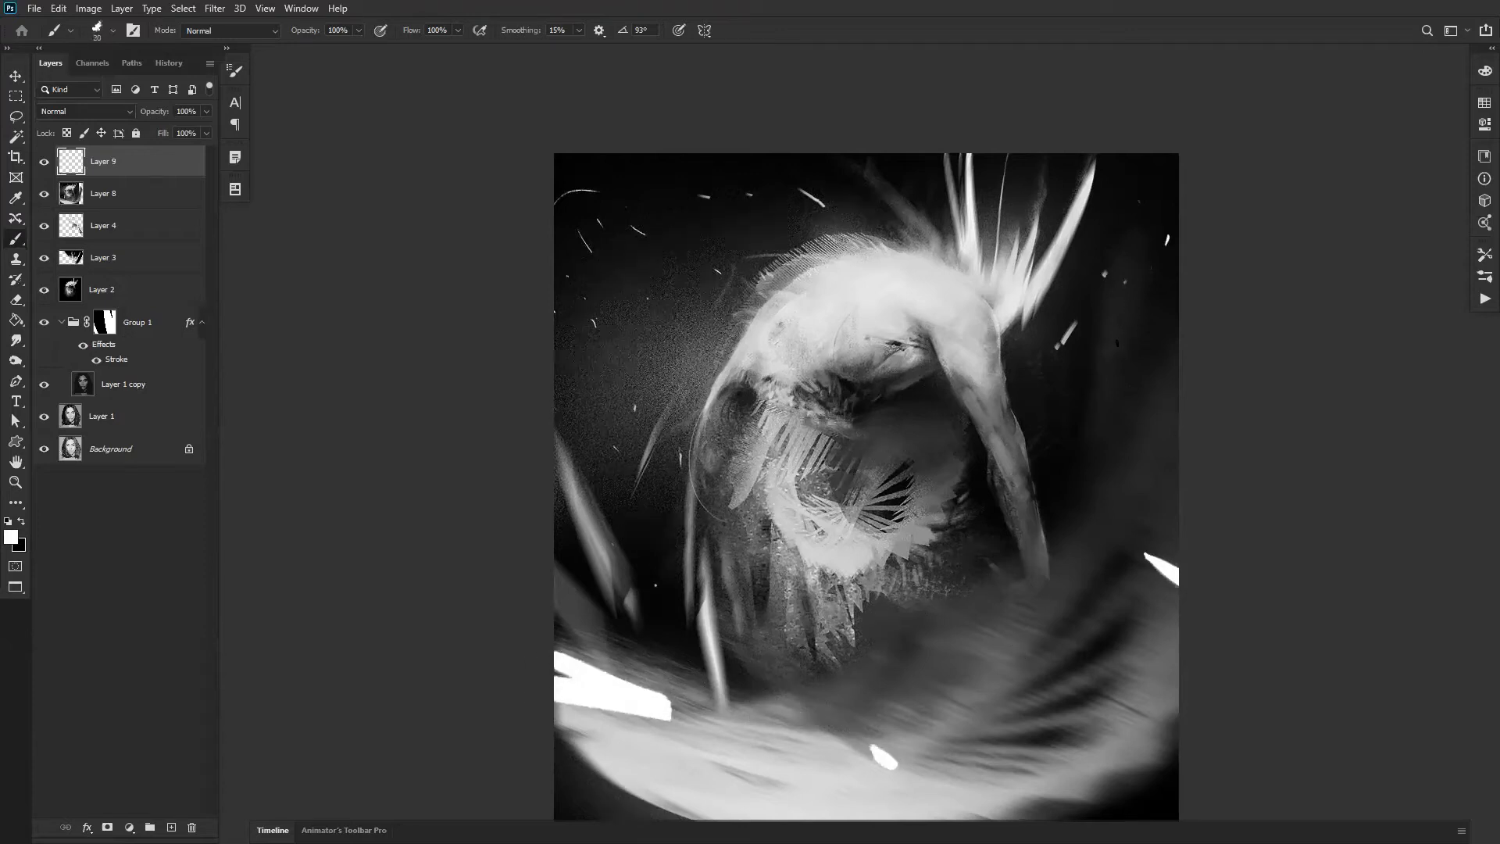
# Step: Reapply the Motion Blur to the layer with the white shards and flecks
pyautogui.hotkey('ctrl', 'z')
pyautogui.hotkey('ctrl', 'z')
pyautogui.hotkey('ctrl', 'z')
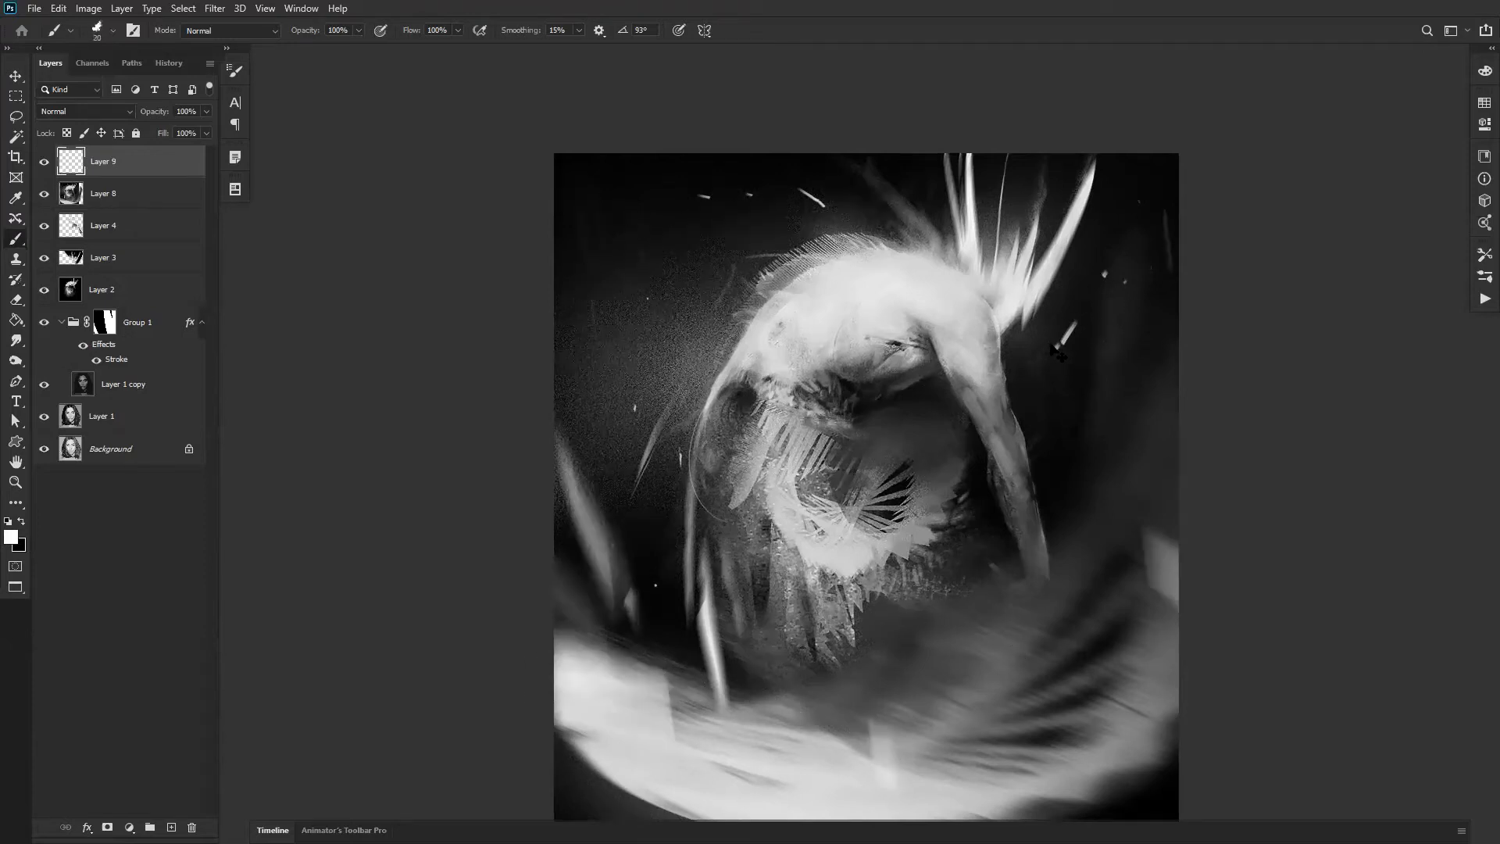
# Step: Add a new layer and draw thin strands around the head's spikes in a sampled light grey with a very small brush
pyautogui.press('z')
pyautogui.keyDown('alt'); pyautogui.click(1057, 440); pyautogui.keyUp('alt')
pyautogui.keyDown('alt'); pyautogui.click(1061, 450); pyautogui.keyUp('alt')
pyautogui.click(1078, 439)
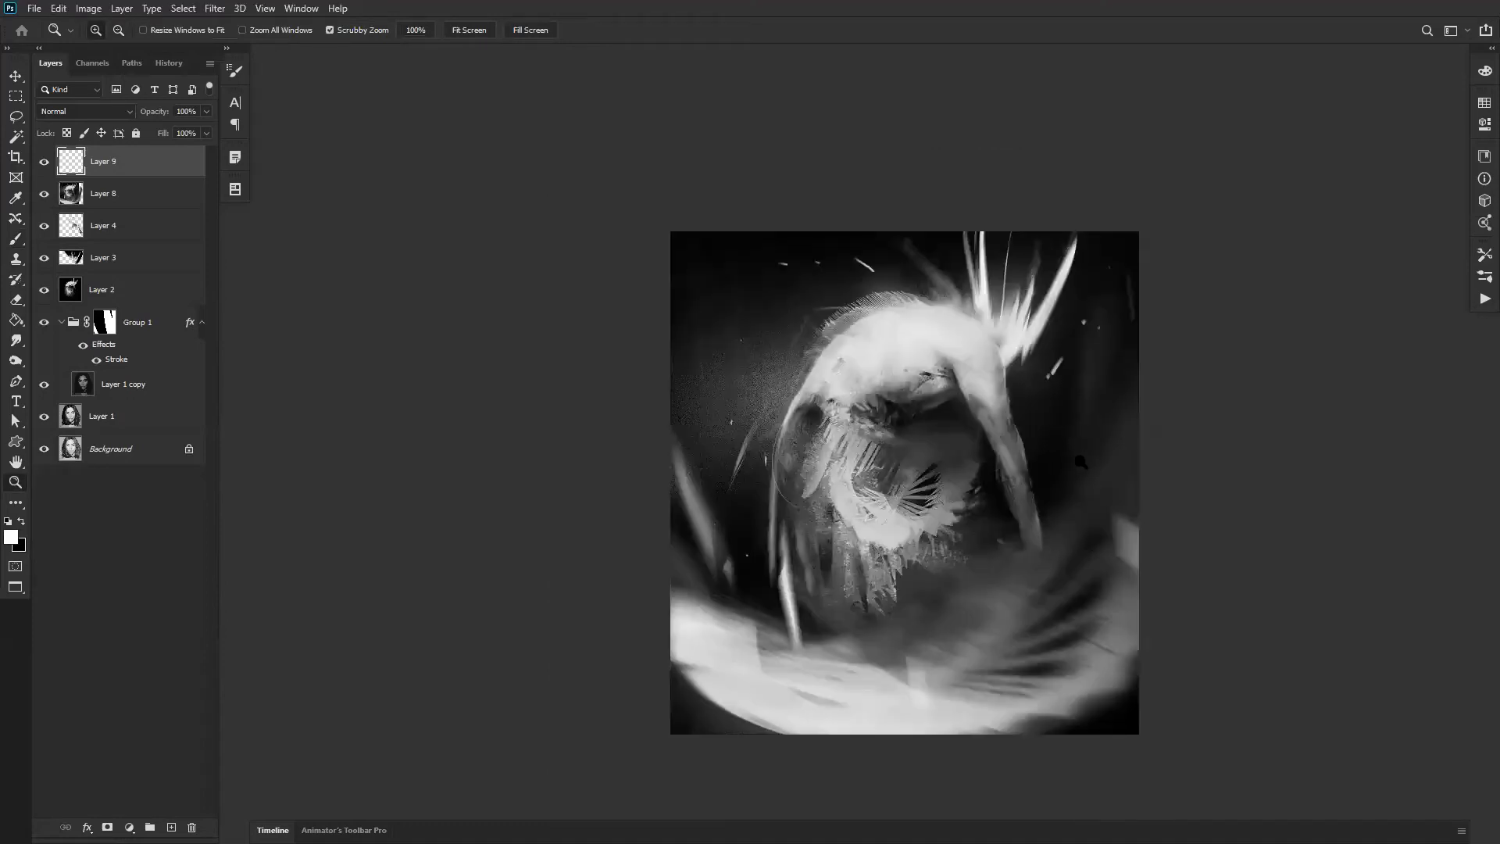
pyautogui.click(1080, 462)
pyautogui.press('b')
pyautogui.keyDown('alt'); pyautogui.click(803, 283); pyautogui.keyUp('alt')
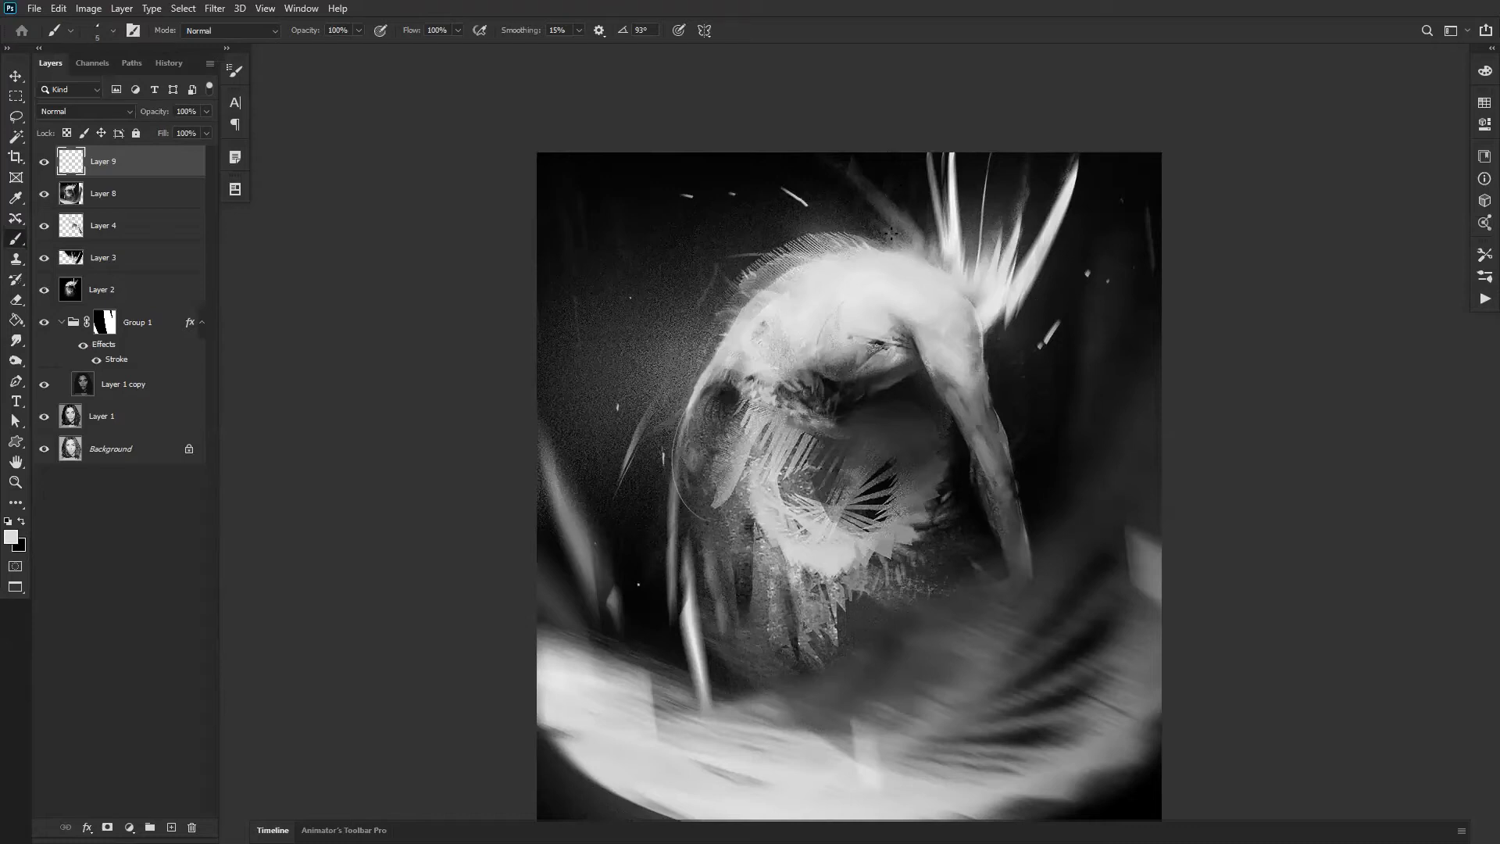
pyautogui.hotkey('ctrl', 'shift', 'alt', 'n')
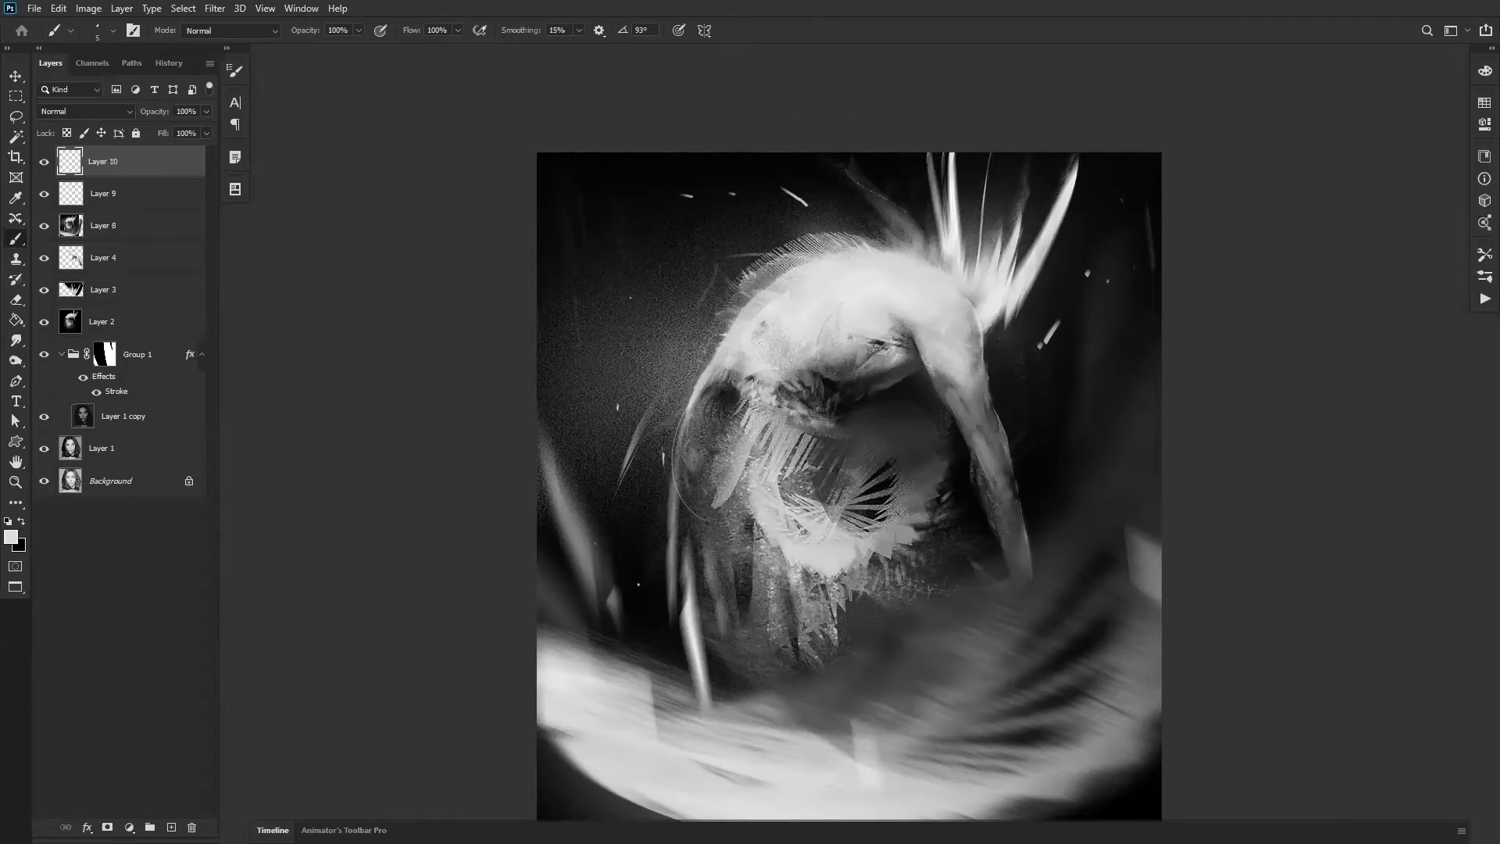
pyautogui.moveTo(927, 190)
pyautogui.mouseDown()
pyautogui.moveTo(907, 156)
pyautogui.moveTo(982, 305)
pyautogui.mouseUp()
pyautogui.hotkey('ctrl', 'z')
pyautogui.hotkey('ctrl', 'z')
pyautogui.hotkey('ctrl', 'z')
pyautogui.moveTo(1039, 188); pyautogui.dragTo(1028, 231)
pyautogui.moveTo(1112, 162); pyautogui.dragTo(1103, 196)
# Step: Mirror the canvas horizontally and refine the drooping limb with tones sampled from the painting
pyautogui.hotkey('ctrl', 'shift', 'h')
pyautogui.moveTo(701, 319); pyautogui.dragTo(614, 212)
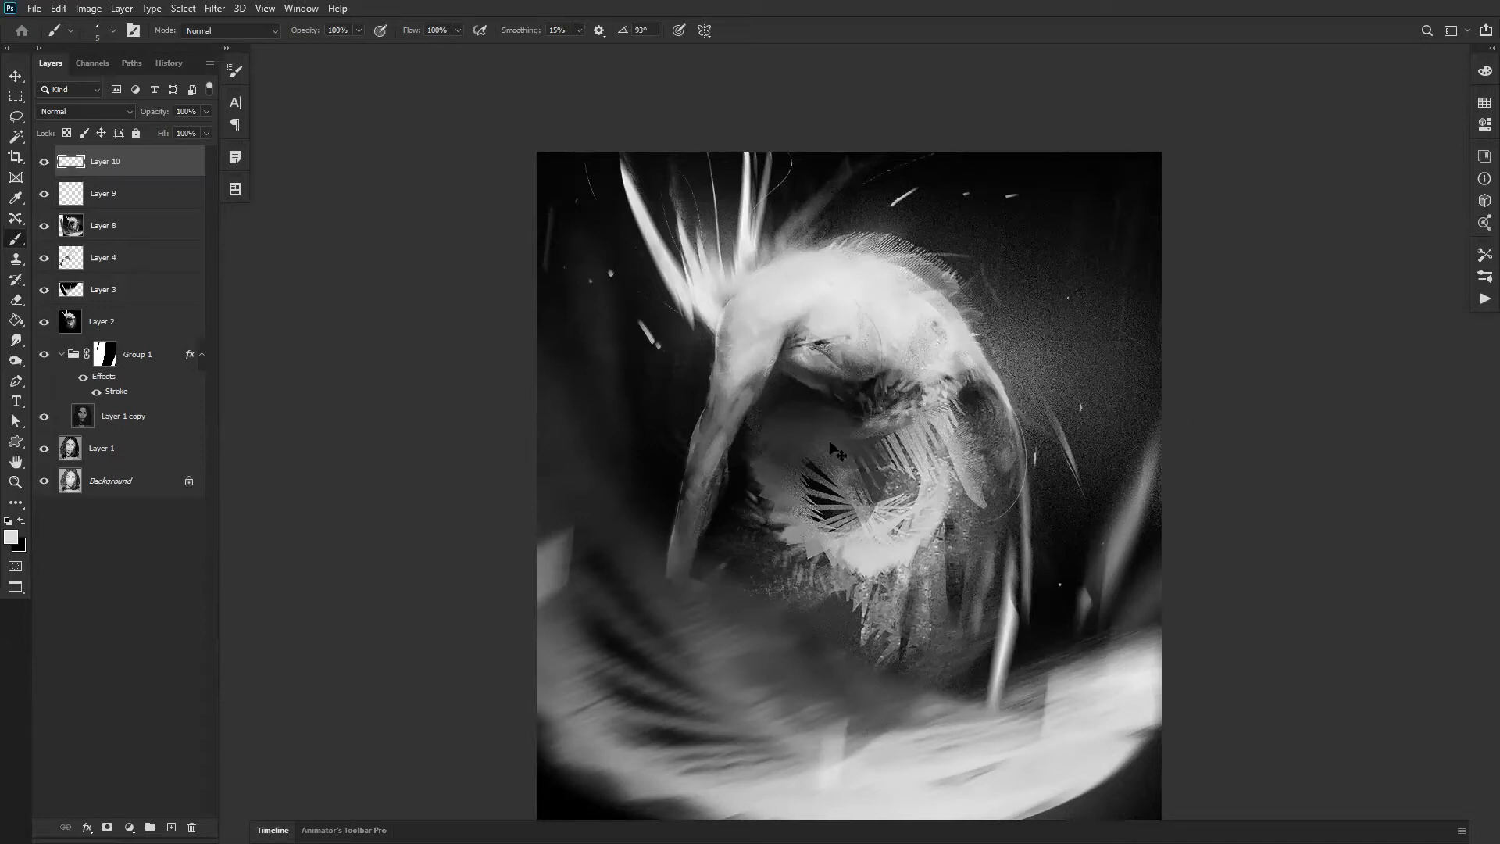
pyautogui.keyDown('ctrl'); pyautogui.click(700, 519); pyautogui.keyUp('ctrl')
pyautogui.keyDown('alt'); pyautogui.click(705, 360); pyautogui.keyUp('alt')
pyautogui.keyDown('alt'); pyautogui.click(708, 355); pyautogui.keyUp('alt')
pyautogui.moveTo(709, 354); pyautogui.dragTo(693, 420)
pyautogui.press('.')
pyautogui.hotkey('ctrl', 'z')
pyautogui.hotkey('ctrl', 'z')
pyautogui.keyDown('alt'); pyautogui.click(693, 390); pyautogui.keyUp('alt')
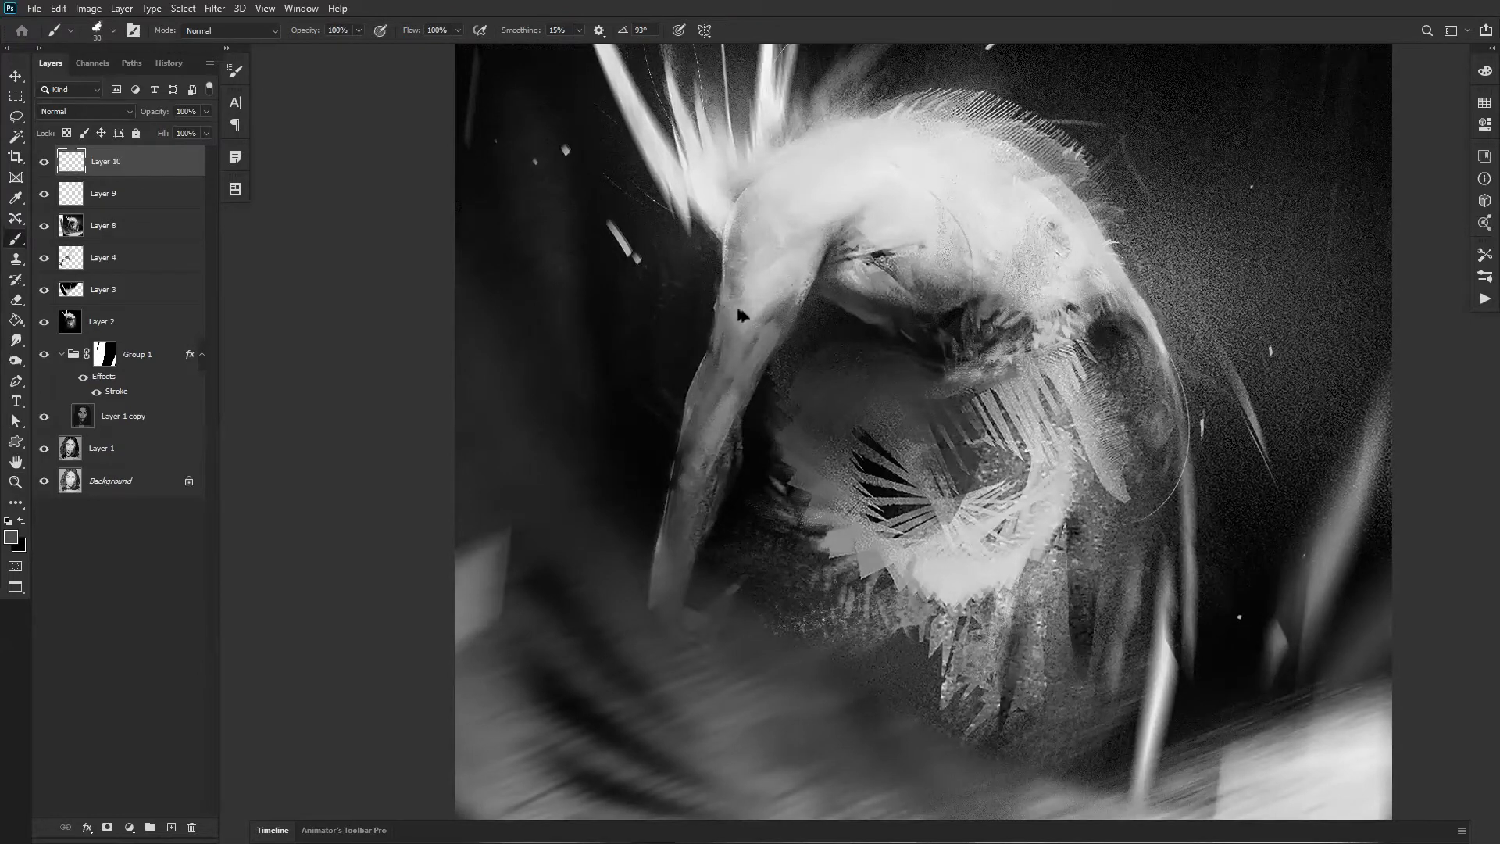
pyautogui.keyDown('alt'); pyautogui.click(708, 303); pyautogui.keyUp('alt')
pyautogui.press(']')
# Step: Add a thin dark curved sliver to the fan of slits in the mouth area and mirror the canvas back
pyautogui.moveTo(832, 467); pyautogui.dragTo(845, 501)
pyautogui.hotkey('ctrl', 'z')
pyautogui.keyDown('alt'); pyautogui.click(920, 251); pyautogui.keyUp('alt')
pyautogui.hotkey('ctrl', 'z')
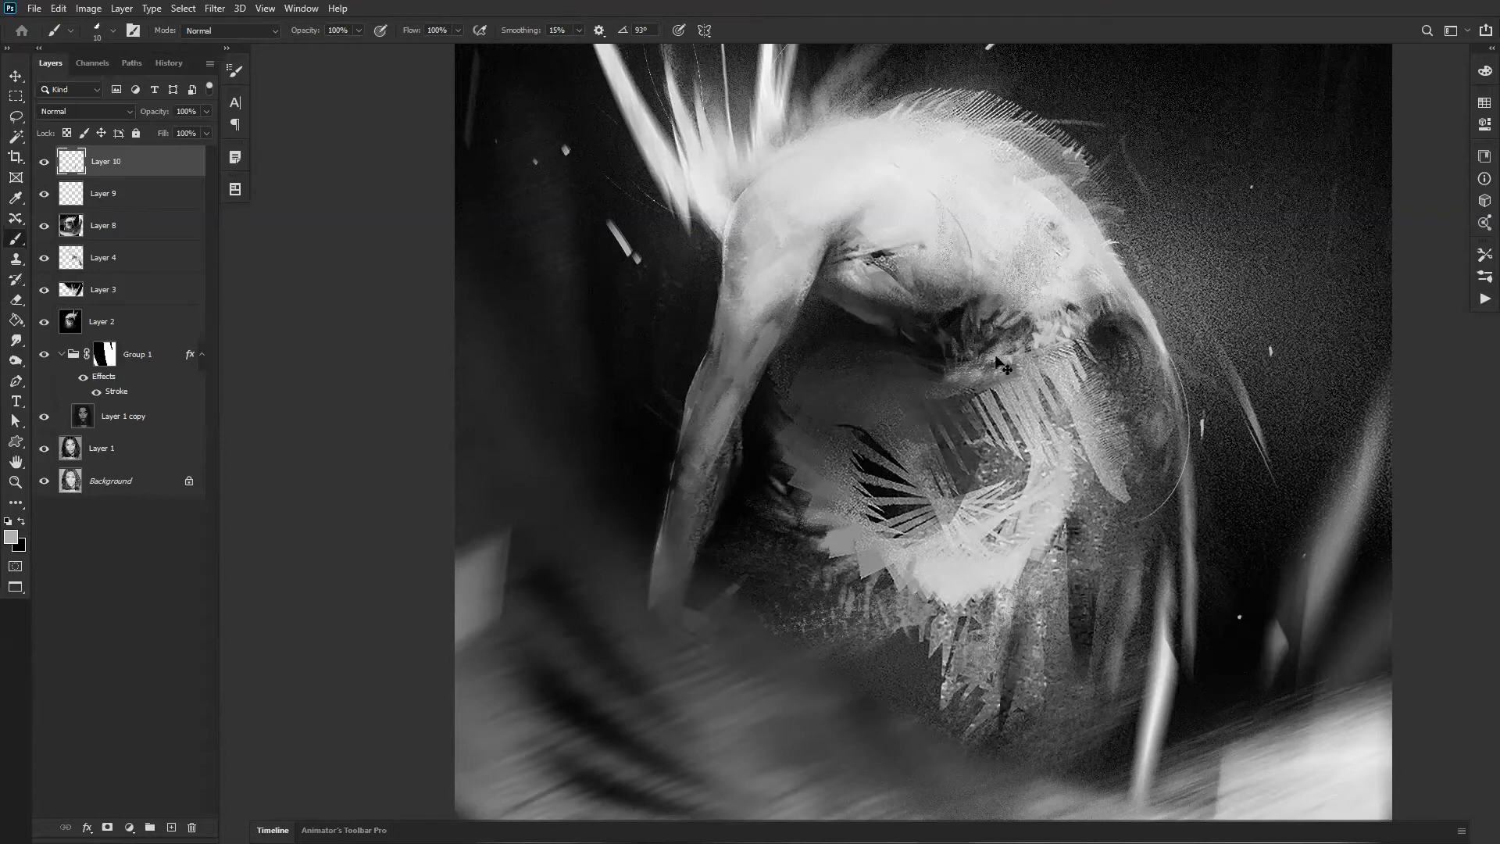
pyautogui.hotkey('ctrl', 'shift', 'h')
pyautogui.keyDown('alt'); pyautogui.click(900, 310); pyautogui.keyUp('alt')
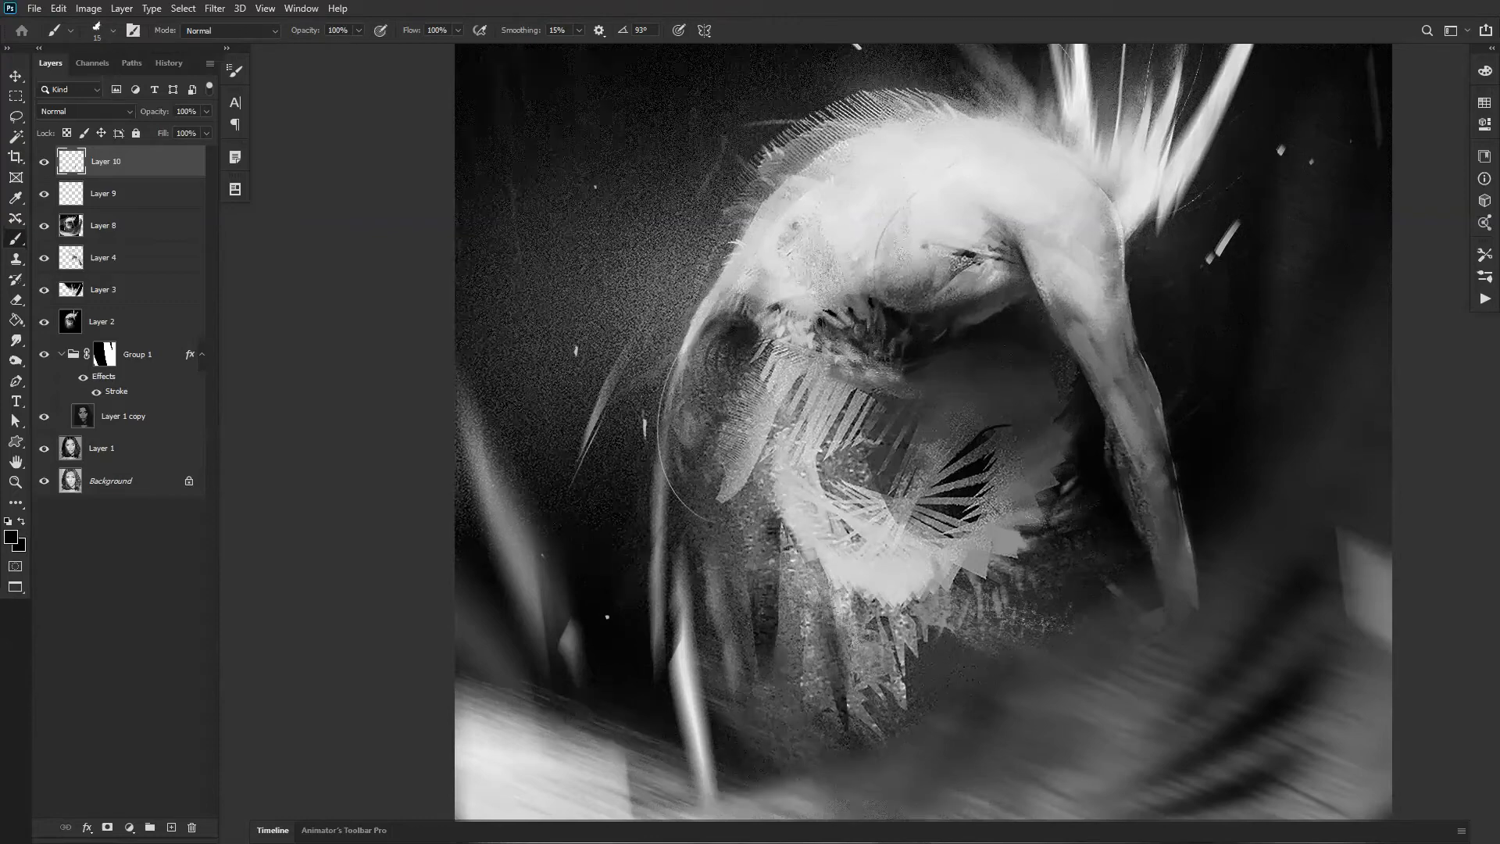
# Step: Mirror the canvas and dab small black and sampled-tone marks into the dark hollow under the brow with a Texture brush
pyautogui.rightClick(941, 402)
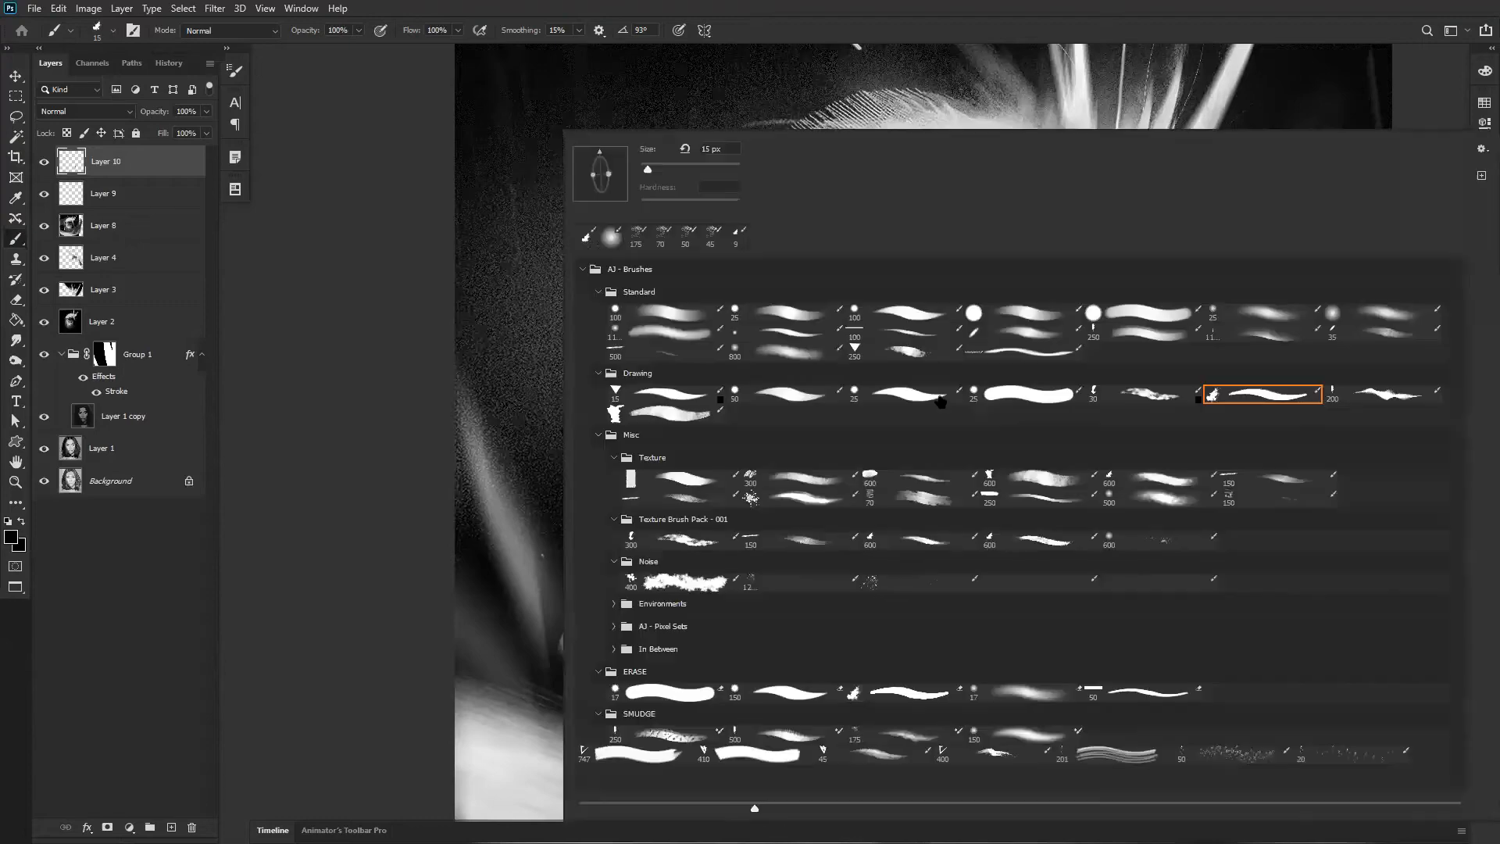
pyautogui.doubleClick(771, 482)
pyautogui.hotkey('ctrl', 'shift', 'h')
pyautogui.press('d')
pyautogui.press('[')
pyautogui.press('[')
pyautogui.press('[')
pyautogui.press('[')
pyautogui.press('[')
pyautogui.press('[')
pyautogui.press('[')
pyautogui.press('[')
pyautogui.press('[')
pyautogui.press('[')
pyautogui.press('[')
pyautogui.press('[')
pyautogui.press('[')
pyautogui.press('[')
pyautogui.press('[')
pyautogui.press('[')
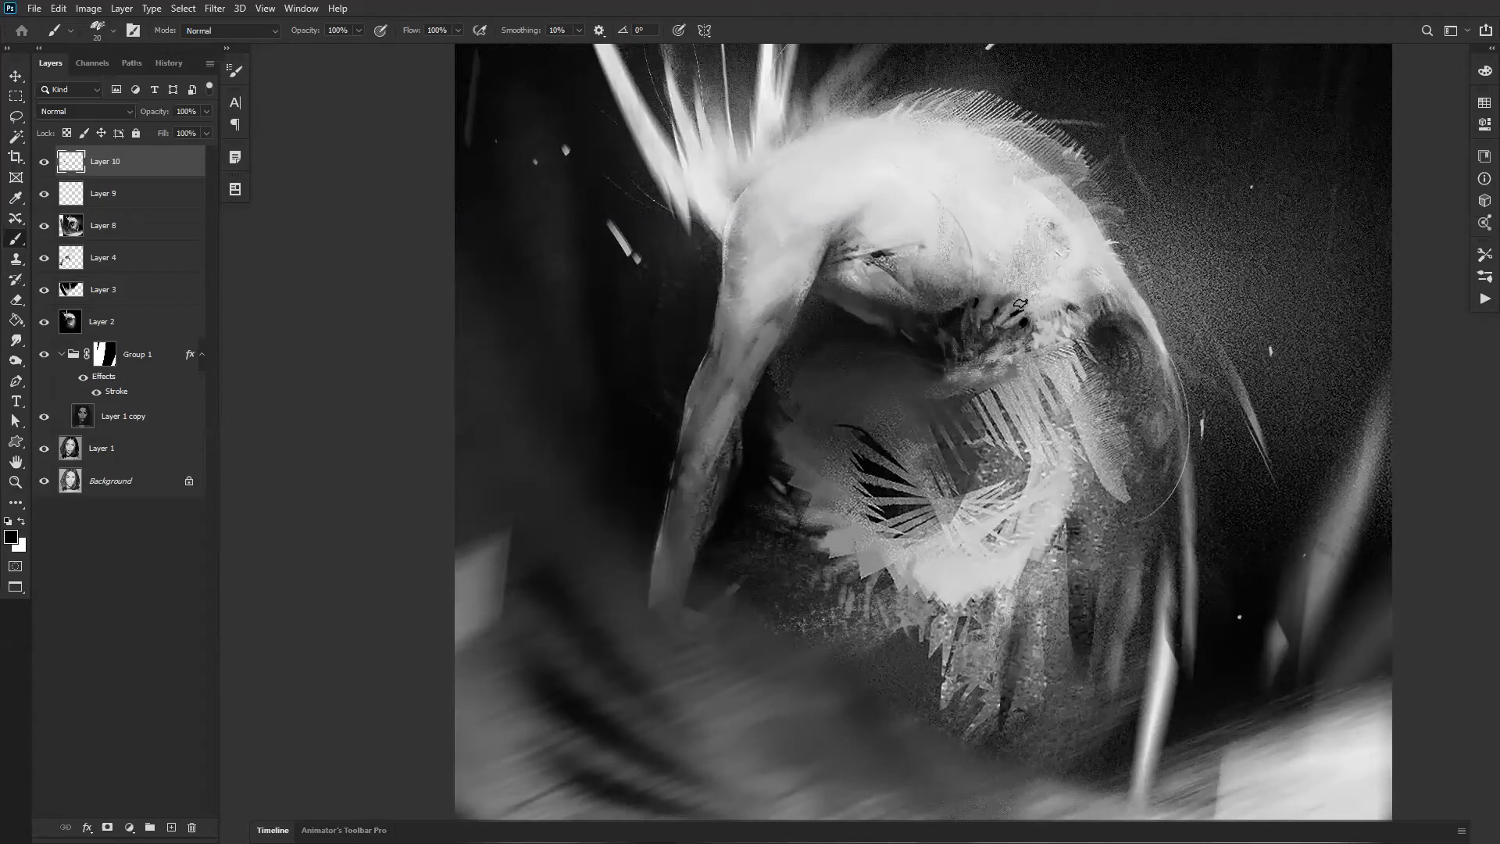
pyautogui.keyDown('alt'); pyautogui.click(1027, 295); pyautogui.keyUp('alt')
pyautogui.press('[')
# Step: Scatter speckles in sampled greys over the dark background and the head with the 50 px speckle brush, and mirror the canvas back
pyautogui.rightClick(1052, 511)
pyautogui.click(1254, 752)
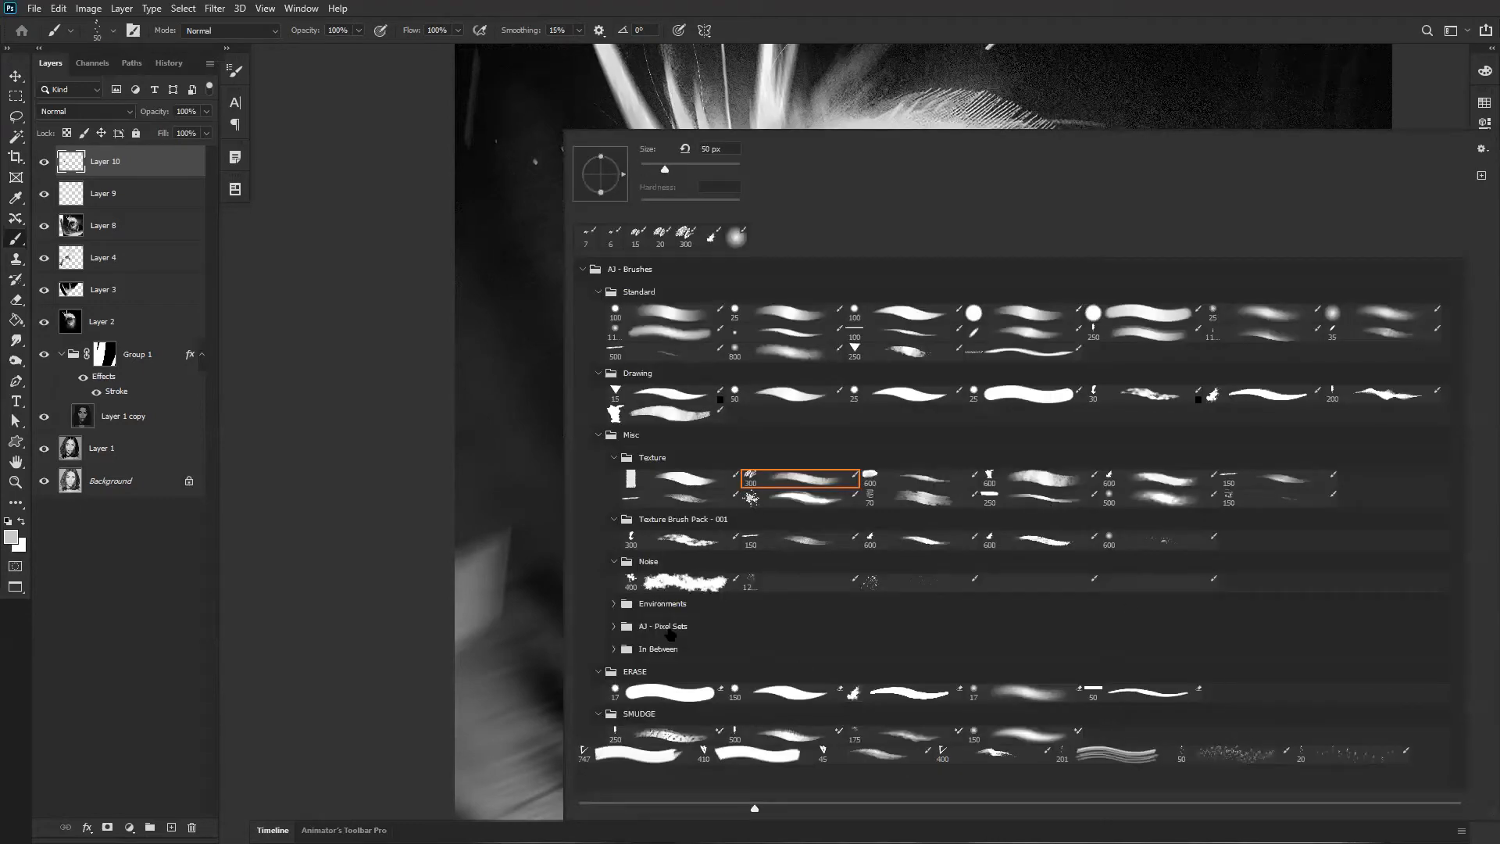
pyautogui.click(484, 466)
pyautogui.press(']')
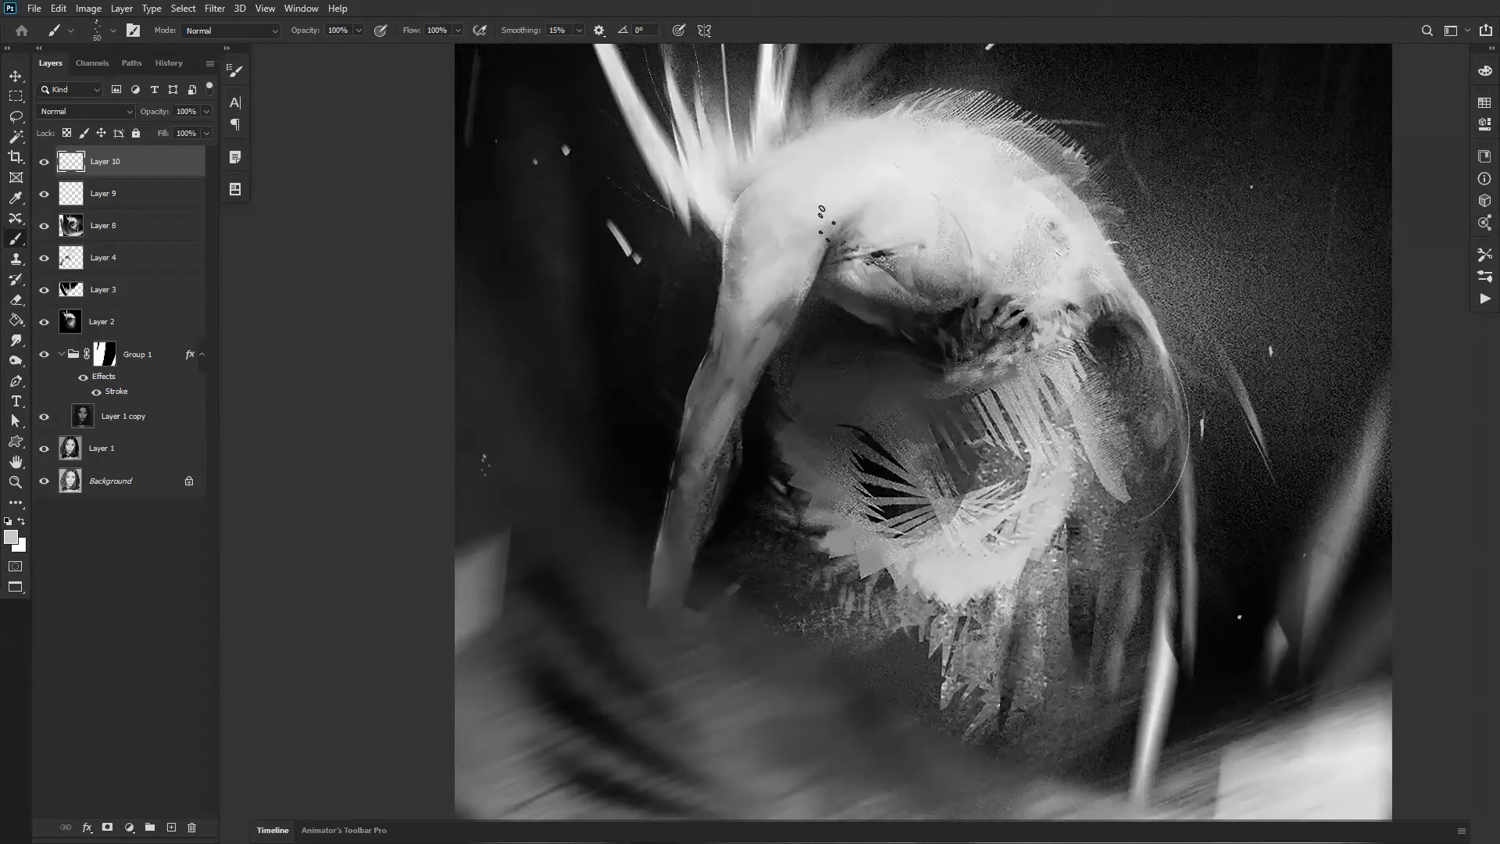
pyautogui.keyDown('alt'); pyautogui.click(884, 426); pyautogui.keyUp('alt')
pyautogui.click(832, 473)
pyautogui.keyDown('alt'); pyautogui.click(1047, 275); pyautogui.keyUp('alt')
pyautogui.hotkey('ctrl', 'f')
# Step: Scatter large black speckles over the upper dark background with the enlarged speckle brush
pyautogui.press('z')
pyautogui.keyDown('alt'); pyautogui.click(961, 441); pyautogui.keyUp('alt')
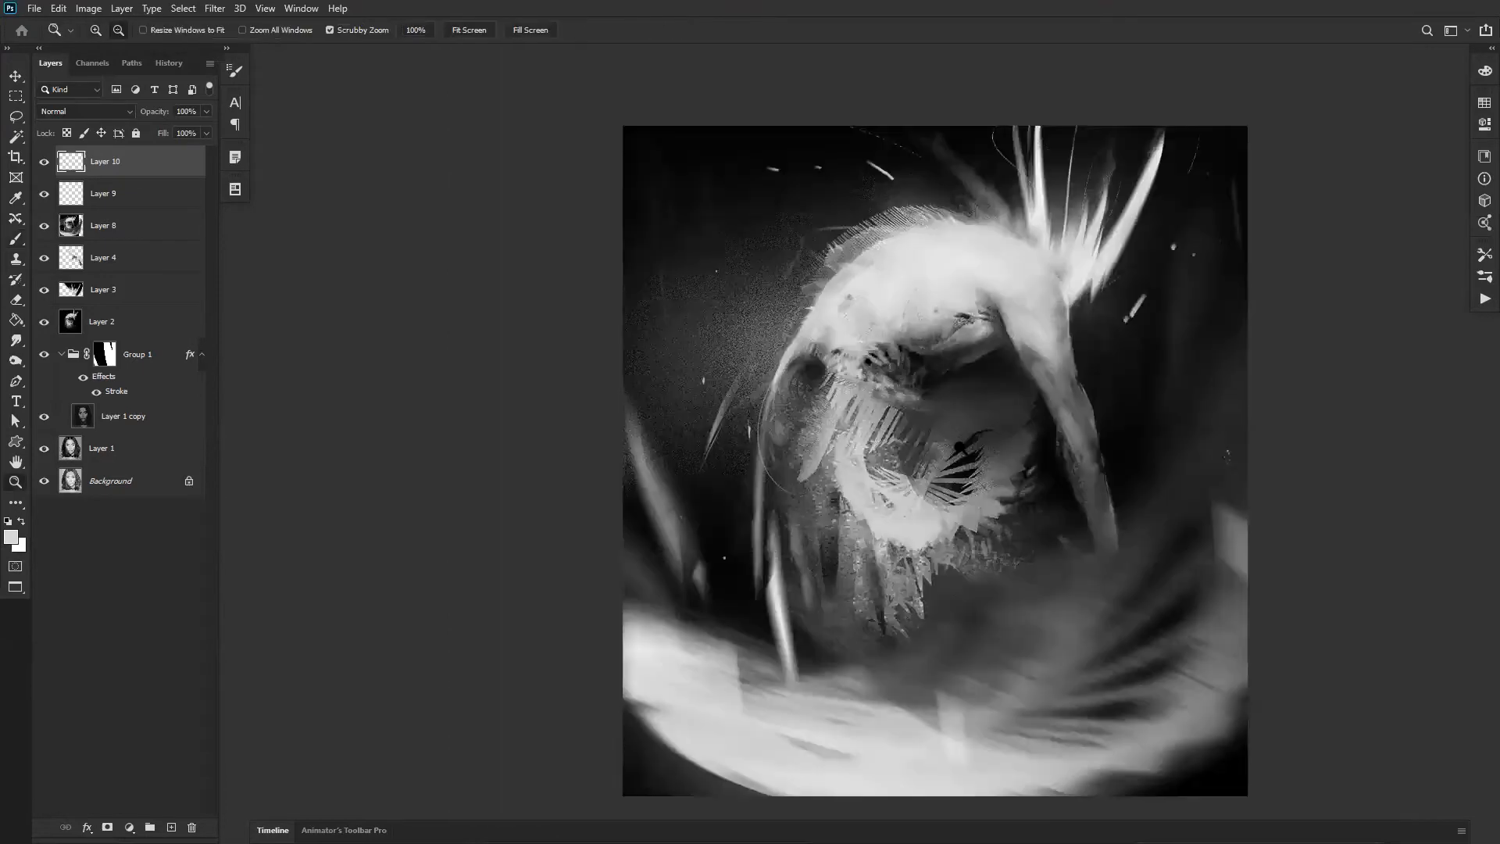
pyautogui.keyDown('alt'); pyautogui.click(959, 442); pyautogui.keyUp('alt')
pyautogui.keyDown('alt'); pyautogui.click(960, 442); pyautogui.keyUp('alt')
pyautogui.click(971, 464)
pyautogui.click(972, 464)
pyautogui.press('b')
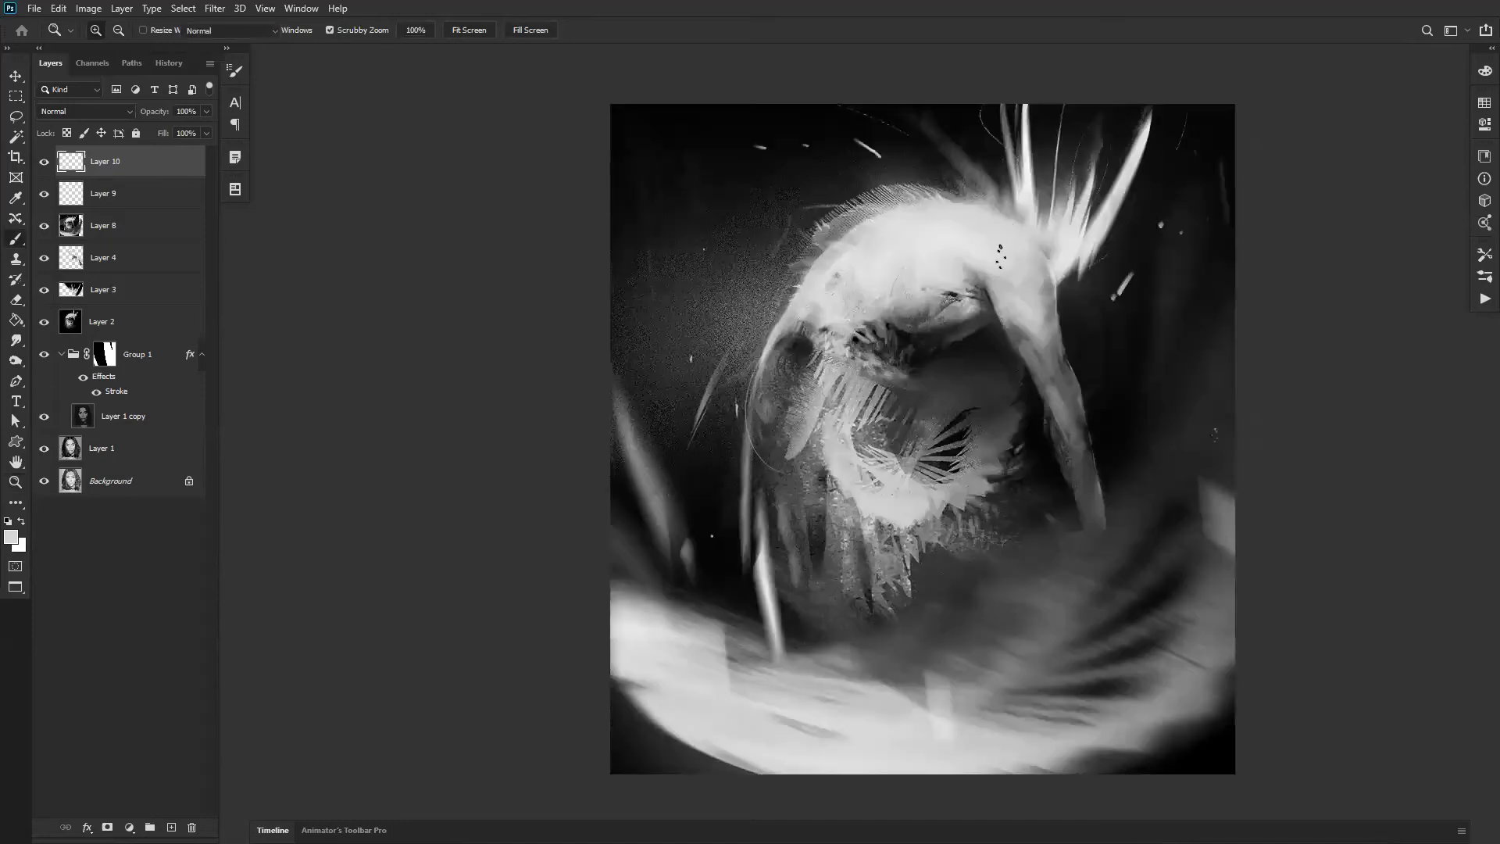
pyautogui.press('d')
pyautogui.press(']')
pyautogui.press(']')
pyautogui.press(']')
pyautogui.press(']')
pyautogui.press(']')
pyautogui.press(']')
pyautogui.press(']')
pyautogui.press(']')
pyautogui.press(']')
pyautogui.press(']')
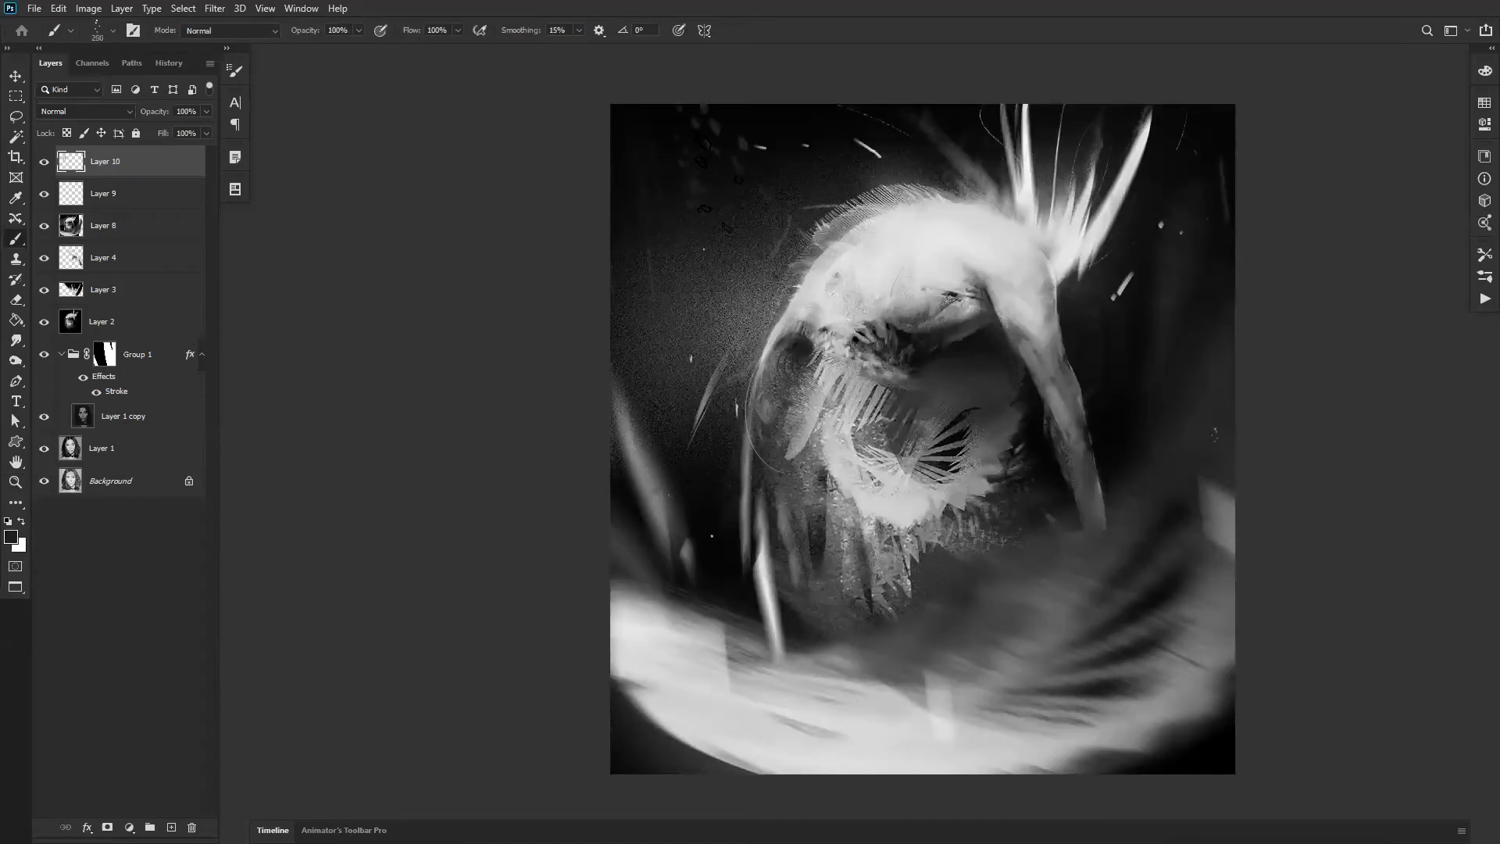
# Step: Speckle sampled light tones over the brow above the eye using the finer 20 px speckle brush
pyautogui.rightClick(1221, 604)
pyautogui.click(1355, 750)
pyautogui.press('Return')
pyautogui.scroll(1, 963, 291)
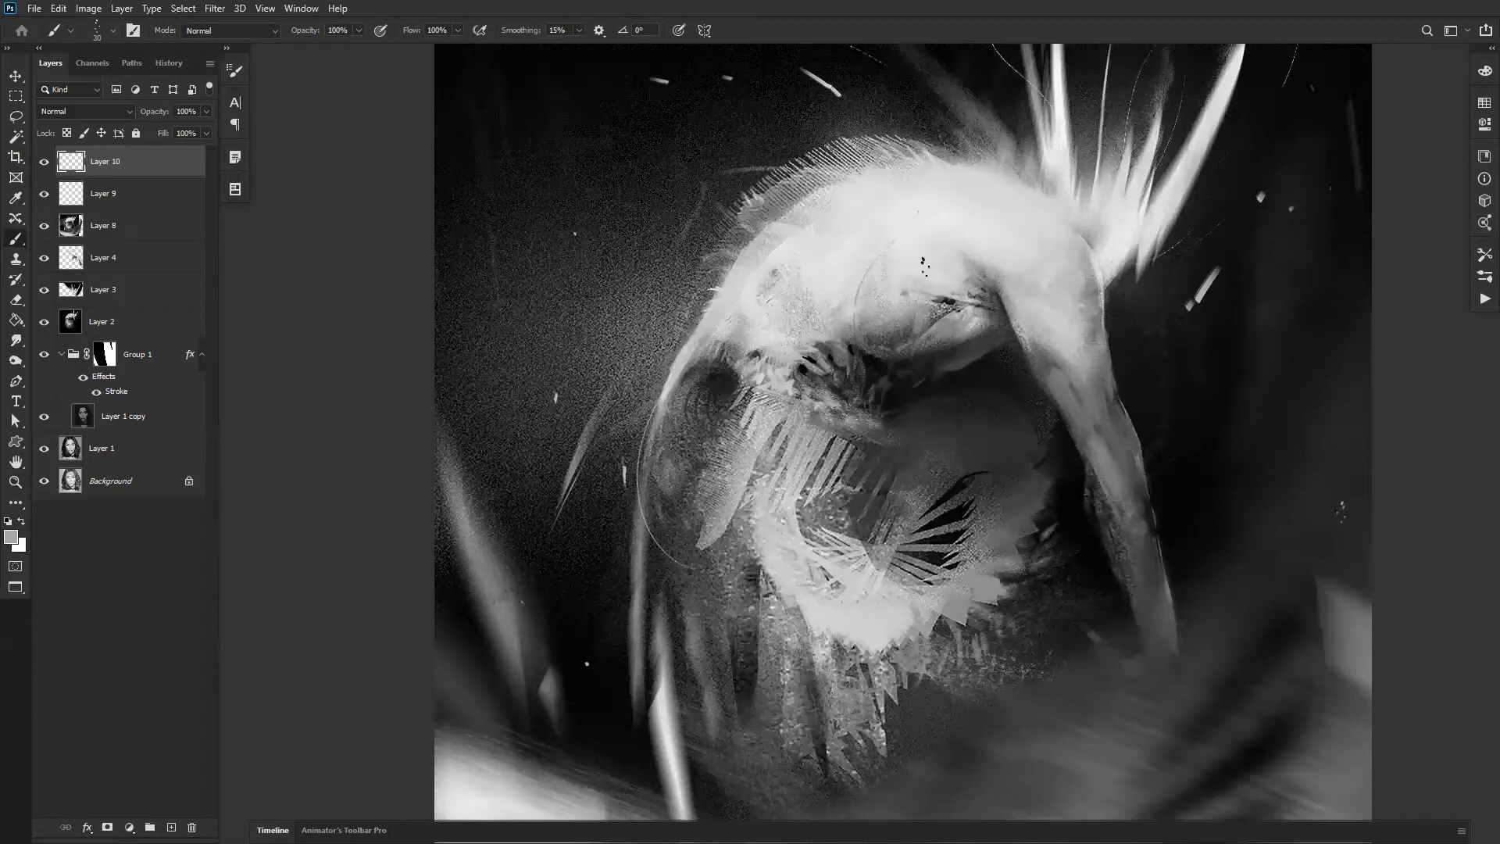
pyautogui.keyDown('alt'); pyautogui.click(911, 277); pyautogui.keyUp('alt')
# Step: Work sampled light tones into the brow around the eye with the hatched Texture brush reduced to 40 px
pyautogui.rightClick(1156, 406)
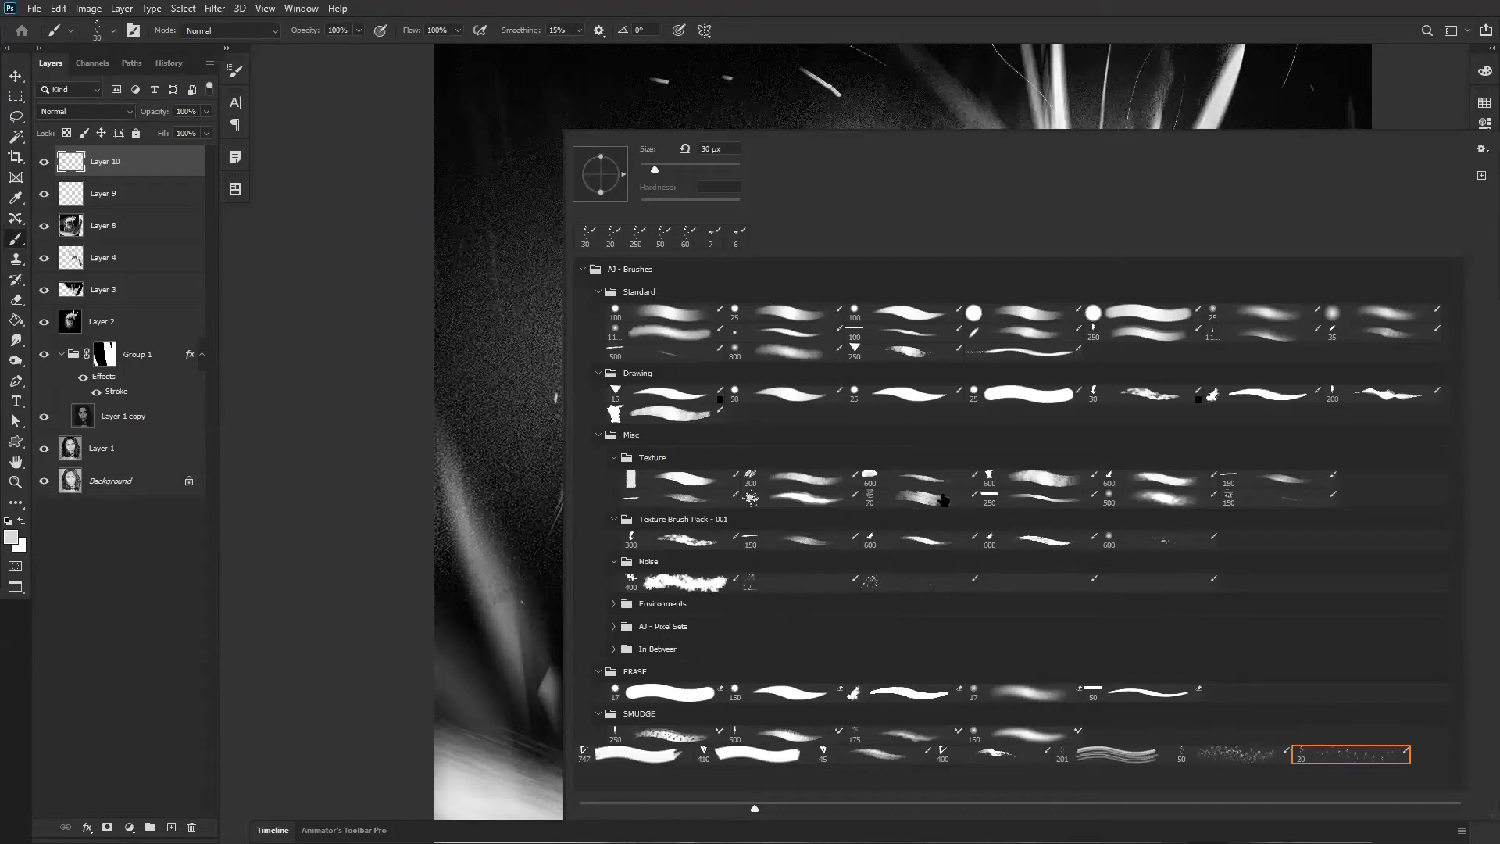
pyautogui.click(954, 501)
pyautogui.click(391, 555)
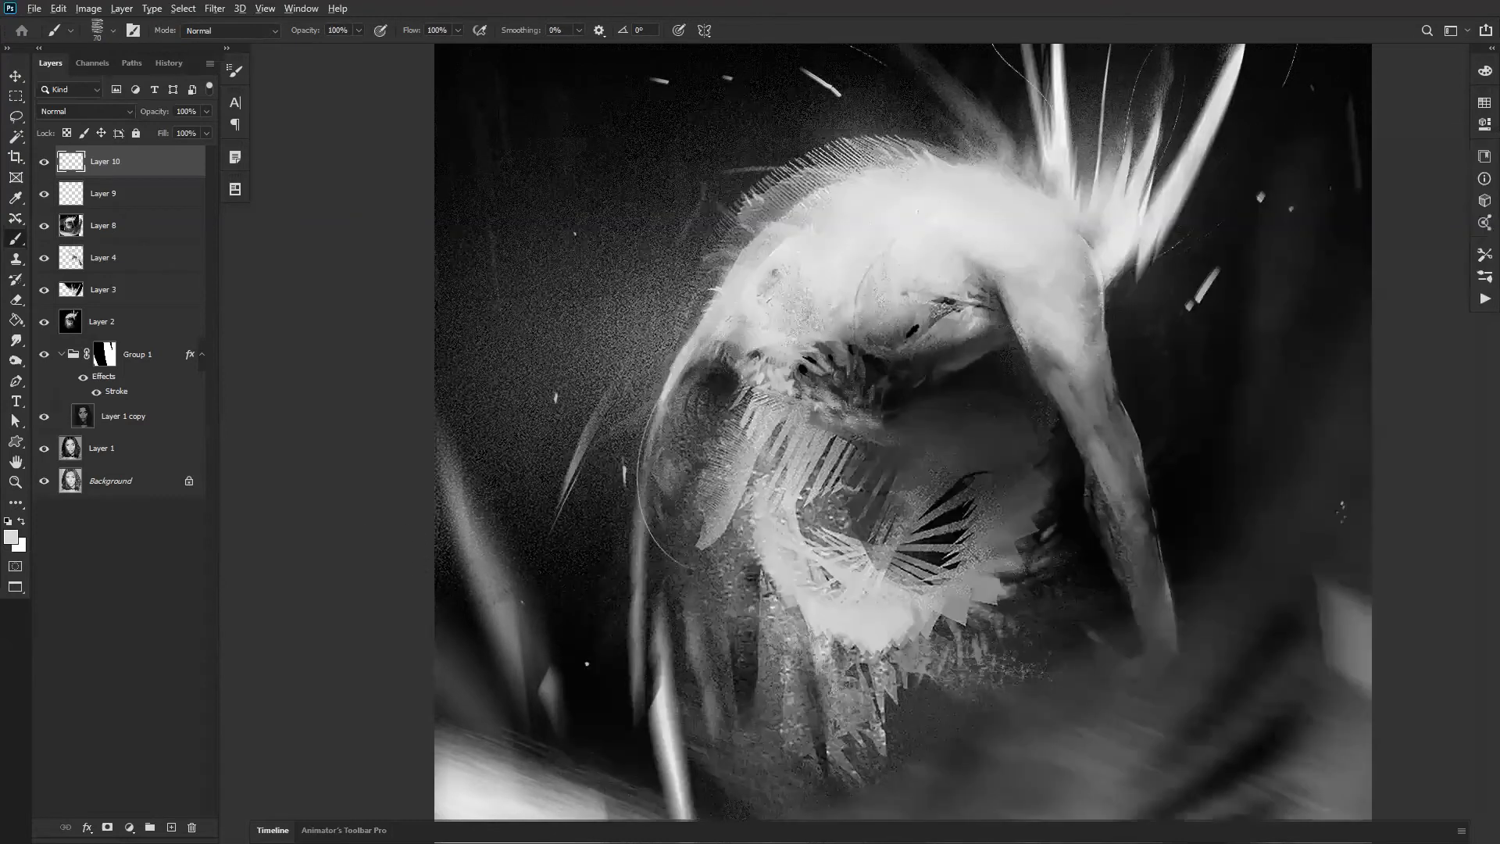
pyautogui.press('[')
pyautogui.press('[')
pyautogui.press('[')
pyautogui.keyDown('alt'); pyautogui.click(948, 281); pyautogui.keyUp('alt')
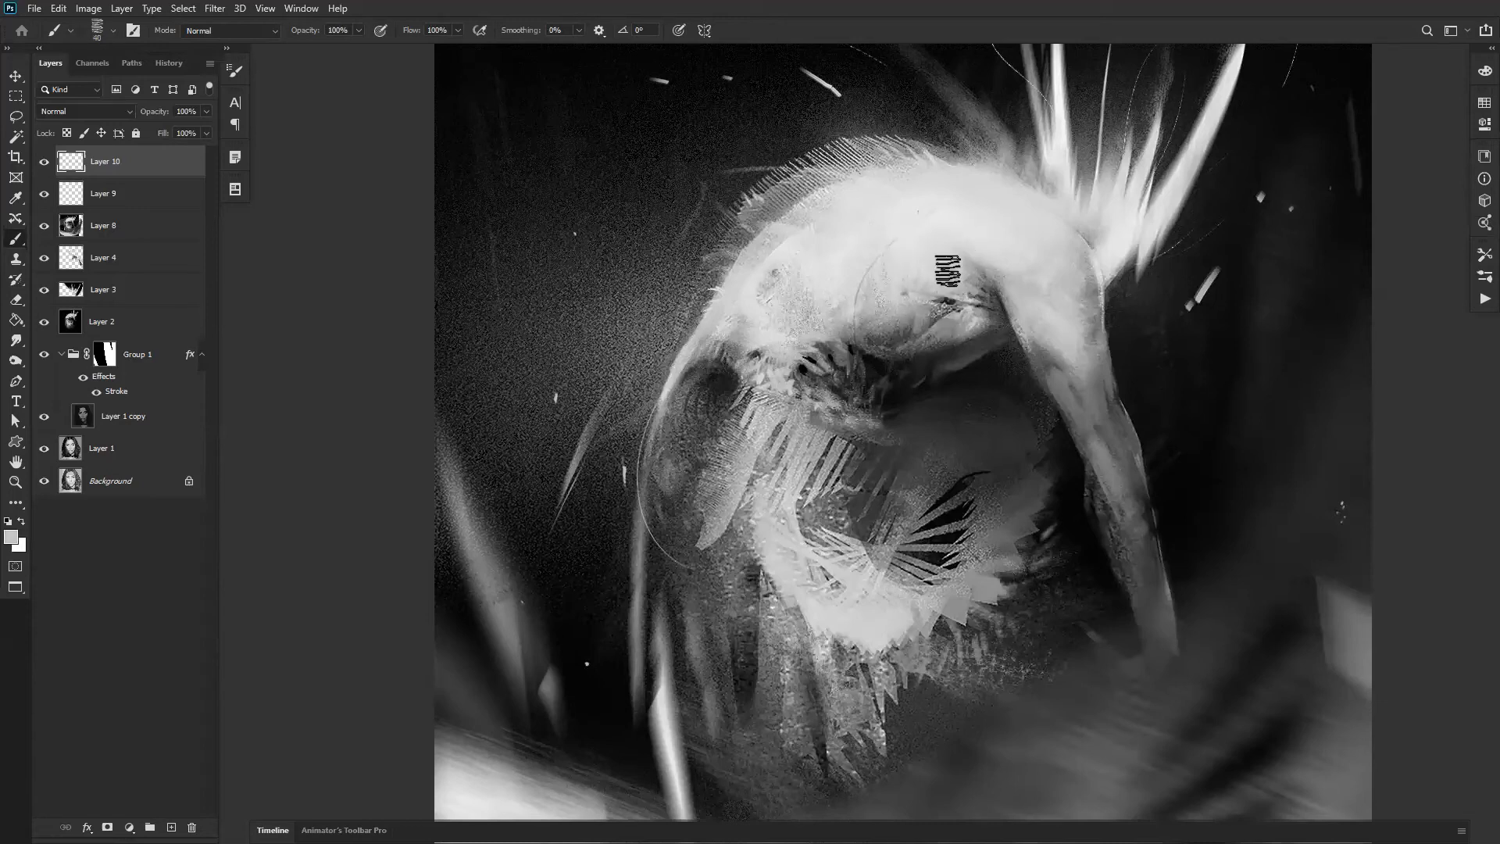
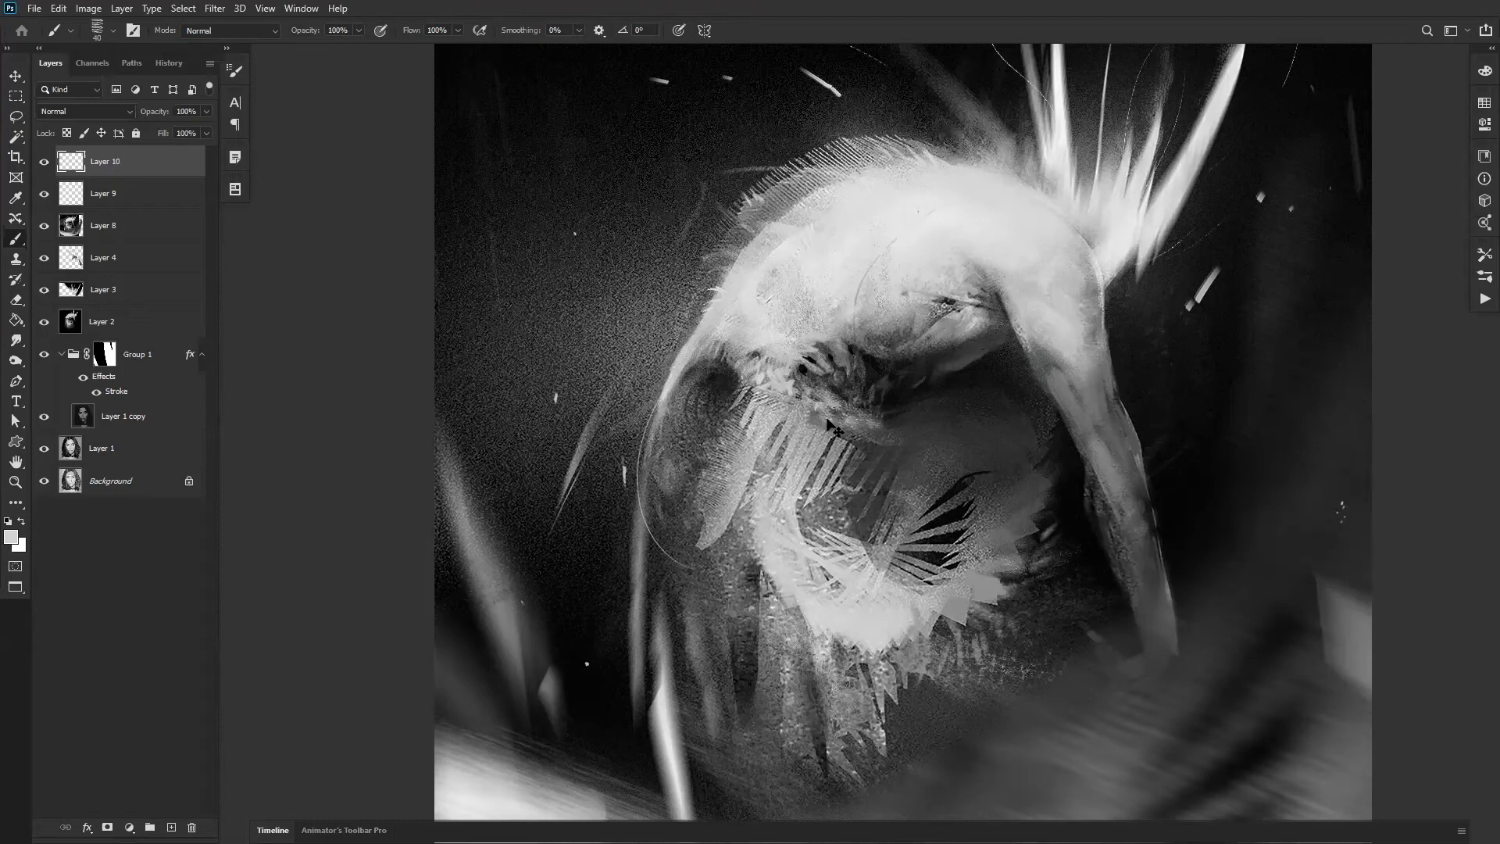
# Step: Mirror the canvas and darken the oval hollow at the back of the head in black with the hatched Texture brush
pyautogui.hotkey('ctrl', 'shift', 'h')
pyautogui.press('d')
pyautogui.press('[')
pyautogui.press('[')
pyautogui.press('[')
pyautogui.press('[')
pyautogui.press('[')
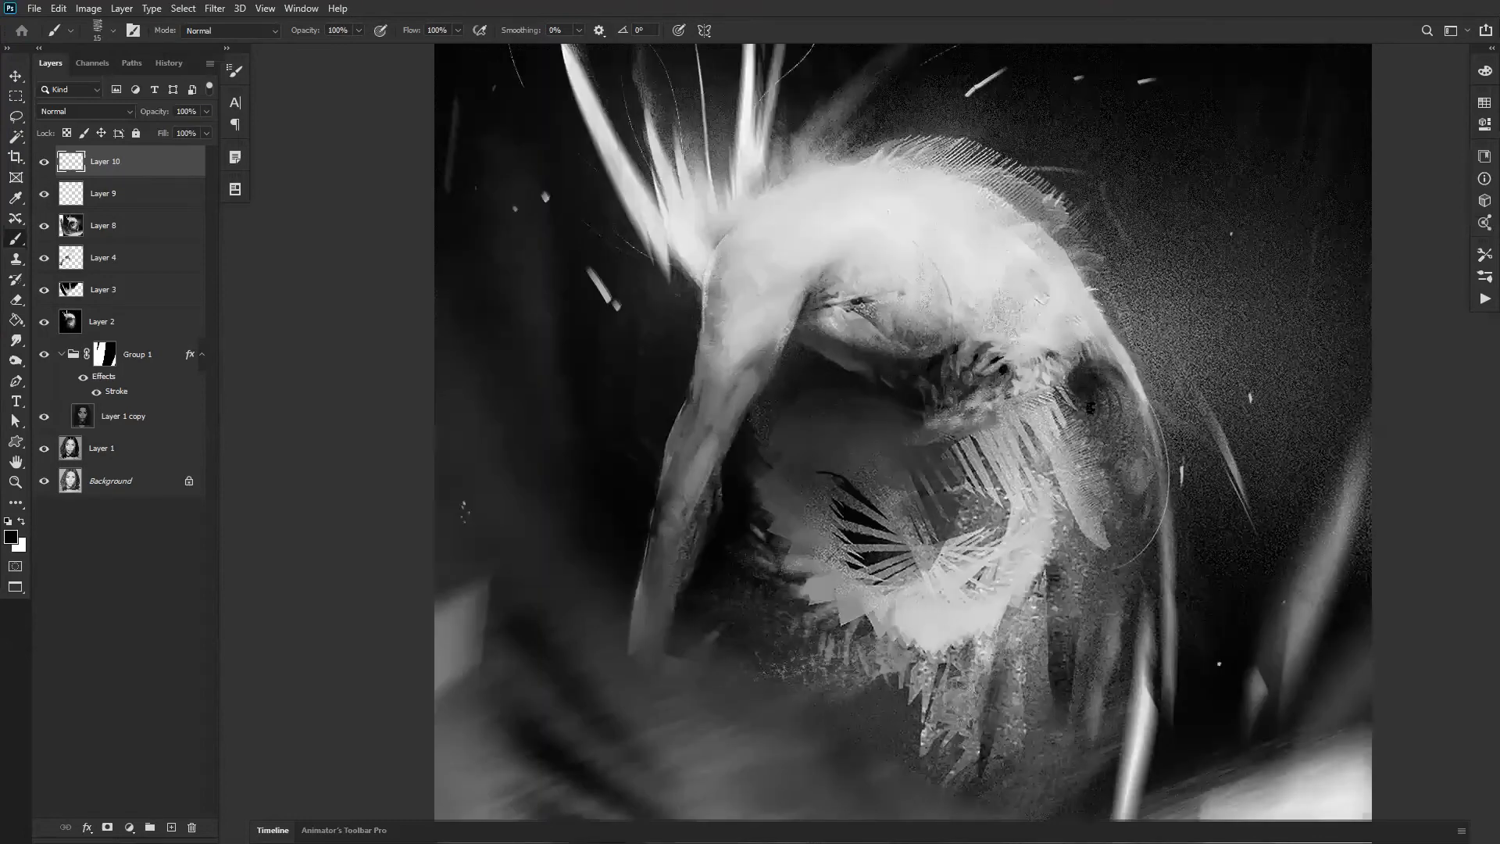
pyautogui.press(']')
pyautogui.press(']')
pyautogui.press(']')
pyautogui.press(']')
pyautogui.press(']')
pyautogui.press(']')
pyautogui.press(']')
pyautogui.press(']')
pyautogui.press(']')
pyautogui.press(']')
pyautogui.press(']')
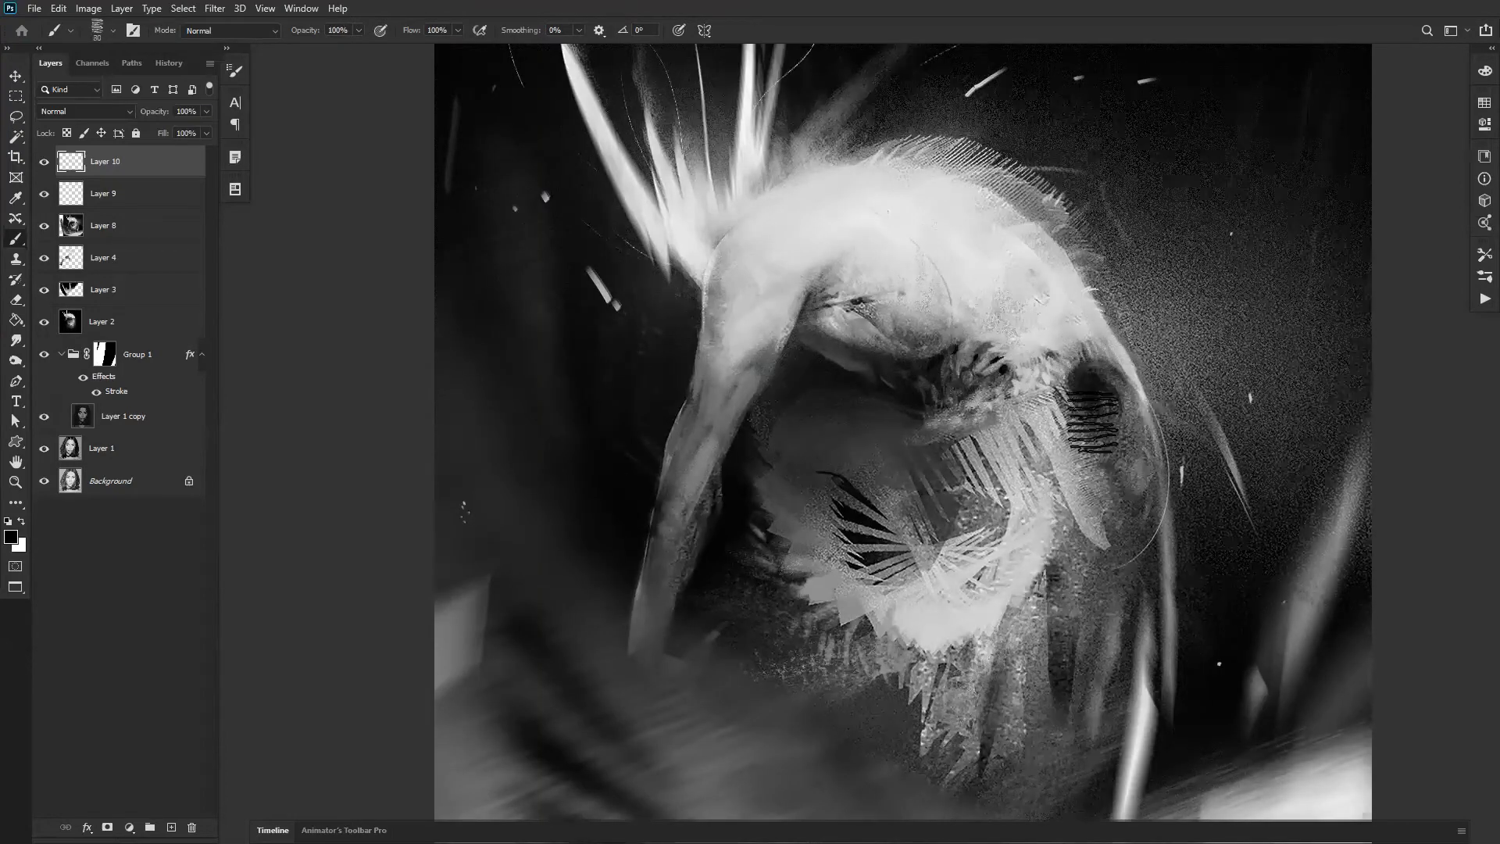
# Step: Work sampled grey and light tones into the face around the oval hollow with the hatched Texture brush at 60 px
pyautogui.press('[')
pyautogui.press('[')
pyautogui.press('[')
pyautogui.press('[')
pyautogui.press('[')
pyautogui.keyDown('alt'); pyautogui.click(942, 421); pyautogui.keyUp('alt')
pyautogui.press(']')
pyautogui.press(']')
pyautogui.press(']')
pyautogui.press(']')
pyautogui.press(']')
pyautogui.press(']')
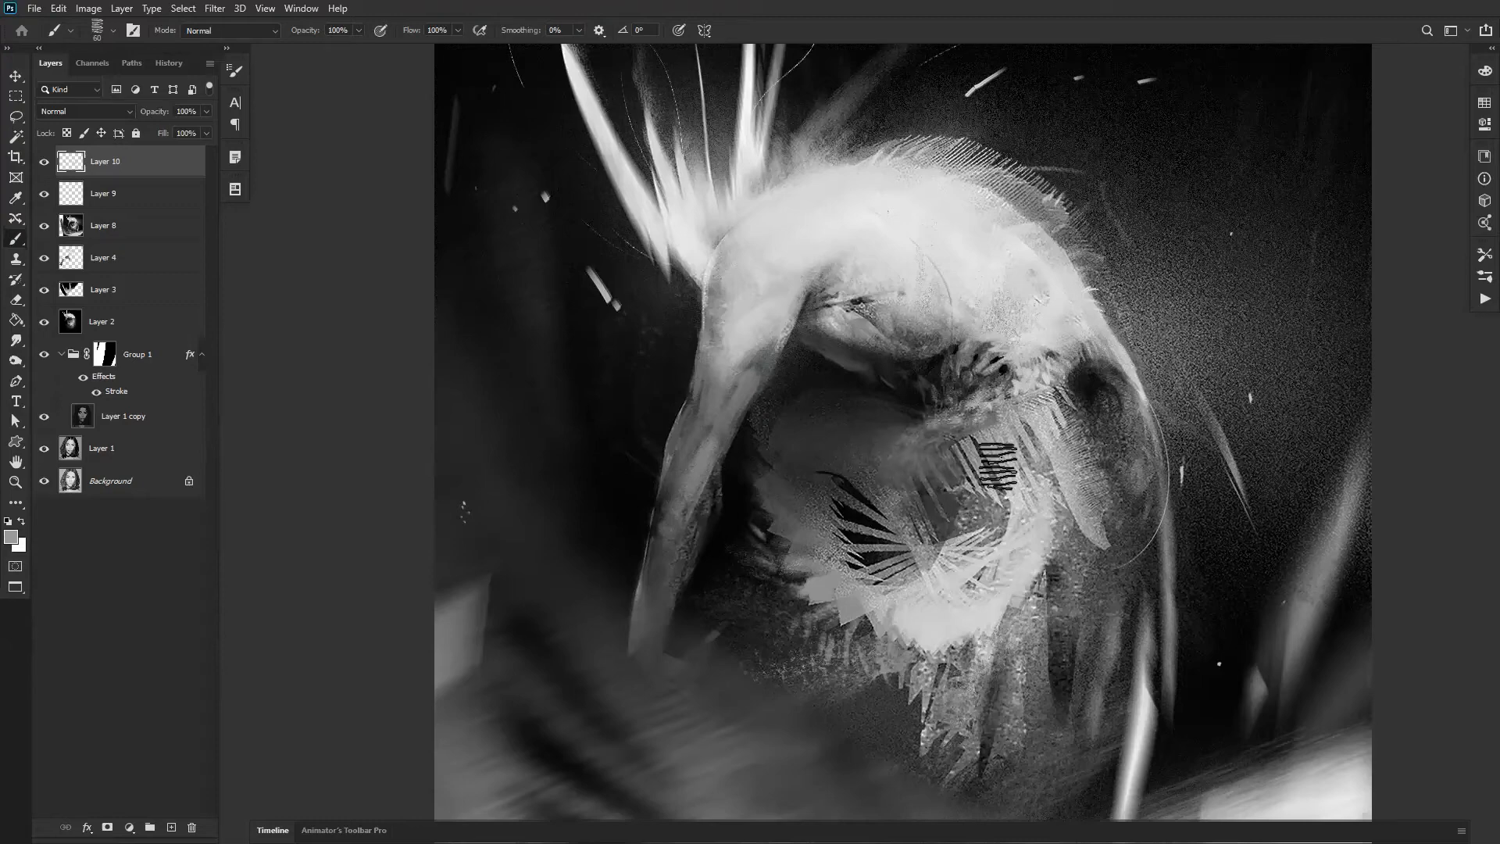
pyautogui.keyDown('alt'); pyautogui.click(799, 248); pyautogui.keyUp('alt')
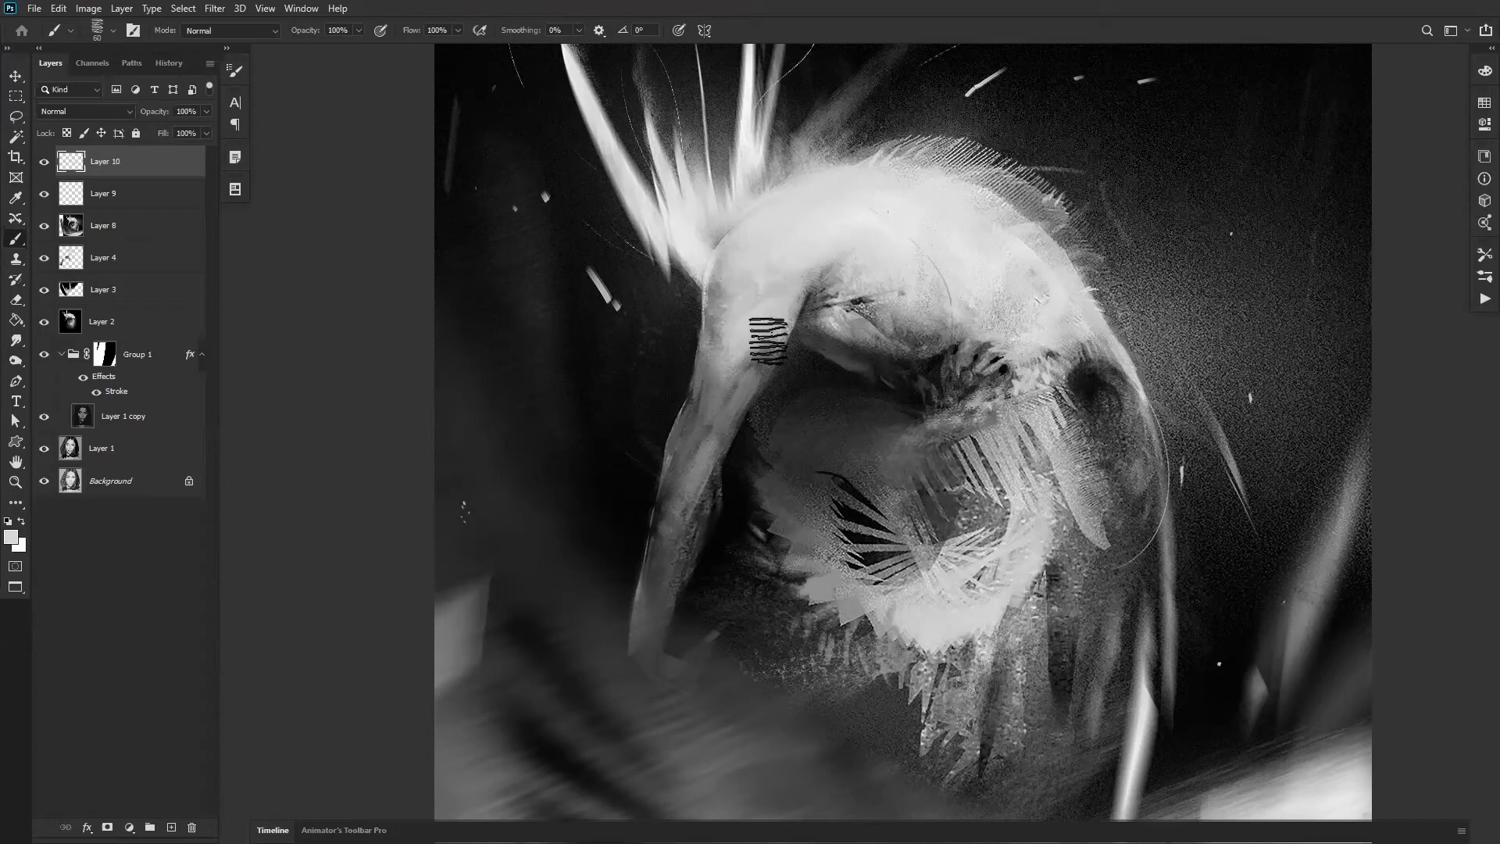
# Step: Paint drooping strands in sampled grey below the jaw with a rough-edged Texture brush reduced to 45 px
pyautogui.press('z')
pyautogui.moveTo(950, 367); pyautogui.dragTo(920, 511)
pyautogui.click(938, 497)
pyautogui.click(949, 475)
pyautogui.press('b')
pyautogui.rightClick(952, 426)
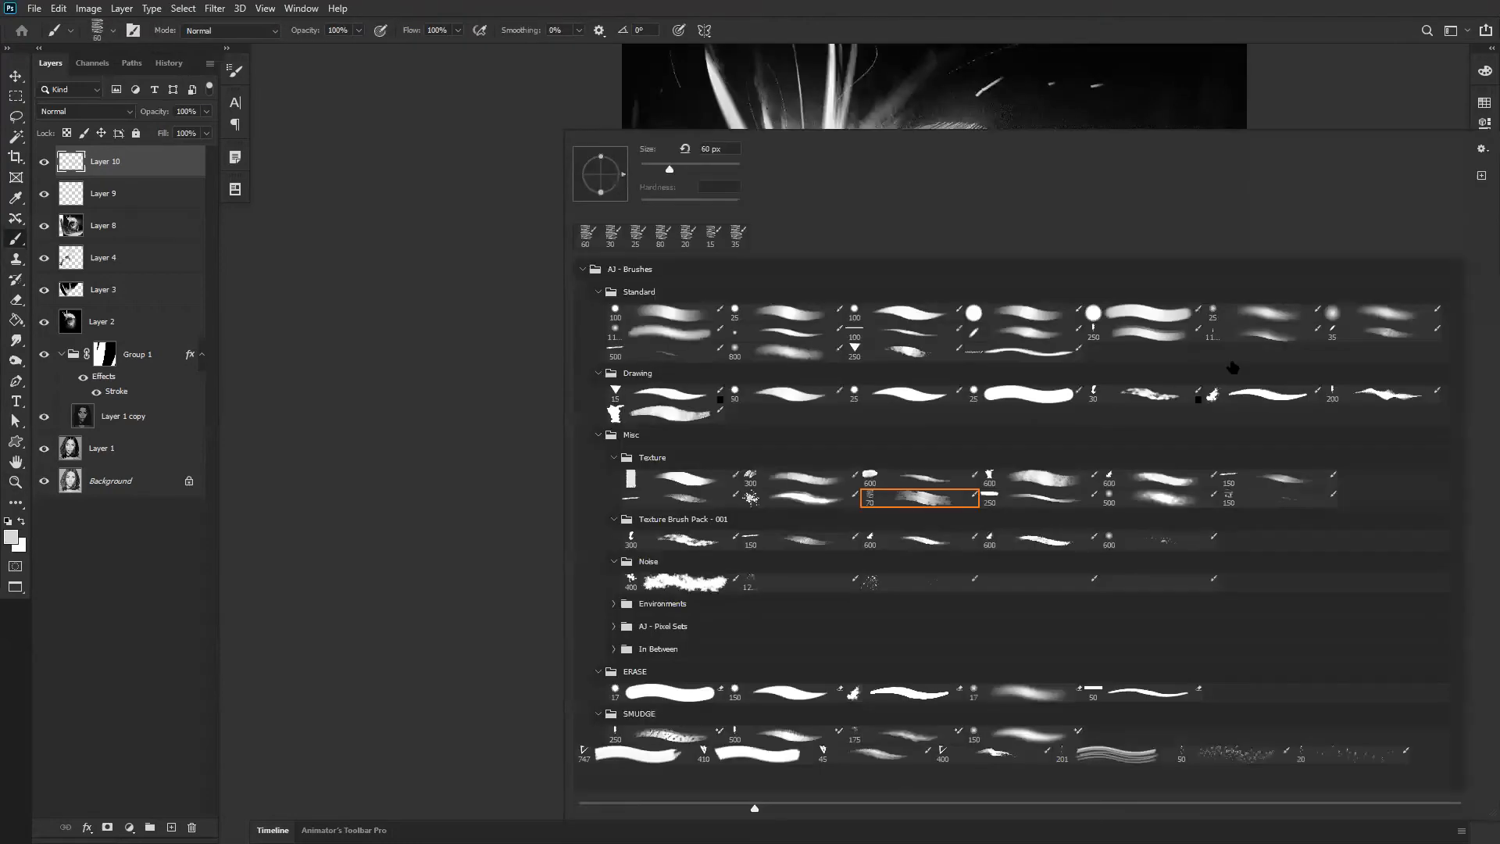
pyautogui.click(796, 481)
pyautogui.click(1051, 478)
pyautogui.click(538, 511)
pyautogui.press('[')
pyautogui.press('[')
pyautogui.press('[')
pyautogui.press('[')
pyautogui.press('[')
pyautogui.press('[')
pyautogui.press('[')
pyautogui.press('[')
pyautogui.press('[')
pyautogui.press('[')
pyautogui.press('[')
pyautogui.press('[')
pyautogui.press('[')
pyautogui.press('[')
pyautogui.keyDown('alt'); pyautogui.click(956, 515); pyautogui.keyUp('alt')
pyautogui.moveTo(948, 522); pyautogui.dragTo(919, 592)
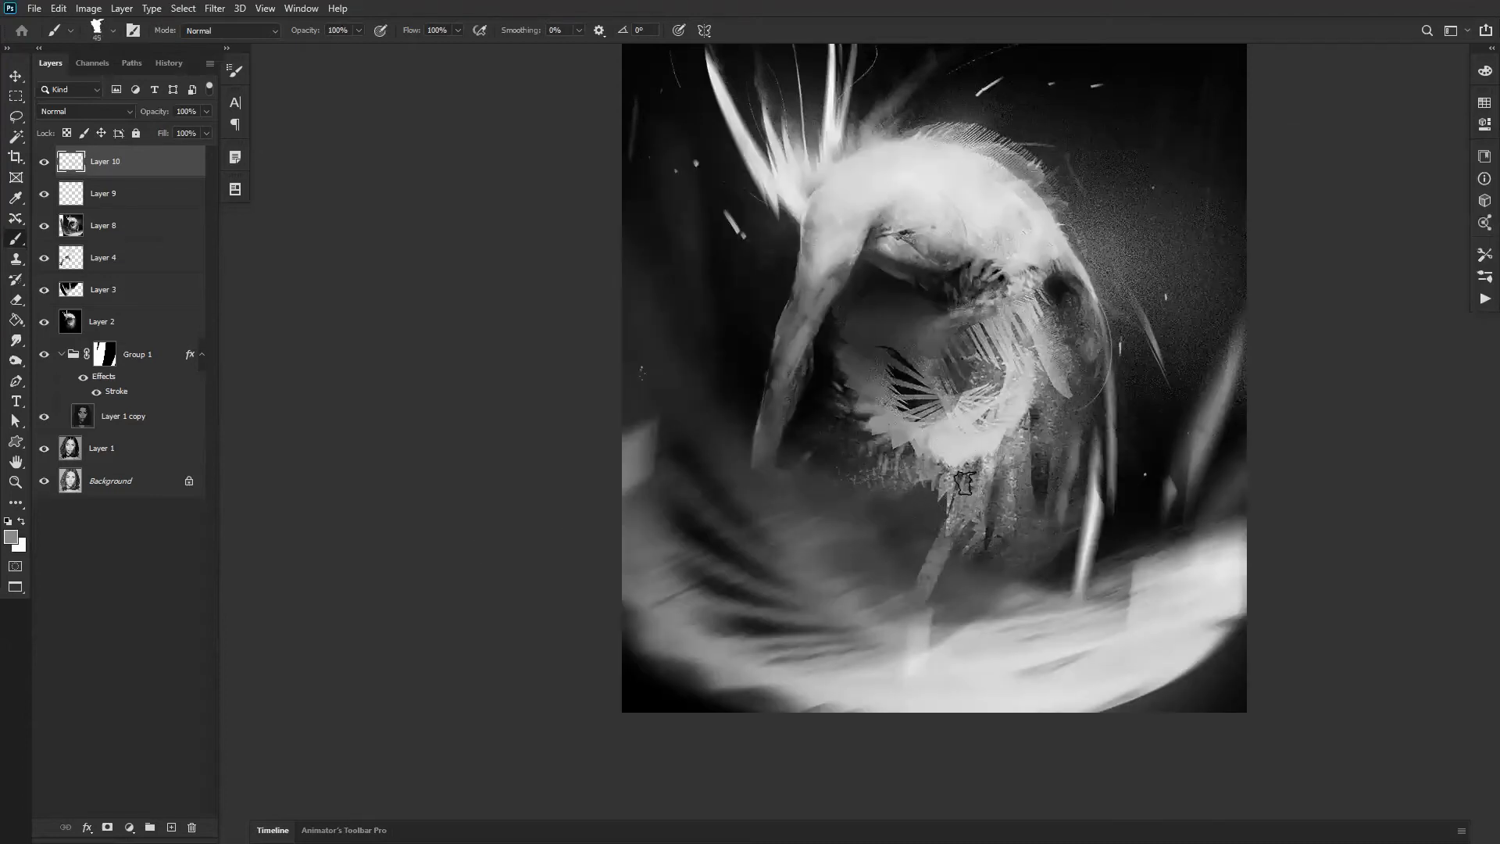
pyautogui.hotkey('ctrl', 'z')
pyautogui.moveTo(982, 475); pyautogui.dragTo(977, 572)
pyautogui.keyDown('alt'); pyautogui.click(920, 471); pyautogui.keyUp('alt')
pyautogui.moveTo(919, 474)
pyautogui.mouseDown()
pyautogui.moveTo(829, 612)
pyautogui.moveTo(918, 477)
pyautogui.moveTo(896, 563)
pyautogui.moveTo(926, 478)
pyautogui.moveTo(923, 541)
pyautogui.mouseUp()
# Step: Extend the hanging strands beneath the back of the head in sampled darker grey with the rough brush enlarged to 90 px
pyautogui.press(']')
pyautogui.press(']')
pyautogui.press(']')
pyautogui.press(']')
pyautogui.press(']')
pyautogui.moveTo(1040, 504); pyautogui.dragTo(1043, 549)
pyautogui.keyDown('alt'); pyautogui.click(1036, 452); pyautogui.keyUp('alt')
pyautogui.moveTo(1040, 459); pyautogui.dragTo(1038, 588)
pyautogui.moveTo(1069, 400); pyautogui.dragTo(1099, 562)
pyautogui.moveTo(1138, 397); pyautogui.dragTo(1159, 500)
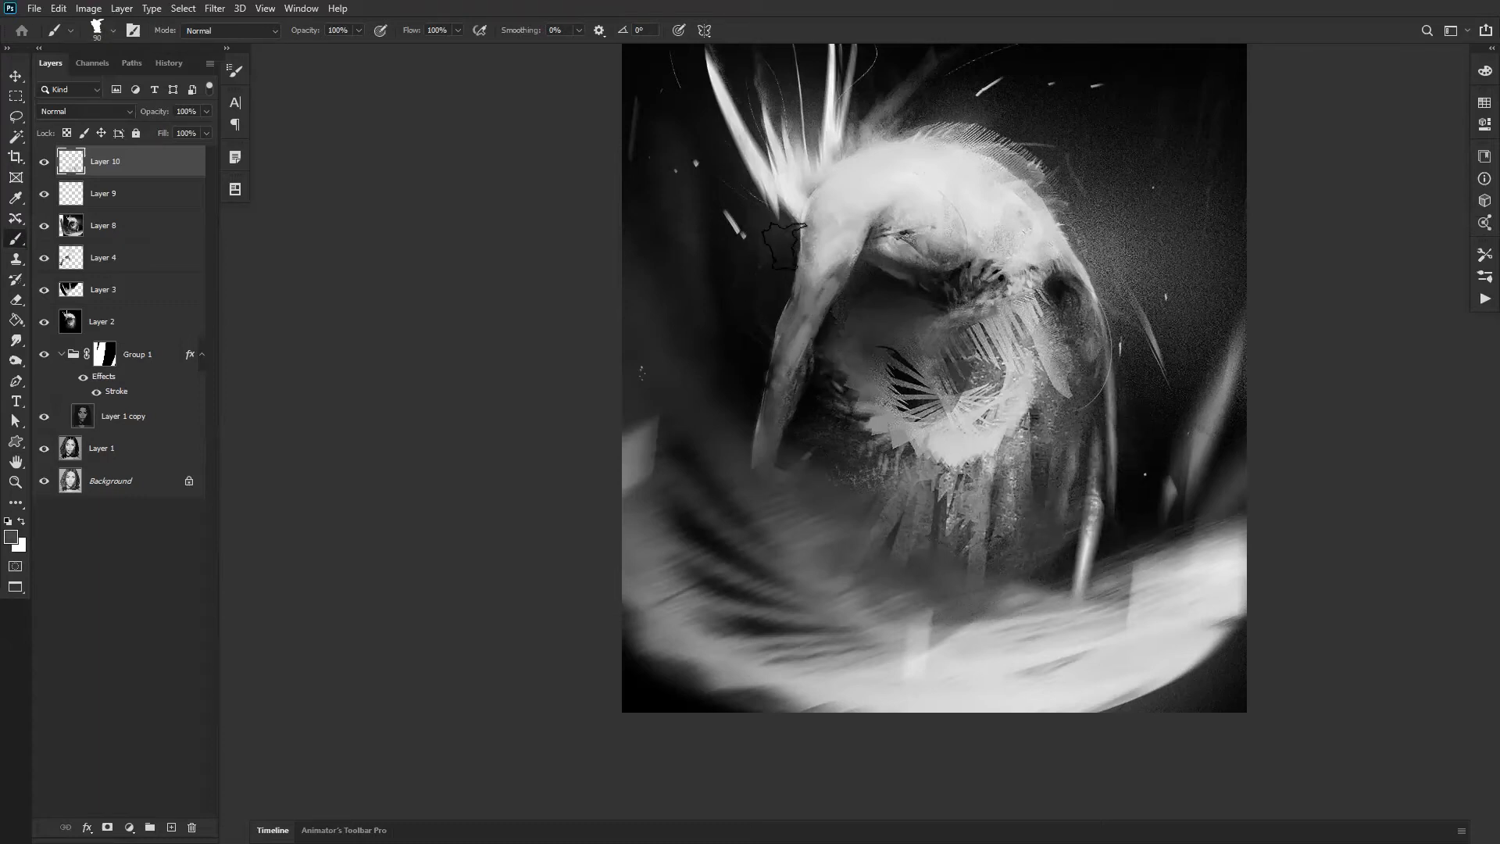
# Step: Paint along the drooping limb's outer edge with a soft Standard brush, undoing the test dabs on the head
pyautogui.rightClick(781, 258)
pyautogui.click(1390, 308)
pyautogui.press('Return')
pyautogui.moveTo(774, 369)
pyautogui.mouseDown()
pyautogui.moveTo(786, 285)
pyautogui.moveTo(781, 321)
pyautogui.mouseUp()
pyautogui.press(']')
pyautogui.press(']')
pyautogui.press(']')
pyautogui.press(']')
pyautogui.press(']')
pyautogui.moveTo(820, 245); pyautogui.dragTo(848, 217)
pyautogui.hotkey('ctrl', 'z')
pyautogui.moveTo(937, 249)
pyautogui.mouseDown()
pyautogui.moveTo(991, 264)
pyautogui.moveTo(941, 242)
pyautogui.mouseUp()
pyautogui.hotkey('ctrl', 'z')
# Step: Add a small black mark to the pale brow above the eye with the soft brush greatly reduced
pyautogui.press('[')
pyautogui.press('[')
pyautogui.press('[')
pyautogui.press('[')
pyautogui.press('[')
pyautogui.press('[')
pyautogui.press('[')
pyautogui.press('[')
pyautogui.press('[')
pyautogui.press('[')
pyautogui.press('[')
pyautogui.press('[')
pyautogui.press('[')
pyautogui.press('[')
pyautogui.moveTo(942, 217)
pyautogui.mouseDown()
pyautogui.moveTo(888, 228)
pyautogui.moveTo(958, 209)
pyautogui.mouseUp()
pyautogui.press(']')
pyautogui.press(']')
pyautogui.press(']')
pyautogui.press(']')
pyautogui.press(']')
pyautogui.press(']')
pyautogui.press(']')
pyautogui.press(']')
pyautogui.press(']')
pyautogui.press('[')
pyautogui.press('[')
pyautogui.press('[')
pyautogui.press('[')
pyautogui.press('[')
pyautogui.press('[')
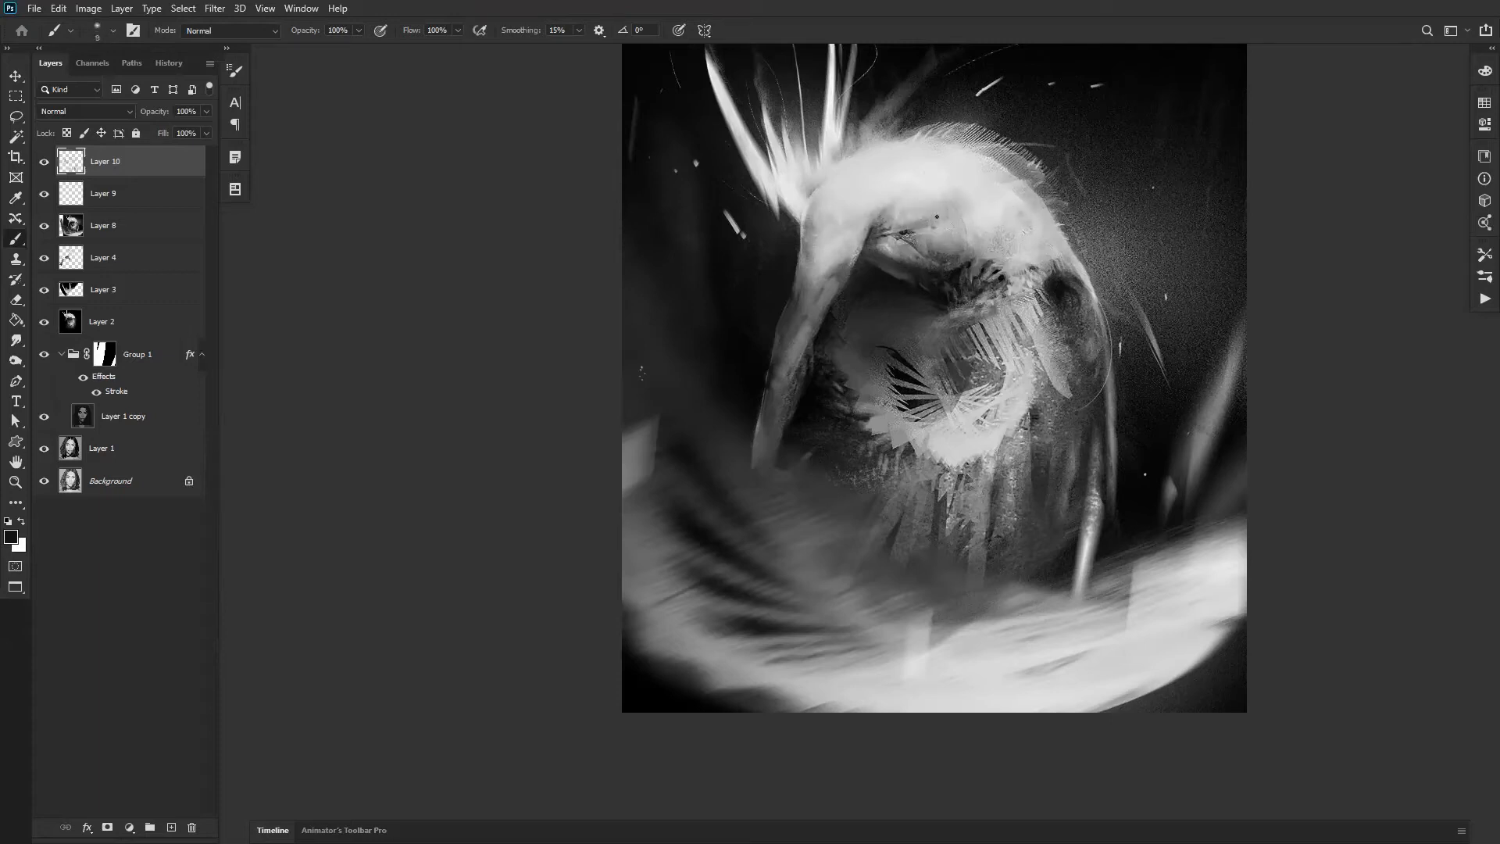
# Step: Mirror the canvas and dot a small white glint into the dark oval hollow at the back of the head
pyautogui.press('z')
pyautogui.keyDown('alt'); pyautogui.click(982, 242); pyautogui.keyUp('alt')
pyautogui.hotkey('ctrl', 'f')
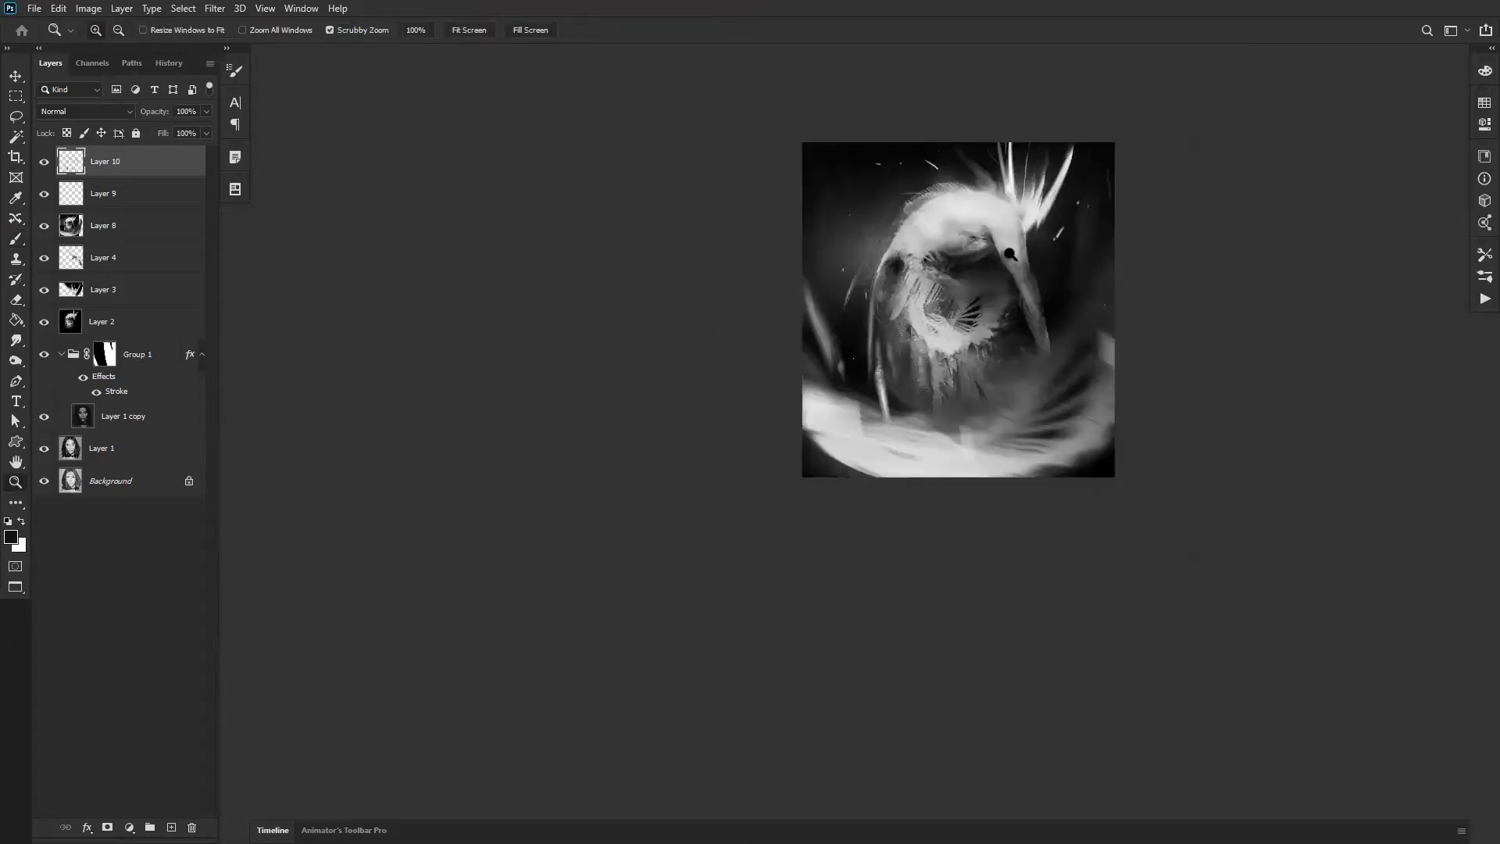
pyautogui.click(1018, 259)
pyautogui.click(1015, 261)
pyautogui.press('b')
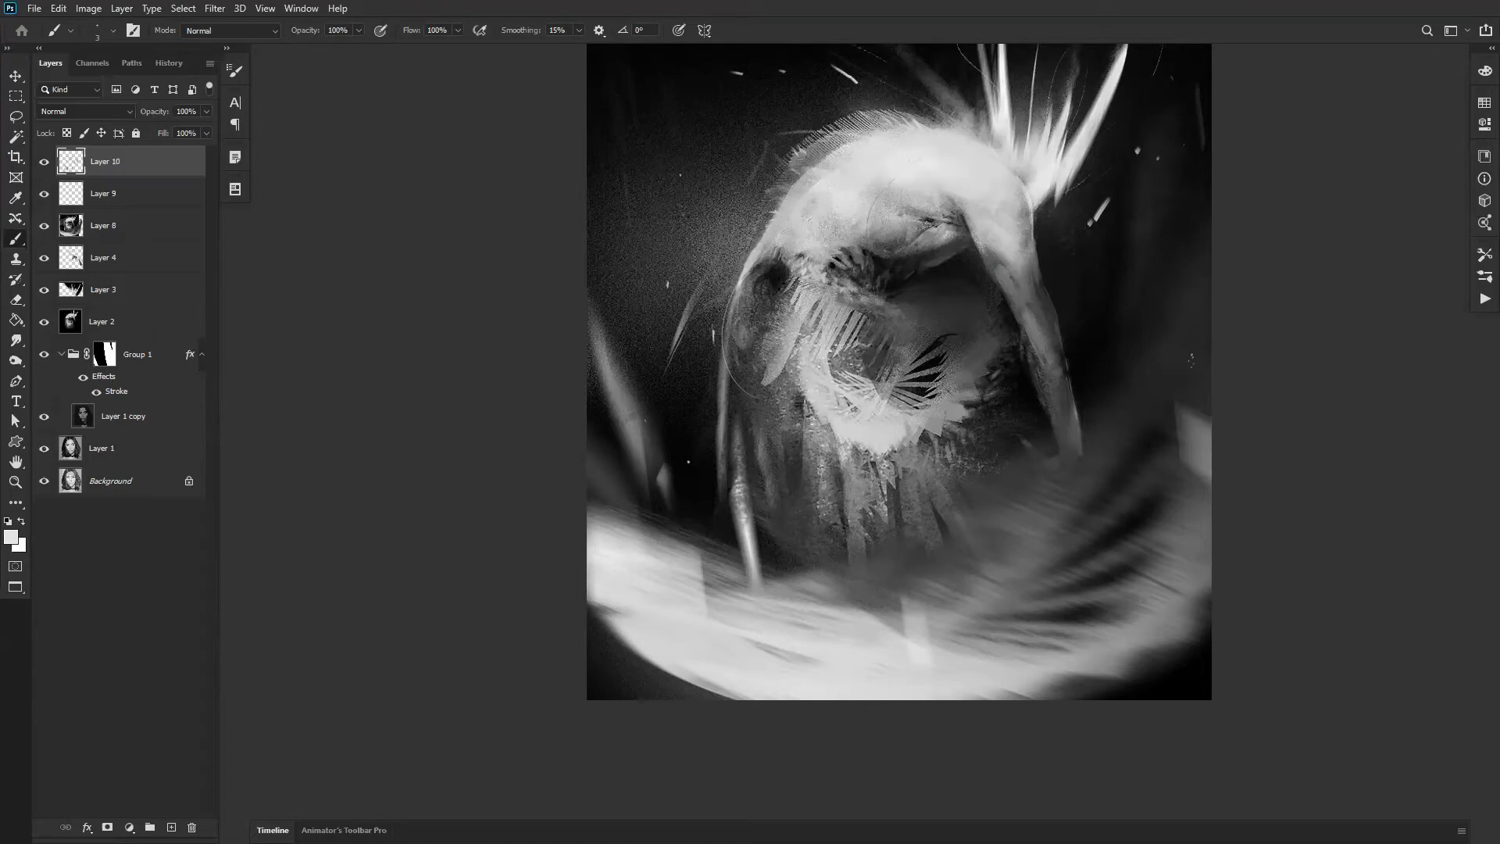
pyautogui.scroll(3, 778, 268)
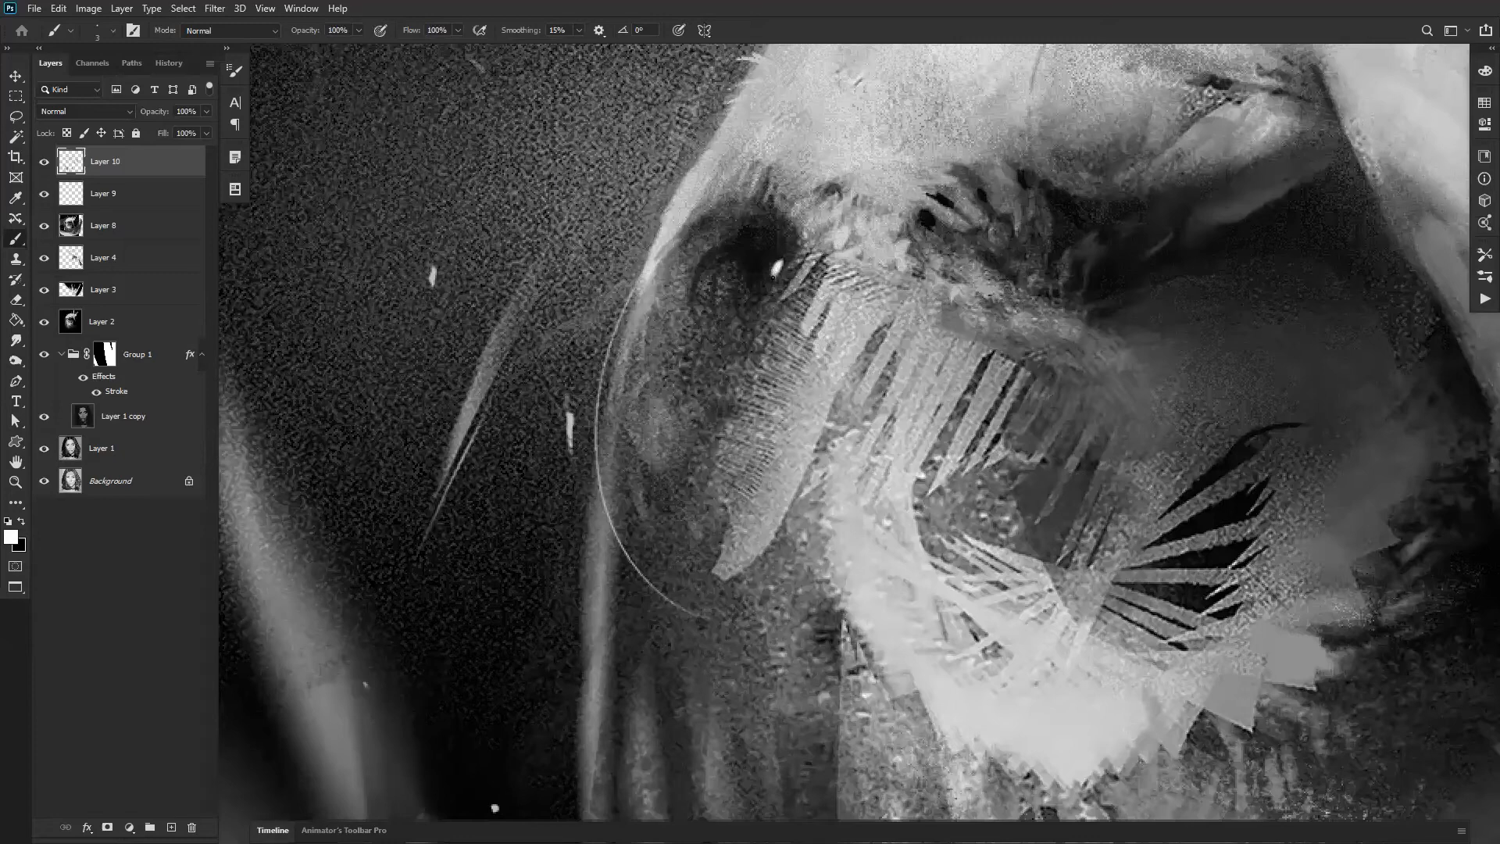
# Step: Mirror the canvas back and darken the area behind the pale jaw in black with the enlarged soft brush
pyautogui.press('z')
pyautogui.keyDown('alt'); pyautogui.click(791, 311); pyautogui.keyUp('alt')
pyautogui.keyDown('alt'); pyautogui.click(791, 311); pyautogui.keyUp('alt')
pyautogui.keyDown('alt'); pyautogui.click(791, 311); pyautogui.keyUp('alt')
pyautogui.hotkey('ctrl', 'shift', 'h')
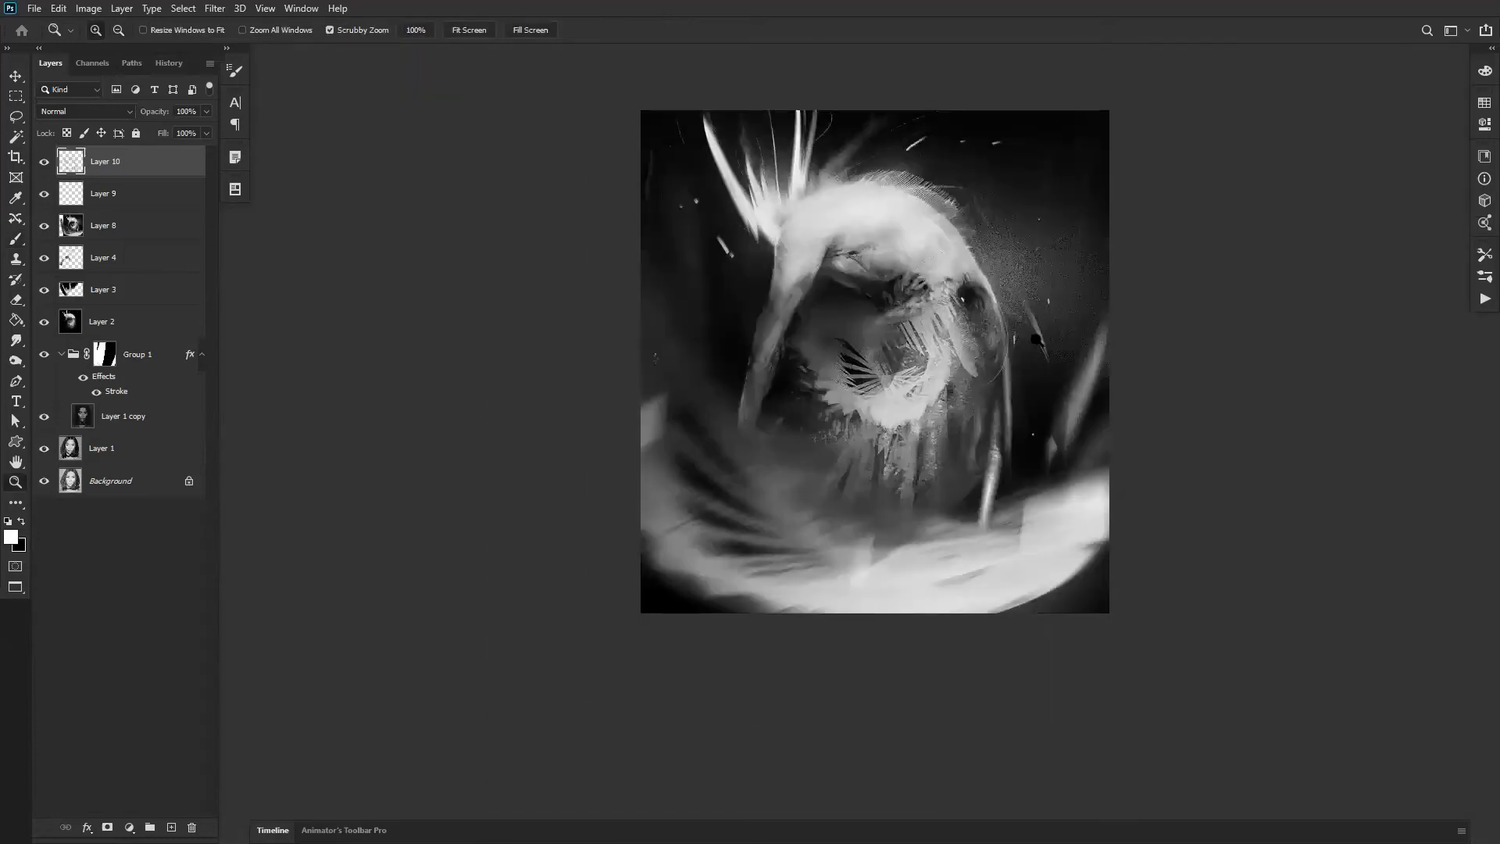
pyautogui.click(982, 340)
pyautogui.press('b')
pyautogui.press('x')
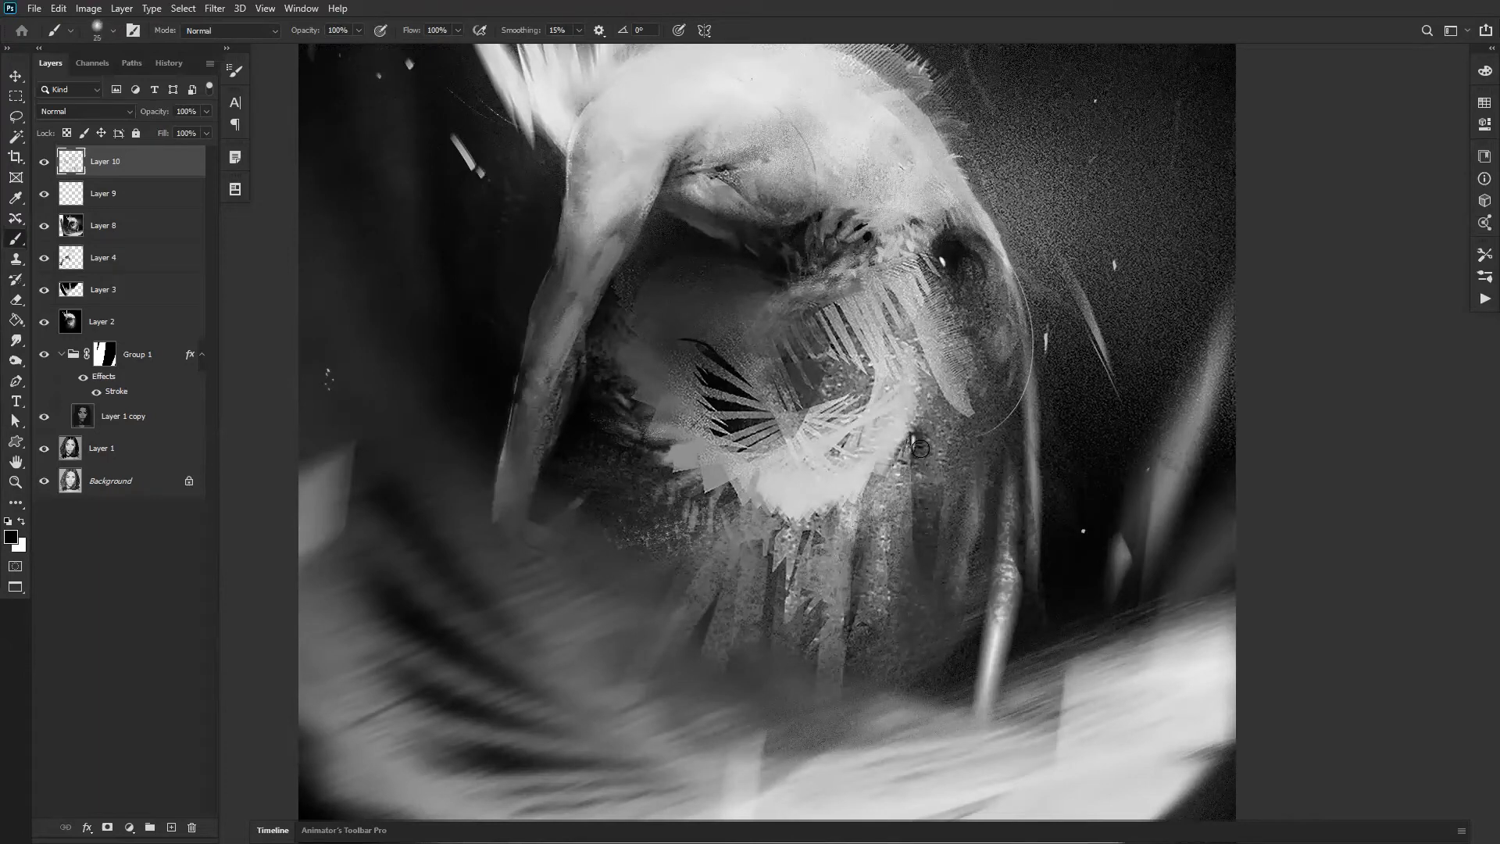
pyautogui.press(']')
pyautogui.press(']')
pyautogui.press(']')
pyautogui.press(']')
pyautogui.press(']')
pyautogui.moveTo(925, 447); pyautogui.dragTo(926, 525)
# Step: Mirror the canvas horizontally again and return to the Brush tool
pyautogui.press('z')
pyautogui.keyDown('alt'); pyautogui.click(959, 594); pyautogui.keyUp('alt')
pyautogui.keyDown('alt'); pyautogui.click(966, 592); pyautogui.keyUp('alt')
pyautogui.keyDown('alt'); pyautogui.click(969, 593); pyautogui.keyUp('alt')
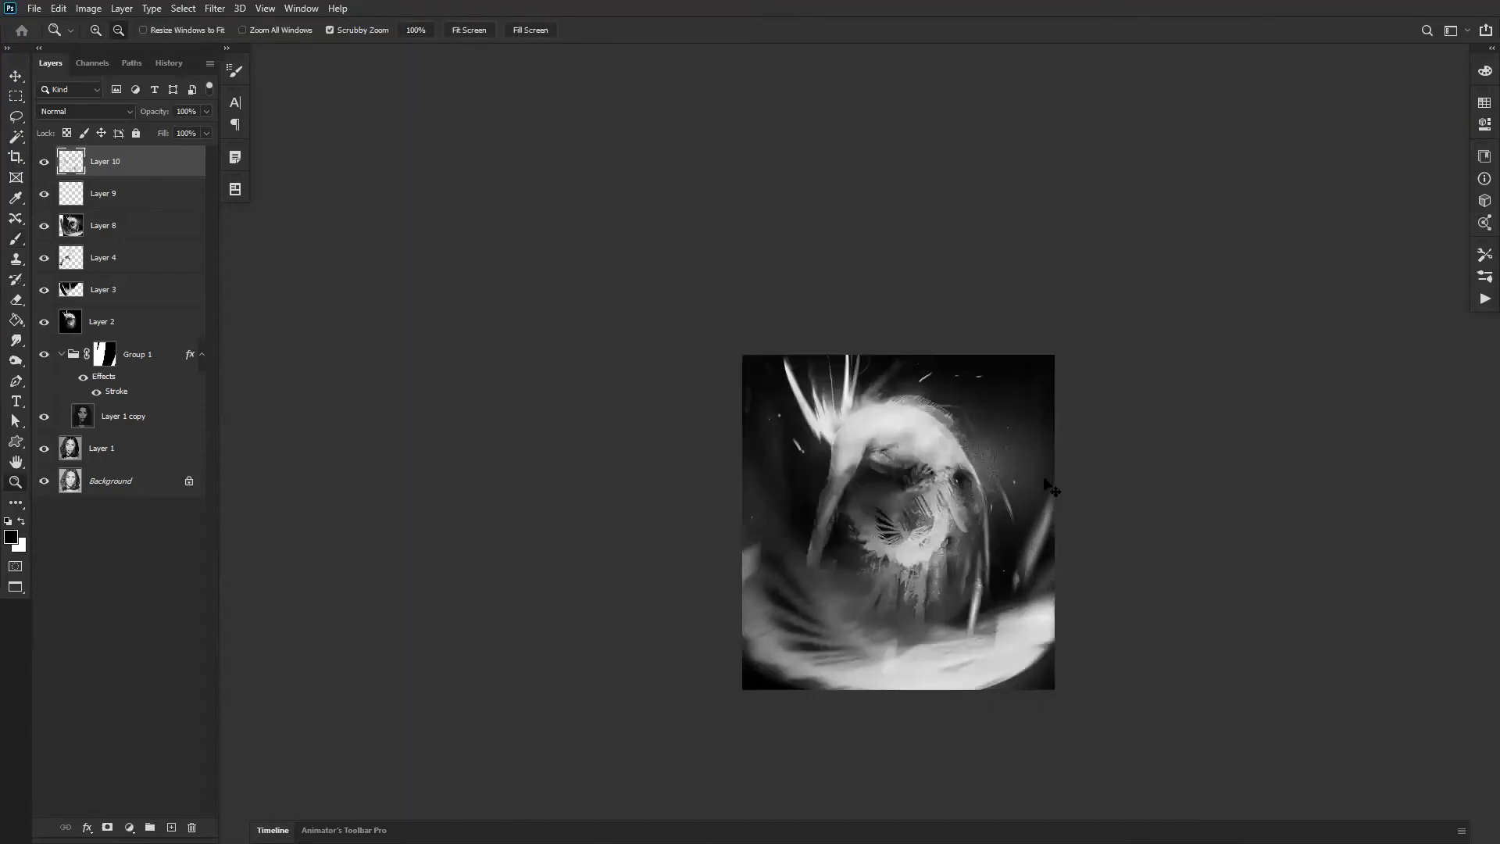
pyautogui.hotkey('ctrl', 'alt', 'f')
pyautogui.click(842, 516)
pyautogui.click(839, 514)
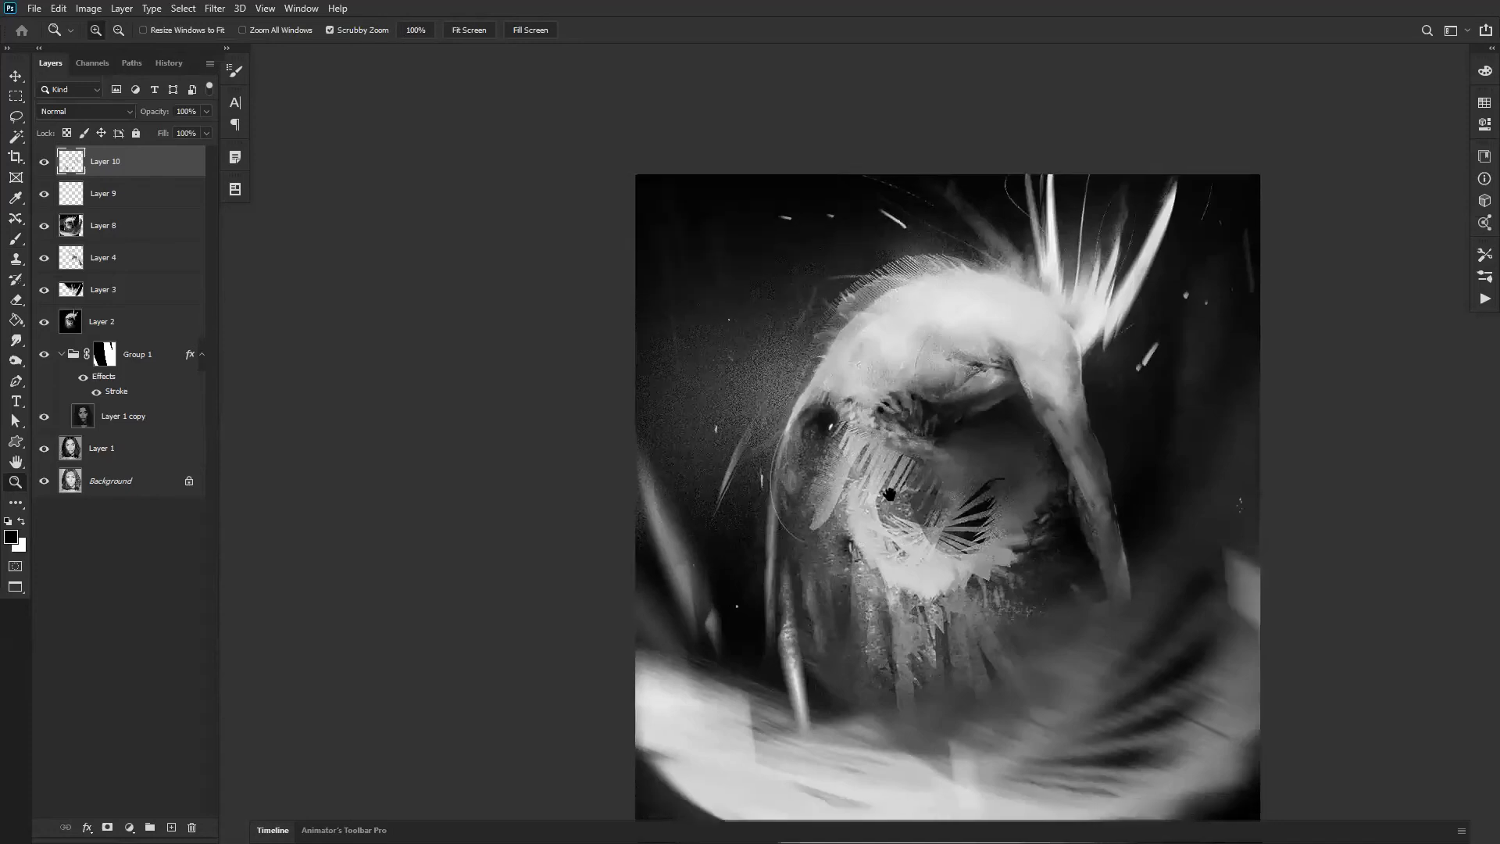
pyautogui.moveTo(902, 511); pyautogui.dragTo(871, 437)
pyautogui.click(851, 394)
pyautogui.press('b')
# Step: Try a thin black stroke up the feathered cheek beside the oval hollow with the reduced soft brush
pyautogui.press('[')
pyautogui.press('[')
pyautogui.press('[')
pyautogui.press('[')
pyautogui.press('[')
pyautogui.press('[')
pyautogui.moveTo(786, 479); pyautogui.dragTo(839, 376)
pyautogui.hotkey('ctrl', 'z')
# Step: Enlarge the soft black brush to 150 px
pyautogui.press('[')
pyautogui.press('[')
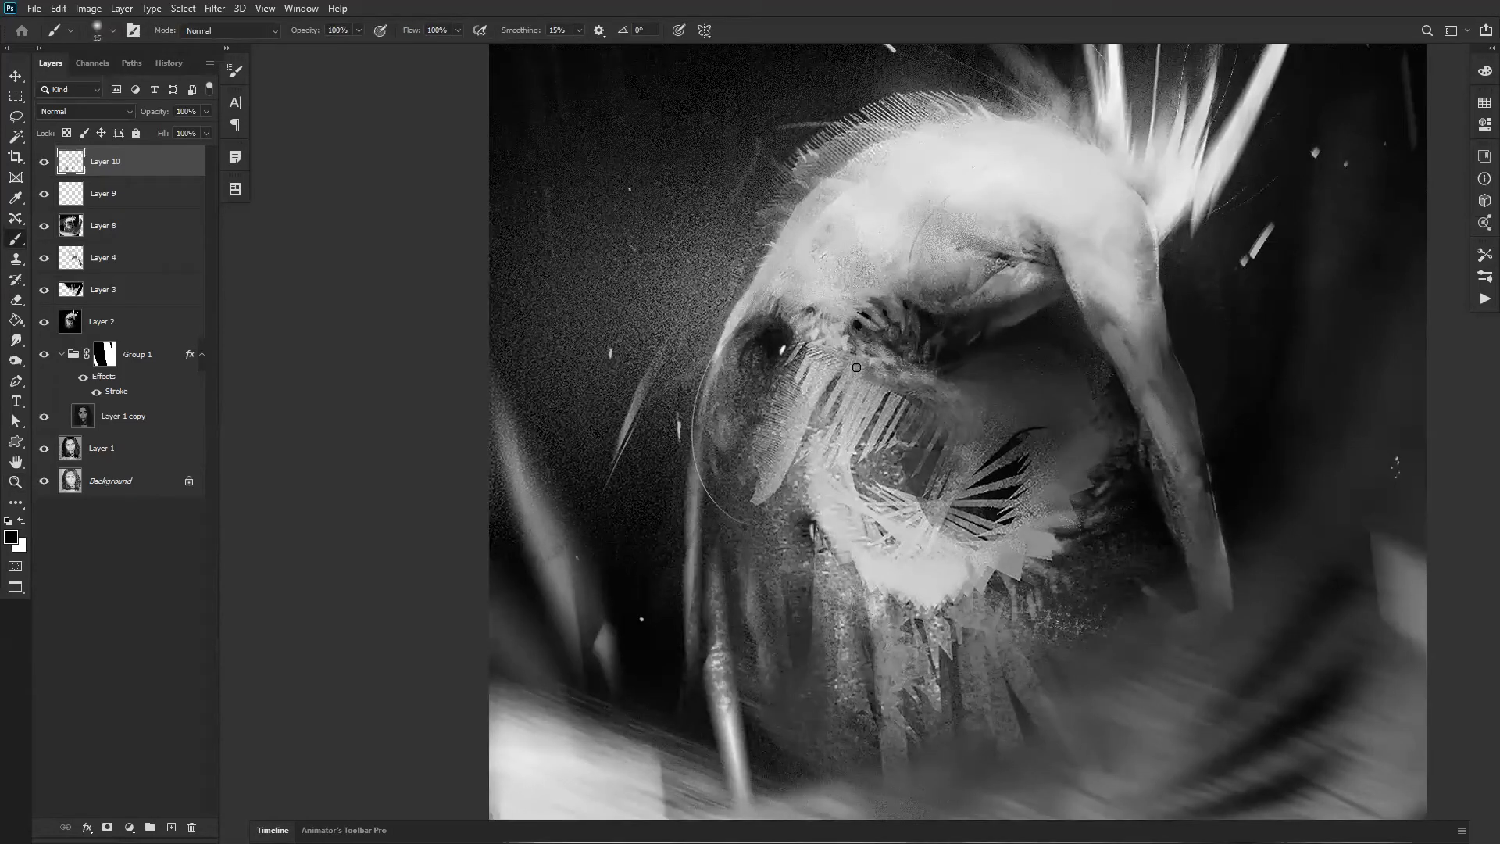
pyautogui.press('[')
pyautogui.press(']')
pyautogui.press(']')
pyautogui.press(']')
pyautogui.press(']')
pyautogui.press(']')
pyautogui.press(']')
pyautogui.press(']')
pyautogui.press(']')
pyautogui.press(']')
pyautogui.press(']')
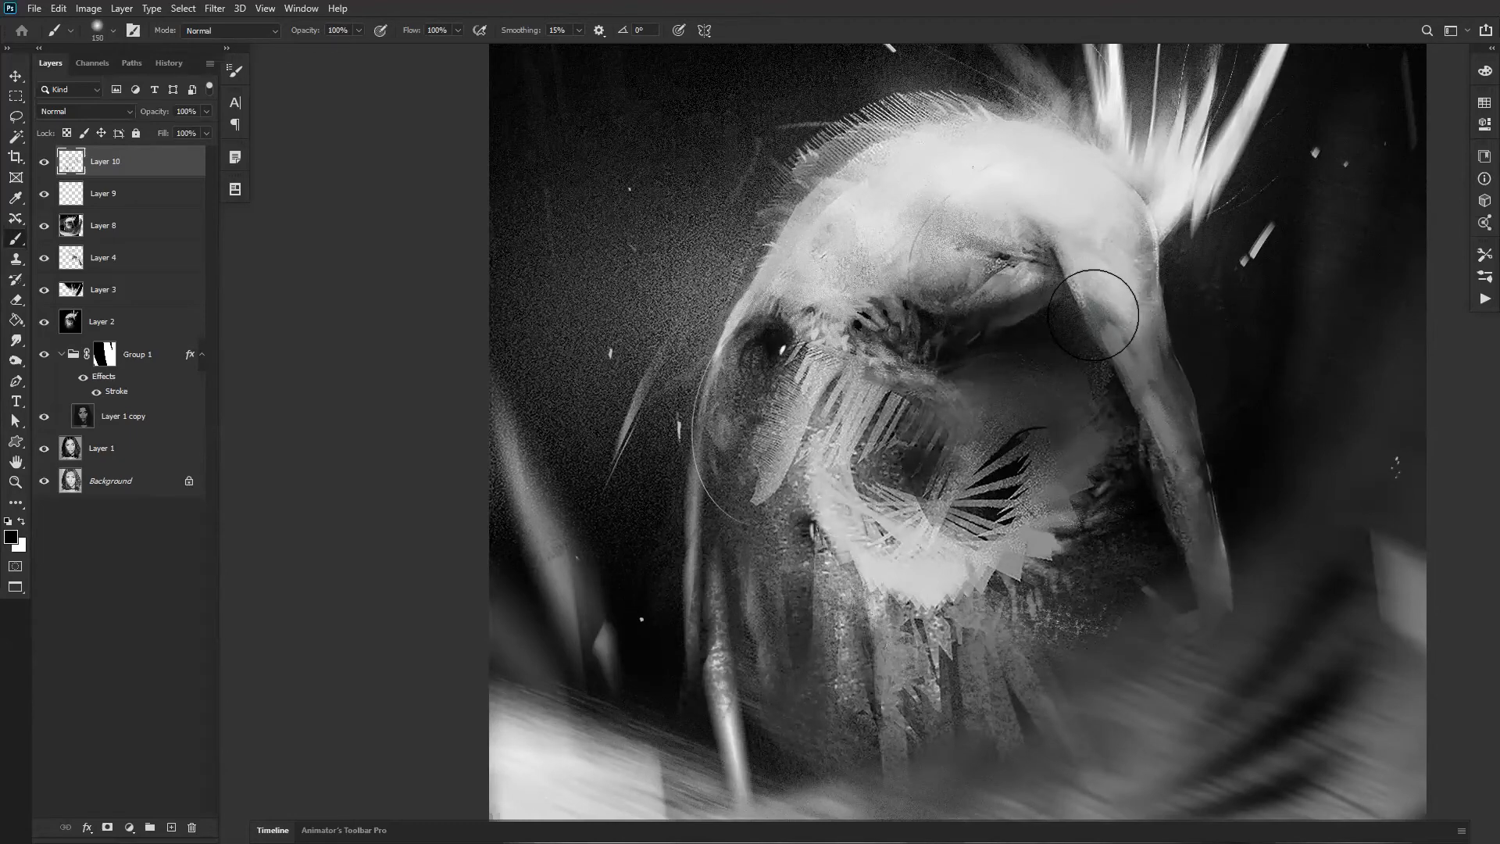
# Step: Lasso the upper part of the drooping limb, shade it with sampled grey using the reduced soft brush, and deselect
pyautogui.press('l')
pyautogui.moveTo(1059, 256)
pyautogui.mouseDown()
pyautogui.moveTo(1087, 317)
pyautogui.moveTo(1067, 291)
pyautogui.moveTo(1103, 247)
pyautogui.moveTo(1090, 247)
pyautogui.mouseUp()
pyautogui.press('b')
pyautogui.keyDown('alt'); pyautogui.click(1094, 258); pyautogui.keyUp('alt')
pyautogui.press('[')
pyautogui.press('[')
pyautogui.press('[')
pyautogui.press('[')
pyautogui.press('[')
pyautogui.press('[')
pyautogui.press('[')
pyautogui.press('[')
pyautogui.press('[')
pyautogui.press('[')
pyautogui.keyDown('alt'); pyautogui.click(1060, 264); pyautogui.keyUp('alt')
pyautogui.moveTo(1094, 311); pyautogui.dragTo(1071, 274)
pyautogui.hotkey('ctrl', 'd')
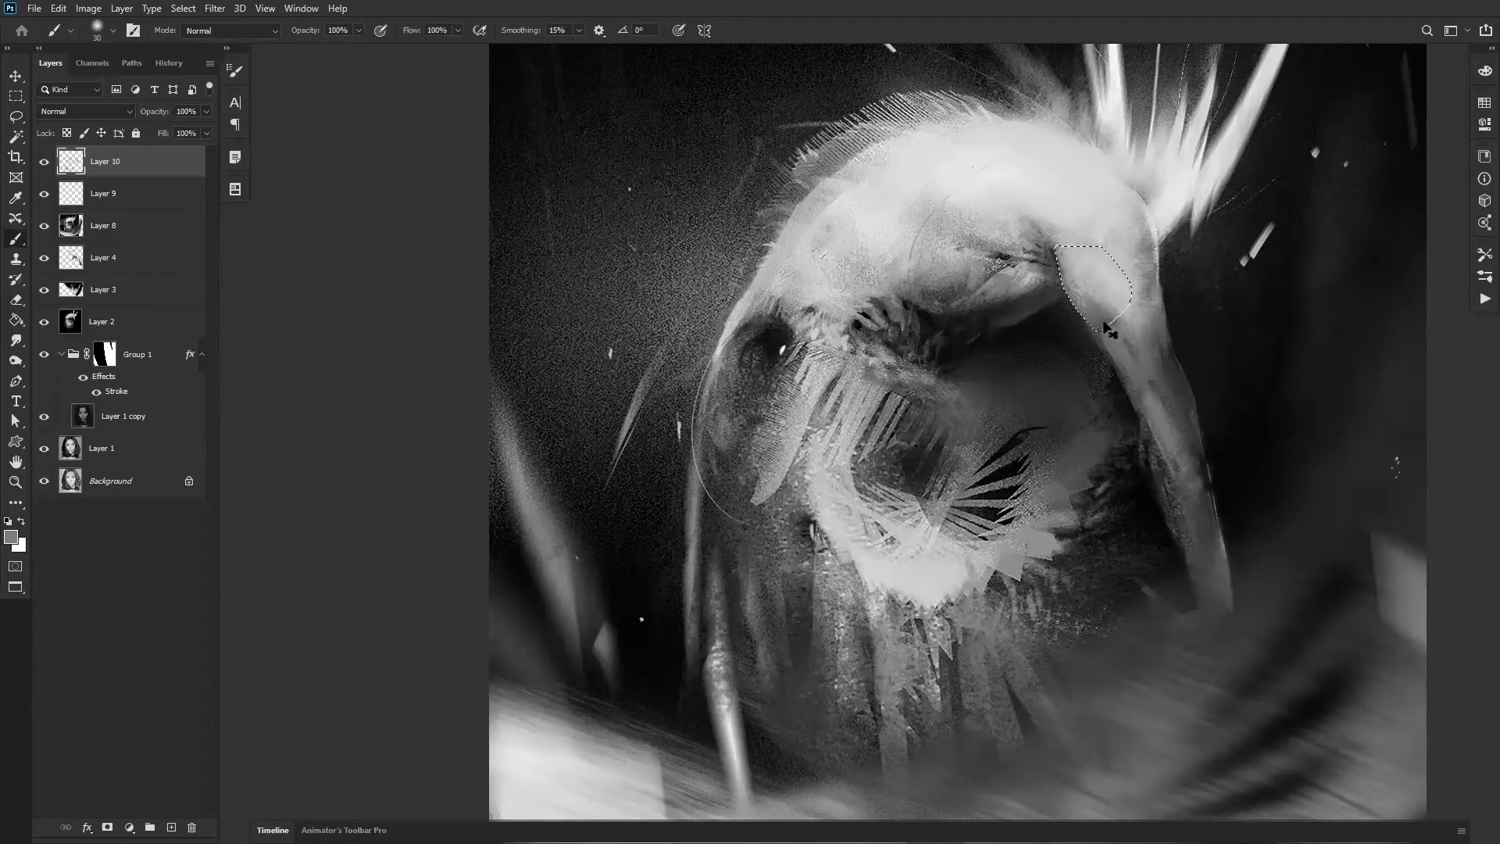
# Step: Lasso the middle of the drooping limb along its inner edge, shade it with grey soft brush strokes, and deselect
pyautogui.press('r')
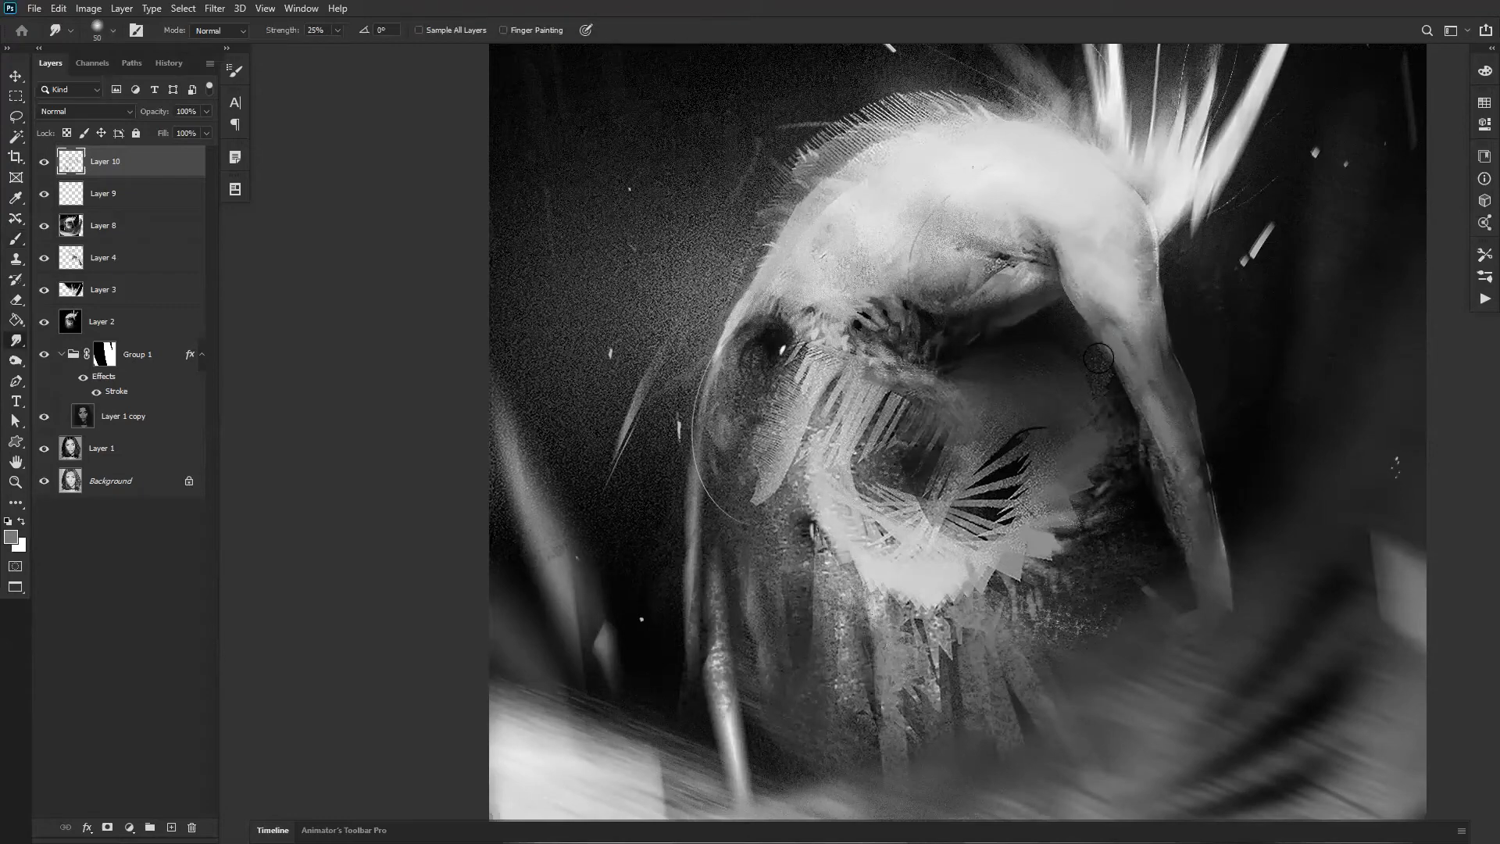
pyautogui.press('l')
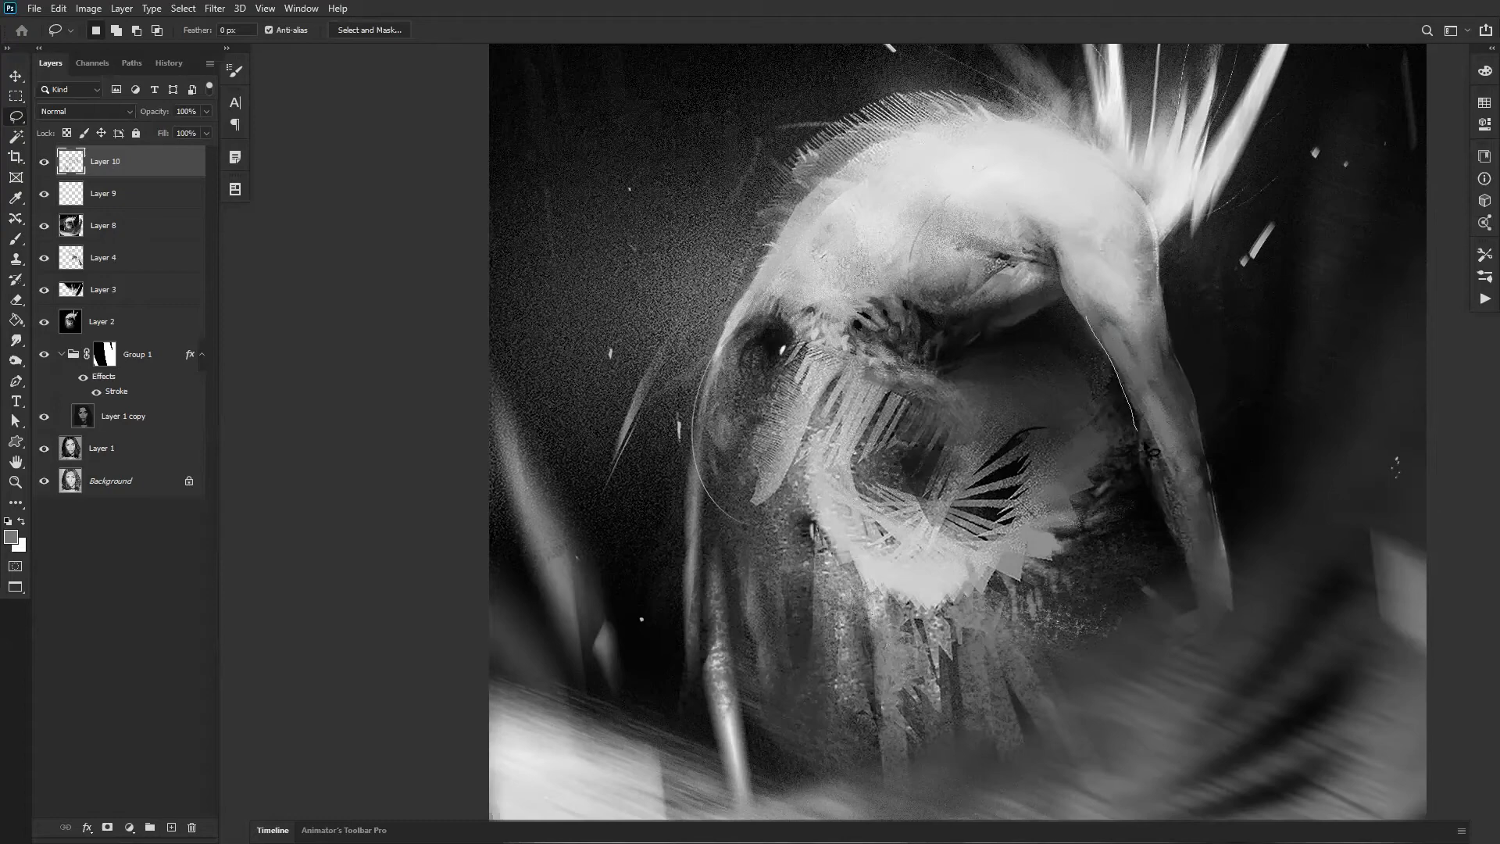
pyautogui.moveTo(1195, 481); pyautogui.dragTo(1197, 485)
pyautogui.press('b')
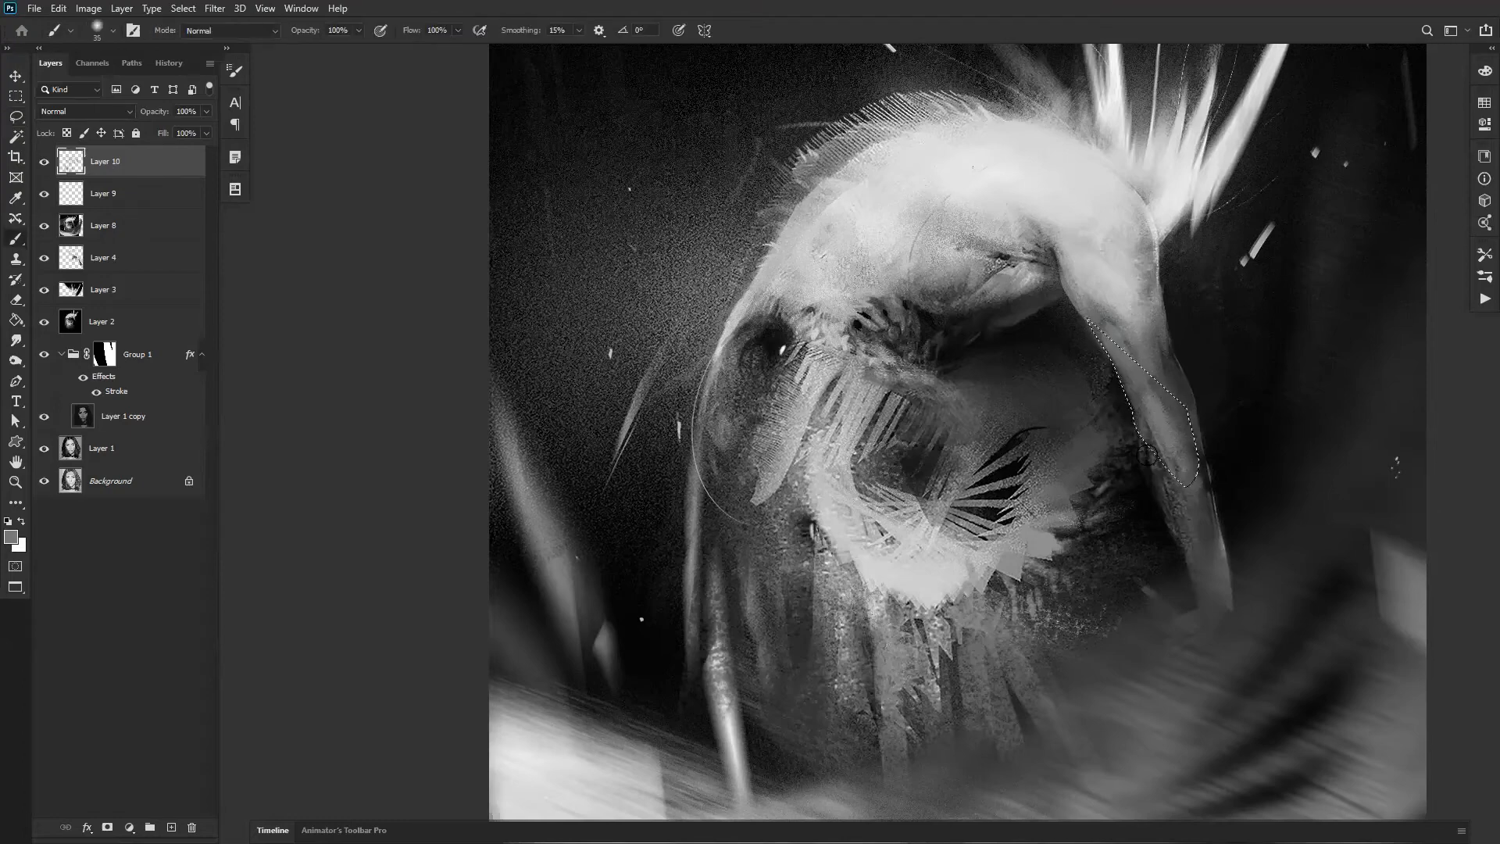
pyautogui.moveTo(1112, 372); pyautogui.dragTo(1156, 455)
pyautogui.hotkey('ctrl', 'd')
# Step: Mirror the canvas horizontally and choose a rough 600 px brush from the Texture brush set
pyautogui.press('z')
pyautogui.keyDown('alt'); pyautogui.click(1178, 547); pyautogui.keyUp('alt')
pyautogui.hotkey('ctrl', 'd')
pyautogui.hotkey('ctrl', 'shift', 'h')
pyautogui.click(957, 462)
pyautogui.press('b')
pyautogui.press('z')
pyautogui.rightClick(991, 433)
pyautogui.click(1161, 385)
pyautogui.press('b')
pyautogui.rightClick(1064, 449)
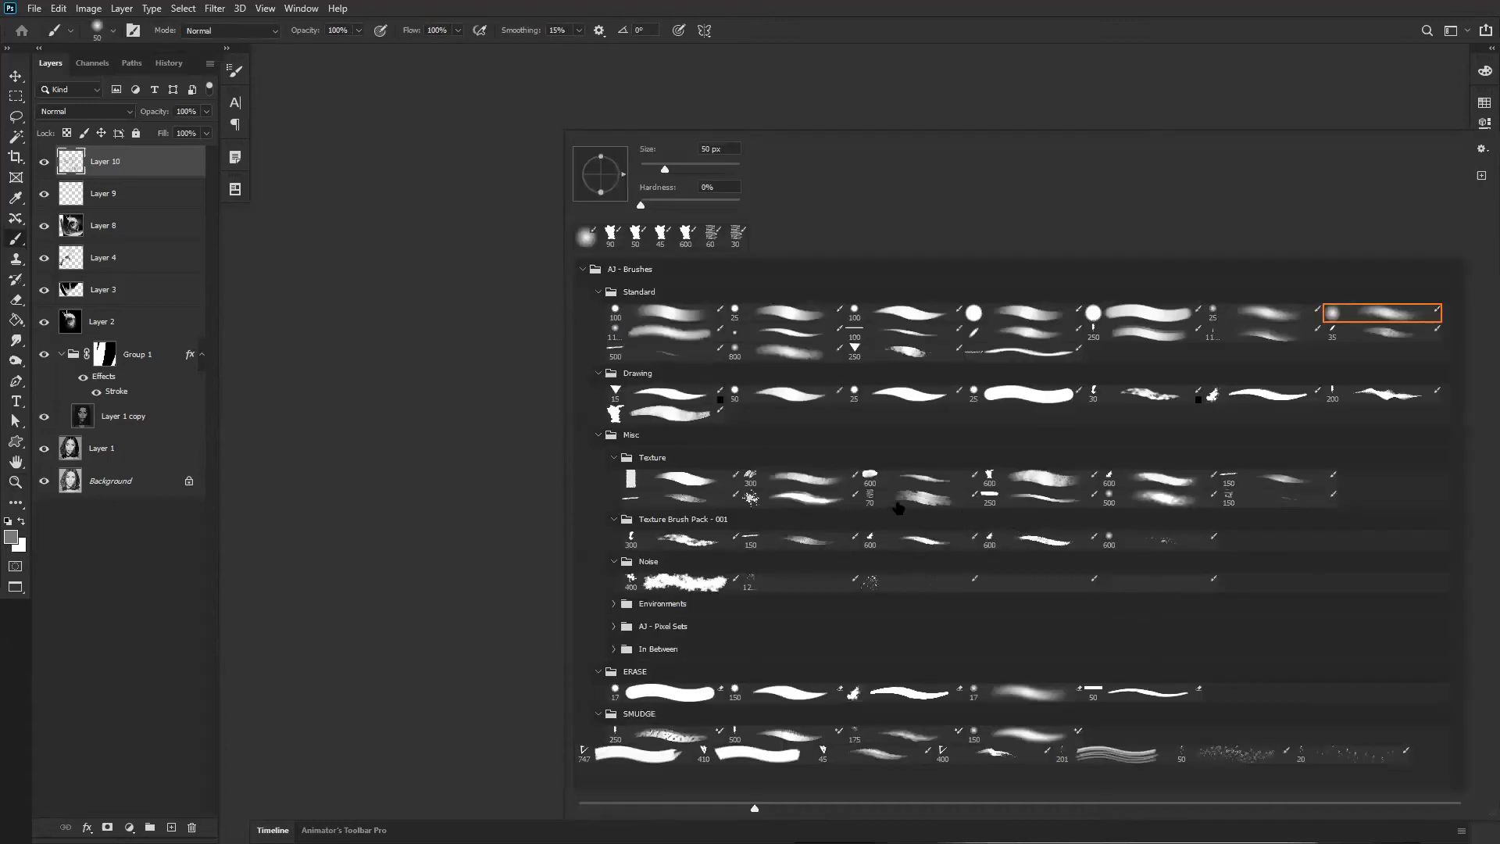
pyautogui.click(1174, 481)
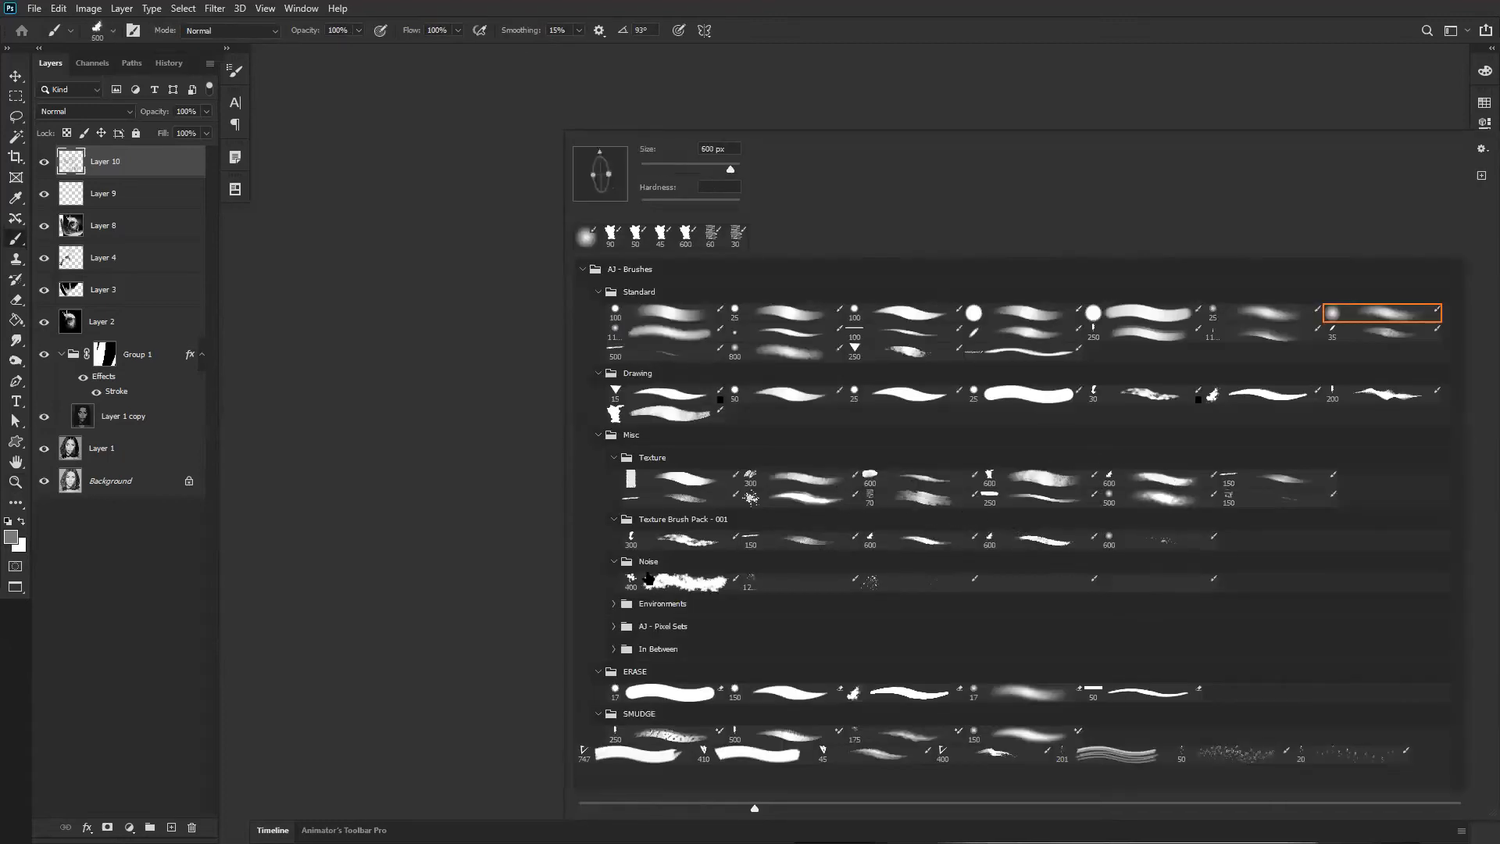
pyautogui.click(559, 536)
# Step: Paint sampled light grey texture on the upper limb with the rough brush reduced to 45 px
pyautogui.press('z')
pyautogui.click(874, 515)
pyautogui.moveTo(1125, 458); pyautogui.dragTo(864, 344)
pyautogui.press('b')
pyautogui.press('b')
pyautogui.keyDown('alt'); pyautogui.click(804, 264); pyautogui.keyUp('alt')
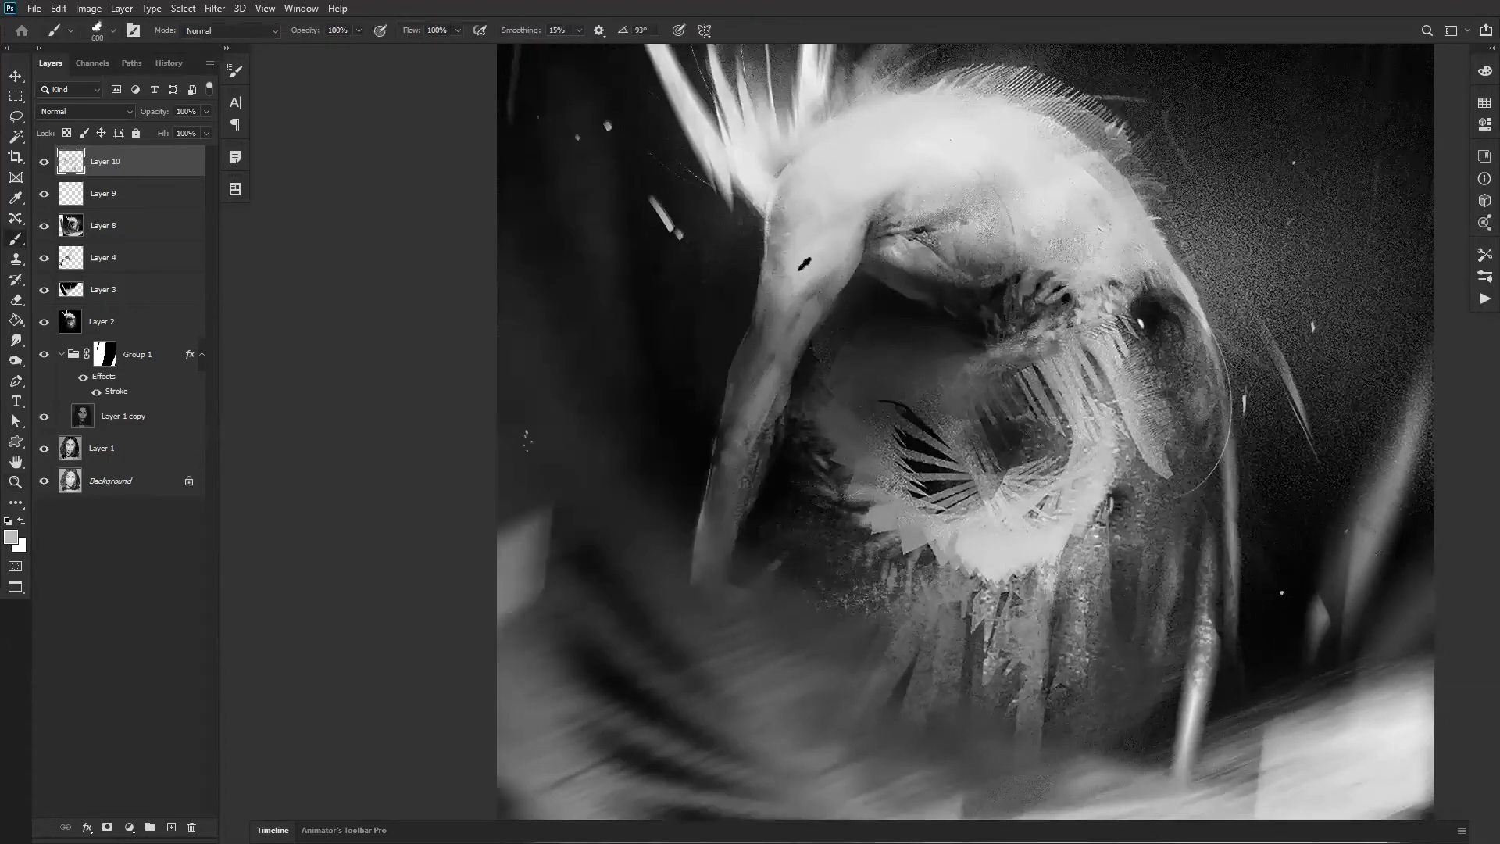
pyautogui.press('[')
pyautogui.press('[')
pyautogui.press('[')
pyautogui.press('[')
pyautogui.press('[')
pyautogui.press('[')
pyautogui.press('[')
pyautogui.press('[')
pyautogui.press('[')
pyautogui.press('[')
pyautogui.press('[')
pyautogui.press('[')
pyautogui.press('[')
pyautogui.press('[')
pyautogui.press('[')
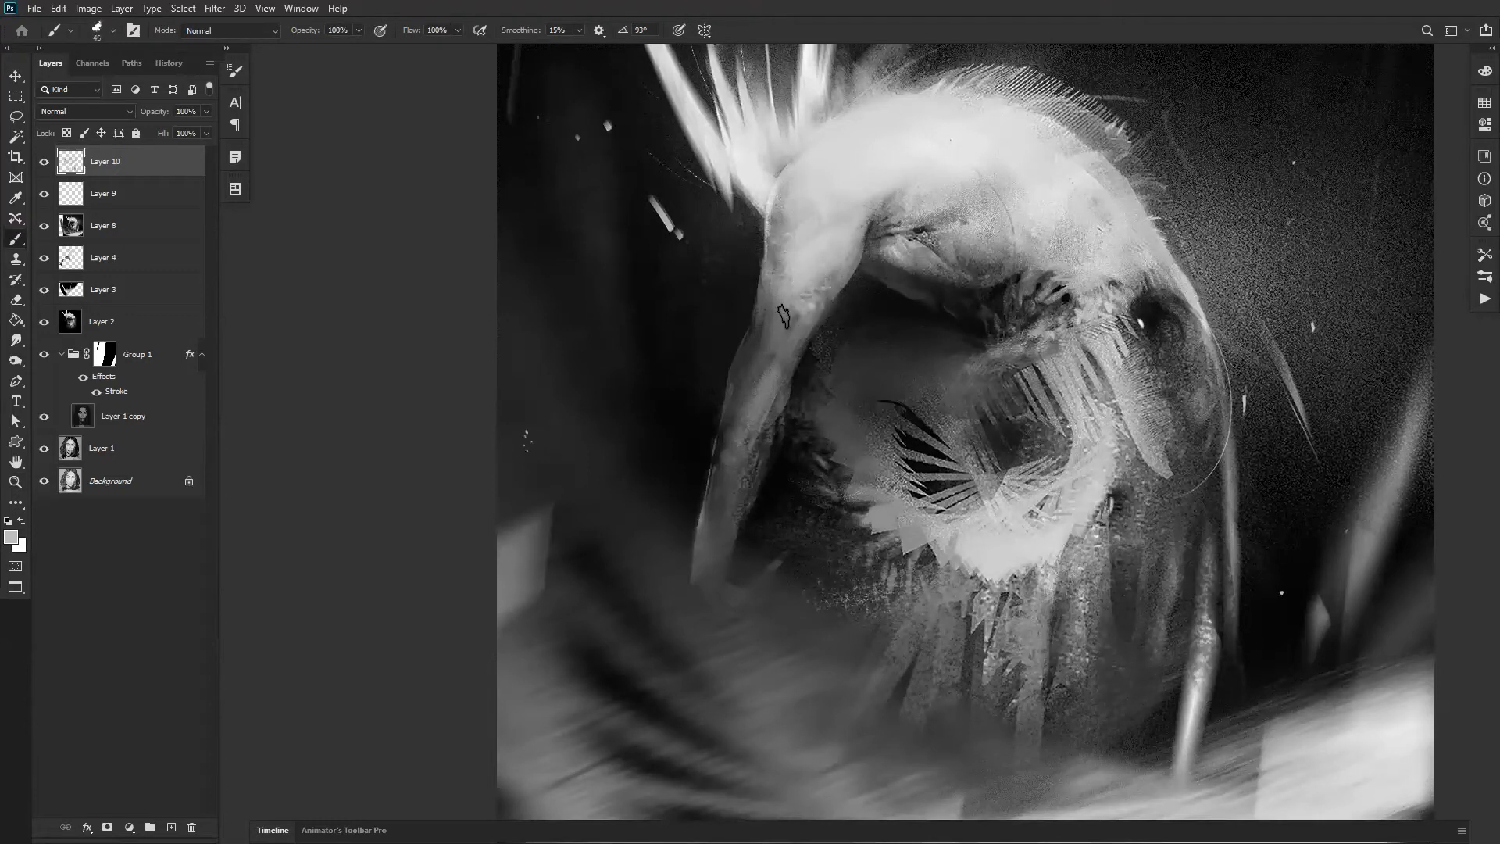
pyautogui.moveTo(769, 307)
pyautogui.mouseDown()
pyautogui.moveTo(750, 367)
pyautogui.moveTo(748, 354)
pyautogui.mouseUp()
# Step: Texture the outer edge of the limb down toward its tip with a sampled darker grey at 25 px
pyautogui.keyDown('alt'); pyautogui.click(758, 344); pyautogui.keyUp('alt')
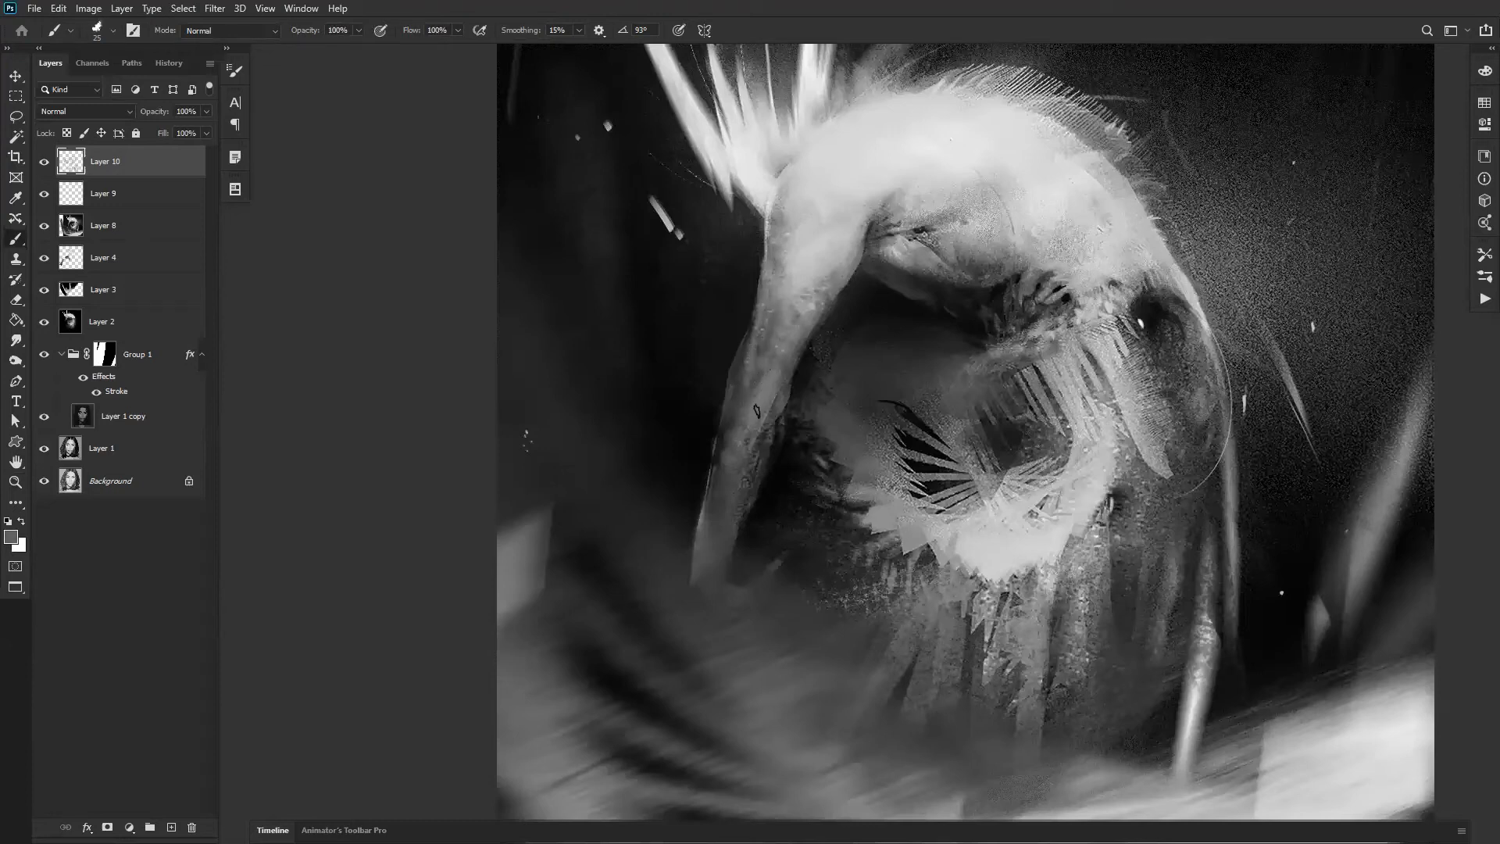
pyautogui.moveTo(743, 380); pyautogui.dragTo(730, 418)
pyautogui.moveTo(749, 349); pyautogui.dragTo(711, 504)
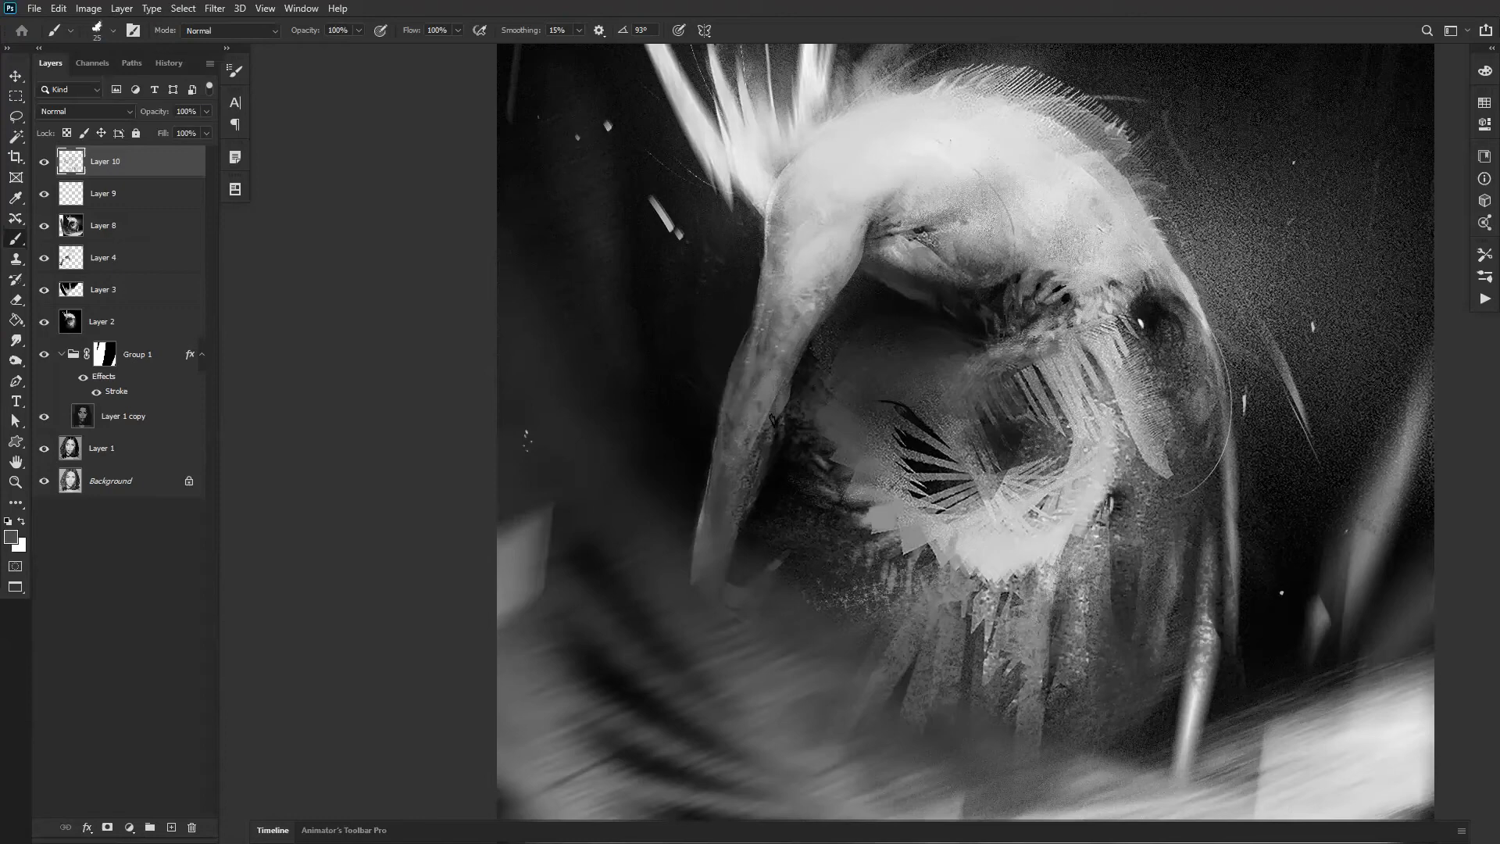
# Step: Add sampled lighter grey texture to the lower limb and enlarge the rough brush to 70 px
pyautogui.keyDown('alt'); pyautogui.click(798, 451); pyautogui.keyUp('alt')
pyautogui.keyDown('alt'); pyautogui.click(798, 451); pyautogui.keyUp('alt')
pyautogui.keyDown('alt'); pyautogui.click(797, 450); pyautogui.keyUp('alt')
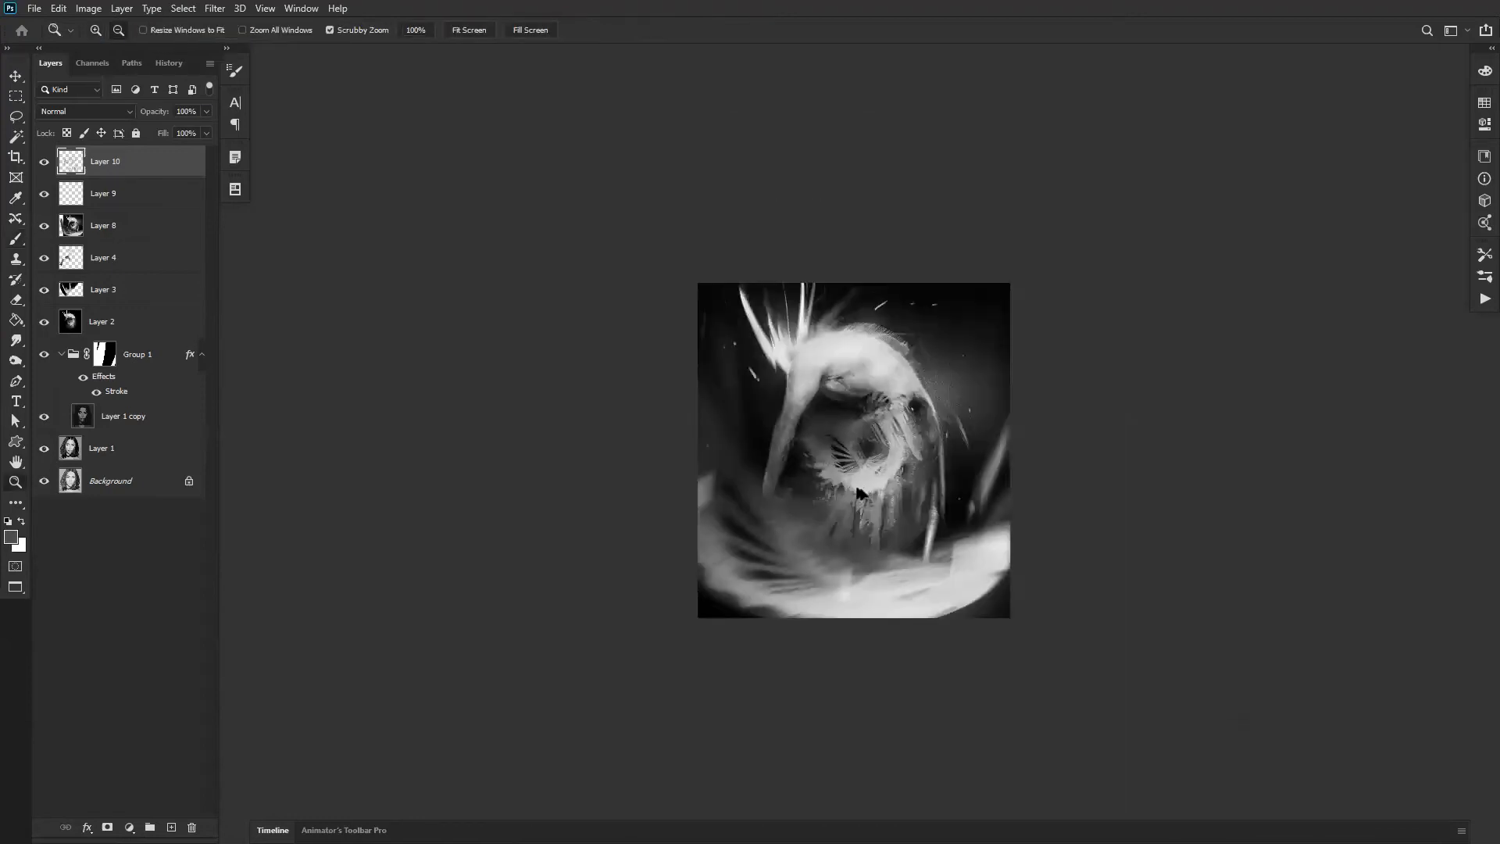
pyautogui.click(836, 434)
pyautogui.click(836, 435)
pyautogui.click(835, 435)
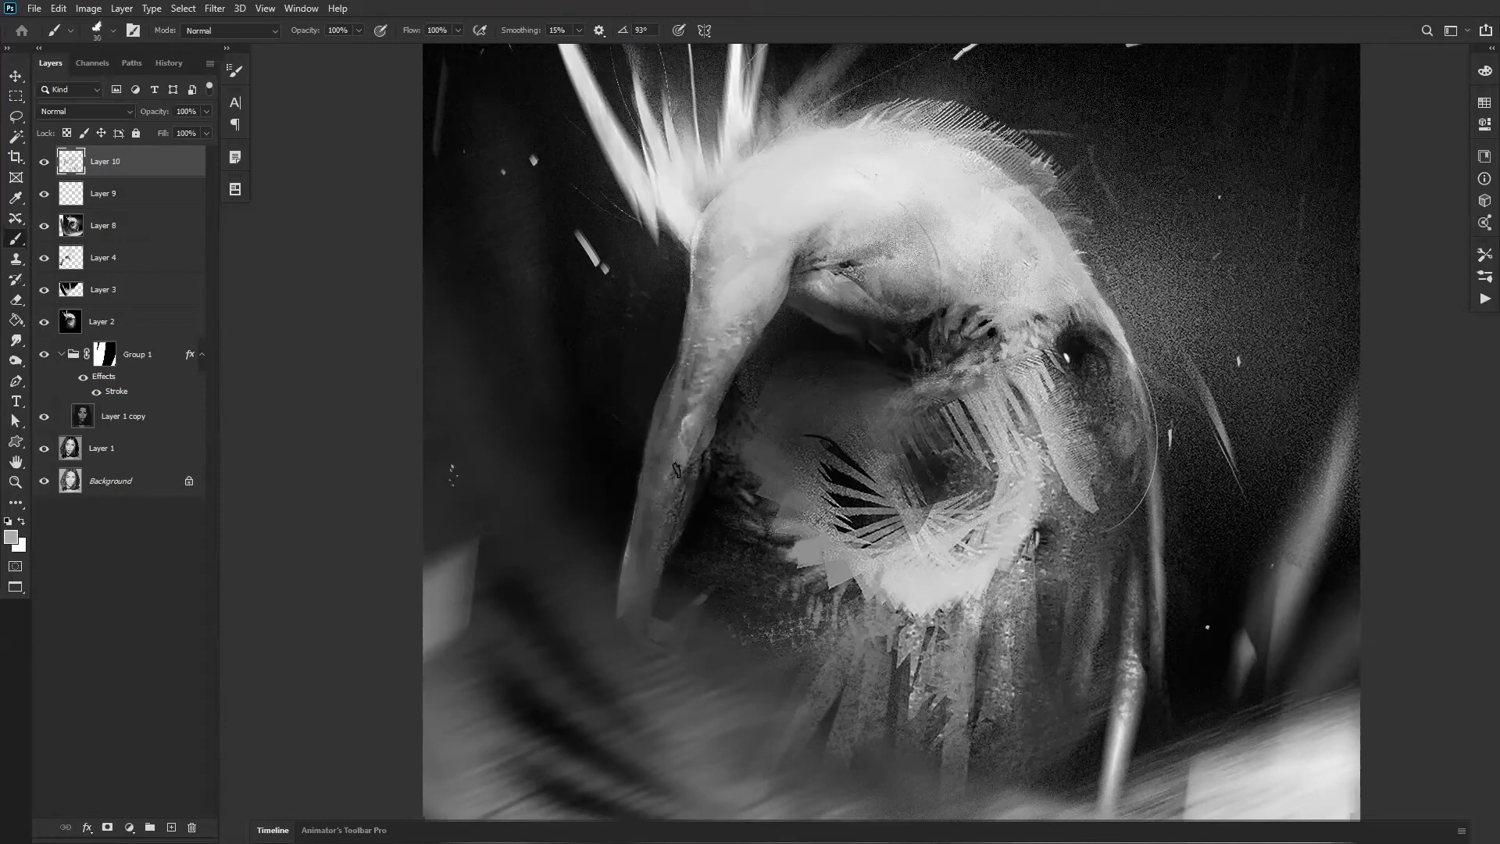
pyautogui.moveTo(671, 486); pyautogui.dragTo(676, 482)
pyautogui.press(']')
pyautogui.press(']')
pyautogui.press(']')
pyautogui.press(']')
pyautogui.press(']')
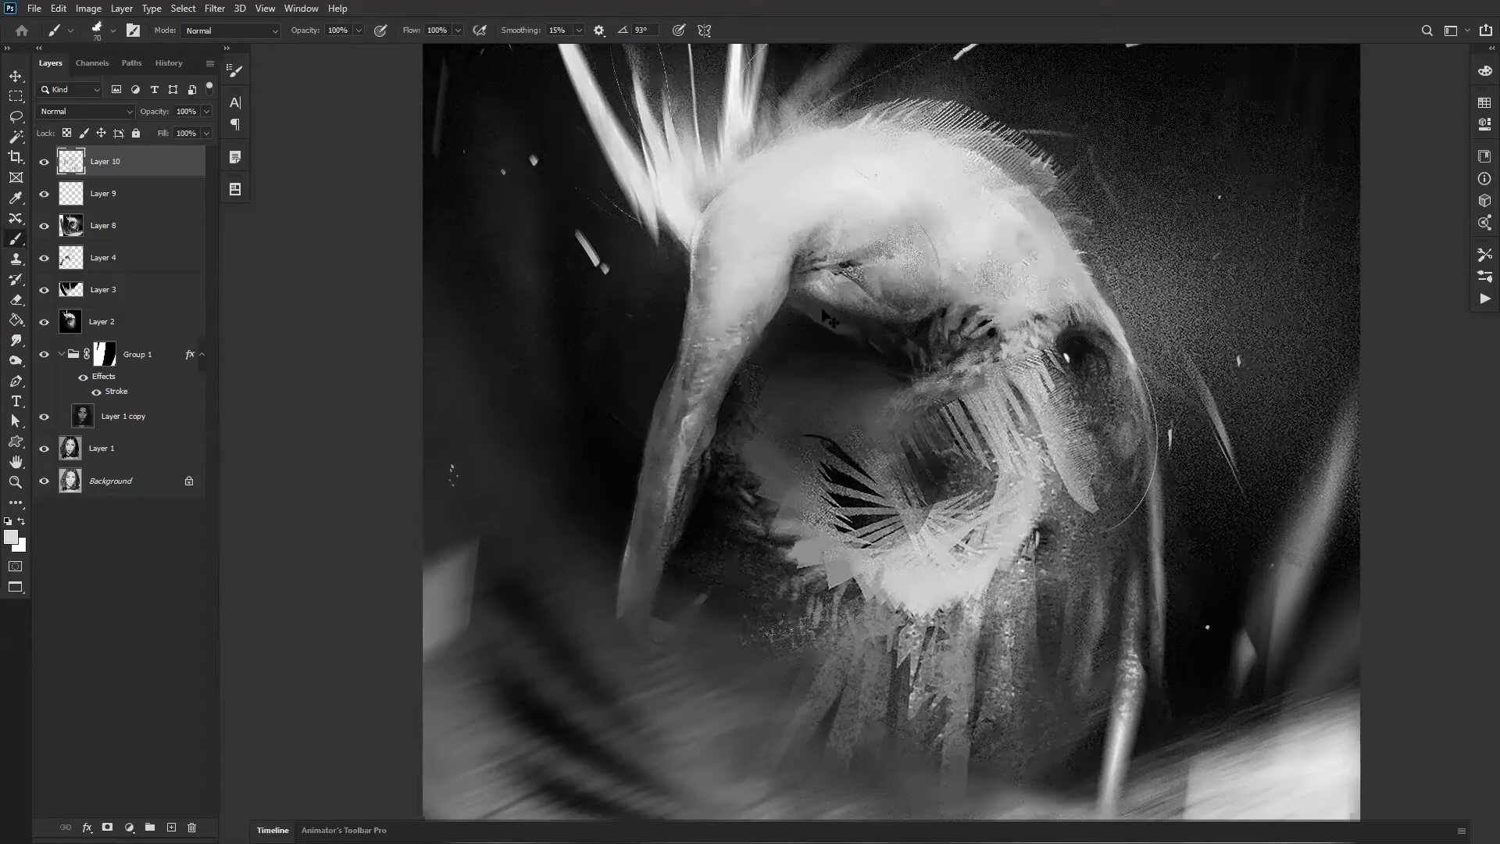
# Step: Mirror the canvas and dab fine light specks on the limb's shoulder with the rough brush reduced to 9 px
pyautogui.press('[')
pyautogui.press('[')
pyautogui.press('[')
pyautogui.press('[')
pyautogui.press('[')
pyautogui.press('[')
pyautogui.hotkey('ctrl', 'shift', 'h')
pyautogui.moveTo(1119, 314); pyautogui.dragTo(994, 339)
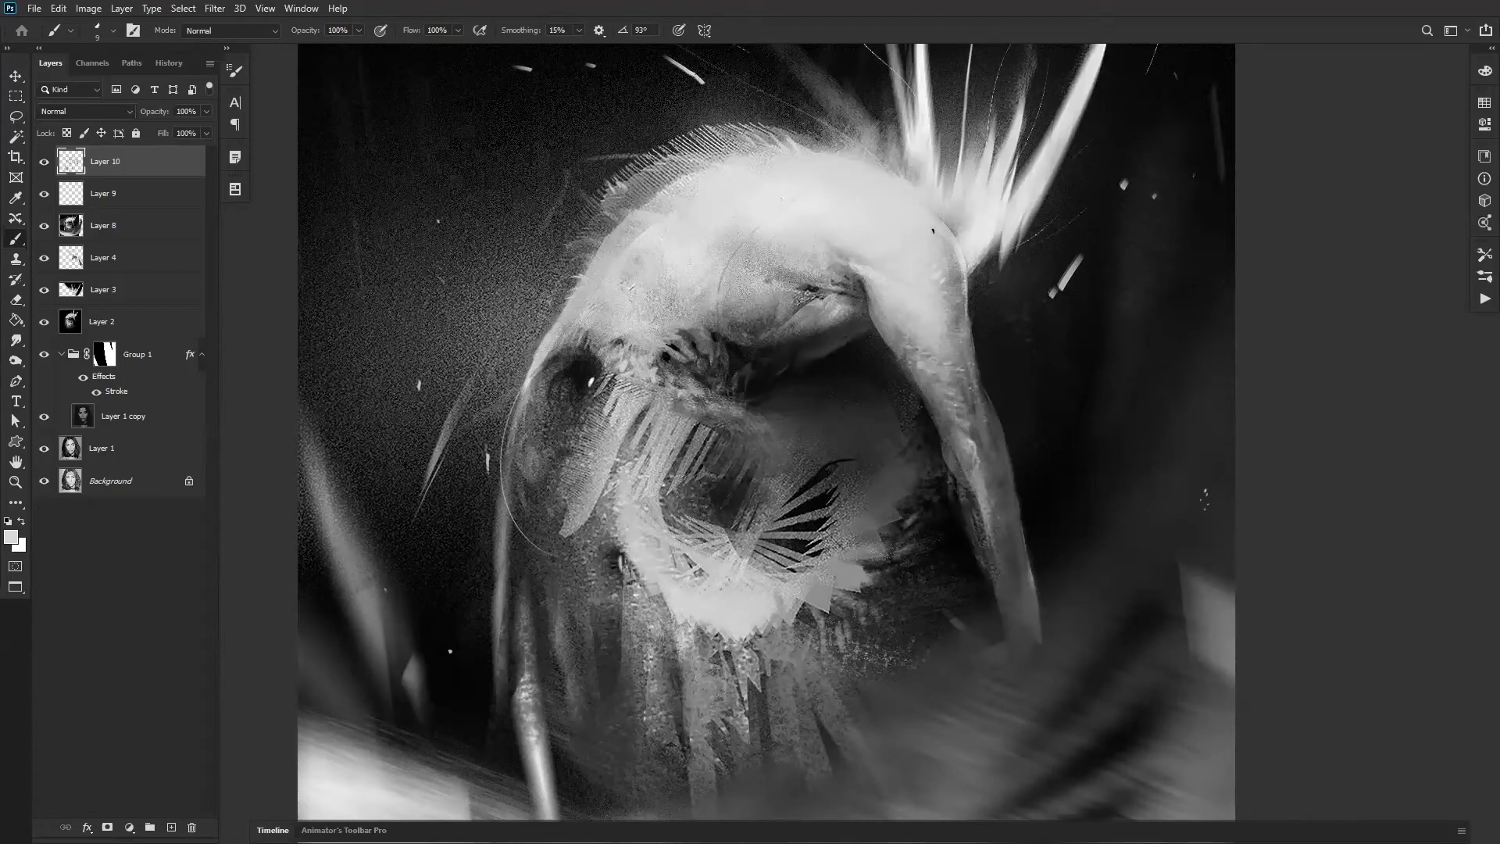
pyautogui.moveTo(933, 232); pyautogui.dragTo(924, 225)
# Step: Mirror the canvas back and touch up the dark crease under the brow with small light textured strokes
pyautogui.press('z')
pyautogui.keyDown('alt'); pyautogui.click(918, 348); pyautogui.keyUp('alt')
pyautogui.keyDown('alt'); pyautogui.click(929, 349); pyautogui.keyUp('alt')
pyautogui.keyDown('alt'); pyautogui.click(930, 348); pyautogui.keyUp('alt')
pyautogui.hotkey('ctrl', 'shift', 'h')
pyautogui.hotkey('ctrl', '1')
pyautogui.press('b')
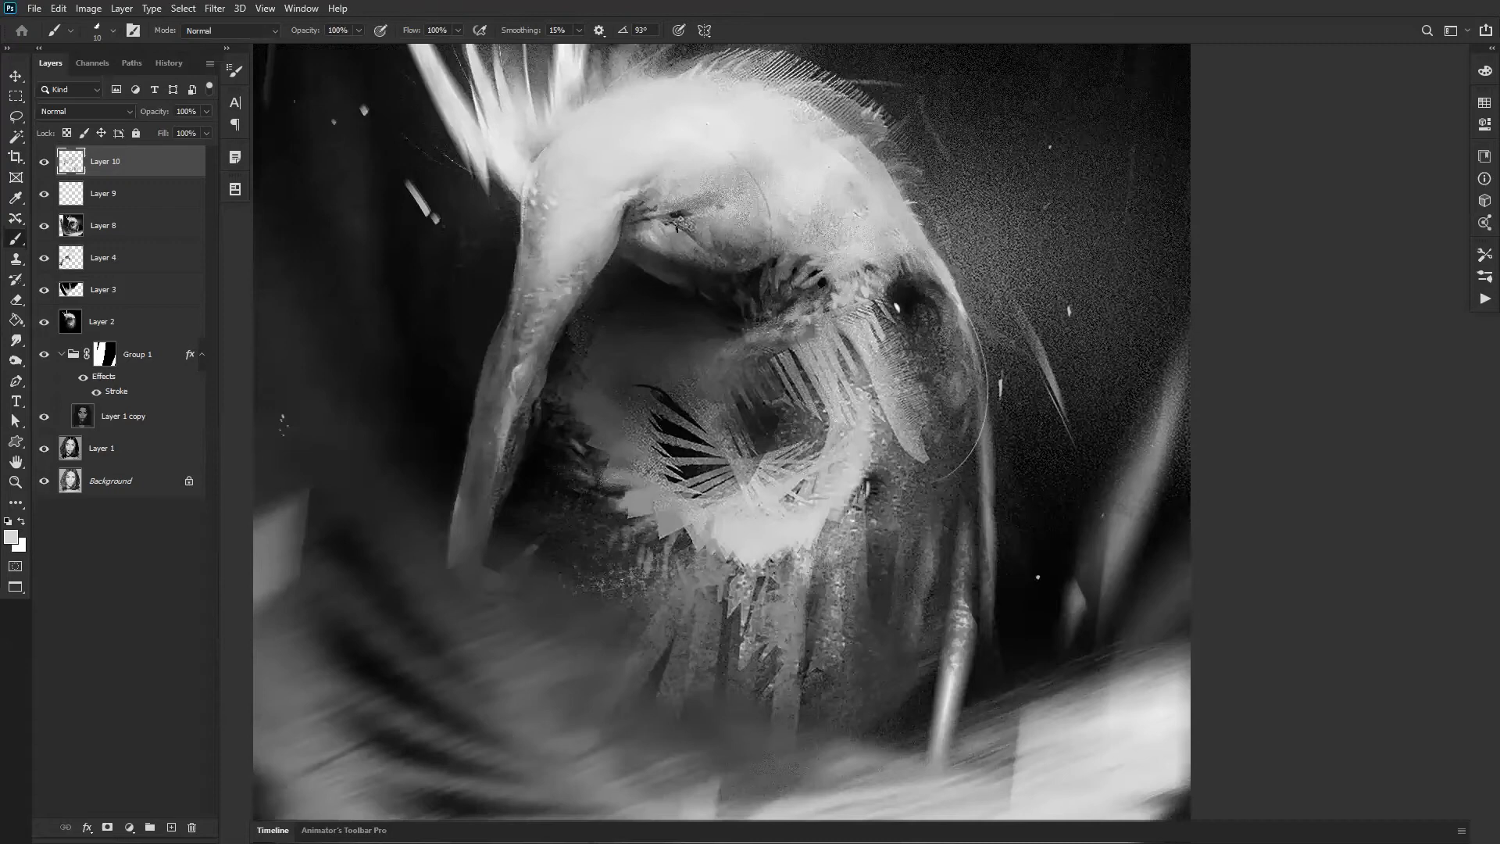
pyautogui.moveTo(679, 232); pyautogui.dragTo(677, 236)
pyautogui.moveTo(831, 204); pyautogui.dragTo(914, 312)
pyautogui.press(']')
pyautogui.press(']')
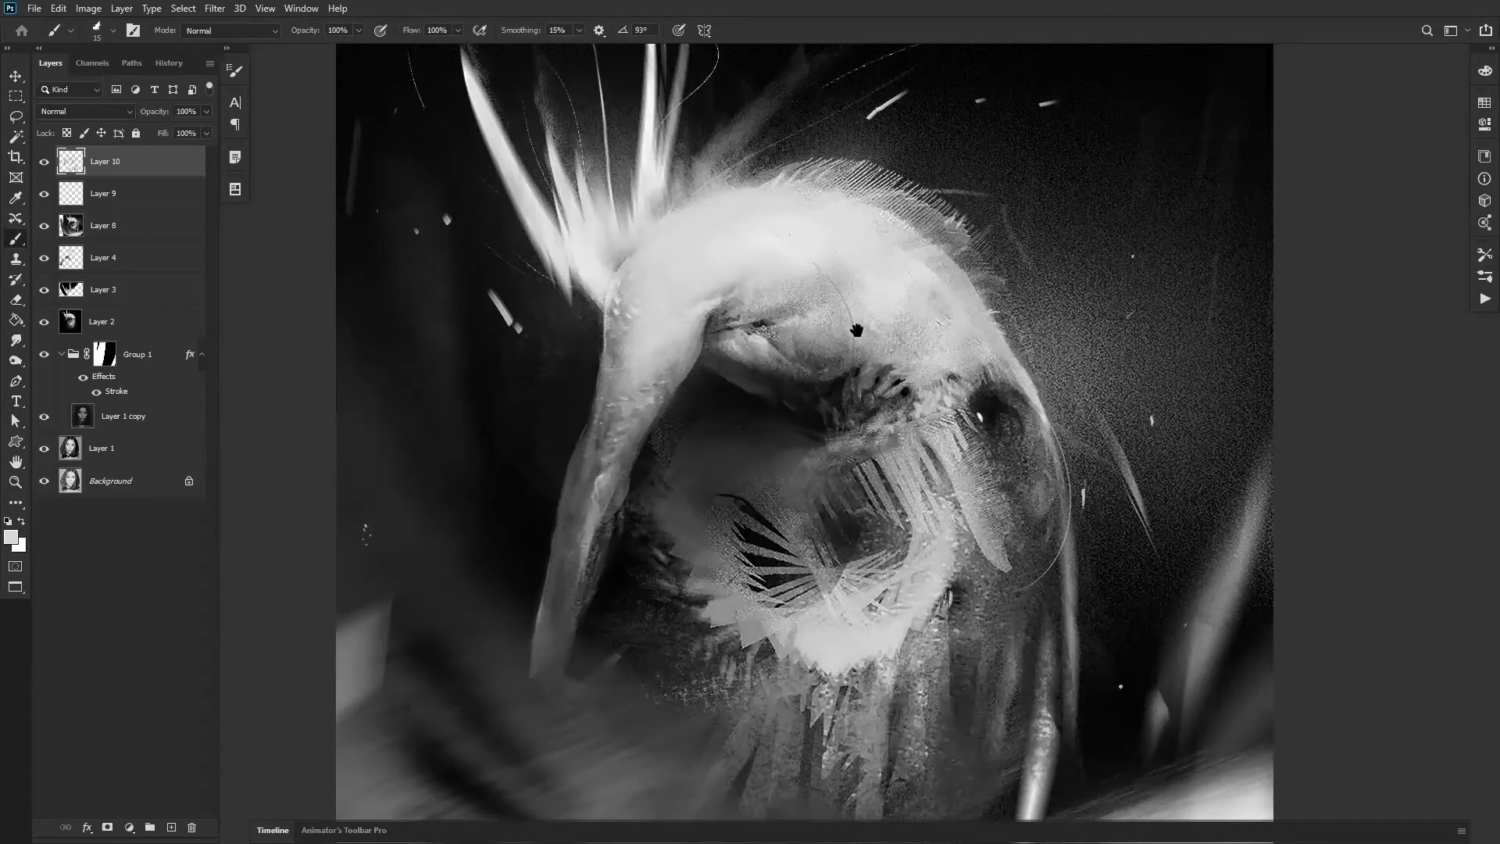
# Step: Choose the 400 px splintered shard brush and try a light stroke across the limb and lower head
pyautogui.moveTo(856, 330); pyautogui.dragTo(896, 288)
pyautogui.rightClick(1071, 711)
pyautogui.click(996, 757)
pyautogui.moveTo(449, 551); pyautogui.dragTo(757, 613)
pyautogui.hotkey('ctrl', 'z')
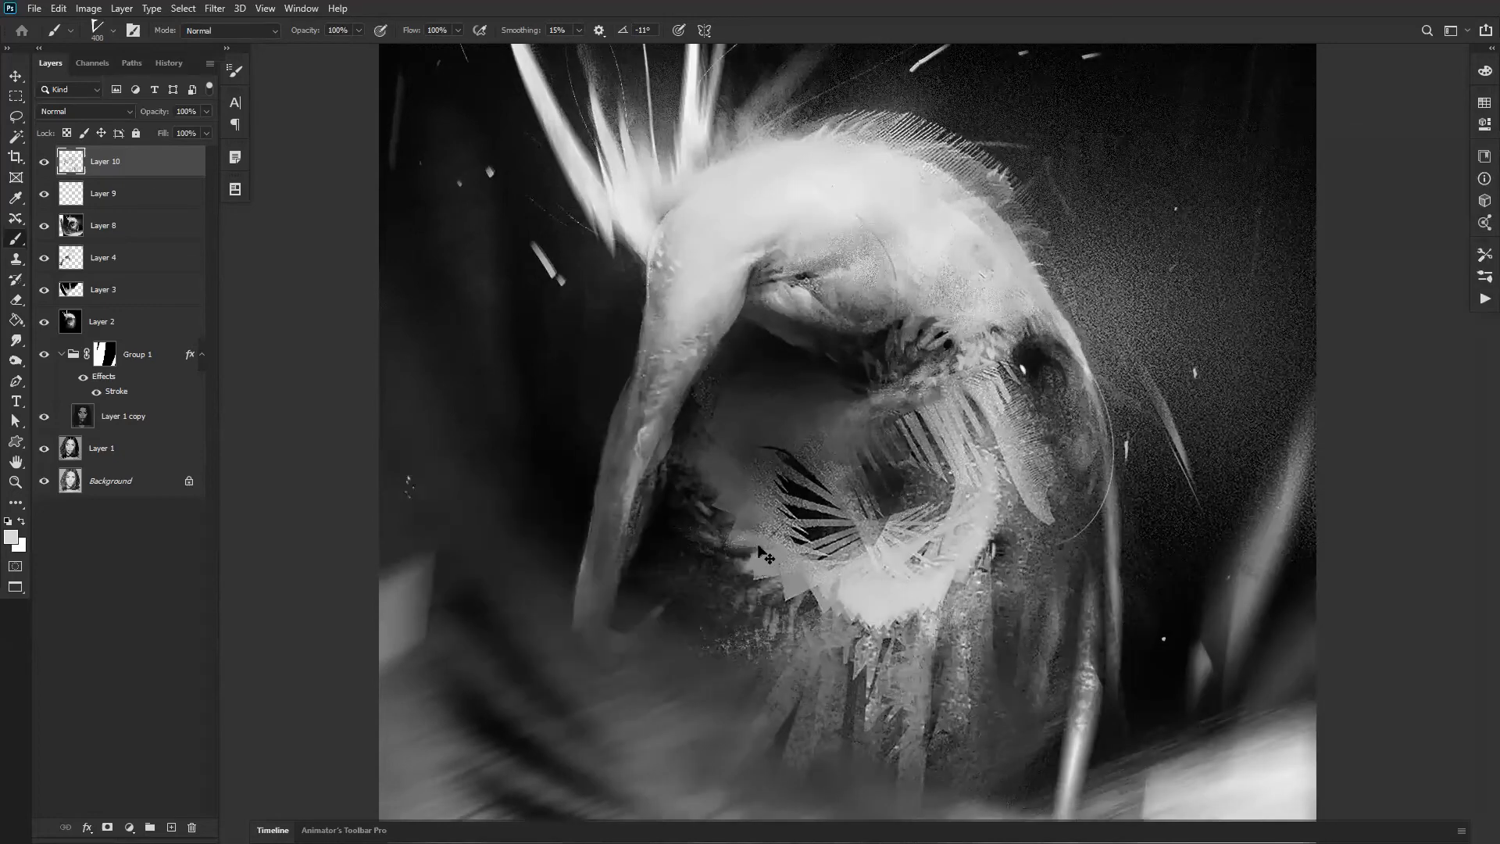
# Step: Create a new layer above Layer 10 and sample a light grey from the creature for the shards
pyautogui.hotkey('ctrl', 'alt', 'shift', 'n')
pyautogui.keyDown('alt'); pyautogui.click(802, 617); pyautogui.keyUp('alt')
pyautogui.moveTo(802, 617); pyautogui.dragTo(753, 443)
pyautogui.keyDown('alt'); pyautogui.click(886, 604); pyautogui.keyUp('alt')
# Step: Try light grey shard strokes over the limb side of the painting with the brush enlarged to 500 px
pyautogui.press(']')
pyautogui.press(']')
pyautogui.press(']')
pyautogui.press(']')
pyautogui.press(']')
pyautogui.press(']')
pyautogui.moveTo(574, 402); pyautogui.dragTo(809, 550)
pyautogui.hotkey('ctrl', 'z')
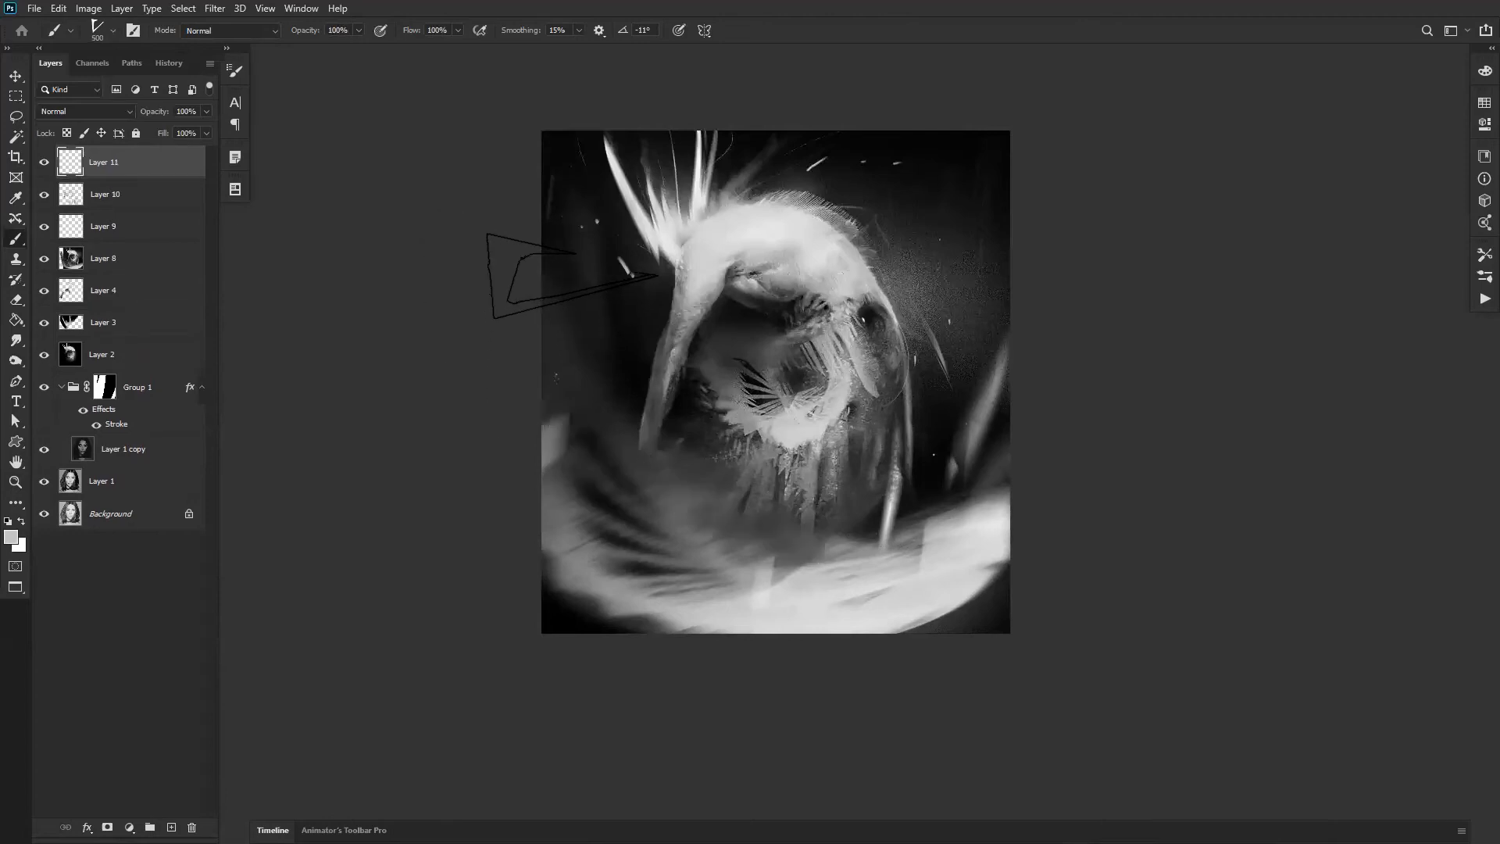
pyautogui.moveTo(579, 260)
pyautogui.mouseDown()
pyautogui.moveTo(574, 414)
pyautogui.moveTo(664, 465)
pyautogui.mouseUp()
pyautogui.hotkey('ctrl', 'z')
# Step: Scatter light grey shards along both side edges of the canvas with the shard brush enlarged to 1300 px
pyautogui.press(']')
pyautogui.press(']')
pyautogui.press(']')
pyautogui.moveTo(834, 558)
pyautogui.mouseDown()
pyautogui.moveTo(1029, 490)
pyautogui.moveTo(1068, 415)
pyautogui.mouseUp()
pyautogui.moveTo(985, 254); pyautogui.dragTo(1019, 364)
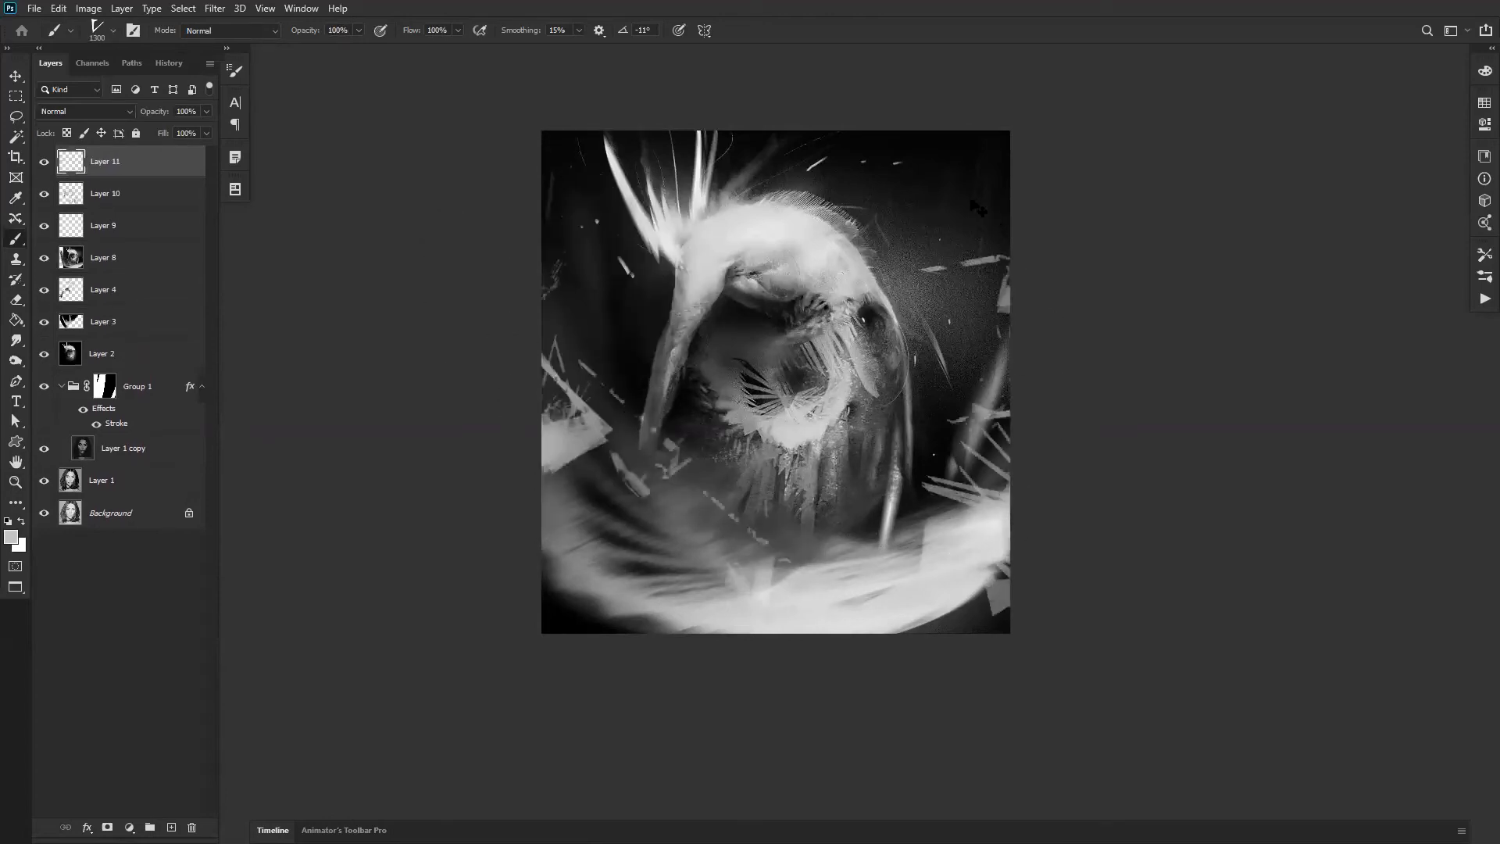
# Step: Scatter small grey shards through the dark upper background, undoing the unwanted strokes
pyautogui.moveTo(629, 254); pyautogui.dragTo(656, 291)
pyautogui.moveTo(582, 226); pyautogui.dragTo(629, 285)
pyautogui.hotkey('ctrl', 'z')
pyautogui.hotkey('ctrl', 'z')
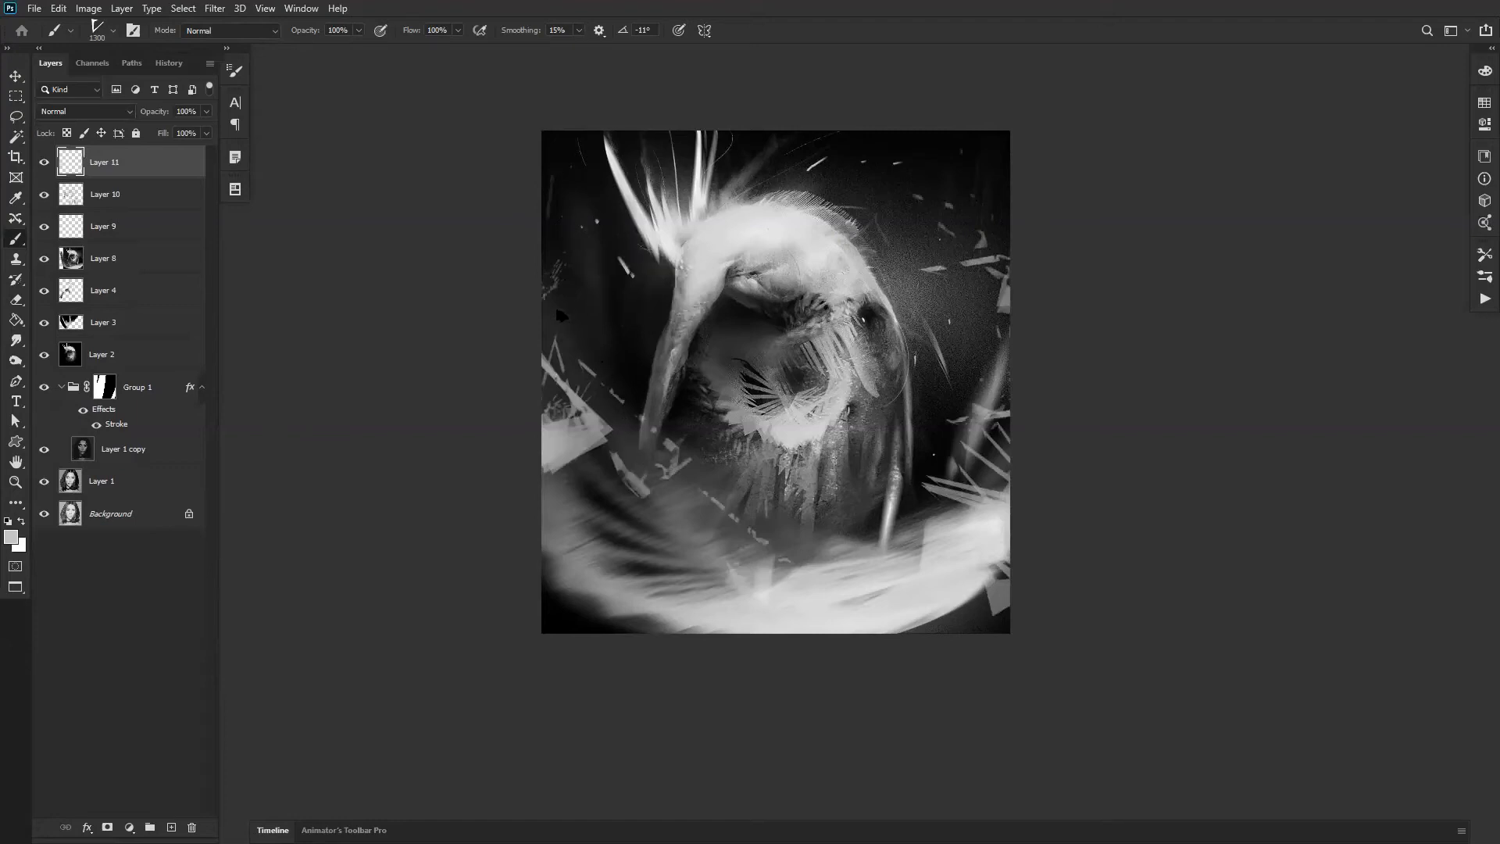
pyautogui.moveTo(574, 233); pyautogui.dragTo(584, 384)
pyautogui.hotkey('ctrl', 'z')
pyautogui.hotkey('ctrl', 'z')
# Step: Stamp large angular shards over the lower-left foreground of the painting and switch the foreground colour to white
pyautogui.moveTo(560, 639)
pyautogui.mouseDown()
pyautogui.moveTo(648, 631)
pyautogui.moveTo(715, 599)
pyautogui.mouseUp()
pyautogui.moveTo(554, 567)
pyautogui.mouseDown()
pyautogui.moveTo(637, 593)
pyautogui.moveTo(637, 634)
pyautogui.mouseUp()
pyautogui.press('d')
pyautogui.press('x')
pyautogui.hotkey('ctrl', 'z')
# Step: Stamp white shards at the painting's left edge above the foreground and reduce the shard brush to 700 px
pyautogui.press('[')
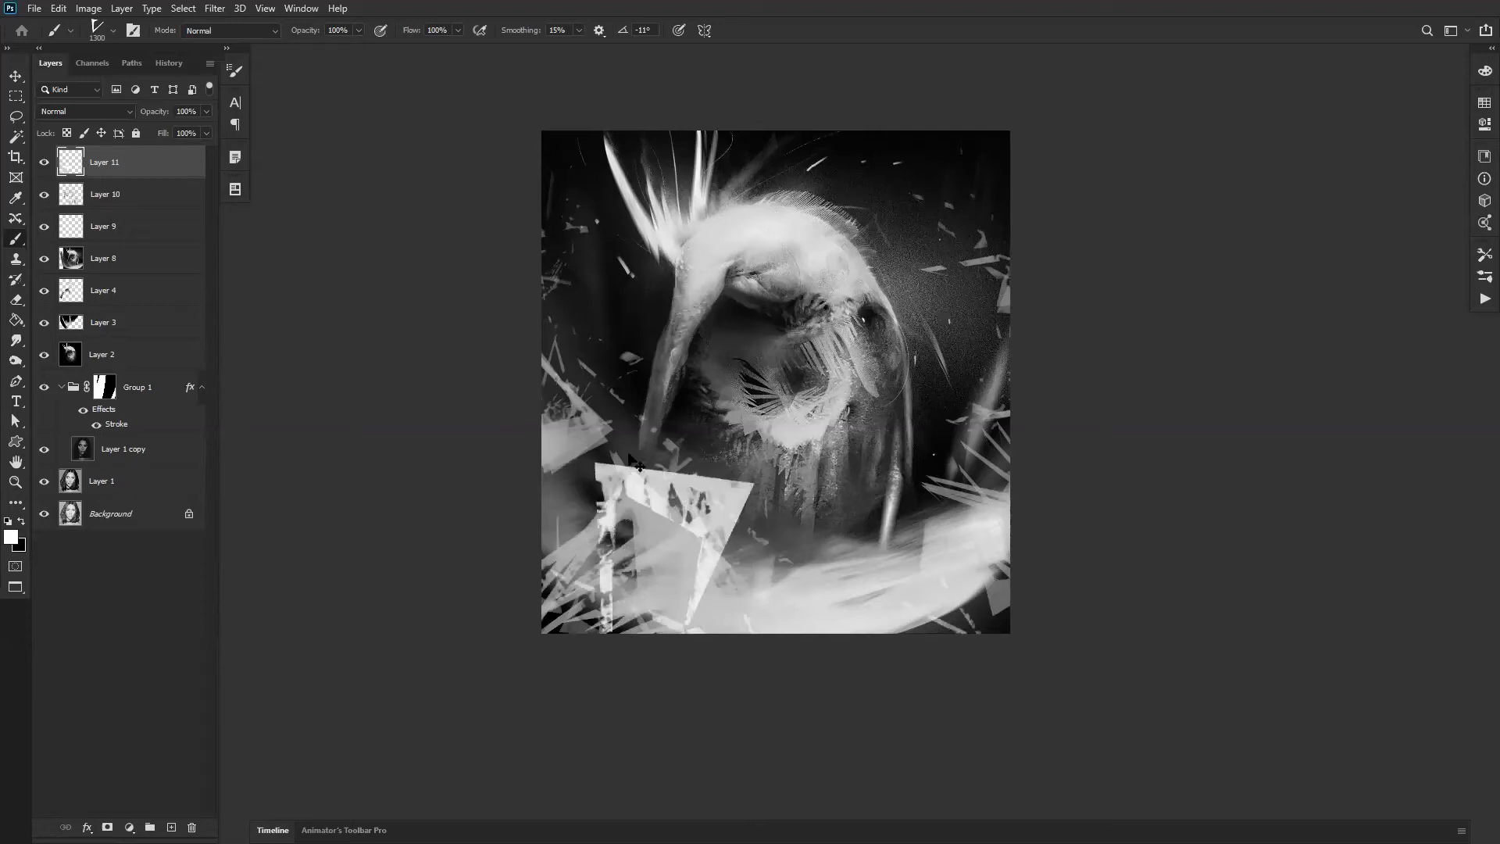
pyautogui.click(562, 473)
pyautogui.press('[')
pyautogui.press('[')
pyautogui.press('[')
pyautogui.press('[')
pyautogui.press('[')
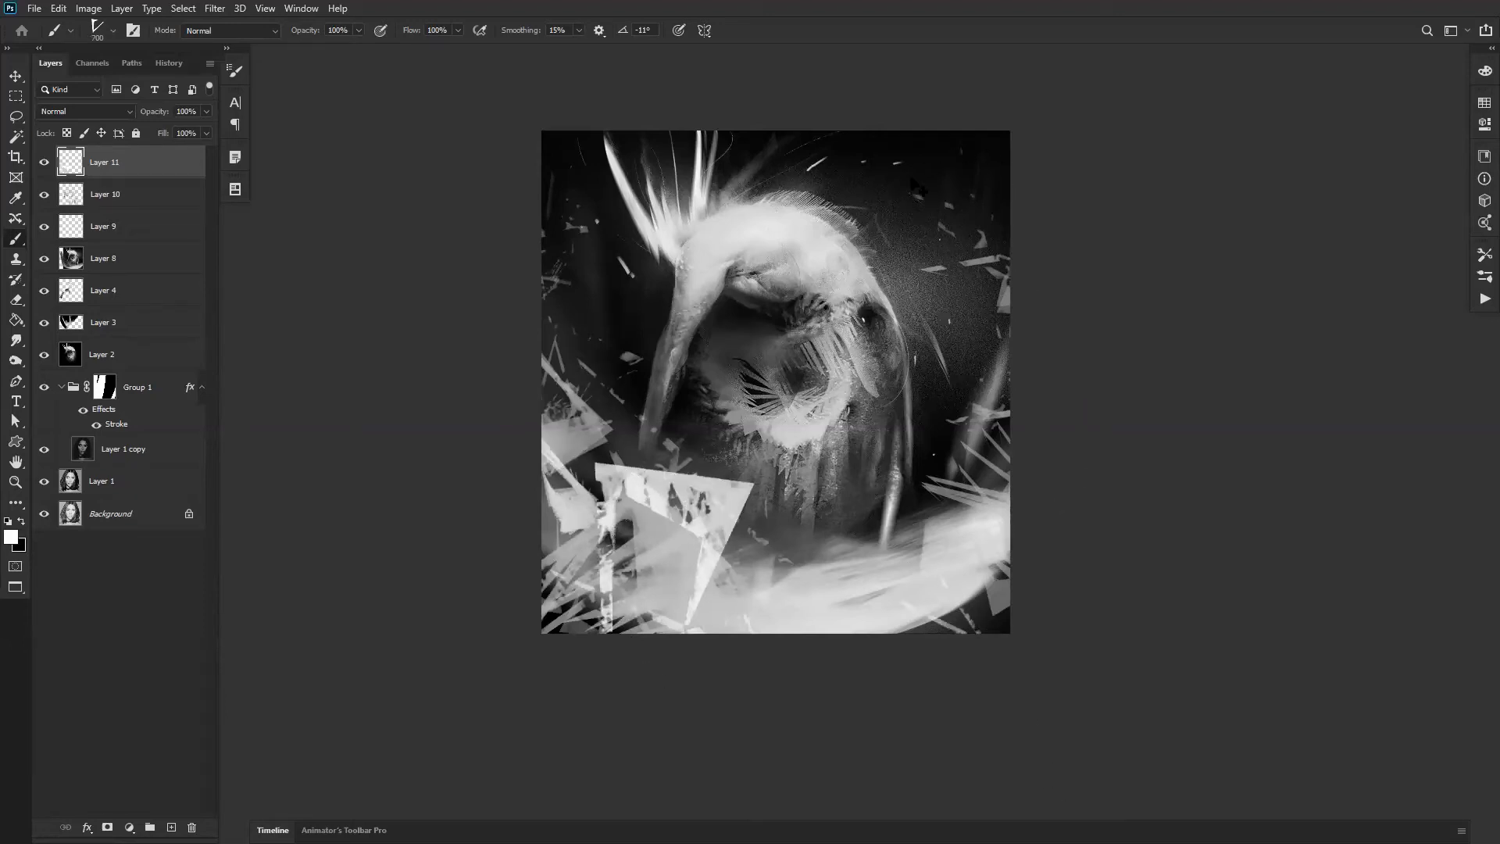
# Step: Stamp a grey shard near the painting's upper-right edge in a tone sampled from the nearby shards, undoing the unwanted strokes
pyautogui.keyDown('alt'); pyautogui.click(944, 270); pyautogui.keyUp('alt')
pyautogui.keyDown('alt'); pyautogui.click(931, 266); pyautogui.keyUp('alt')
pyautogui.moveTo(926, 183); pyautogui.dragTo(1014, 292)
pyautogui.hotkey('ctrl', 'z')
pyautogui.moveTo(916, 148)
pyautogui.mouseDown()
pyautogui.moveTo(994, 205)
pyautogui.moveTo(952, 174)
pyautogui.moveTo(1029, 205)
pyautogui.mouseUp()
pyautogui.hotkey('ctrl', 'z')
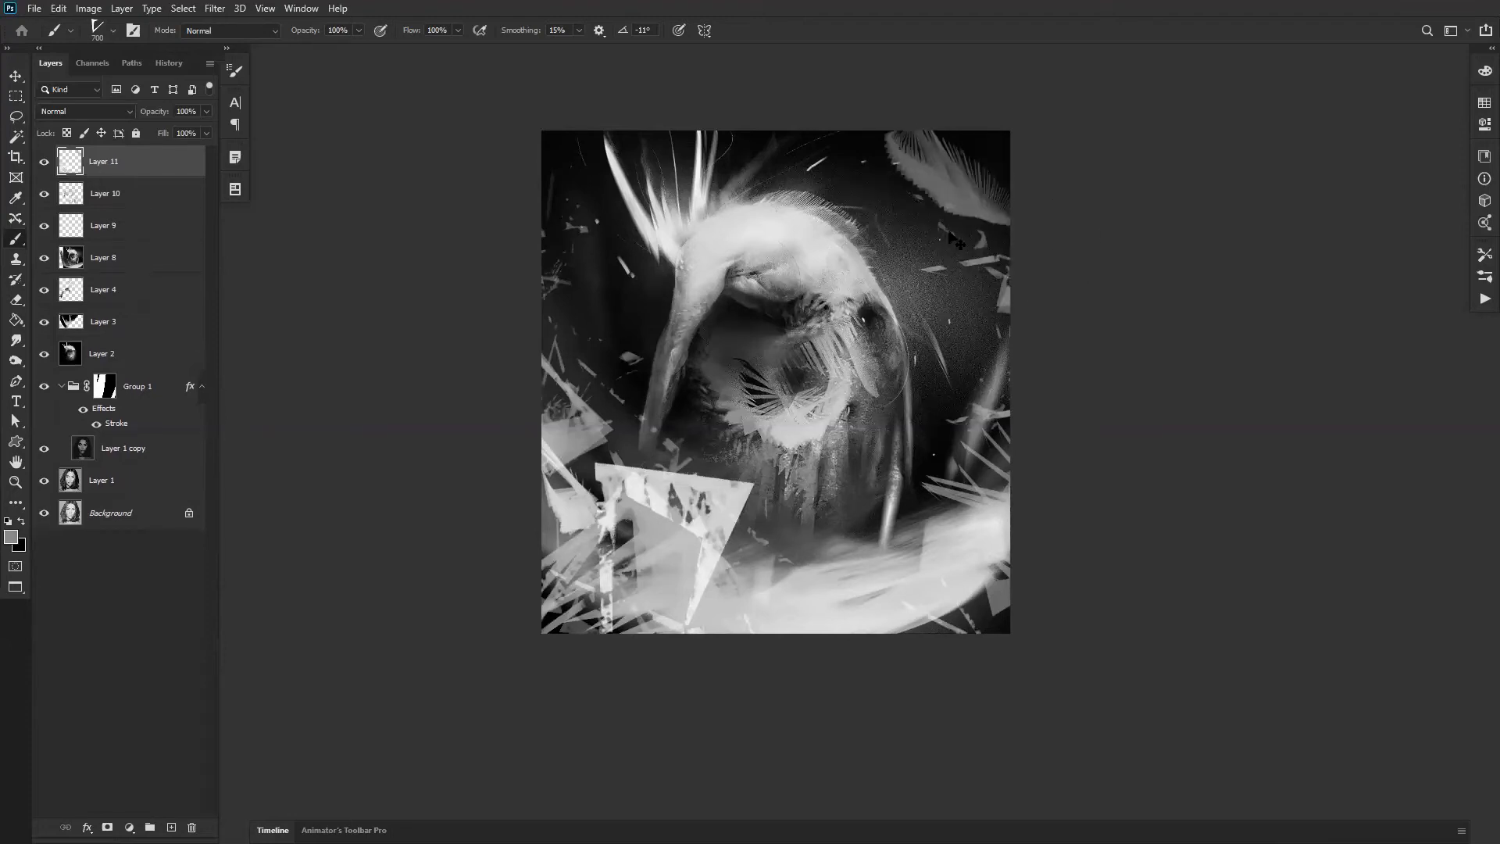
pyautogui.hotkey('ctrl', 'z')
pyautogui.moveTo(930, 188); pyautogui.dragTo(1017, 326)
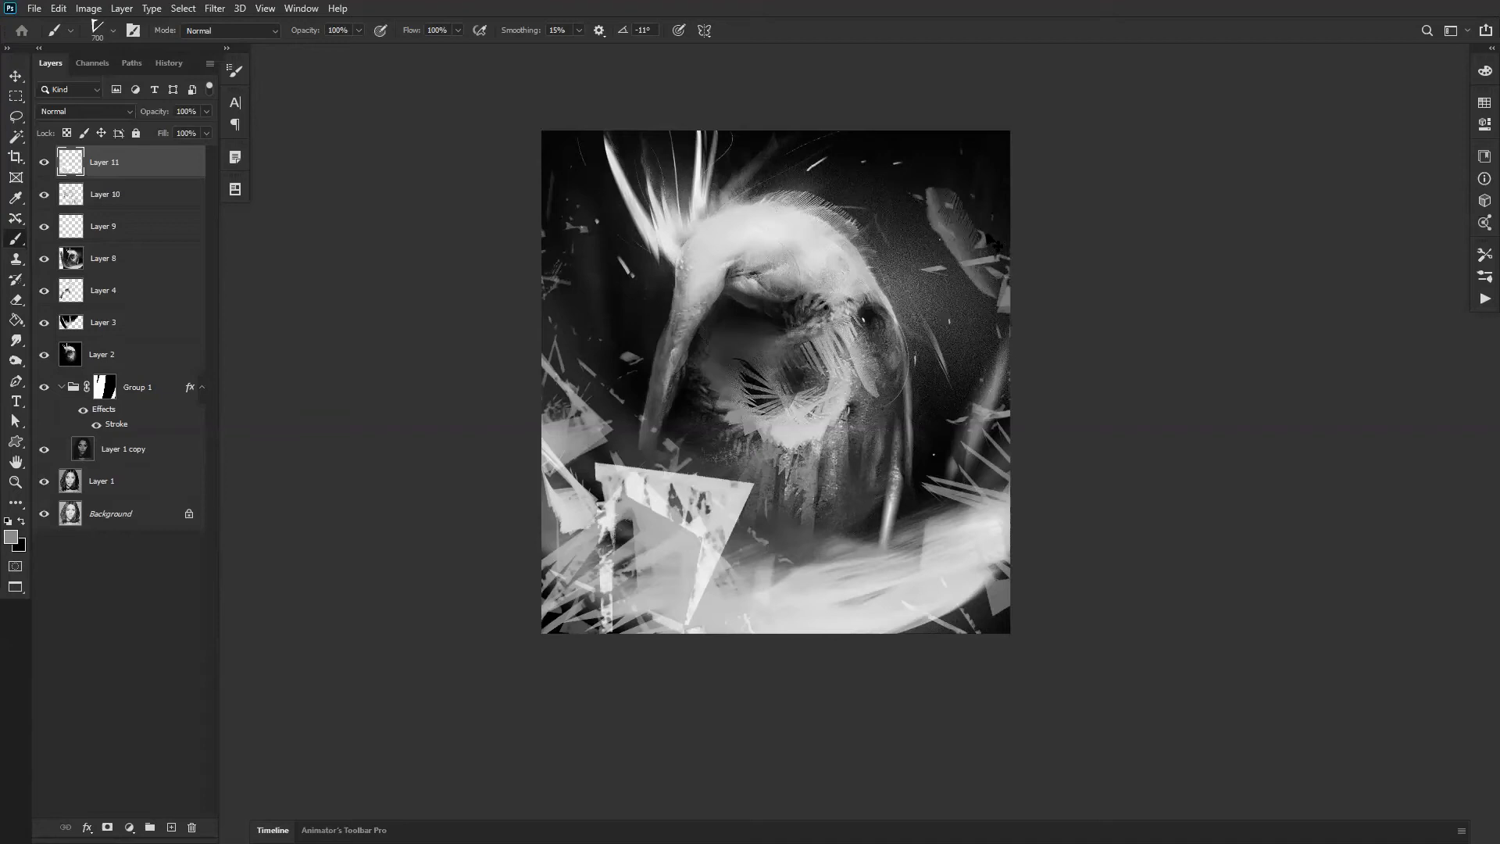
pyautogui.moveTo(492, 290)
pyautogui.mouseDown()
pyautogui.moveTo(525, 245)
pyautogui.moveTo(605, 390)
pyautogui.mouseUp()
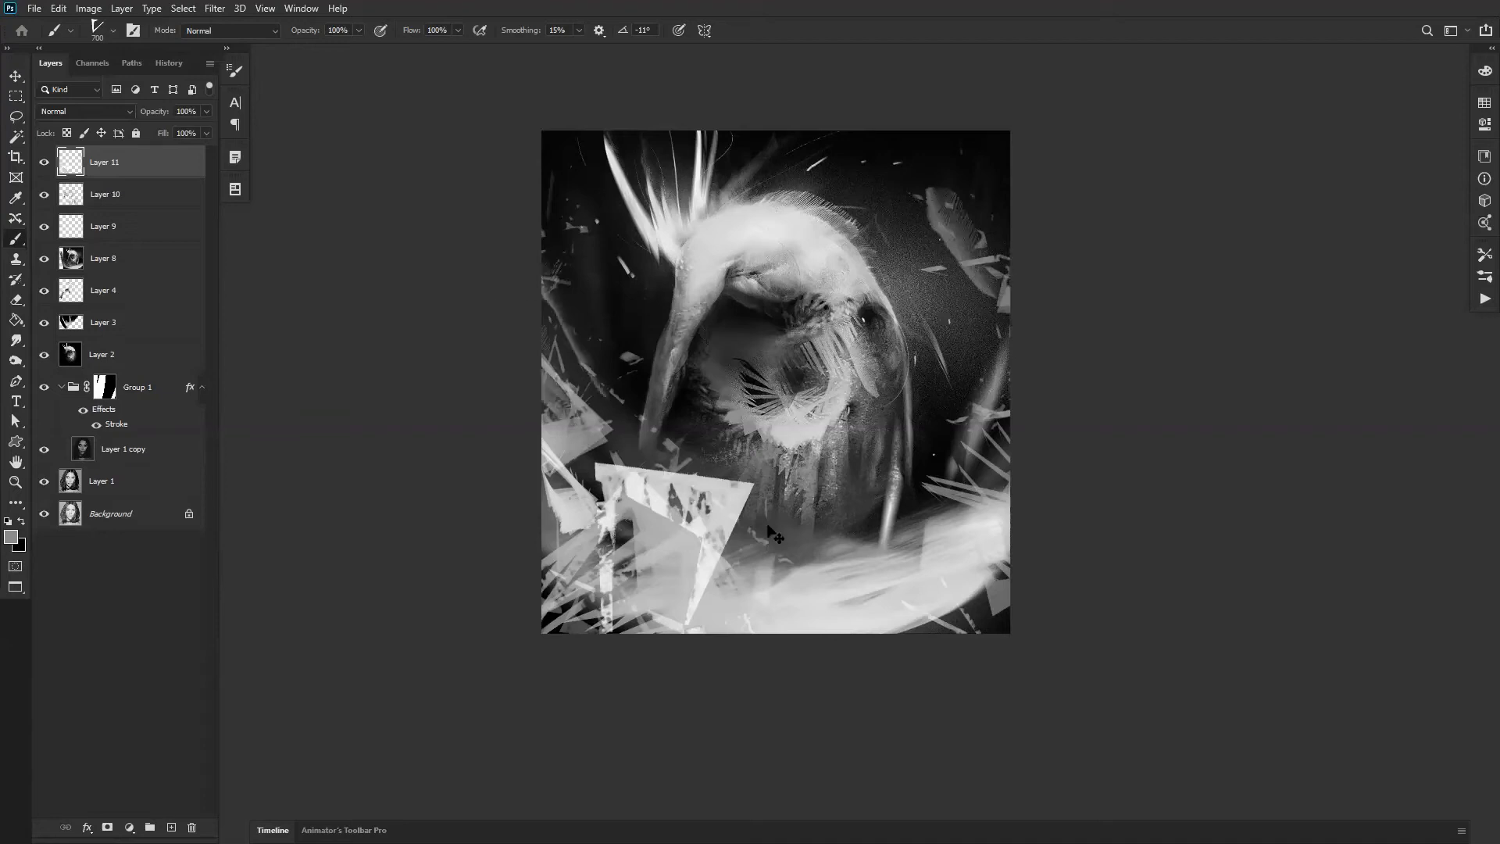
pyautogui.hotkey('ctrl', 'z')
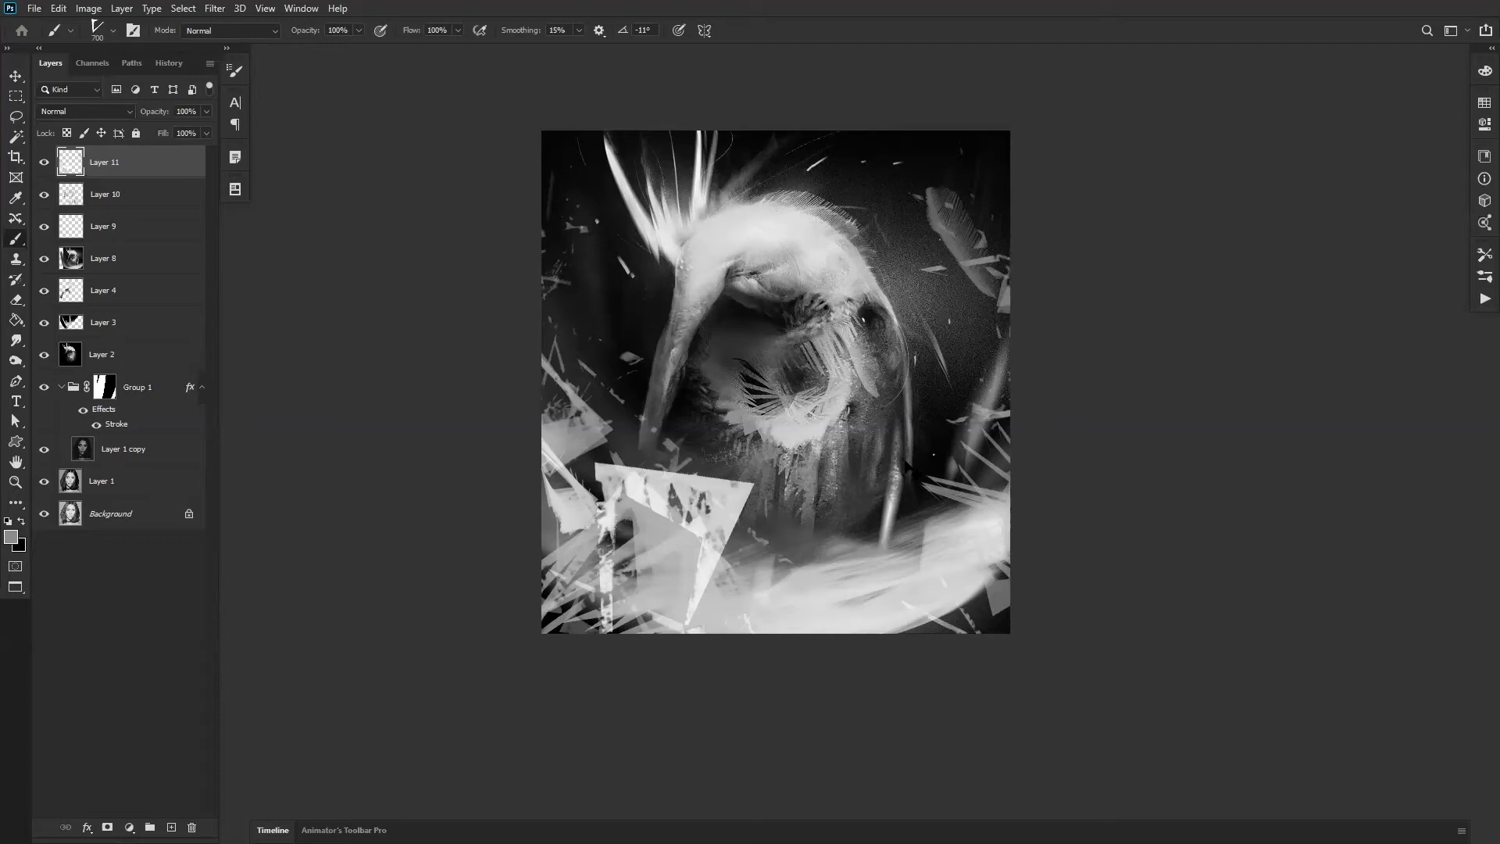
# Step: Apply a Motion Blur to Layer 11 with an angle of 90° and a distance of 35 pixels
pyautogui.hotkey('ctrl', 'alt', 'f')
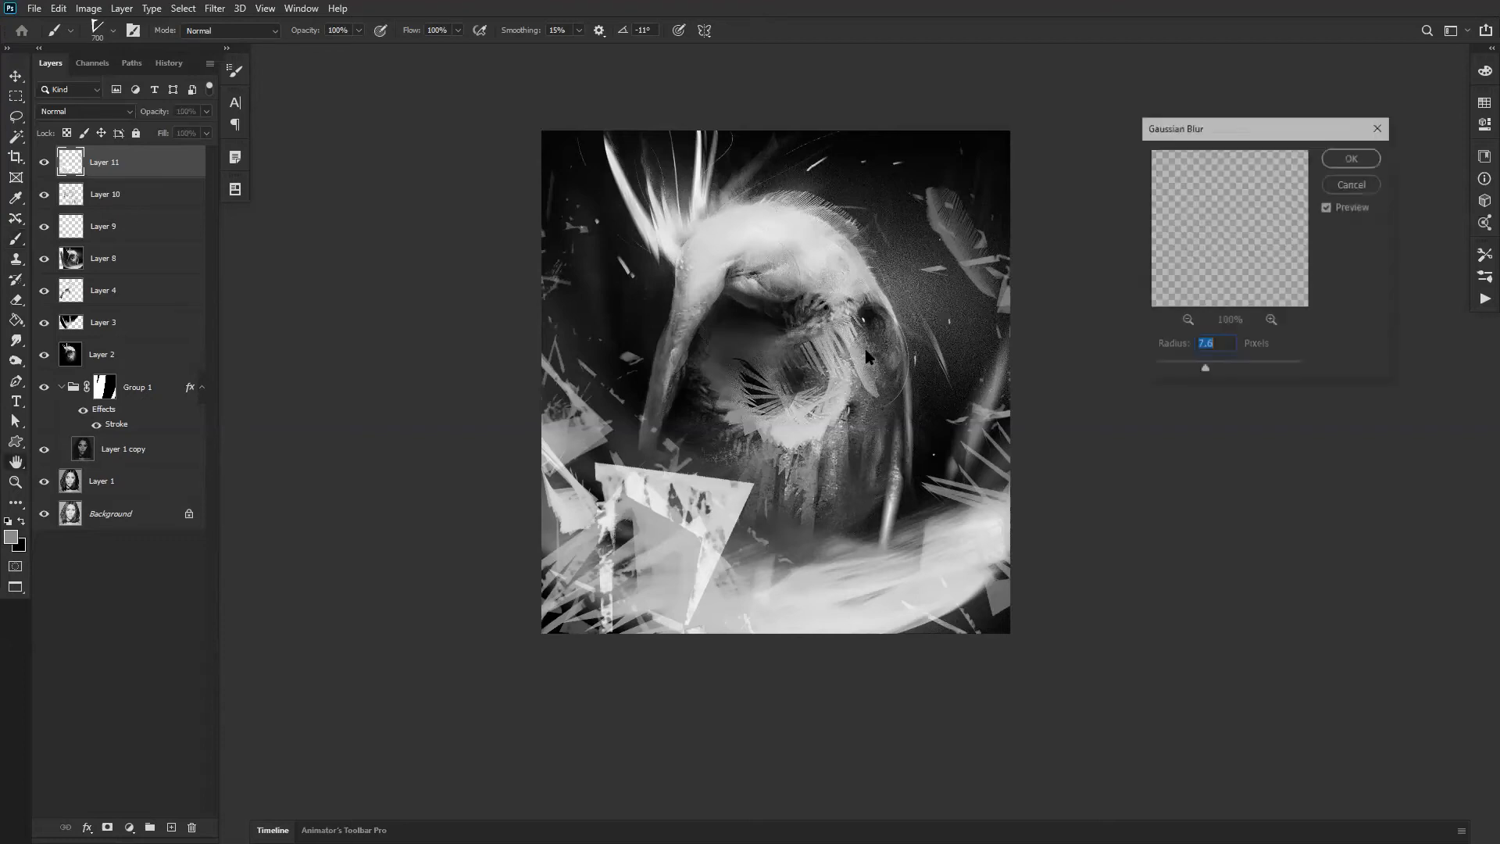
pyautogui.click(1365, 180)
pyautogui.hotkey('ctrl', 'alt', 'f')
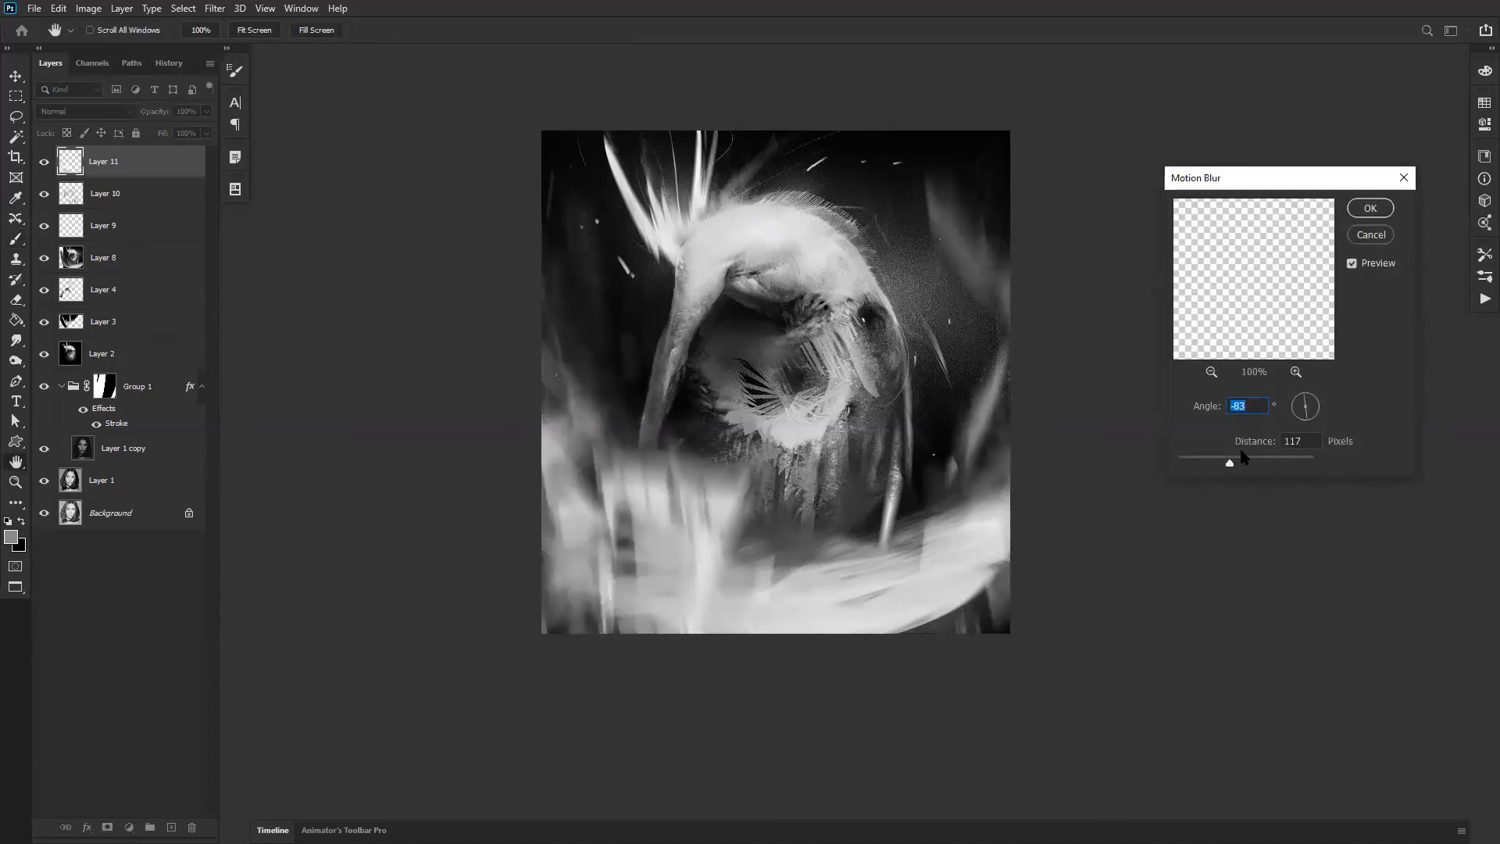
pyautogui.click(1305, 396)
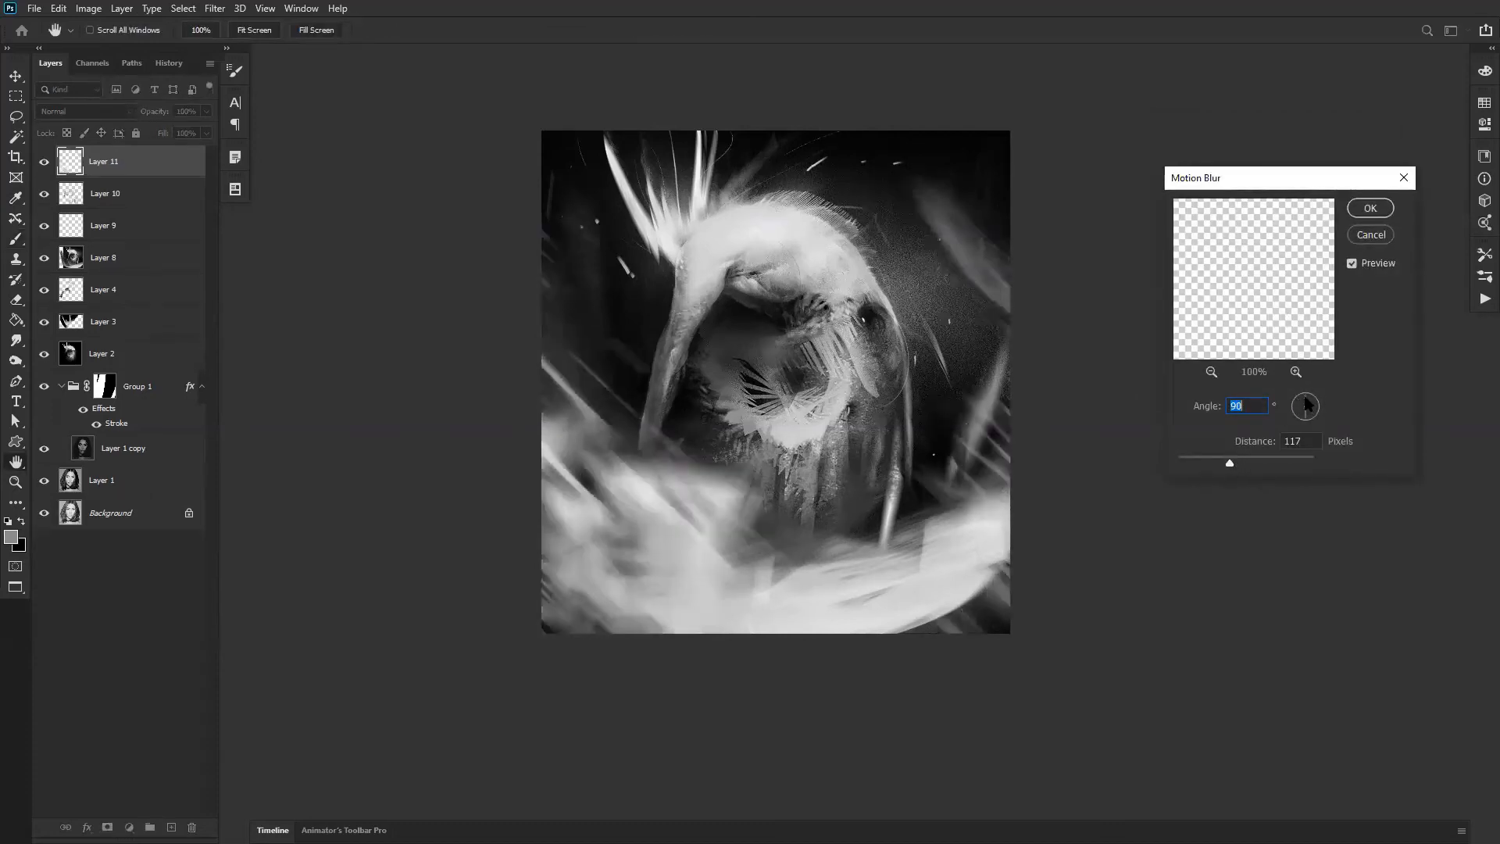
pyautogui.moveTo(1210, 463)
pyautogui.mouseDown()
pyautogui.moveTo(1189, 463)
pyautogui.moveTo(1204, 464)
pyautogui.mouseUp()
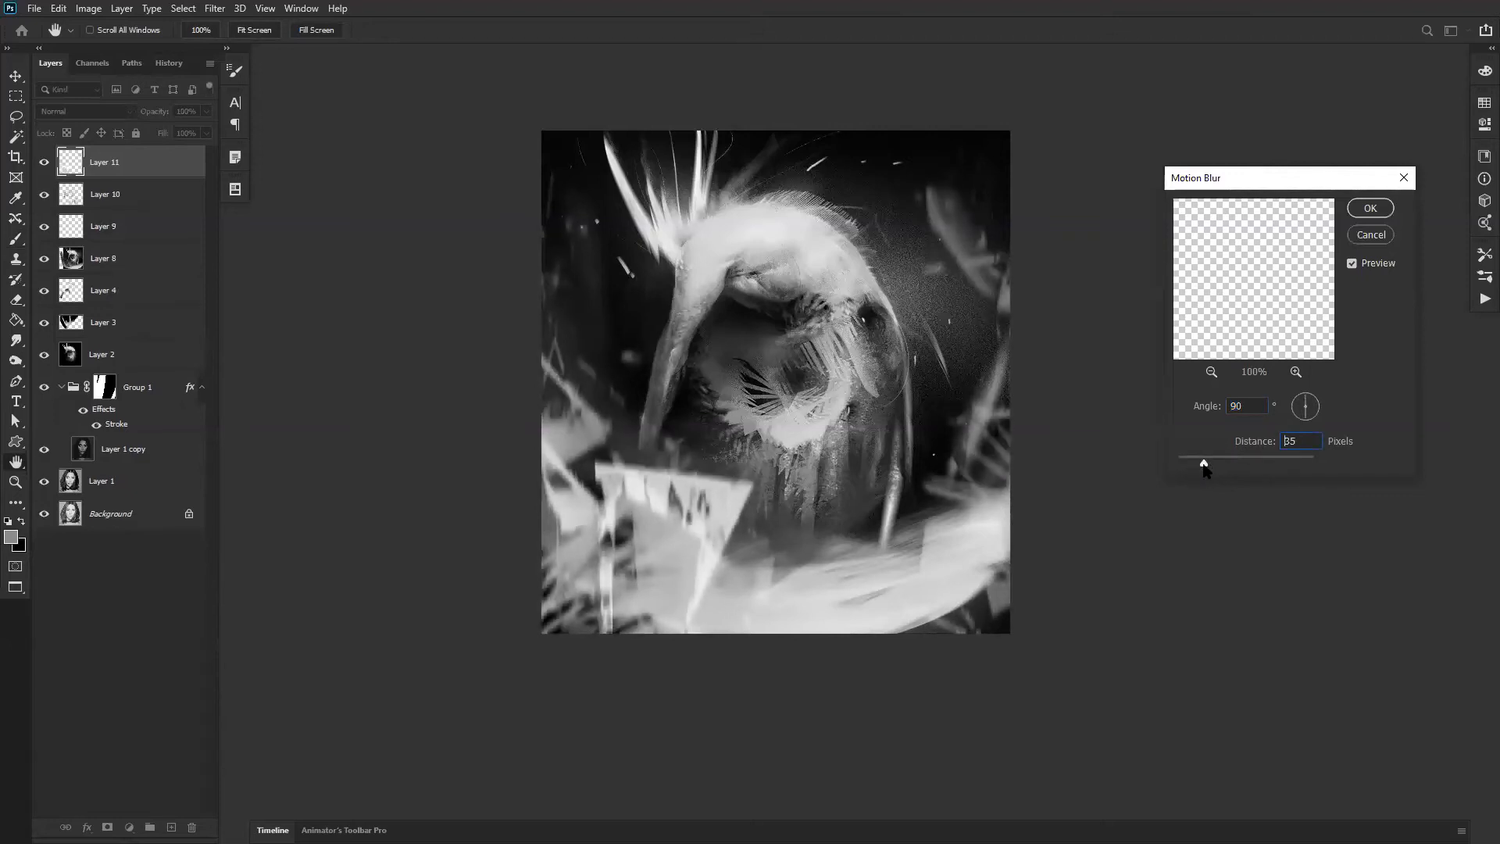
pyautogui.click(1371, 208)
# Step: Erase the hard vertical shard edges in the lower-left foreground with a soft eraser
pyautogui.press('[')
pyautogui.press('[')
pyautogui.press('[')
pyautogui.press('[')
pyautogui.press('[')
pyautogui.press('[')
pyautogui.press('[')
pyautogui.press('[')
pyautogui.moveTo(611, 463); pyautogui.dragTo(603, 619)
pyautogui.hotkey('ctrl', 'z')
pyautogui.moveTo(626, 532); pyautogui.dragTo(625, 572)
pyautogui.press(']')
pyautogui.press(']')
pyautogui.press(']')
pyautogui.moveTo(619, 474); pyautogui.dragTo(637, 622)
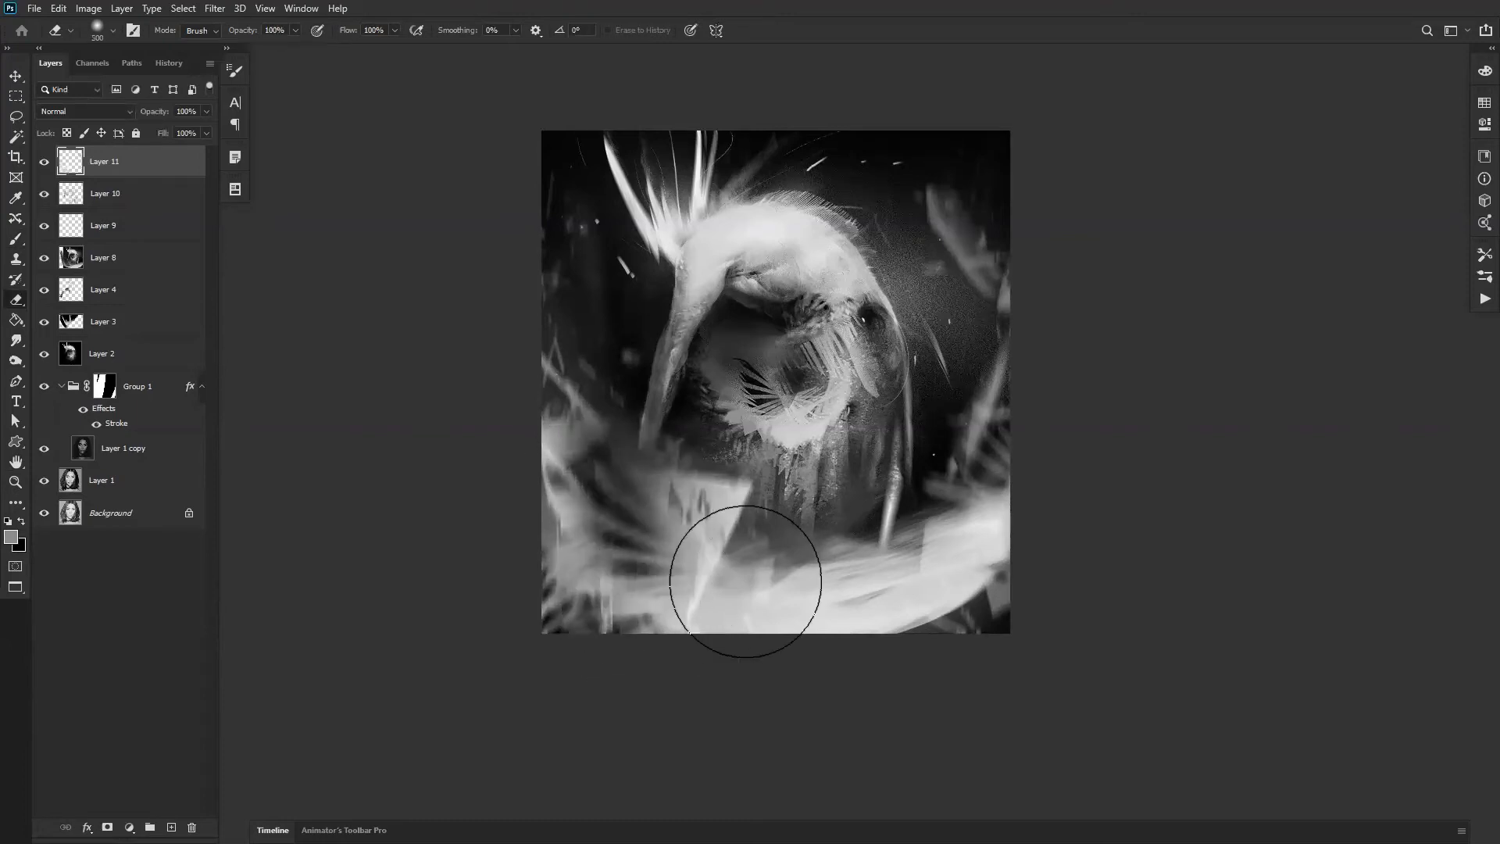
# Step: Fade the blurred shards along both side edges of the painting with the 500 px soft eraser
pyautogui.moveTo(614, 435); pyautogui.dragTo(556, 449)
pyautogui.moveTo(1018, 211)
pyautogui.mouseDown()
pyautogui.moveTo(1044, 485)
pyautogui.moveTo(1034, 556)
pyautogui.mouseUp()
pyautogui.moveTo(571, 338); pyautogui.dragTo(655, 311)
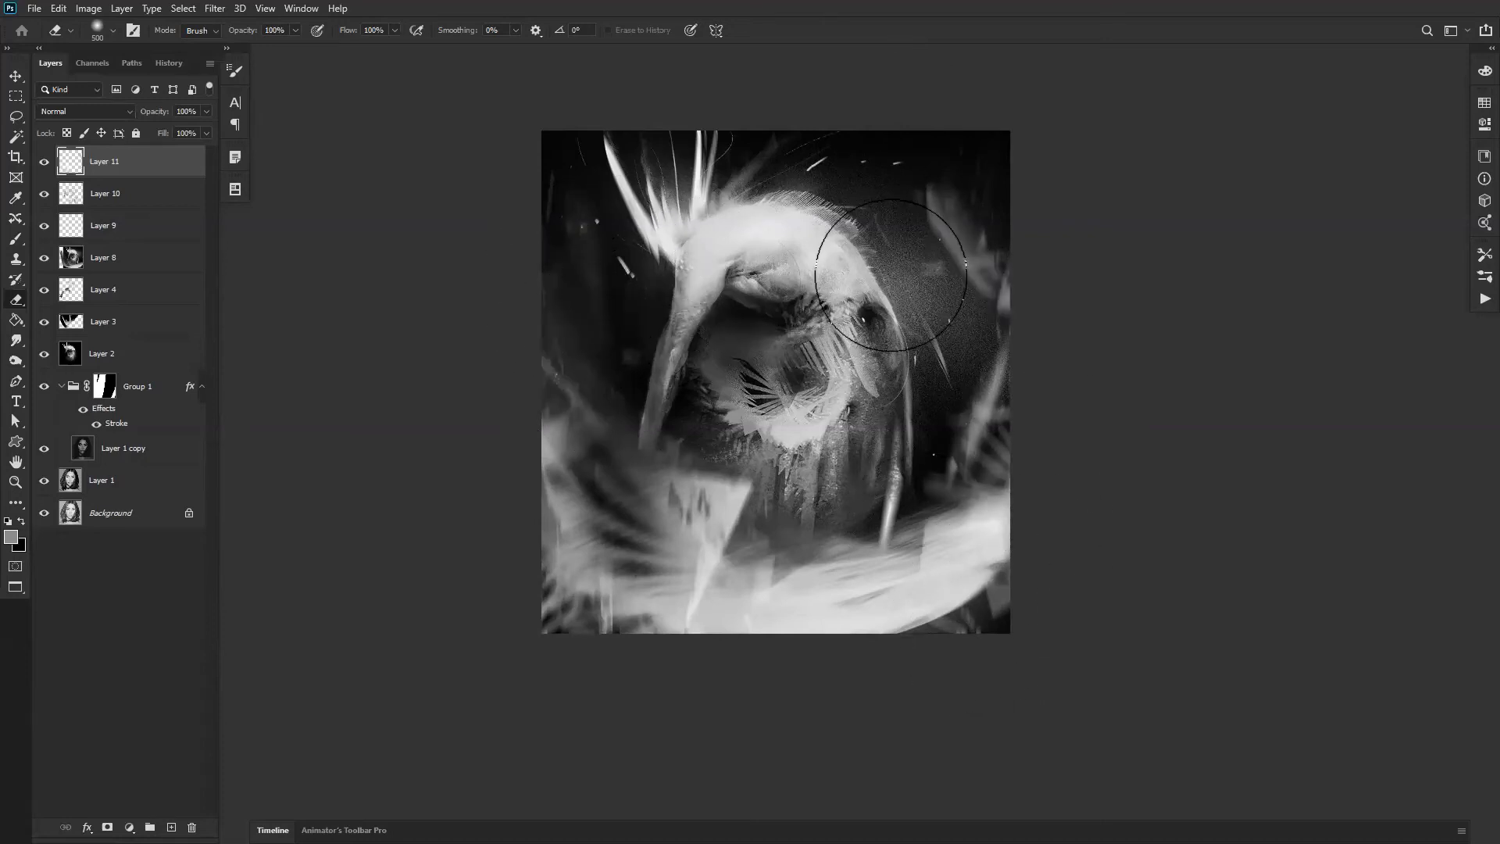
# Step: Lasso an area below the creature's ring-shaped mouth and paint black shading inside it with the shard brush
pyautogui.press('z')
pyautogui.click(892, 371)
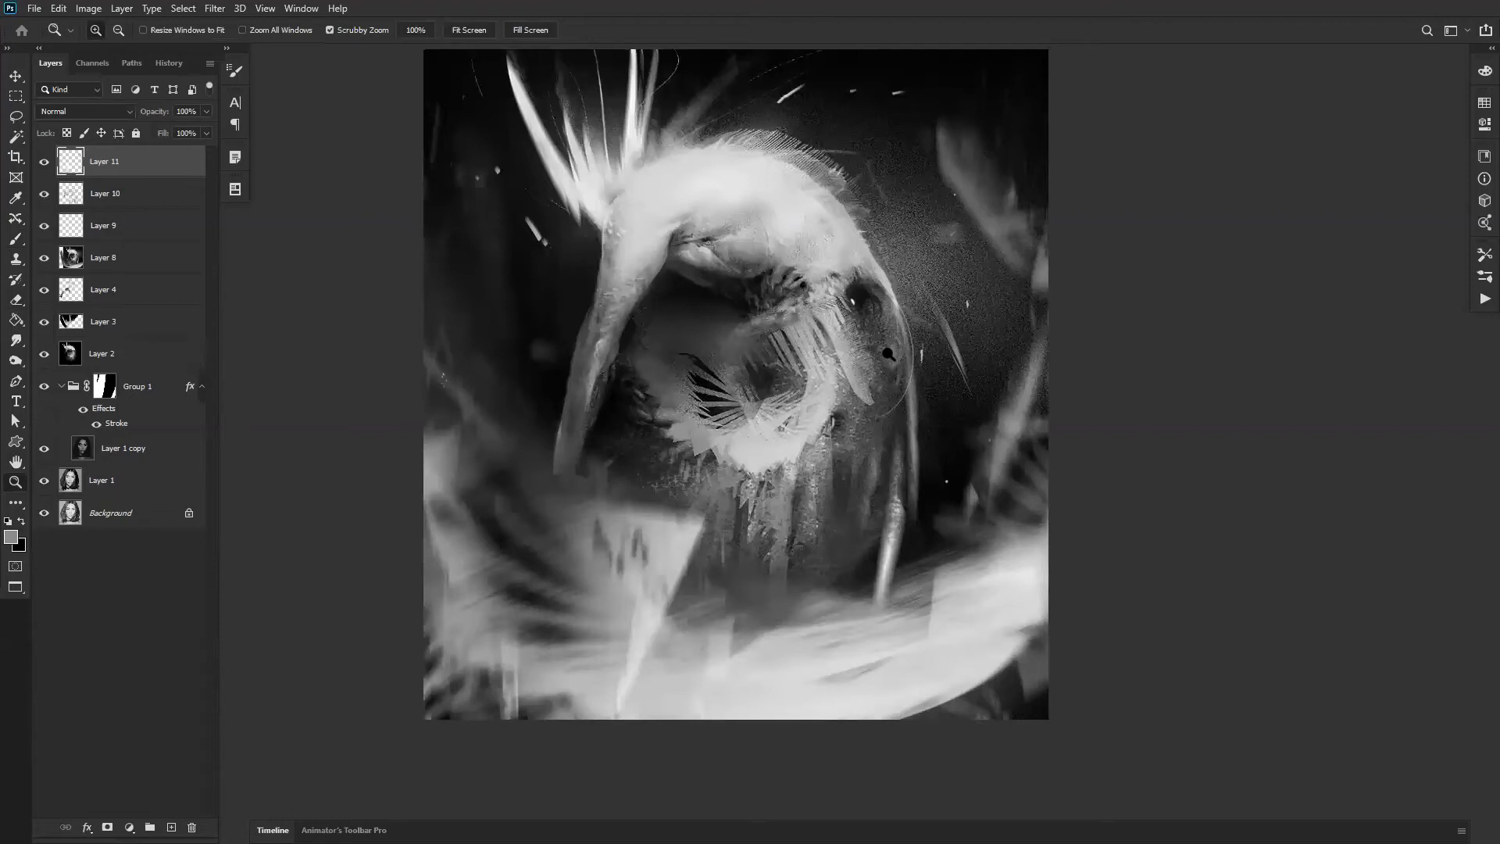
pyautogui.press('b')
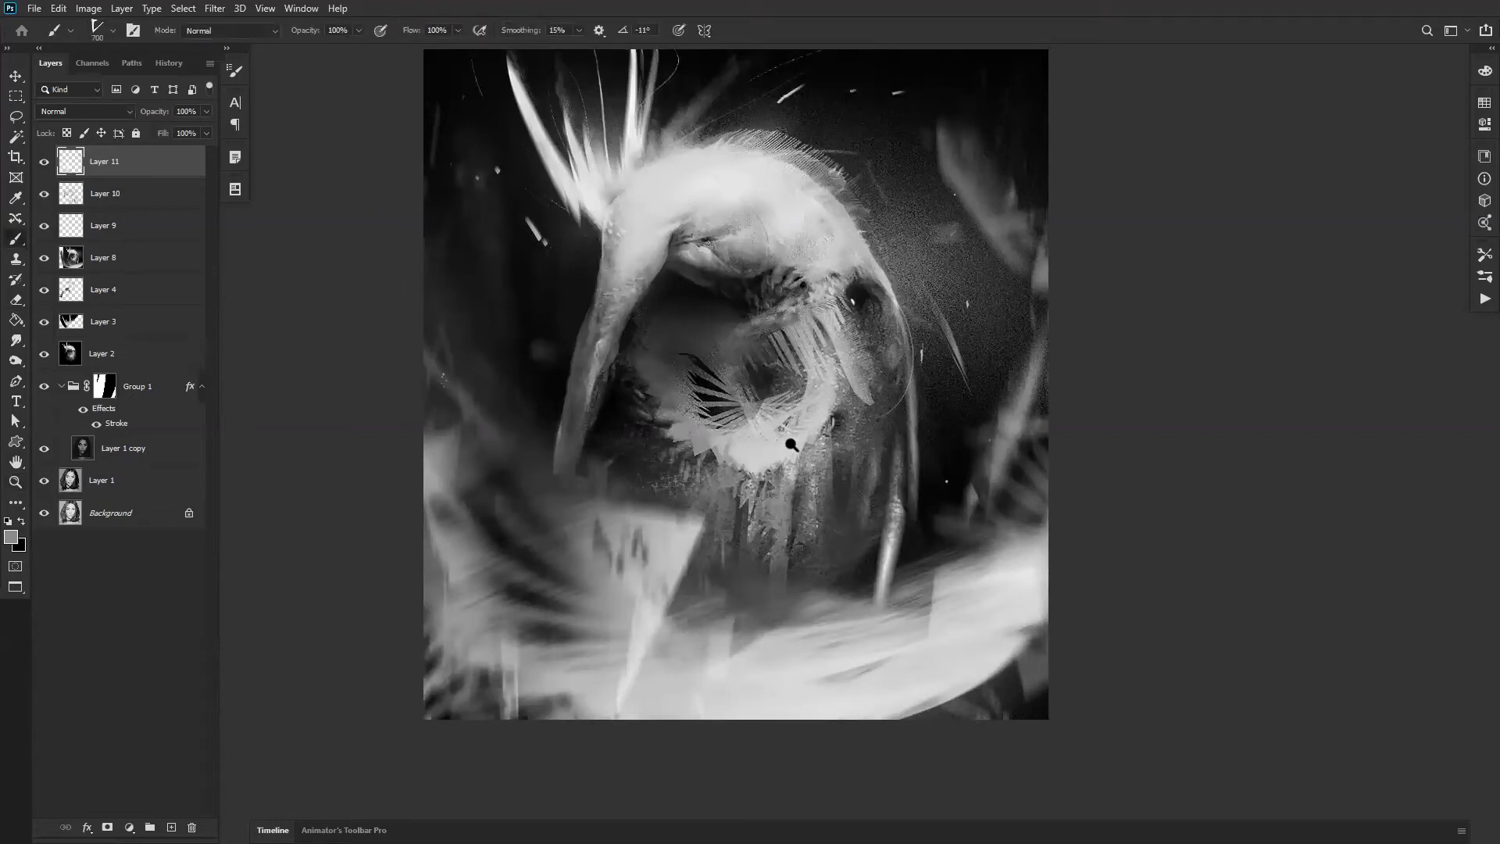
pyautogui.press('l')
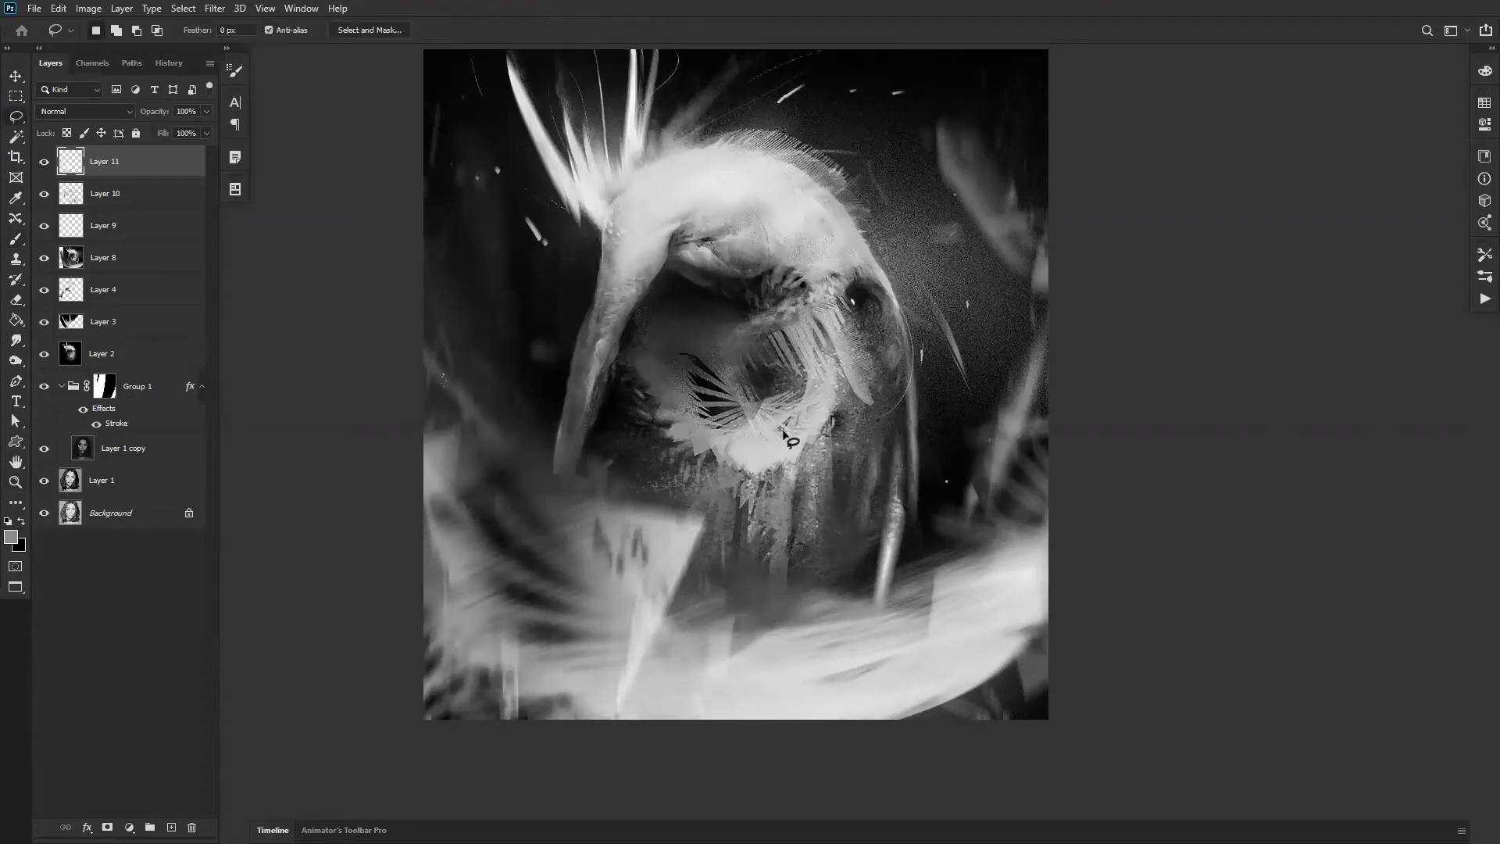
pyautogui.moveTo(786, 531)
pyautogui.mouseDown()
pyautogui.moveTo(833, 536)
pyautogui.moveTo(775, 506)
pyautogui.moveTo(828, 444)
pyautogui.moveTo(774, 500)
pyautogui.mouseUp()
pyautogui.press('b')
pyautogui.press('d')
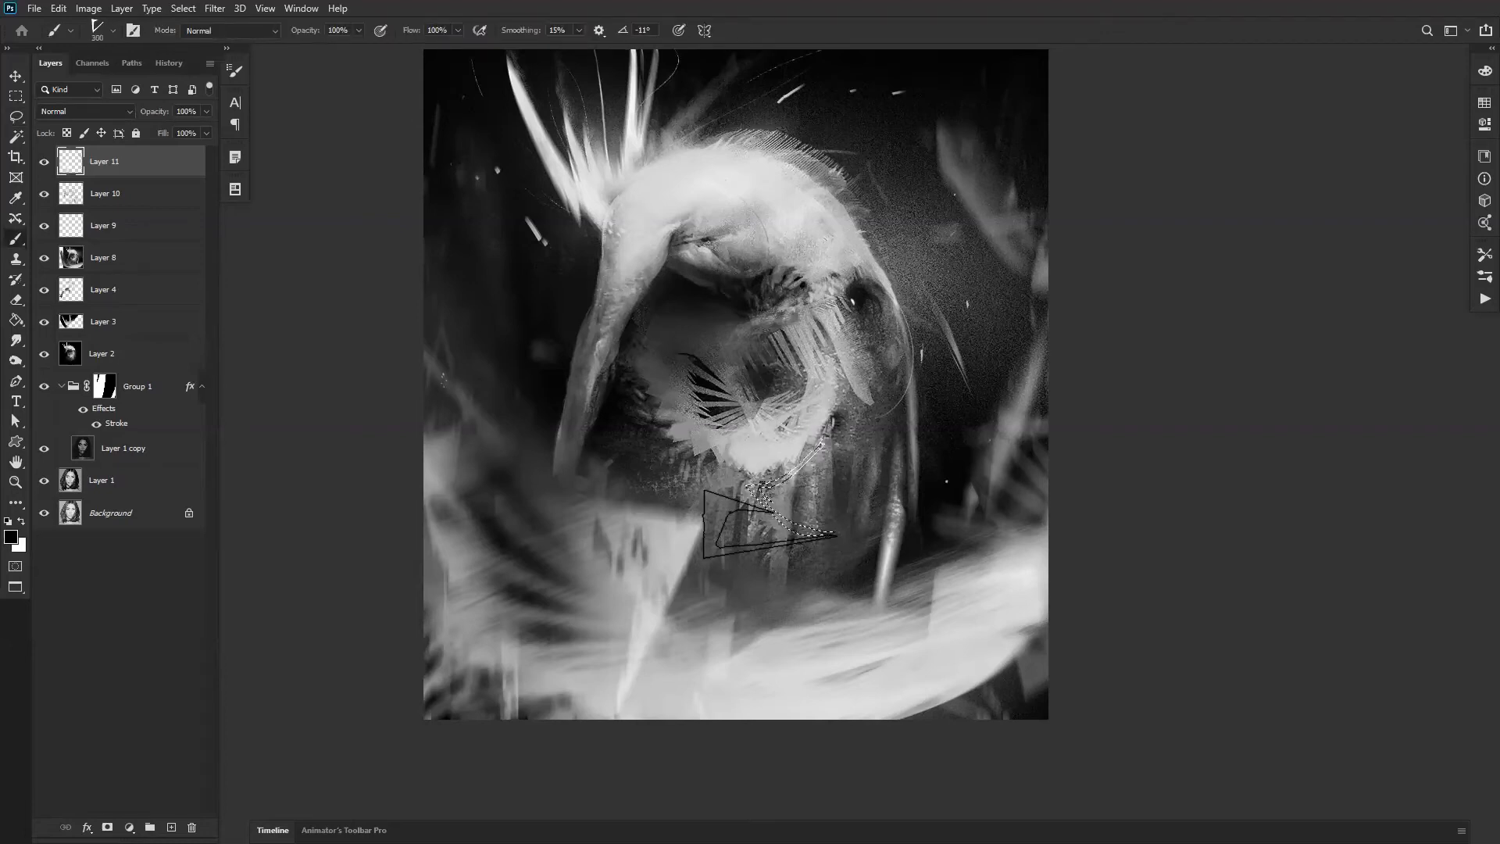
pyautogui.press(']')
pyautogui.press(']')
pyautogui.press(']')
pyautogui.moveTo(779, 456); pyautogui.dragTo(799, 594)
pyautogui.moveTo(824, 470); pyautogui.dragTo(842, 598)
pyautogui.hotkey('ctrl', 'd')
# Step: Smudge the new black marks below the ring into the hanging drips at 25% strength
pyautogui.press('r')
pyautogui.moveTo(795, 464); pyautogui.dragTo(814, 451)
pyautogui.moveTo(797, 522); pyautogui.dragTo(784, 520)
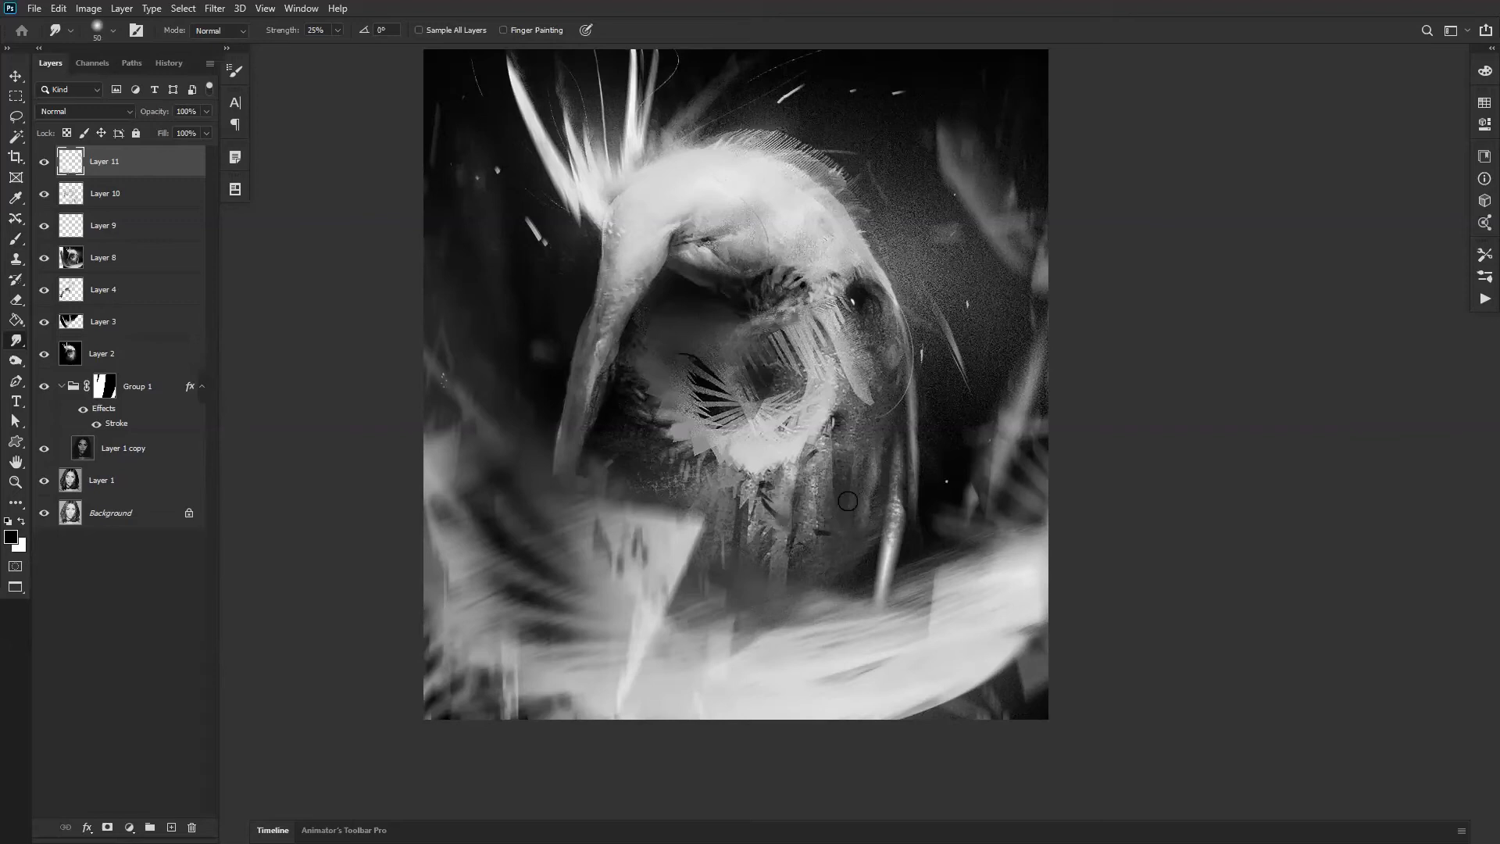
# Step: Lasso the lower-left rim of the ring, paint black shading inside the selection and smudge it into the form
pyautogui.press('l')
pyautogui.moveTo(672, 440)
pyautogui.mouseDown()
pyautogui.moveTo(635, 472)
pyautogui.moveTo(723, 508)
pyautogui.moveTo(644, 446)
pyautogui.moveTo(676, 439)
pyautogui.moveTo(661, 476)
pyautogui.moveTo(685, 515)
pyautogui.moveTo(669, 497)
pyautogui.moveTo(751, 514)
pyautogui.mouseUp()
pyautogui.press('b')
pyautogui.moveTo(657, 484); pyautogui.dragTo(719, 517)
pyautogui.hotkey('ctrl', 'd')
pyautogui.press('r')
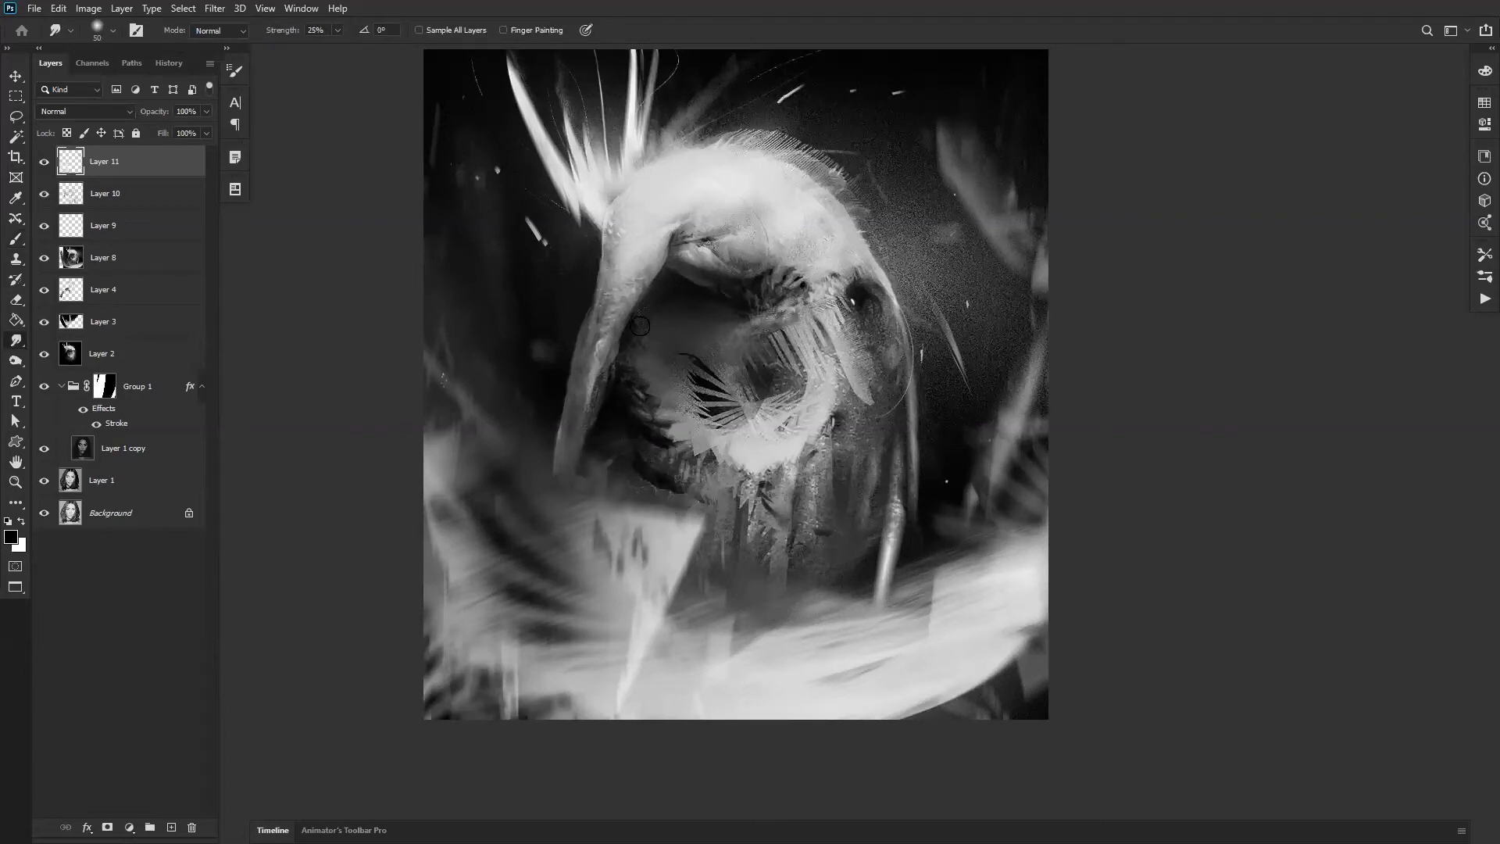
pyautogui.moveTo(808, 349); pyautogui.dragTo(826, 389)
# Step: Mirror the canvas horizontally and paint small lassoed specks white in the dark background beside the head, softening them with Smudge
pyautogui.press('F2')
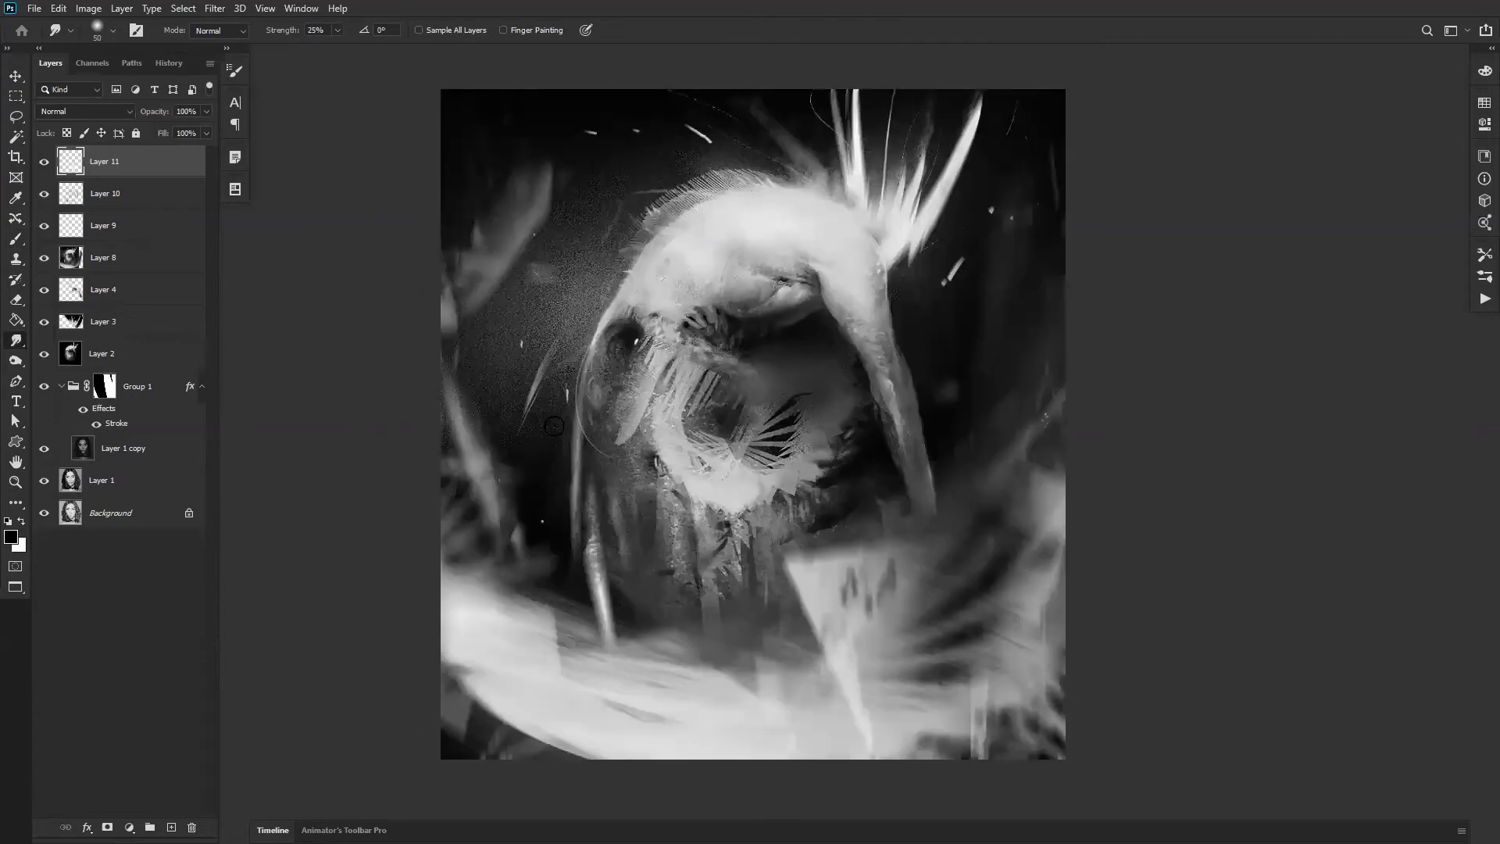
pyautogui.press('l')
pyautogui.moveTo(559, 376); pyautogui.dragTo(566, 371)
pyautogui.moveTo(563, 431); pyautogui.dragTo(560, 477)
pyautogui.moveTo(517, 366); pyautogui.dragTo(518, 375)
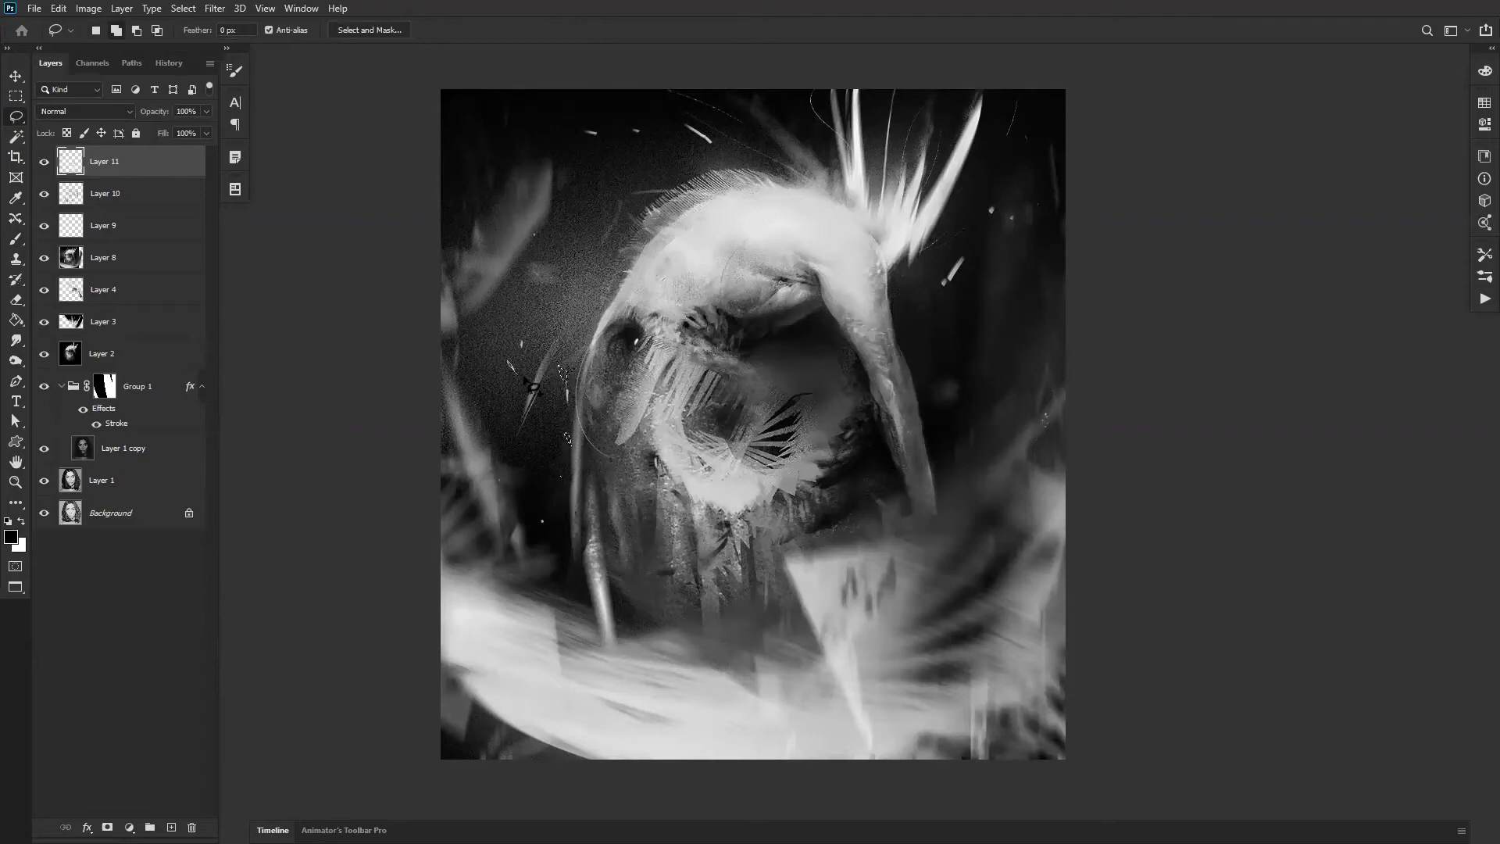
pyautogui.moveTo(511, 452); pyautogui.dragTo(508, 459)
pyautogui.press('b')
pyautogui.press('x')
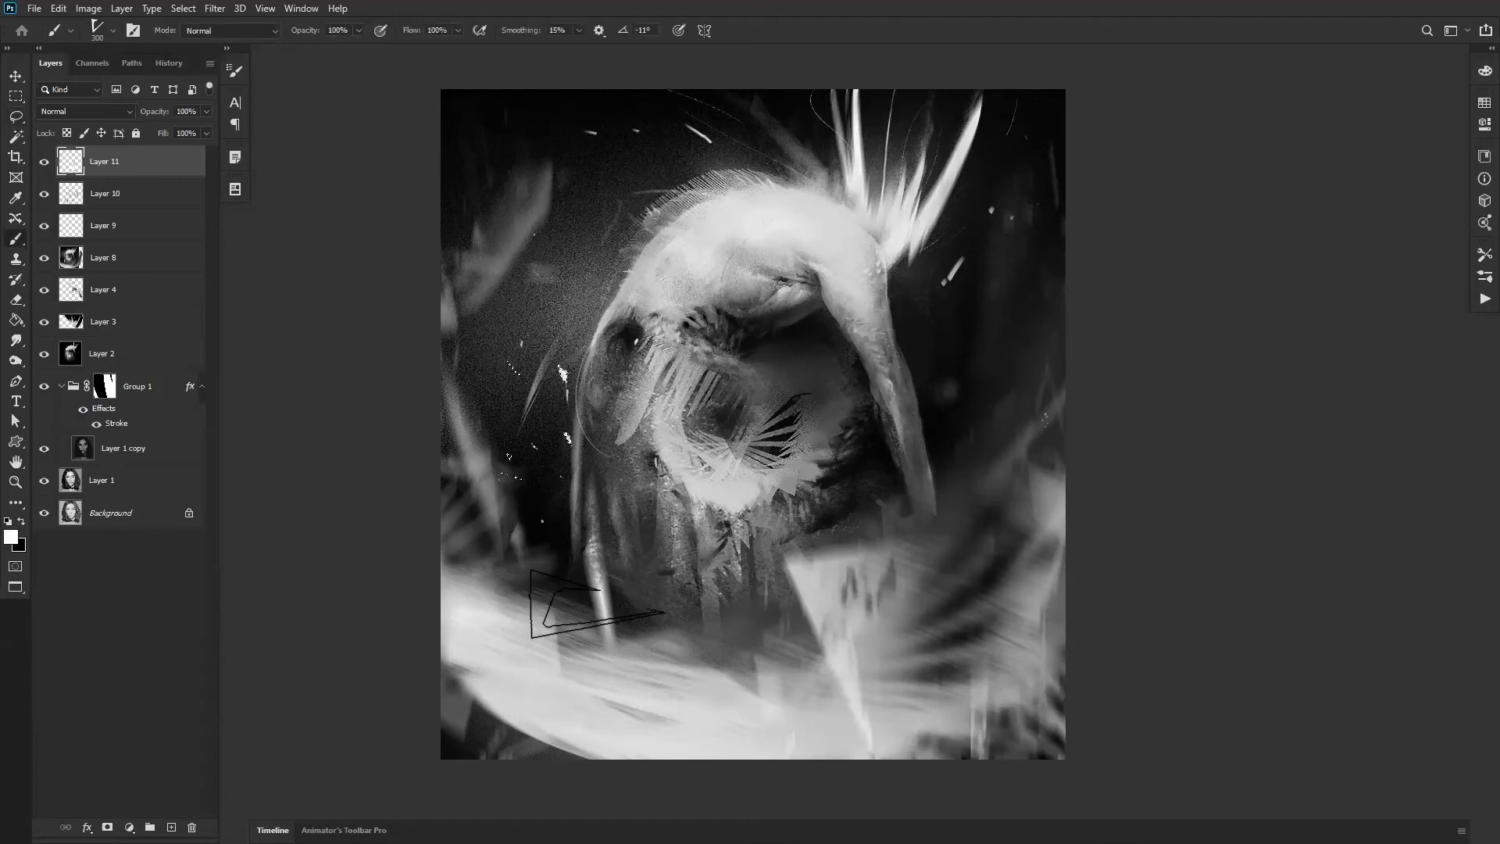
pyautogui.press('r')
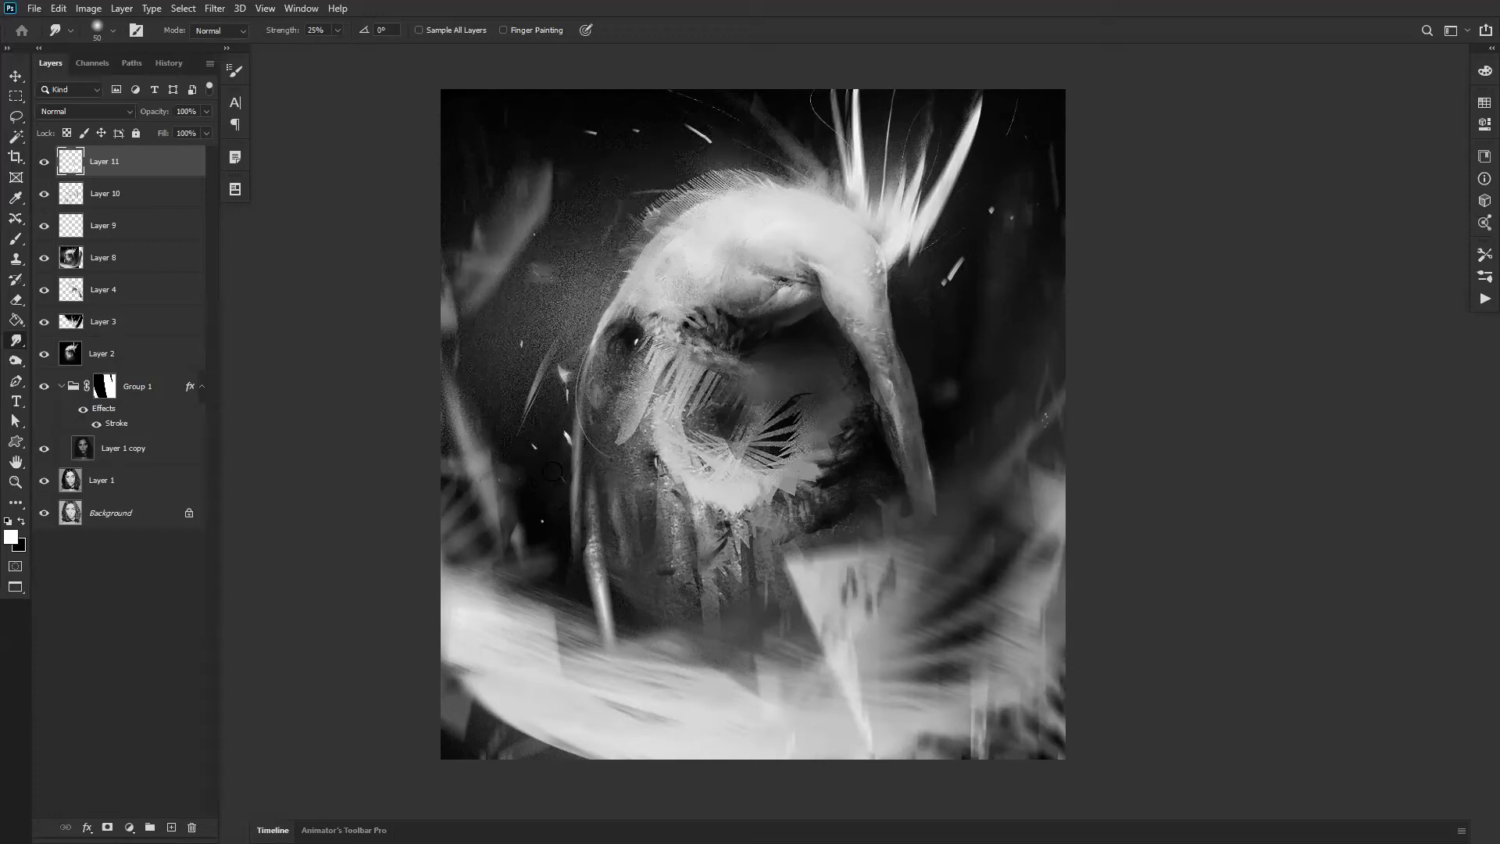
# Step: Add a small white highlight within a lassoed area on the drooping limb's inner edge, undoing unwanted strokes and smudging it
pyautogui.press('b')
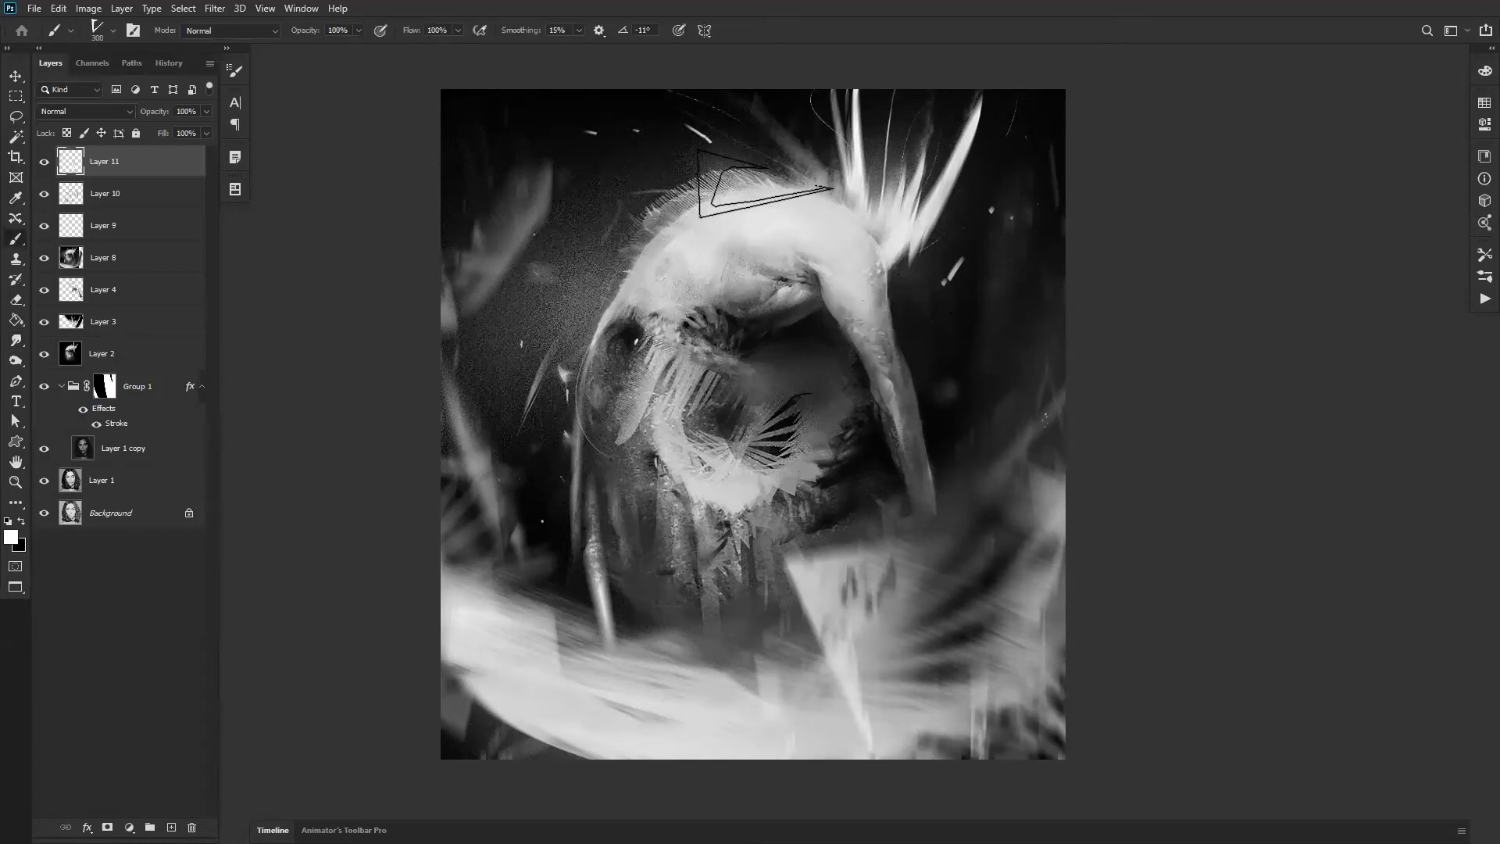
pyautogui.press('l')
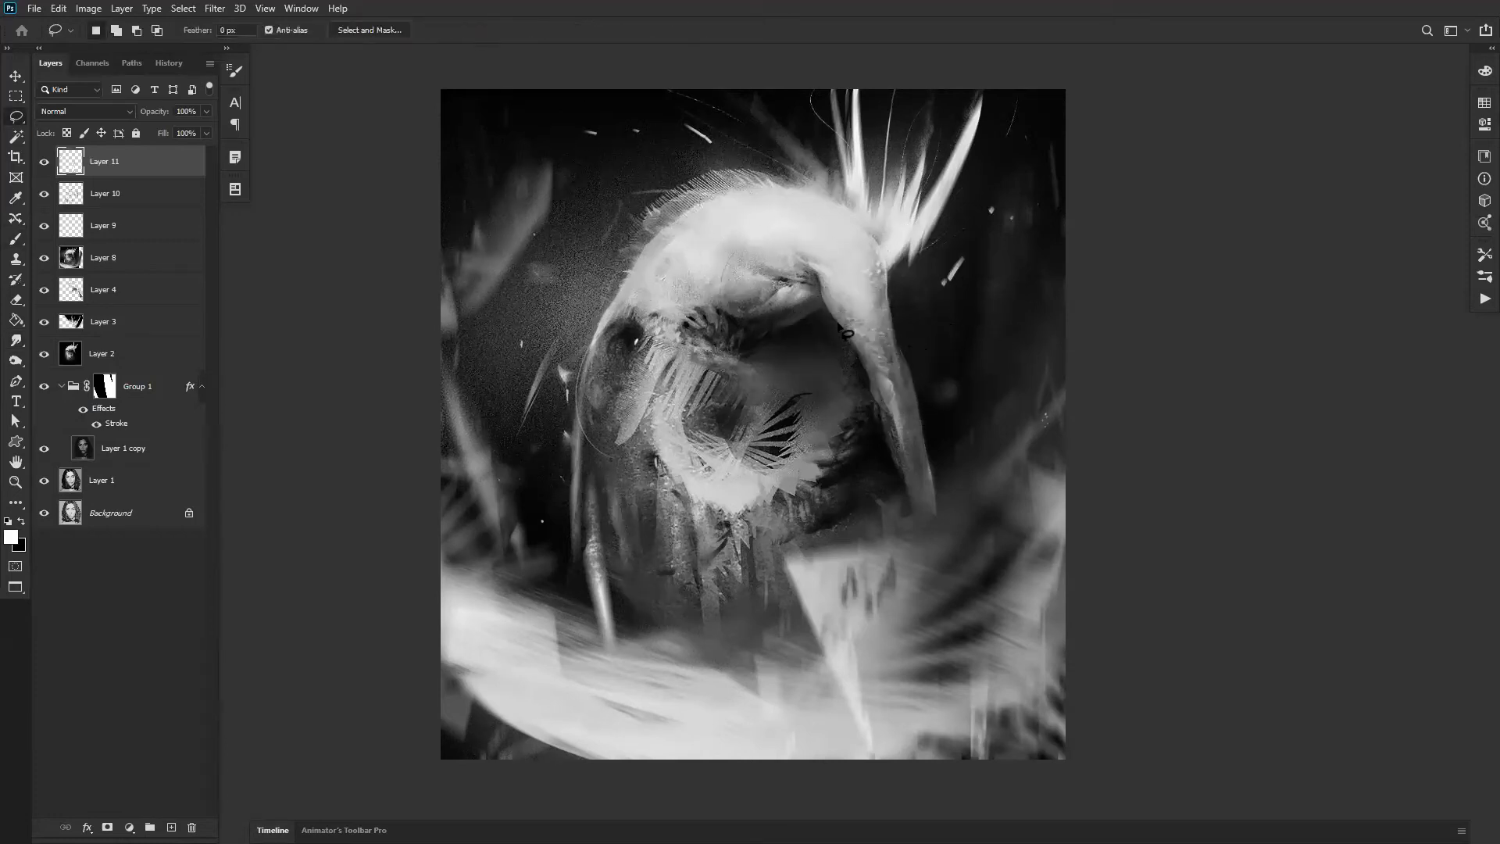
pyautogui.moveTo(840, 321)
pyautogui.mouseDown()
pyautogui.moveTo(918, 501)
pyautogui.moveTo(856, 341)
pyautogui.moveTo(901, 473)
pyautogui.moveTo(871, 402)
pyautogui.moveTo(928, 499)
pyautogui.moveTo(888, 431)
pyautogui.mouseUp()
pyautogui.press('b')
pyautogui.hotkey('ctrl', 'z')
pyautogui.press(']')
pyautogui.moveTo(862, 367); pyautogui.dragTo(929, 506)
pyautogui.hotkey('ctrl', 'z')
pyautogui.press(']')
pyautogui.moveTo(856, 356)
pyautogui.mouseDown()
pyautogui.moveTo(931, 510)
pyautogui.moveTo(857, 305)
pyautogui.moveTo(930, 503)
pyautogui.mouseUp()
pyautogui.hotkey('ctrl', 'z')
pyautogui.hotkey('ctrl', 'z')
pyautogui.hotkey('ctrl', 'd')
pyautogui.press('r')
pyautogui.moveTo(885, 365)
pyautogui.mouseDown()
pyautogui.moveTo(866, 348)
pyautogui.moveTo(918, 468)
pyautogui.moveTo(925, 557)
pyautogui.mouseUp()
# Step: Lasso thin slivers around the drooping limb, paint them white and smudge their ends into the background
pyautogui.press('l')
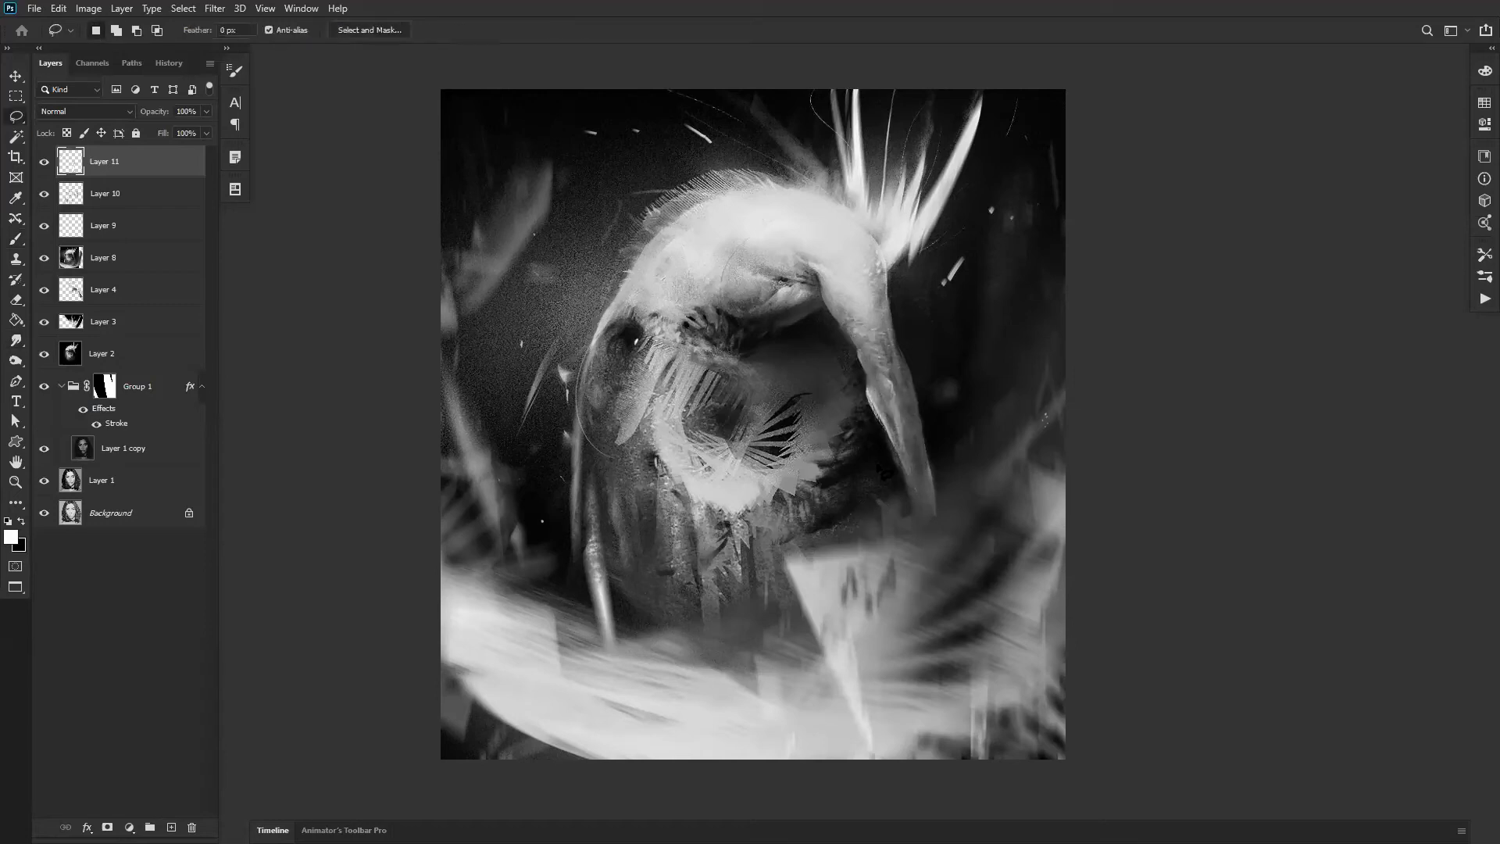
pyautogui.moveTo(915, 522); pyautogui.dragTo(841, 382)
pyautogui.moveTo(885, 469); pyautogui.dragTo(935, 592)
pyautogui.moveTo(934, 478); pyautogui.dragTo(929, 402)
pyautogui.moveTo(915, 290); pyautogui.dragTo(915, 296)
pyautogui.press('b')
pyautogui.hotkey('ctrl', 'd')
pyautogui.press('r')
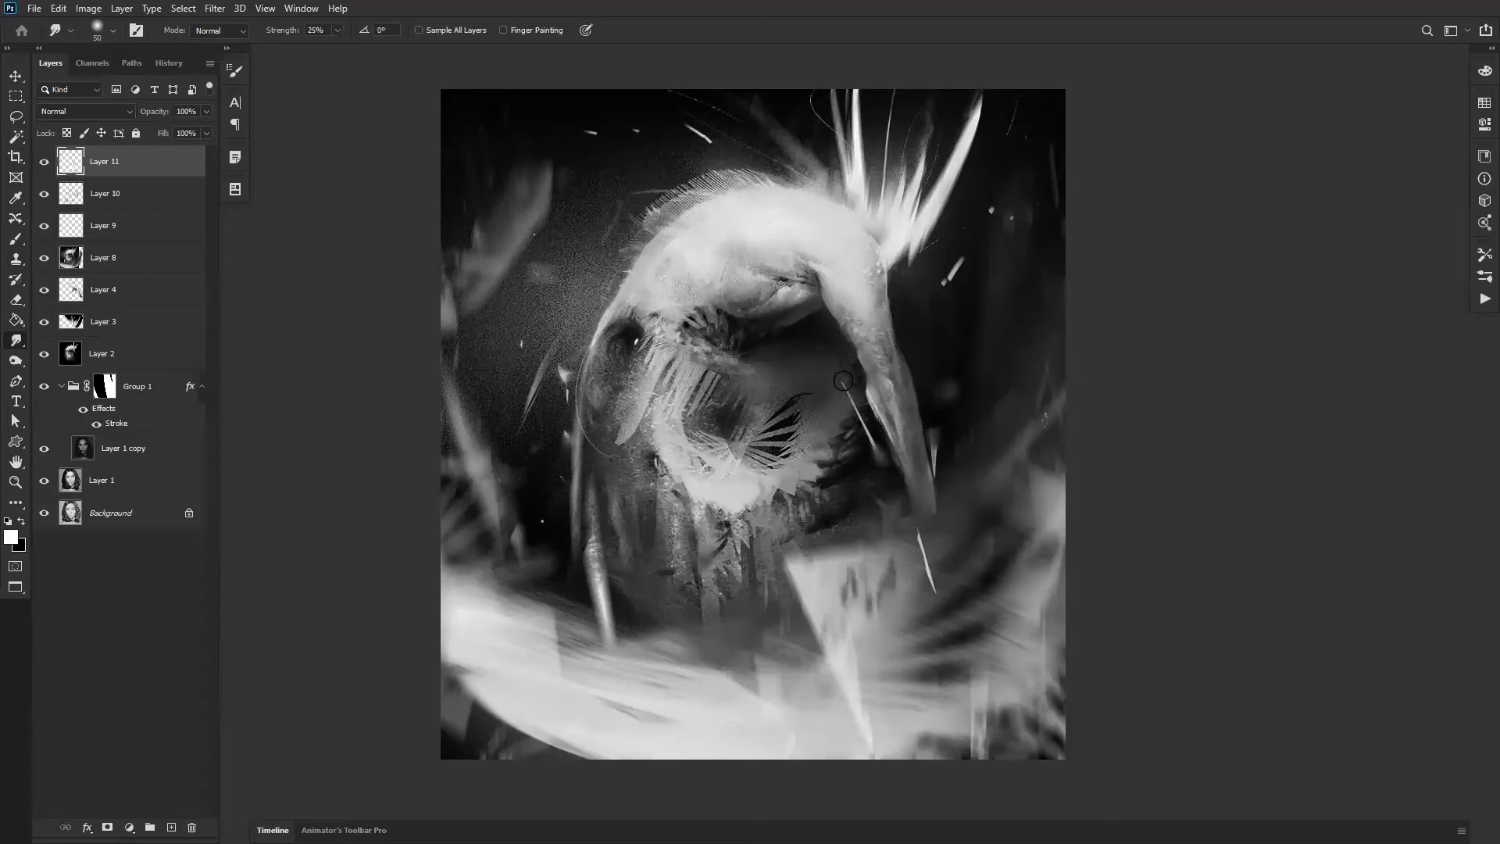
pyautogui.moveTo(931, 434); pyautogui.dragTo(934, 474)
pyautogui.moveTo(926, 552); pyautogui.dragTo(936, 591)
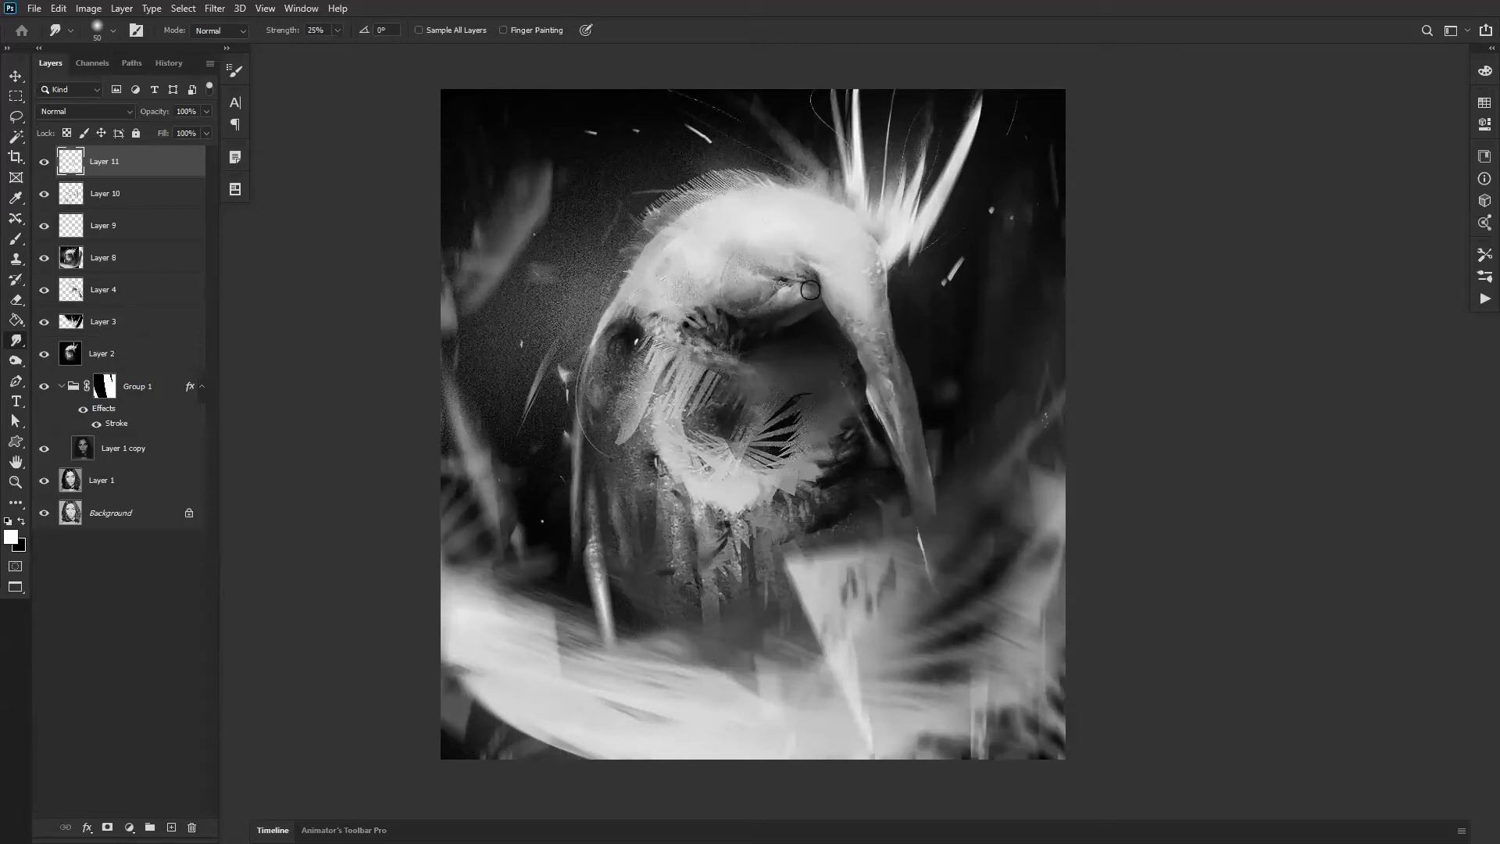
# Step: Lasso the crease where the limb meets the head, paint inside the selection and smudge the result
pyautogui.press('l')
pyautogui.moveTo(809, 275)
pyautogui.mouseDown()
pyautogui.moveTo(760, 231)
pyautogui.moveTo(929, 379)
pyautogui.mouseUp()
pyautogui.press('b')
pyautogui.hotkey('ctrl', 'd')
pyautogui.press('r')
pyautogui.moveTo(800, 264); pyautogui.dragTo(750, 219)
# Step: Switch to a brush from the Texture group, shrink it to 5 px and paint a thin white highlight along the head's crease
pyautogui.press('b')
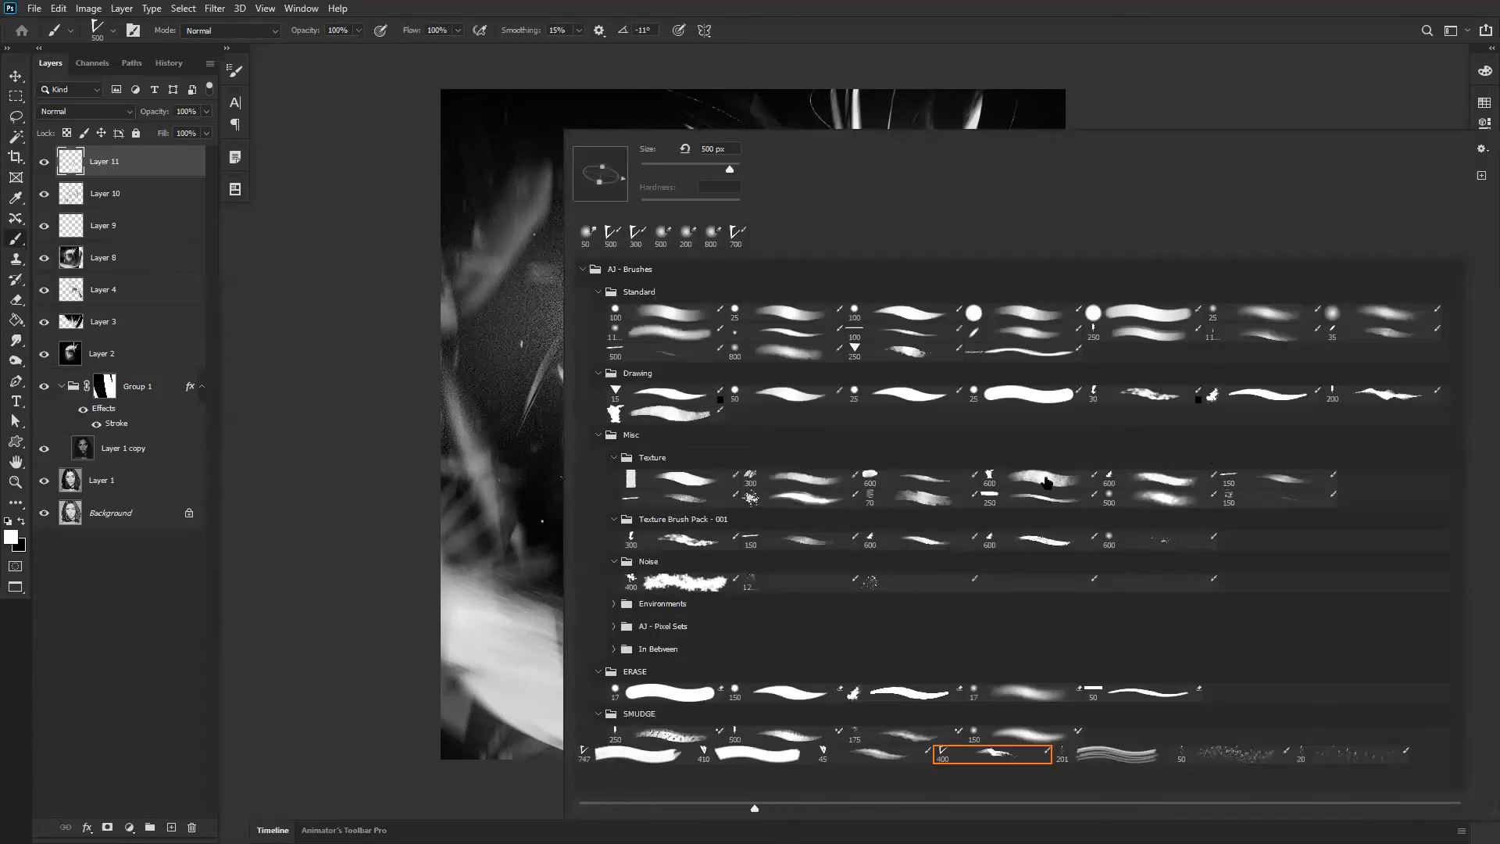
pyautogui.click(949, 479)
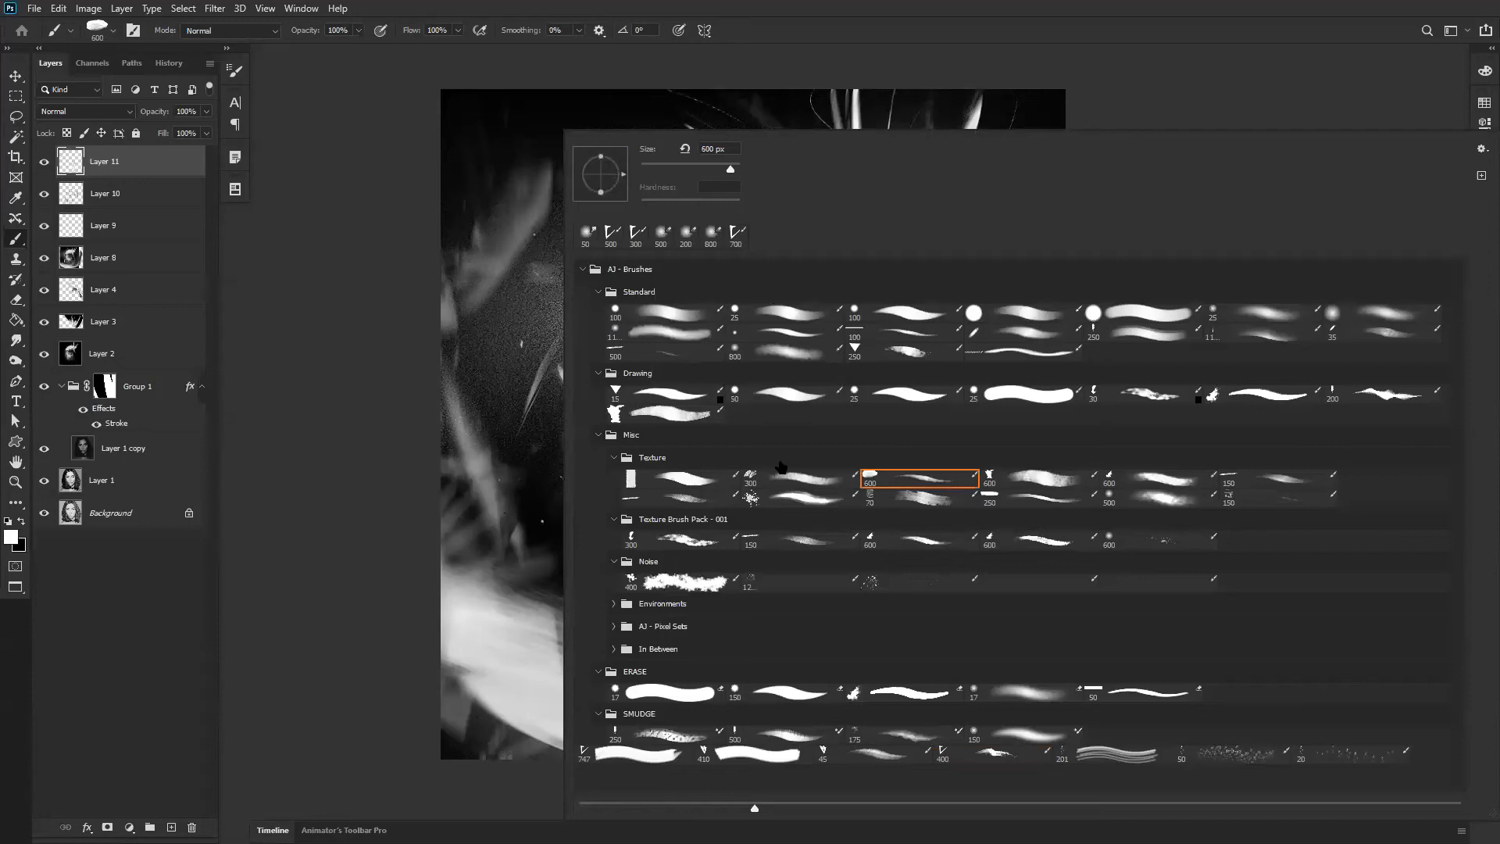
pyautogui.click(1151, 489)
pyautogui.click(361, 506)
pyautogui.press('[')
pyautogui.press('[')
pyautogui.press('[')
pyautogui.press('[')
pyautogui.press('[')
pyautogui.press('[')
pyautogui.press('[')
pyautogui.press('[')
pyautogui.press('[')
pyautogui.press('[')
pyautogui.press('[')
pyautogui.press('[')
pyautogui.press('[')
pyautogui.press('[')
pyautogui.press('[')
pyautogui.press('[')
pyautogui.press('[')
pyautogui.press('[')
pyautogui.press('[')
pyautogui.press('[')
pyautogui.press(']')
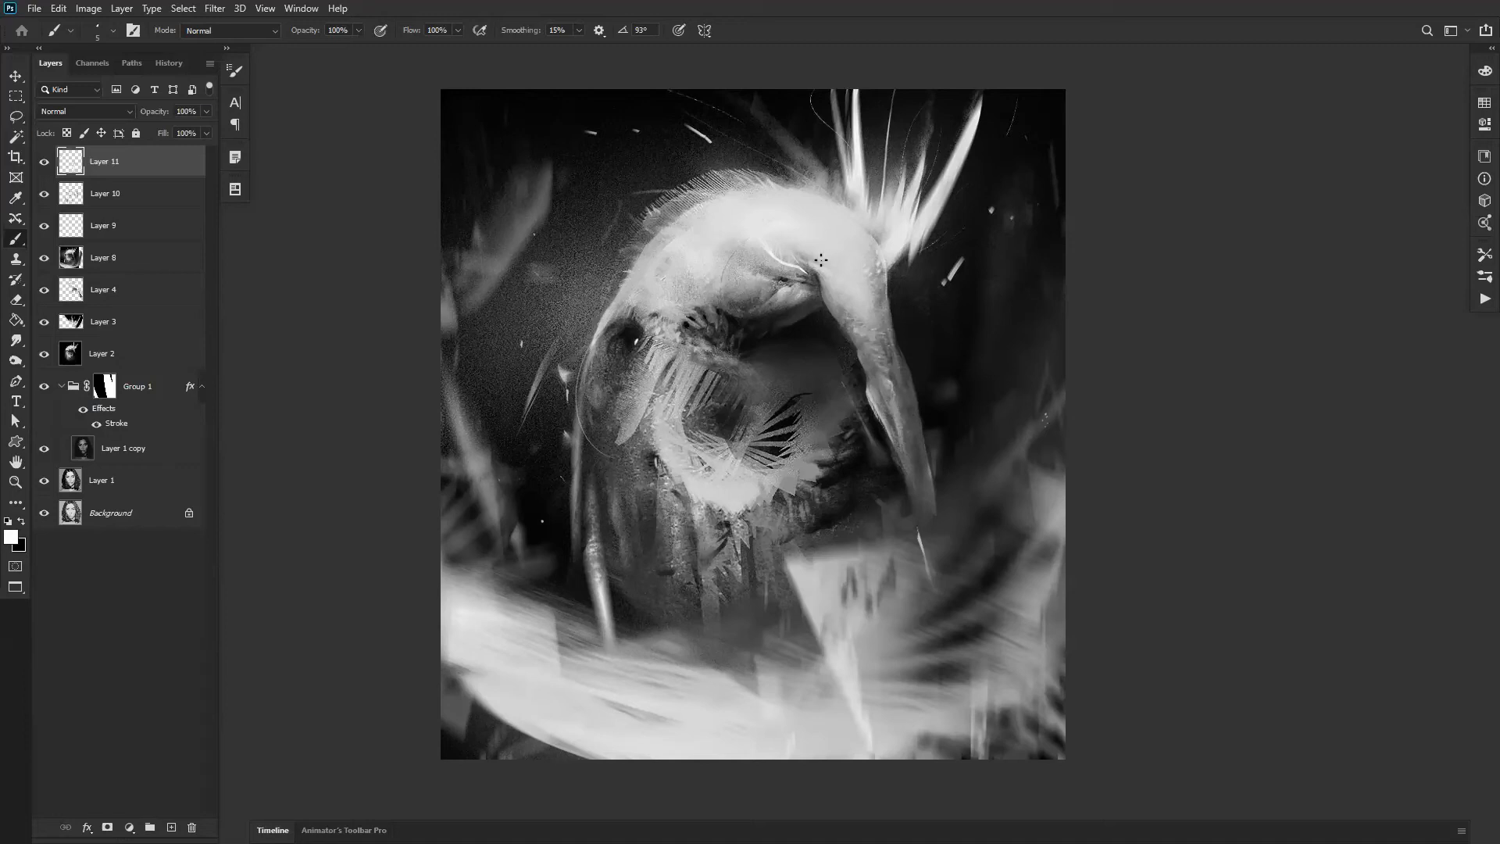
# Step: Mirror the canvas back and paint light feathery spines across the ring's upper opening and lower rim with a 15 px brush
pyautogui.press(']')
pyautogui.press('F2')
pyautogui.press('x')
pyautogui.press('x')
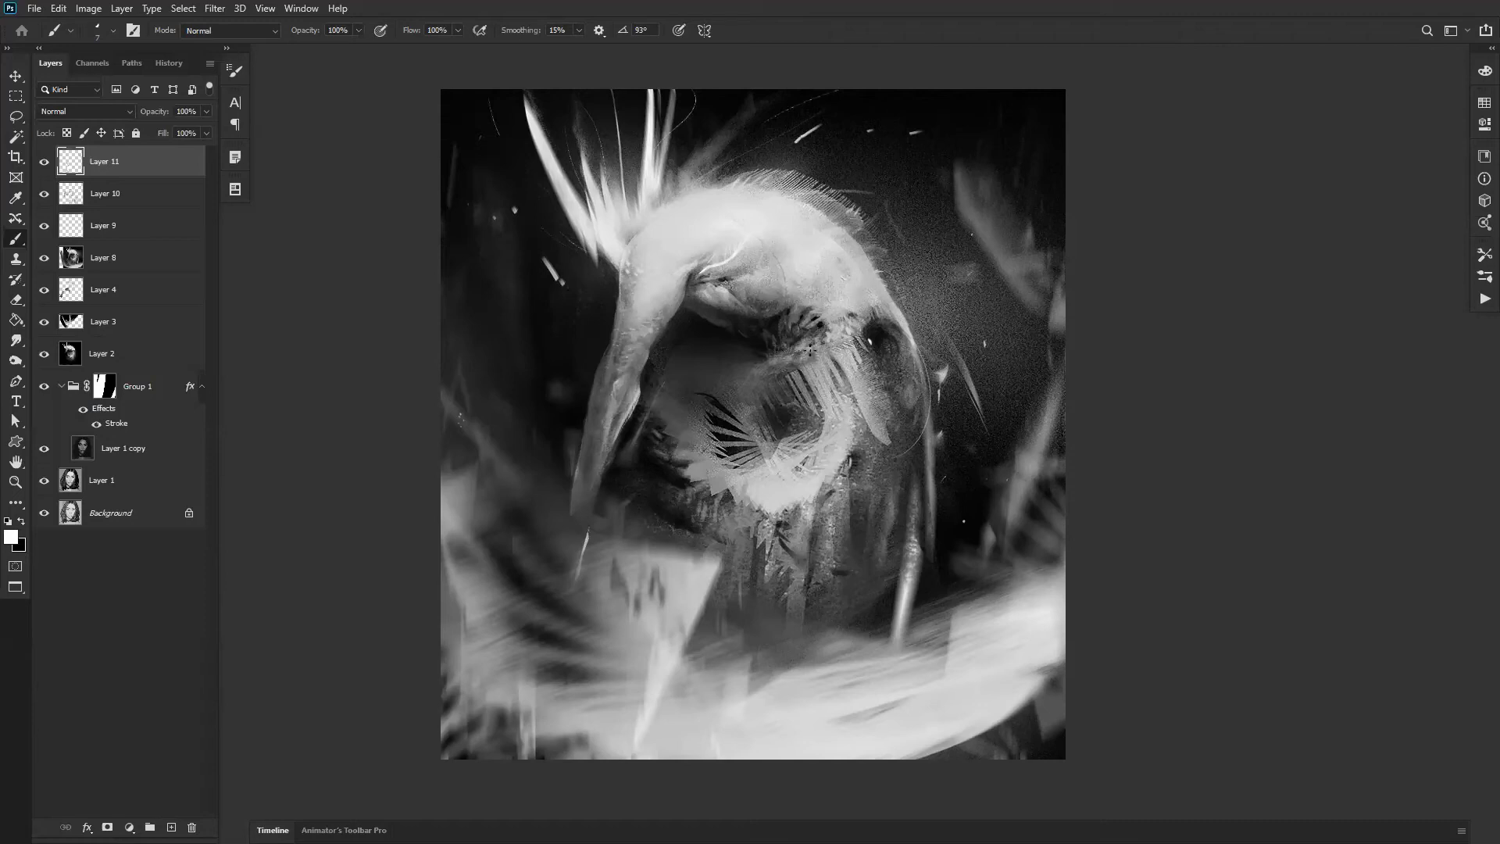
pyautogui.press(']')
pyautogui.press(']')
pyautogui.press(']')
pyautogui.press(']')
pyautogui.press(']')
pyautogui.press(']')
pyautogui.press(']')
pyautogui.press('[')
pyautogui.press('[')
pyautogui.press('[')
pyautogui.press('[')
pyautogui.moveTo(774, 377); pyautogui.dragTo(754, 378)
pyautogui.moveTo(755, 403); pyautogui.dragTo(727, 392)
pyautogui.moveTo(760, 526); pyautogui.dragTo(717, 497)
# Step: Switch the foreground colour to black, paint dark strokes beneath the ring and enlarge the brush to 70 px
pyautogui.press('x')
pyautogui.moveTo(750, 529)
pyautogui.mouseDown()
pyautogui.moveTo(743, 519)
pyautogui.moveTo(751, 541)
pyautogui.moveTo(774, 532)
pyautogui.mouseUp()
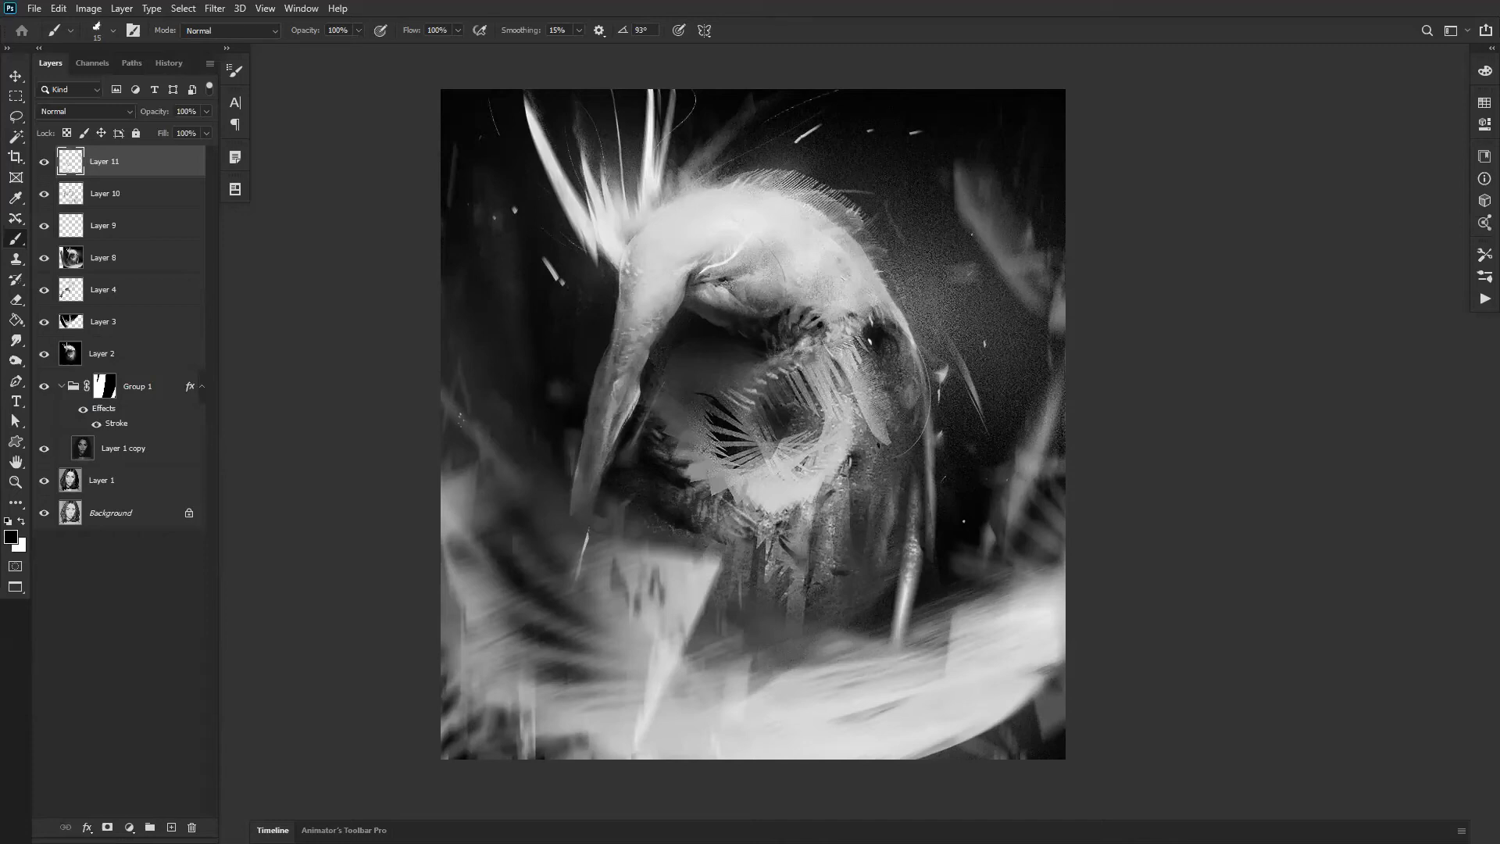
pyautogui.press(']')
pyautogui.press(']')
pyautogui.press(']')
pyautogui.press(']')
pyautogui.press(']')
pyautogui.press(']')
pyautogui.press(']')
pyautogui.press(']')
pyautogui.press(']')
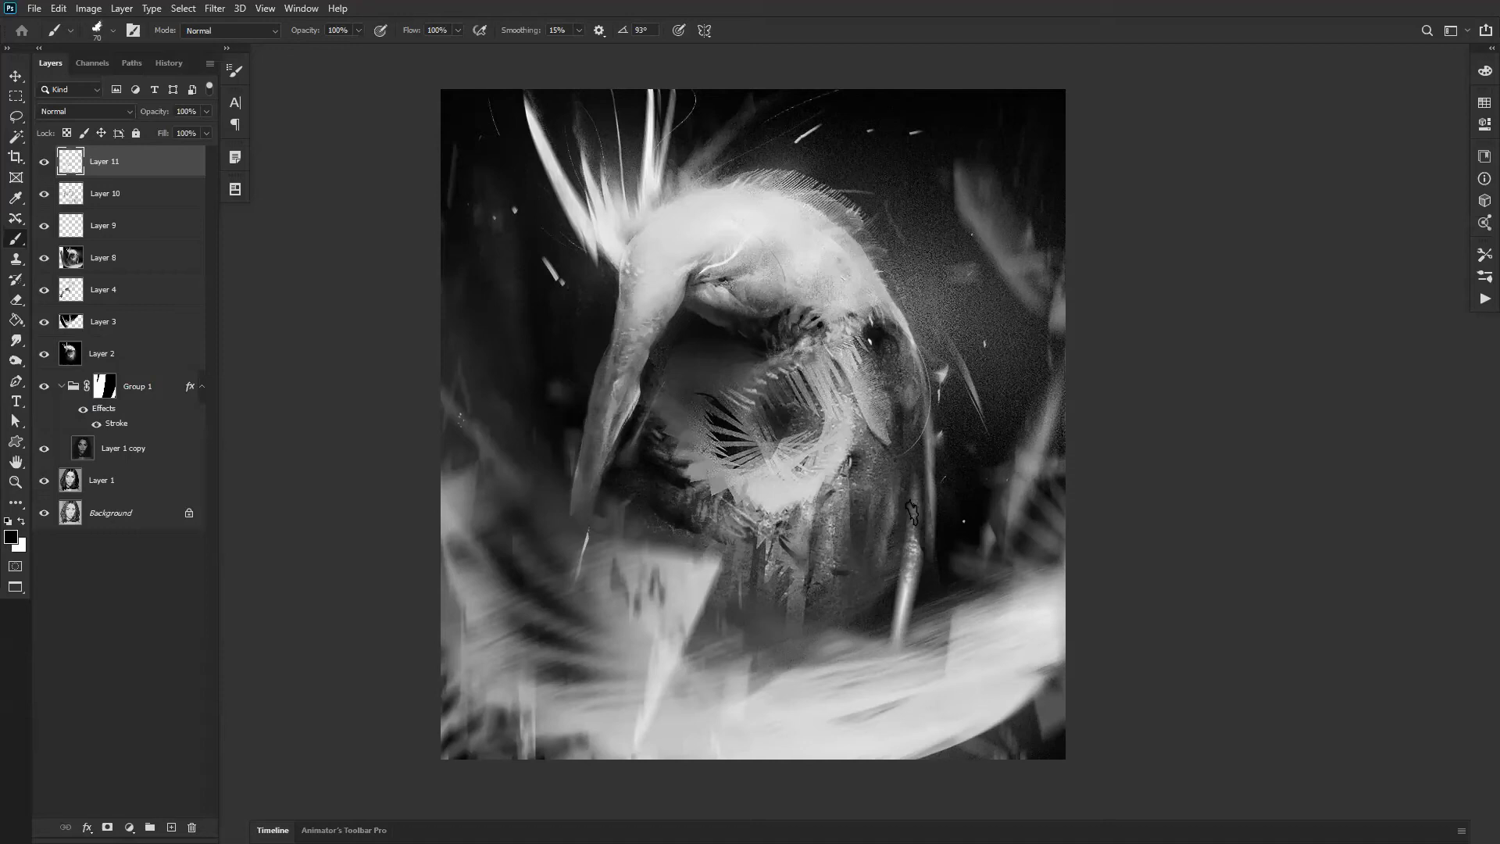
# Step: Darken the spines inside the ring with a sampled dark tone and a 50 px brush, and mirror the canvas
pyautogui.keyDown('alt'); pyautogui.click(780, 415); pyautogui.keyUp('alt')
pyautogui.press('[')
pyautogui.press('[')
pyautogui.hotkey('ctrl', 'shift', 'h')
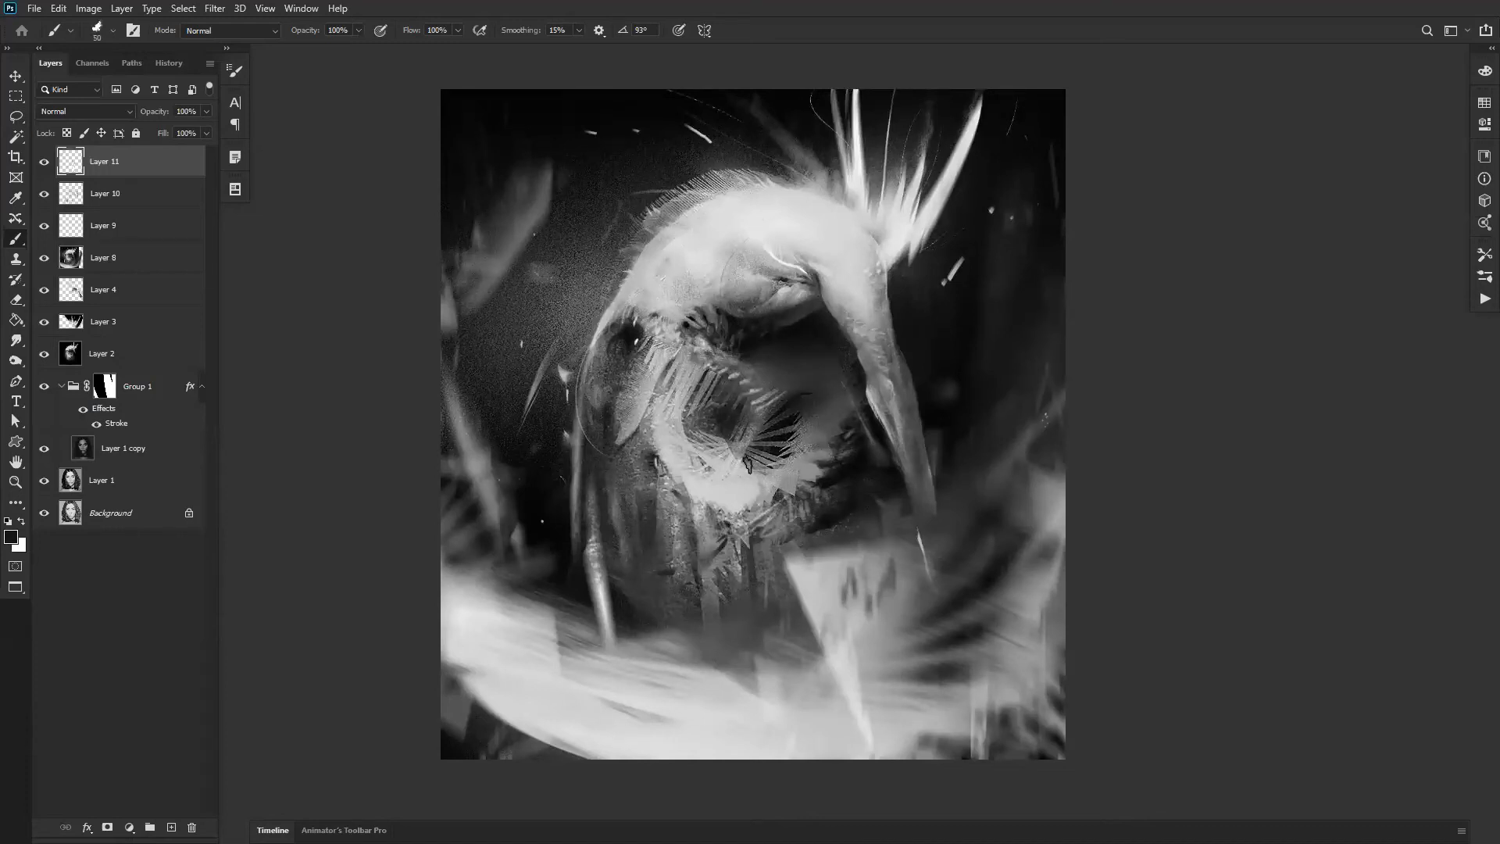
# Step: Shade the ring's inner spines with a smaller brush and paint sampled grey strokes along the hanging strand beside the ring
pyautogui.press('[')
pyautogui.press('[')
pyautogui.press('[')
pyautogui.moveTo(689, 403); pyautogui.dragTo(686, 440)
pyautogui.press('[')
pyautogui.keyDown('alt'); pyautogui.click(631, 421); pyautogui.keyUp('alt')
pyautogui.moveTo(610, 461)
pyautogui.mouseDown()
pyautogui.moveTo(623, 445)
pyautogui.moveTo(588, 409)
pyautogui.mouseUp()
pyautogui.keyDown('alt'); pyautogui.click(587, 402); pyautogui.keyUp('alt')
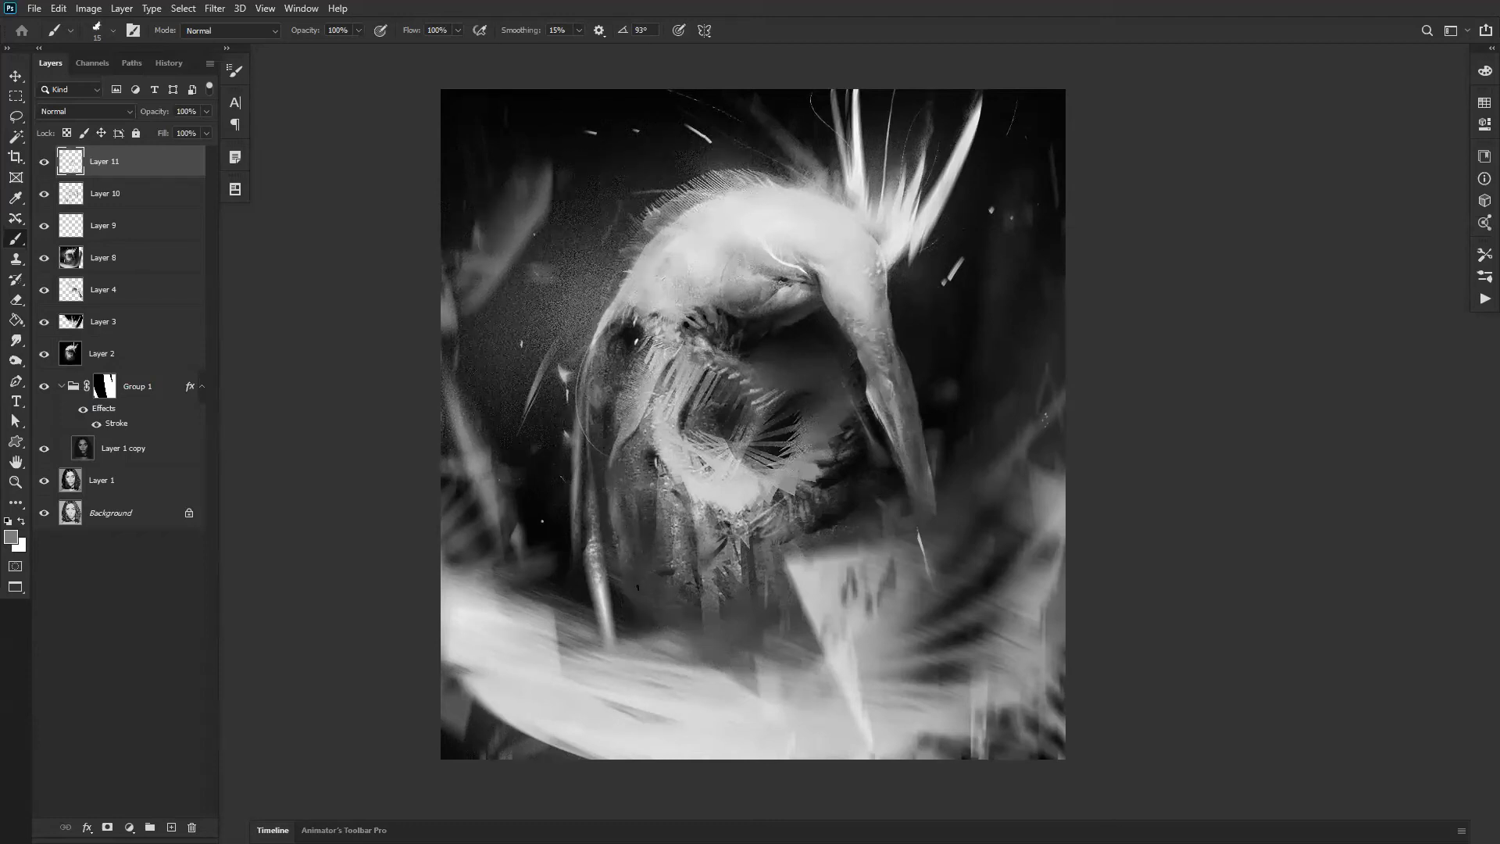
# Step: Reset the foreground colour to black, darken the area around the hanging strand and enlarge the brush to 200 px
pyautogui.press('d')
pyautogui.press(']')
pyautogui.press(']')
pyautogui.press(']')
pyautogui.press(']')
pyautogui.press(']')
pyautogui.press(']')
pyautogui.press(']')
pyautogui.press(']')
pyautogui.press(']')
pyautogui.press(']')
pyautogui.press(']')
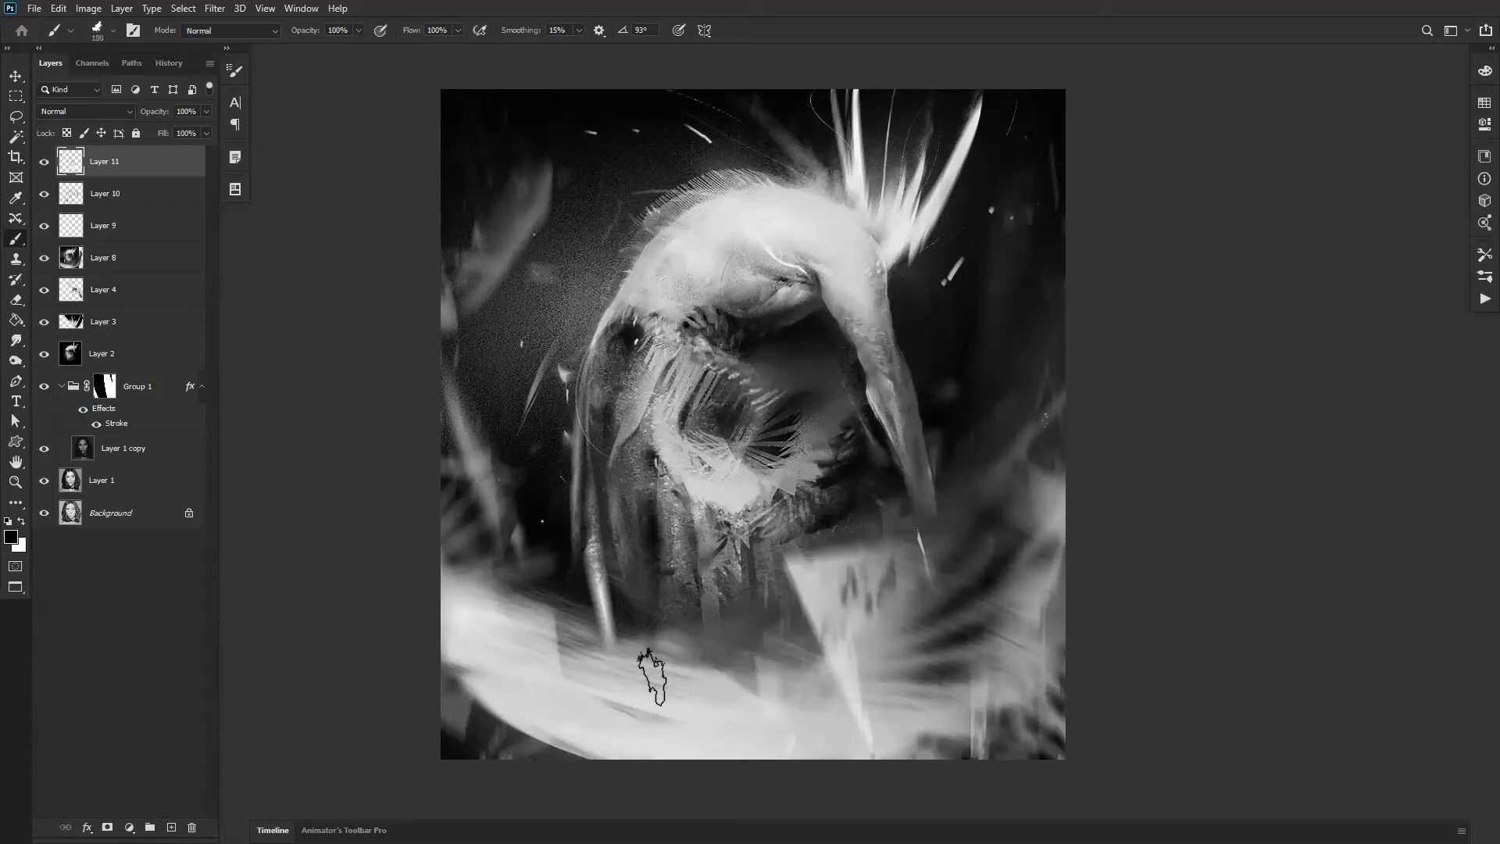
pyautogui.moveTo(591, 434); pyautogui.dragTo(581, 506)
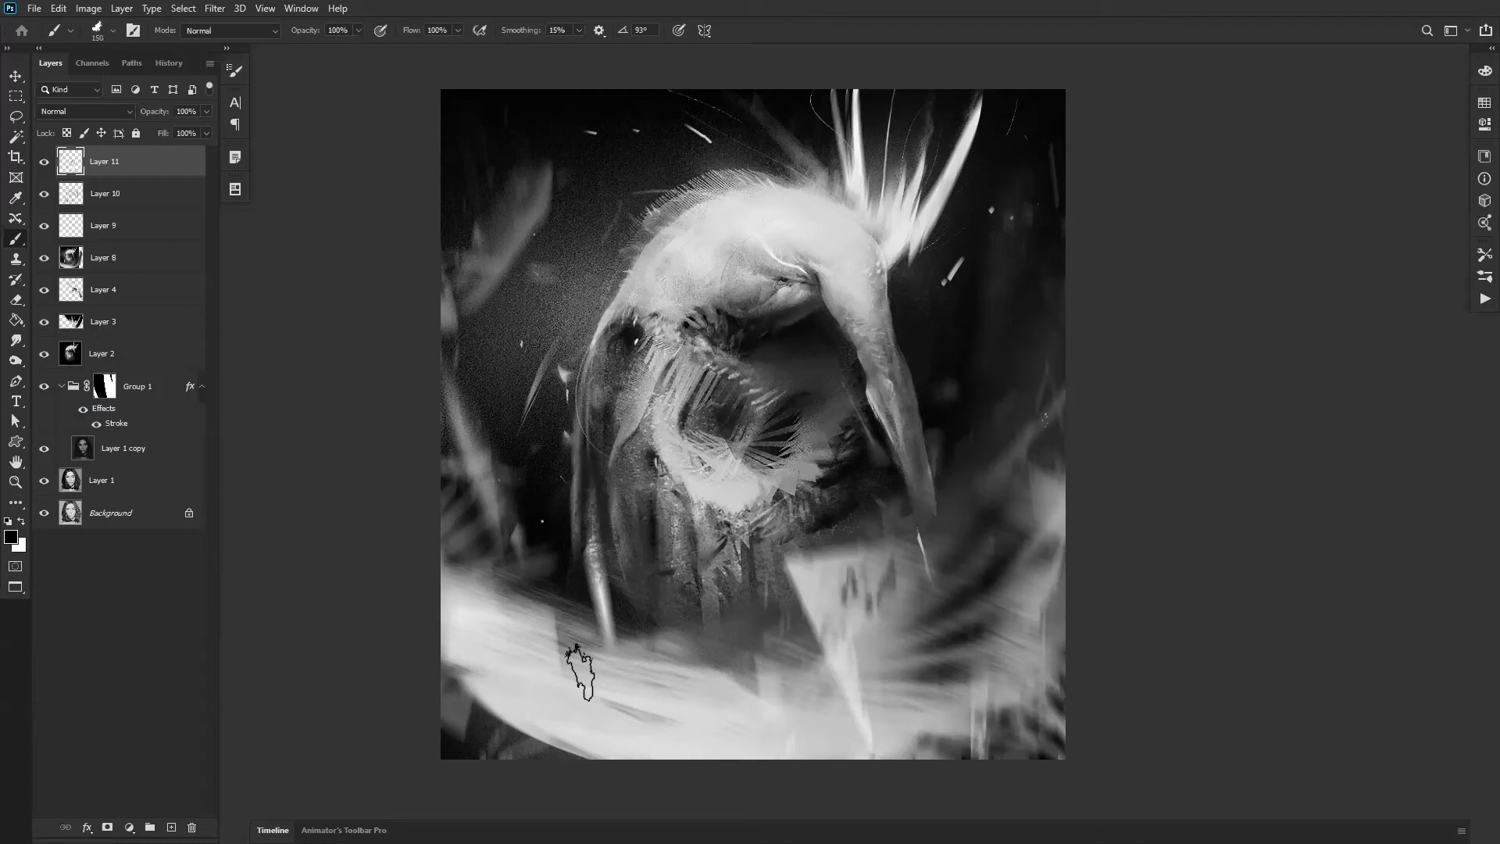
pyautogui.press(']')
pyautogui.press(']')
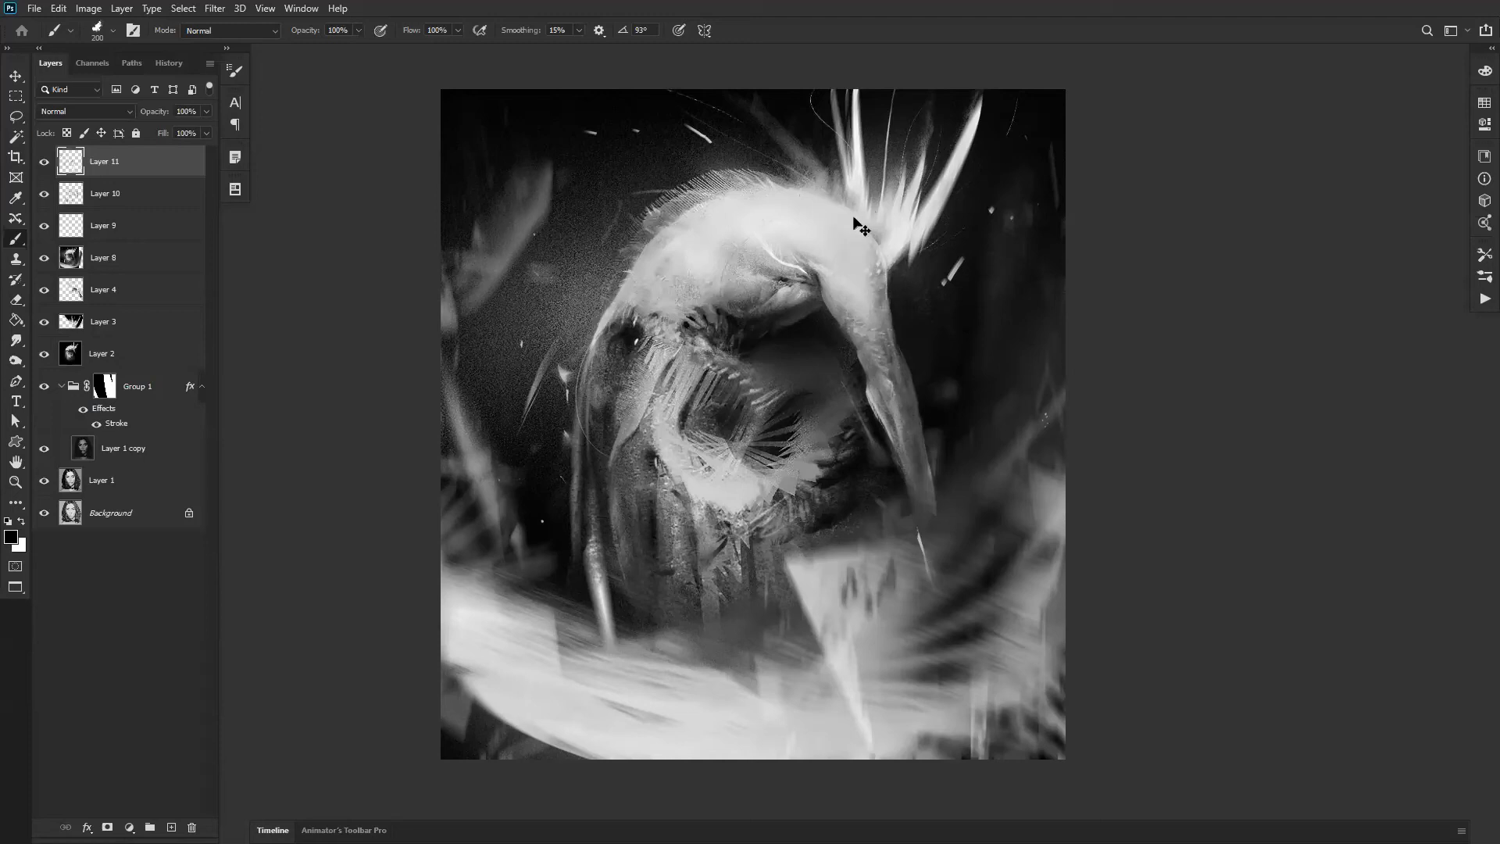
# Step: Mirror the canvas and paint short black strokes around the drooping limb's tip with a much smaller brush
pyautogui.hotkey('ctrl', 'shift', 'h')
pyautogui.keyDown('alt'); pyautogui.click(655, 255); pyautogui.keyUp('alt')
pyautogui.press('[')
pyautogui.press('[')
pyautogui.press('[')
pyautogui.press('[')
pyautogui.press('[')
pyautogui.press('[')
pyautogui.press('[')
pyautogui.press('[')
pyautogui.press('[')
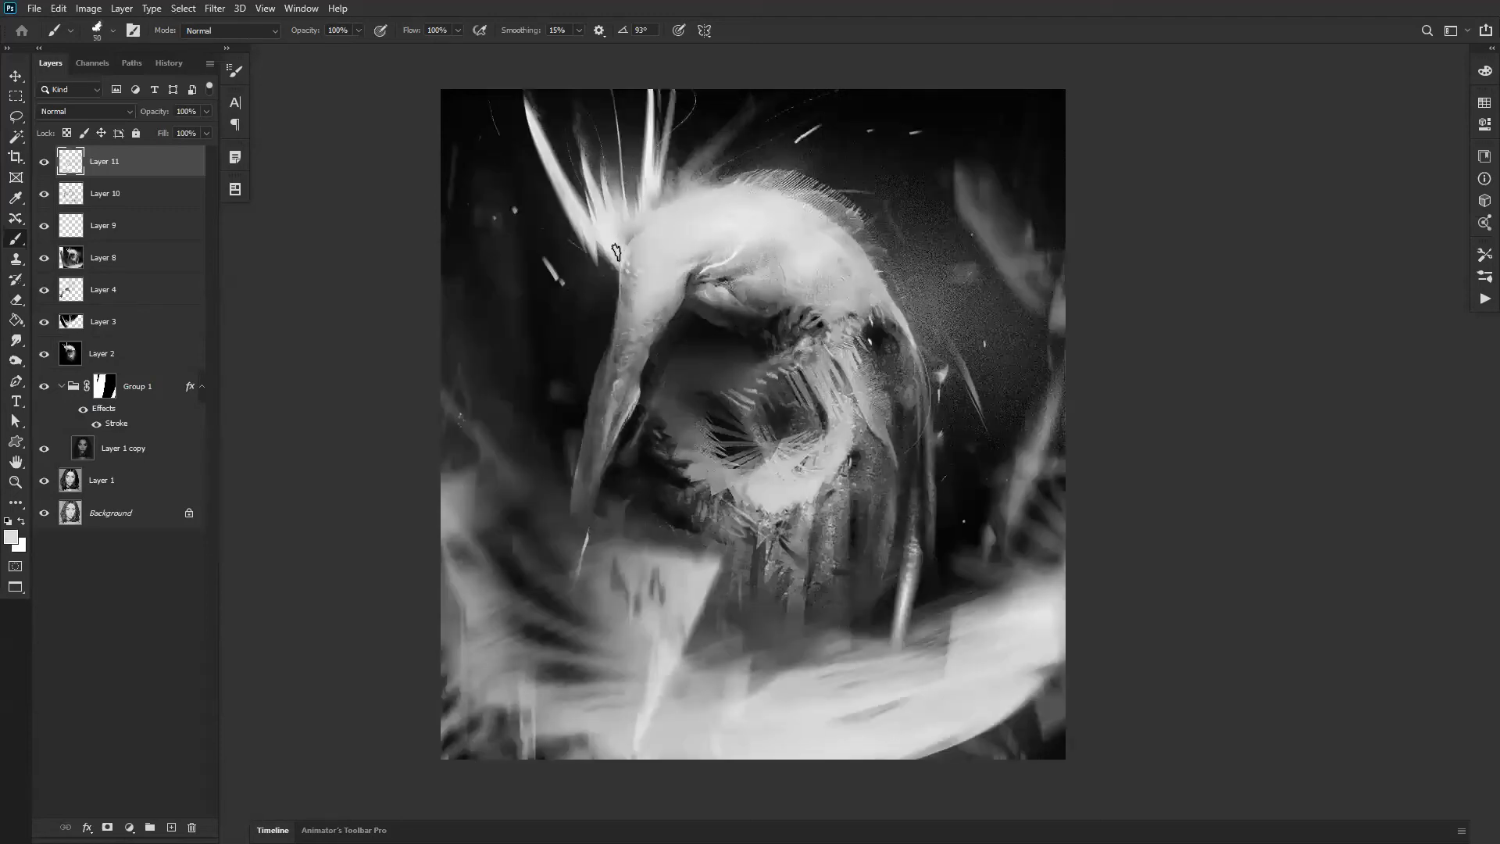
pyautogui.press('[')
pyautogui.press('[')
pyautogui.press('[')
pyautogui.press('[')
pyautogui.press('d')
pyautogui.moveTo(576, 457); pyautogui.dragTo(577, 478)
pyautogui.moveTo(581, 546); pyautogui.dragTo(585, 529)
# Step: Sample a dark grey from the background, enlarge the brush to 125 px and paint a faint stroke beside the limb
pyautogui.keyDown('alt'); pyautogui.click(532, 469); pyautogui.keyUp('alt')
pyautogui.keyDown('alt'); pyautogui.click(509, 475); pyautogui.keyUp('alt')
pyautogui.press(']')
pyautogui.press(']')
pyautogui.press(']')
pyautogui.press(']')
pyautogui.press(']')
pyautogui.press(']')
pyautogui.press(']')
pyautogui.press(']')
pyautogui.press(']')
pyautogui.press(']')
pyautogui.press(']')
pyautogui.press(']')
pyautogui.press(']')
pyautogui.press(']')
pyautogui.moveTo(477, 346); pyautogui.dragTo(512, 439)
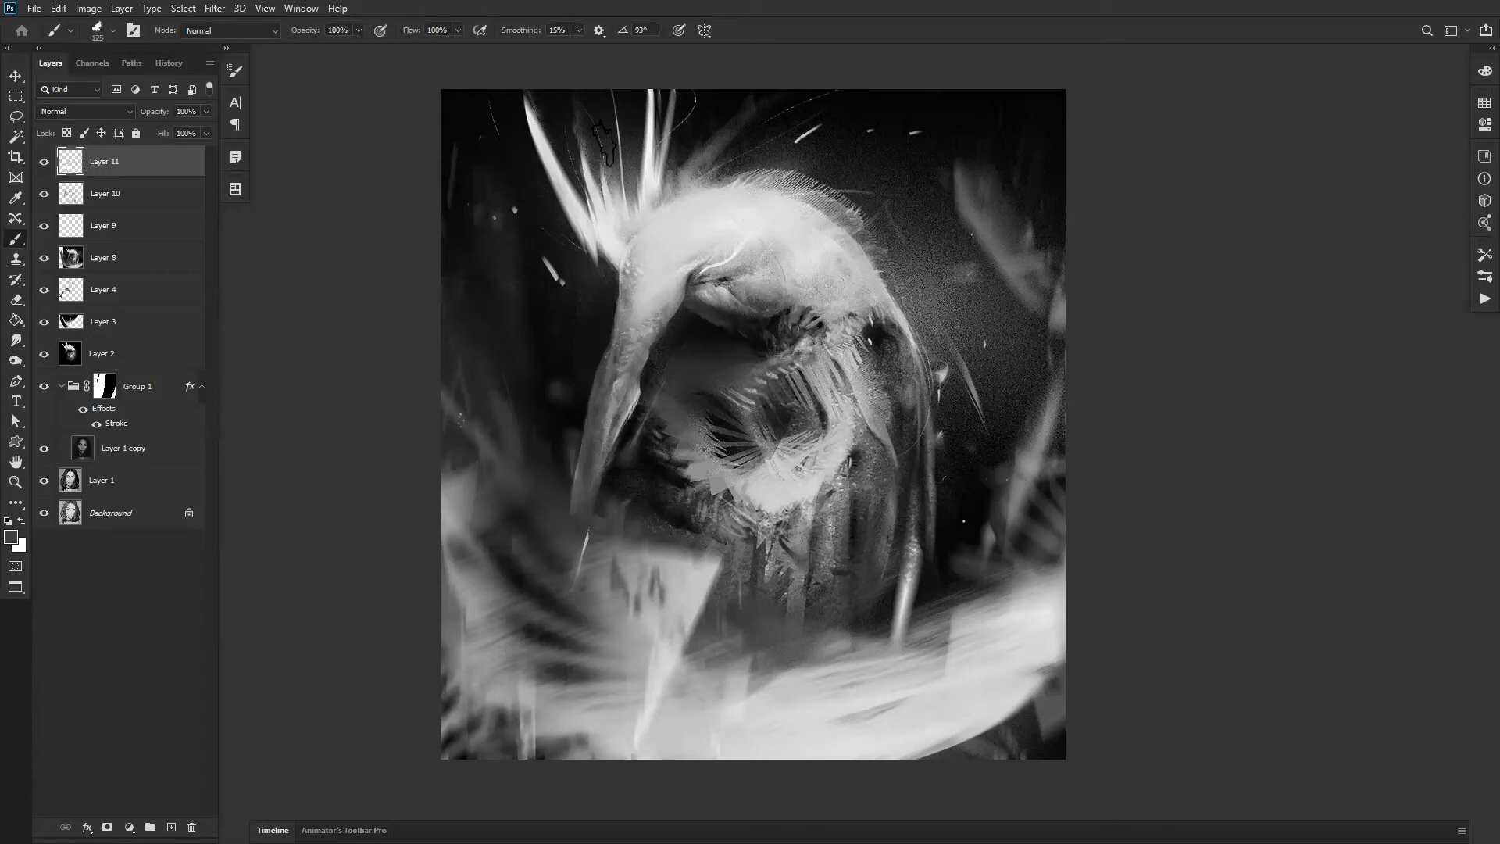
# Step: Paint a faint vertical grey streak in the dark background near the canvas's upper edge and enlarge the brush to 250 px
pyautogui.moveTo(978, 78); pyautogui.dragTo(979, 156)
pyautogui.hotkey('ctrl', 'z')
pyautogui.moveTo(957, 73); pyautogui.dragTo(960, 148)
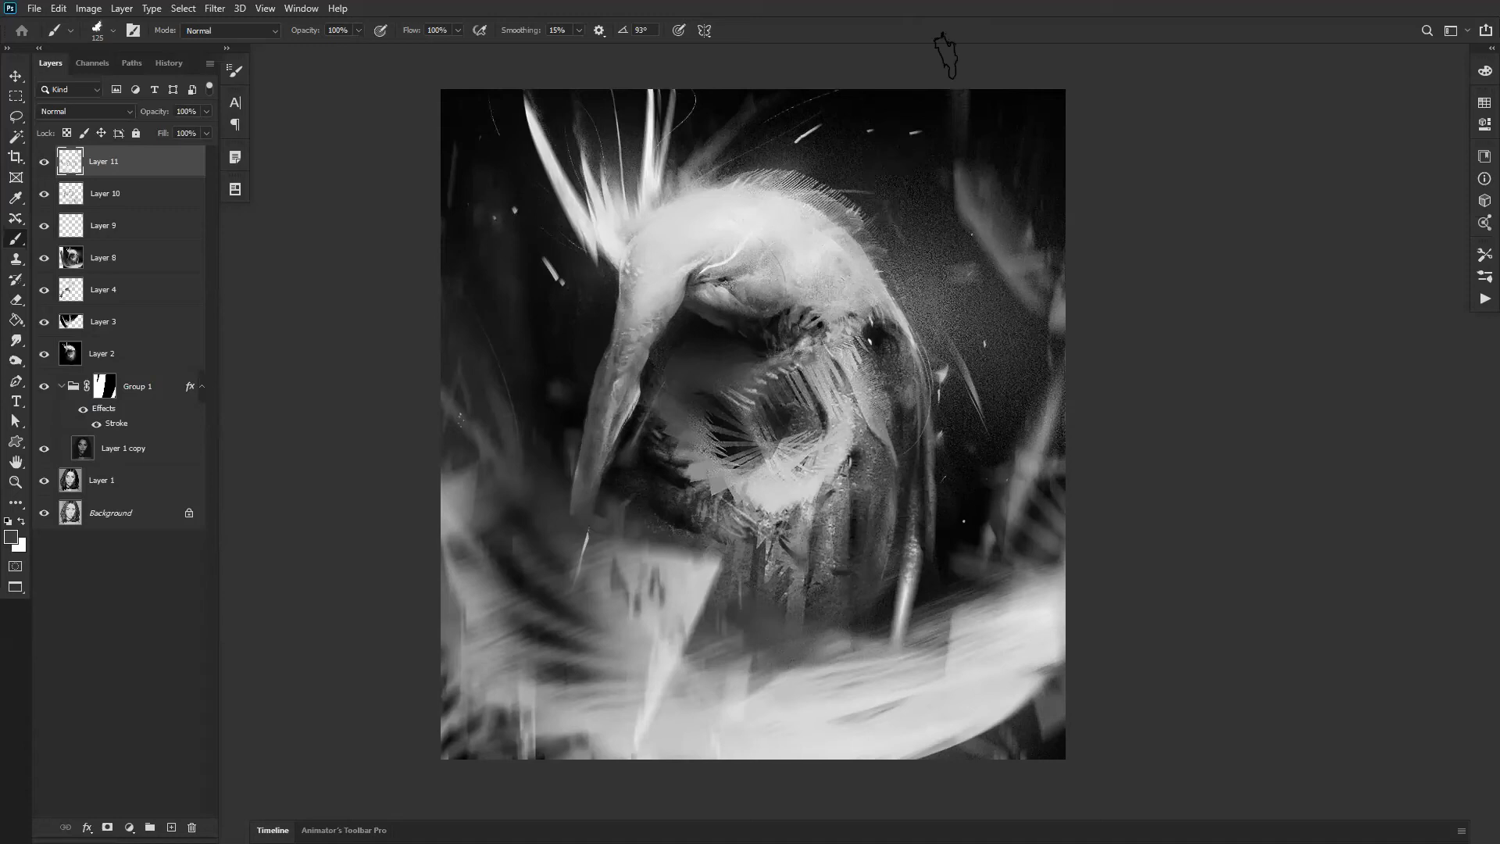
pyautogui.press(']')
pyautogui.press(']')
pyautogui.press(']')
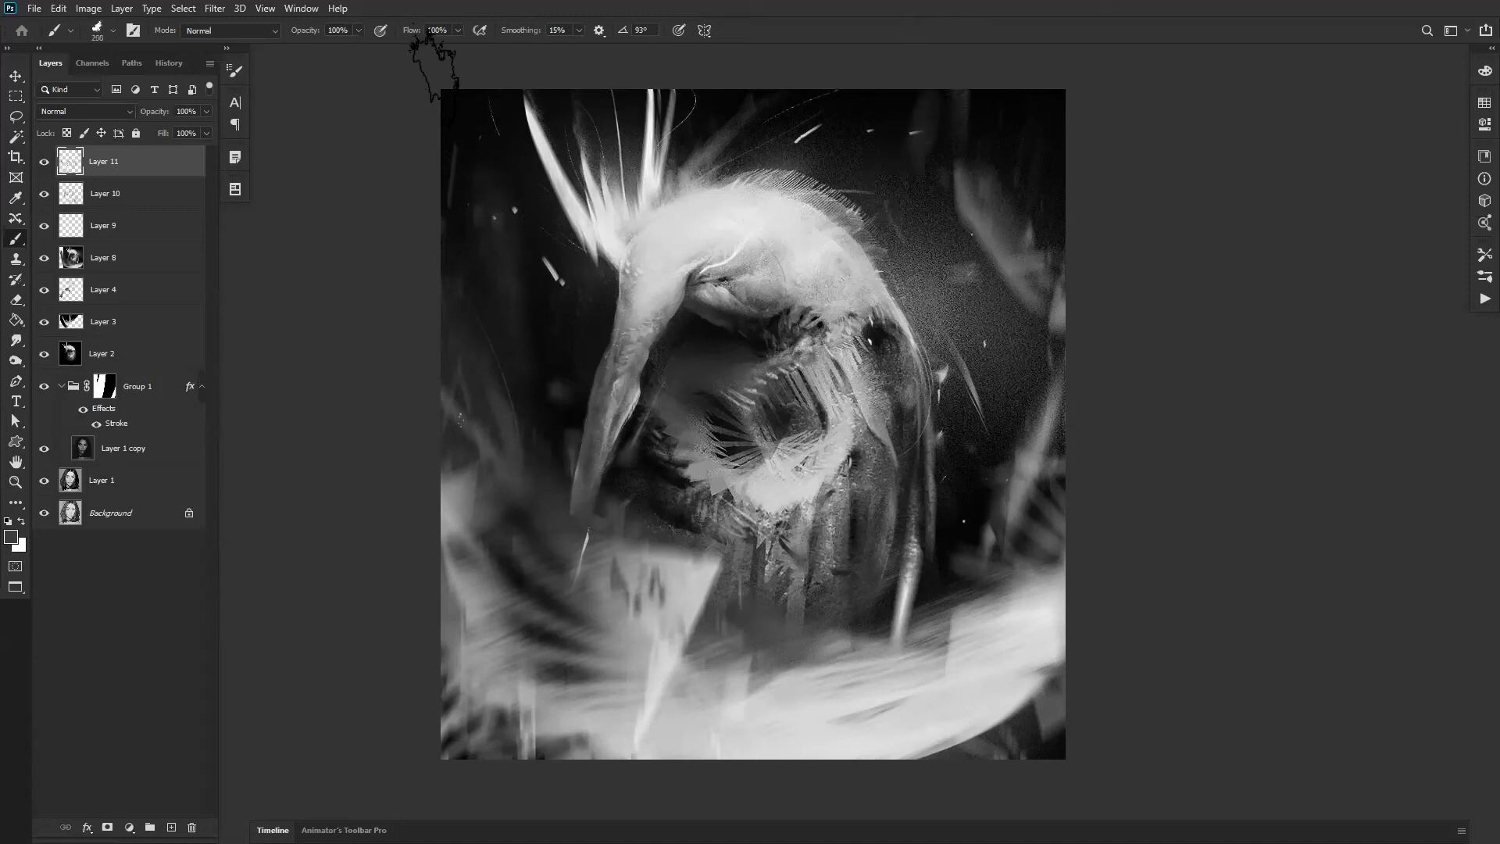
pyautogui.press(']')
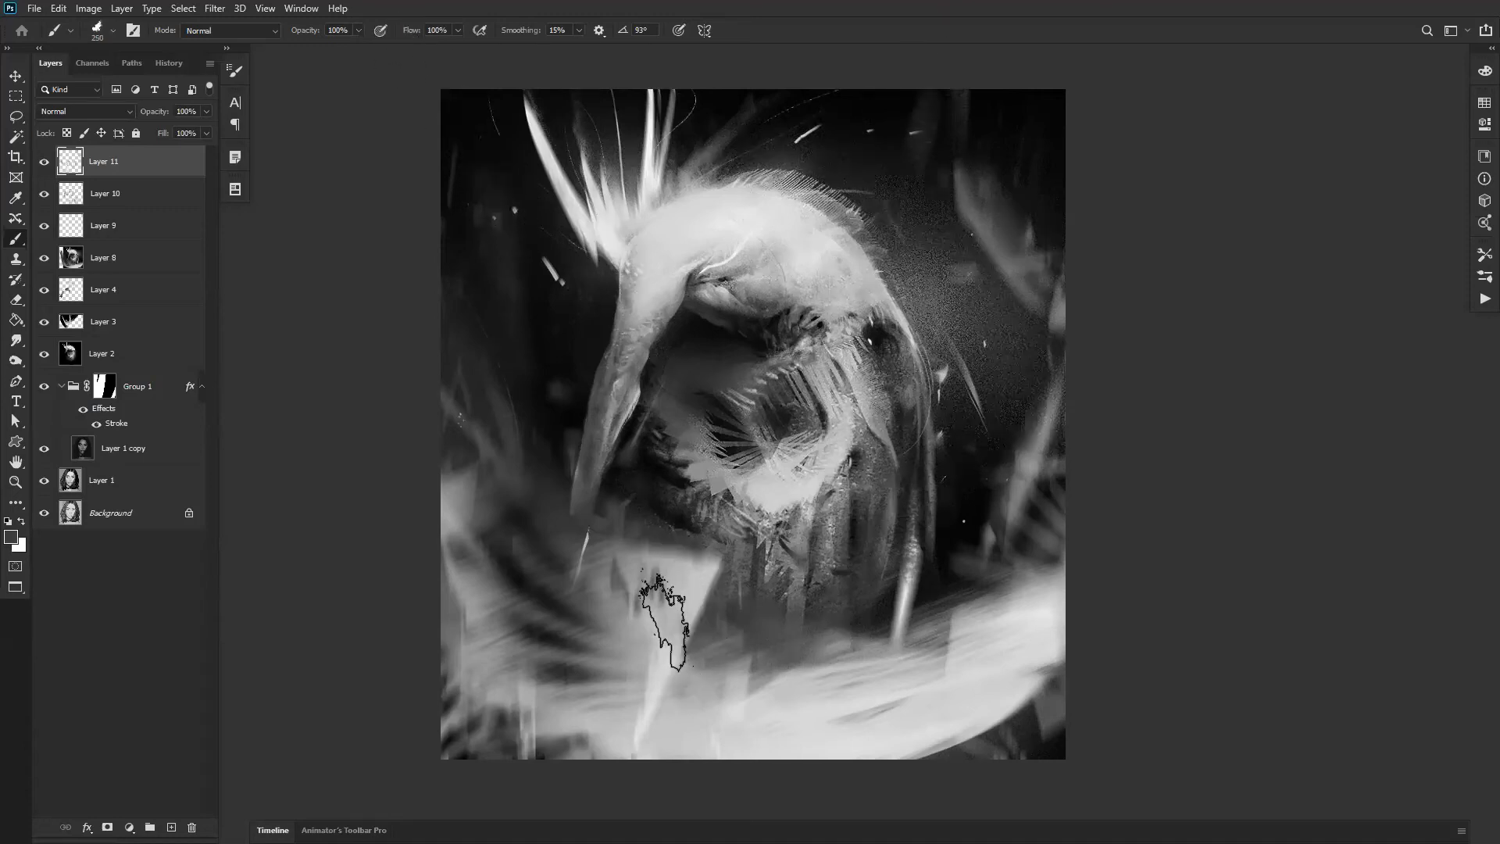
# Step: Stroke grey below the ring, then paint a sampled light tone over the blurred foreground shards
pyautogui.moveTo(740, 533); pyautogui.dragTo(733, 449)
pyautogui.keyDown('alt'); pyautogui.click(650, 574); pyautogui.keyUp('alt')
pyautogui.moveTo(614, 669); pyautogui.dragTo(623, 637)
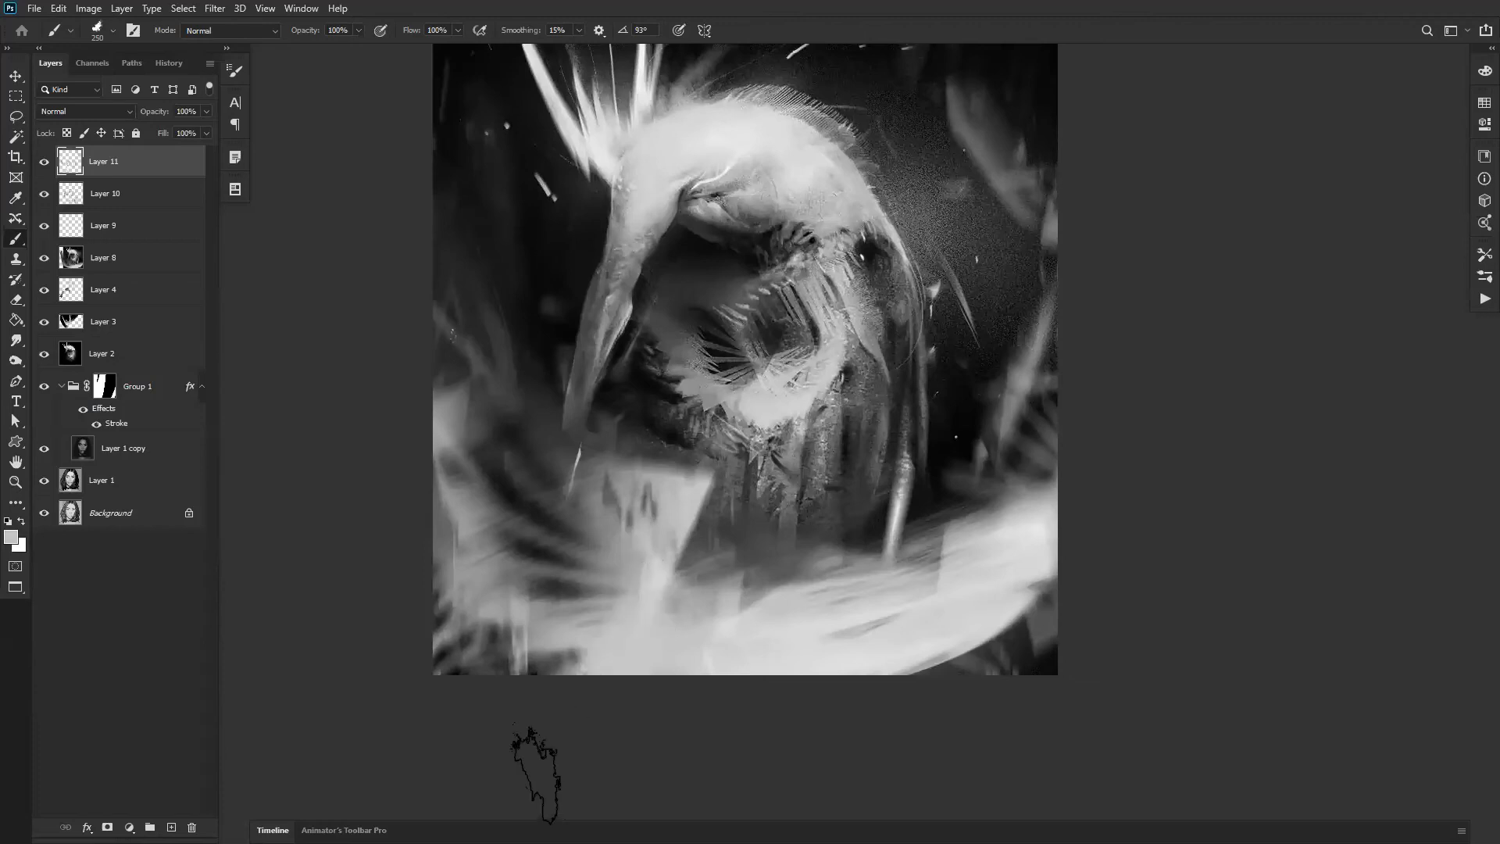
# Step: Try sampled-tone strokes with the 250 px brush over both lower corners of the foreground
pyautogui.keyDown('alt'); pyautogui.click(492, 600); pyautogui.keyUp('alt')
pyautogui.moveTo(500, 642); pyautogui.dragTo(492, 625)
pyautogui.hotkey('ctrl', 'z')
pyautogui.keyDown('alt'); pyautogui.click(967, 619); pyautogui.keyUp('alt')
pyautogui.moveTo(960, 632); pyautogui.dragTo(1037, 598)
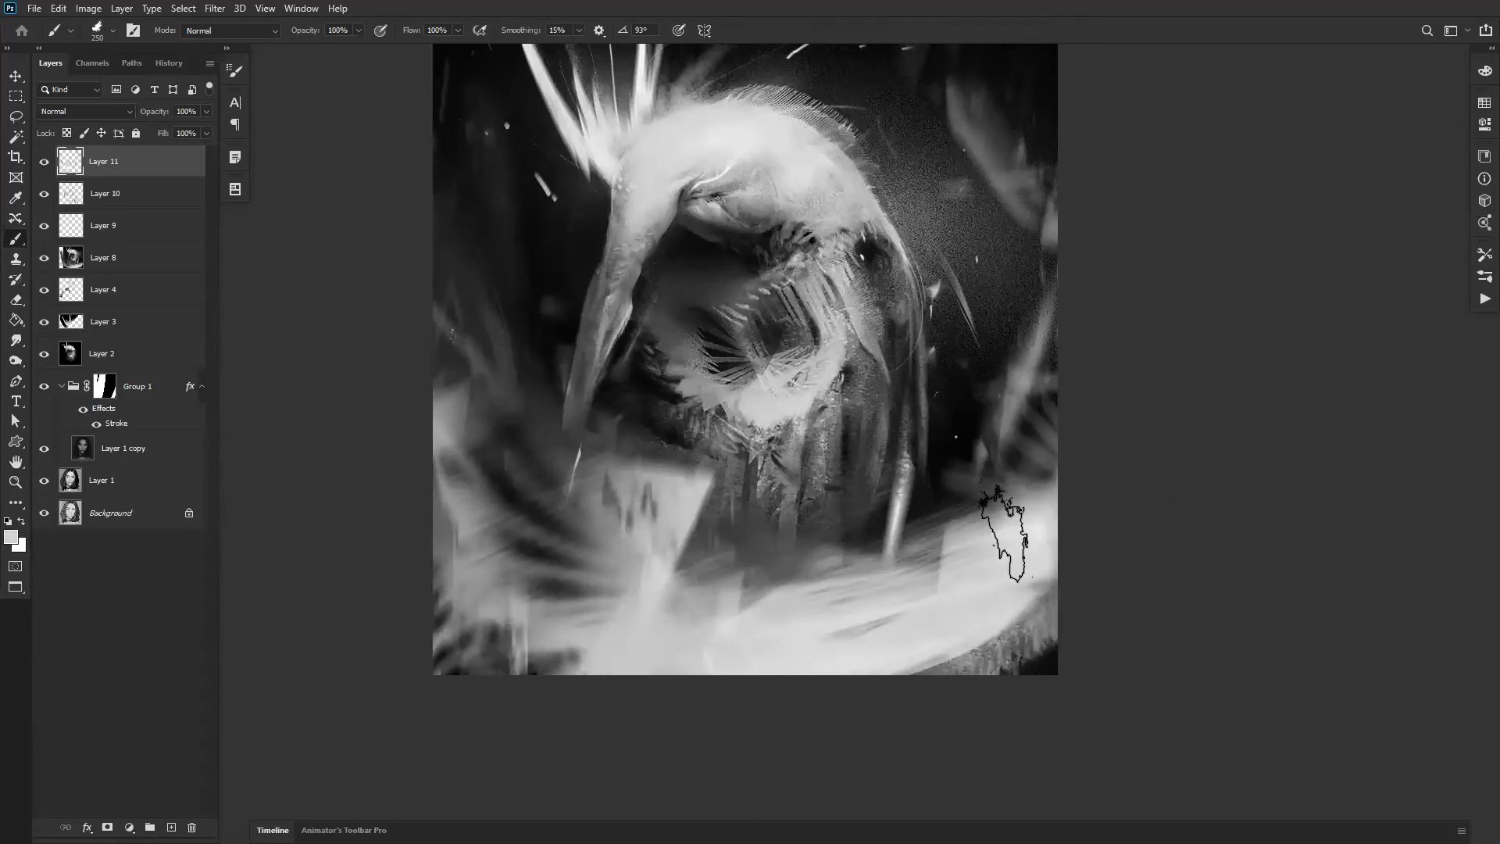
pyautogui.hotkey('ctrl', 'z')
# Step: Shrink the brush to 6 px and paint a thin light stroke near the drooping limb
pyautogui.press('[')
pyautogui.press('[')
pyautogui.press('[')
pyautogui.press('[')
pyautogui.press('[')
pyautogui.press('[')
pyautogui.press('[')
pyautogui.press('[')
pyautogui.press('[')
pyautogui.press('[')
pyautogui.press('[')
pyautogui.press('[')
pyautogui.press('[')
pyautogui.press('[')
pyautogui.press('[')
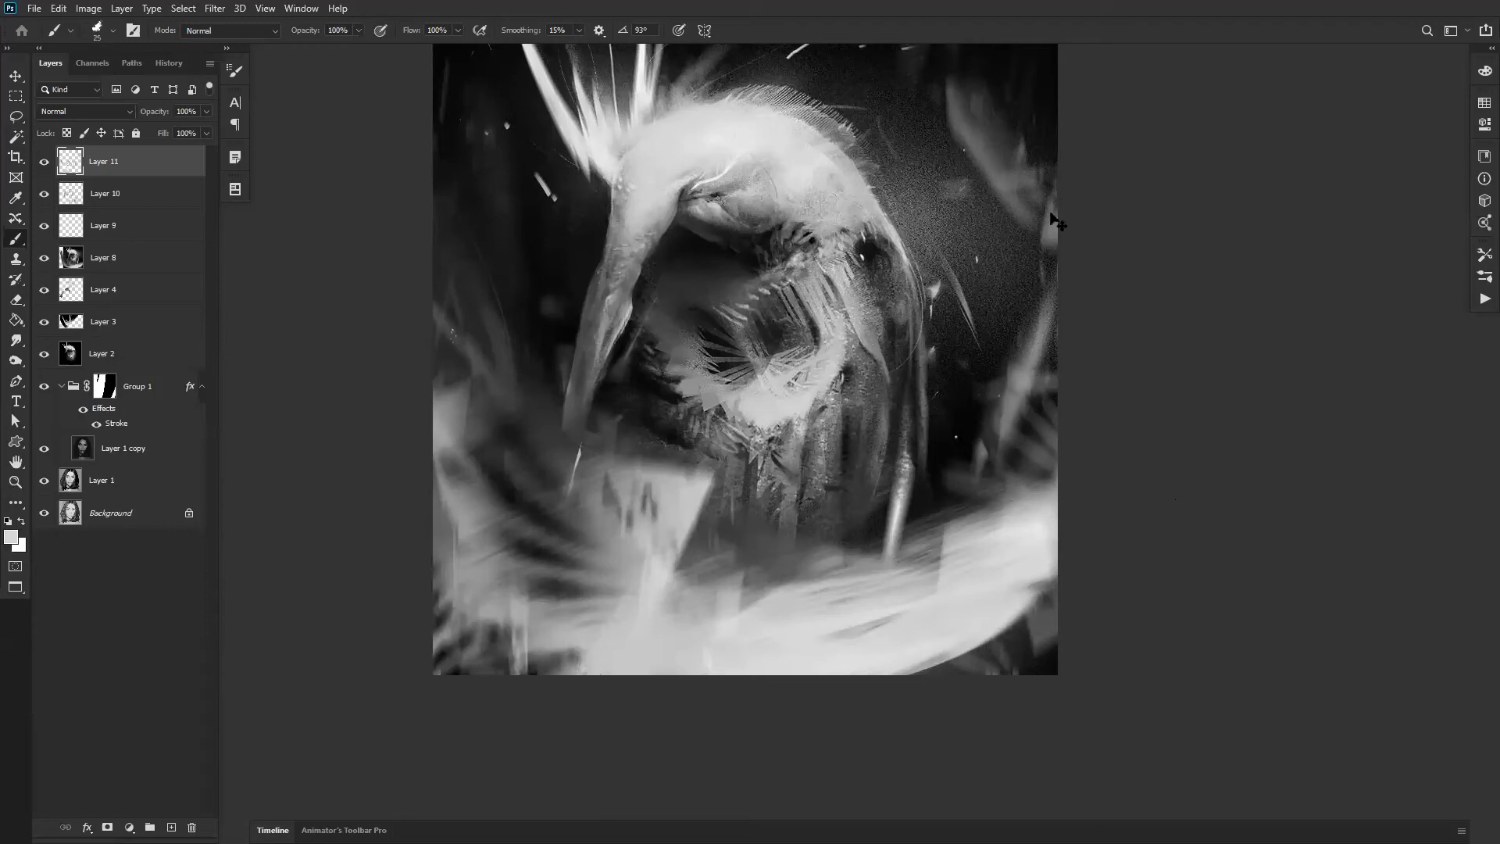
pyautogui.press('[')
pyautogui.press('[')
pyautogui.press('[')
pyautogui.press('[')
pyautogui.press('[')
pyautogui.press('[')
pyautogui.press('[')
pyautogui.moveTo(525, 311); pyautogui.dragTo(494, 267)
pyautogui.hotkey('ctrl', 'z')
pyautogui.moveTo(612, 406); pyautogui.dragTo(633, 519)
# Step: Mirror the canvas and paint a small black accent along the crease of the head
pyautogui.keyDown('ctrl'); pyautogui.click(845, 306); pyautogui.keyUp('ctrl')
pyautogui.press('d')
pyautogui.press('x')
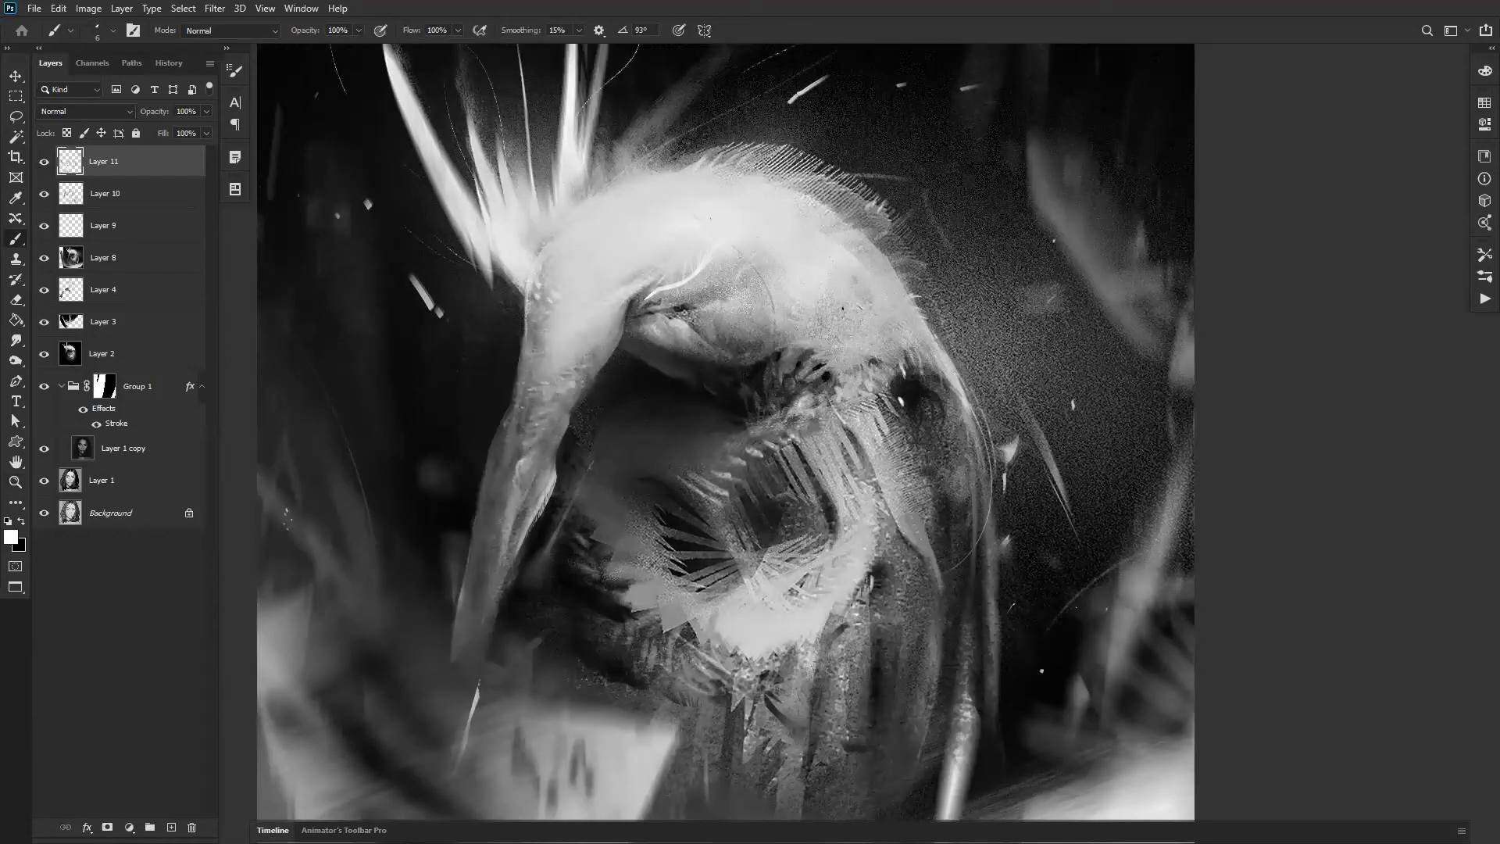
pyautogui.press('x')
pyautogui.press('x')
pyautogui.hotkey('ctrl', 'shift', 'h')
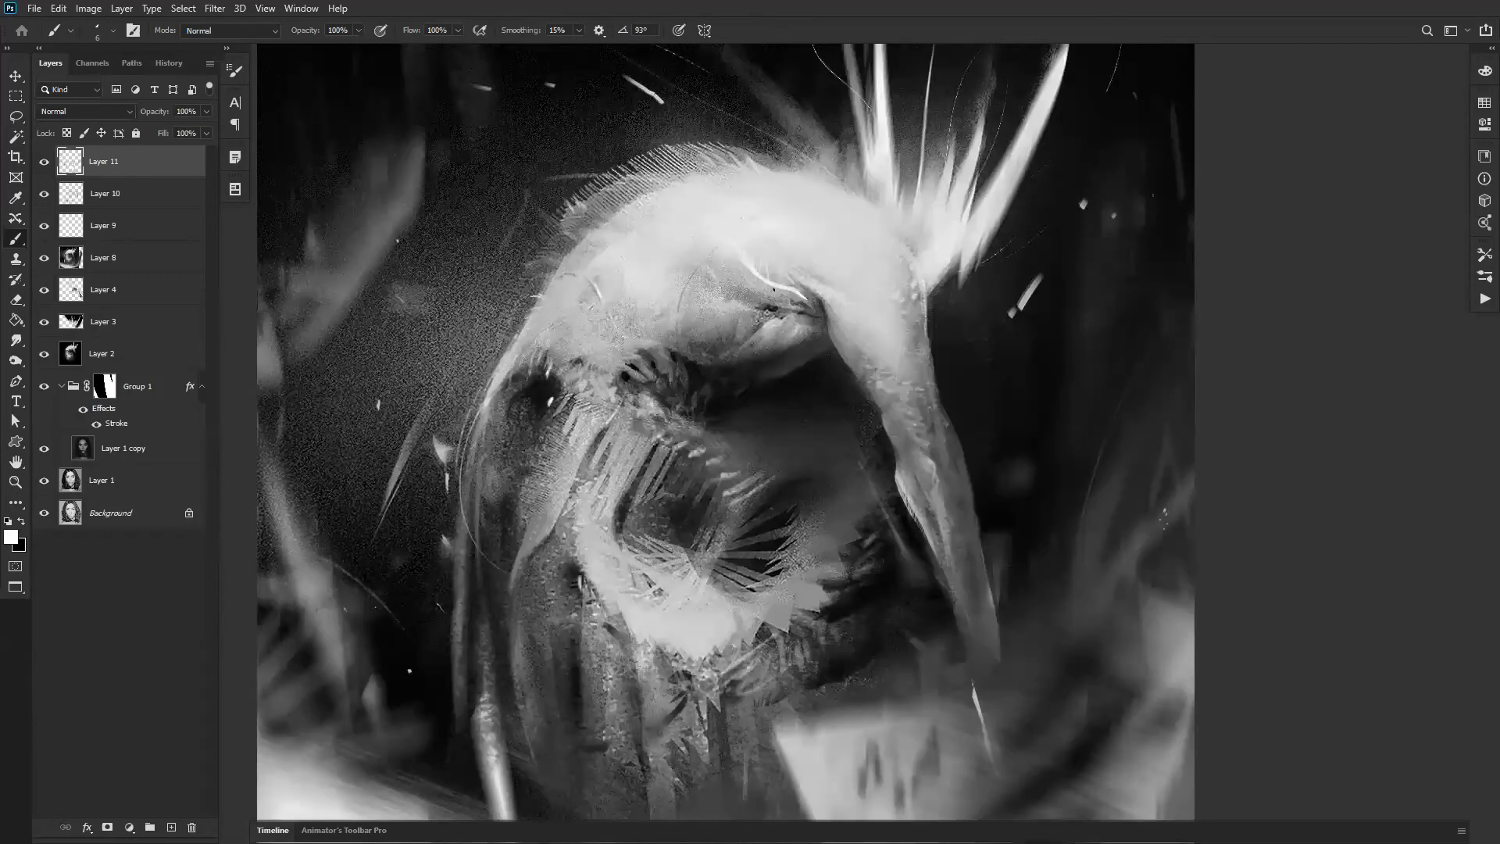
pyautogui.press('x')
pyautogui.moveTo(799, 298); pyautogui.dragTo(810, 310)
# Step: Sample light tones from the head, mirror the canvas and brush soft highlights over the head above the limb with an enlarged brush
pyautogui.press(']')
pyautogui.keyDown('alt'); pyautogui.click(609, 225); pyautogui.keyUp('alt')
pyautogui.keyDown('alt'); pyautogui.click(616, 235); pyautogui.keyUp('alt')
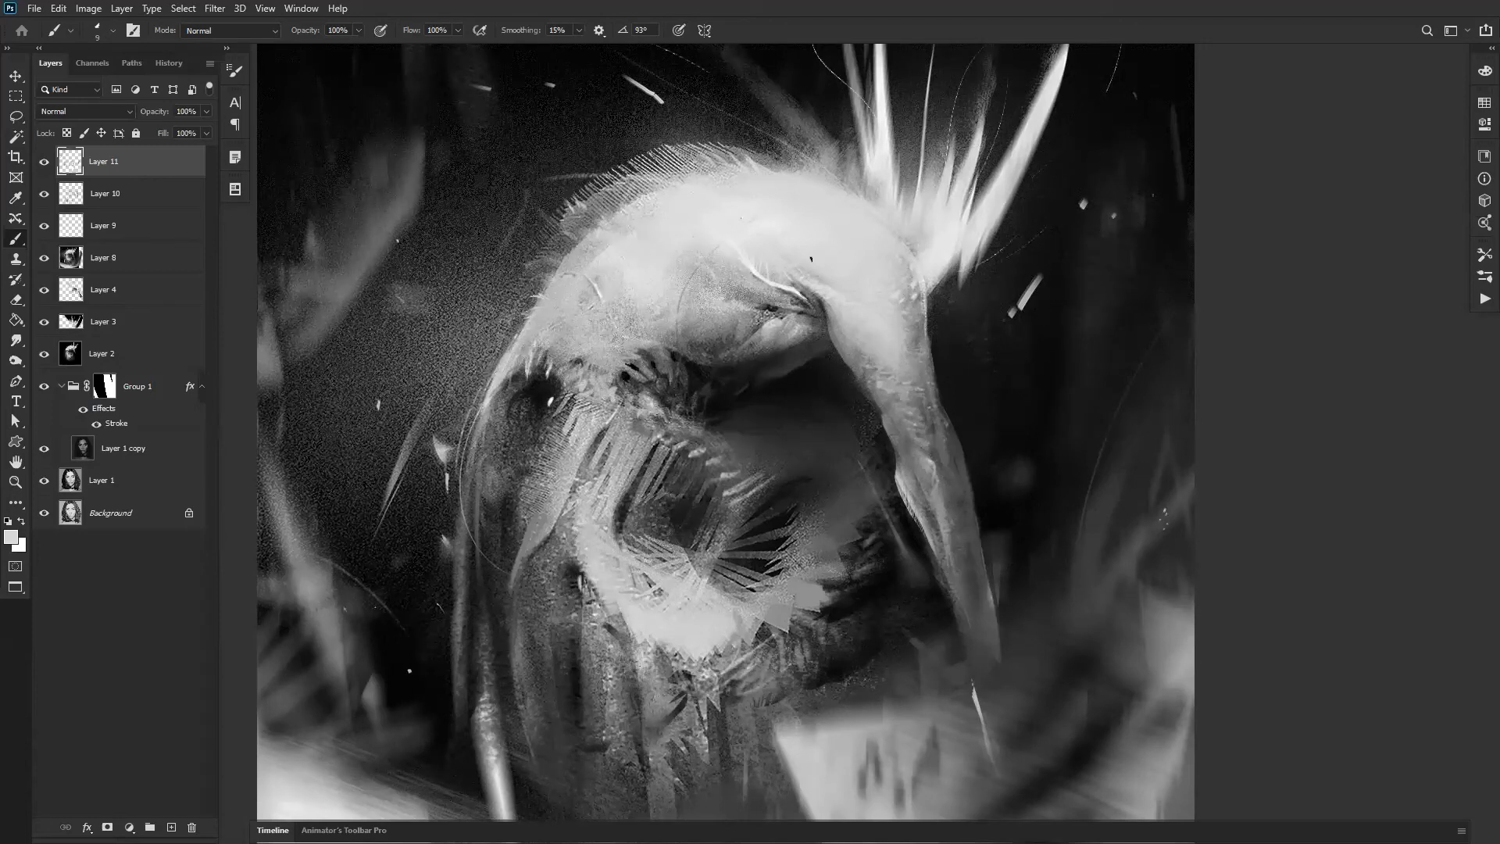
pyautogui.press(']')
pyautogui.press(']')
pyautogui.press(']')
pyautogui.press(']')
pyautogui.press(']')
pyautogui.press(']')
pyautogui.press('z')
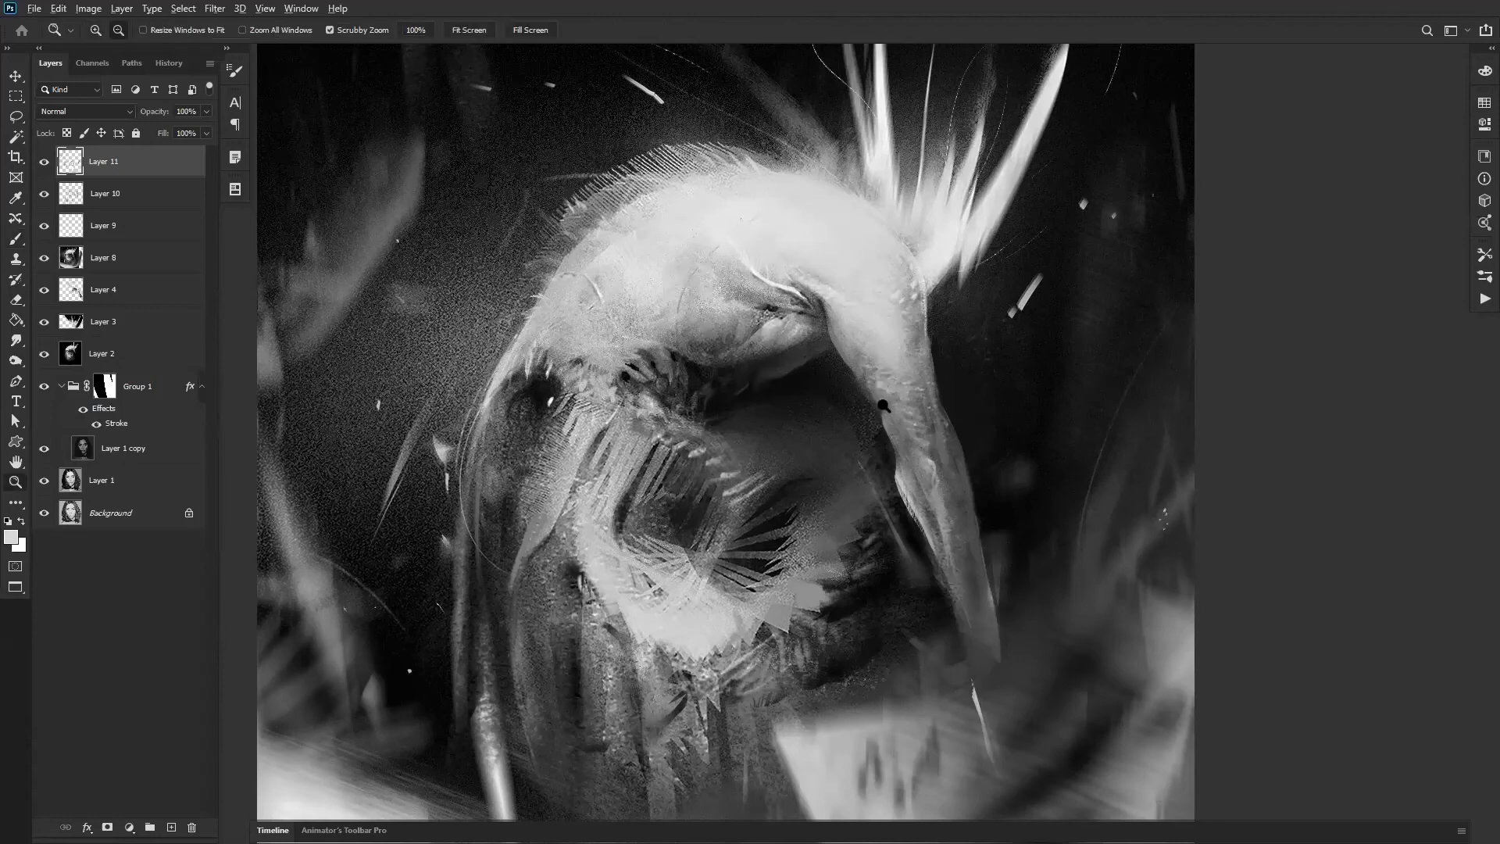
pyautogui.keyDown('alt'); pyautogui.click(883, 404); pyautogui.keyUp('alt')
pyautogui.hotkey('ctrl', 'shift', 'h')
pyautogui.keyDown('ctrl'); pyautogui.click(857, 396); pyautogui.keyUp('ctrl')
pyautogui.keyDown('alt'); pyautogui.click(755, 330); pyautogui.keyUp('alt')
pyautogui.press(']')
pyautogui.moveTo(607, 313)
pyautogui.mouseDown()
pyautogui.moveTo(650, 291)
pyautogui.moveTo(646, 270)
pyautogui.mouseUp()
pyautogui.keyDown('alt'); pyautogui.click(697, 236); pyautogui.keyUp('alt')
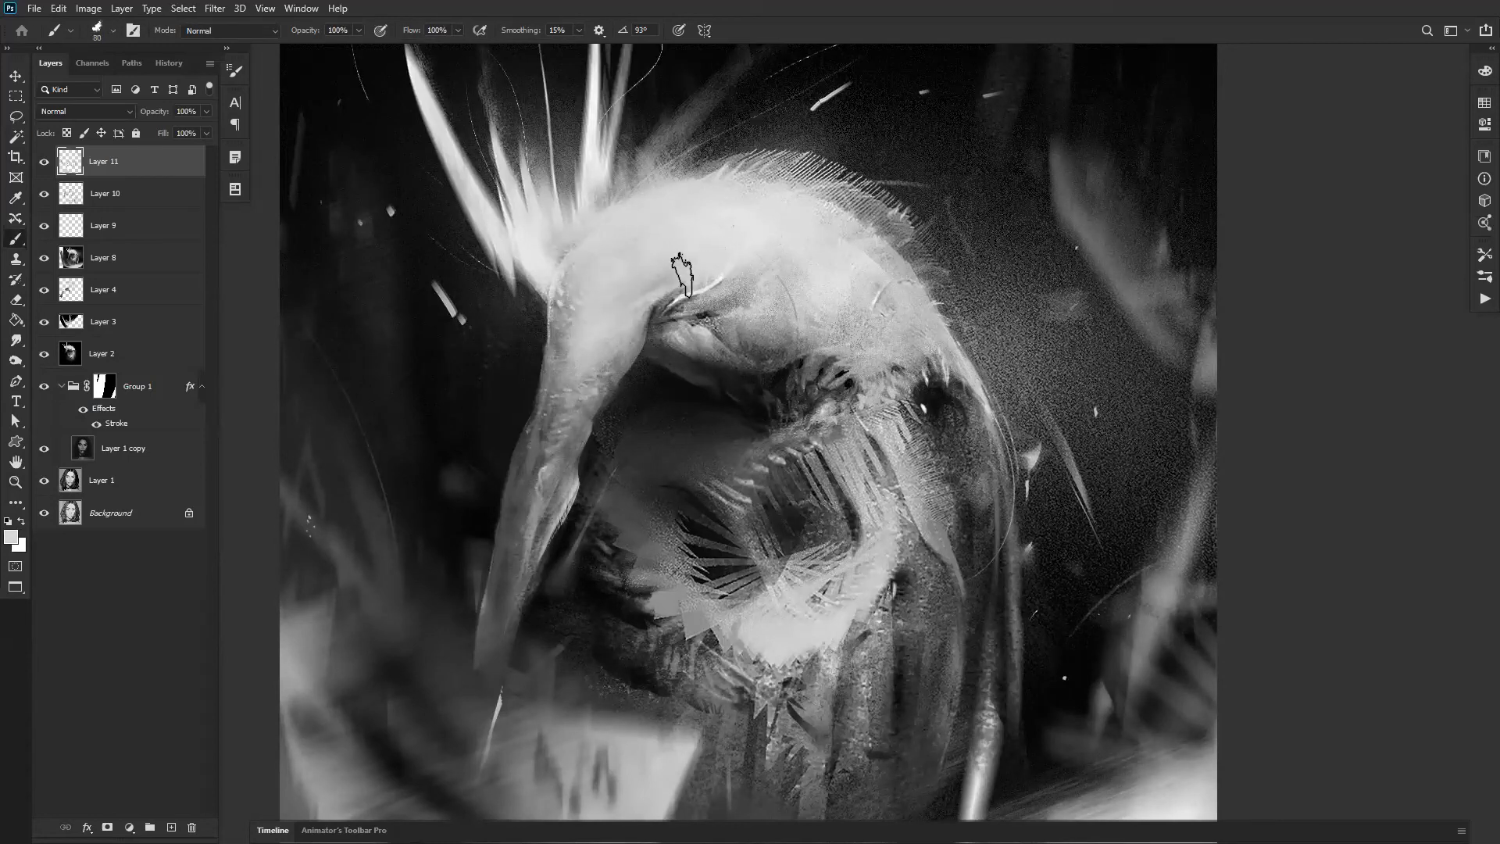
# Step: Mirror the canvas several times to check the whole composition and return to the Brush tool
pyautogui.keyDown('alt'); pyautogui.click(740, 371); pyautogui.keyUp('alt')
pyautogui.hotkey('ctrl', 'shift', 'h')
pyautogui.hotkey('ctrl', 'shift', 'h')
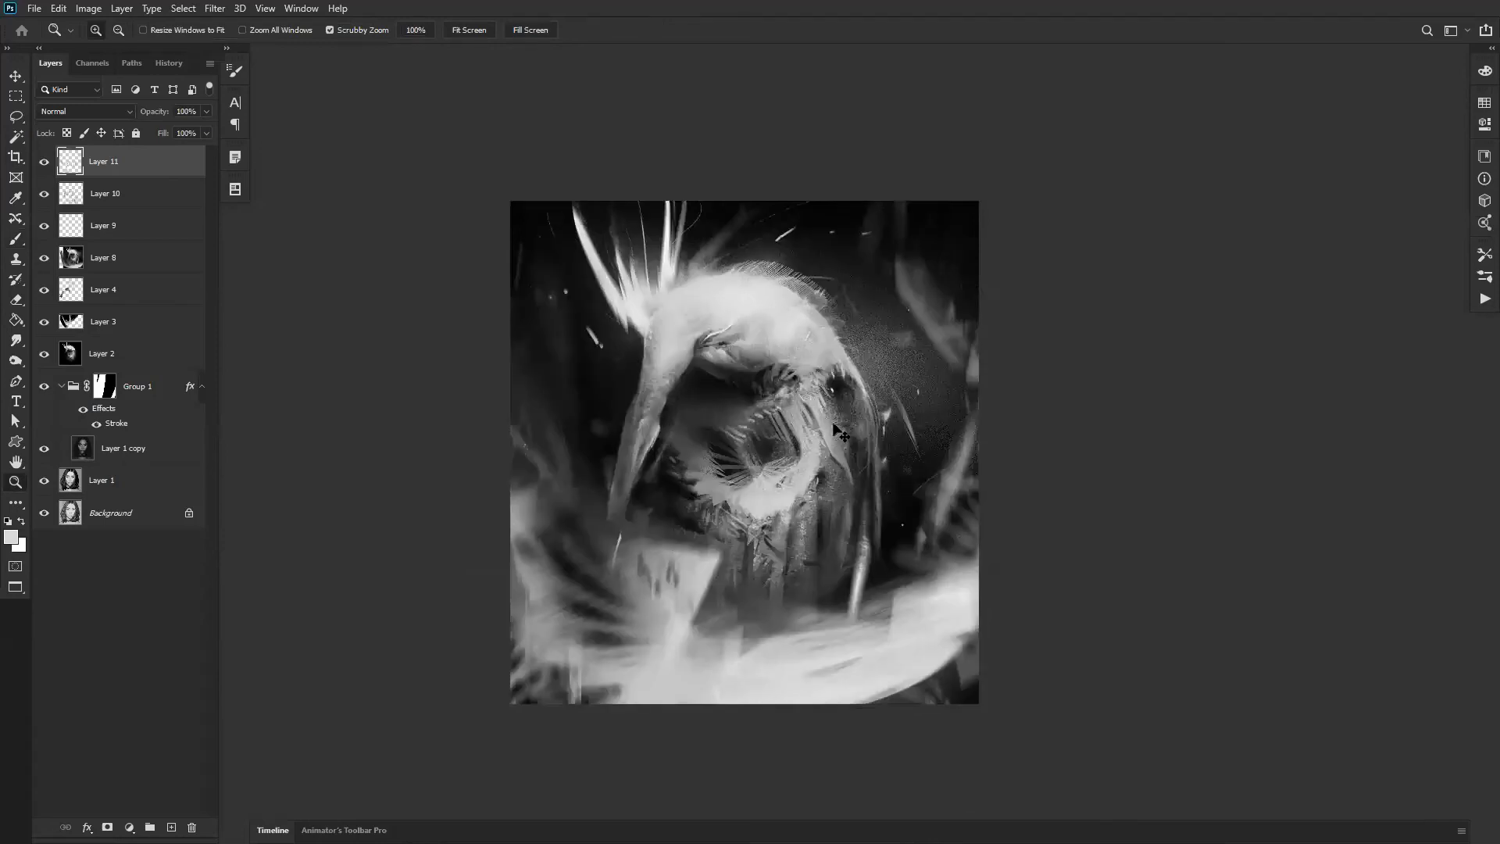
pyautogui.hotkey('ctrl', 'shift', 'h')
pyautogui.click(833, 439)
pyautogui.click(851, 239)
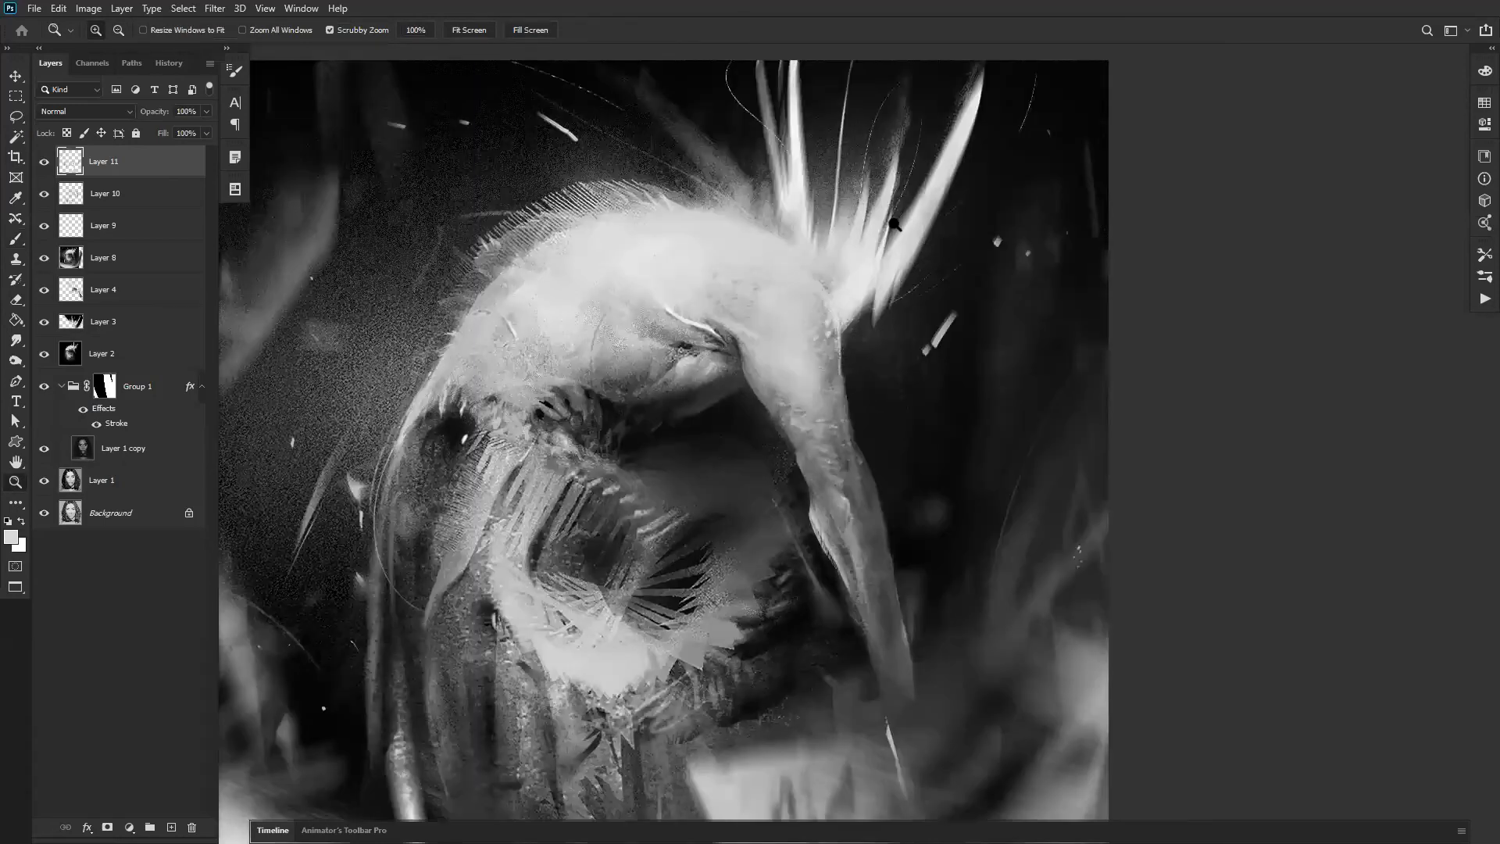
pyautogui.press('b')
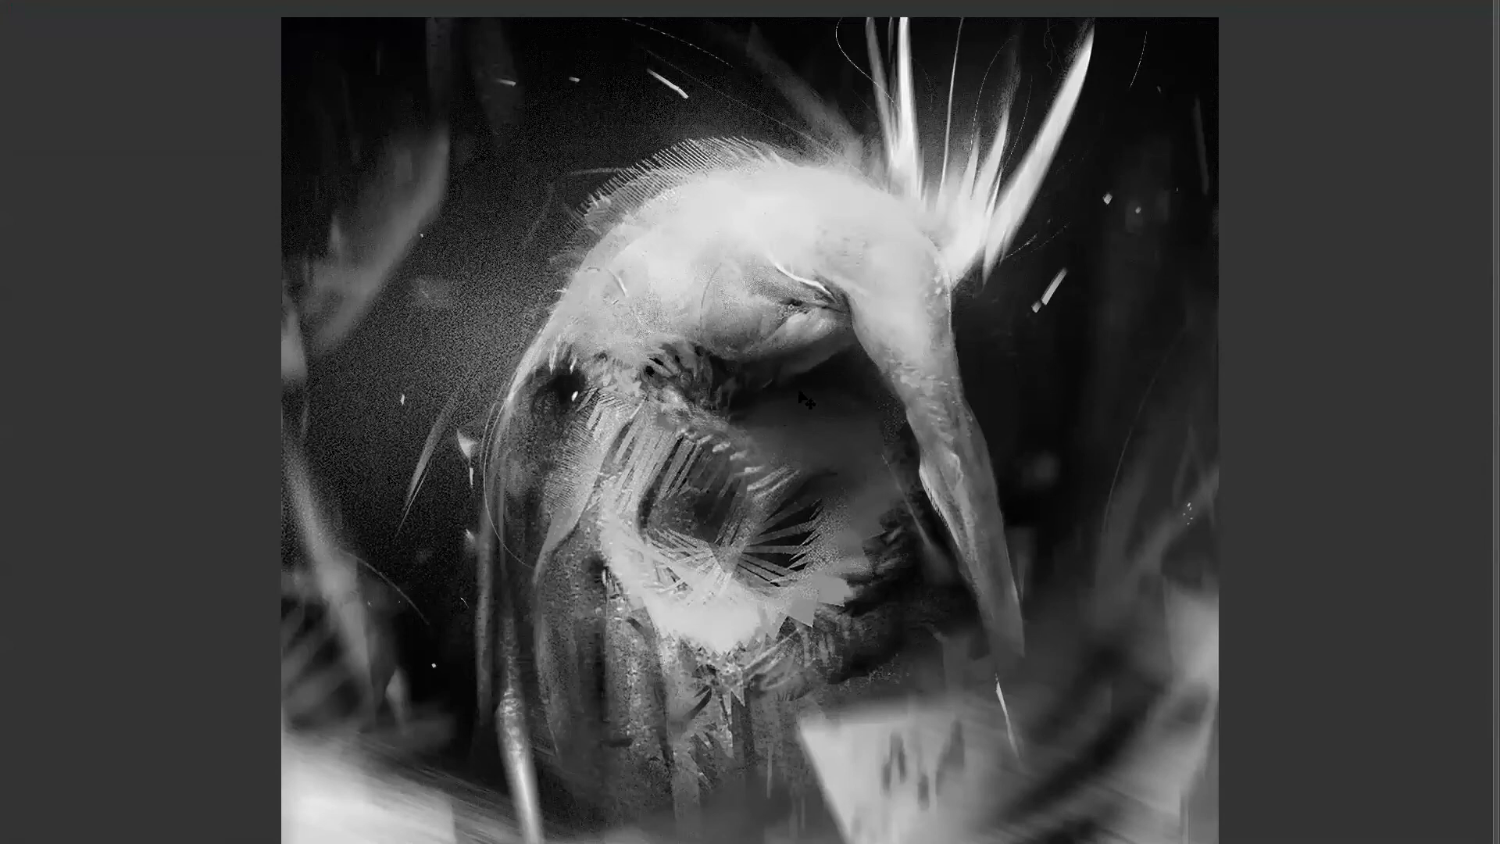
# Step: Choose a soft grainy 500 px brush from the Texture group and test a stroke over the limb
pyautogui.rightClick(699, 358)
pyautogui.rightClick(664, 512)
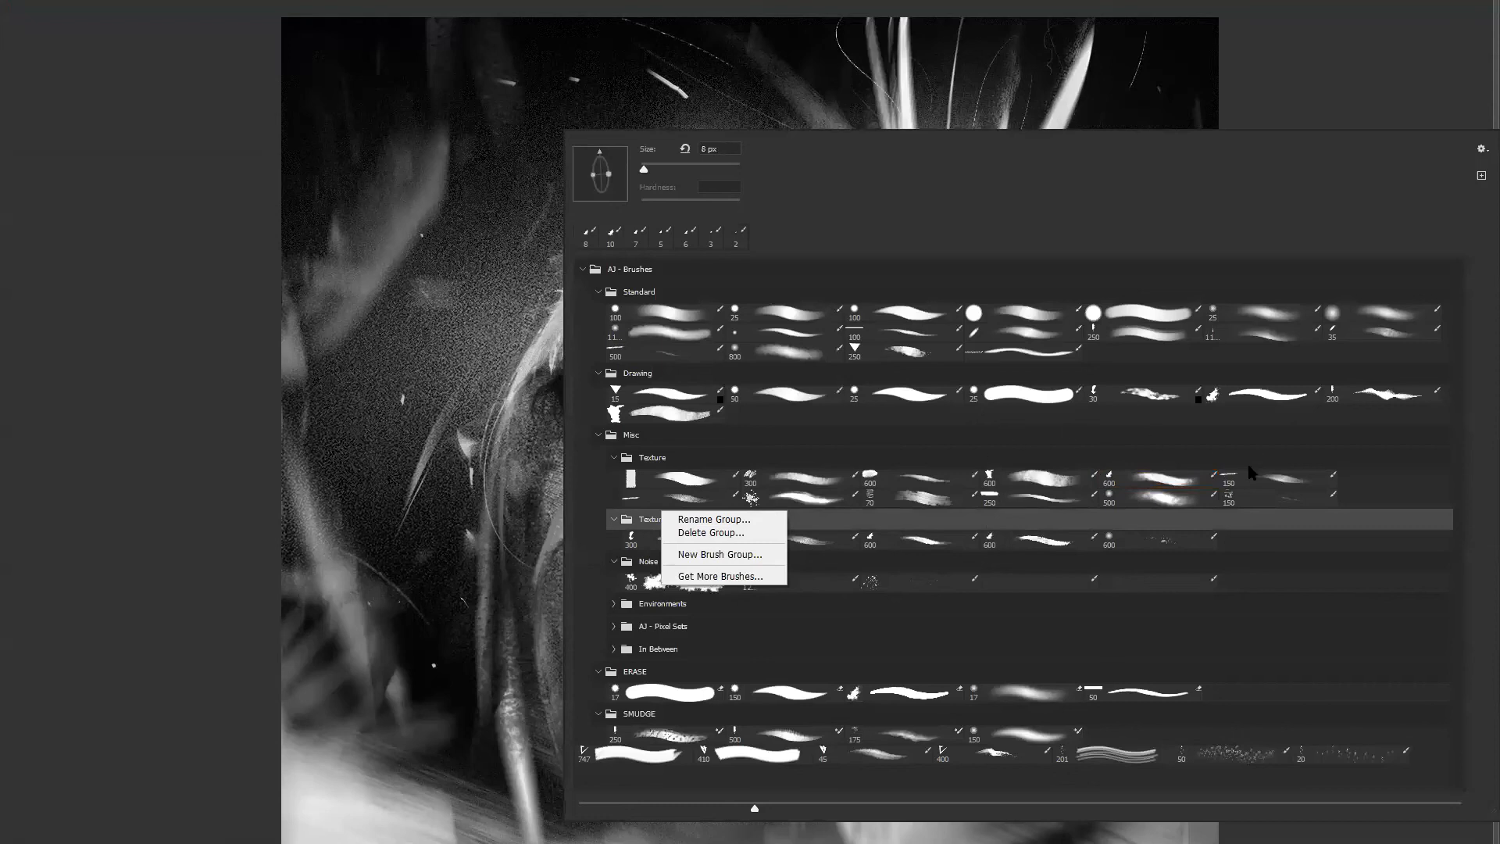
pyautogui.click(1167, 509)
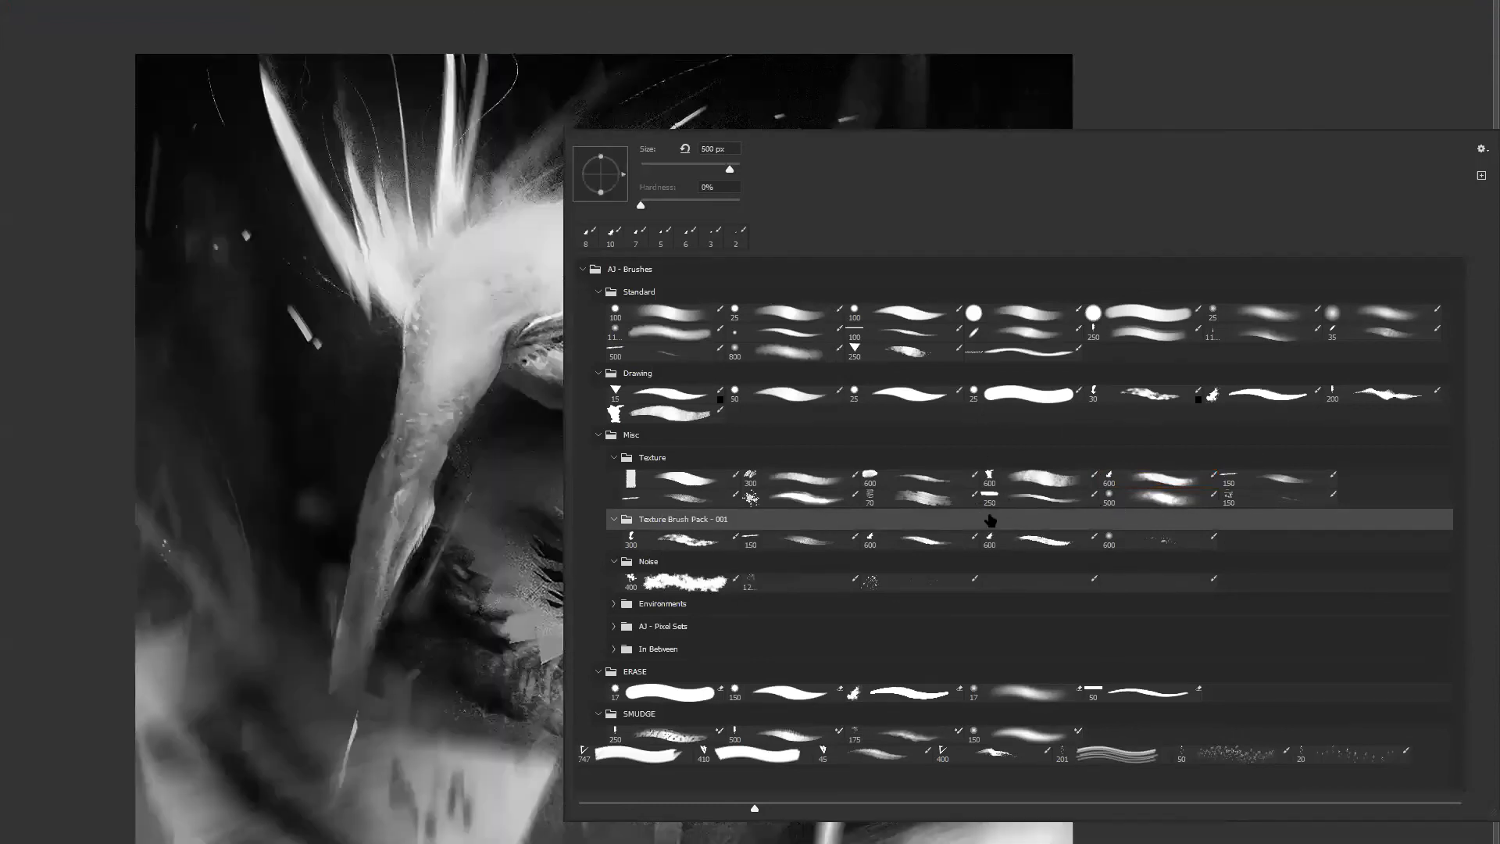
pyautogui.click(1159, 498)
pyautogui.click(432, 552)
pyautogui.moveTo(348, 451); pyautogui.dragTo(335, 382)
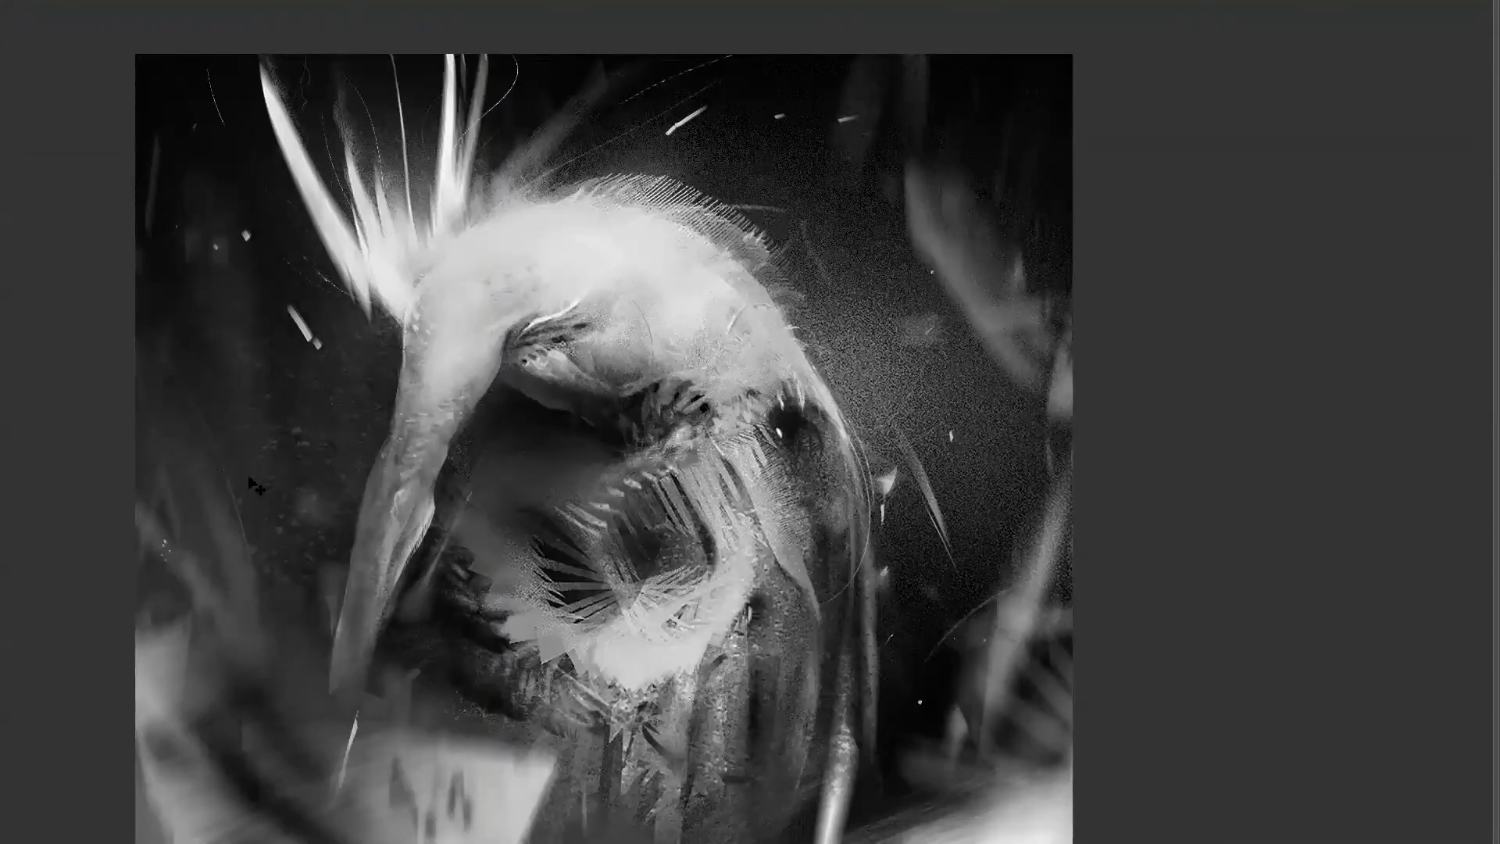
pyautogui.hotkey('ctrl', 'z')
# Step: Set the brush's texture scale to 44%
pyautogui.press('f')
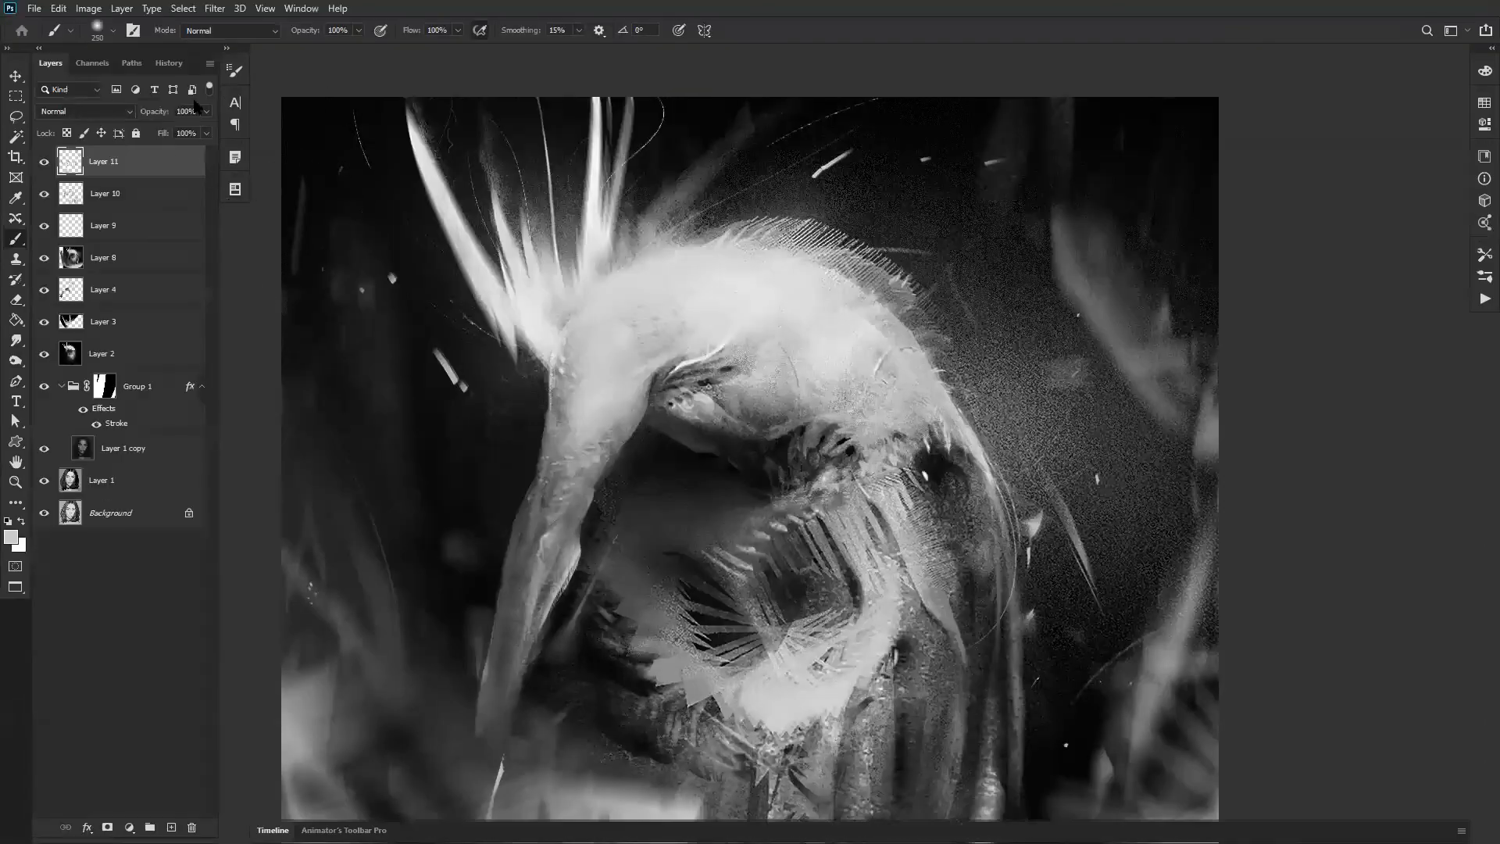
pyautogui.click(239, 71)
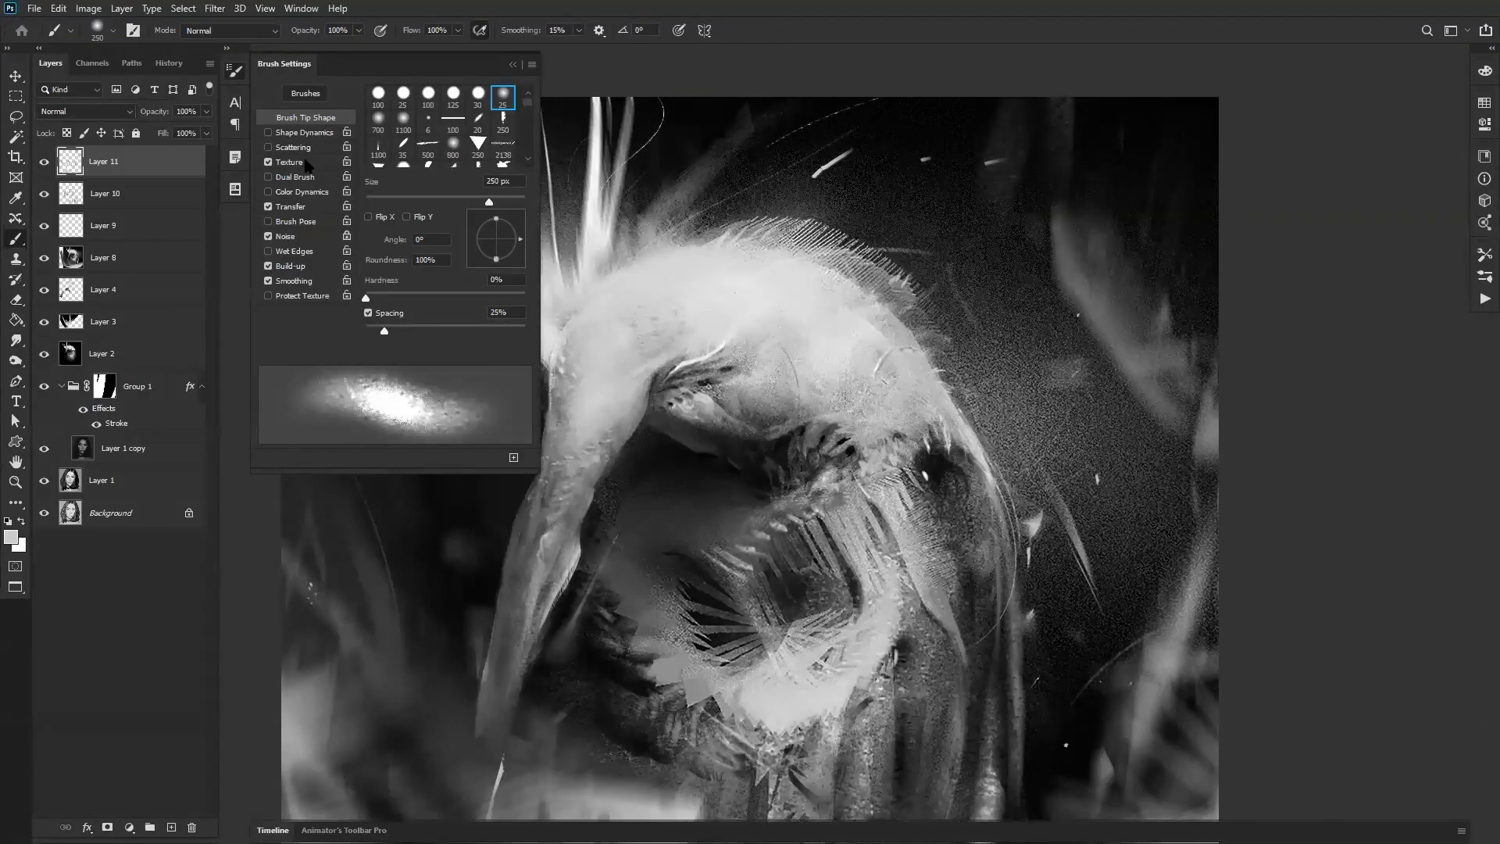
pyautogui.click(306, 163)
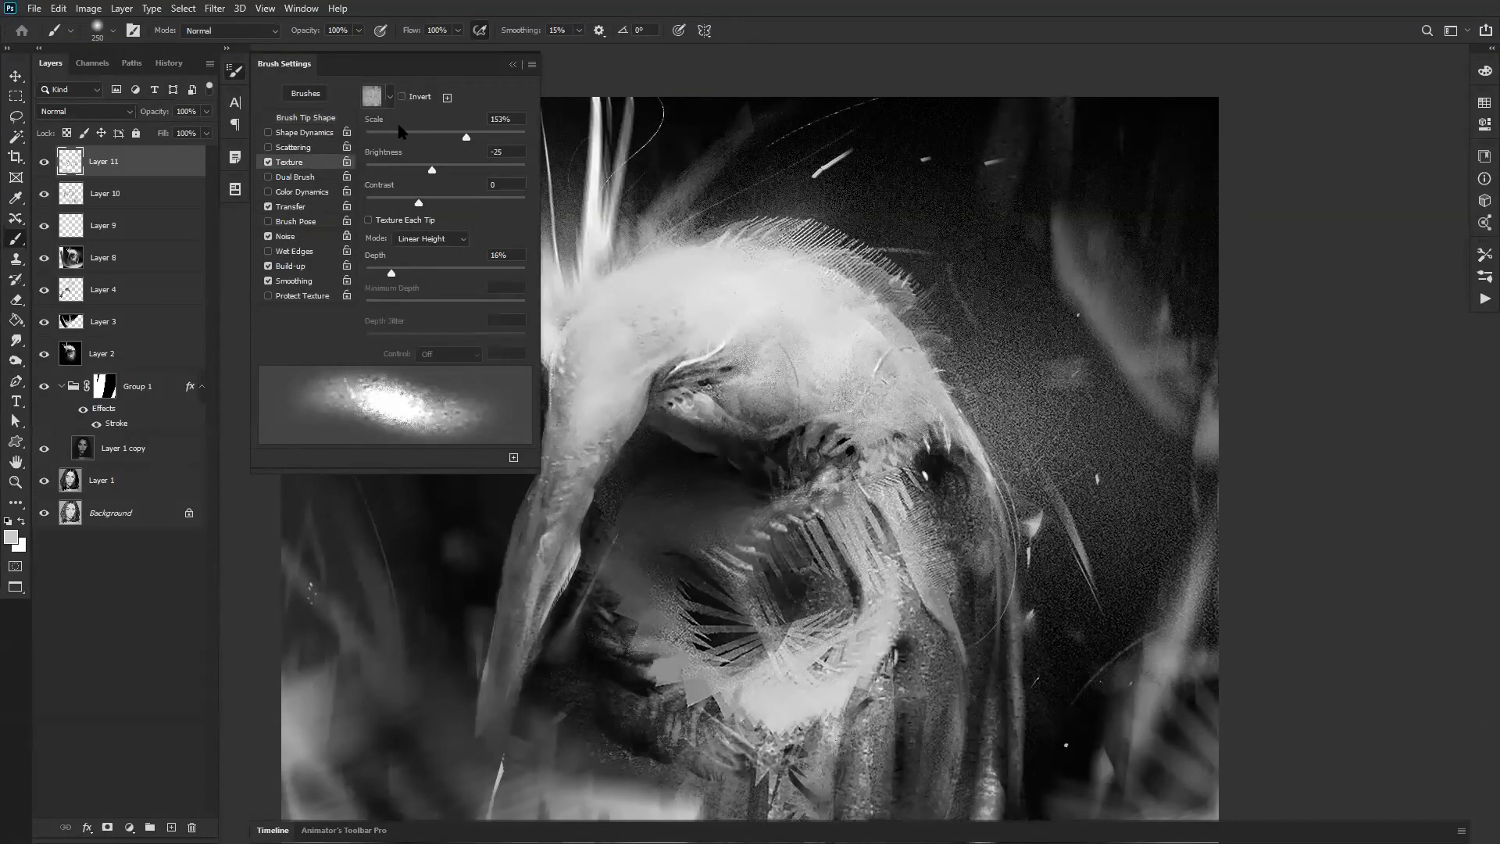
pyautogui.moveTo(461, 137); pyautogui.dragTo(396, 136)
pyautogui.press('f')
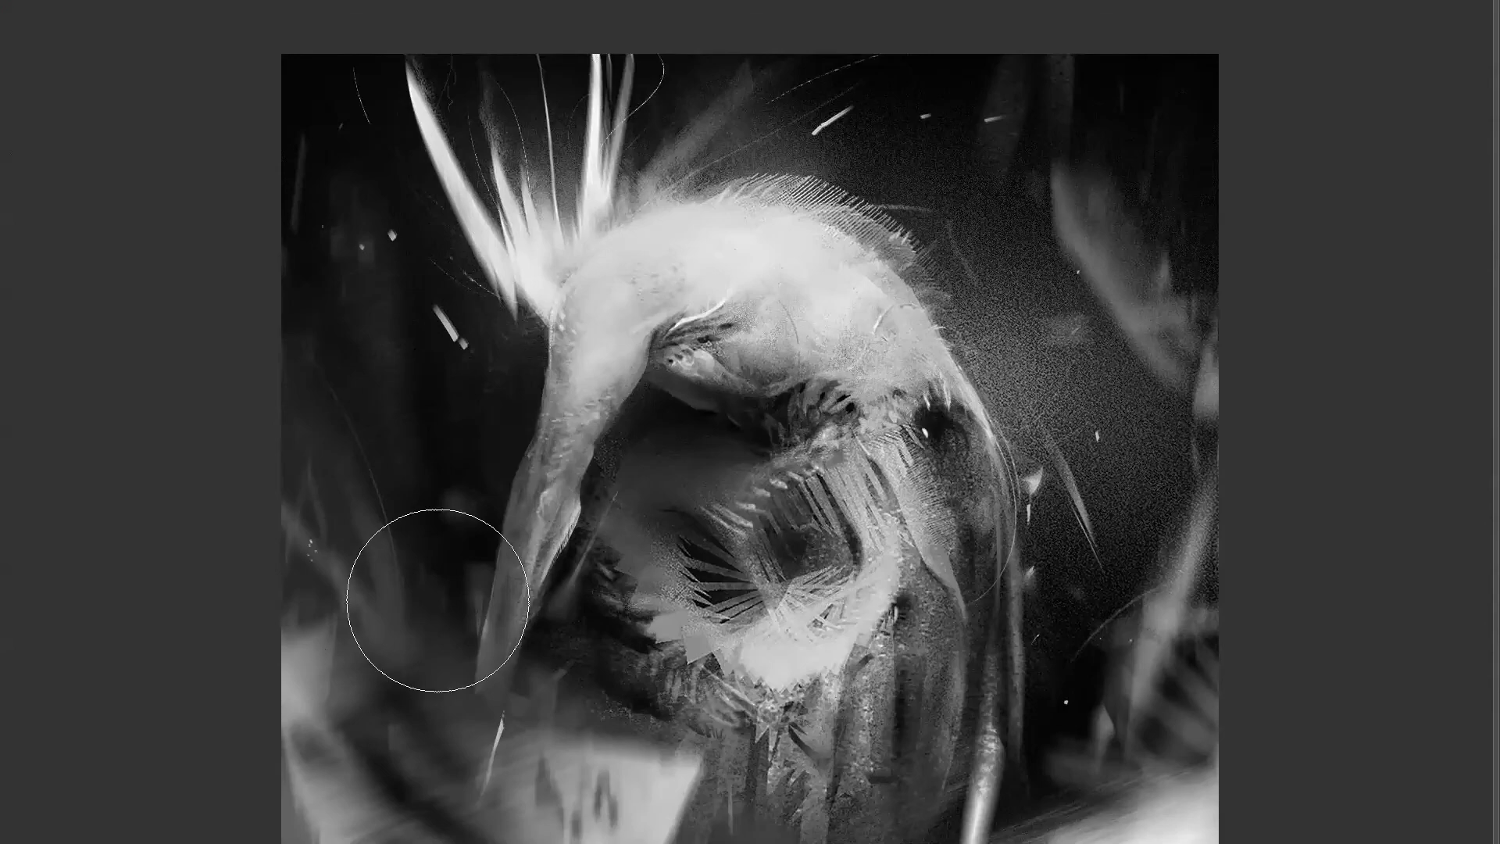
pyautogui.press('f')
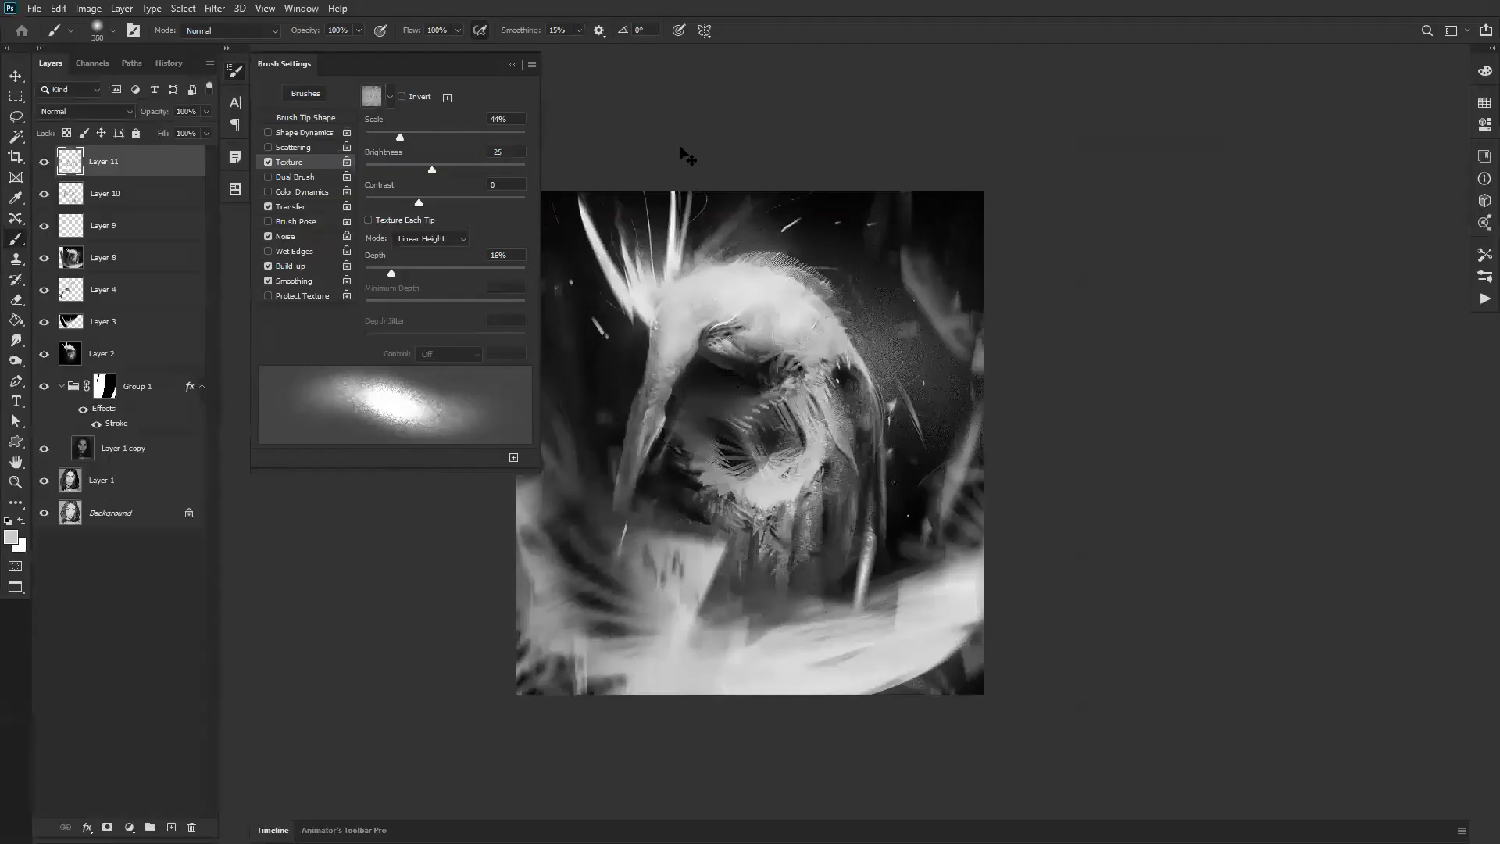
# Step: Resize the image to a width of 3000 pixels
pyautogui.hotkey('ctrl', 'alt', 'i')
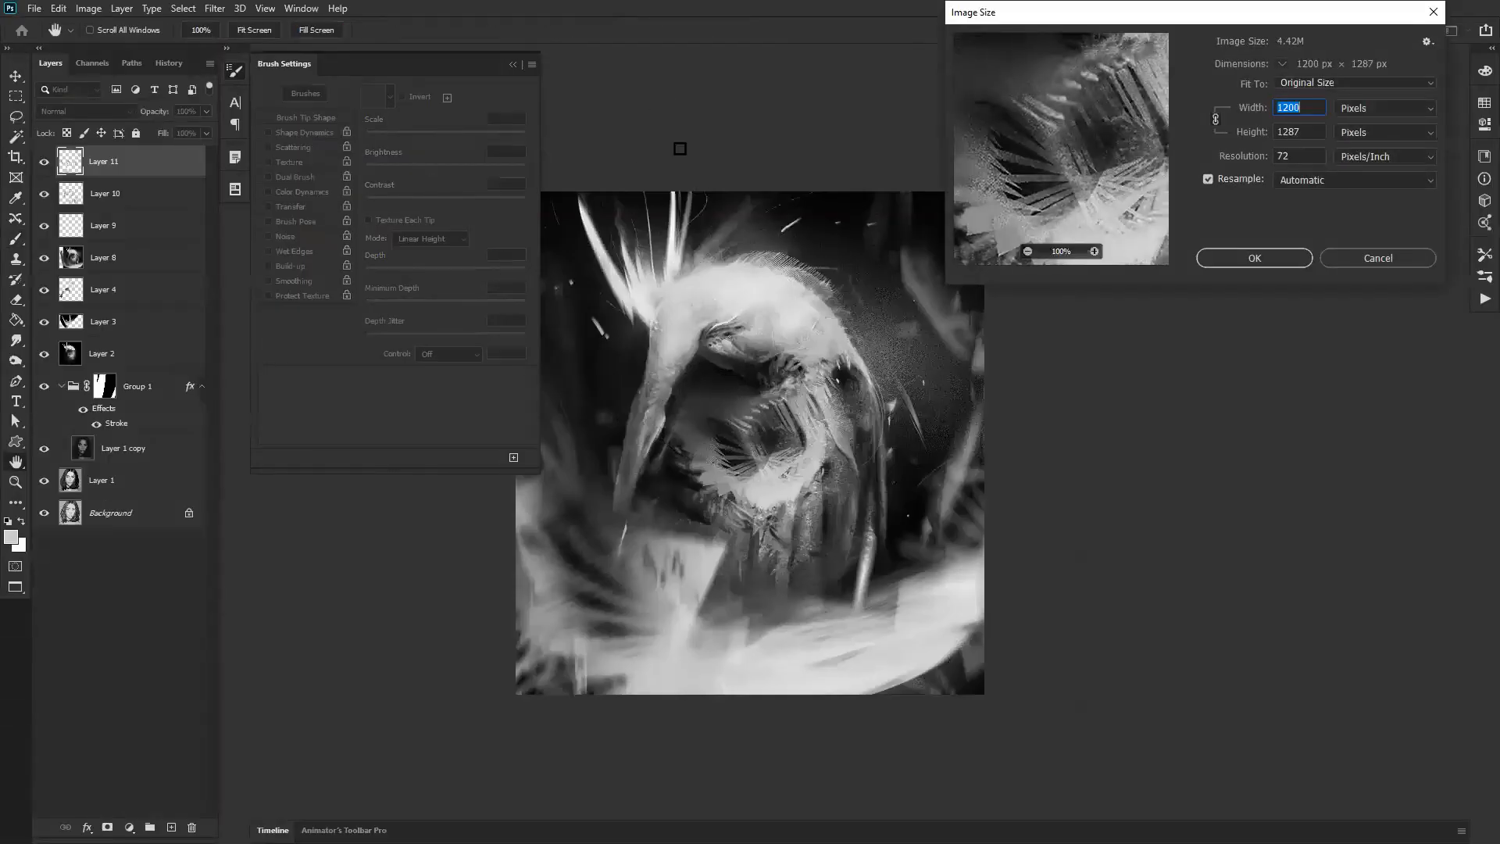
pyautogui.write('3000')
pyautogui.press('Return')
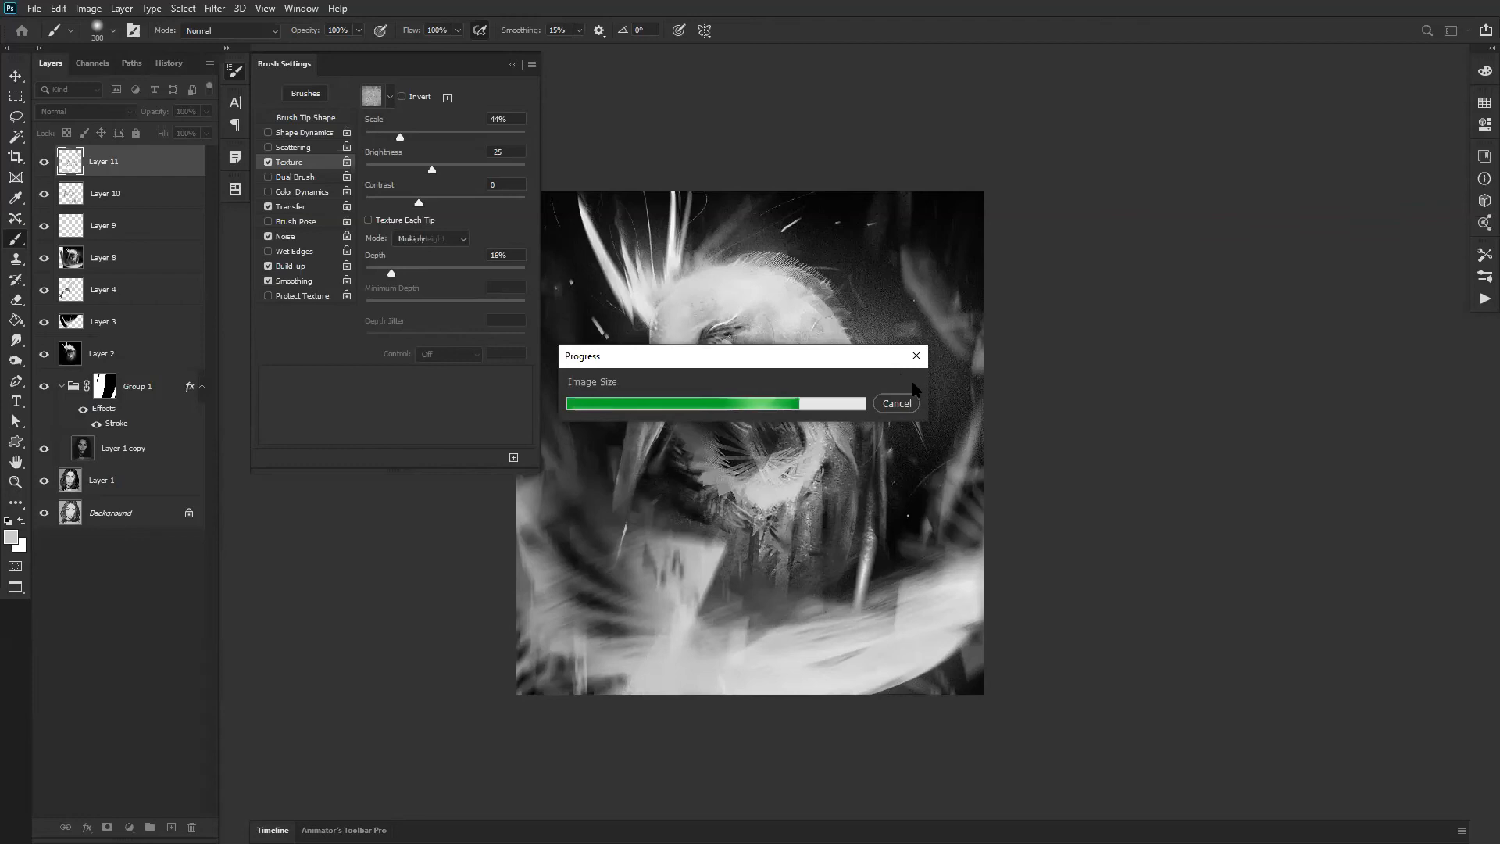
# Step: Enlarge the textured brush to 700 px
pyautogui.press('f')
pyautogui.press('z')
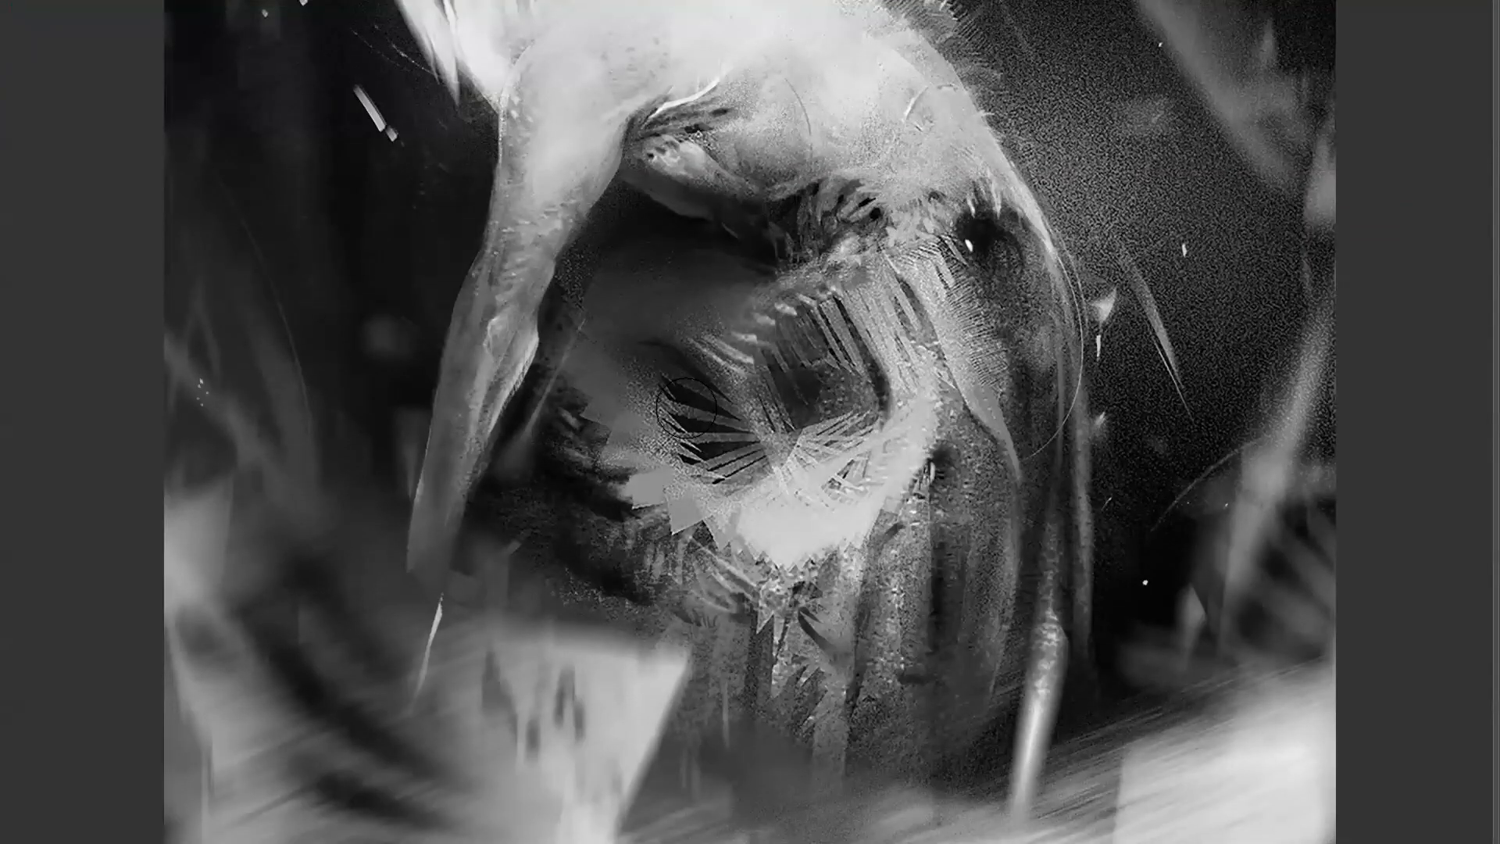
pyautogui.press(']')
pyautogui.press(']')
pyautogui.press(']')
pyautogui.press(']')
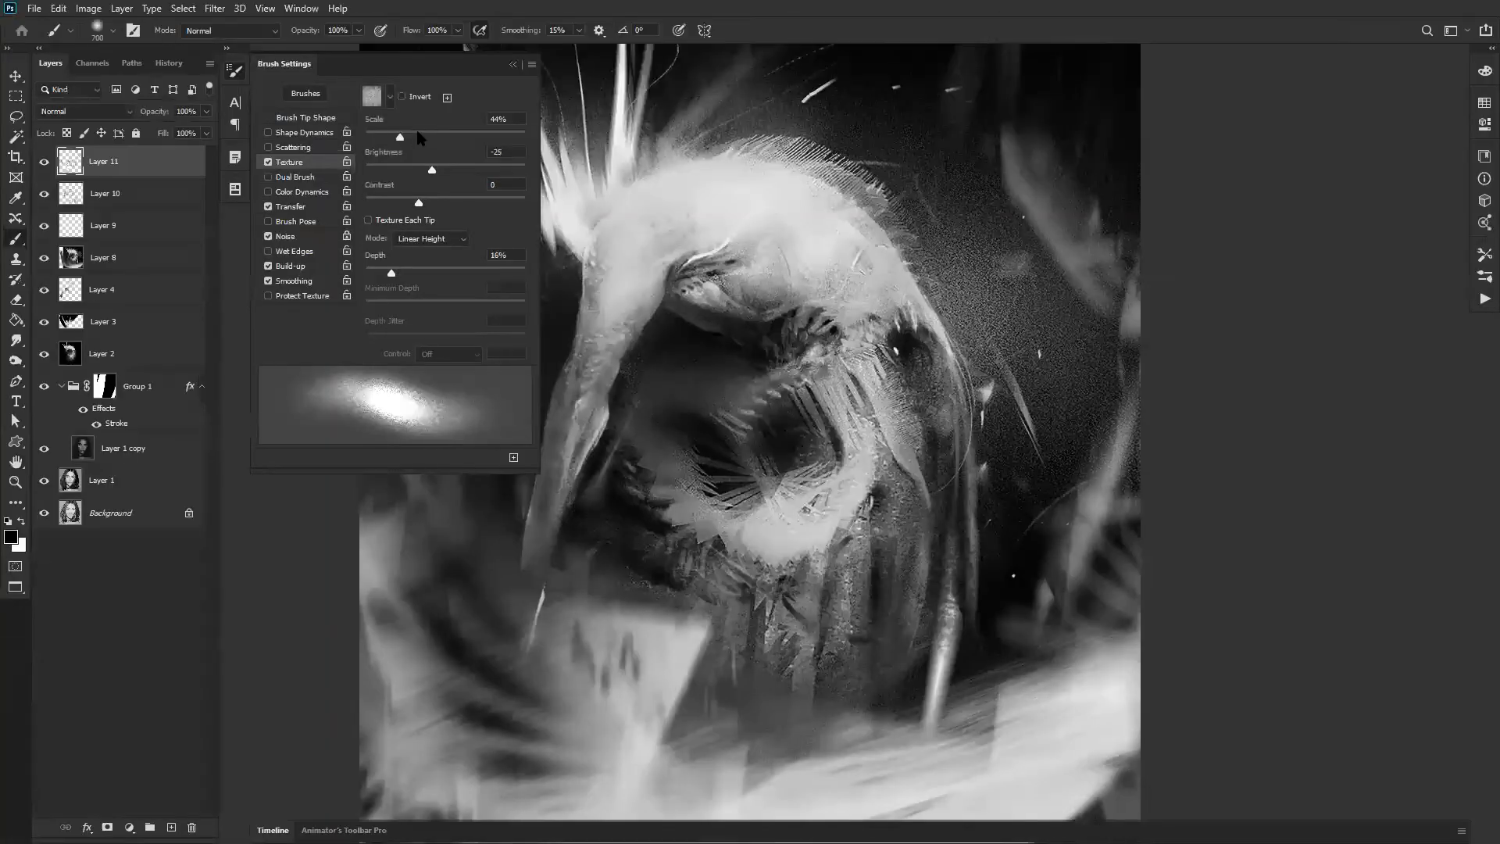
# Step: Set the brush's texture scale to 137% and try a black stroke across the ring's lower rim
pyautogui.moveTo(401, 137); pyautogui.dragTo(460, 137)
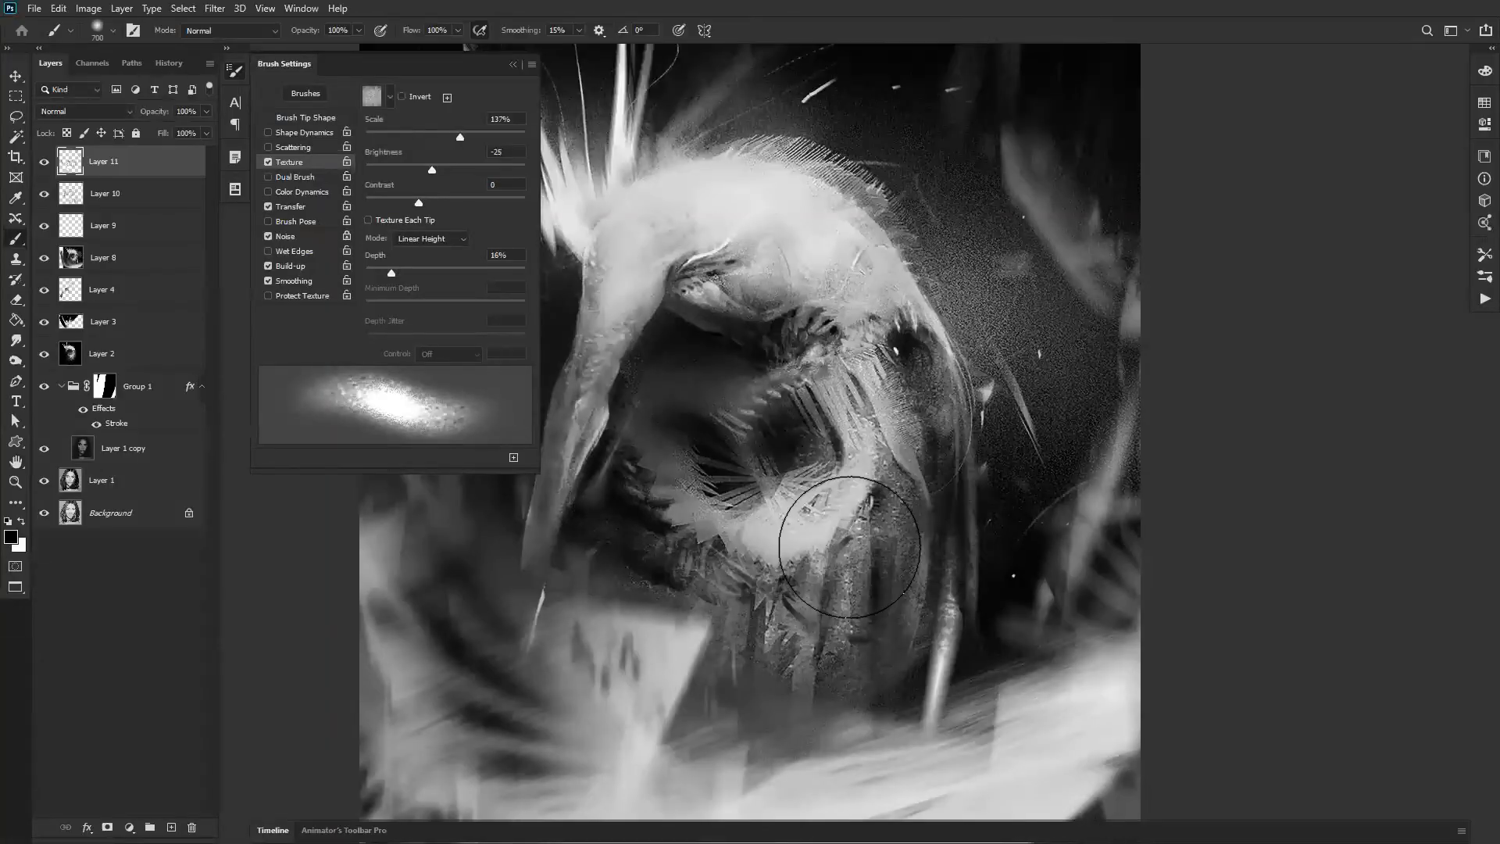
pyautogui.moveTo(850, 547)
pyautogui.mouseDown()
pyautogui.moveTo(783, 511)
pyautogui.moveTo(695, 584)
pyautogui.mouseUp()
pyautogui.hotkey('ctrl', 'z')
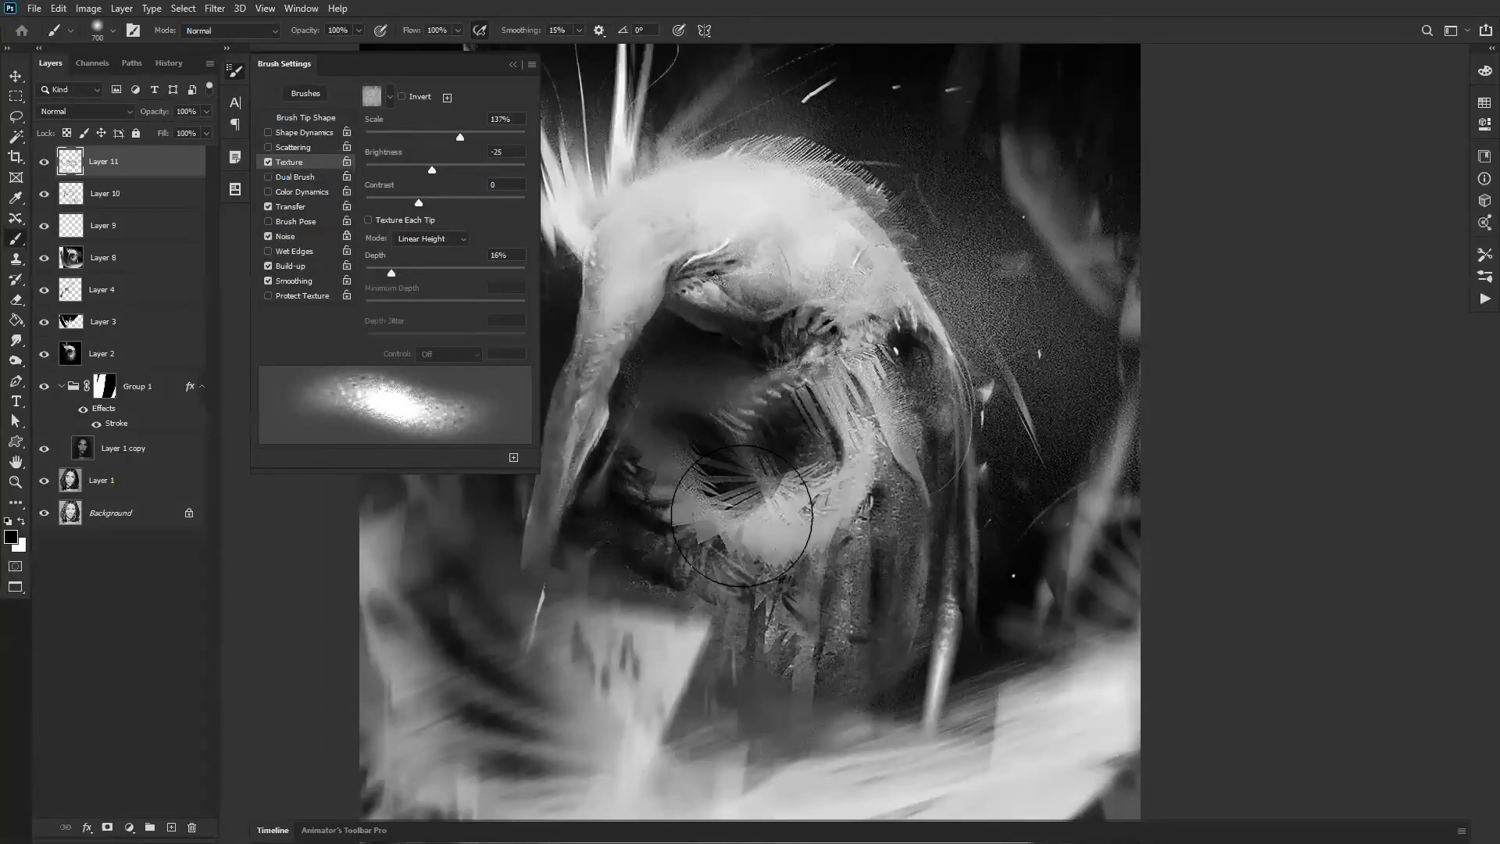
# Step: Enlarge the textured brush to 1100 px and stroke black over the blurred shards in the painting's lower-left area
pyautogui.moveTo(742, 516); pyautogui.dragTo(879, 451)
pyautogui.press(']')
pyautogui.press(']')
pyautogui.press(']')
pyautogui.press(']')
pyautogui.moveTo(500, 649)
pyautogui.mouseDown()
pyautogui.moveTo(584, 726)
pyautogui.moveTo(634, 729)
pyautogui.mouseUp()
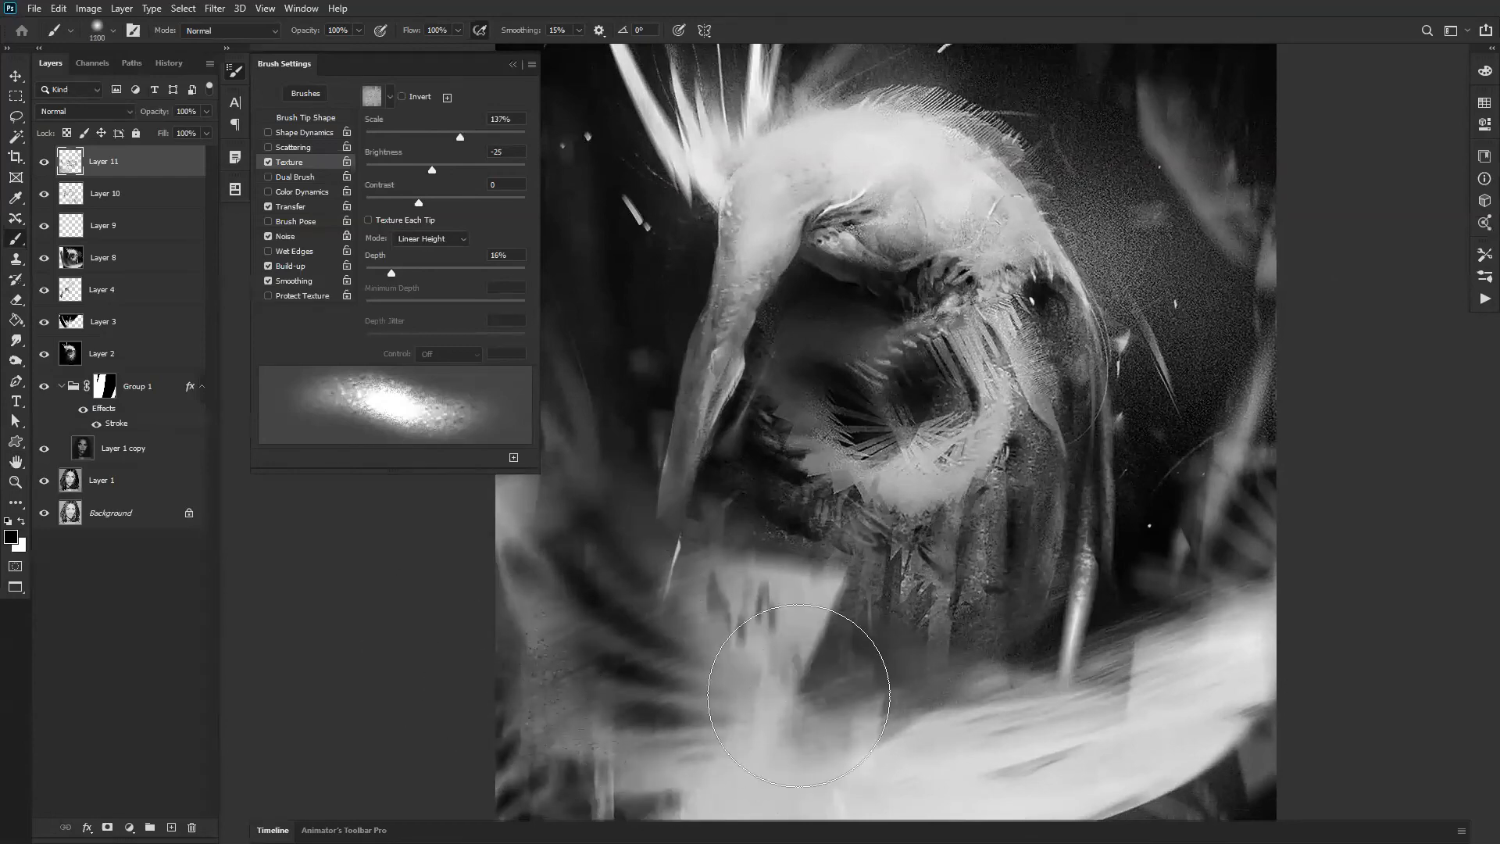
pyautogui.hotkey('ctrl', 'z')
pyautogui.moveTo(609, 653); pyautogui.dragTo(636, 690)
pyautogui.moveTo(590, 213); pyautogui.dragTo(681, 364)
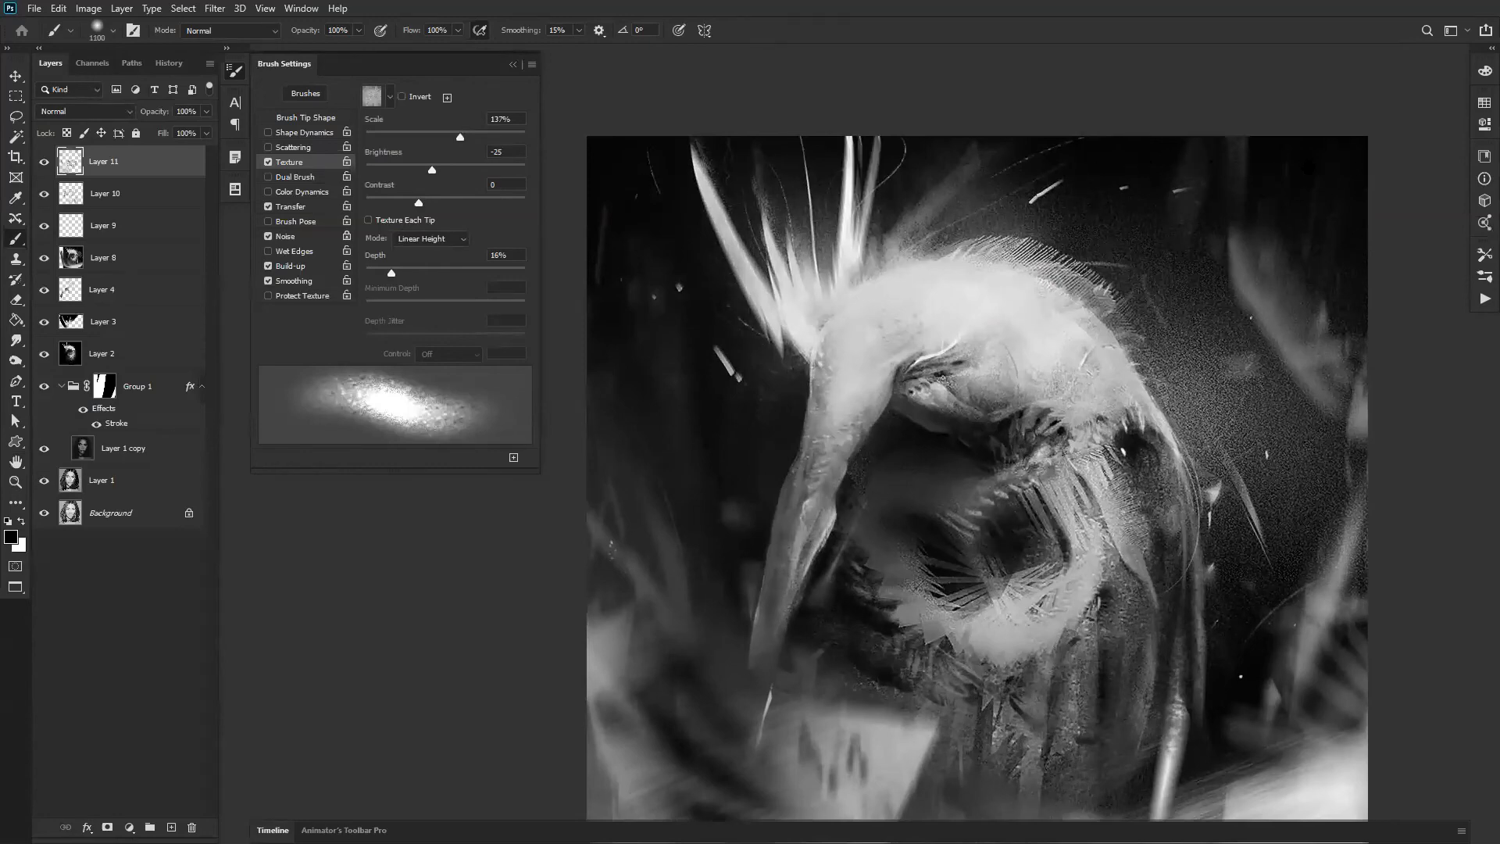
# Step: Set the brush to white at 1400 px and brush a soft light stroke up the painting's left edge
pyautogui.hotkey('ctrl', '-')
pyautogui.hotkey('ctrl', '-')
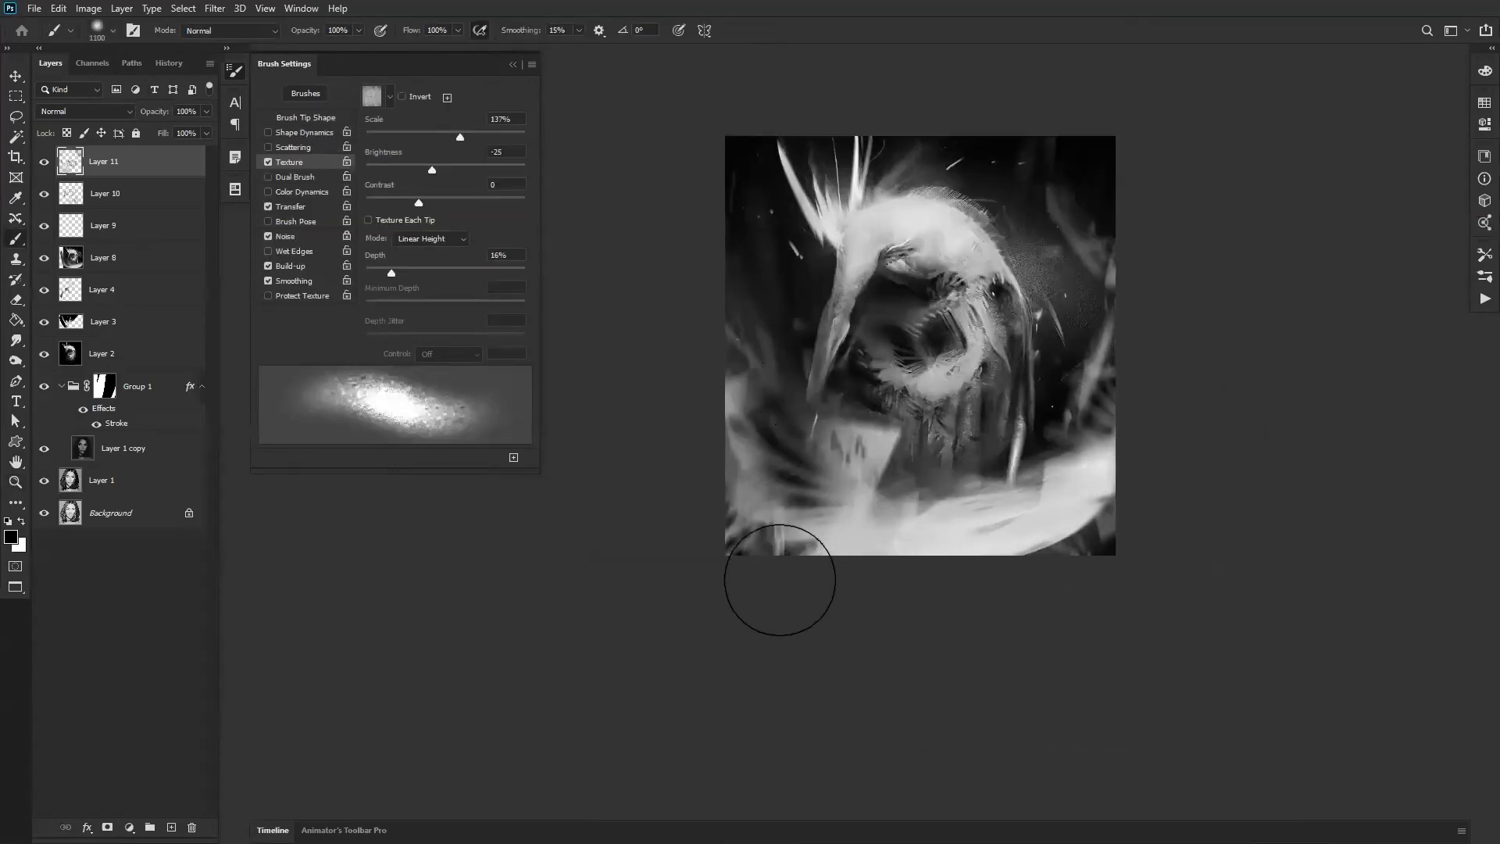
pyautogui.press('x')
pyautogui.press(']')
pyautogui.press(']')
pyautogui.press(']')
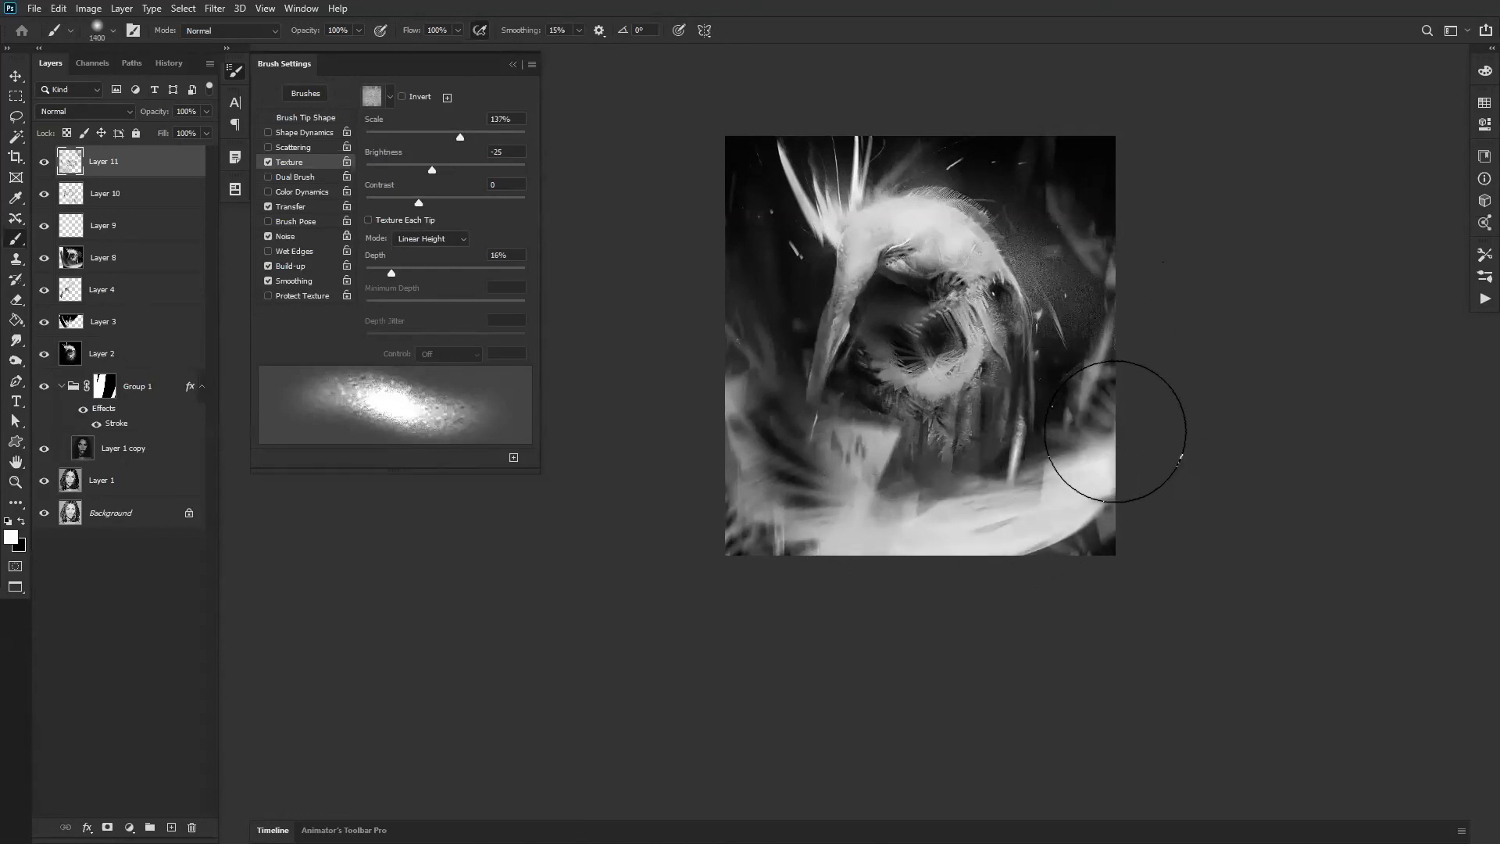
pyautogui.moveTo(738, 391); pyautogui.dragTo(715, 326)
pyautogui.hotkey('ctrl', 'z')
pyautogui.moveTo(736, 390); pyautogui.dragTo(711, 236)
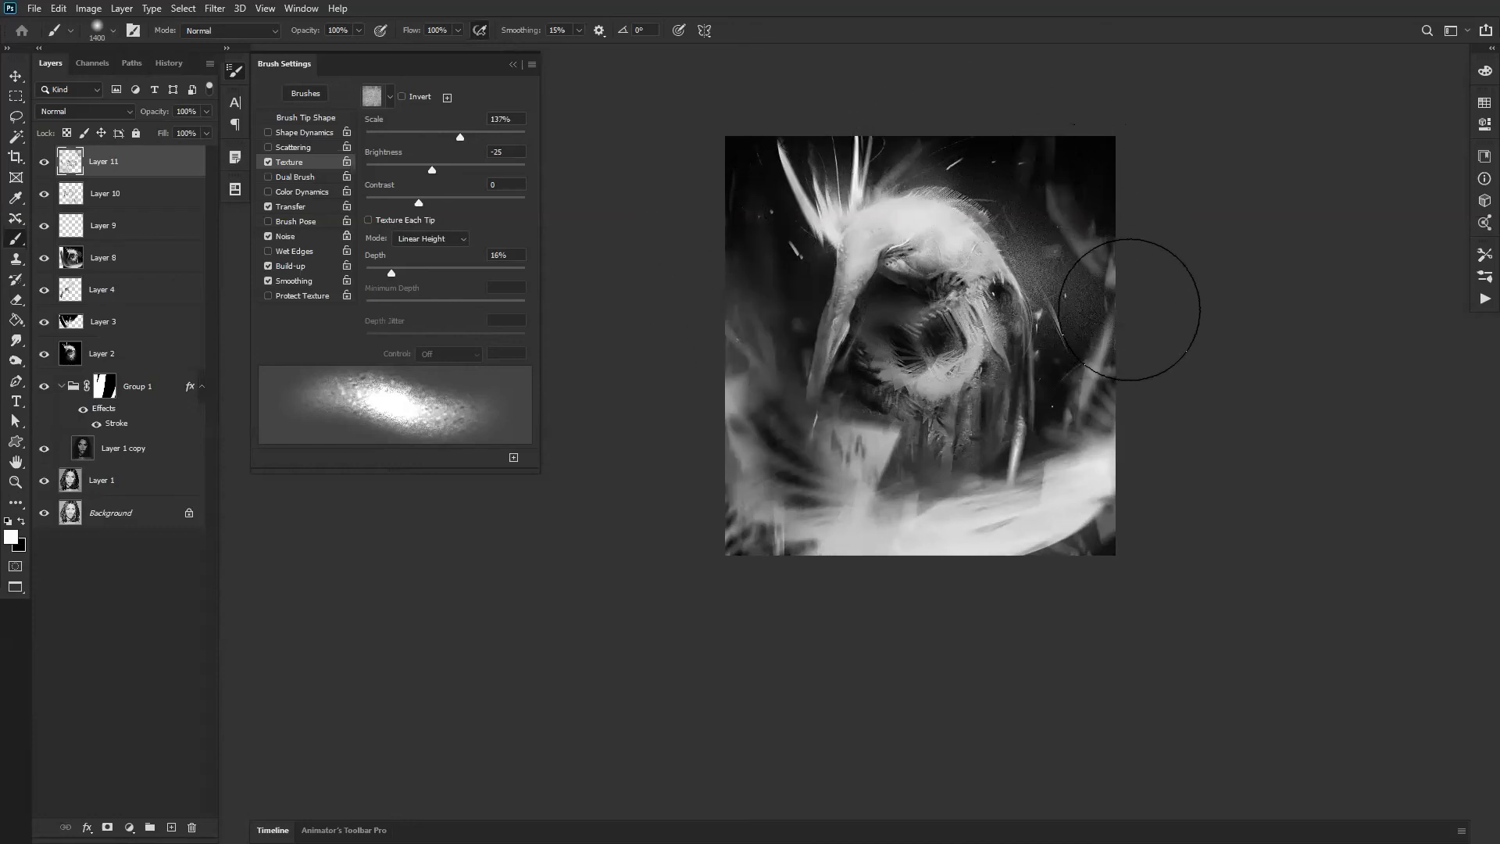
# Step: Stamp all visible artwork into a new layer and reduce the textured brush to 900 px
pyautogui.hotkey('ctrl', 'shift', 'alt', 'e')
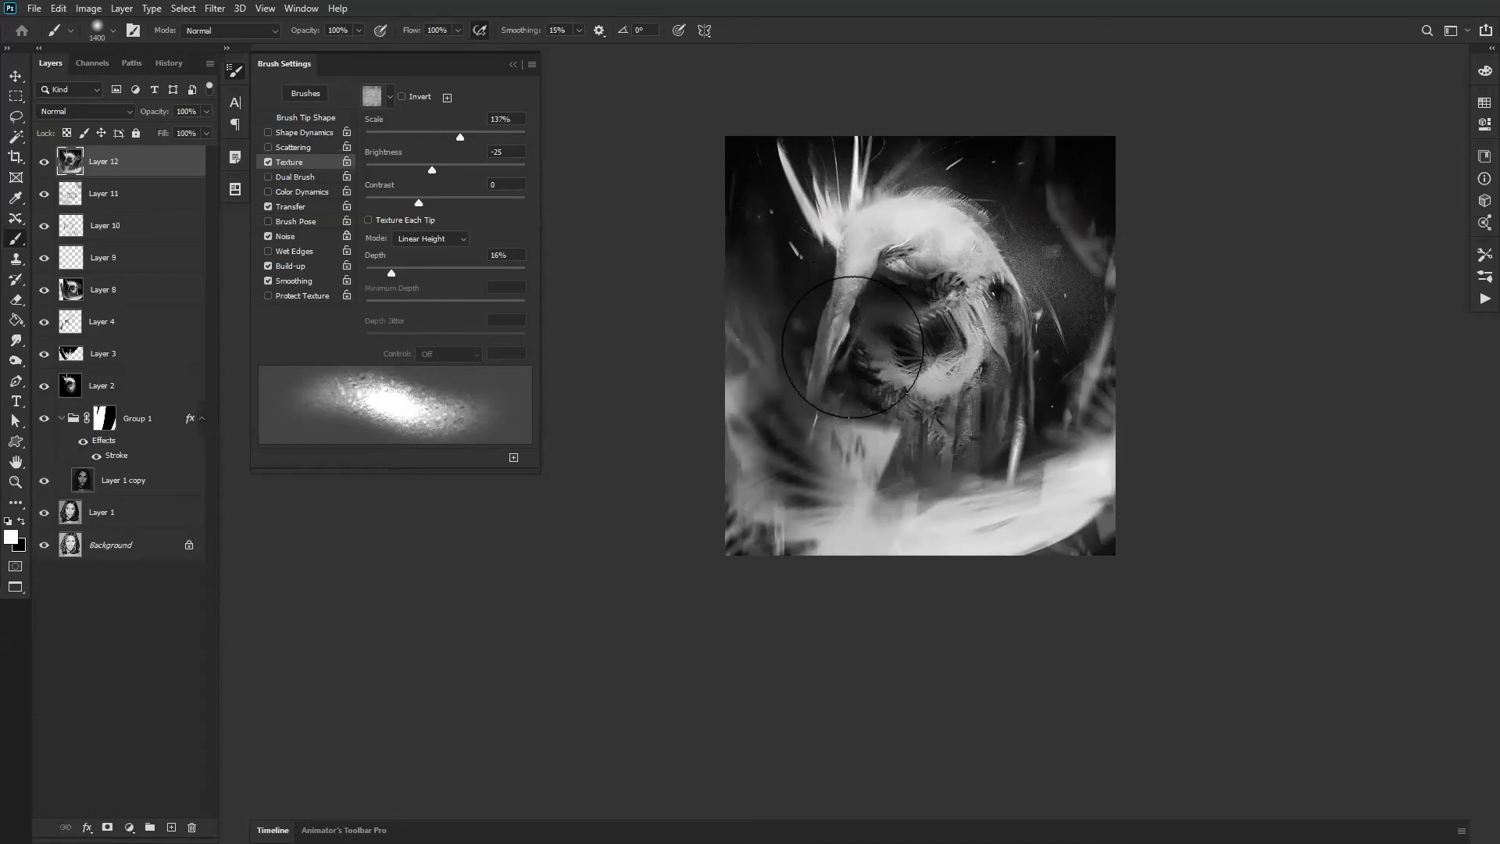
pyautogui.press('x')
pyautogui.press('x')
pyautogui.press('[')
pyautogui.press('[')
pyautogui.press('[')
pyautogui.press('[')
pyautogui.press('[')
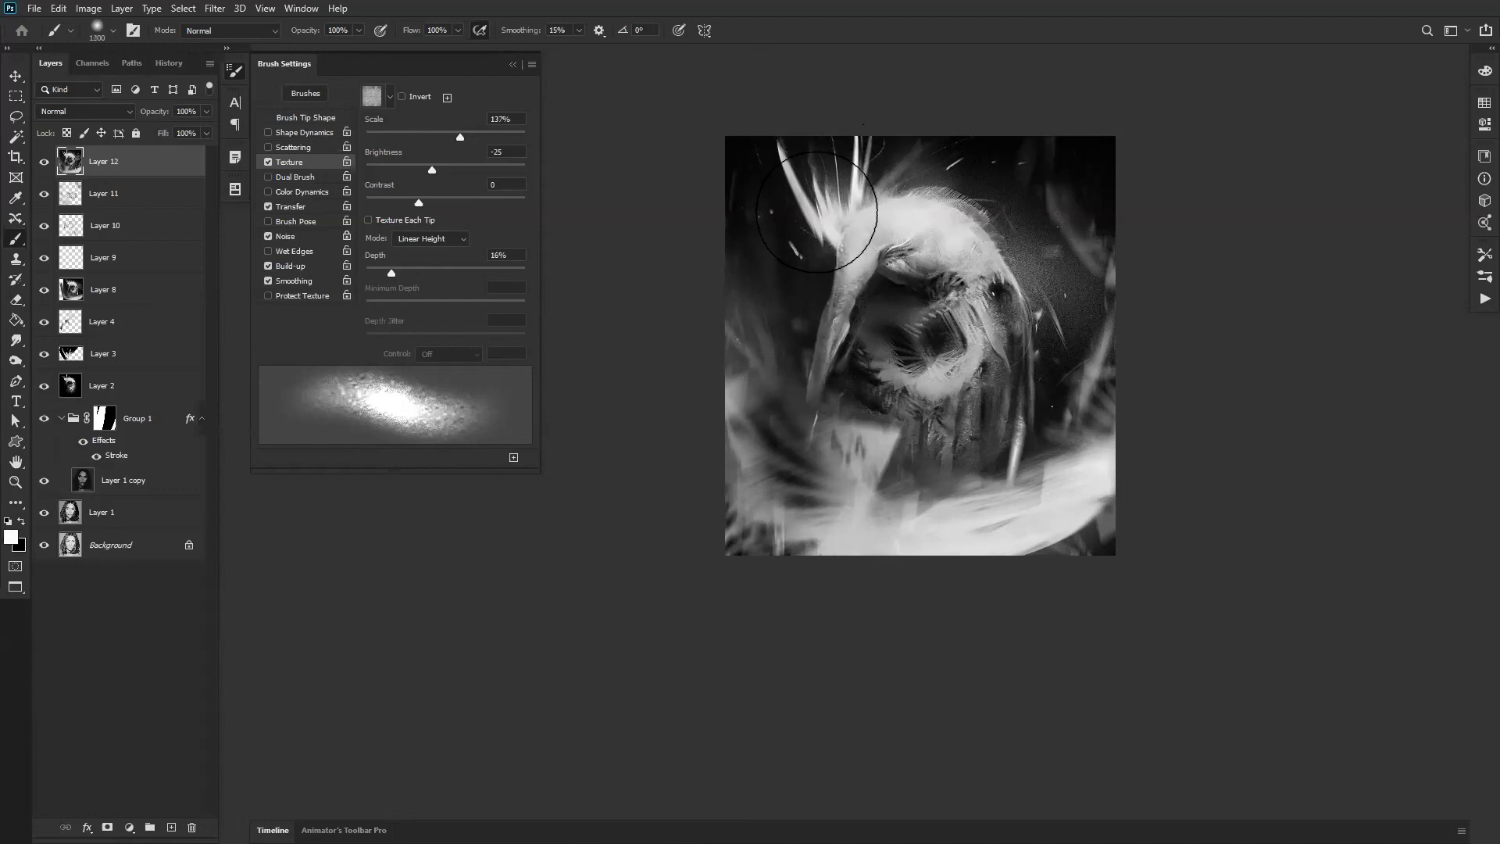
pyautogui.press('[')
pyautogui.press('[')
pyautogui.press('[')
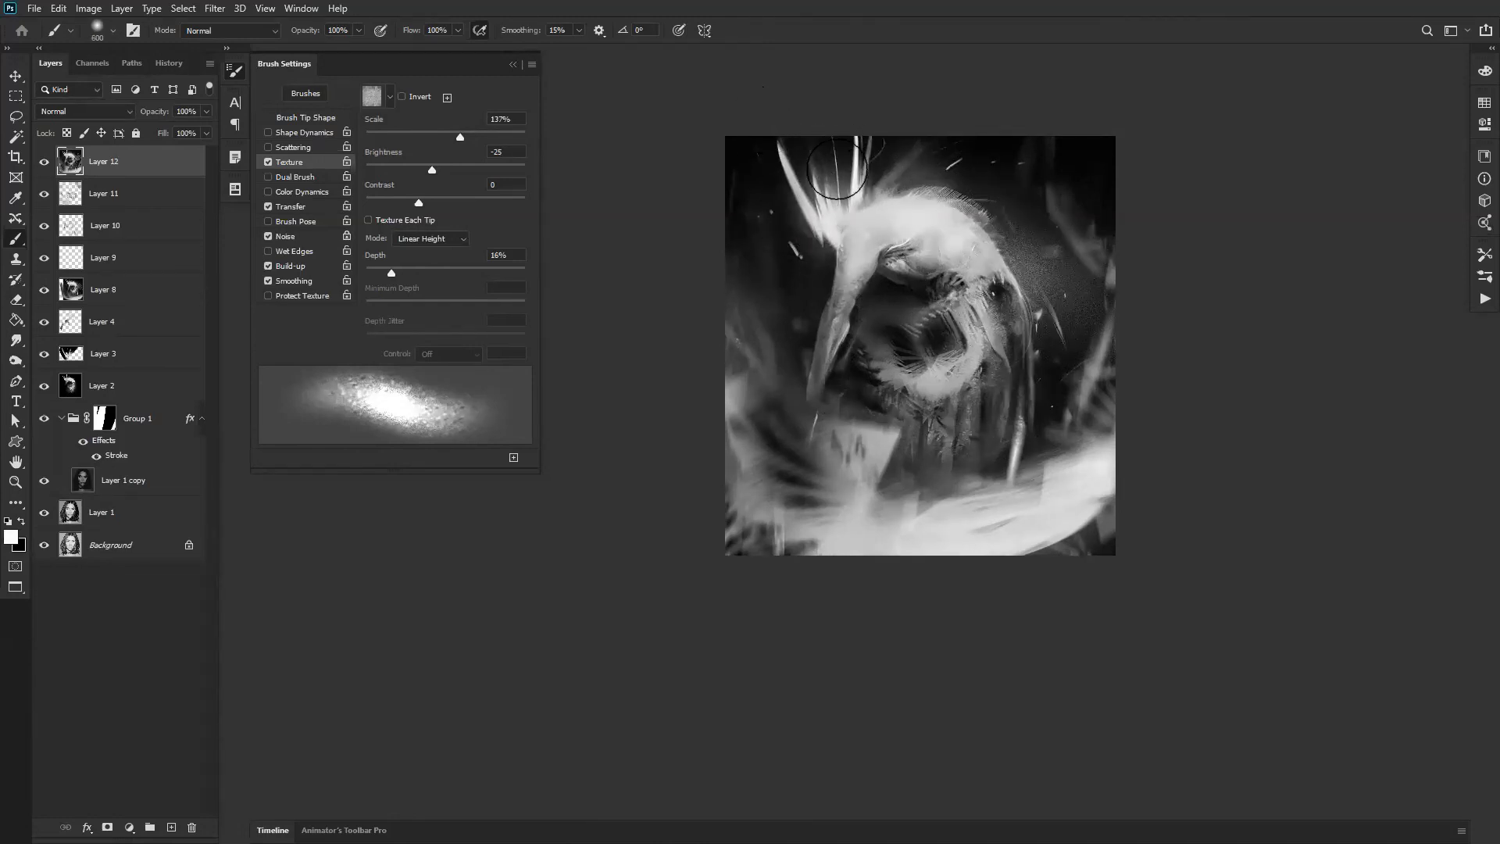
pyautogui.press(']')
pyautogui.press(']')
pyautogui.press(']')
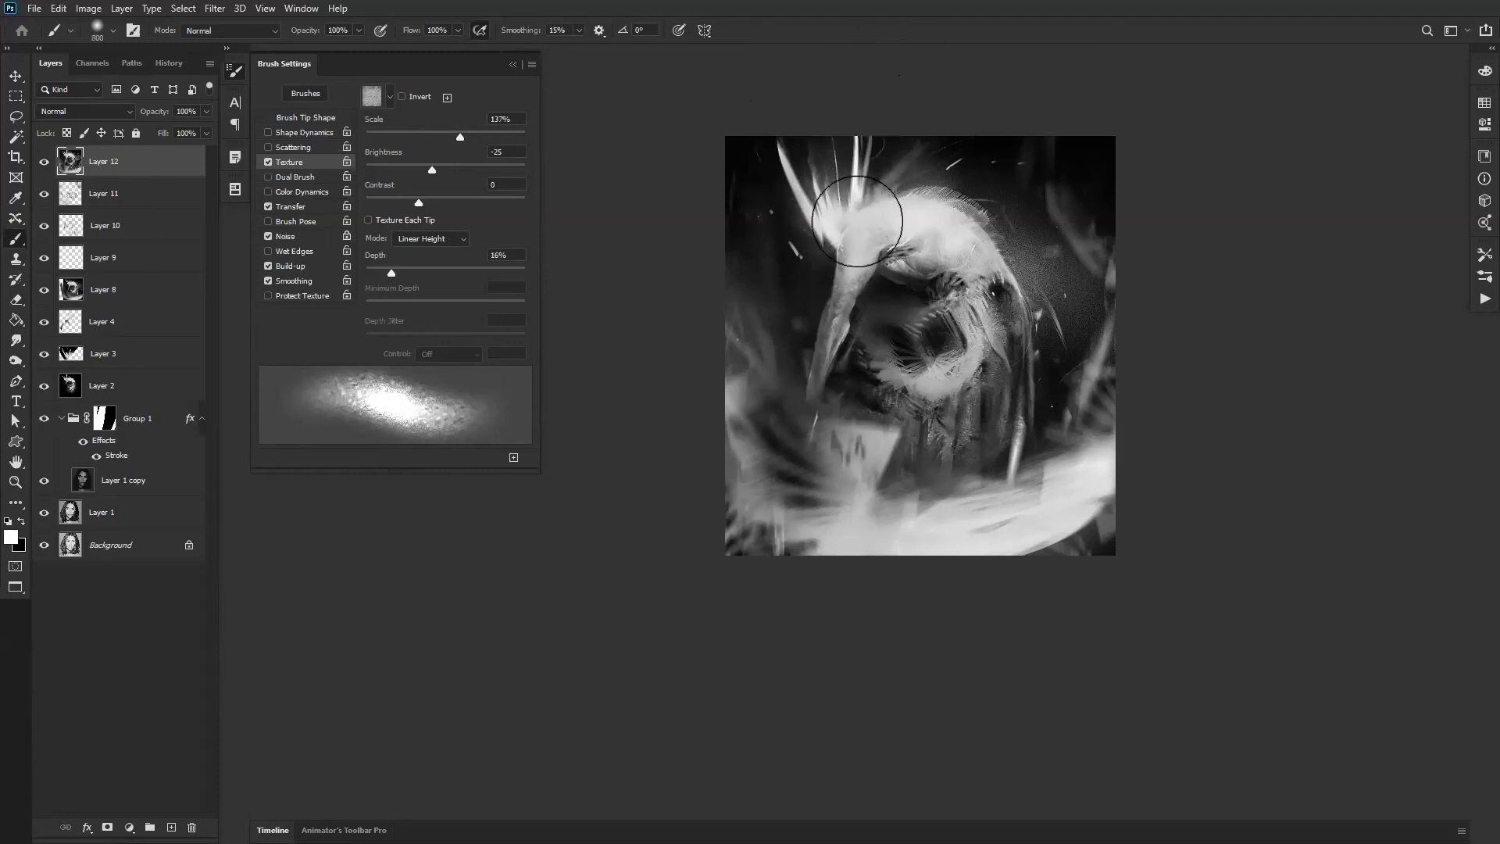
pyautogui.scroll(1, 933, 173)
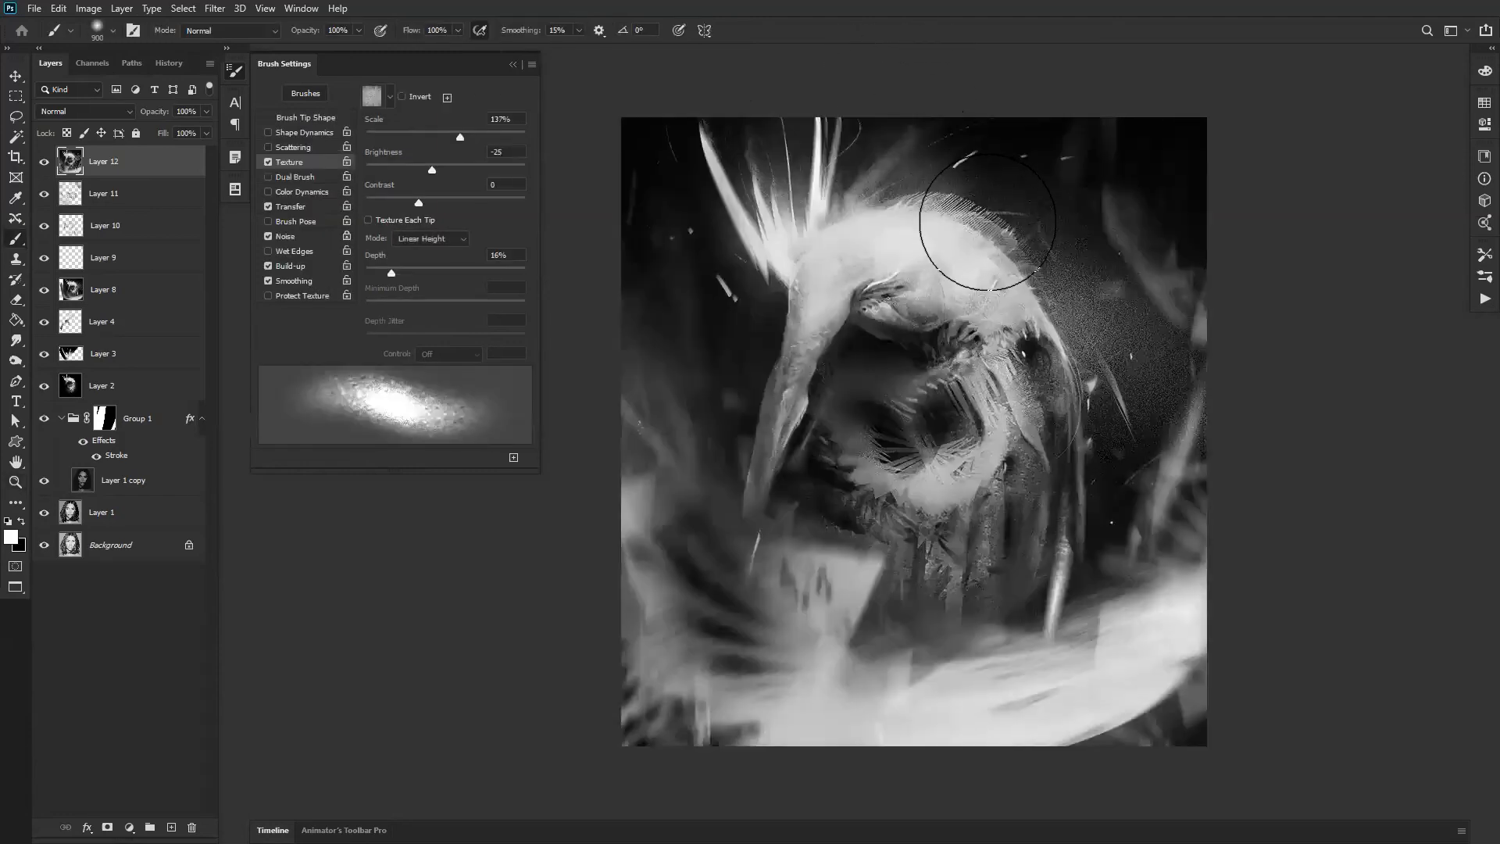
# Step: Group the painted layers from Layer 12 down to Layer 2, and toggle the group's visibility to compare with the portrait photo
pyautogui.press('z')
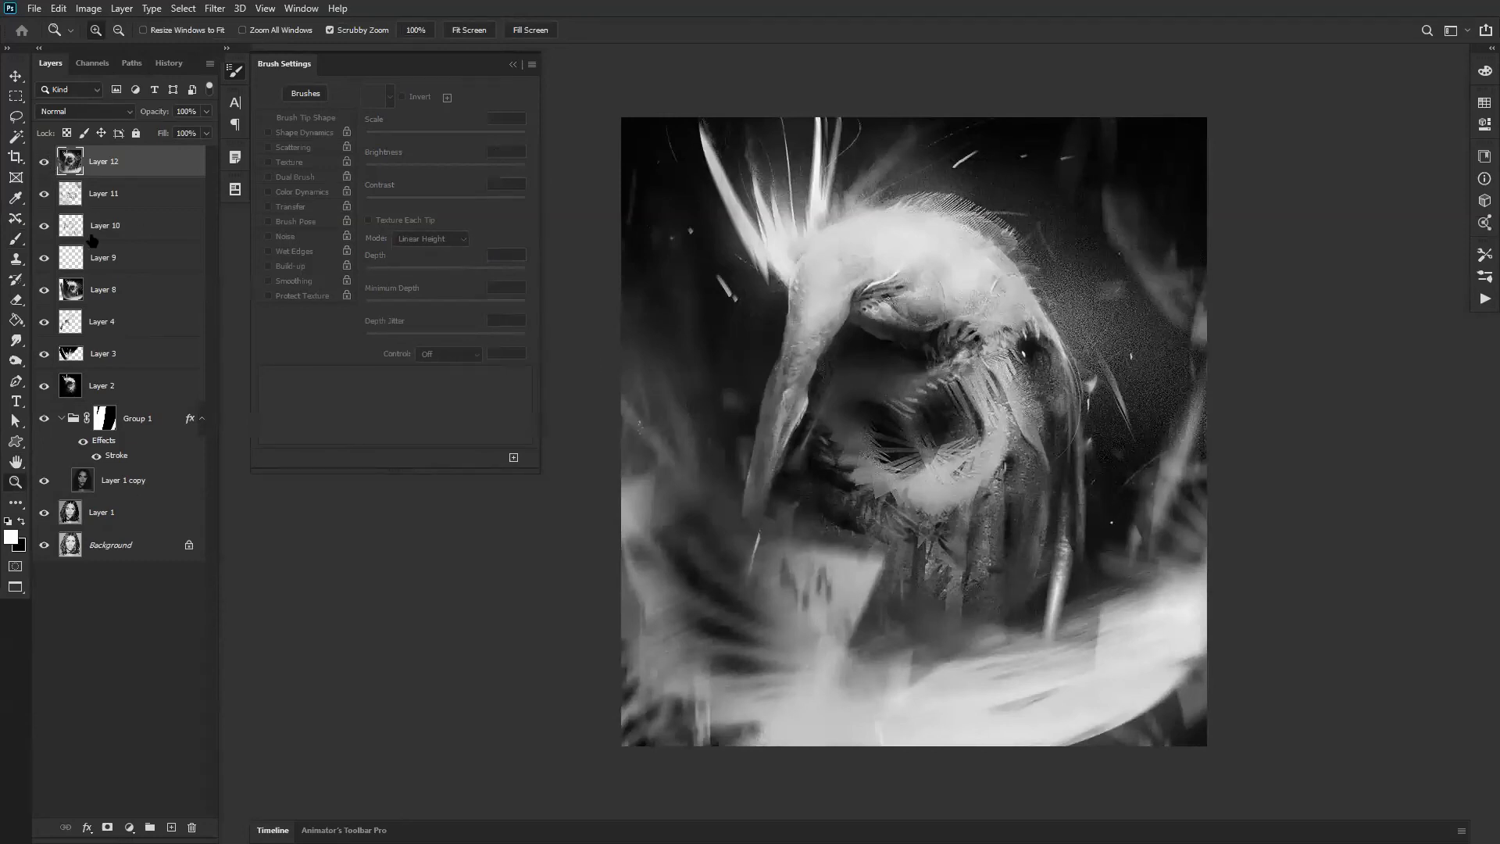
pyautogui.keyDown('shift'); pyautogui.click(133, 391); pyautogui.keyUp('shift')
pyautogui.hotkey('ctrl', 'g')
pyautogui.click(45, 156)
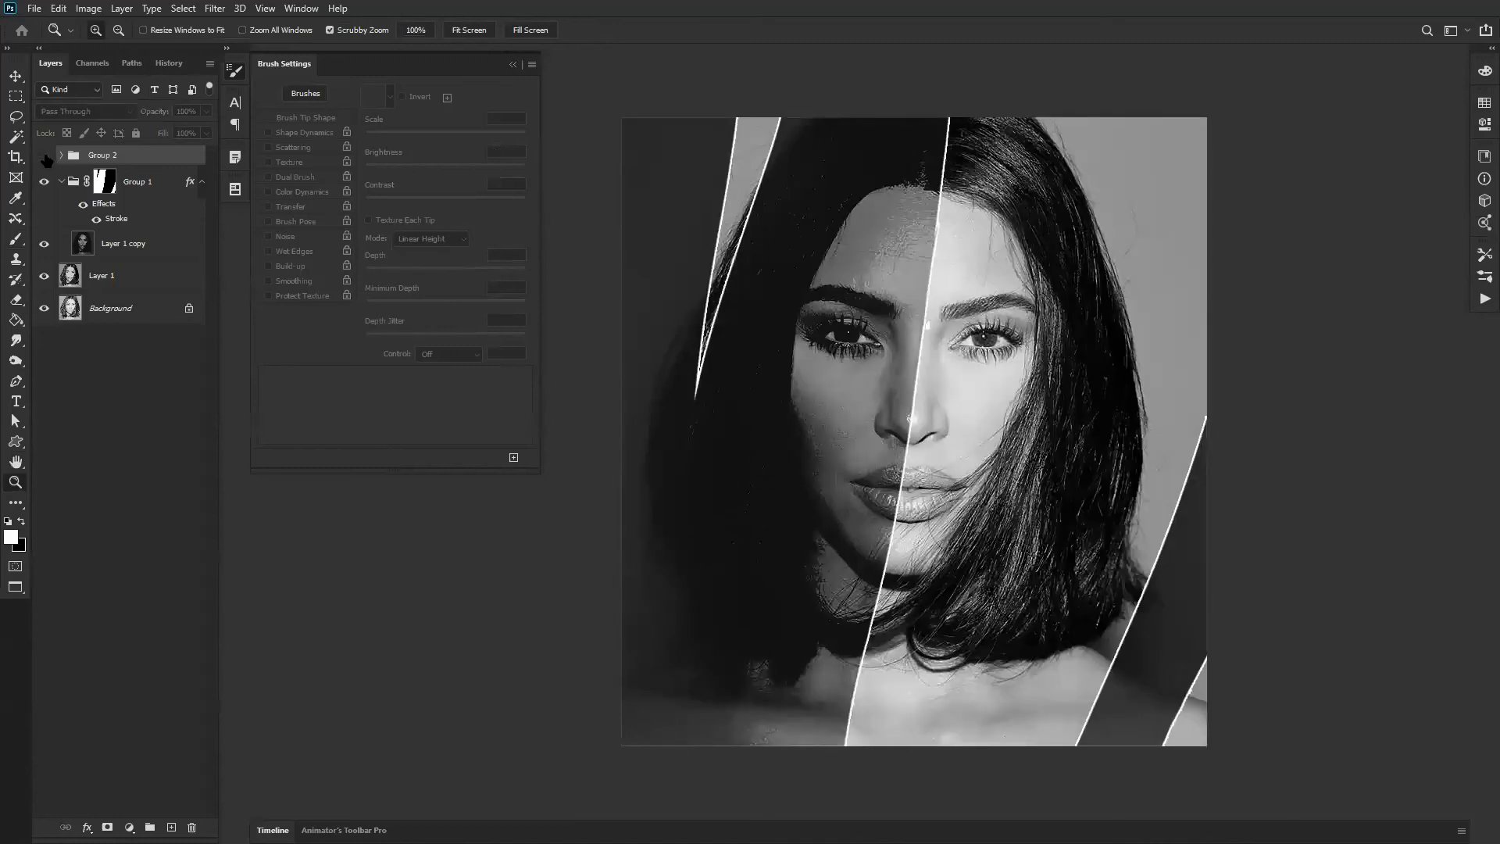
pyautogui.click(45, 156)
# Step: Expand the new layer group and show the painting alone in full-screen mode
pyautogui.press('f')
pyautogui.press('f')
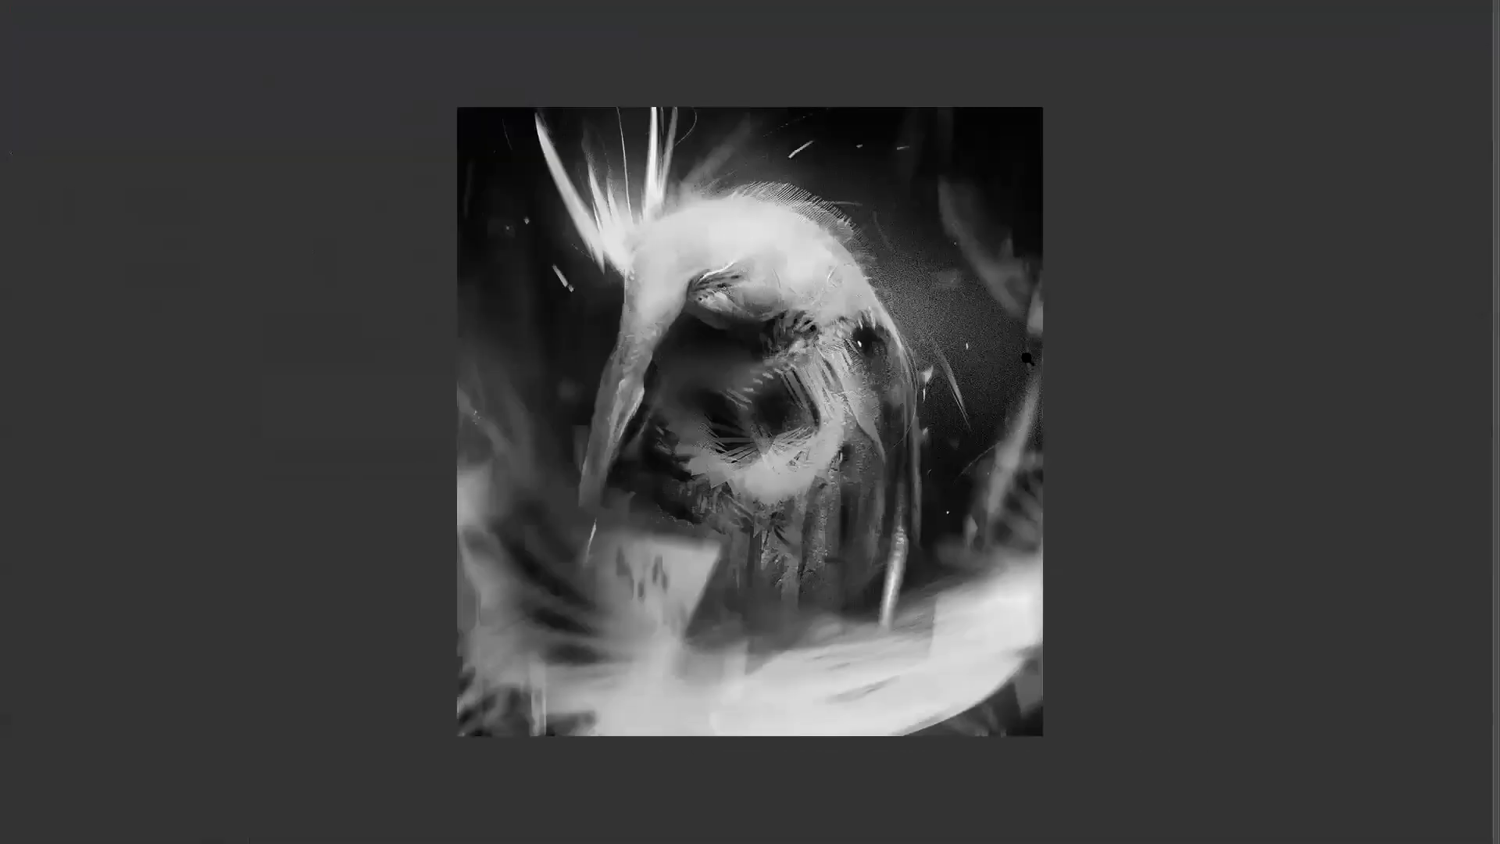
pyautogui.press('f')
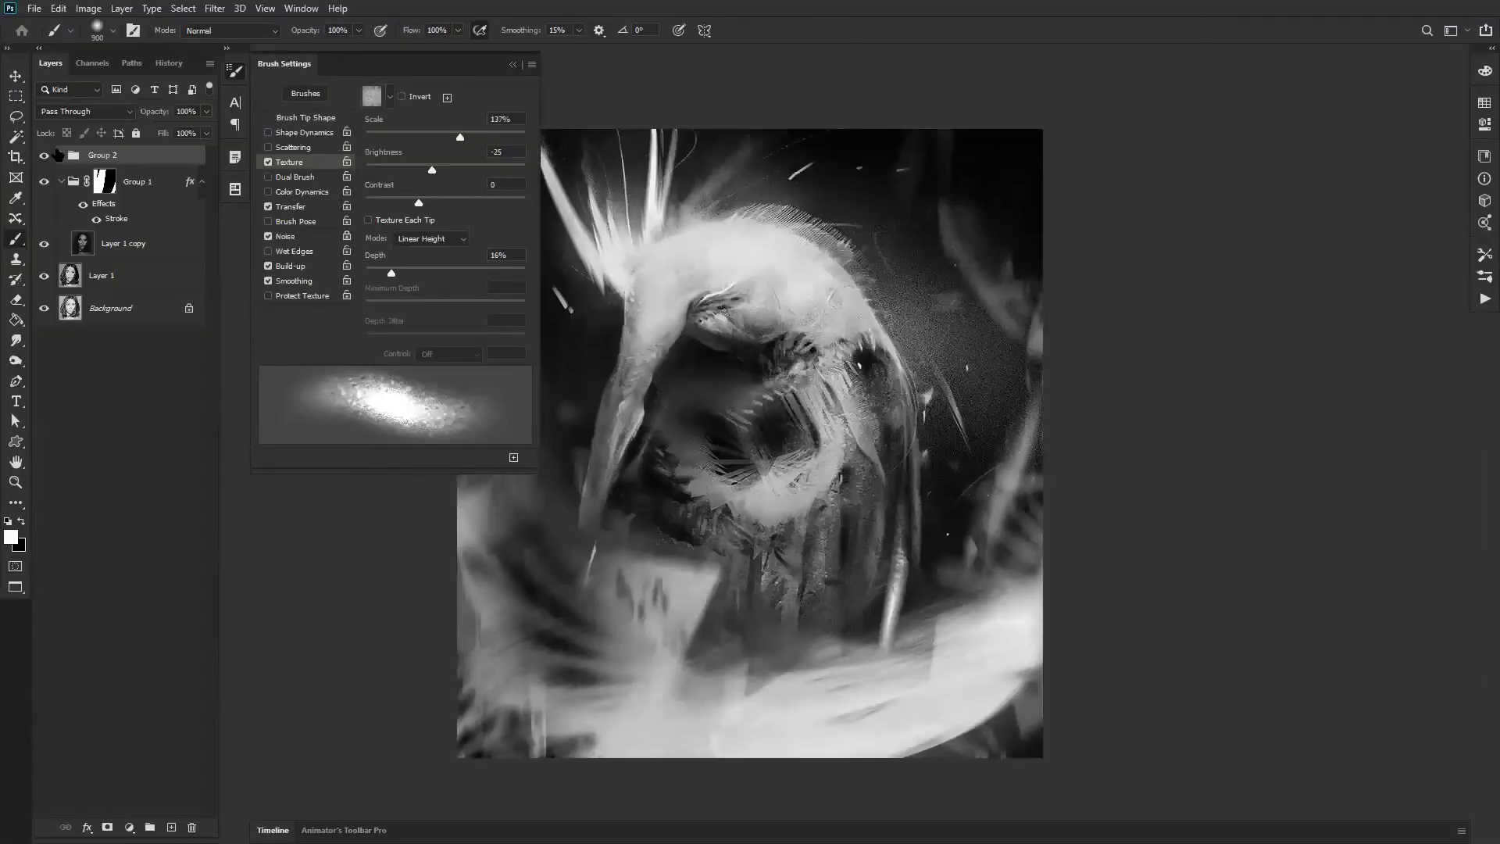
pyautogui.click(61, 155)
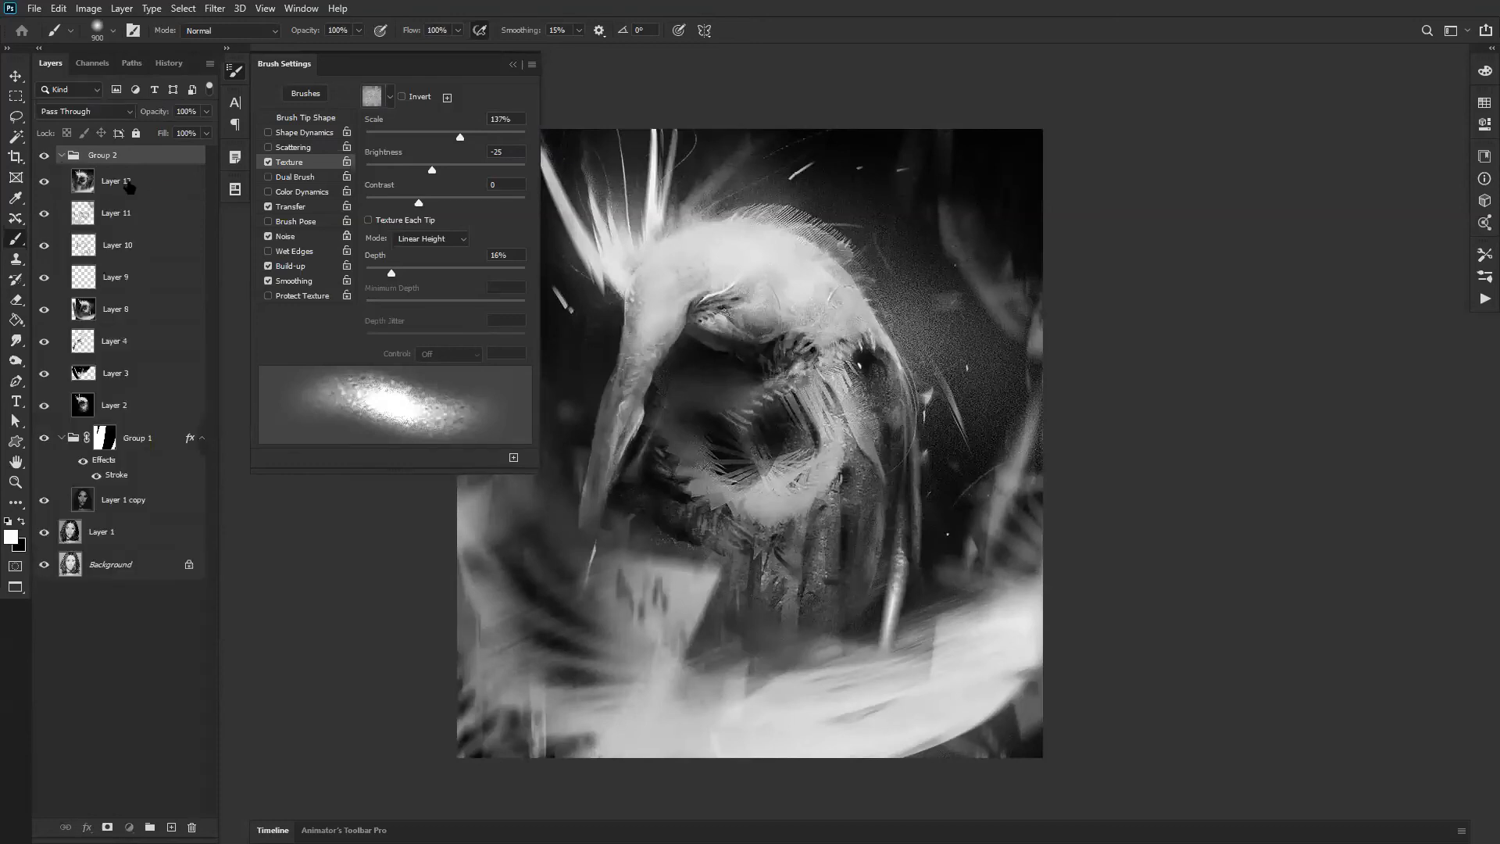
pyautogui.press('f')
pyautogui.press('f')
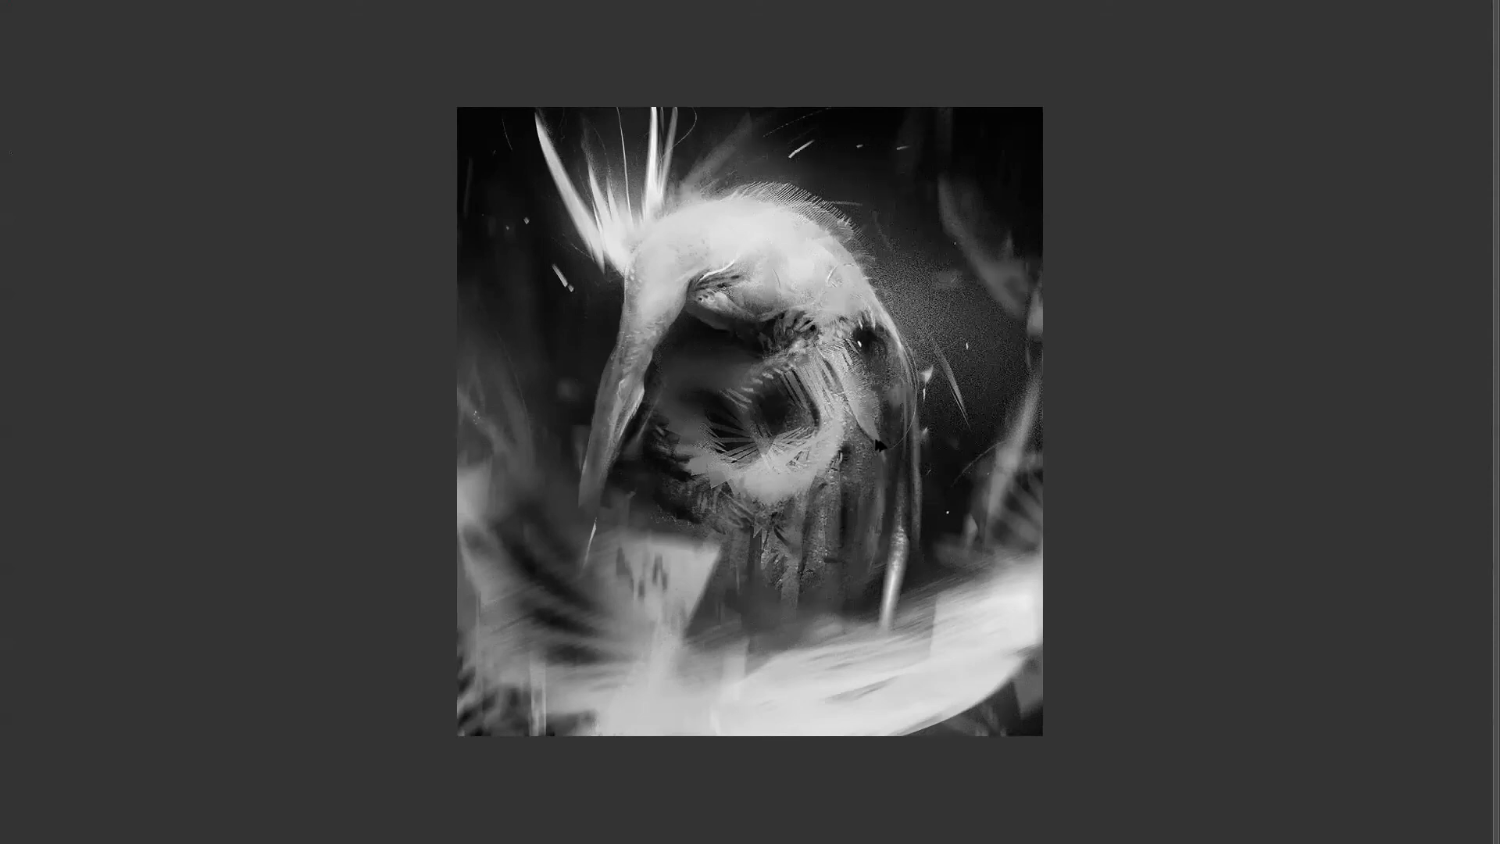
# Step: Choose the fourth brush in the Noise group and mirror the painting horizontally
pyautogui.rightClick(970, 373)
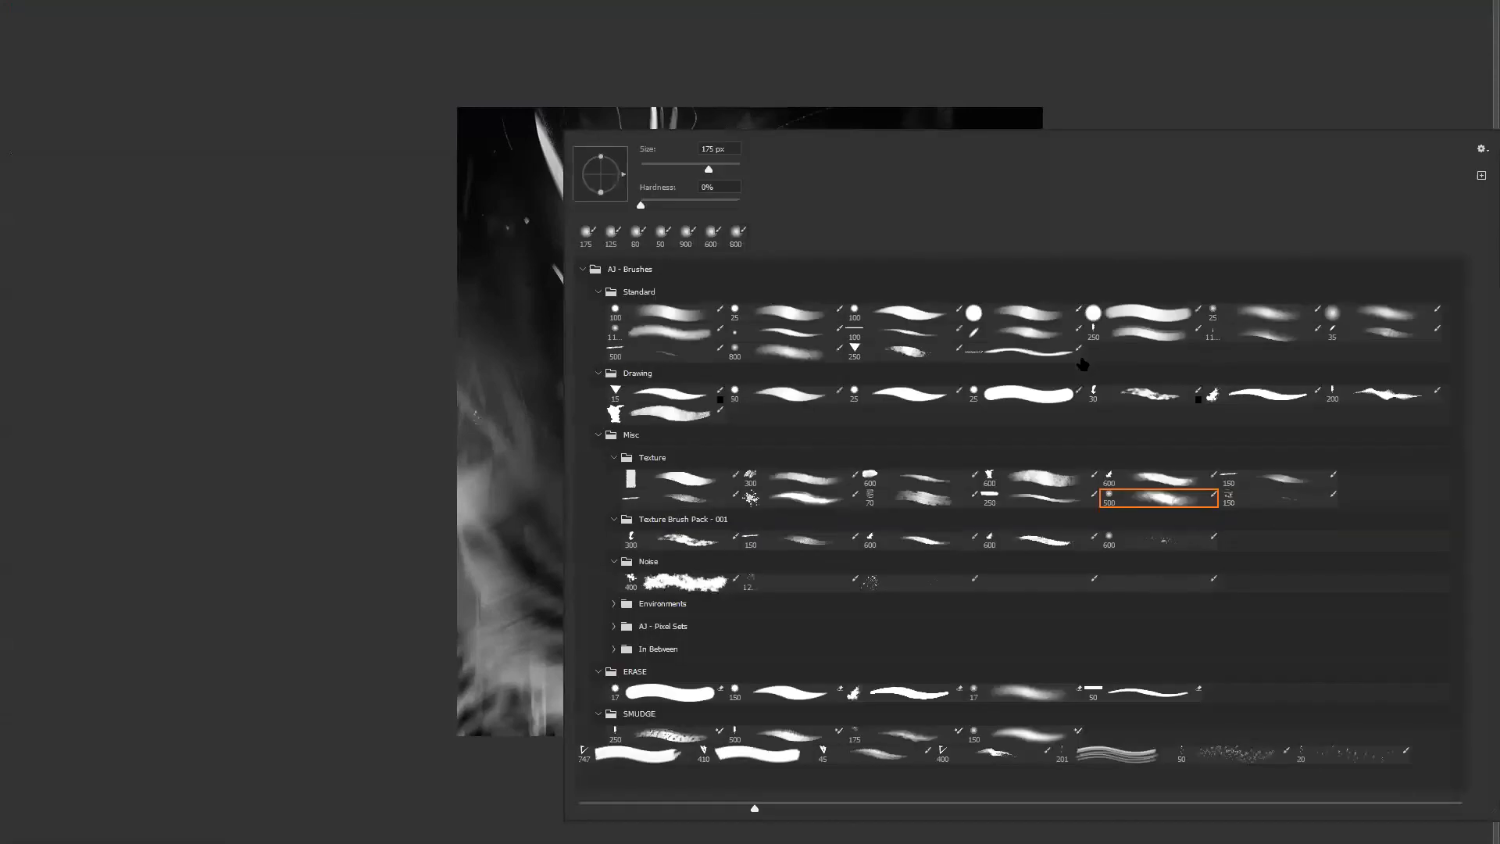
pyautogui.rightClick(805, 369)
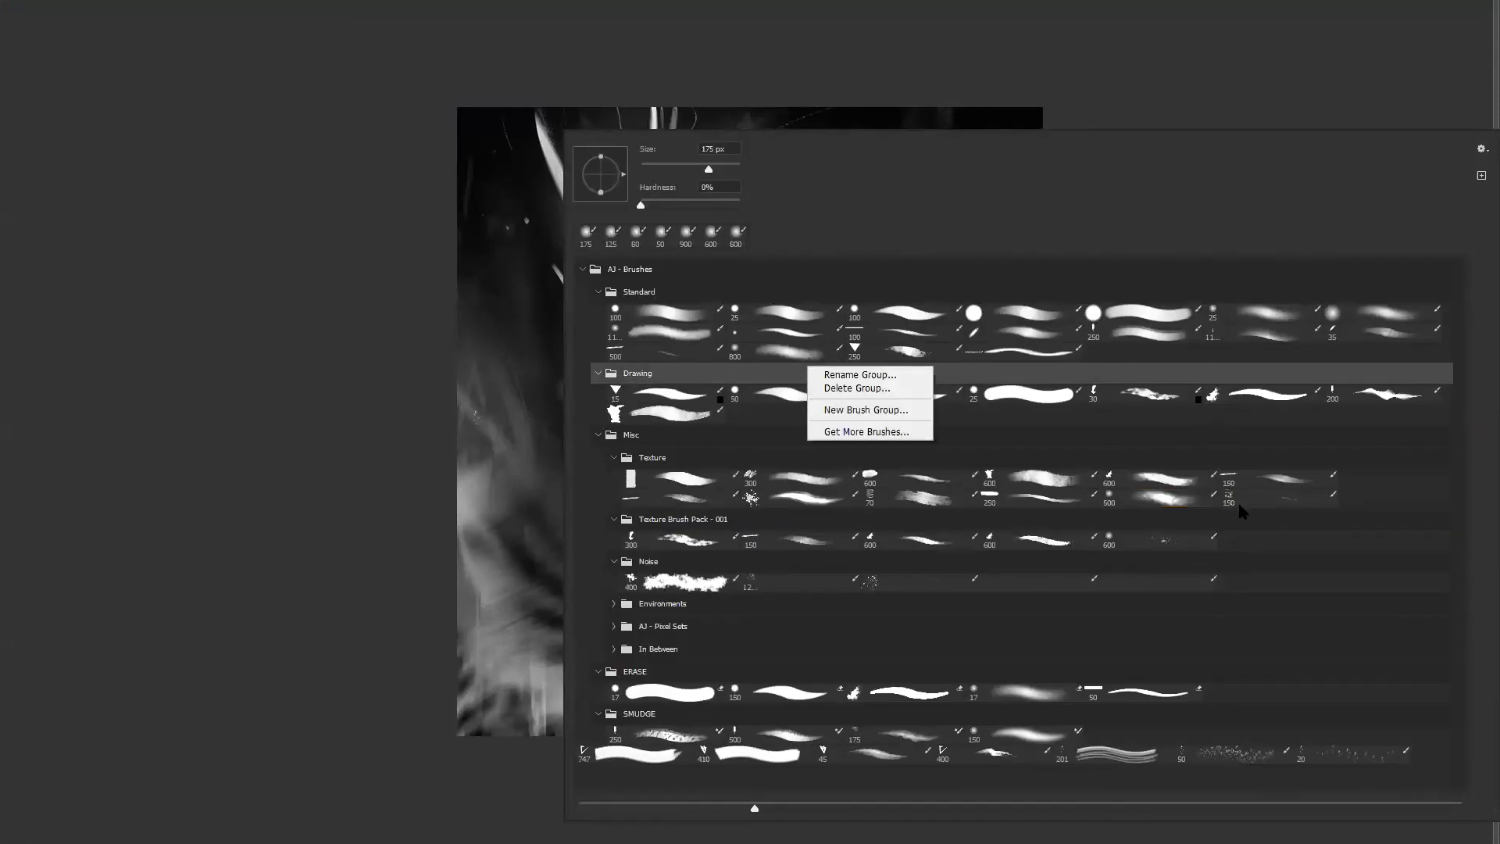
pyautogui.click(1258, 508)
pyautogui.click(1000, 582)
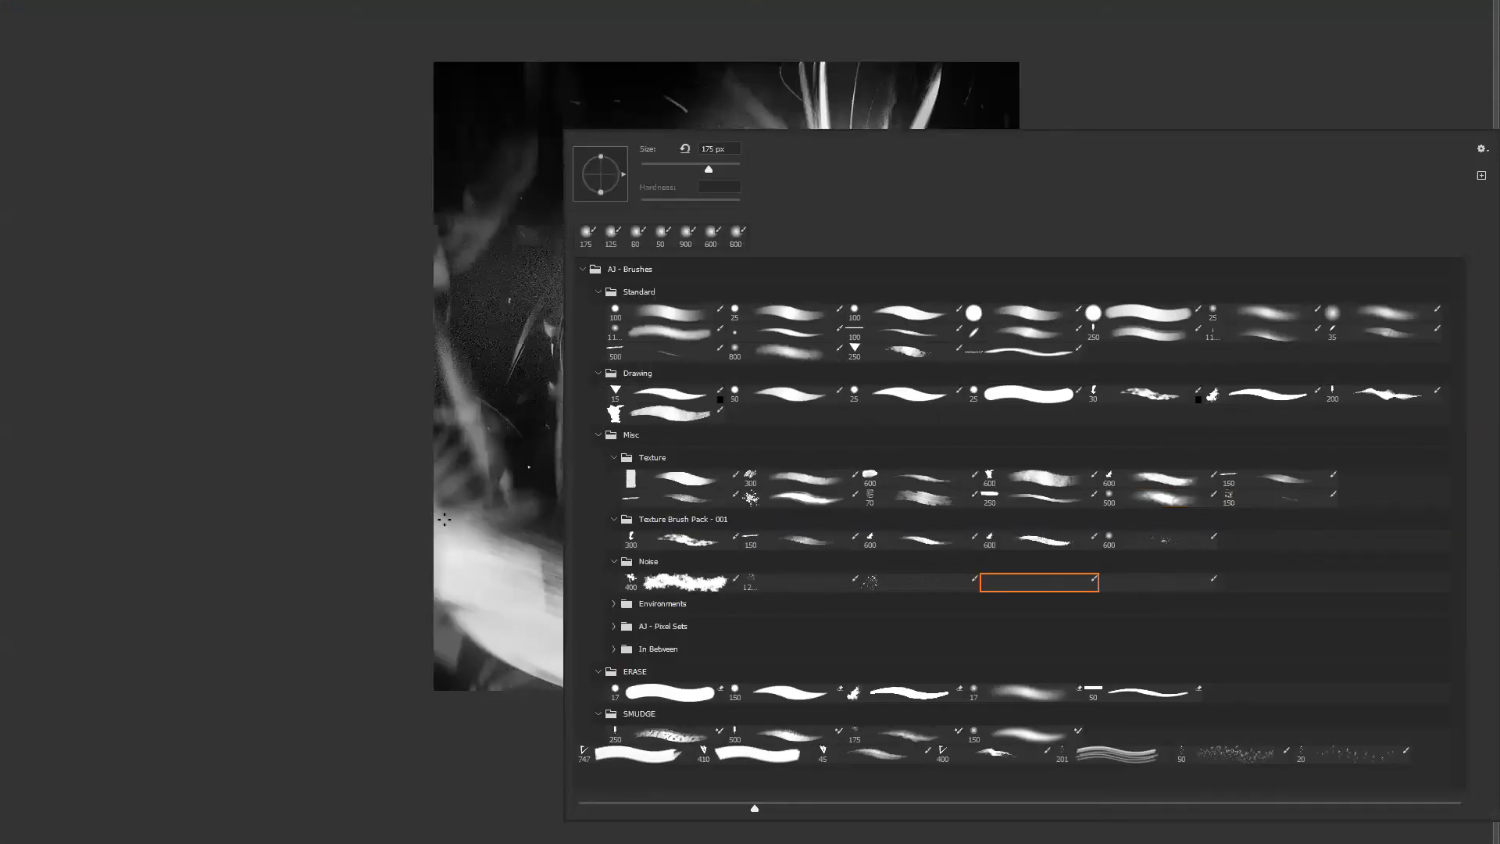
pyautogui.click(445, 519)
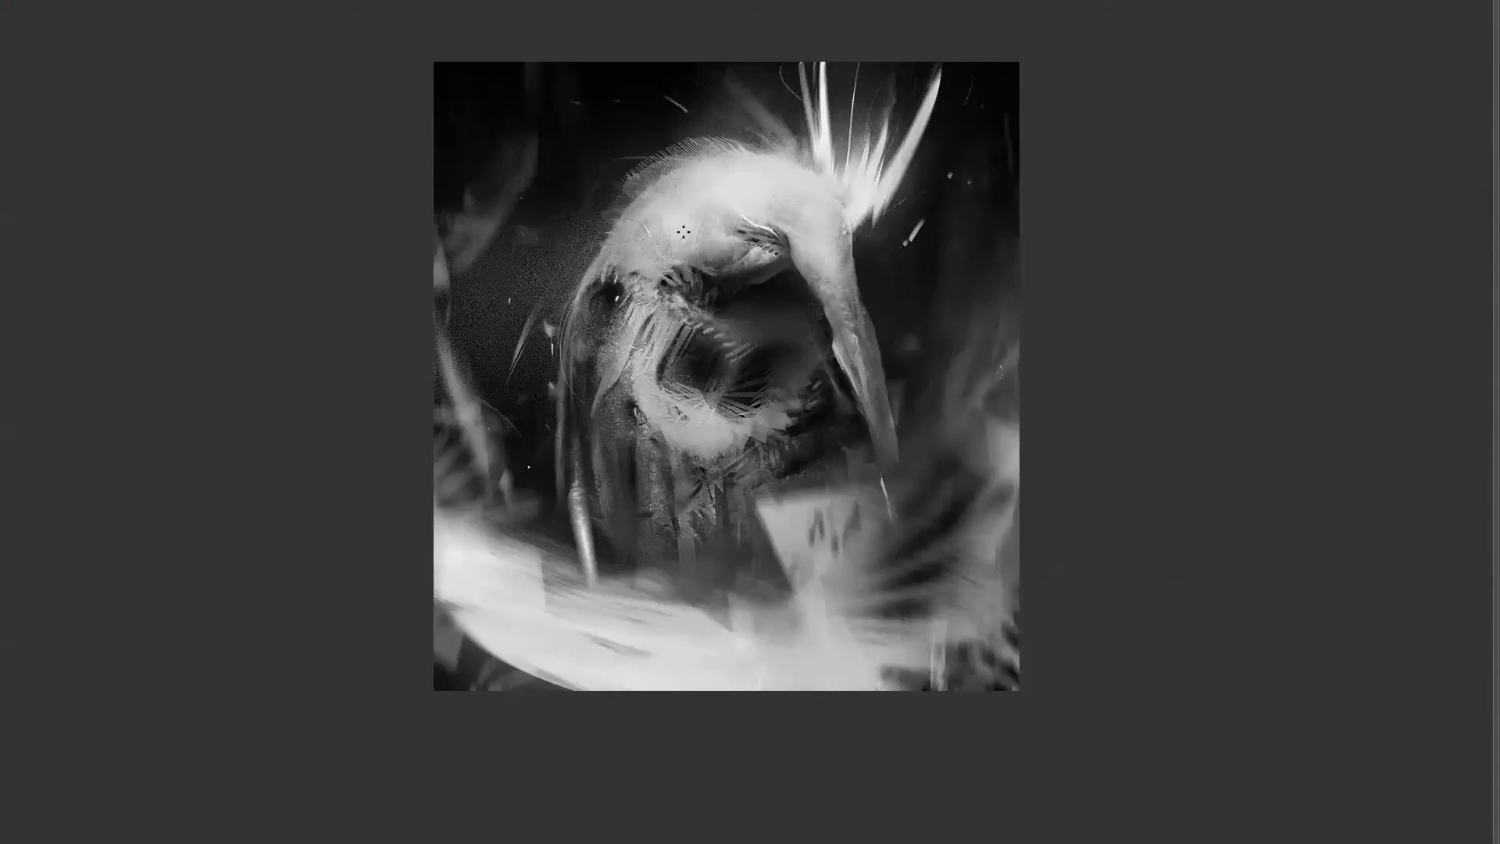
# Step: Undo the stray mark, sample a light grey from the creature's head, and brush fine noise over the dark background beside it
pyautogui.hotkey('ctrl', 'z')
pyautogui.keyDown('alt'); pyautogui.click(739, 198); pyautogui.keyUp('alt')
pyautogui.moveTo(558, 295)
pyautogui.mouseDown()
pyautogui.moveTo(542, 200)
pyautogui.moveTo(566, 140)
pyautogui.mouseUp()
pyautogui.press('f')
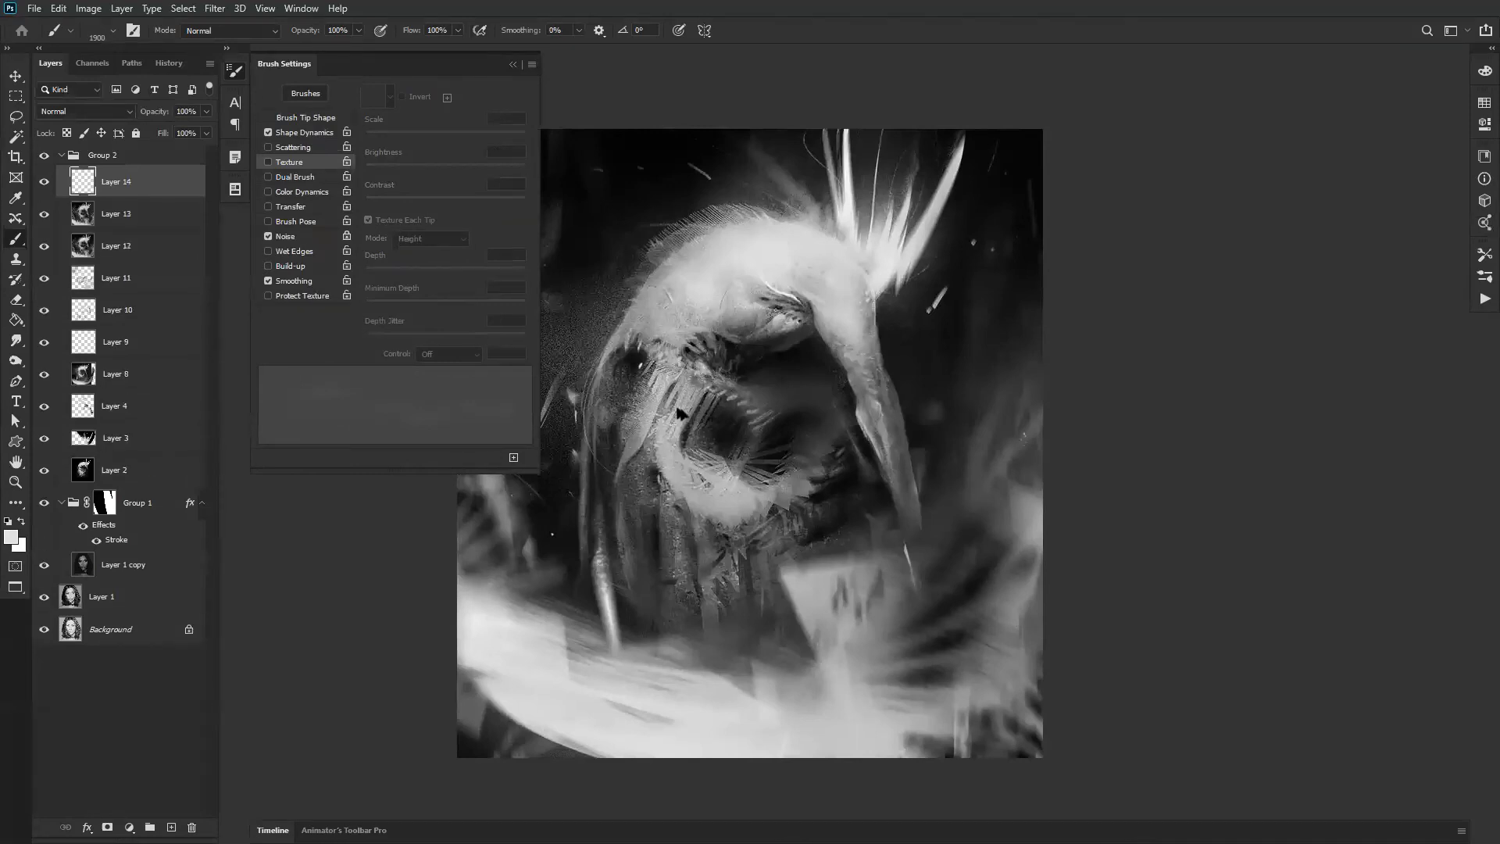
pyautogui.press('f')
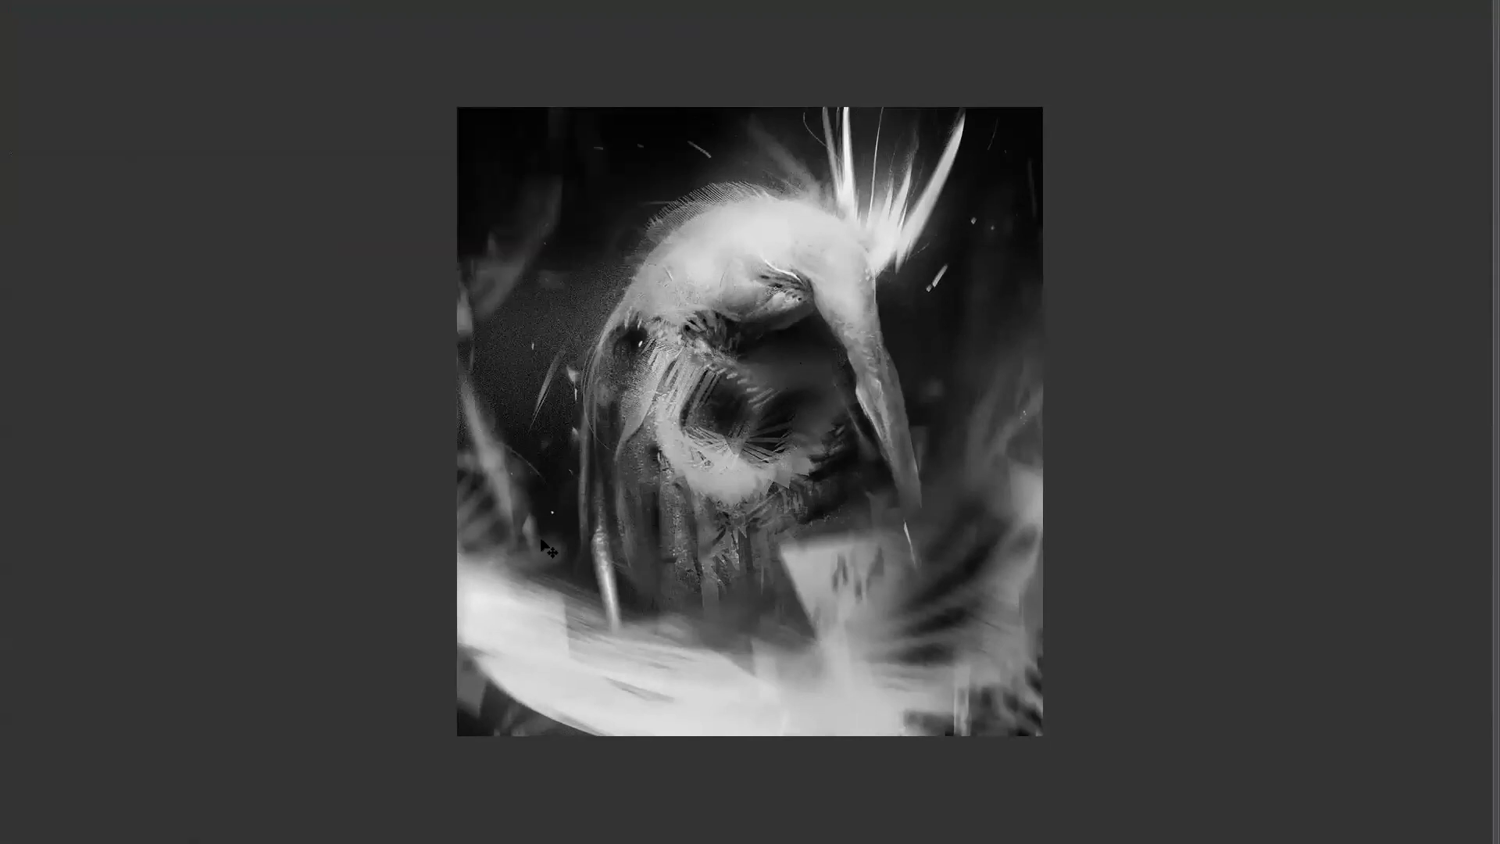
# Step: Scatter light grey specks around the creature with the noise brush at 1800 px, undoing the unwanted mark
pyautogui.moveTo(827, 608); pyautogui.dragTo(867, 633)
pyautogui.hotkey('ctrl', 'alt', 'f')
pyautogui.press('Tab')
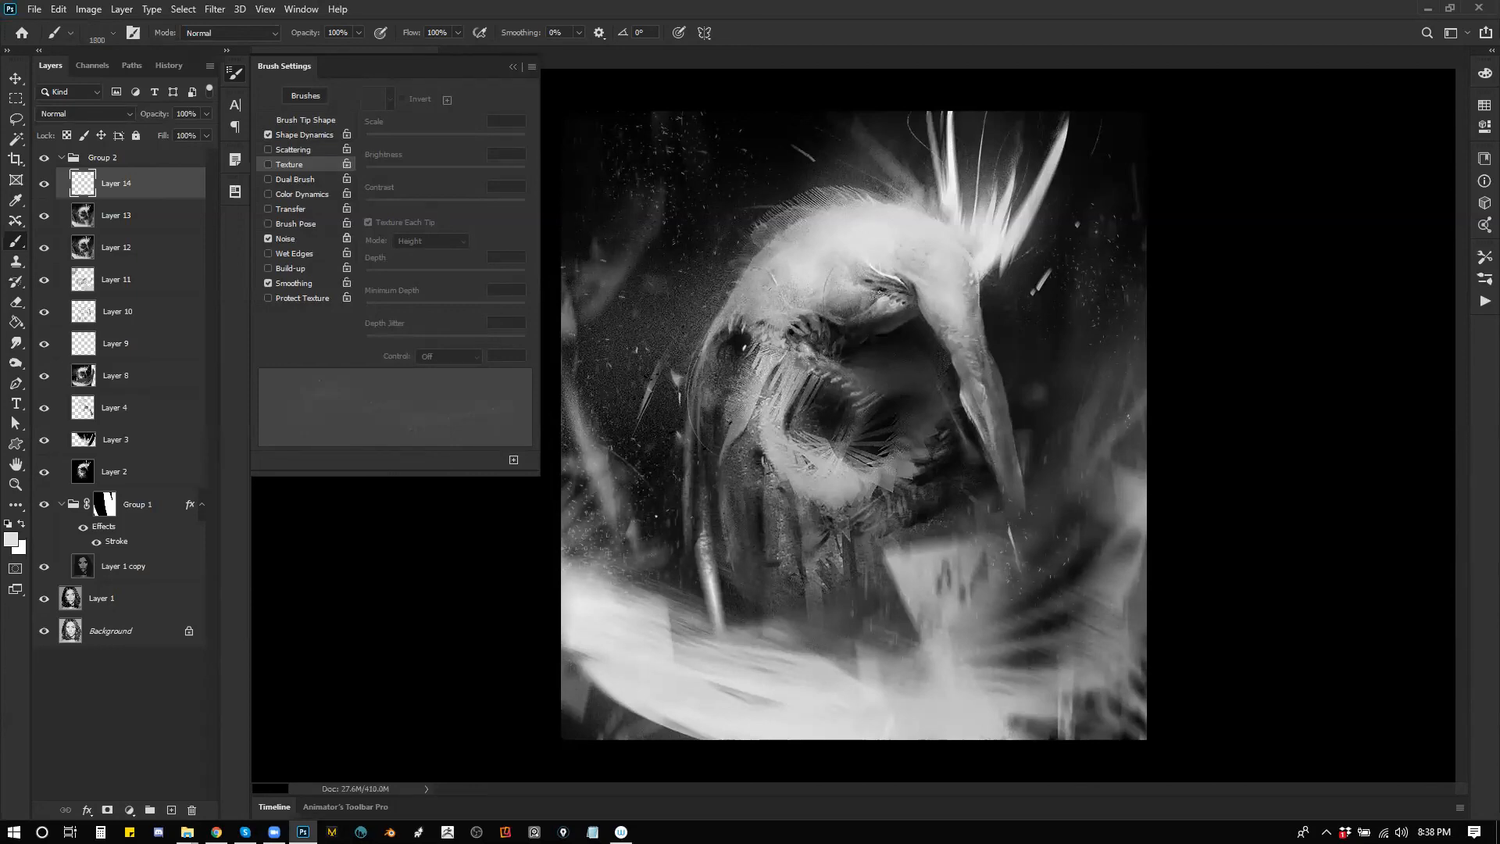
pyautogui.hotkey('ctrl', 'z')
pyautogui.click(595, 540)
pyautogui.press('f')
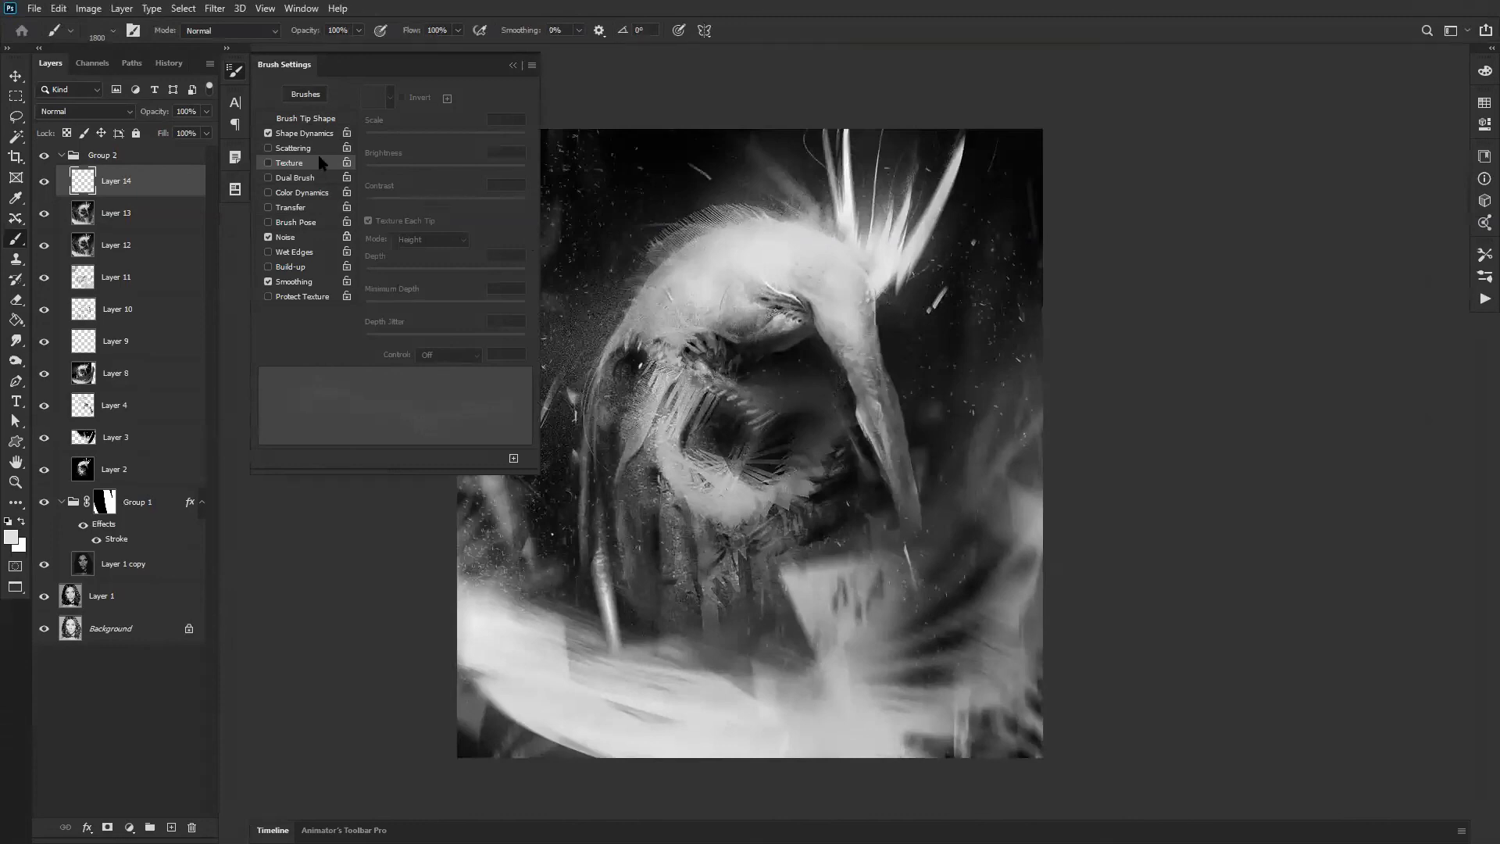
# Step: Apply Motion Blur to the speck layer, adjusting its distance and tilting its angle off vertical
pyautogui.moveTo(875, 413); pyautogui.dragTo(1018, 408)
pyautogui.hotkey('ctrl', 'alt', 'f')
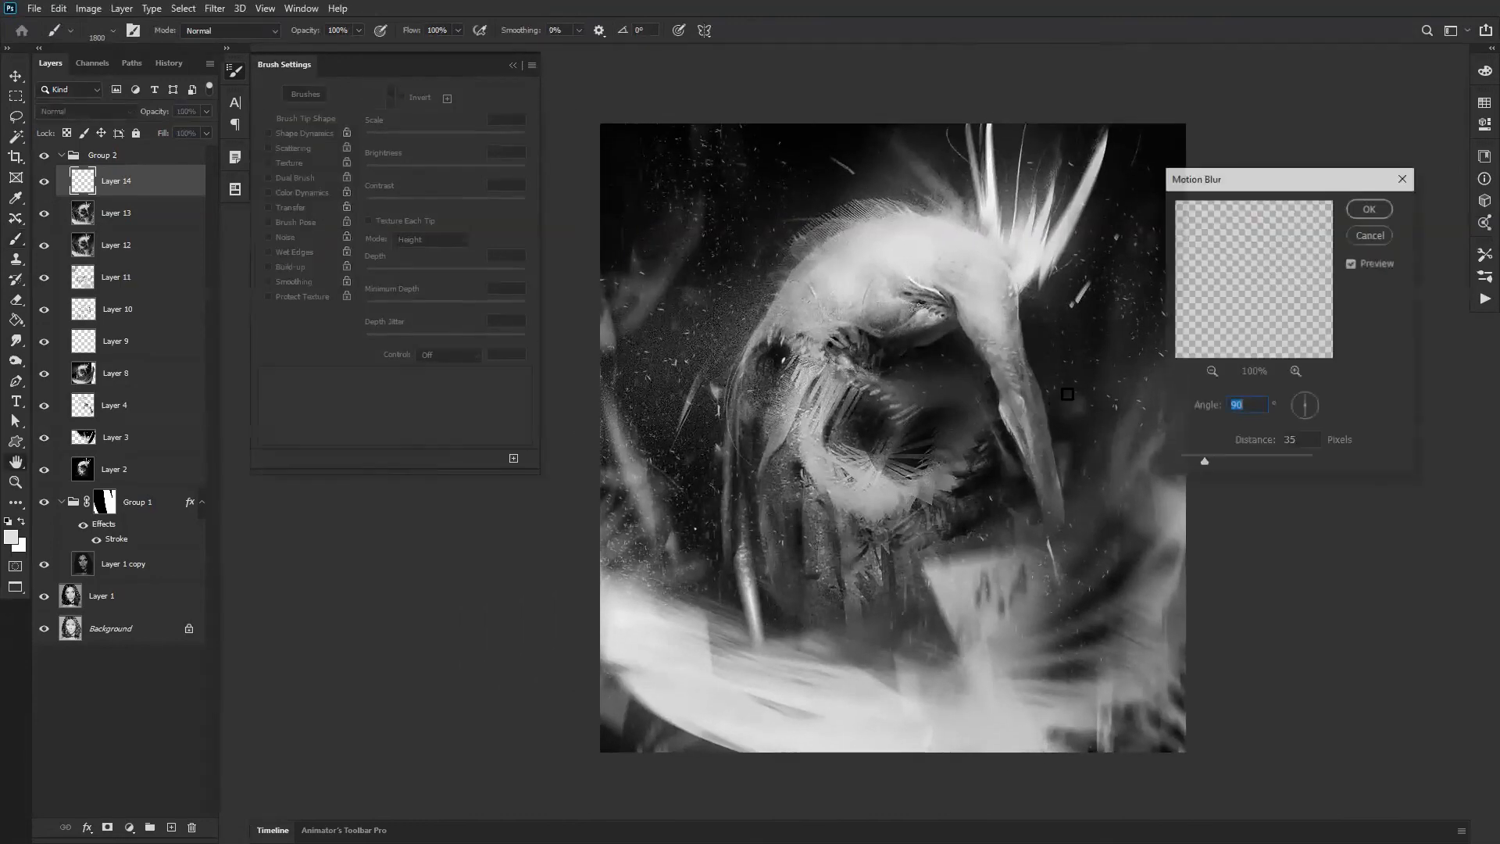
pyautogui.moveTo(1204, 461); pyautogui.dragTo(1206, 463)
pyautogui.moveTo(1303, 401); pyautogui.dragTo(1310, 417)
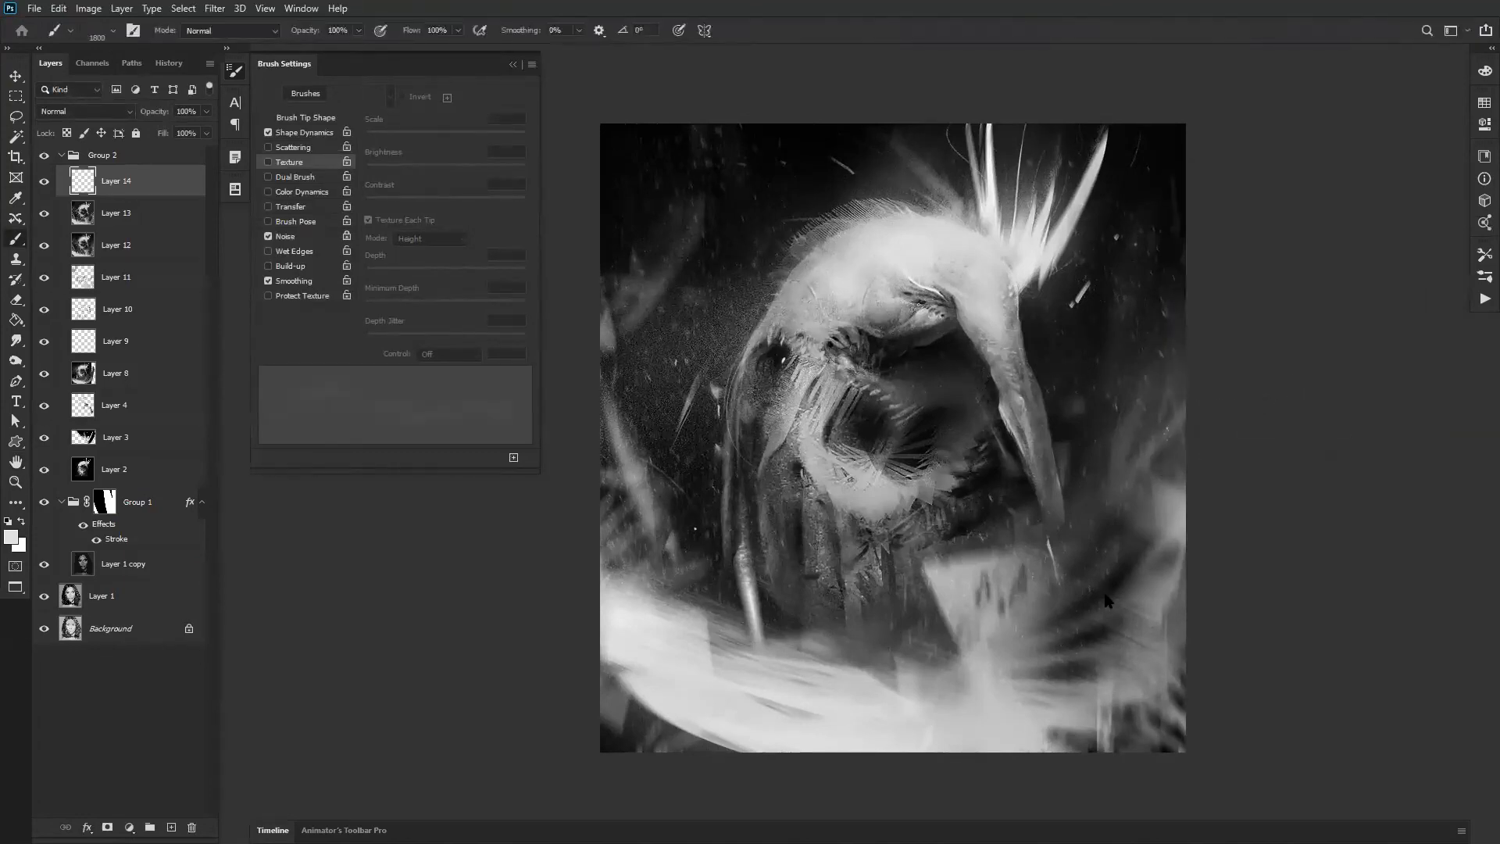
# Step: Add a new layer above the blurred specks and choose the 20 px scattered-dot brush
pyautogui.press('[')
pyautogui.hotkey('ctrl', 'shift', 'alt', 'n')
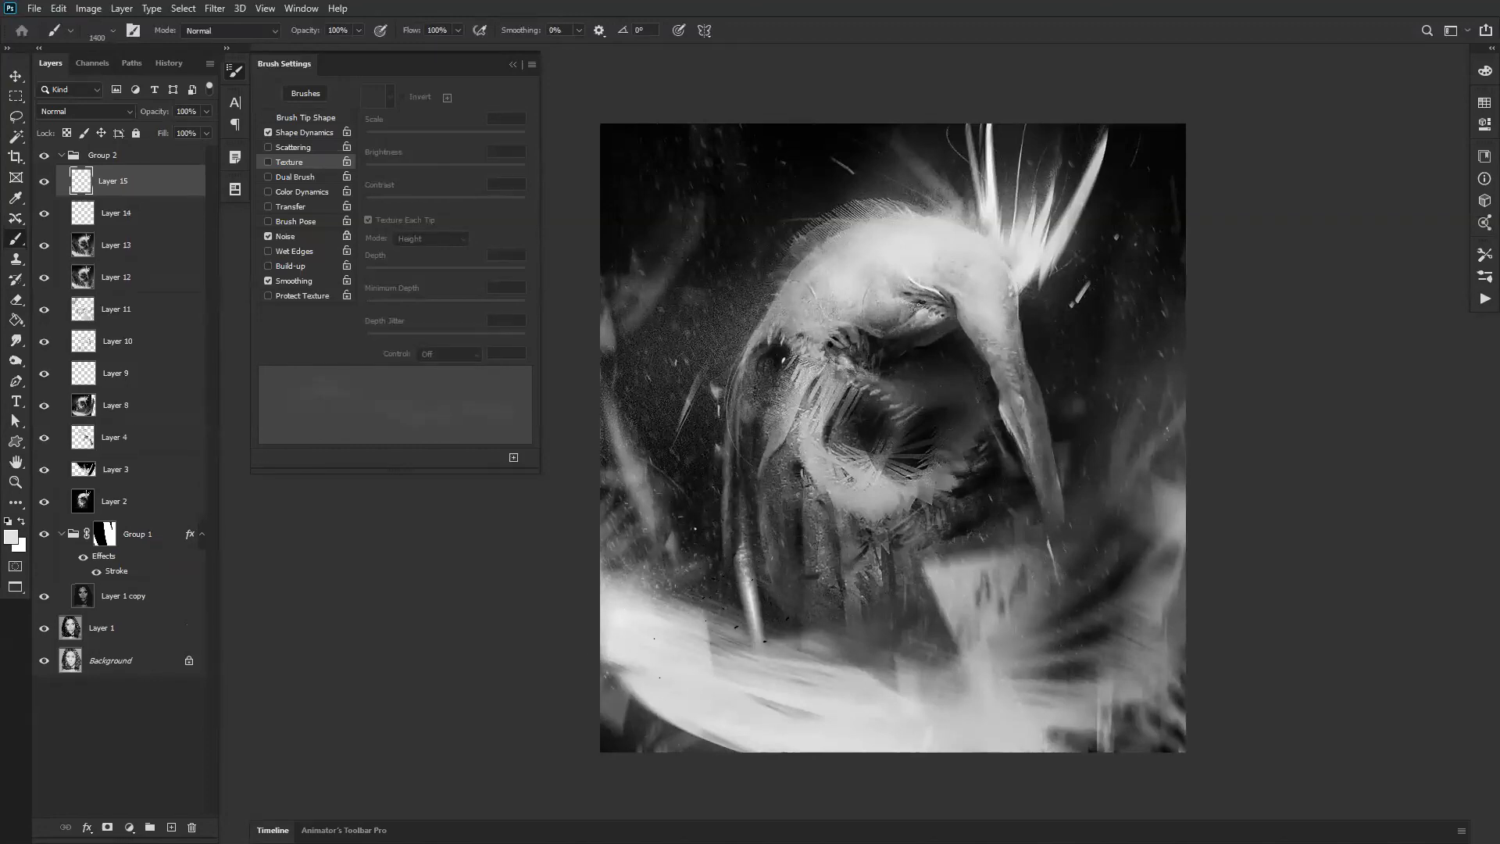
pyautogui.click(702, 598)
pyautogui.rightClick(1064, 577)
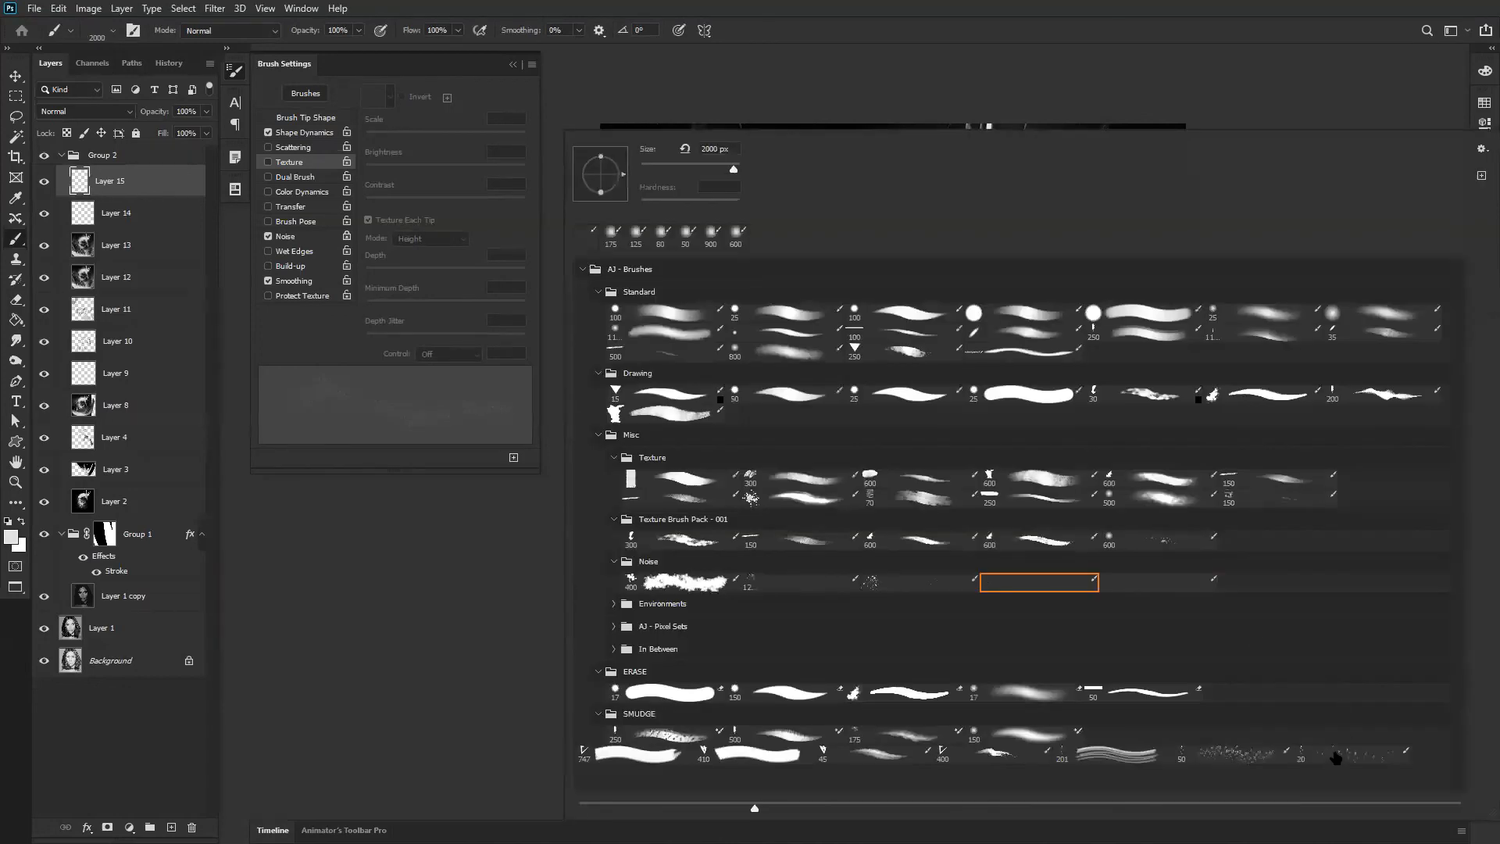
pyautogui.click(1319, 758)
pyautogui.click(354, 641)
# Step: Enlarge the scattered-dot brush to 400 px and stamp bright specks around the lower shards, both sides and the upper background
pyautogui.press(']')
pyautogui.press(']')
pyautogui.press(']')
pyautogui.press(']')
pyautogui.press(']')
pyautogui.press(']')
pyautogui.press(']')
pyautogui.press(']')
pyautogui.press(']')
pyautogui.press(']')
pyautogui.press(']')
pyautogui.press(']')
pyautogui.press(']')
pyautogui.press(']')
pyautogui.press(']')
pyautogui.moveTo(678, 584); pyautogui.dragTo(716, 617)
pyautogui.click(664, 570)
pyautogui.click(700, 519)
pyautogui.click(781, 598)
pyautogui.click(1141, 582)
pyautogui.click(1175, 520)
pyautogui.click(1065, 597)
pyautogui.moveTo(1062, 586)
pyautogui.mouseDown()
pyautogui.moveTo(969, 620)
pyautogui.moveTo(897, 597)
pyautogui.mouseUp()
pyautogui.click(660, 336)
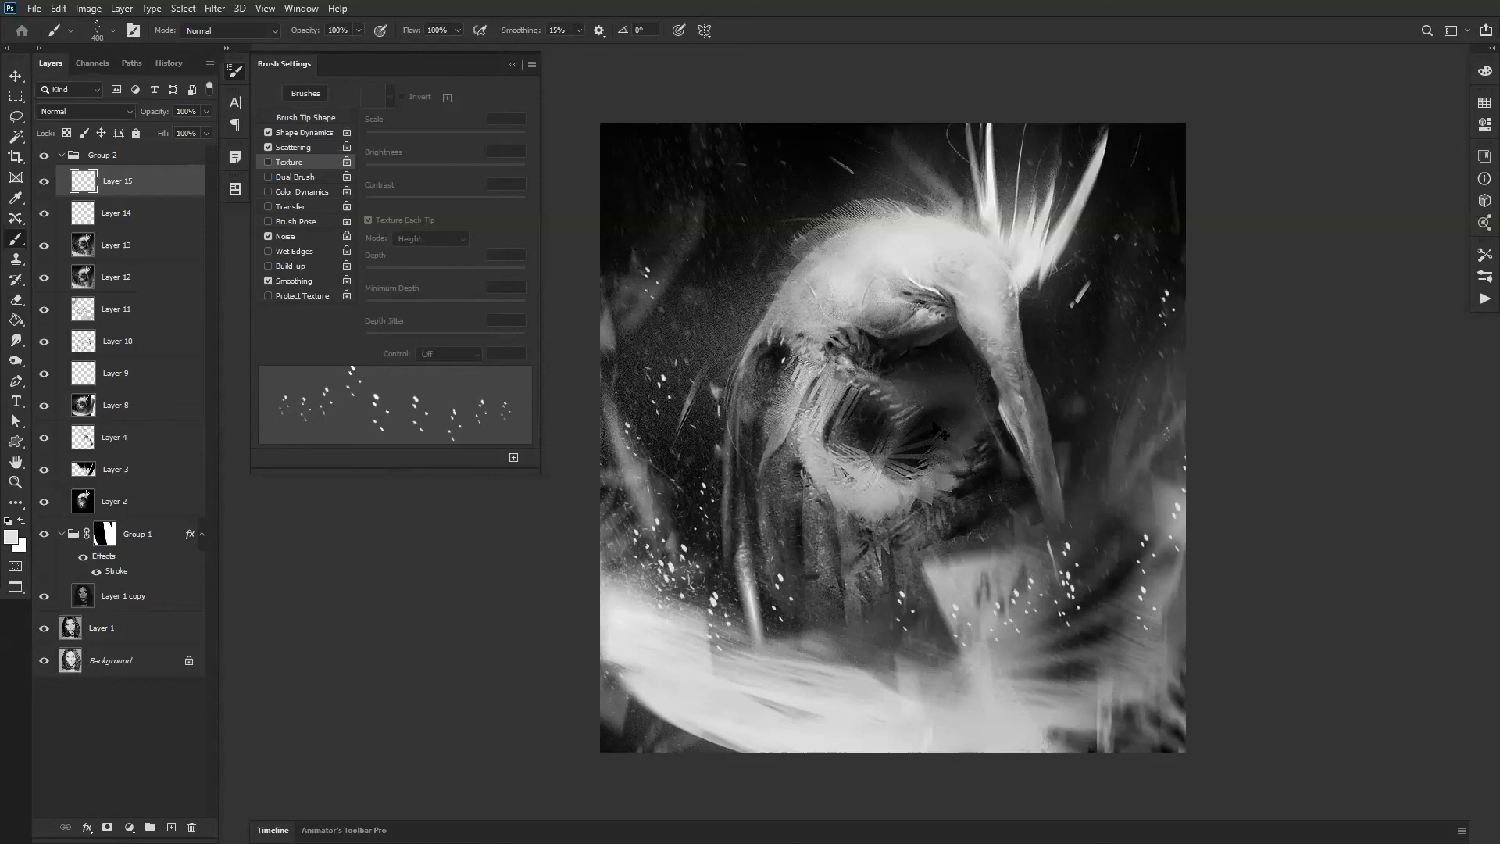
# Step: Soften and thin out the bright specks with the soft 500 px eraser, checking the painting at a small size
pyautogui.press('e')
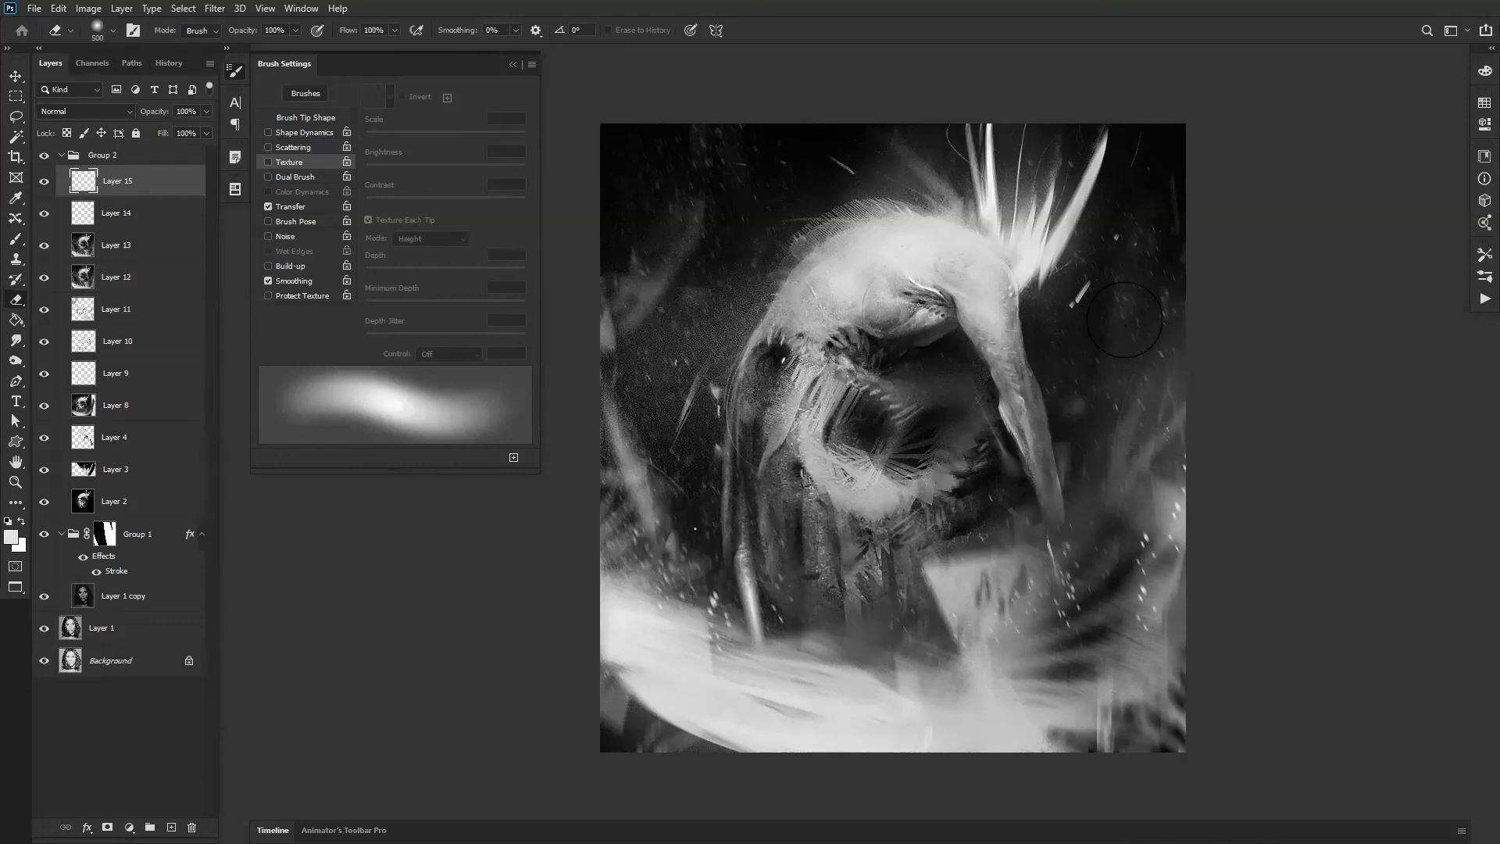
pyautogui.press('z')
pyautogui.keyDown('alt'); pyautogui.click(1011, 627); pyautogui.keyUp('alt')
pyautogui.keyDown('alt'); pyautogui.click(1010, 605); pyautogui.keyUp('alt')
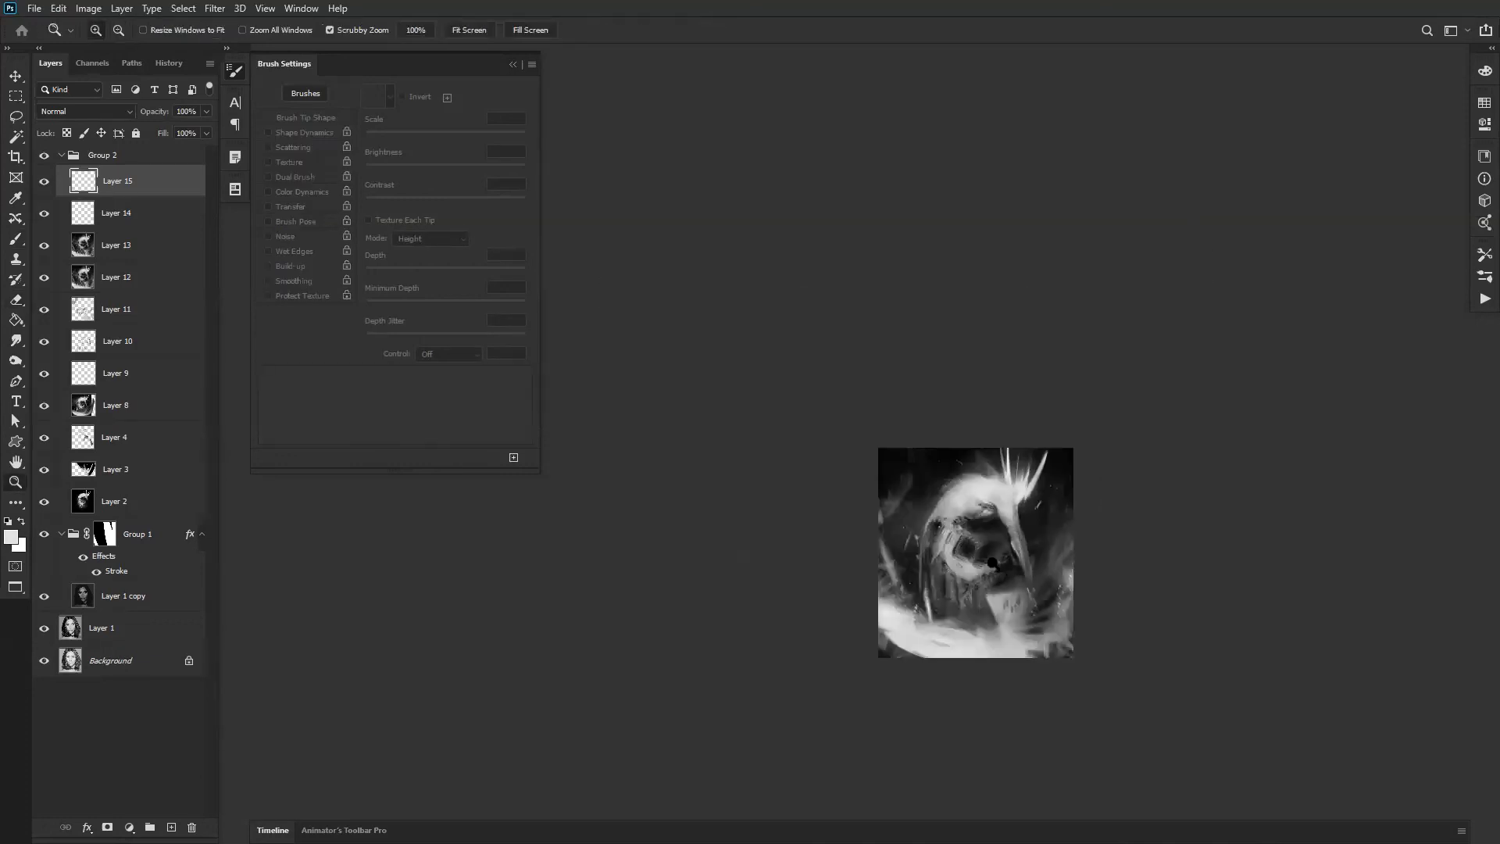
pyautogui.click(976, 555)
pyautogui.click(976, 586)
pyautogui.moveTo(984, 638)
pyautogui.mouseDown()
pyautogui.moveTo(964, 497)
pyautogui.moveTo(974, 523)
pyautogui.mouseUp()
pyautogui.press('e')
pyautogui.press('b')
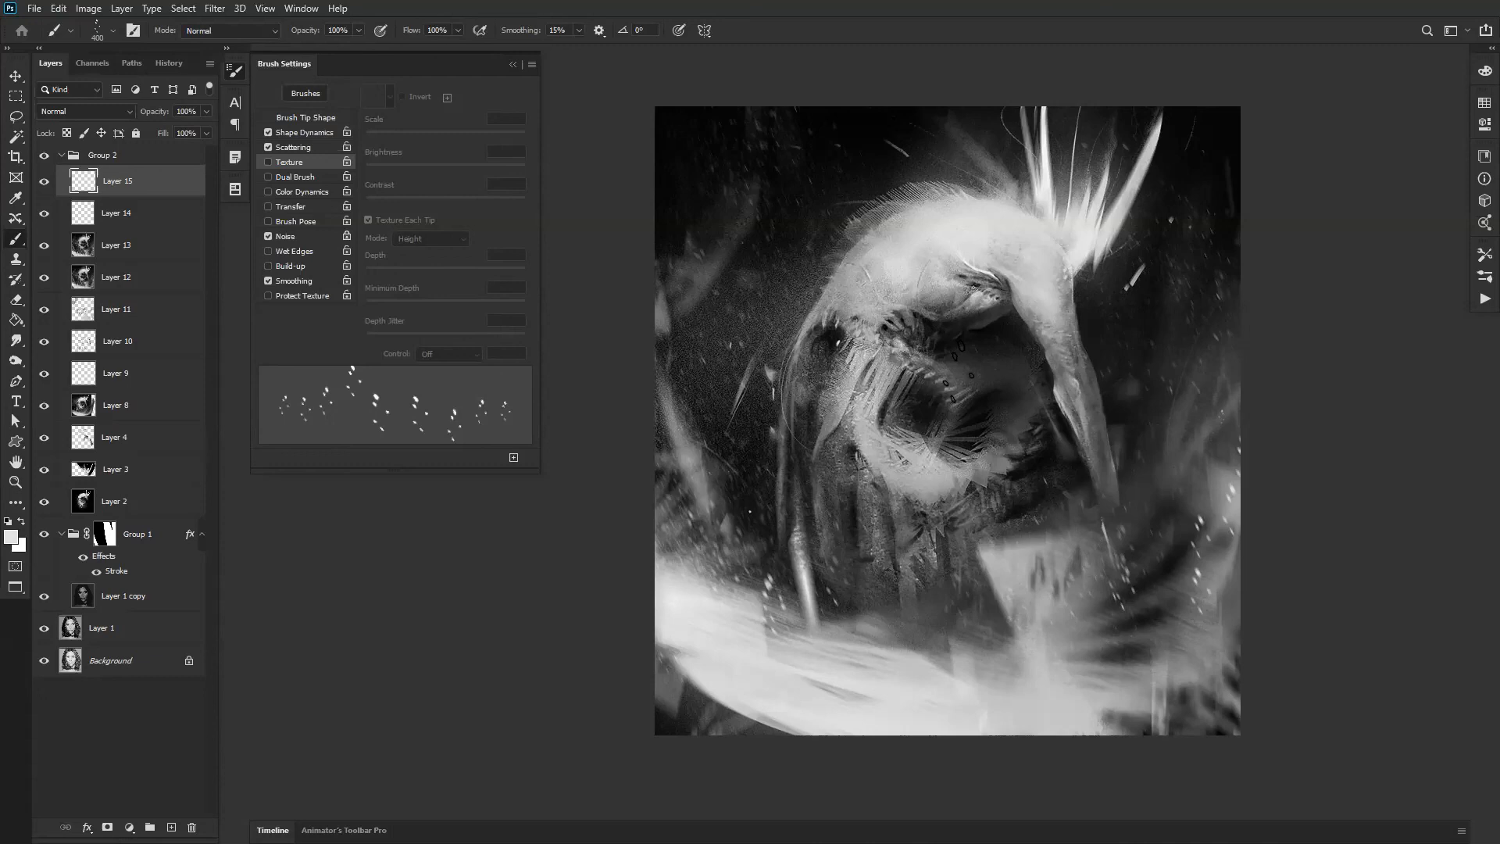
# Step: Check the painting's mirrored view, and stamp all visible artwork into a new top layer
pyautogui.press('F2')
pyautogui.press('F2')
pyautogui.hotkey('ctrl', 'shift', 'alt', 'e')
# Step: Slightly darken the merged layer with an RGB curve shaped by points in the shadows, midtones and highlights
pyautogui.hotkey('ctrl', 'm')
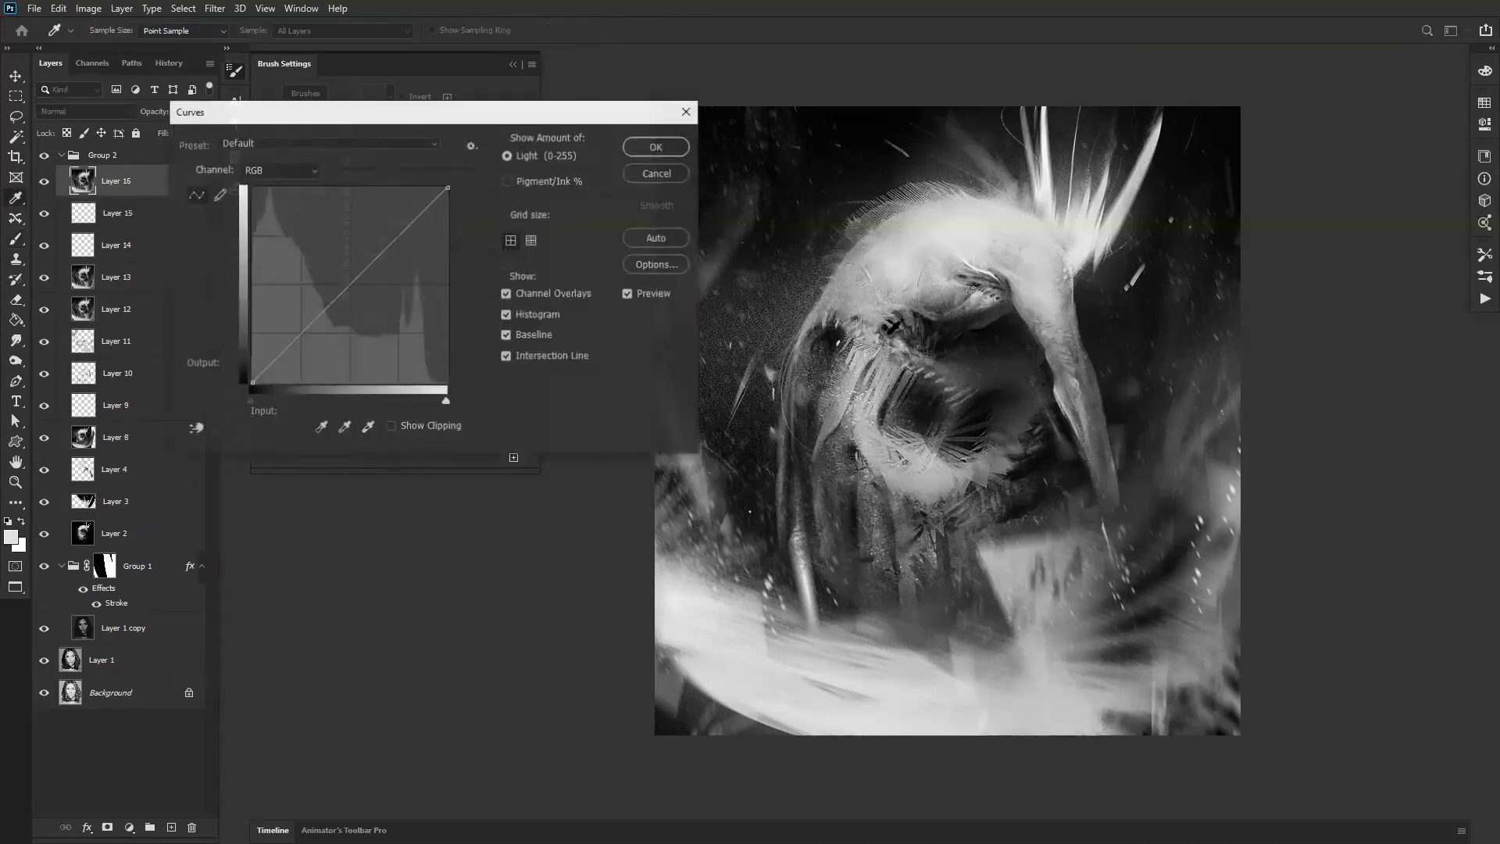
pyautogui.moveTo(406, 226); pyautogui.dragTo(408, 236)
pyautogui.click(341, 297)
pyautogui.moveTo(346, 304); pyautogui.dragTo(344, 303)
pyautogui.moveTo(286, 348); pyautogui.dragTo(290, 353)
pyautogui.moveTo(421, 218); pyautogui.dragTo(421, 217)
# Step: Shape the Red channel curve with points in the shadows, midtones and highlights, raising midtone input 138 to output 144
pyautogui.click(295, 172)
pyautogui.click(283, 192)
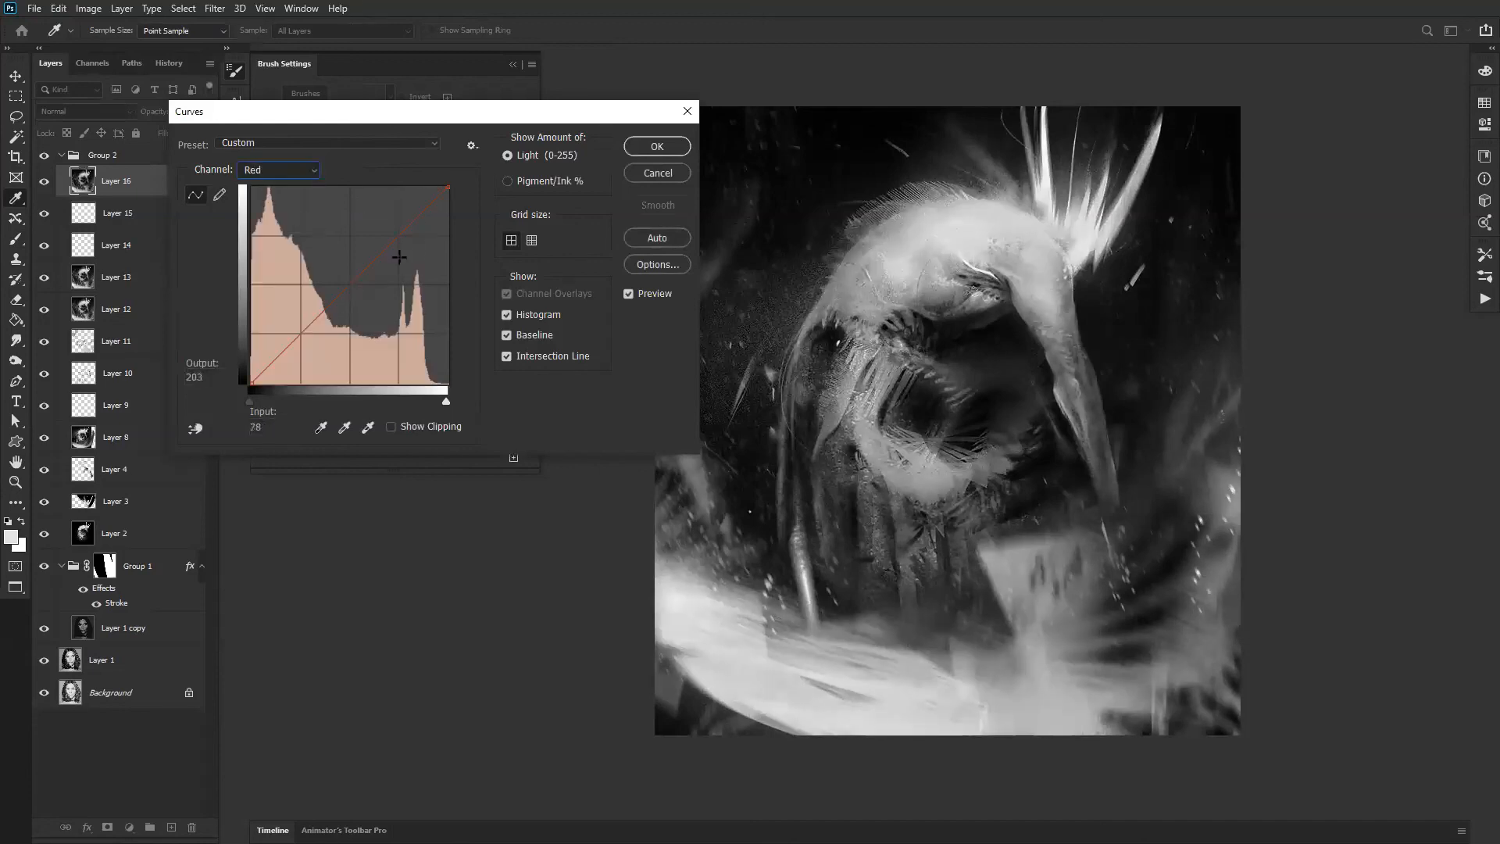
pyautogui.moveTo(315, 320); pyautogui.dragTo(276, 358)
pyautogui.moveTo(367, 281); pyautogui.dragTo(357, 272)
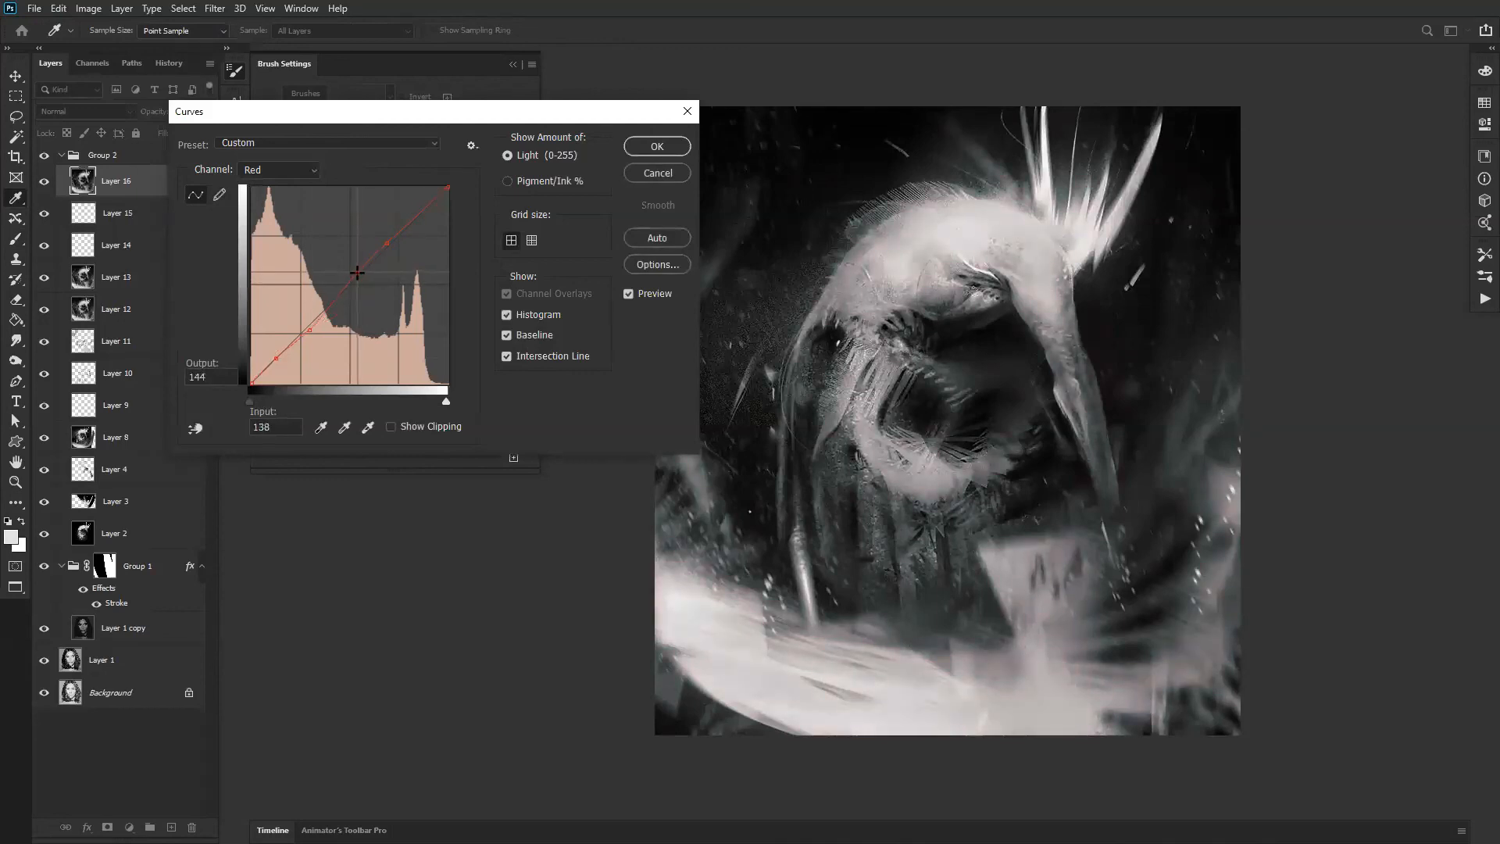
pyautogui.moveTo(427, 206); pyautogui.dragTo(421, 211)
# Step: Tone the Blue channel curve with points mapping 57 to 51, 130 to 134 and 218 to 213, and apply the Curves adjustment
pyautogui.click(279, 170)
pyautogui.click(289, 223)
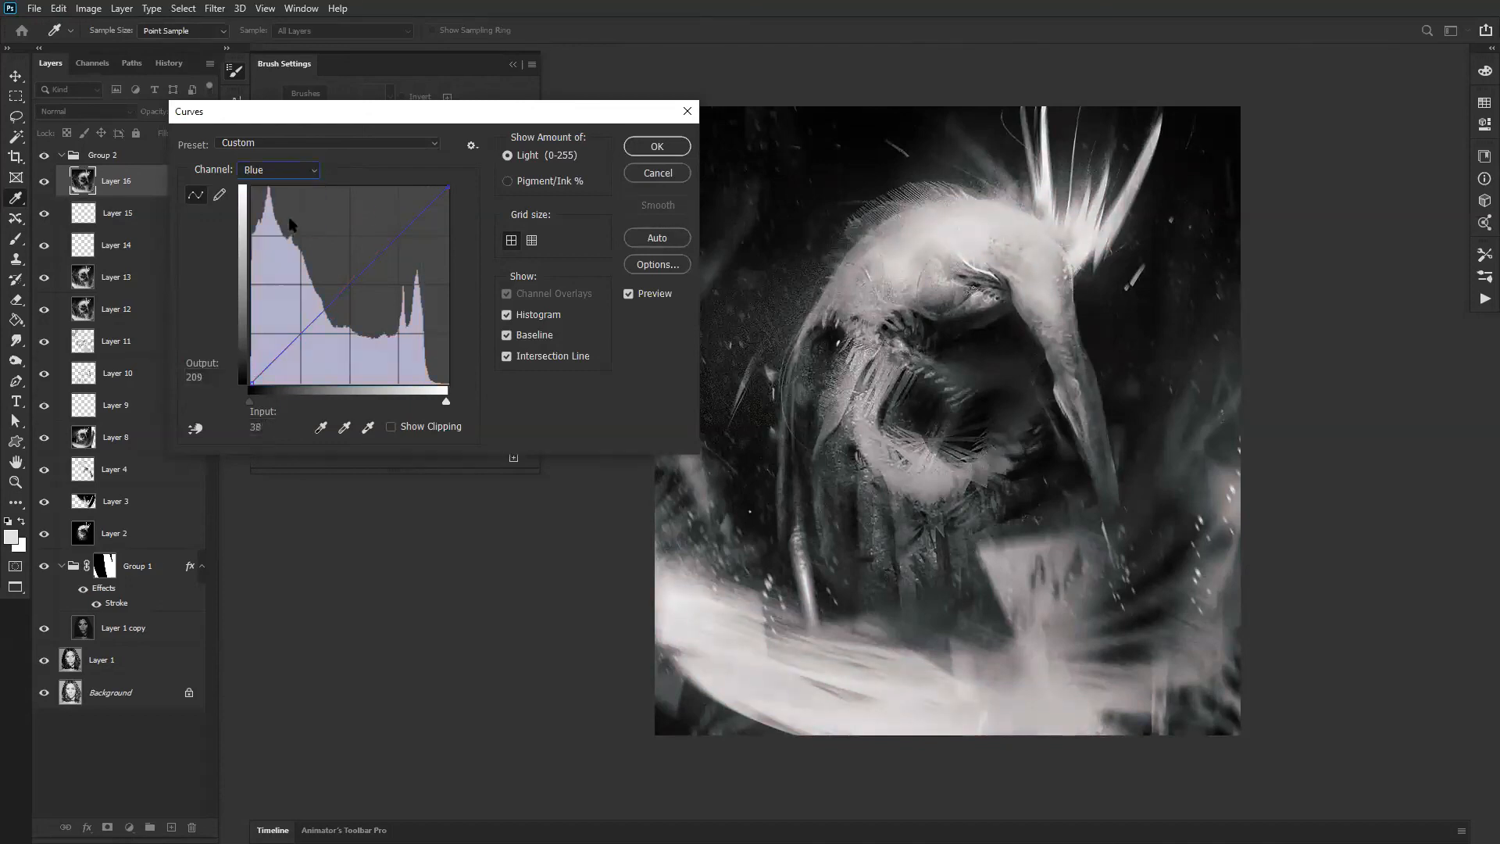
pyautogui.click(385, 249)
pyautogui.click(319, 317)
pyautogui.moveTo(295, 342); pyautogui.dragTo(295, 342)
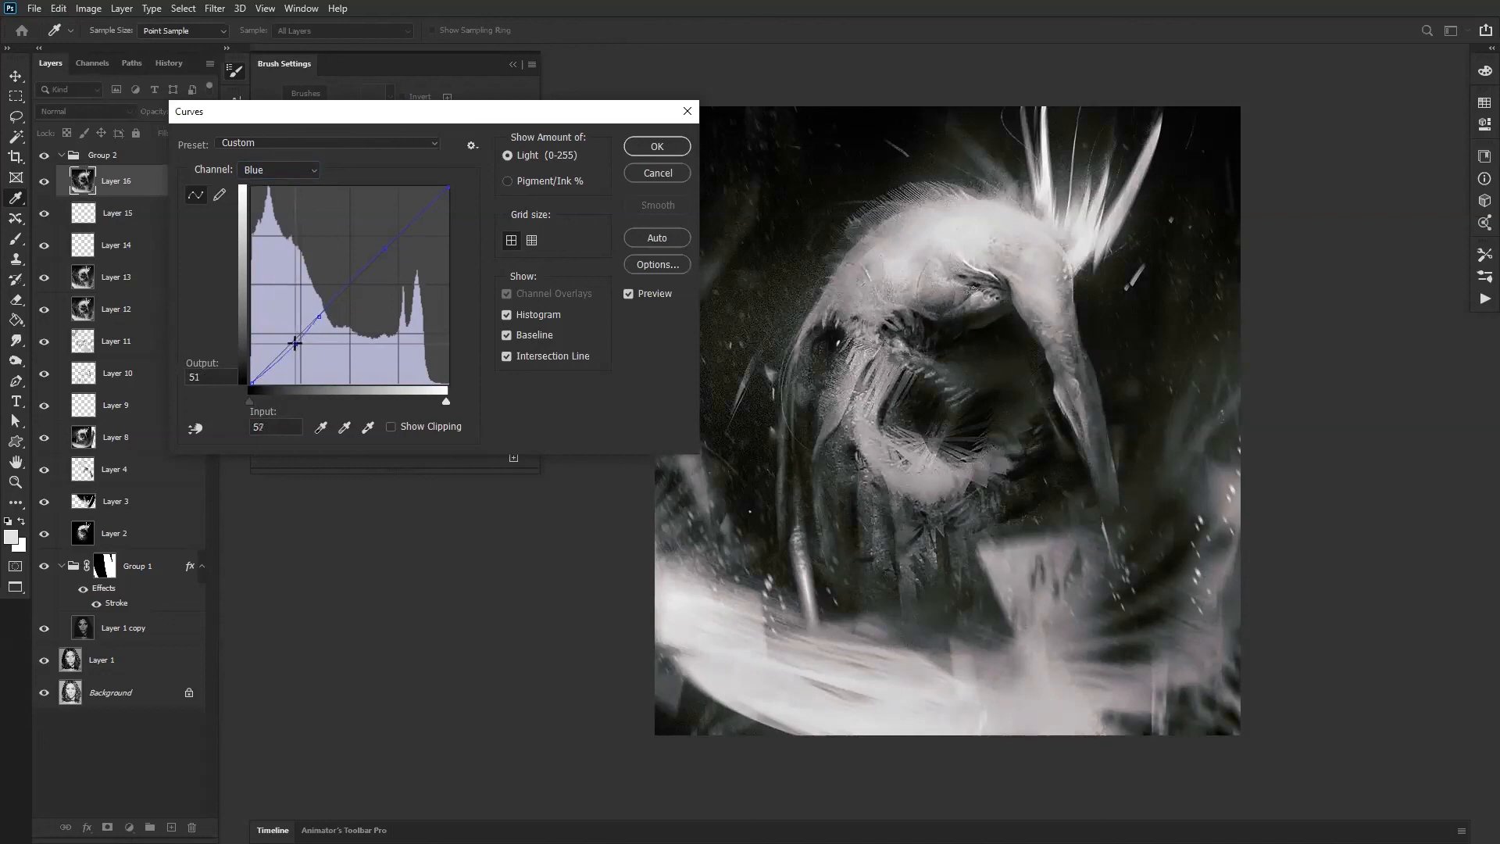
pyautogui.click(356, 285)
pyautogui.moveTo(352, 282); pyautogui.dragTo(351, 279)
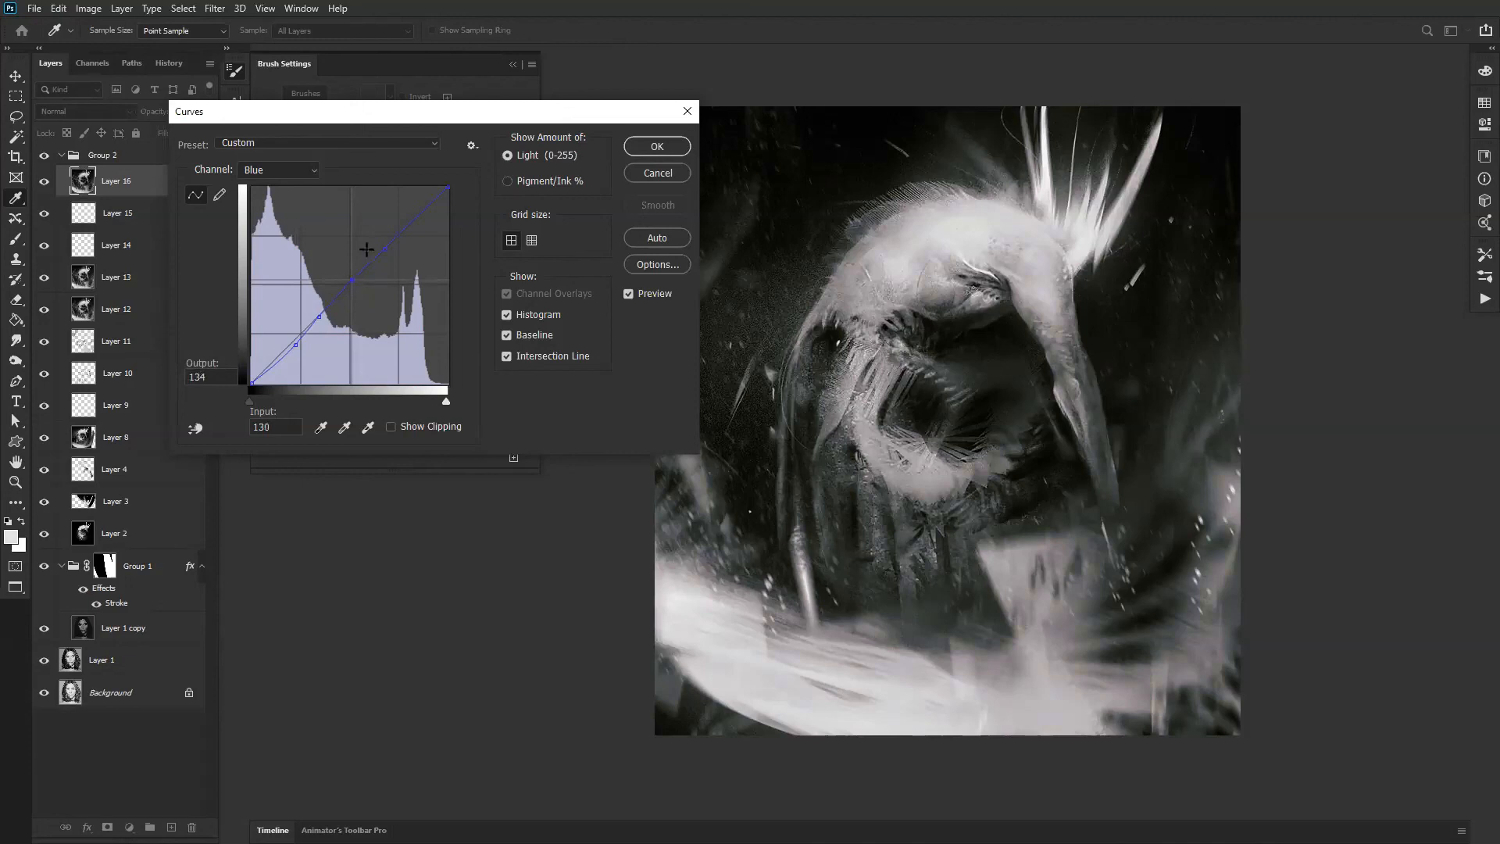
pyautogui.click(424, 222)
pyautogui.moveTo(424, 222); pyautogui.dragTo(420, 218)
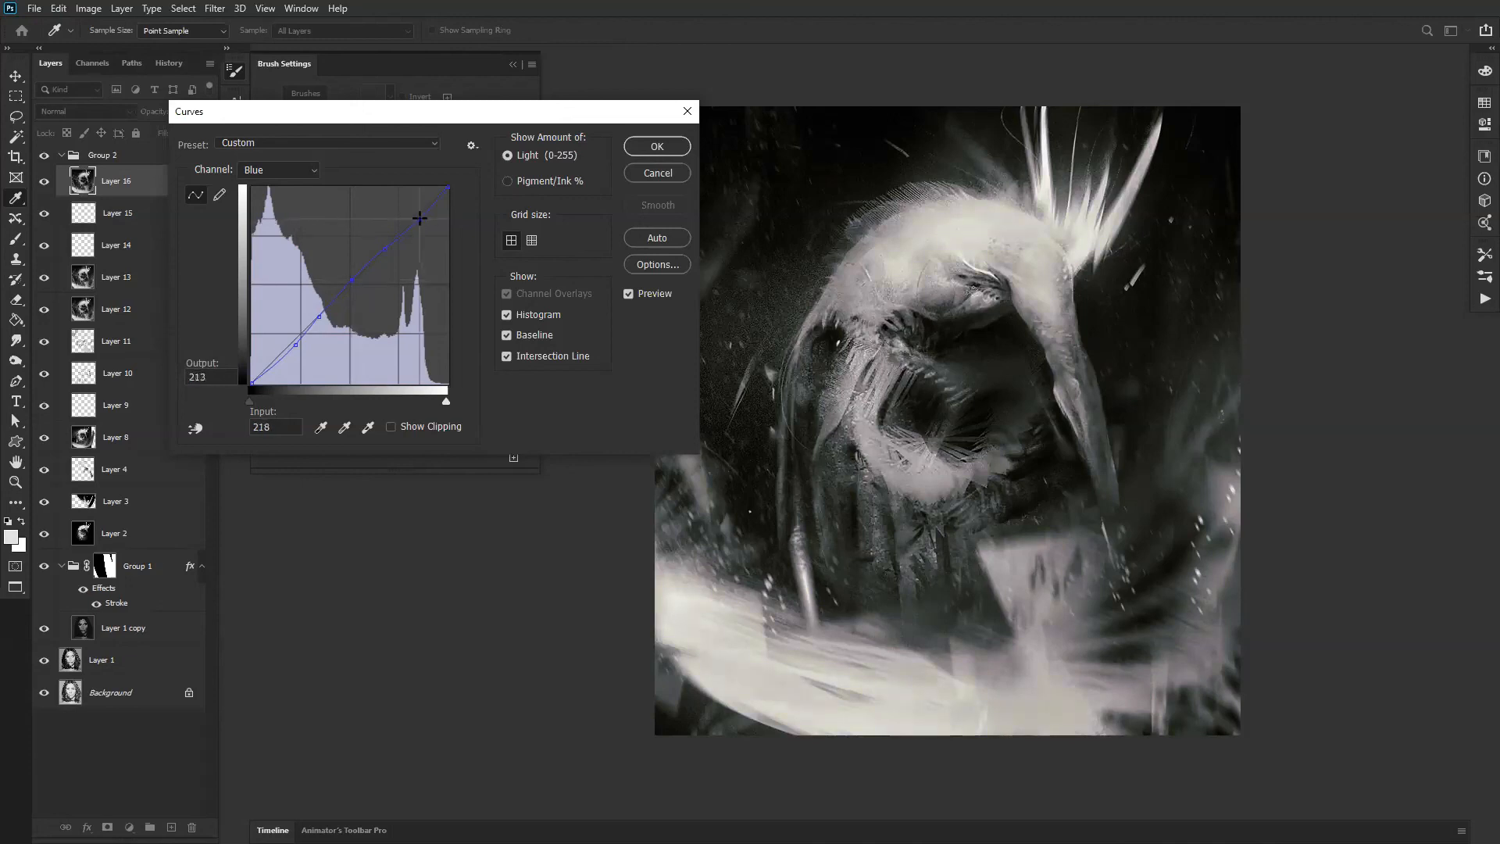
pyautogui.click(657, 146)
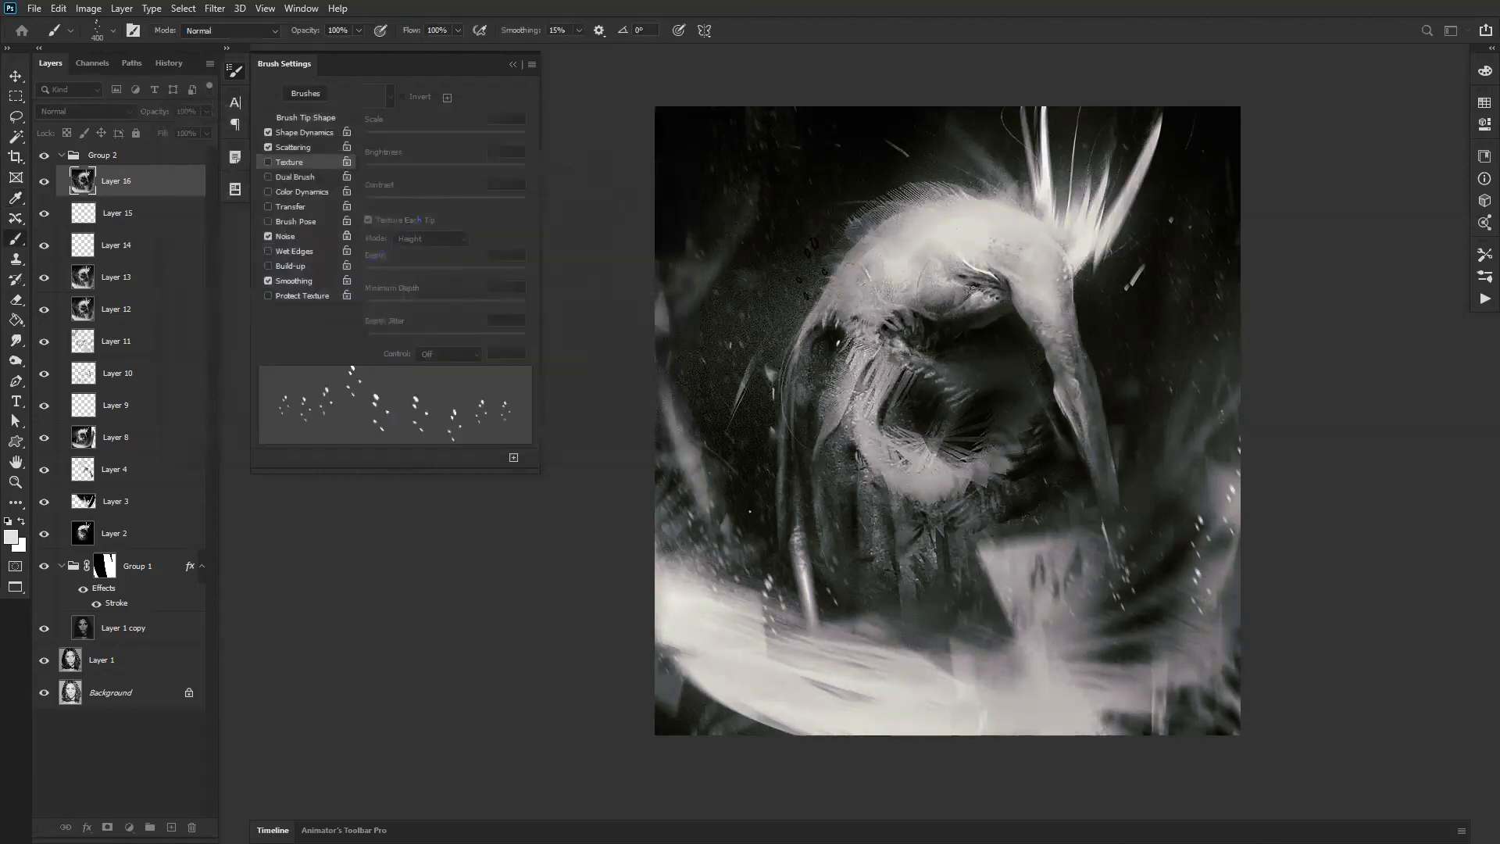
# Step: Stamp all visible artwork into a new layer and apply Lens Correction with Red/Cyan and Blue/Yellow fringe at -100
pyautogui.hotkey('ctrl', 'shift', 'alt', 'e')
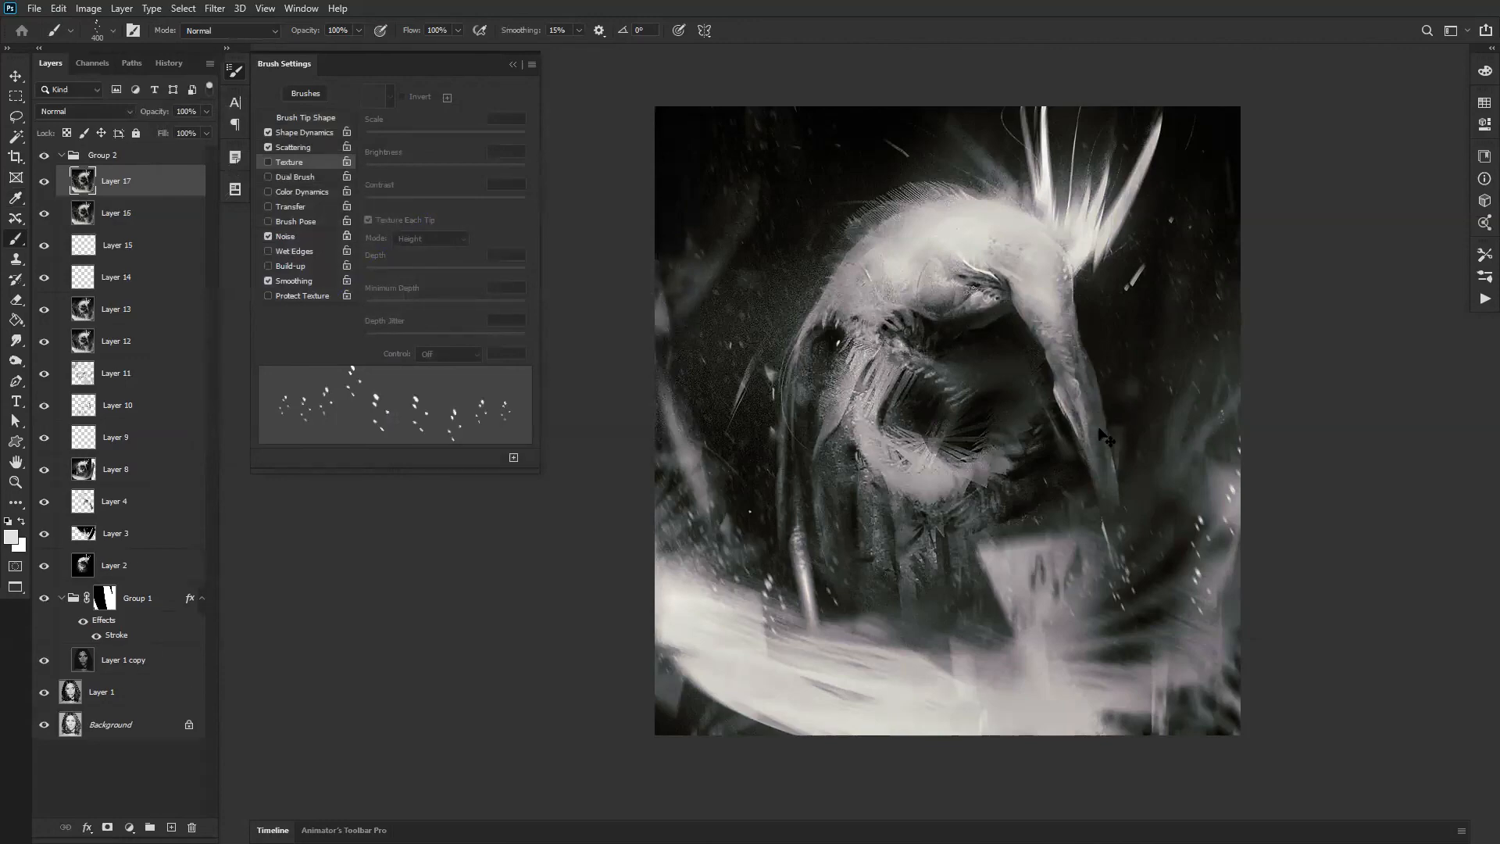
pyautogui.hotkey('ctrl', 'shift', 'r')
pyautogui.click(1366, 105)
pyautogui.moveTo(1277, 241); pyautogui.dragTo(1189, 249)
pyautogui.click(1276, 298)
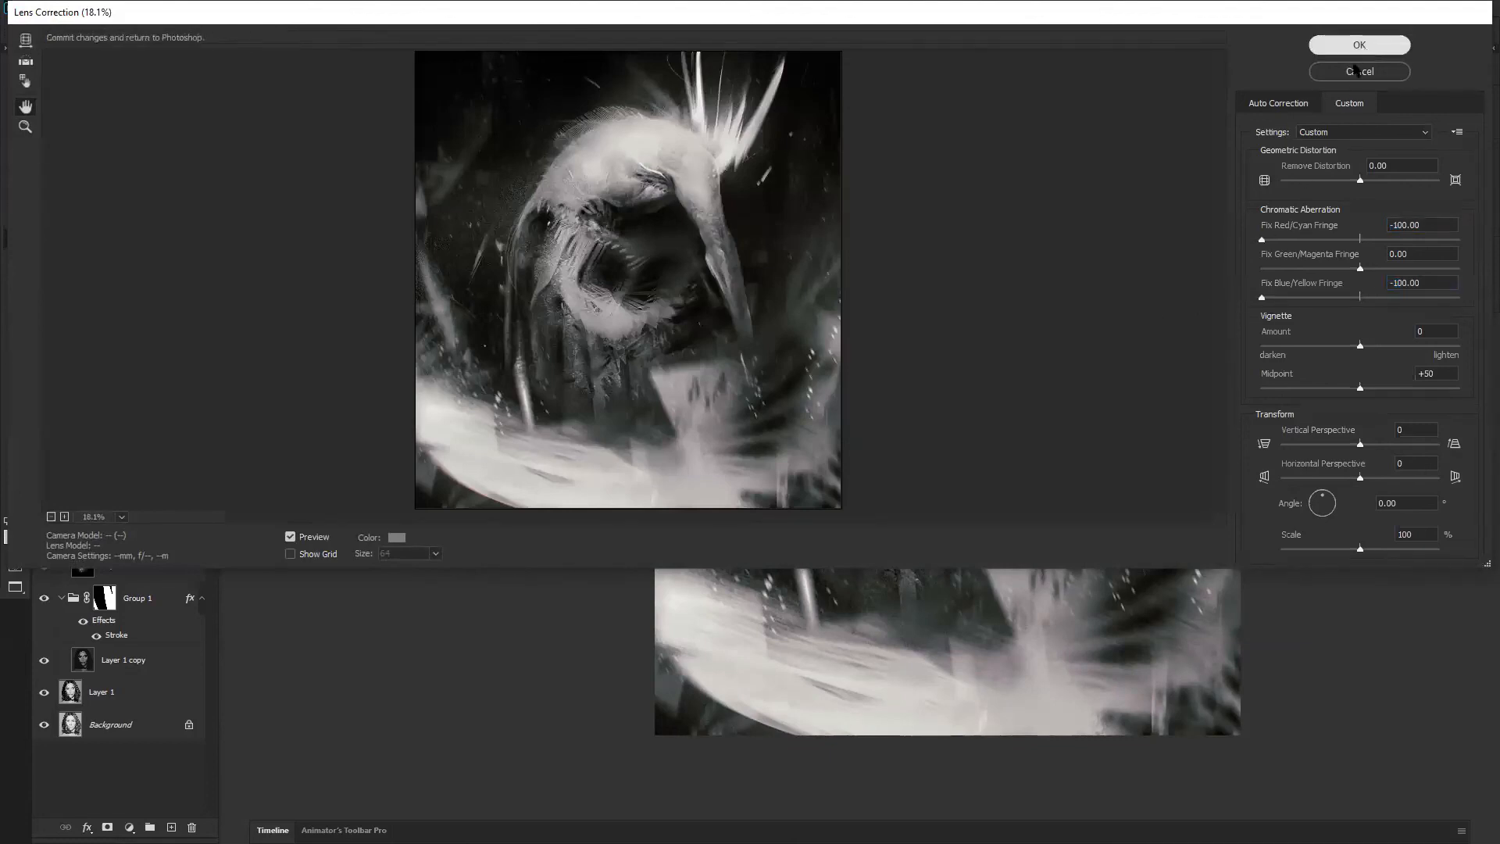
pyautogui.click(1359, 45)
# Step: Add a new top layer, fill it with black, and apply 4% Gaussian colour noise to it
pyautogui.hotkey('ctrl', 'alt', 'shift', 'n')
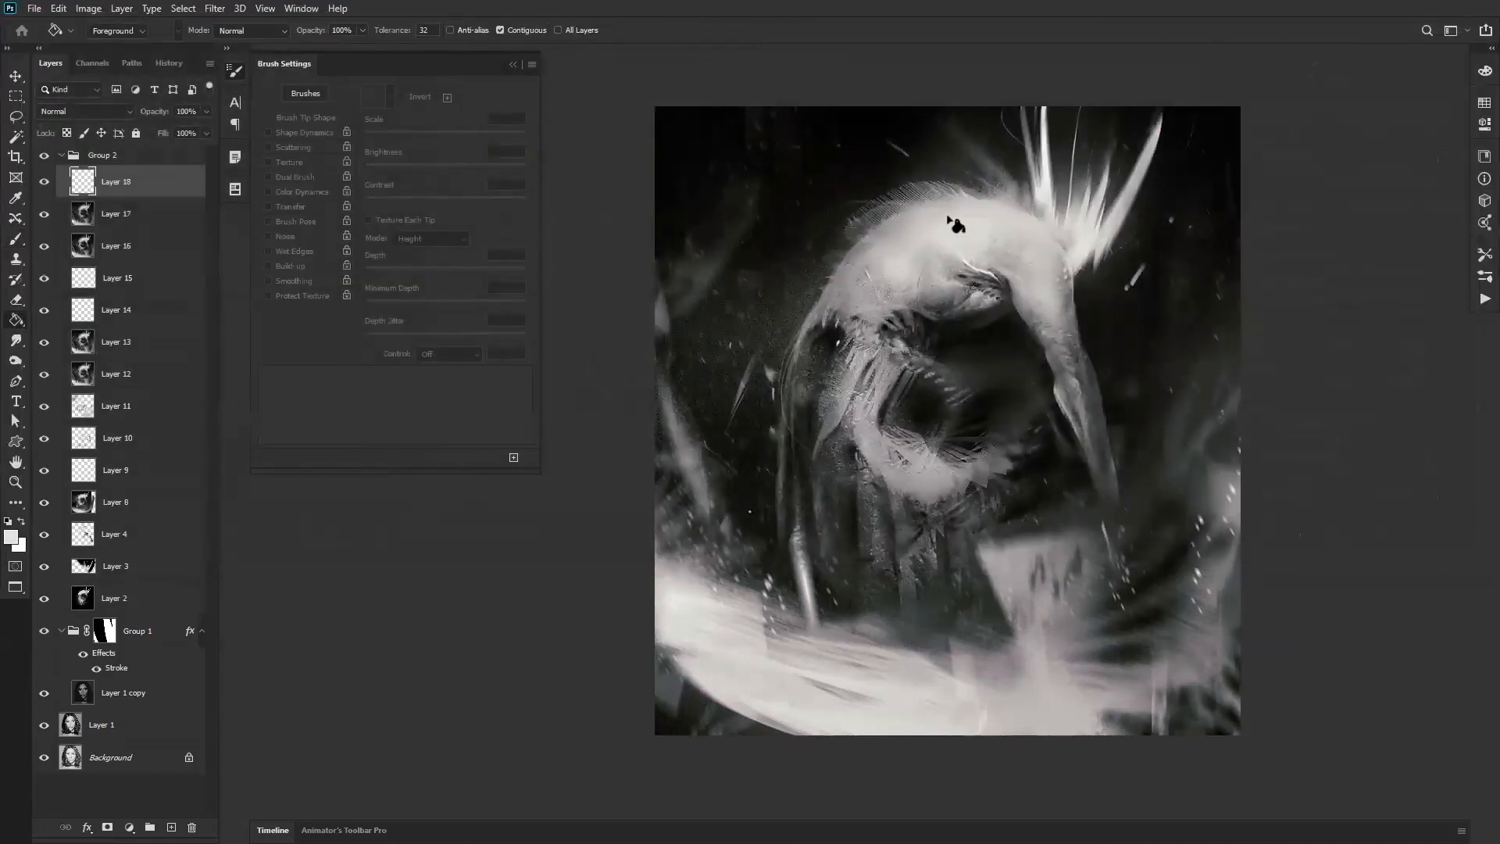
pyautogui.press('d')
pyautogui.click(948, 220)
pyautogui.click(214, 9)
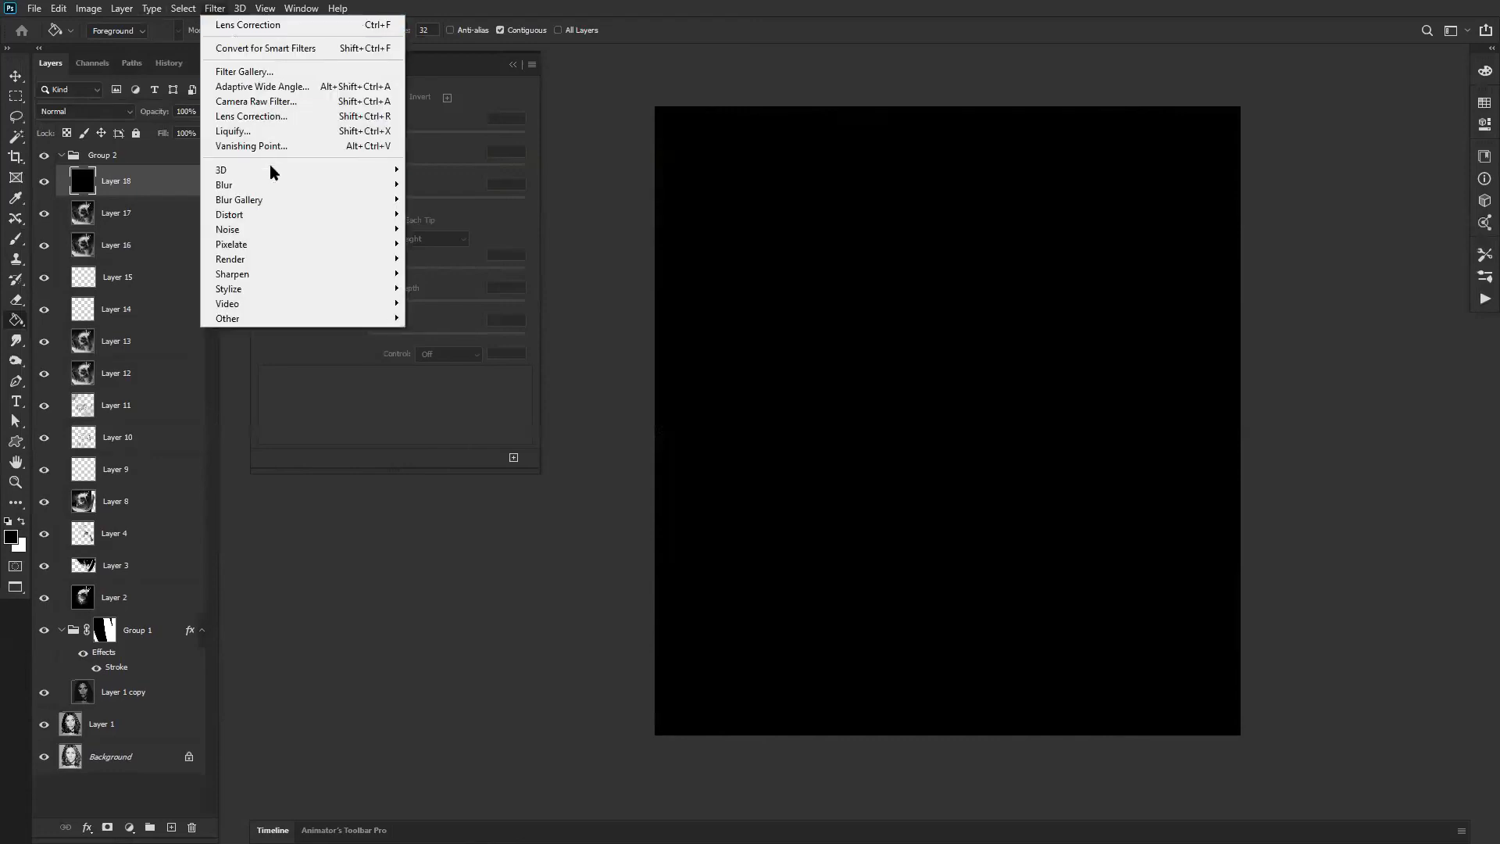
pyautogui.moveTo(305, 230)
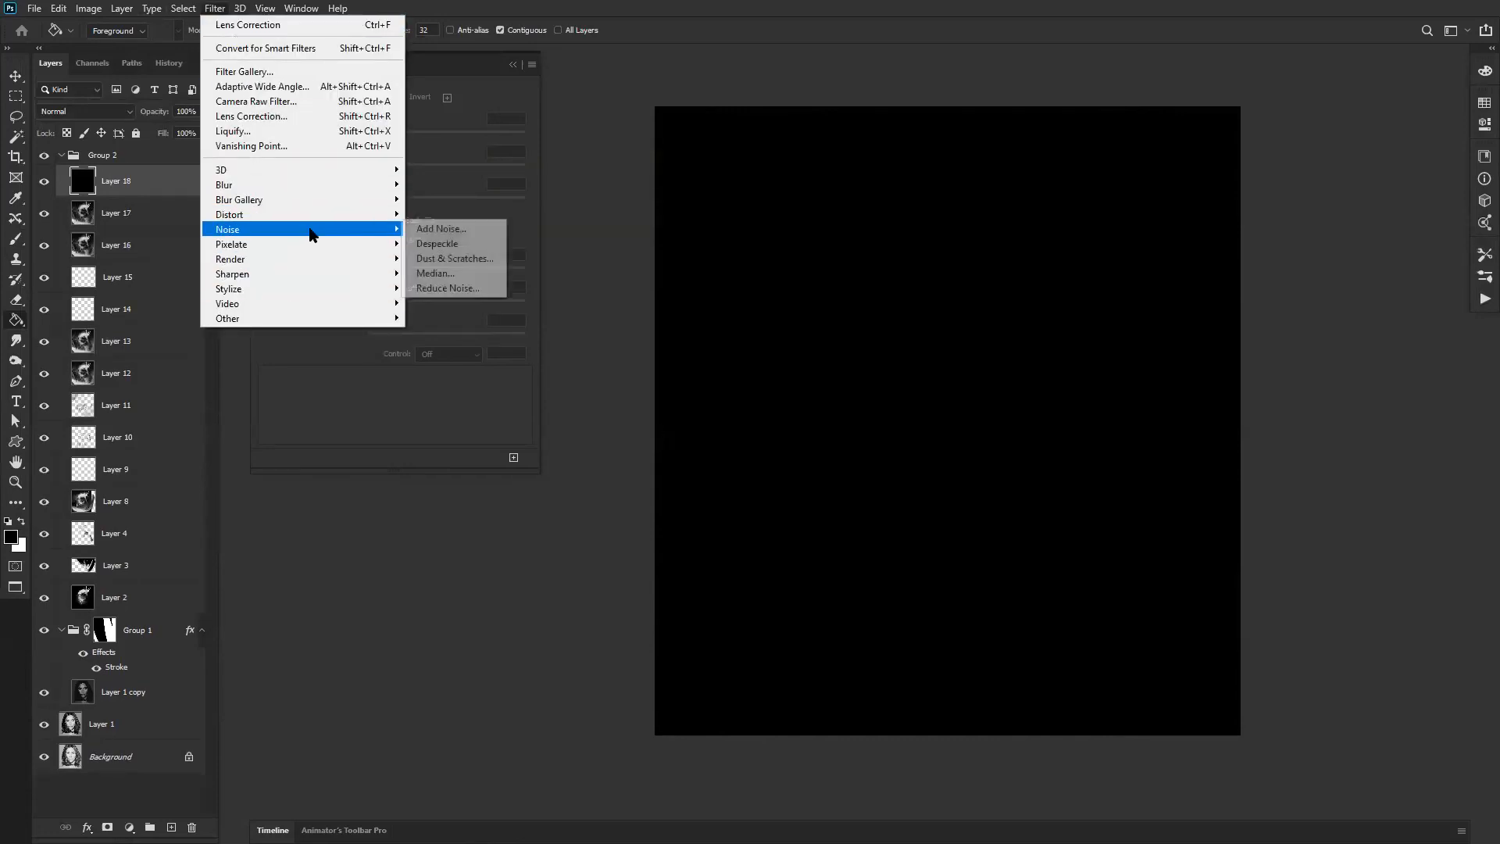
pyautogui.click(434, 228)
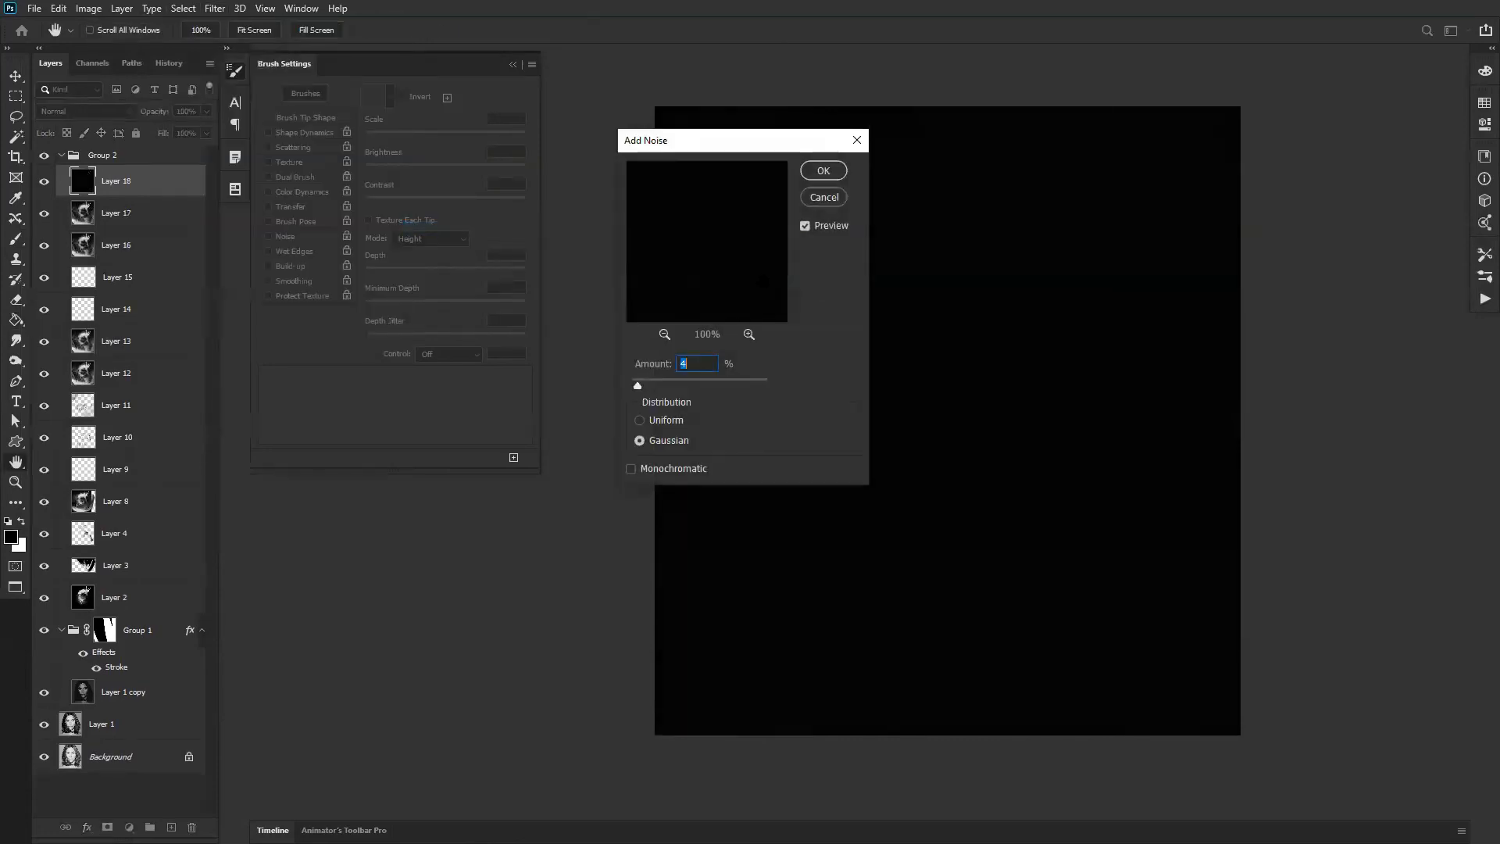
pyautogui.click(823, 170)
# Step: Set the noise layer's blend mode to Screen, enlarge it well beyond the canvas, and show the painting in full-screen mode
pyautogui.press('v')
pyautogui.hotkey('alt', 'shift', 's')
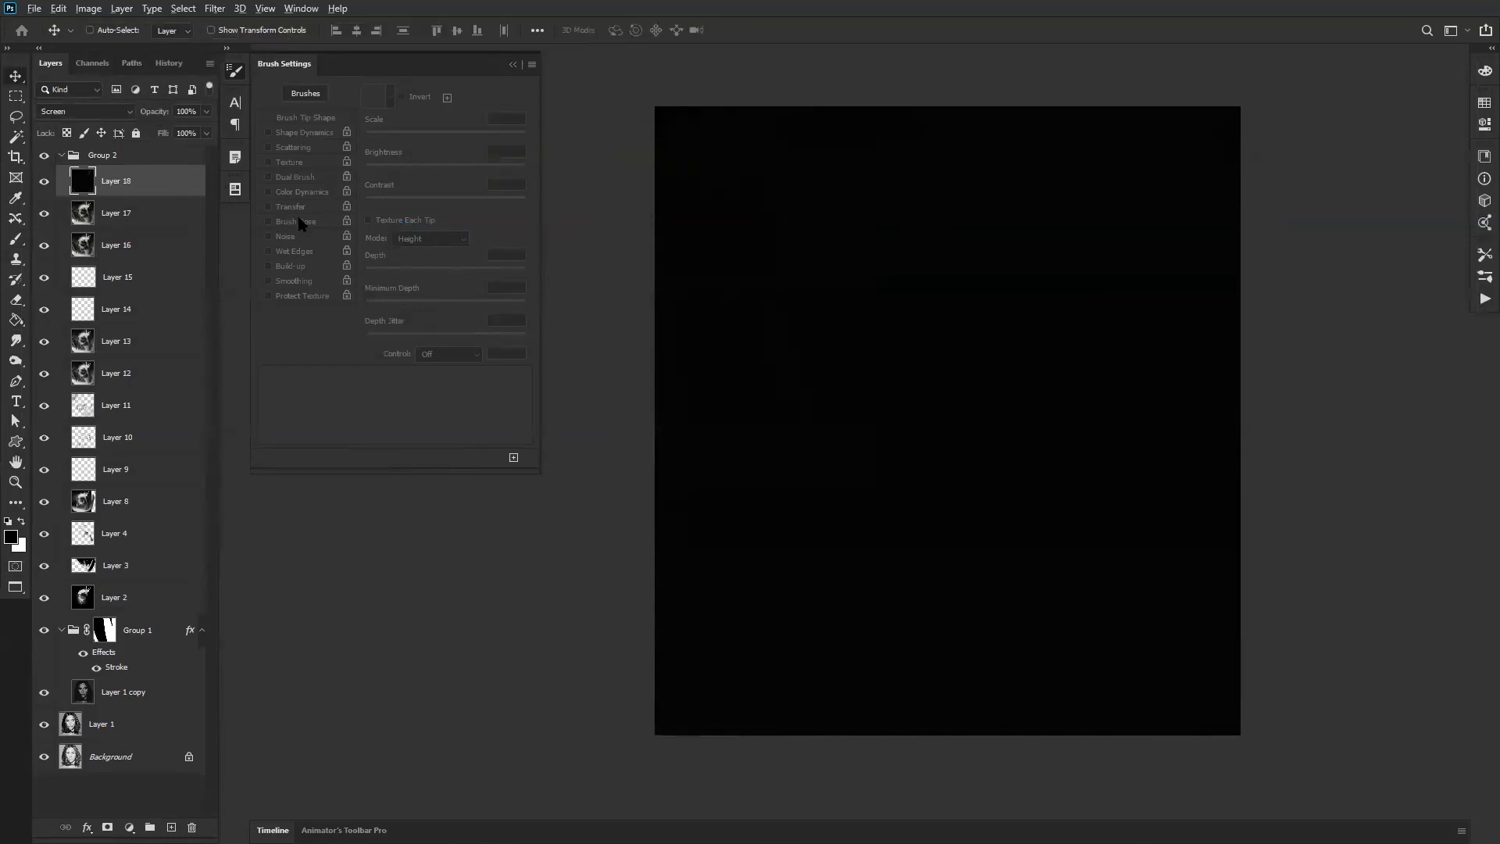
pyautogui.hotkey('ctrl', 't')
pyautogui.moveTo(1242, 107); pyautogui.dragTo(1410, 4)
pyautogui.press('Return')
pyautogui.press('f')
pyautogui.press('f')
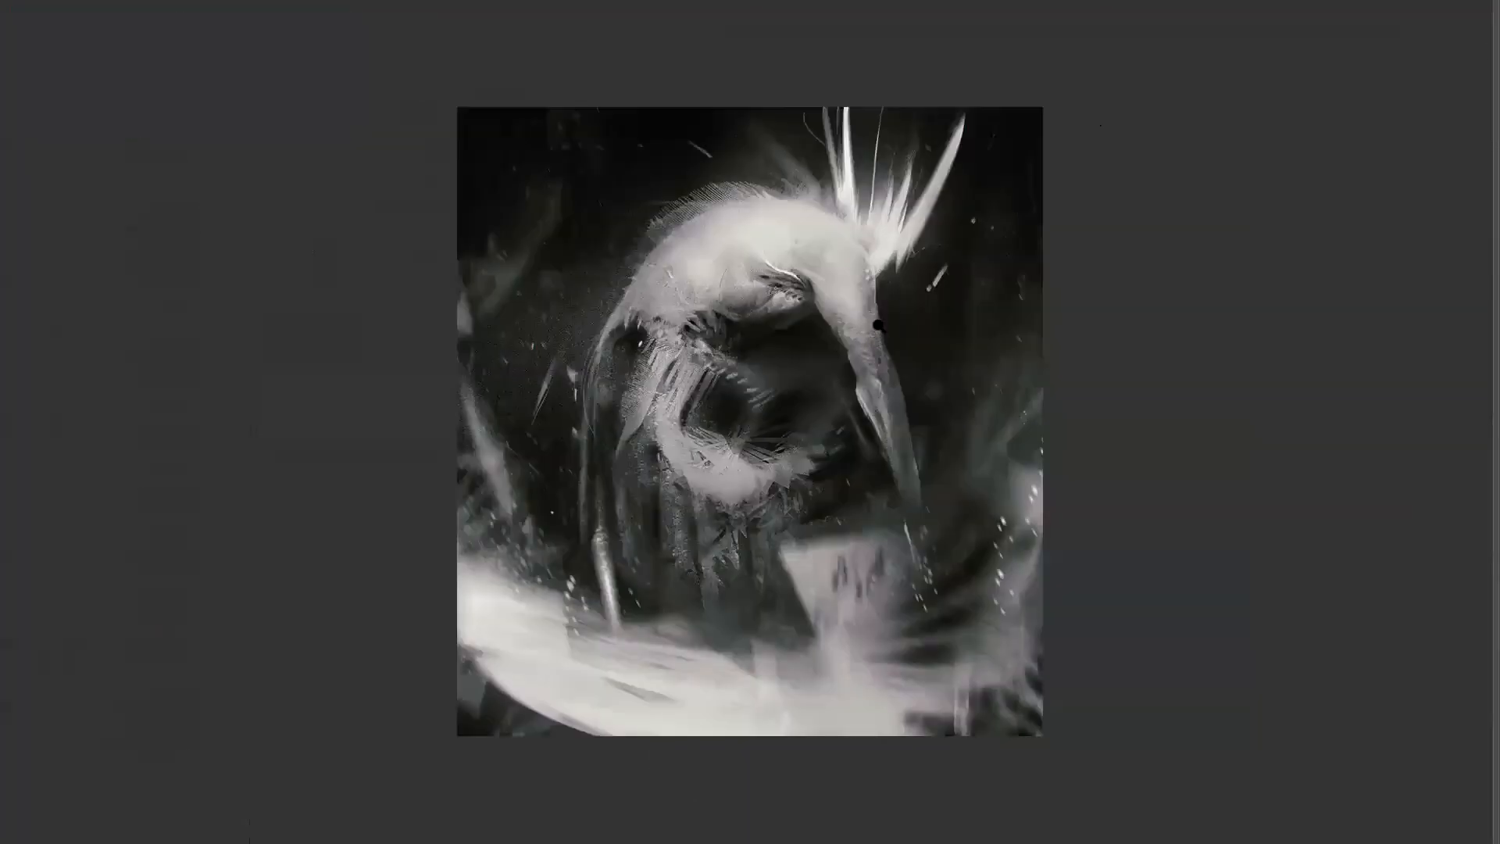